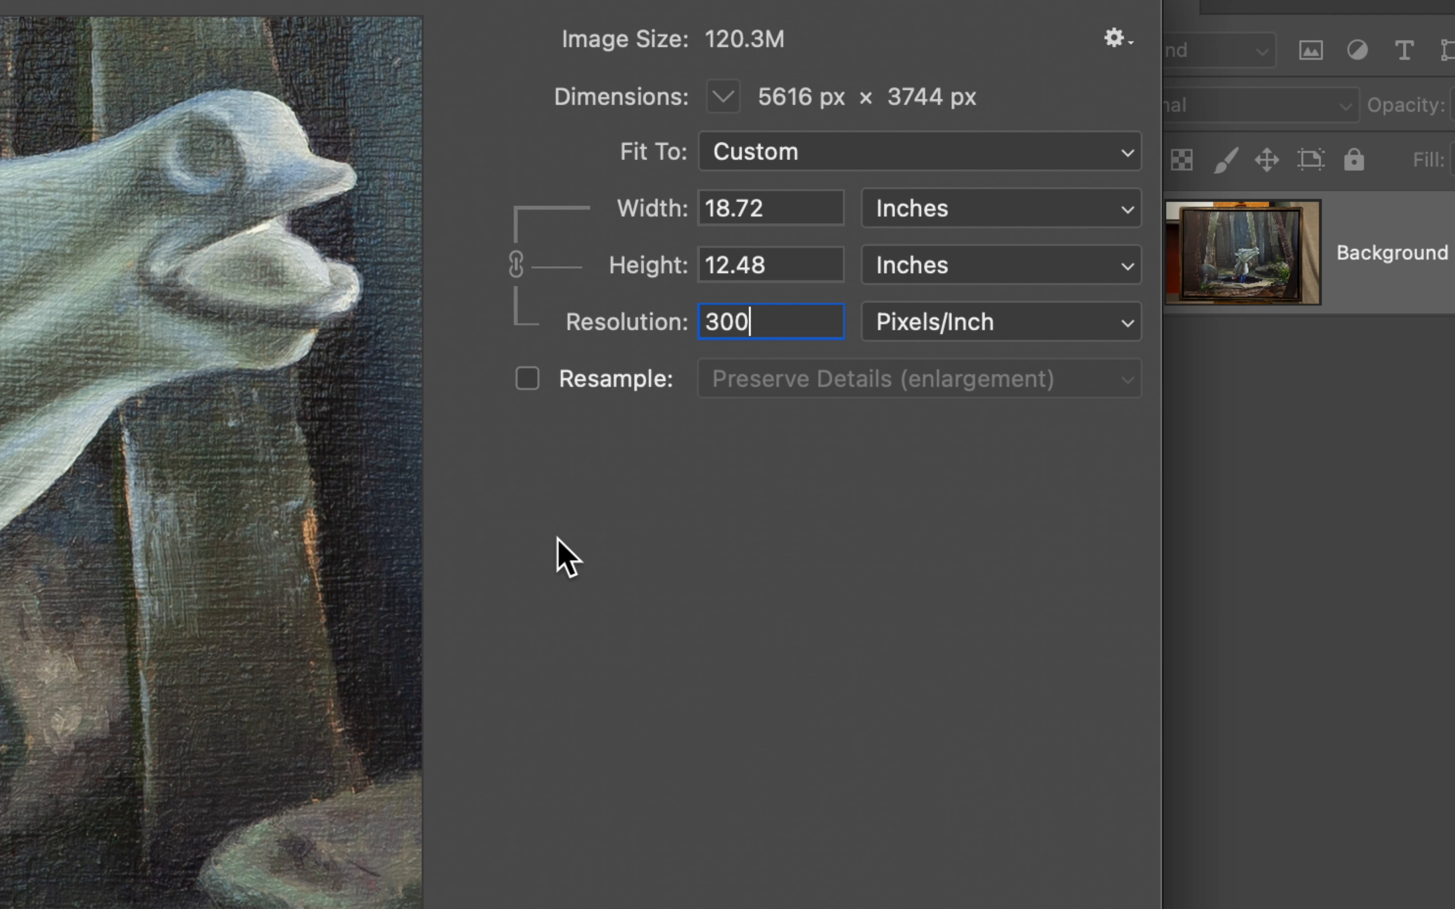
Try a resolution of 72 pixels/inch with resampling off, and set it back to 300 pixels/inch.
double_click(766, 316)
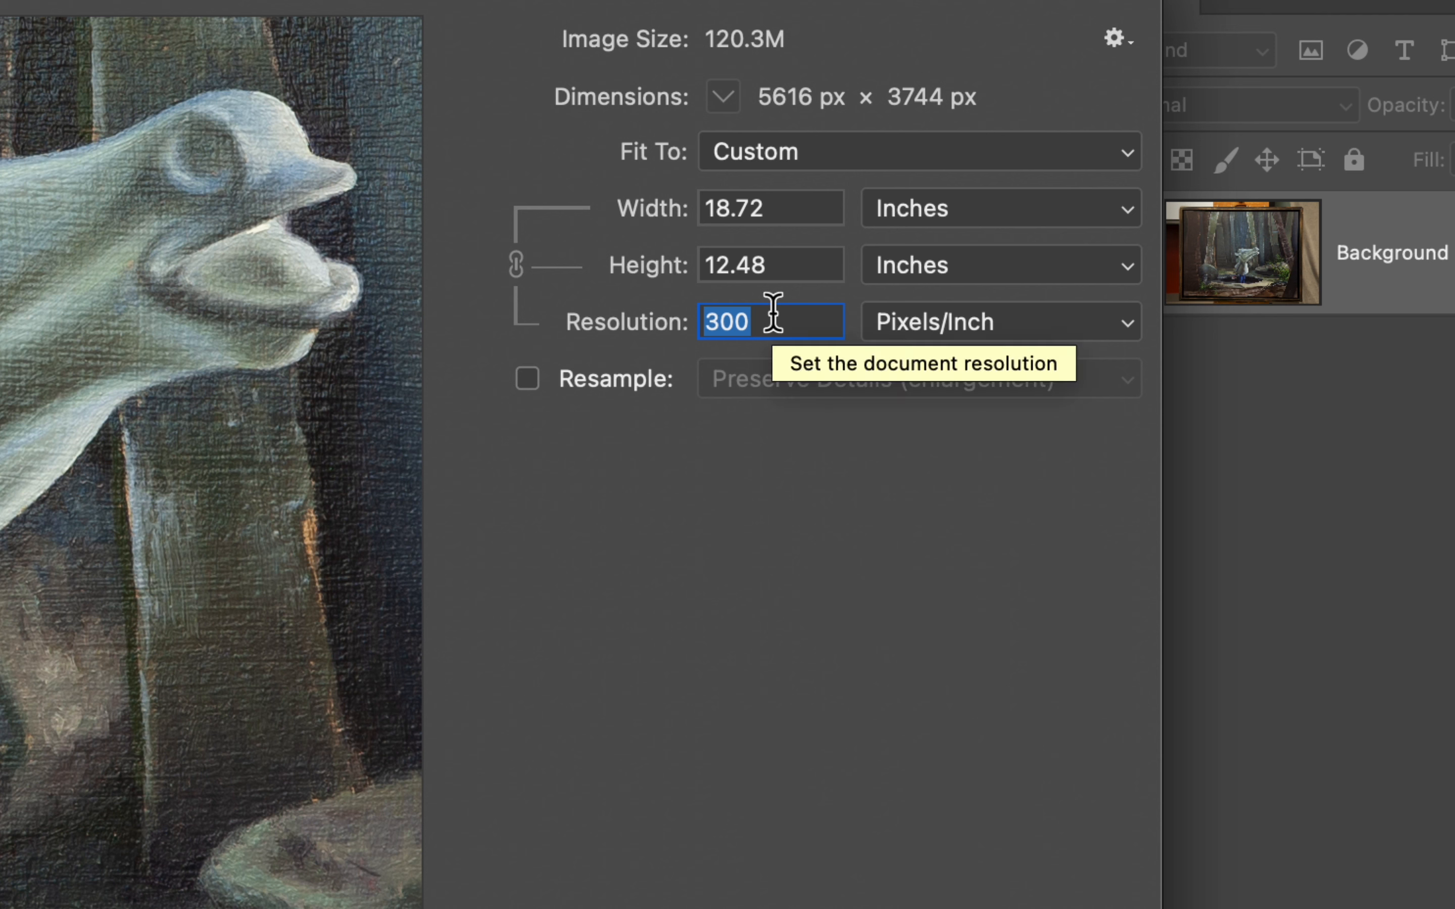
text(72)
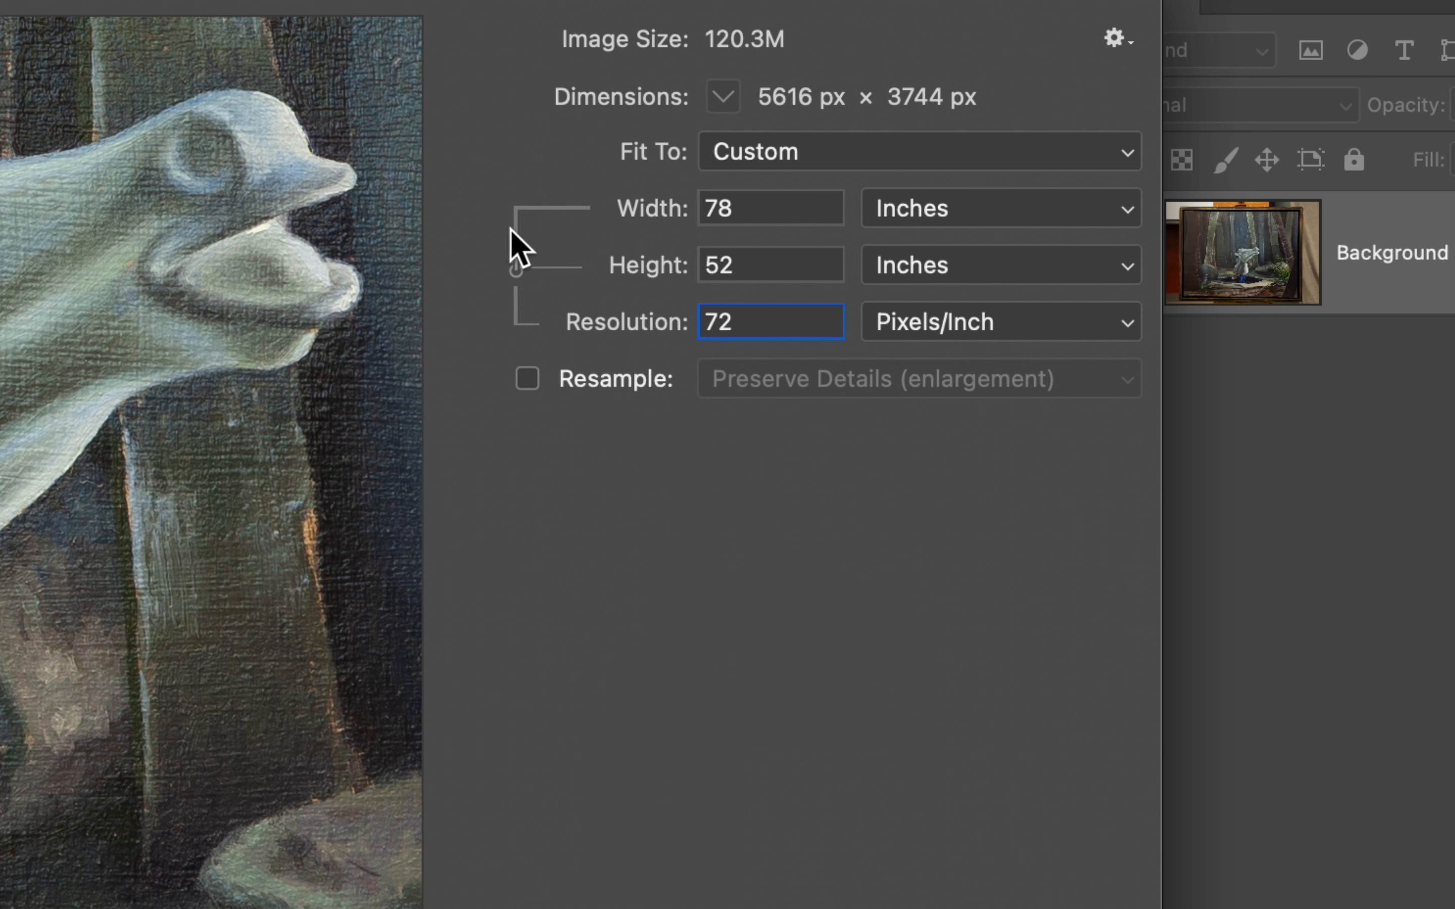
double_click(752, 312)
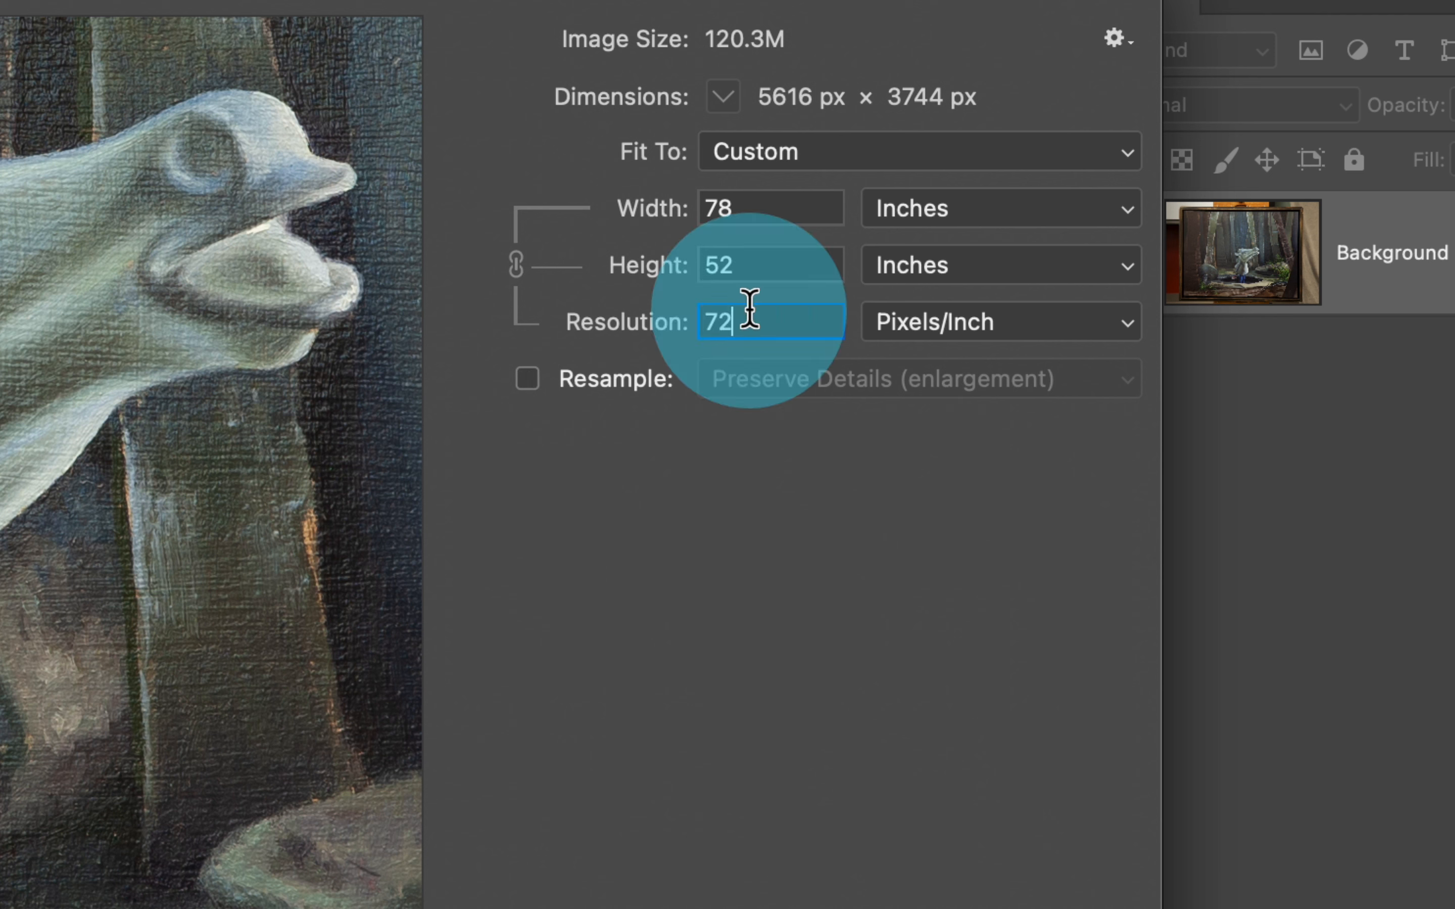
text(300)
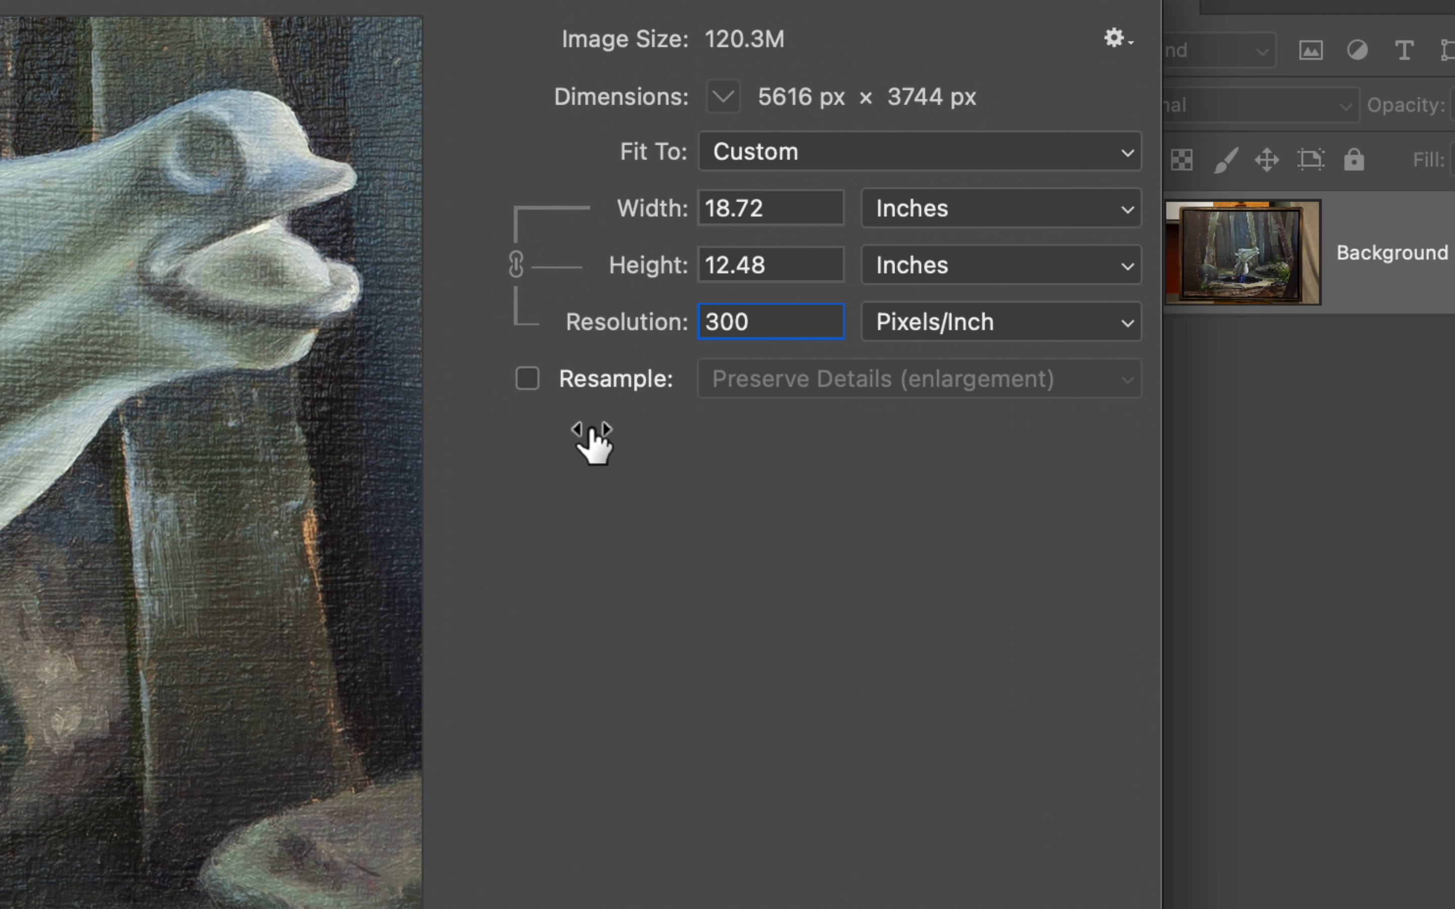
Try a resolution of 600 pixels/inch with resampling on, undo it and cancel the image size change.
click(520, 388)
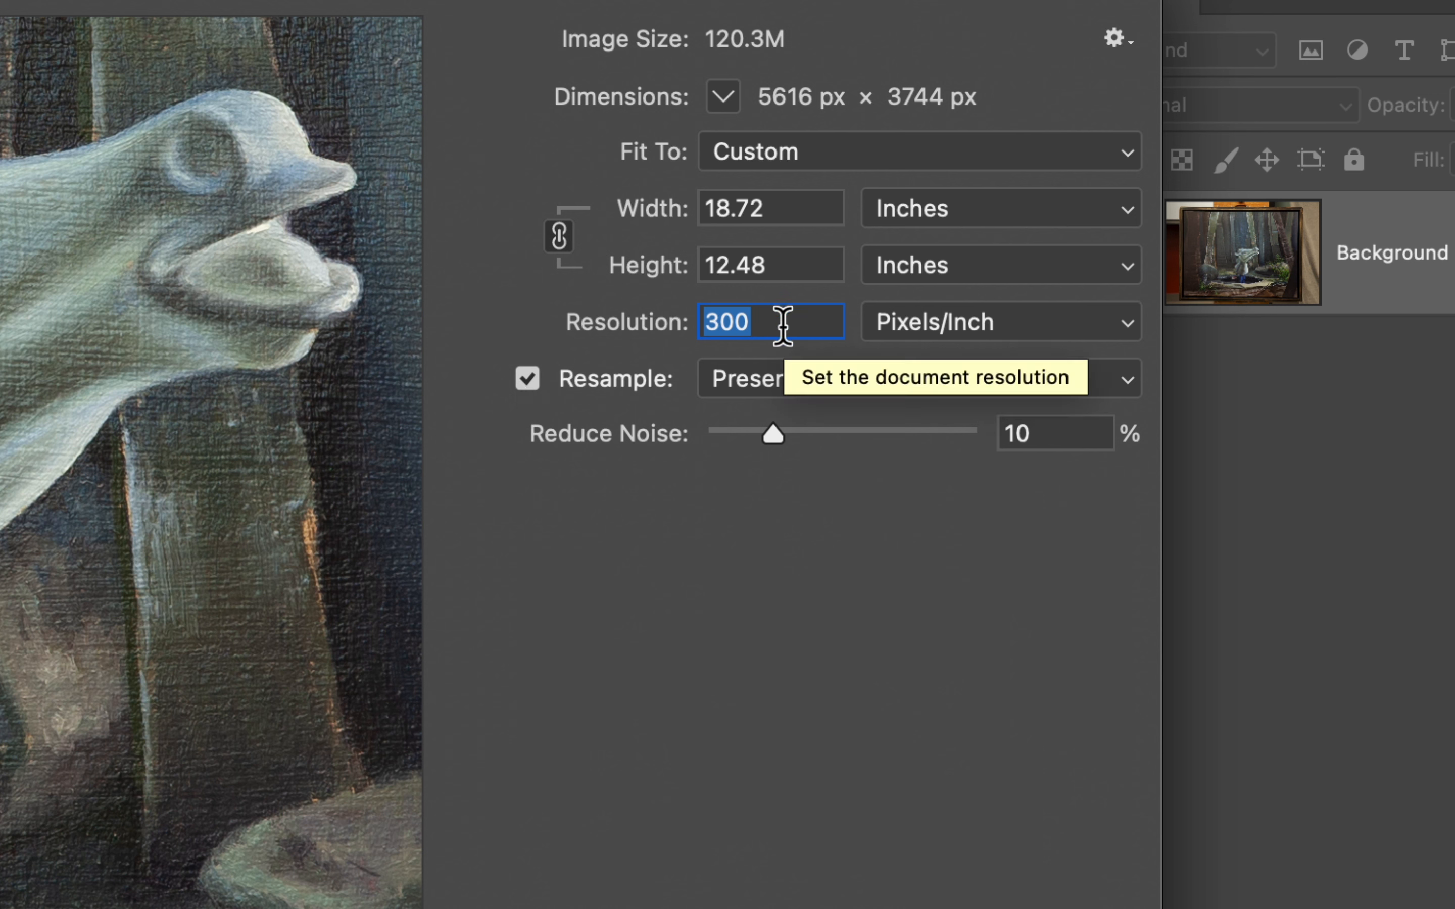
text(600)
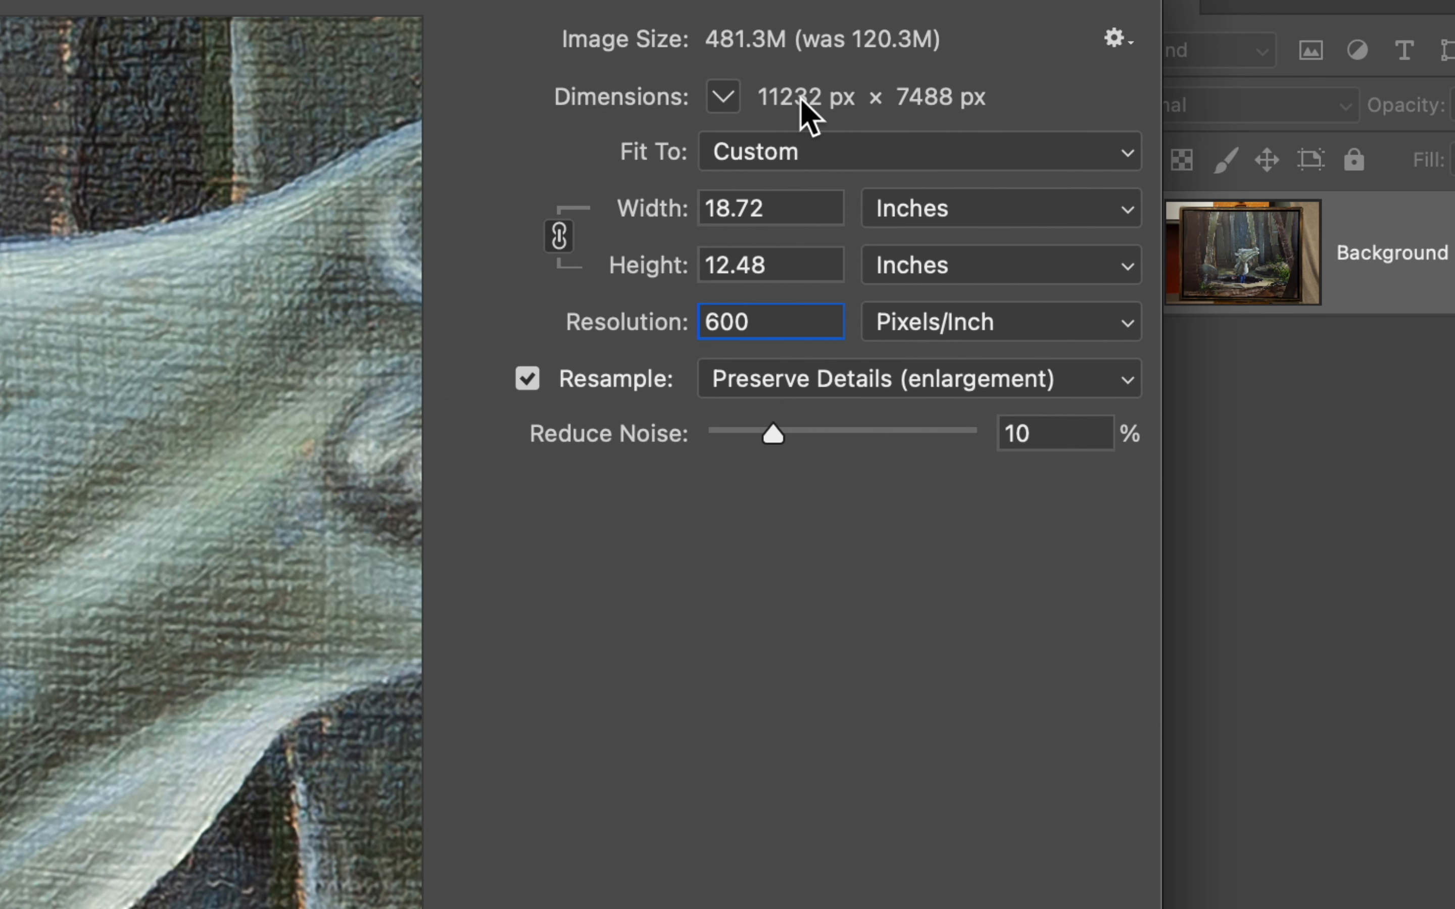
key(super+z)
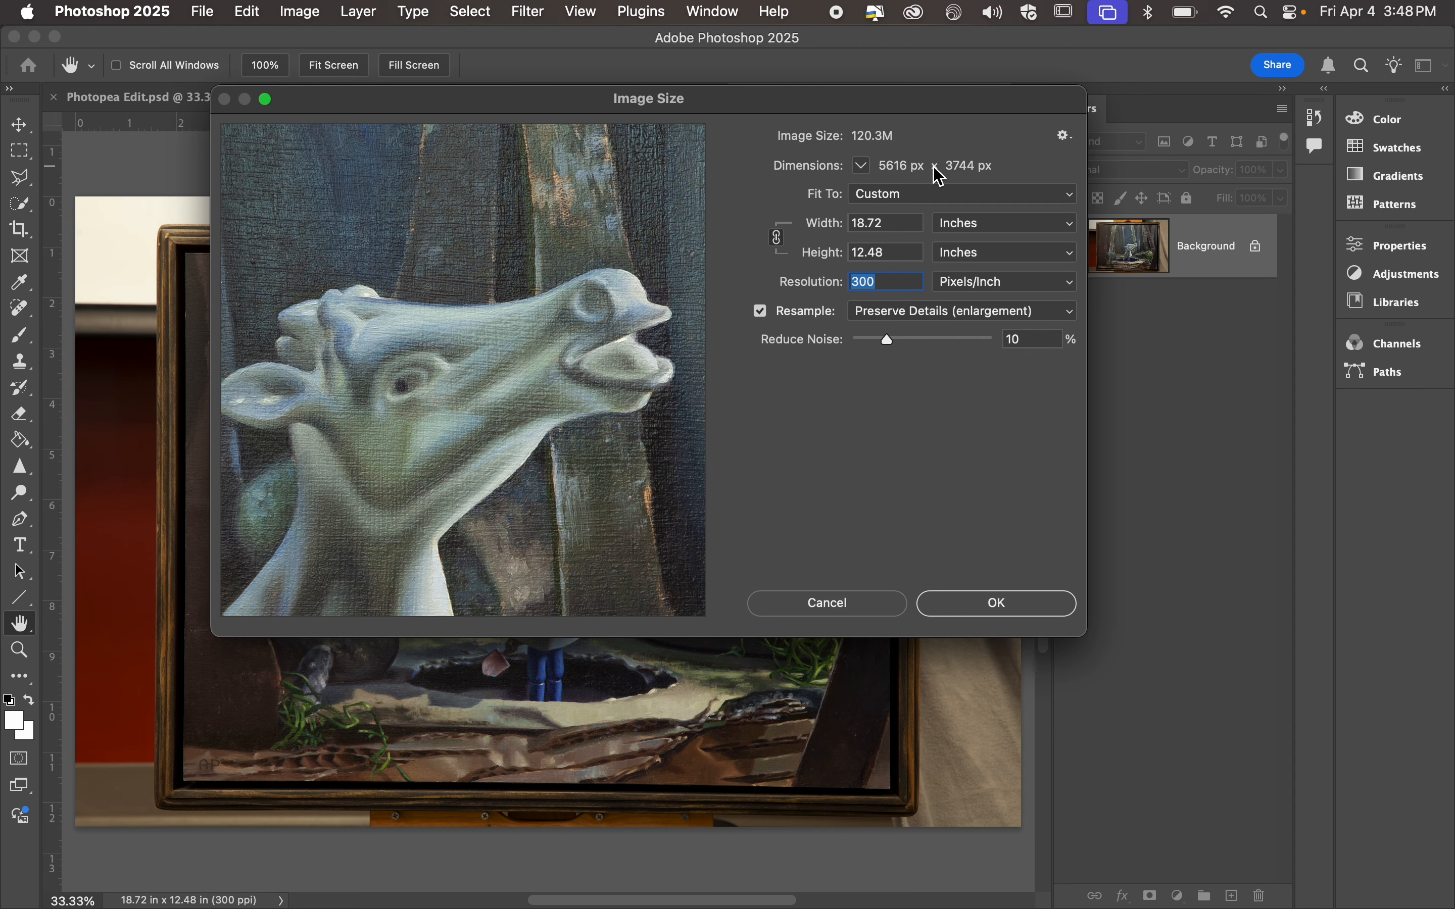
click(849, 605)
Switch to Finder, open IMG_1414.heic from Downloads with Photoshop, and bring it from Camera Raw into the editor.
key(ctrl+Right)
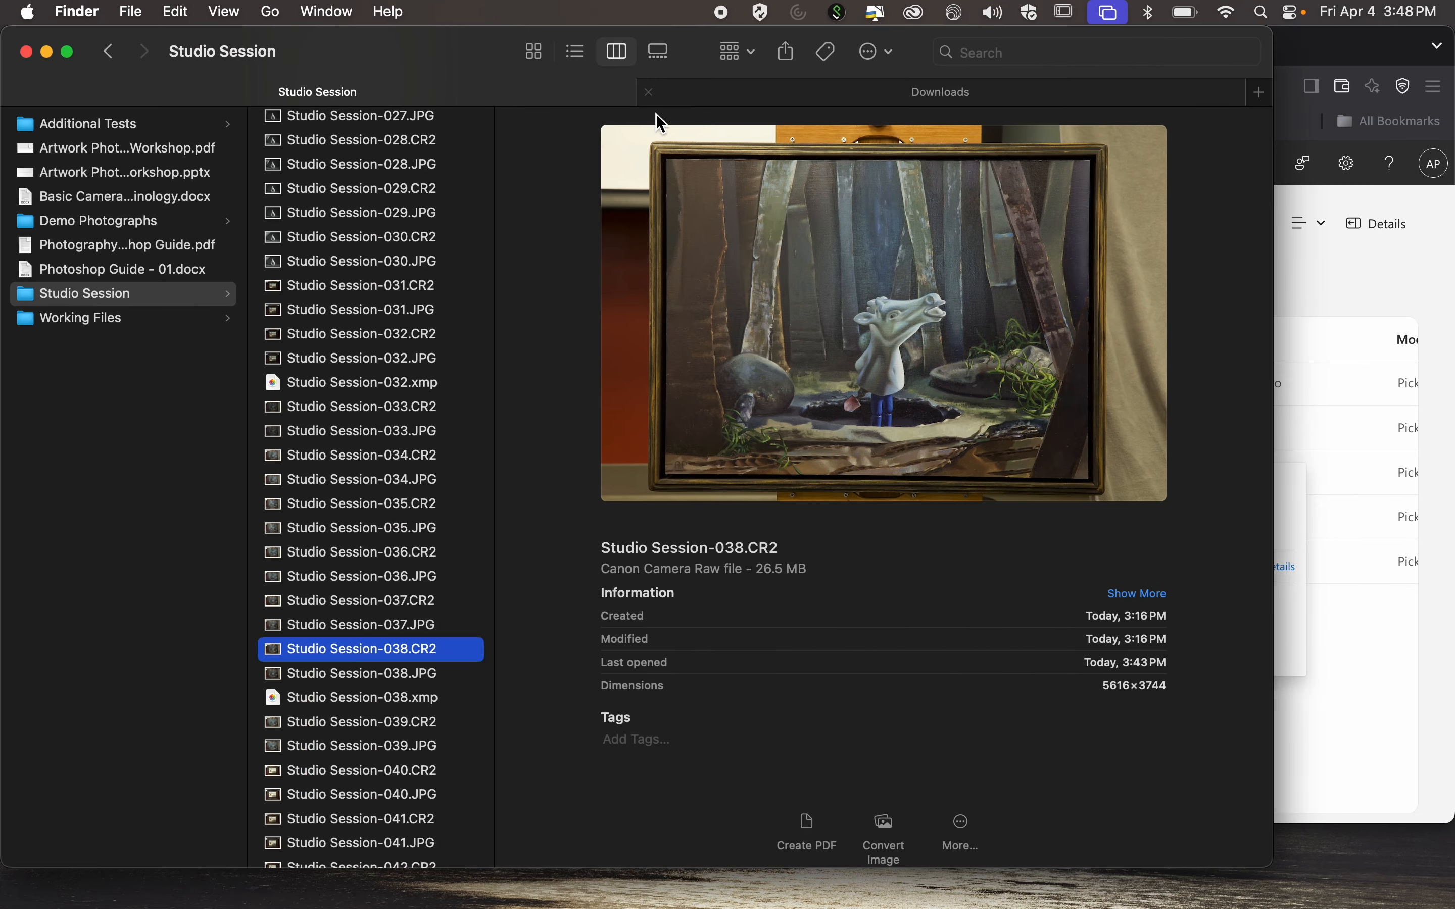
click(838, 91)
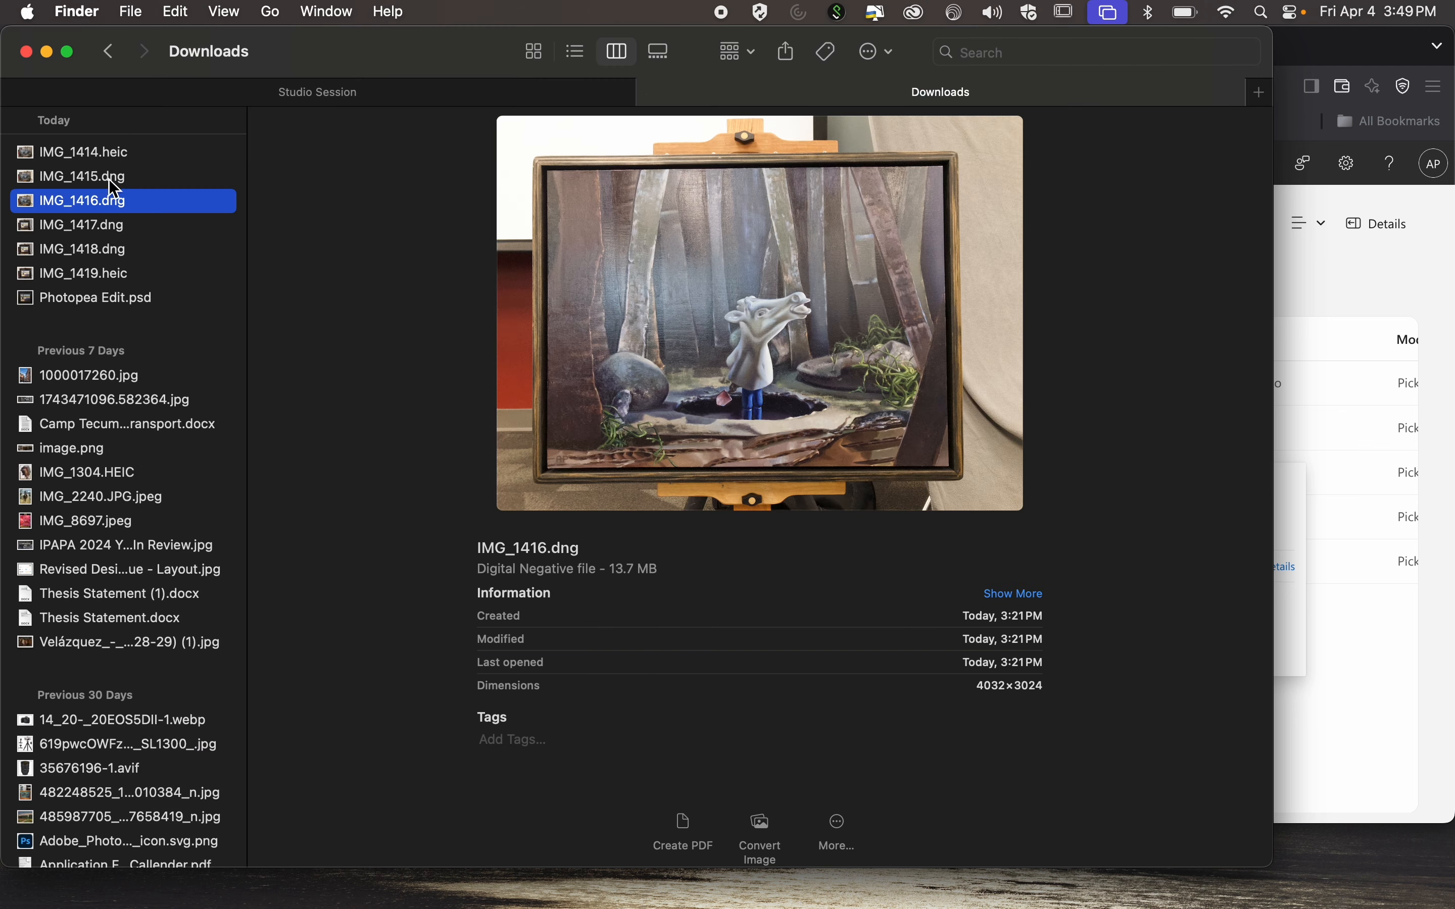
click(98, 153)
right_click(97, 153)
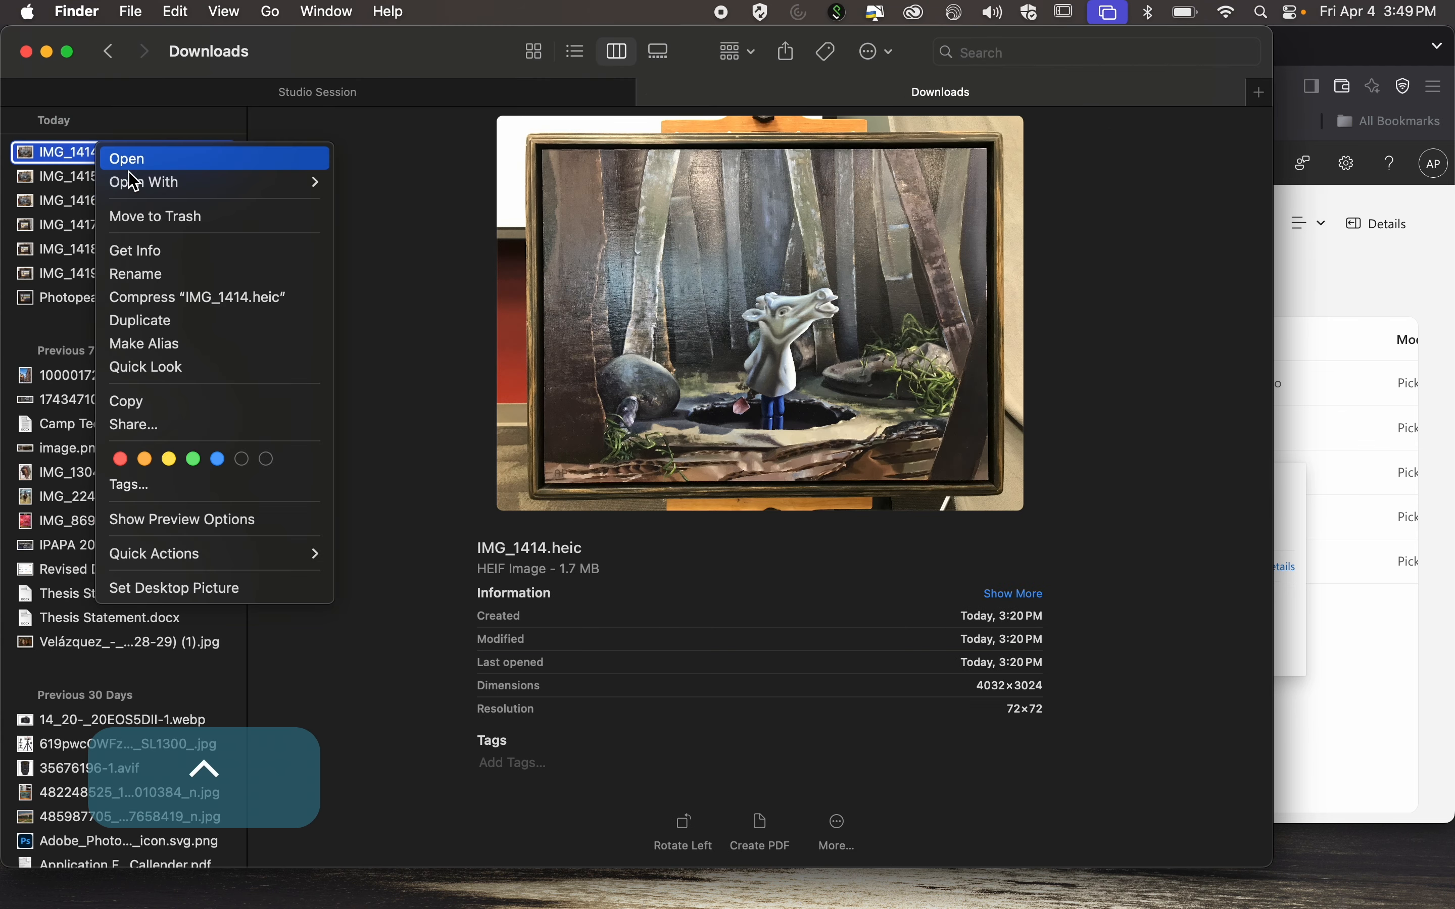
mouse_move(185, 189)
click(434, 239)
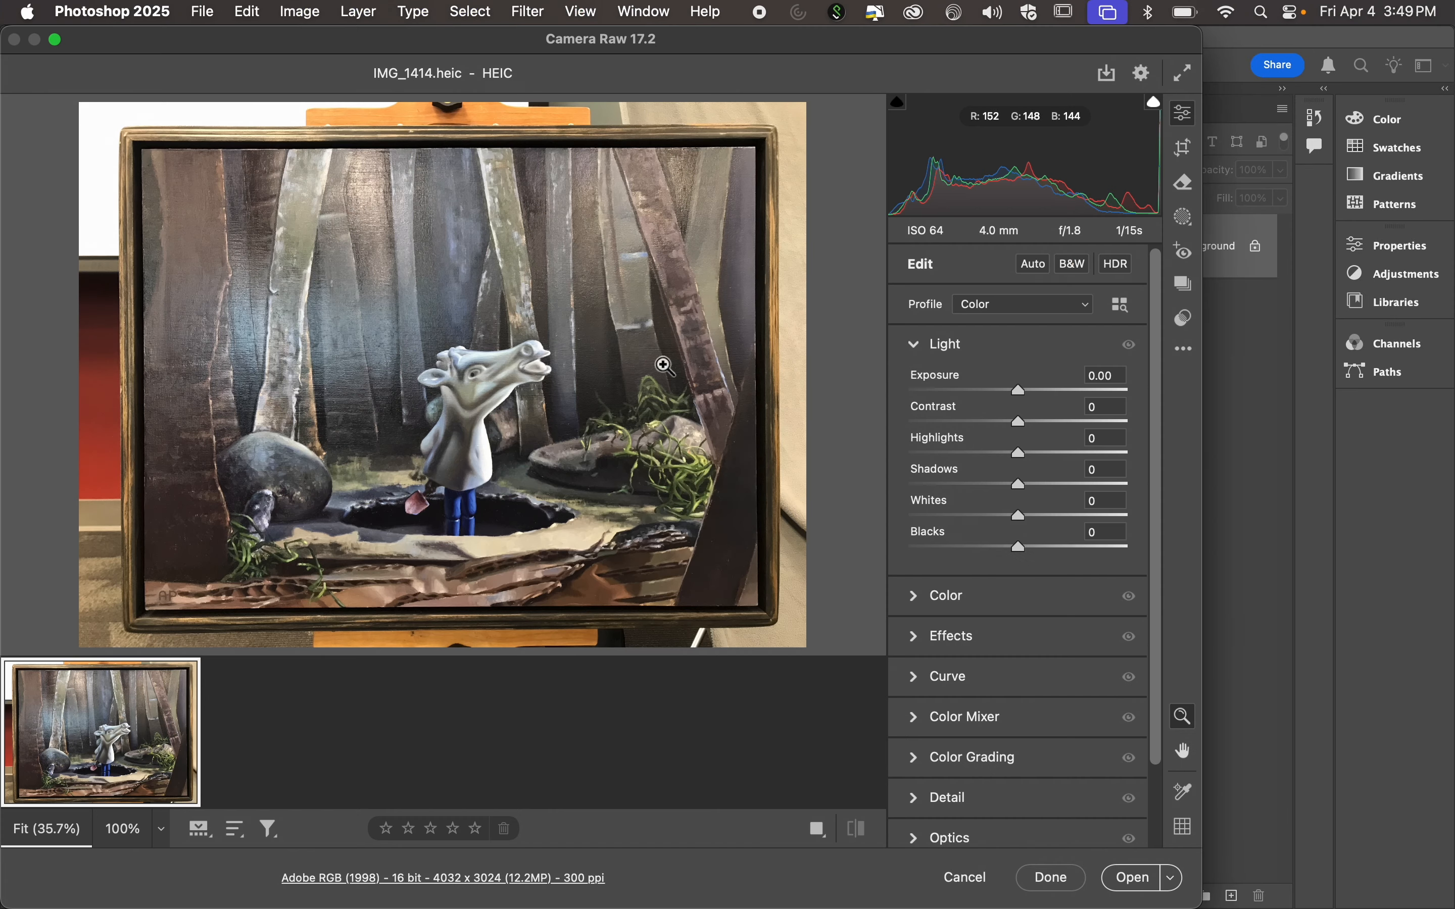
click(1172, 878)
click(1130, 837)
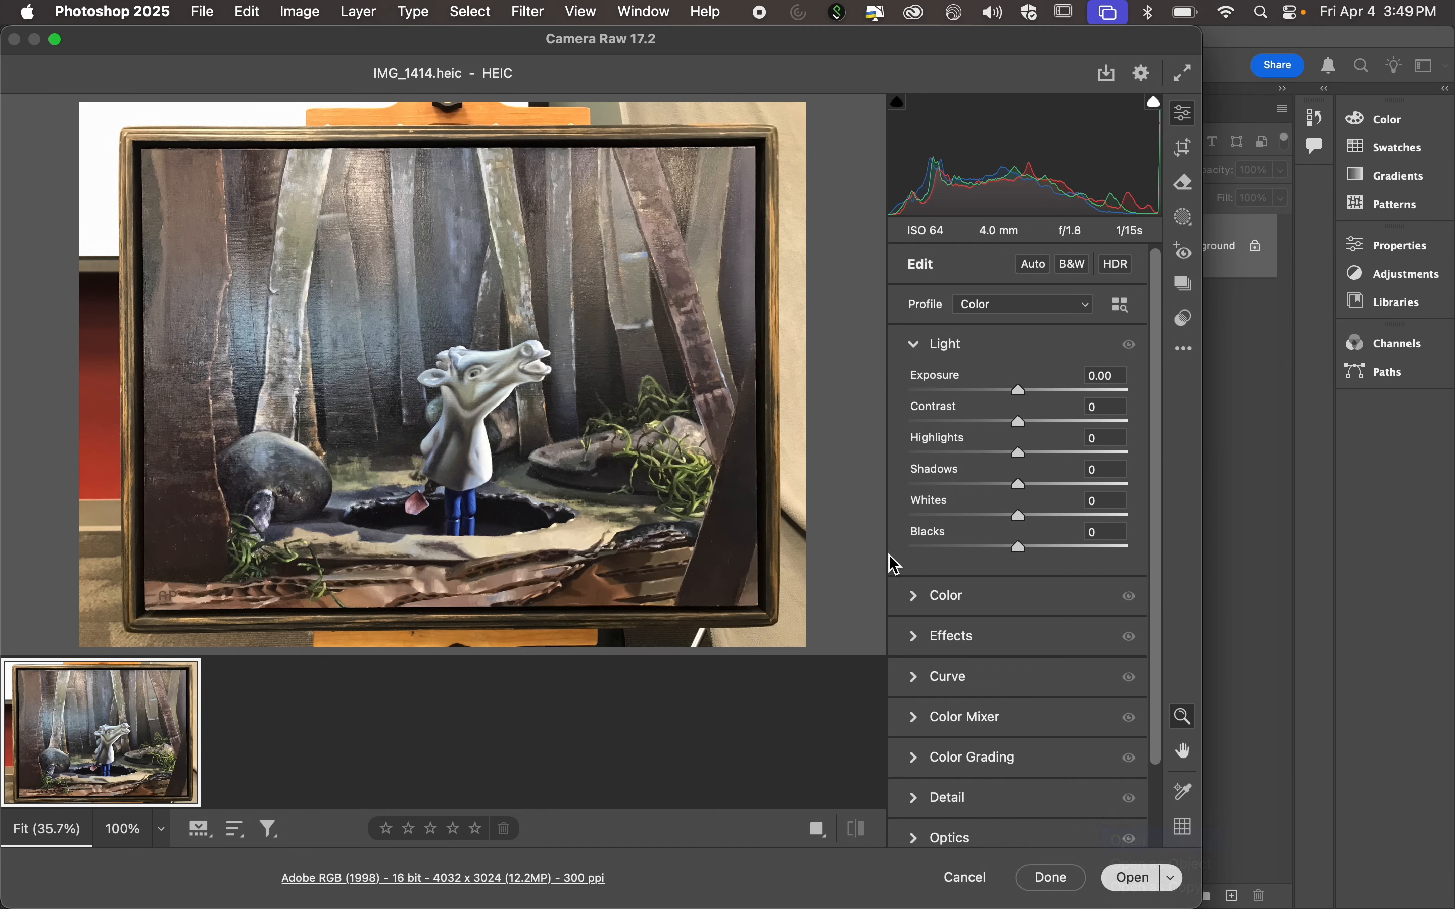
Check the image size settings of the IMG_1414 photo, leave them unchanged and minimize Photoshop.
key(alt+super+i)
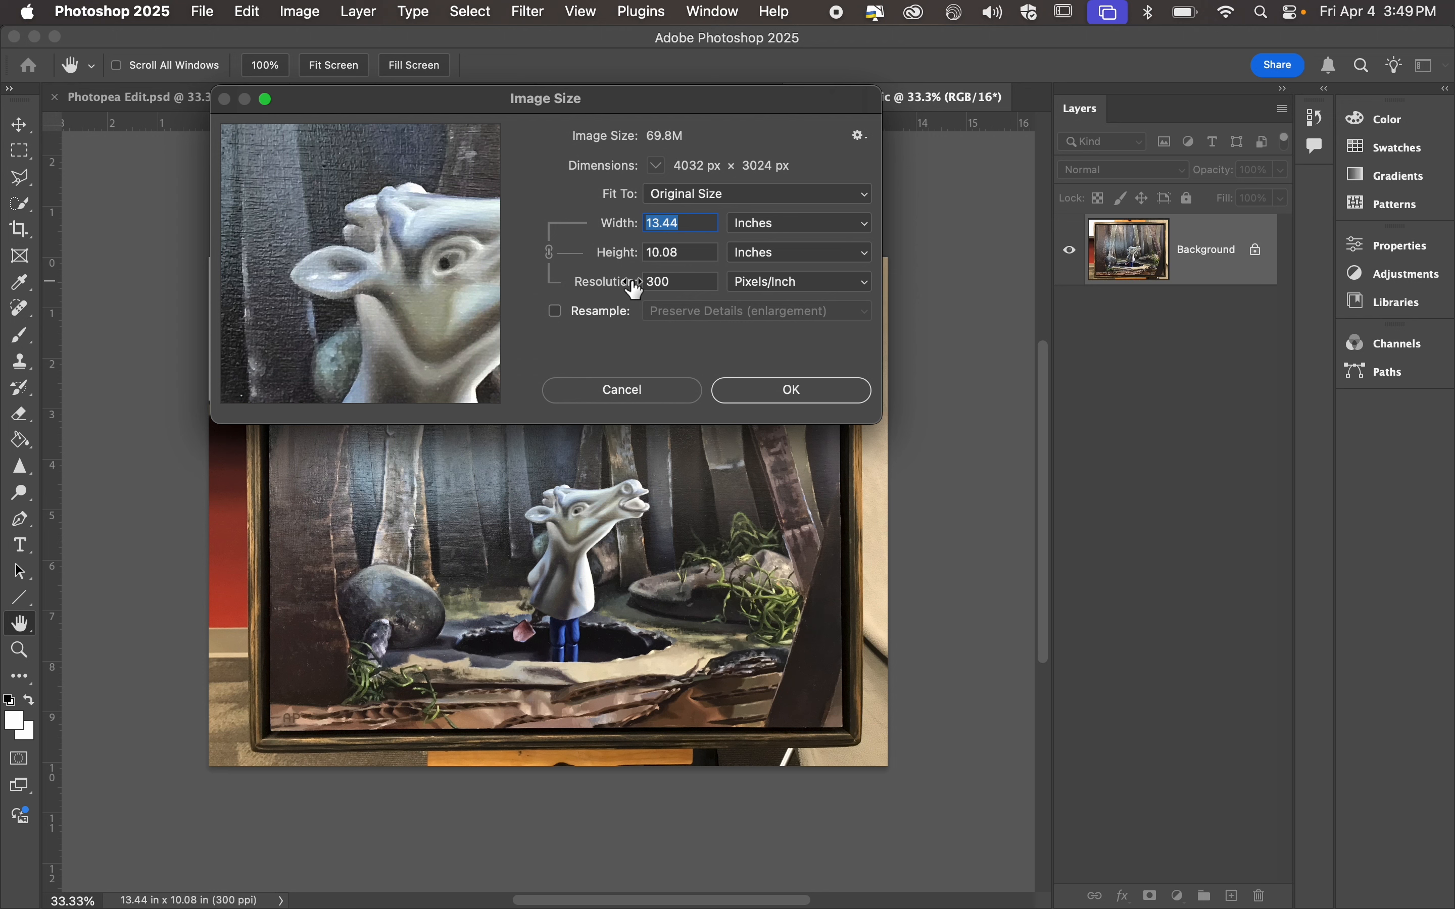
key(Escape)
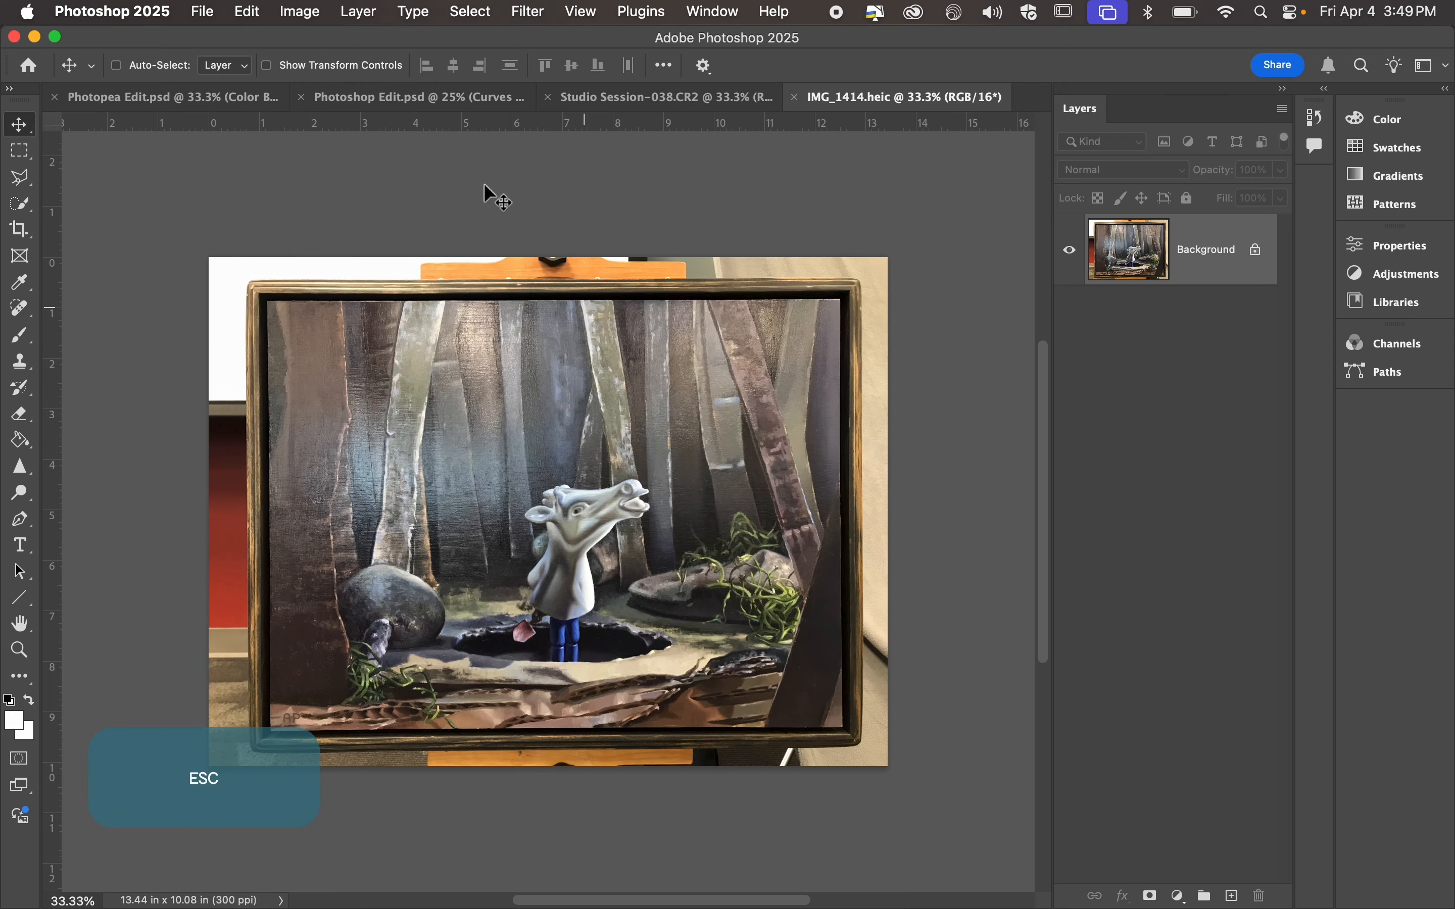
click(35, 36)
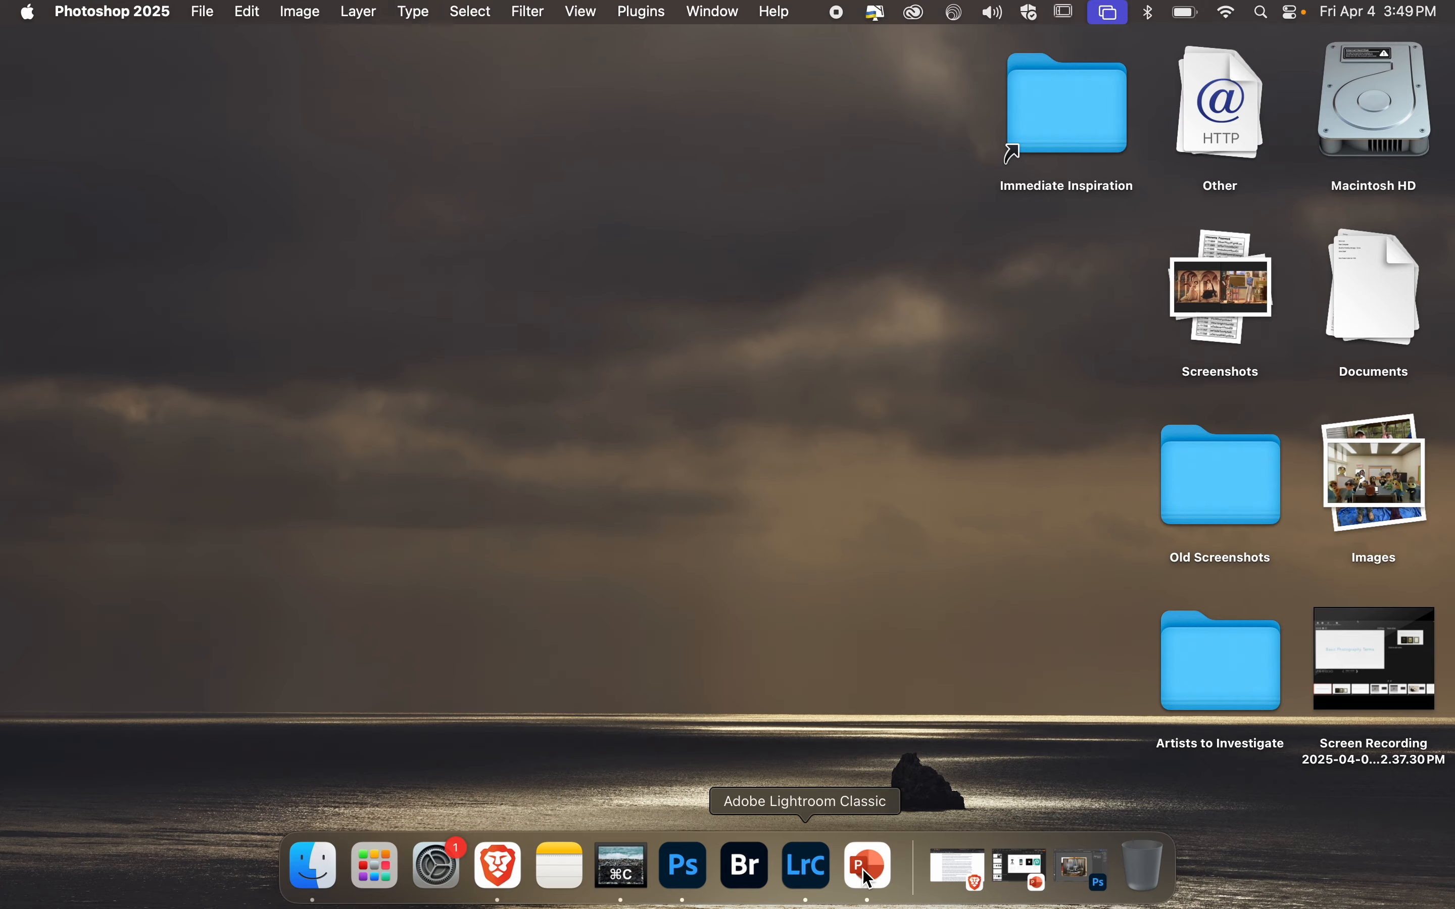
key(ctrl+Right)
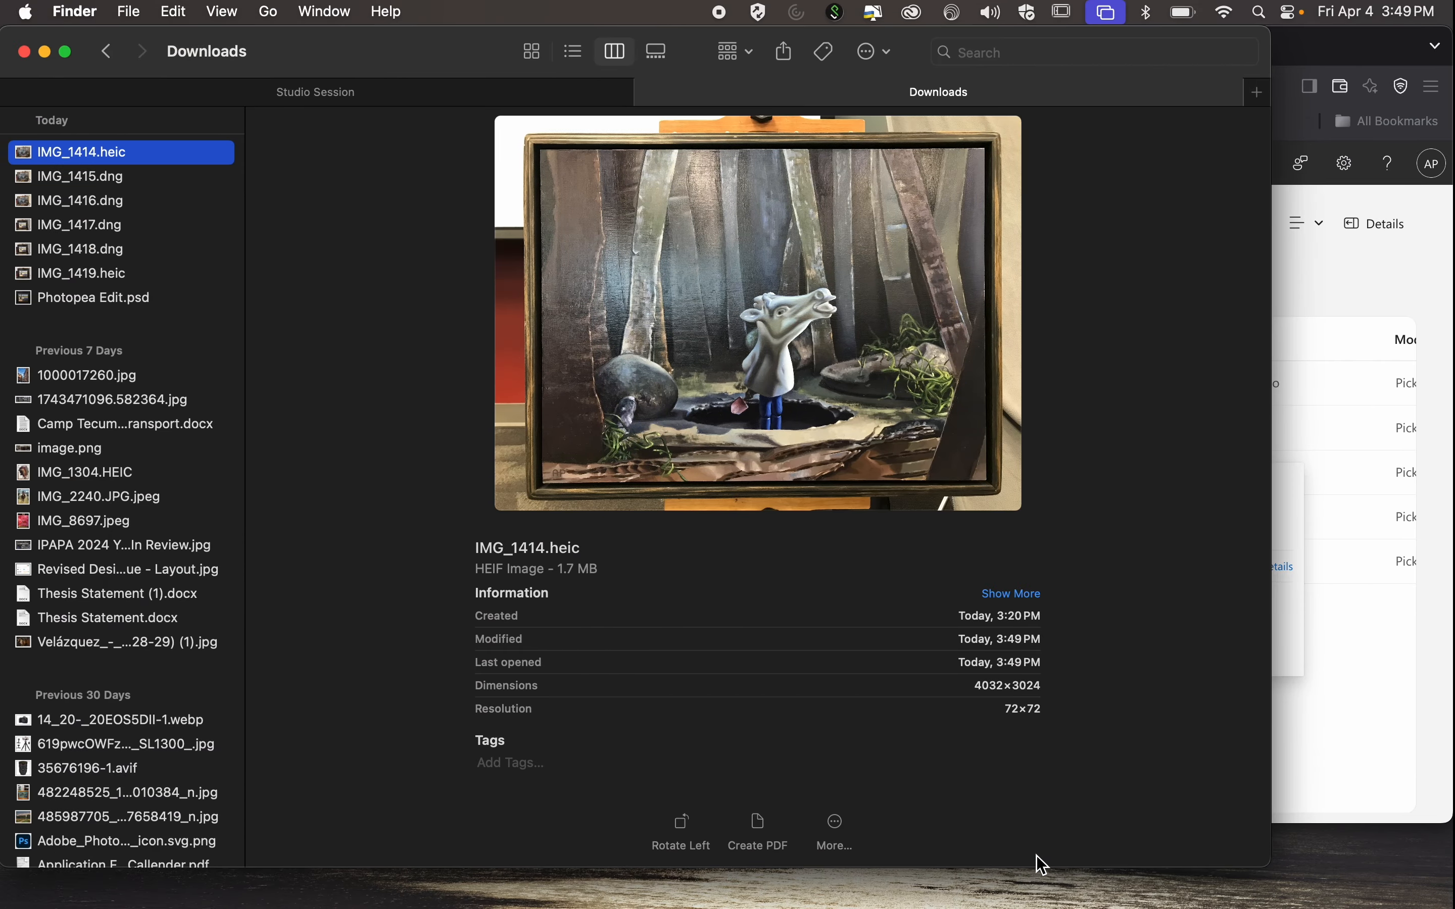
key(ctrl+Left)
key(ctrl+Left)
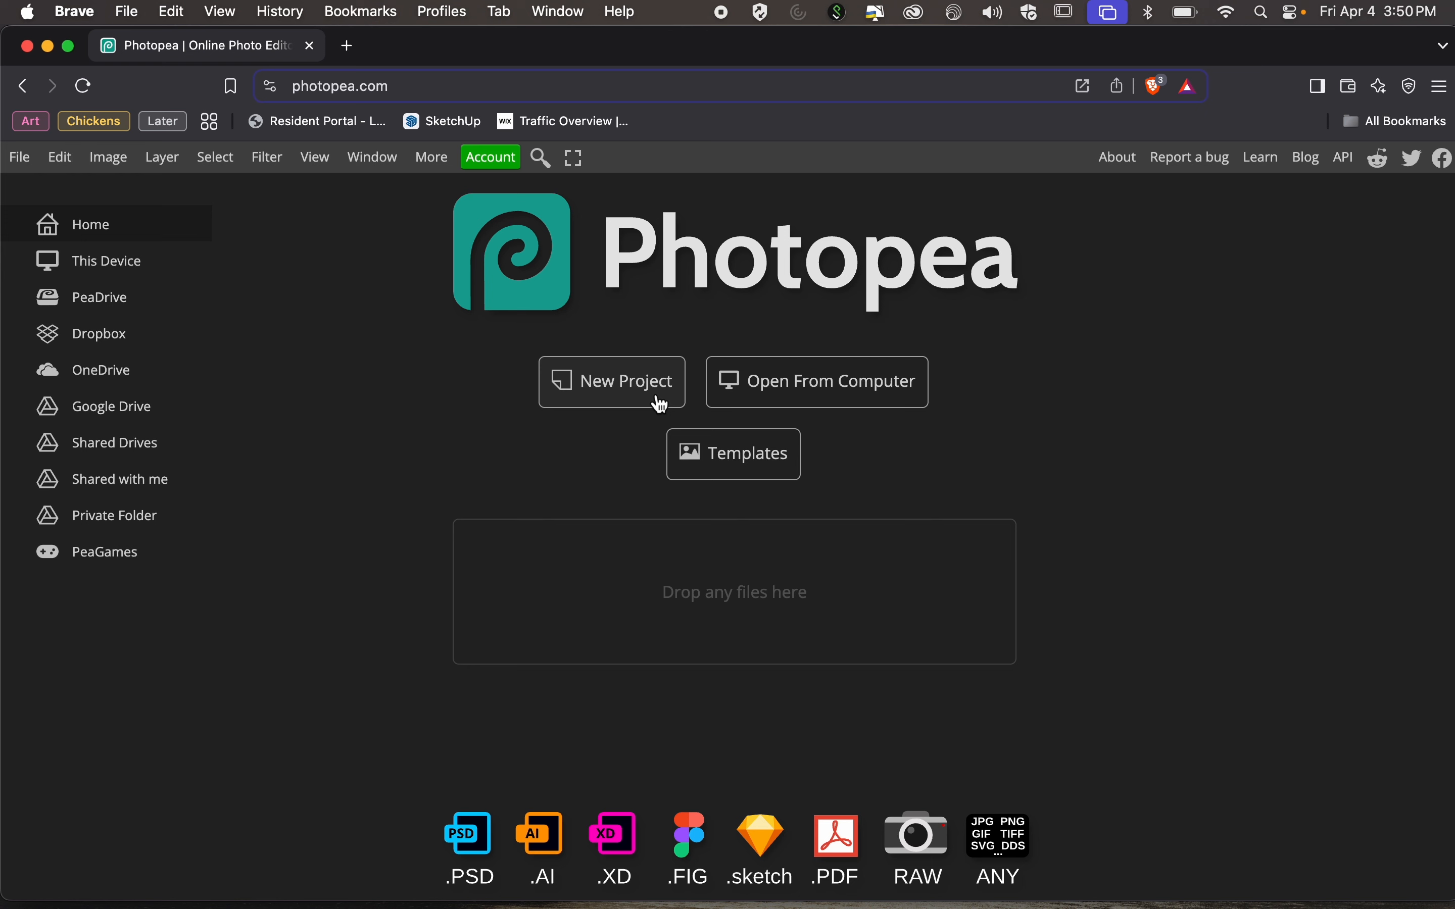
mouse_move(1089, 906)
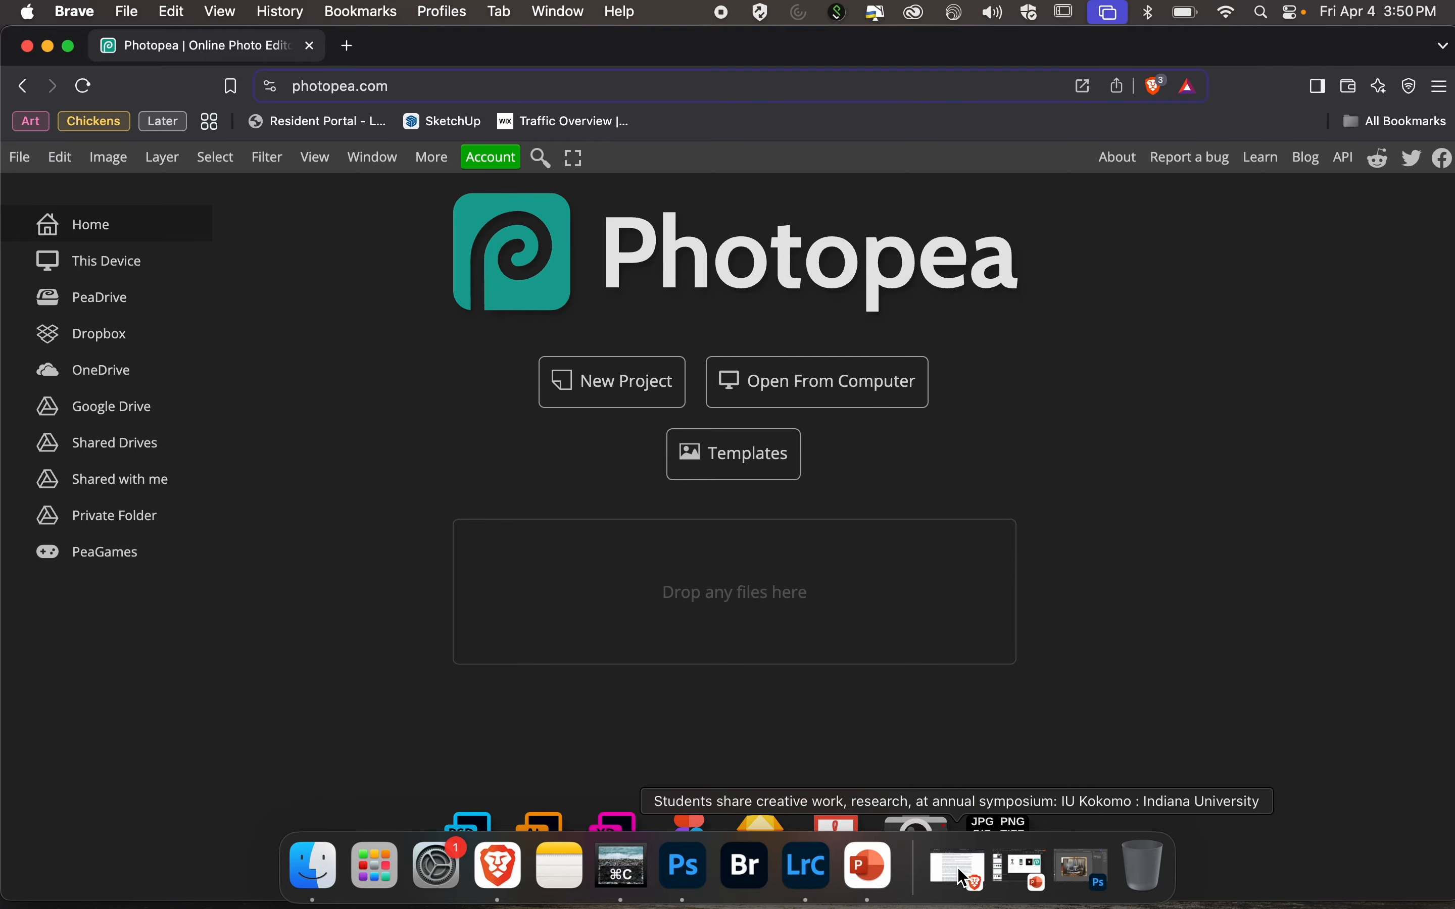
Switch to Finder, narrow its window to uncover the OneDrive browser window, and open the Demo Photo Files folder there.
key(ctrl+Right)
key(ctrl+Right)
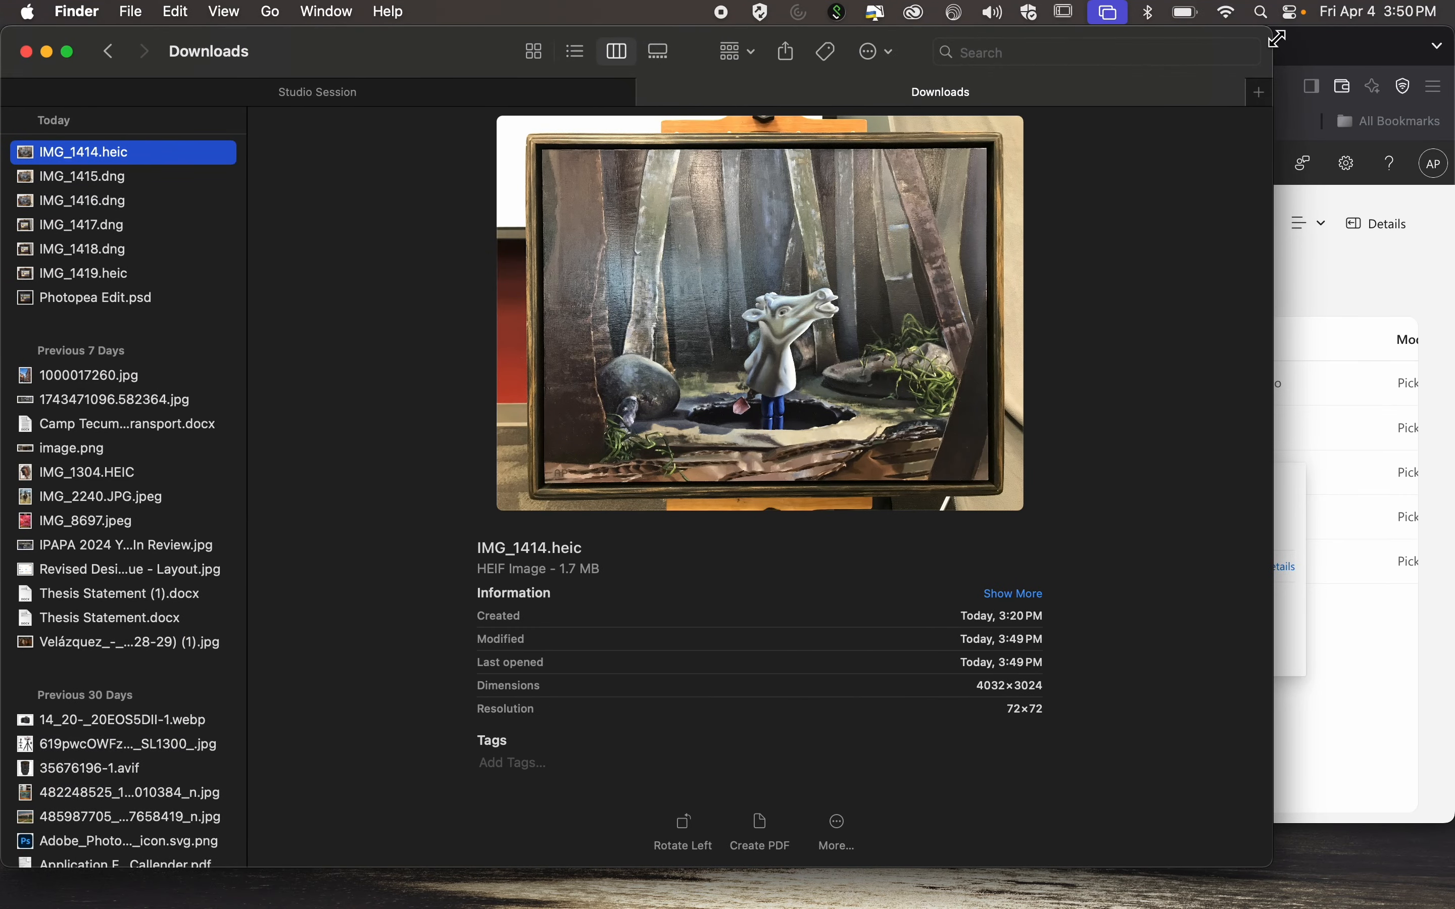
drag(1277, 39, 433, 27)
click(1046, 417)
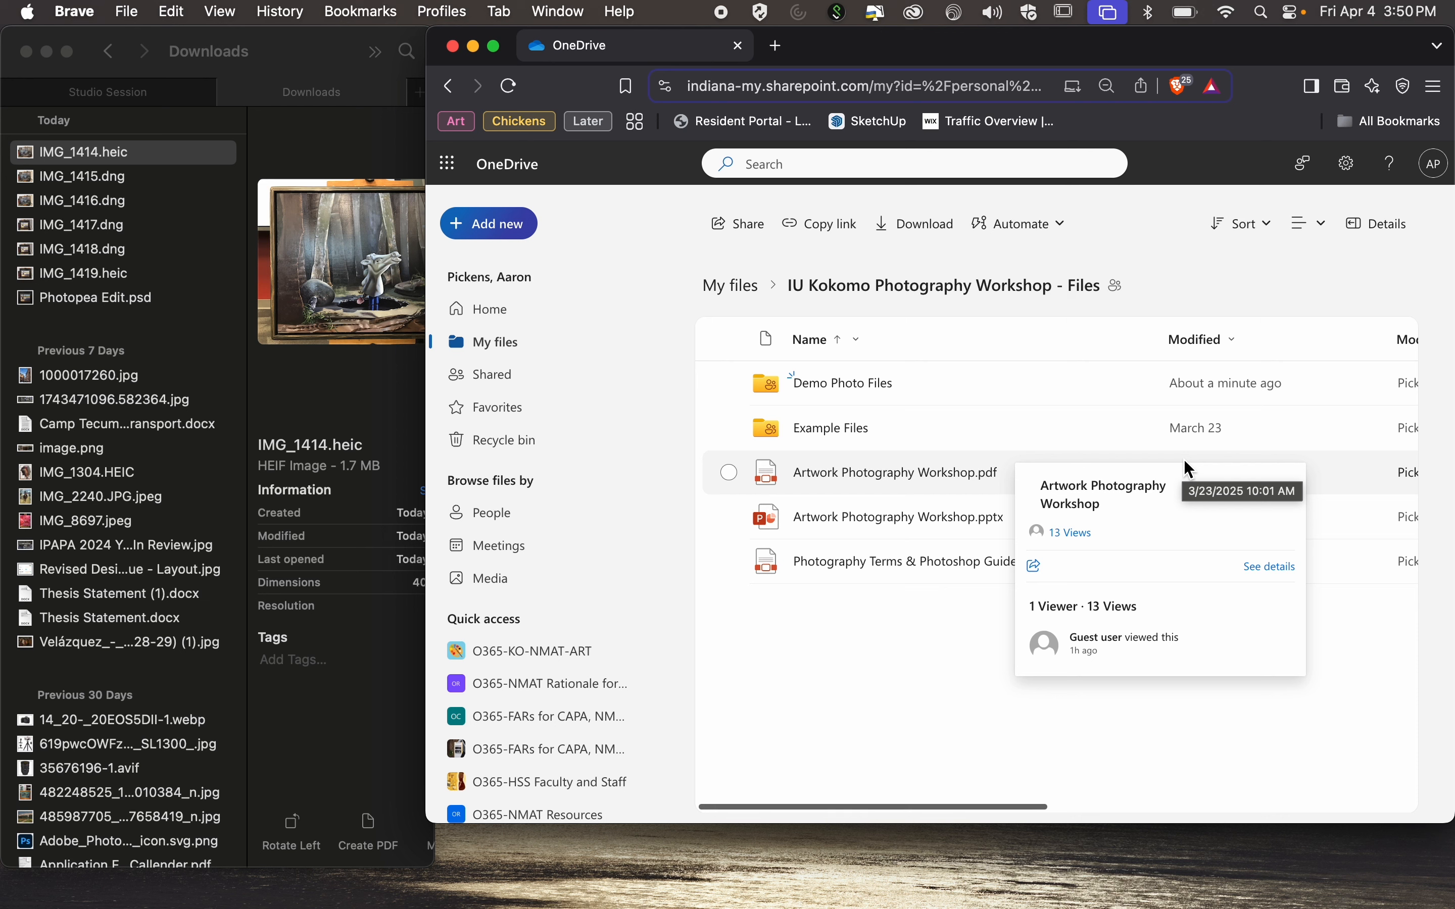
click(875, 384)
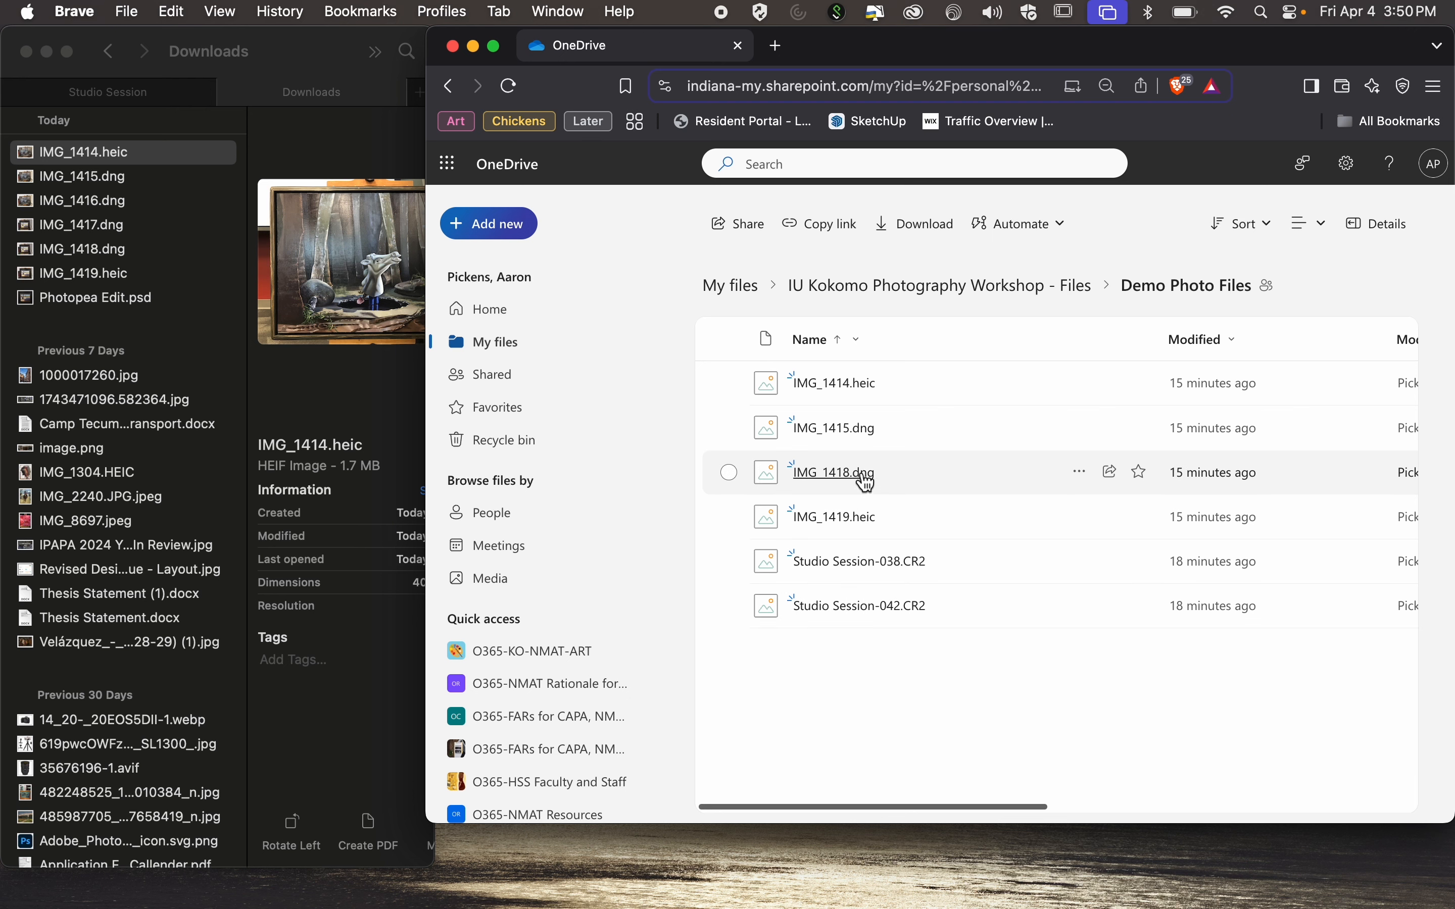
mouse_move(867, 443)
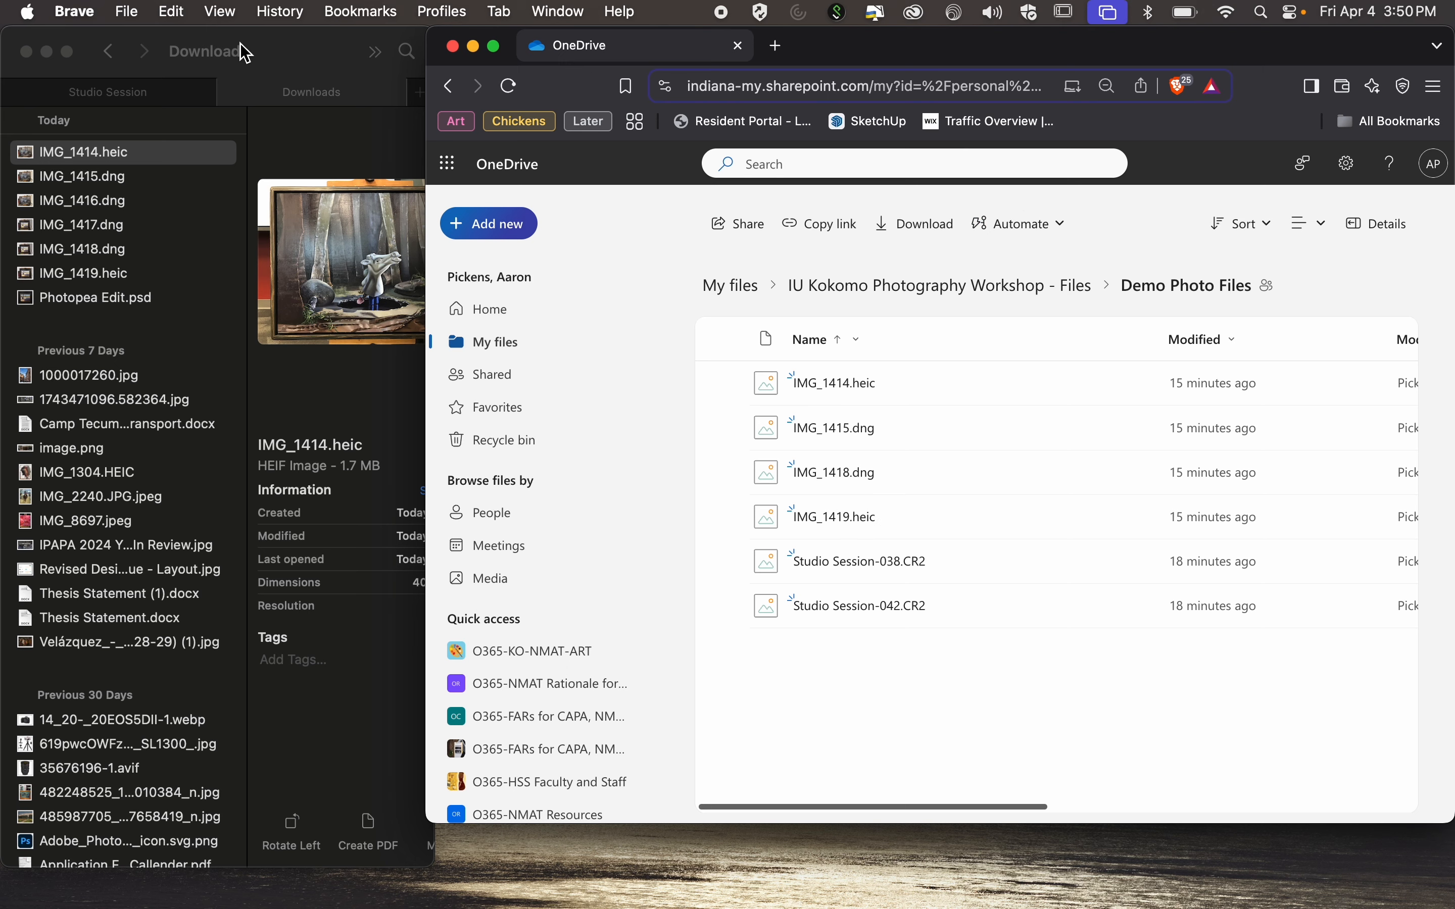
Minimize Finder, place a narrowed OneDrive window beside Photopea, and try to load IMG_1414.heic from OneDrive into Photopea.
click(47, 51)
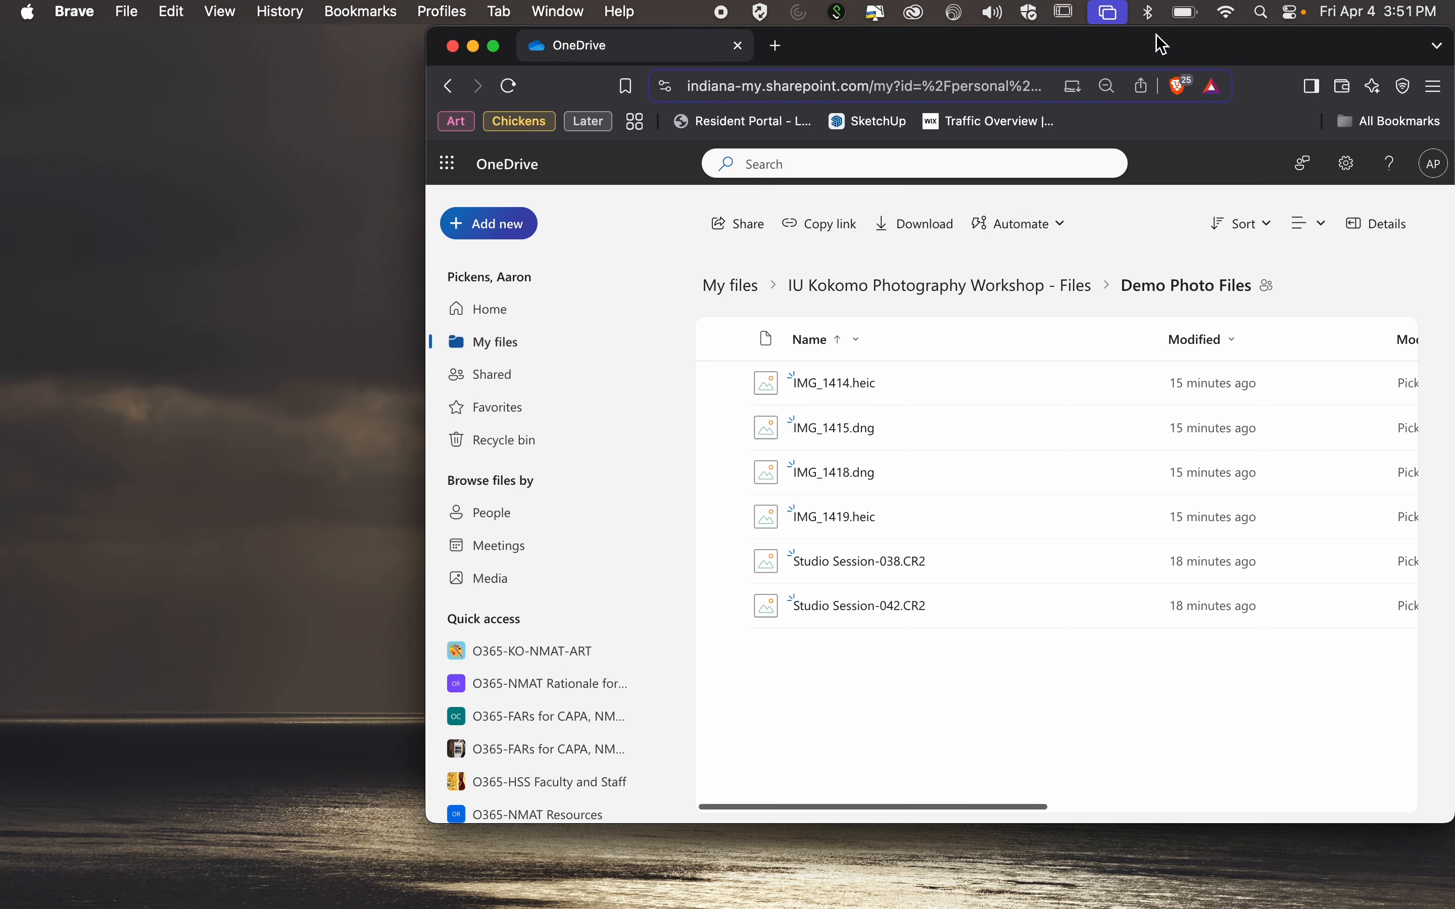
drag(1177, 52, 1389, 161)
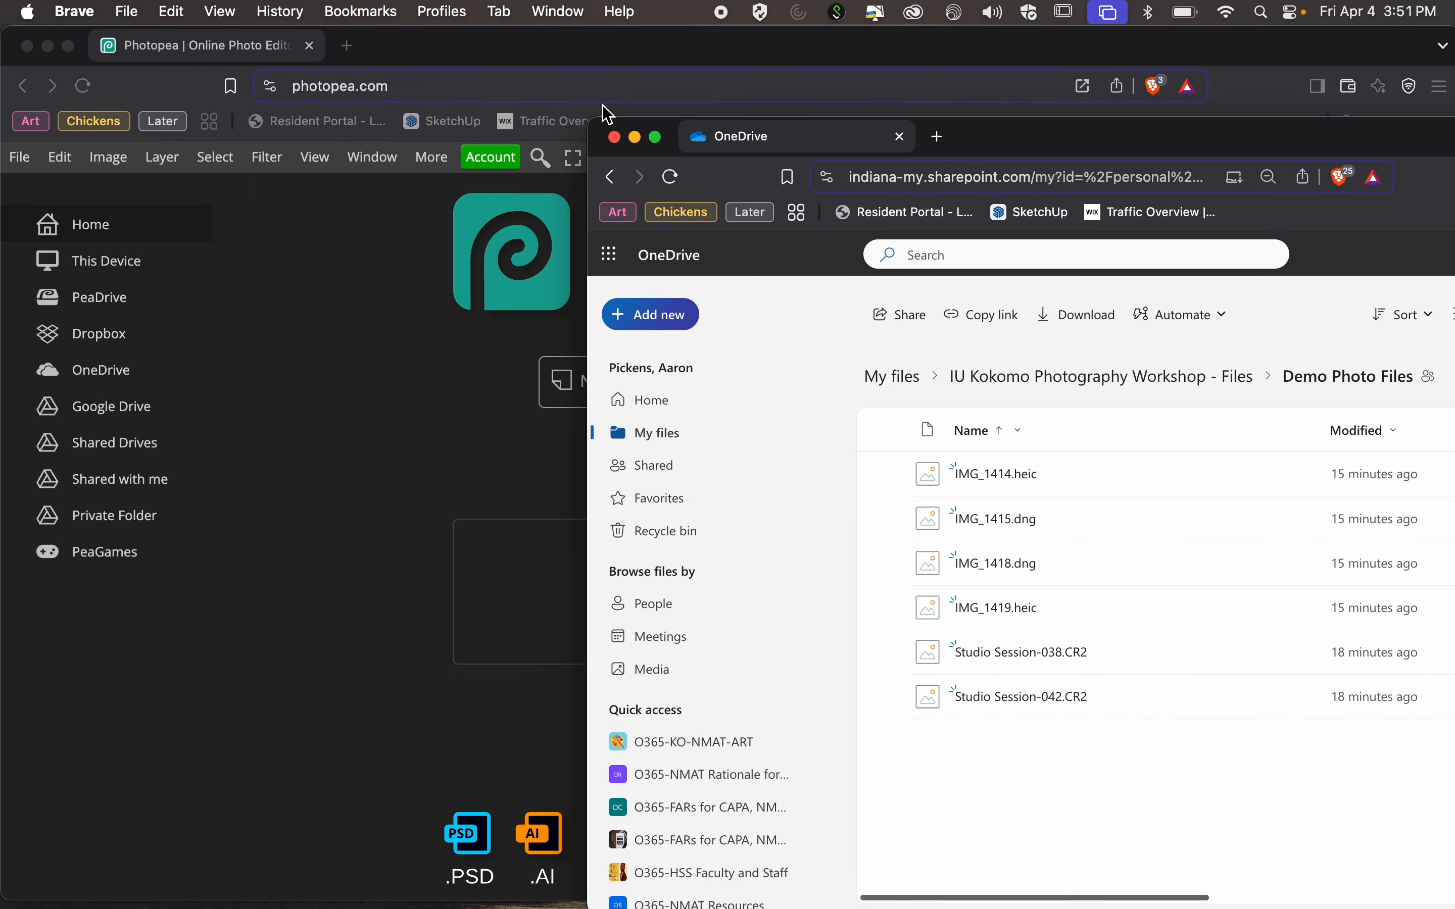
drag(597, 126, 835, 31)
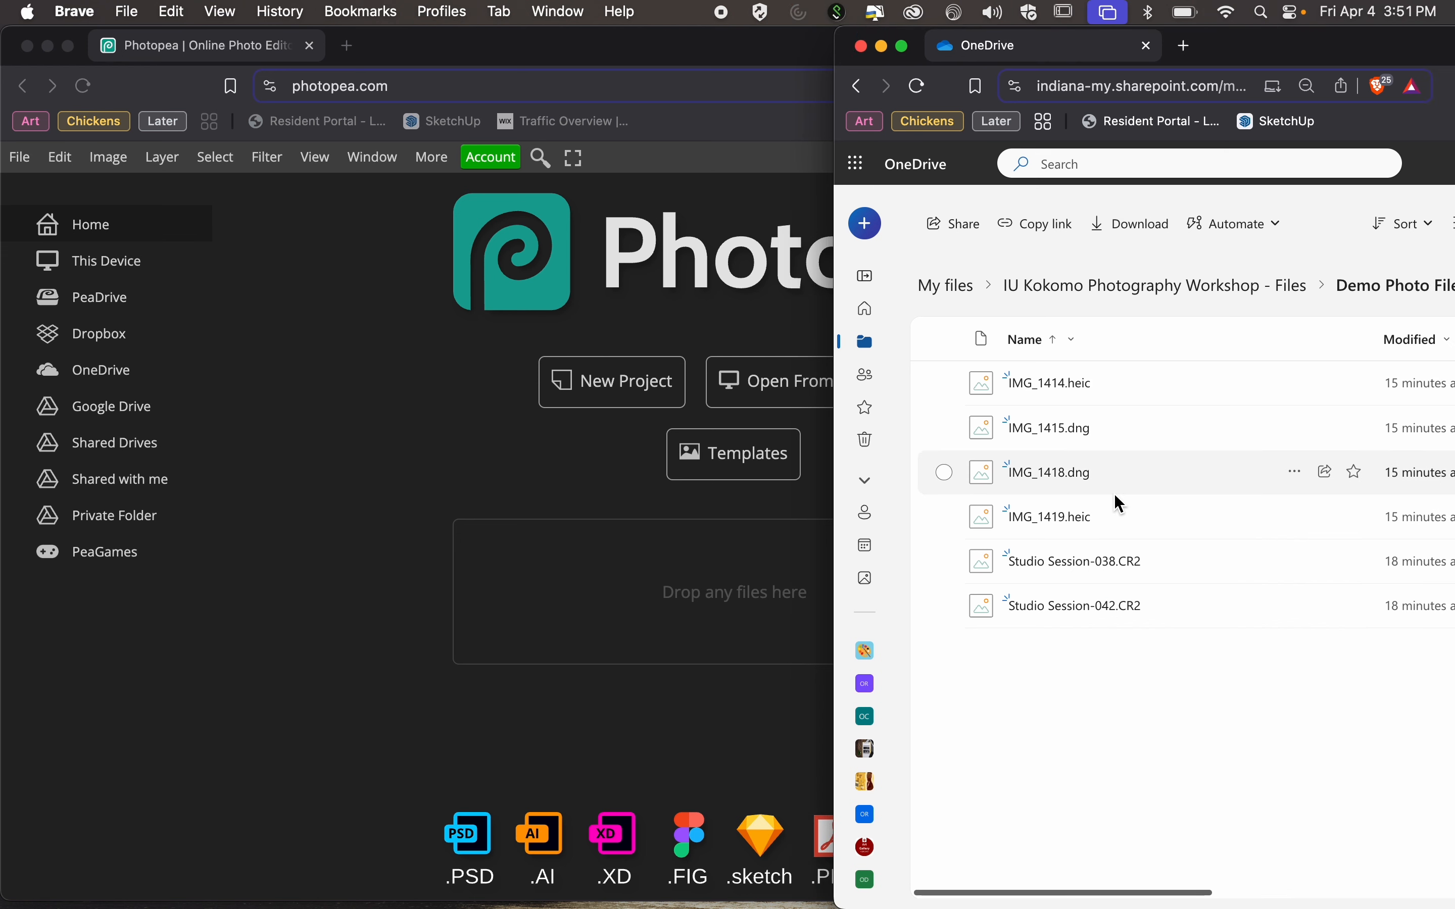
drag(1061, 389, 639, 594)
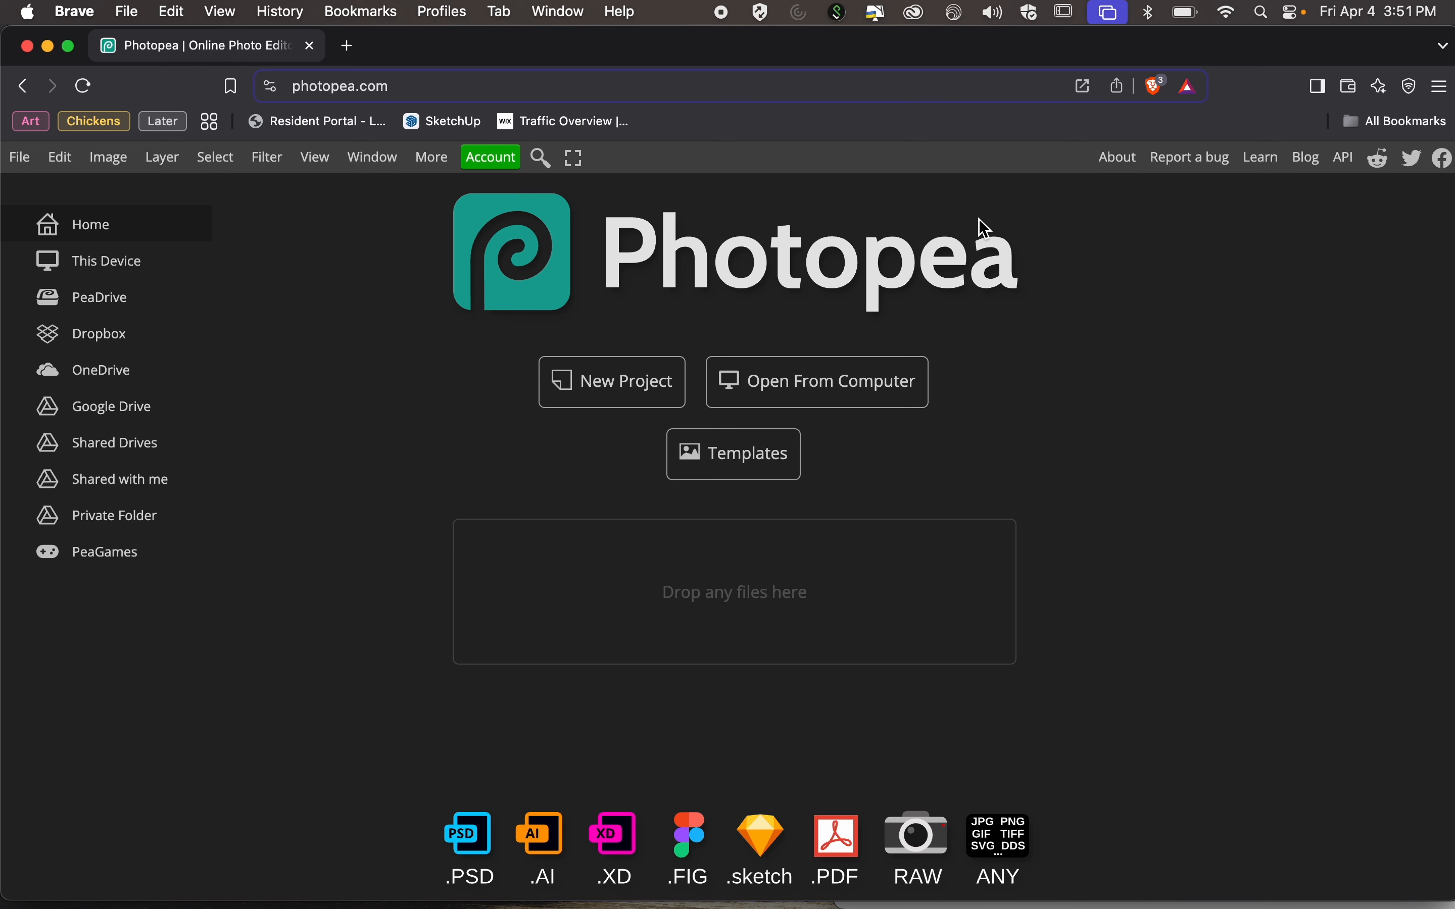
Open Studio Session-042.CR2 from the Studio Session folder in Photo Workshop Resources in Photopea.
click(868, 391)
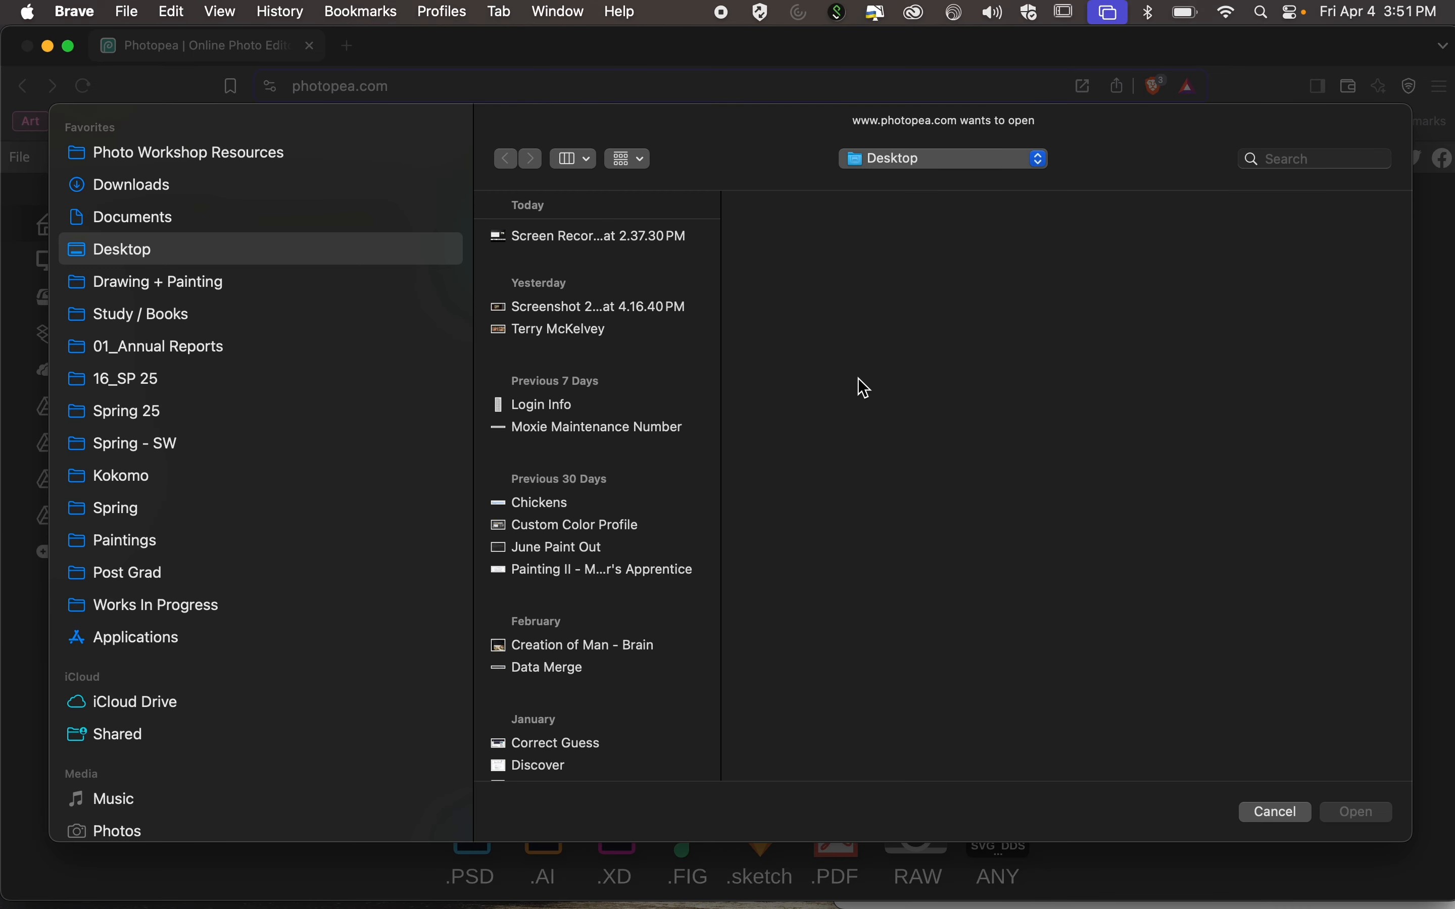
click(282, 152)
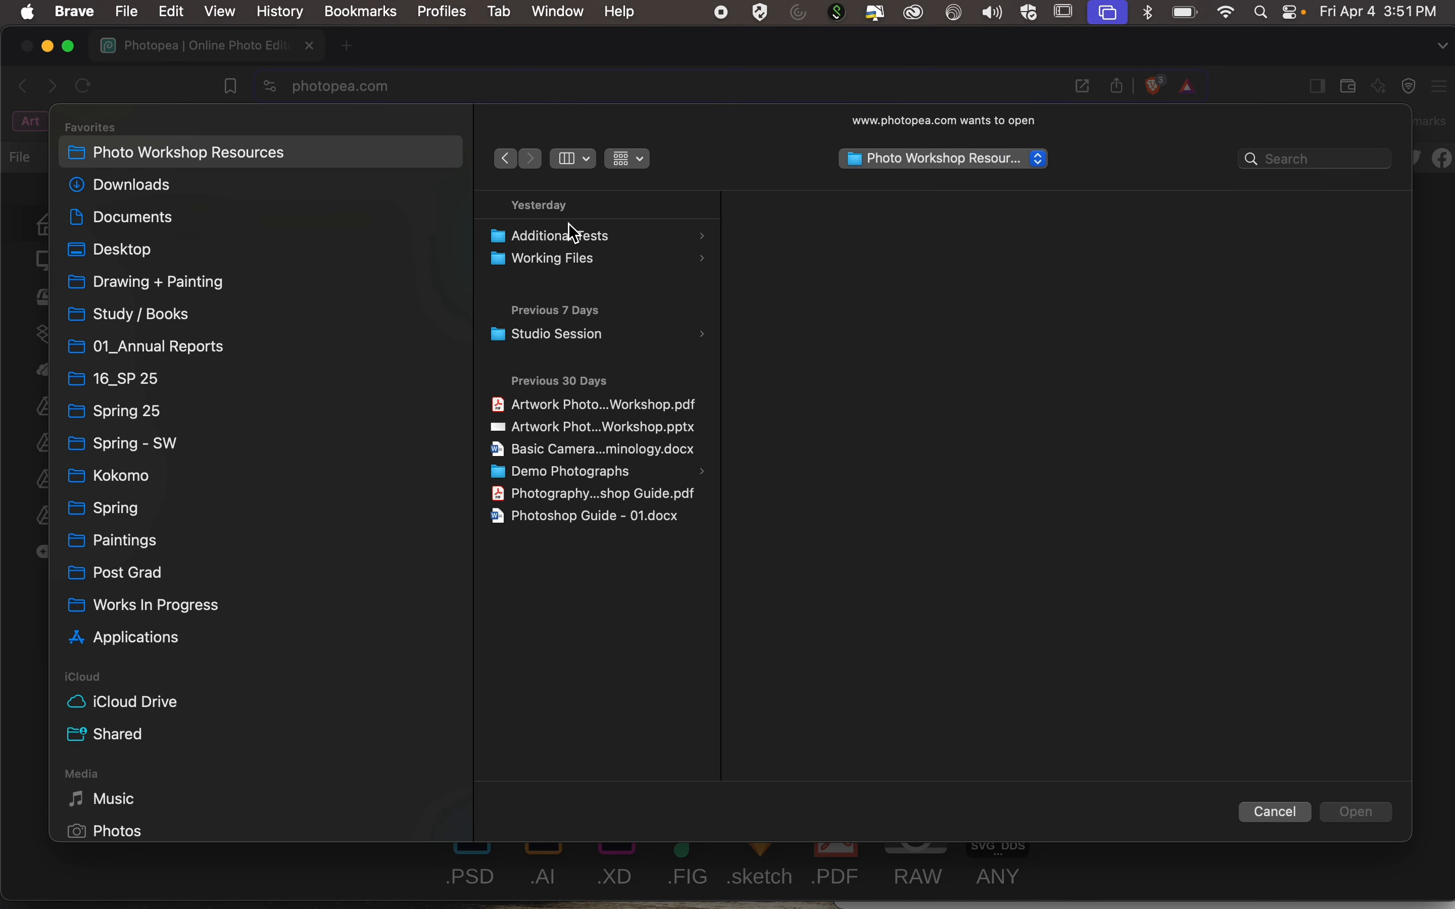
click(575, 334)
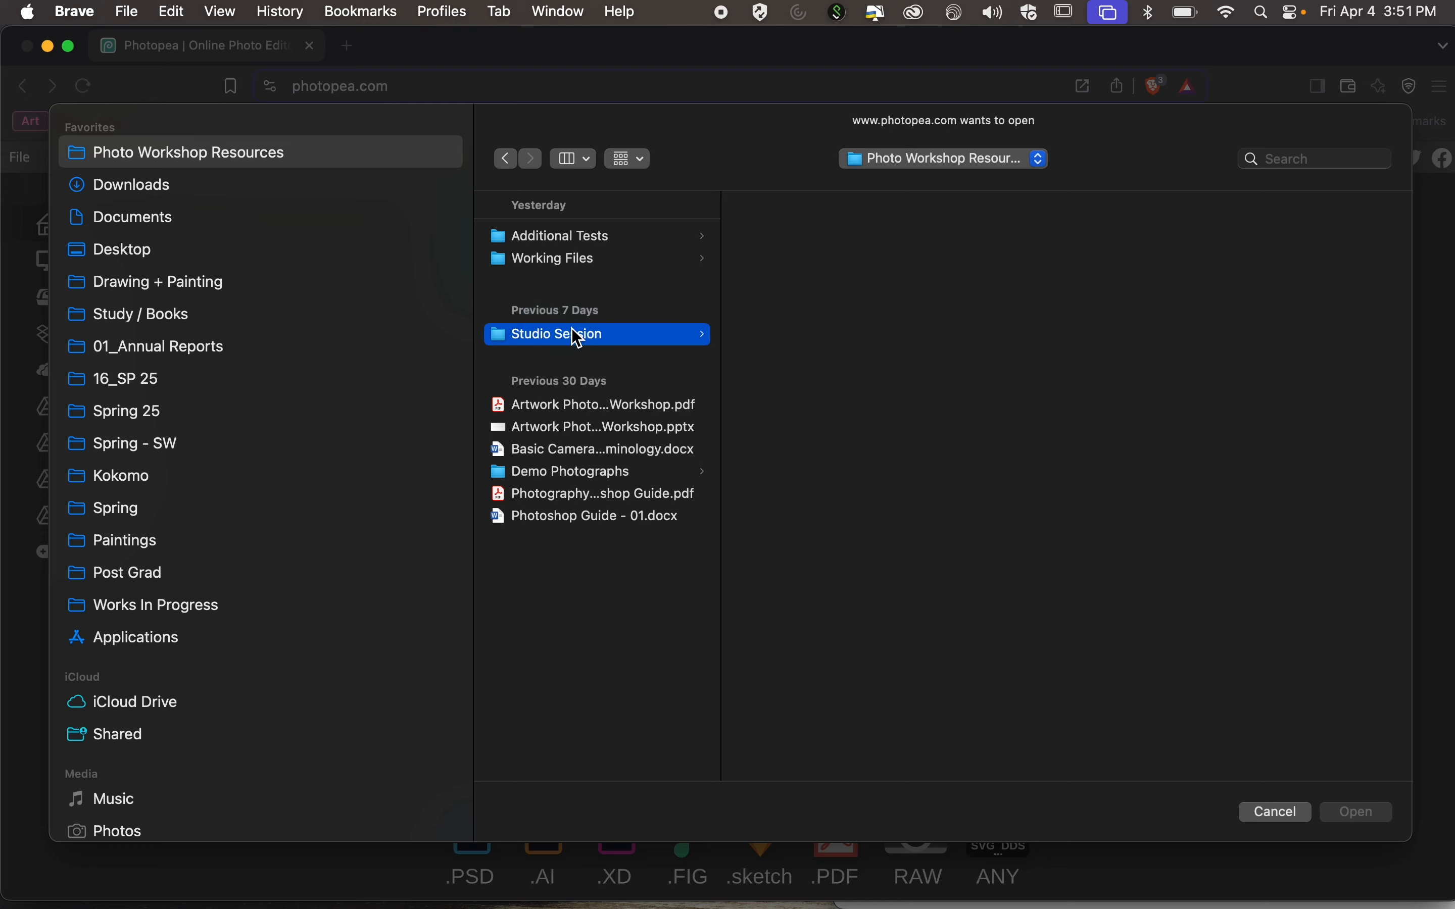
scroll(873, 484, down, 10)
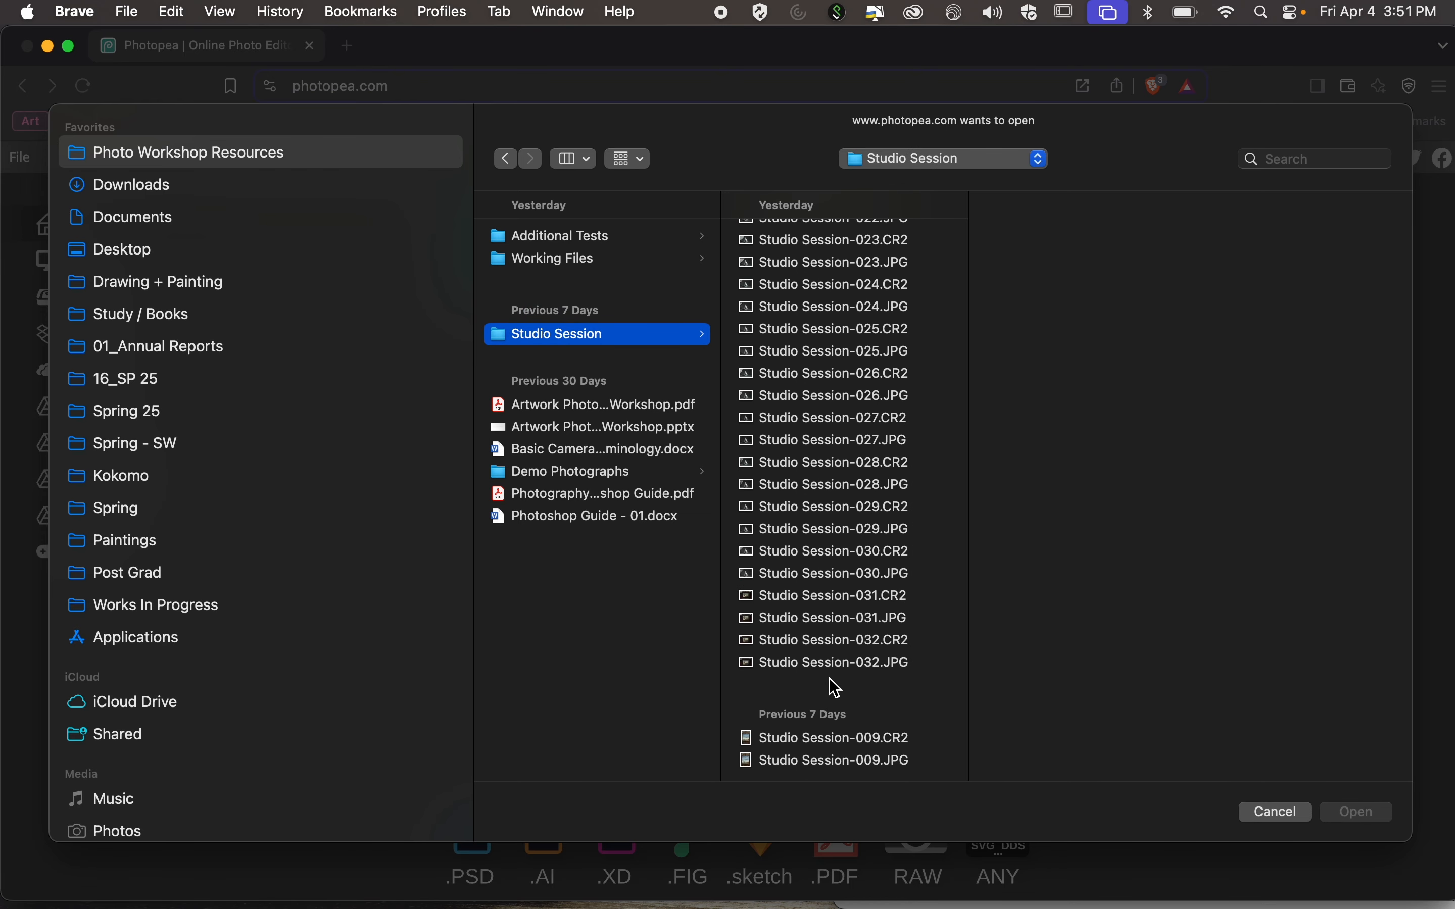
click(819, 641)
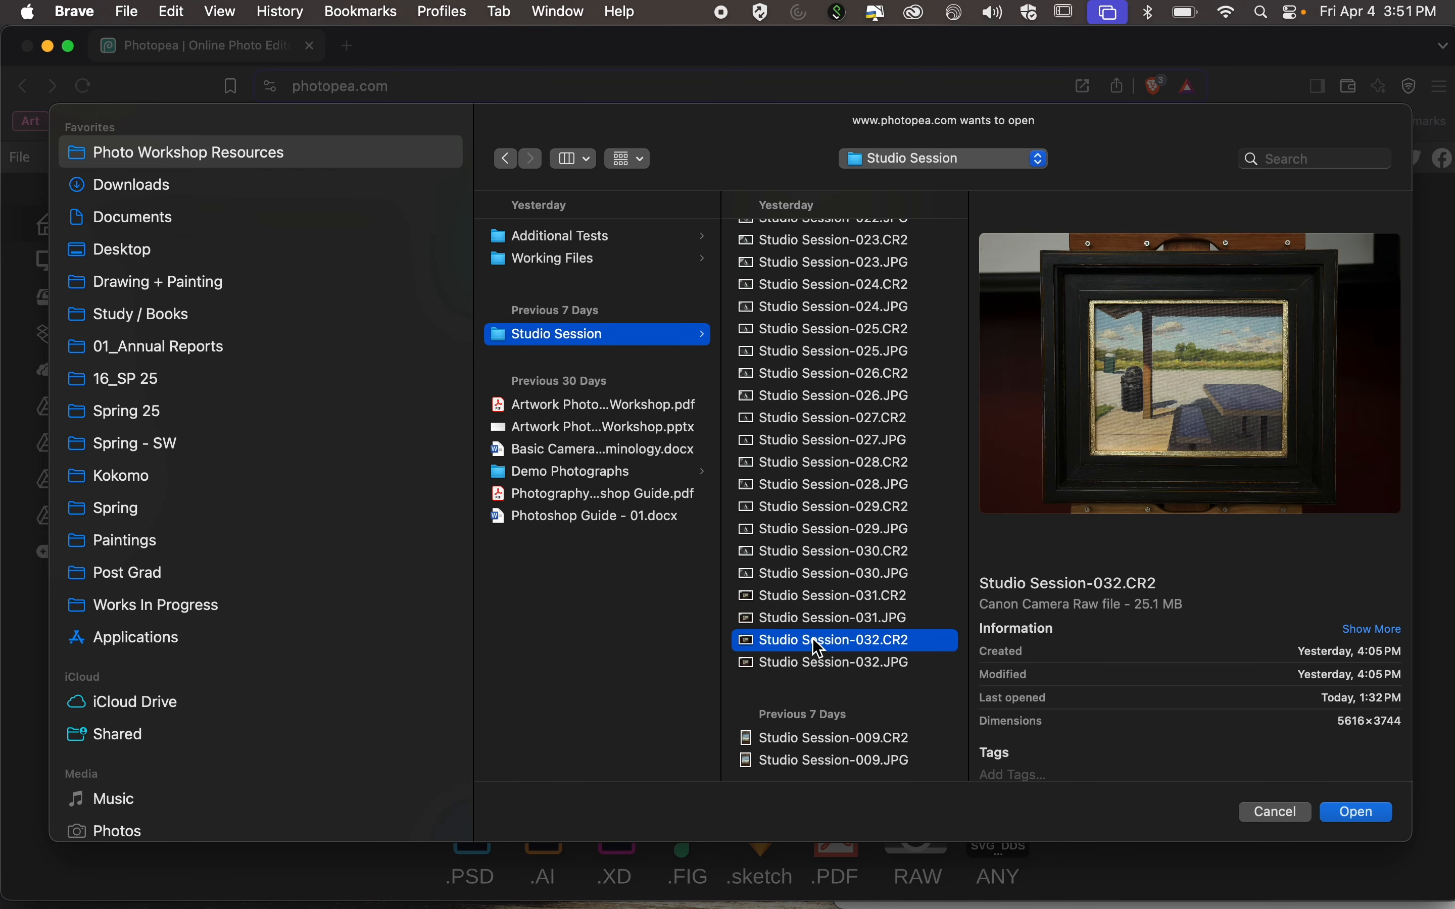
key(Up)
key(Up)
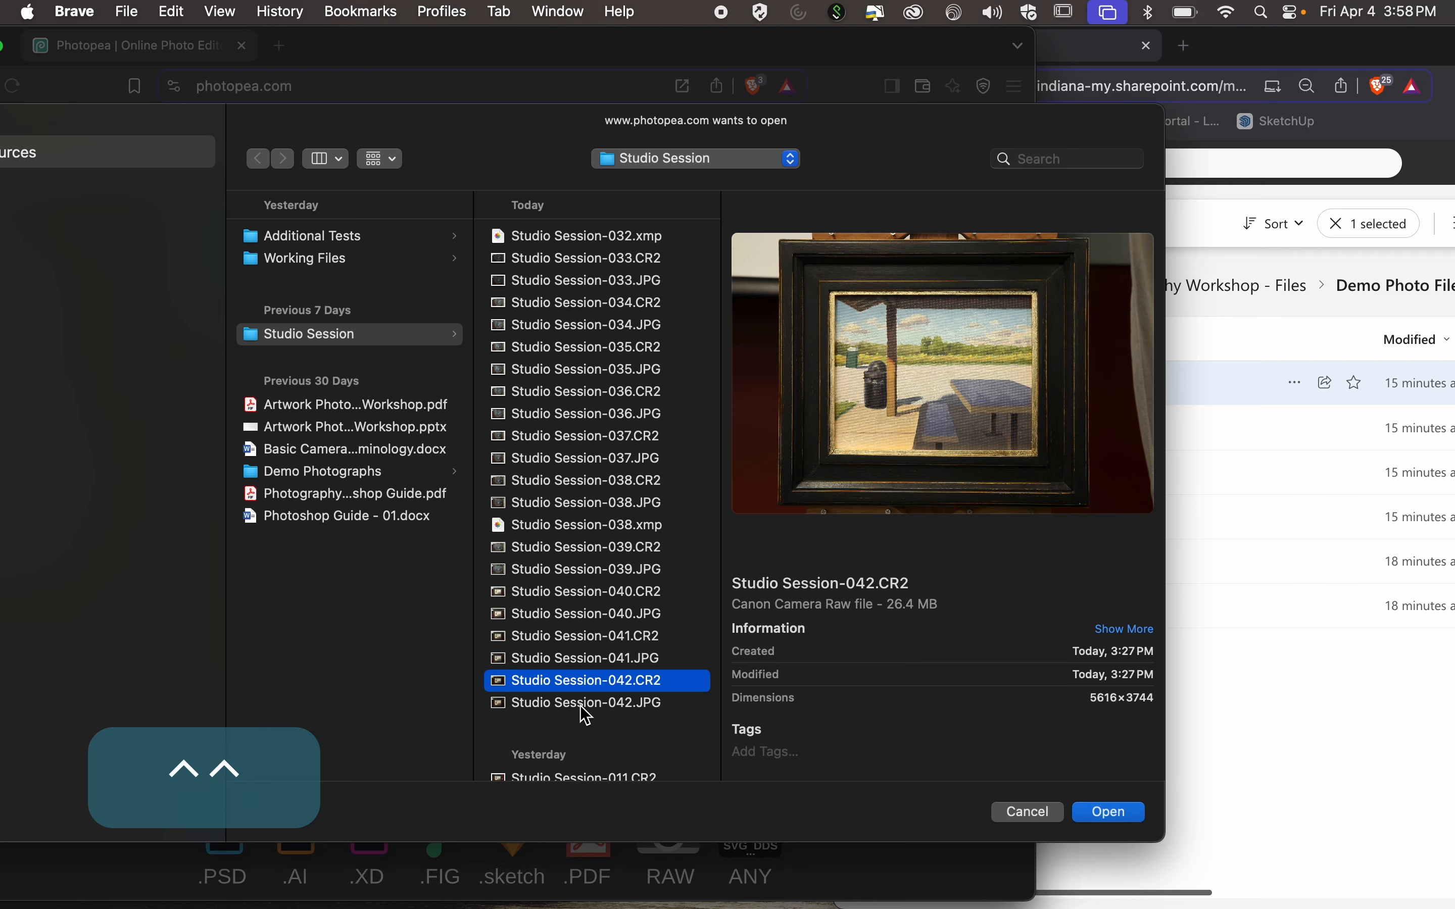
click(1112, 818)
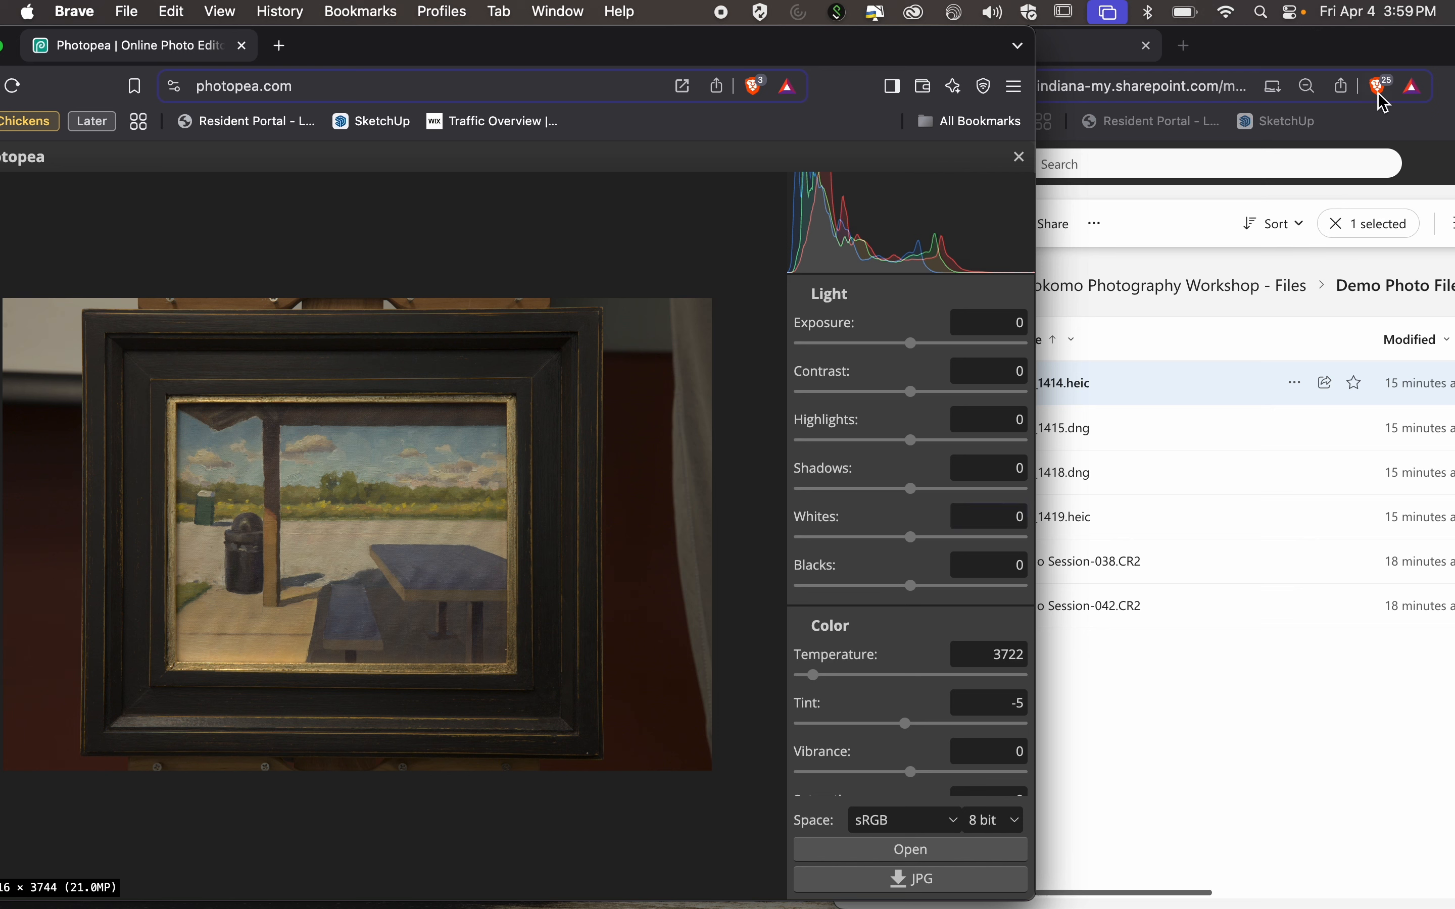
Minimize the OneDrive window and enlarge the Photopea window to fill the screen.
click(1311, 65)
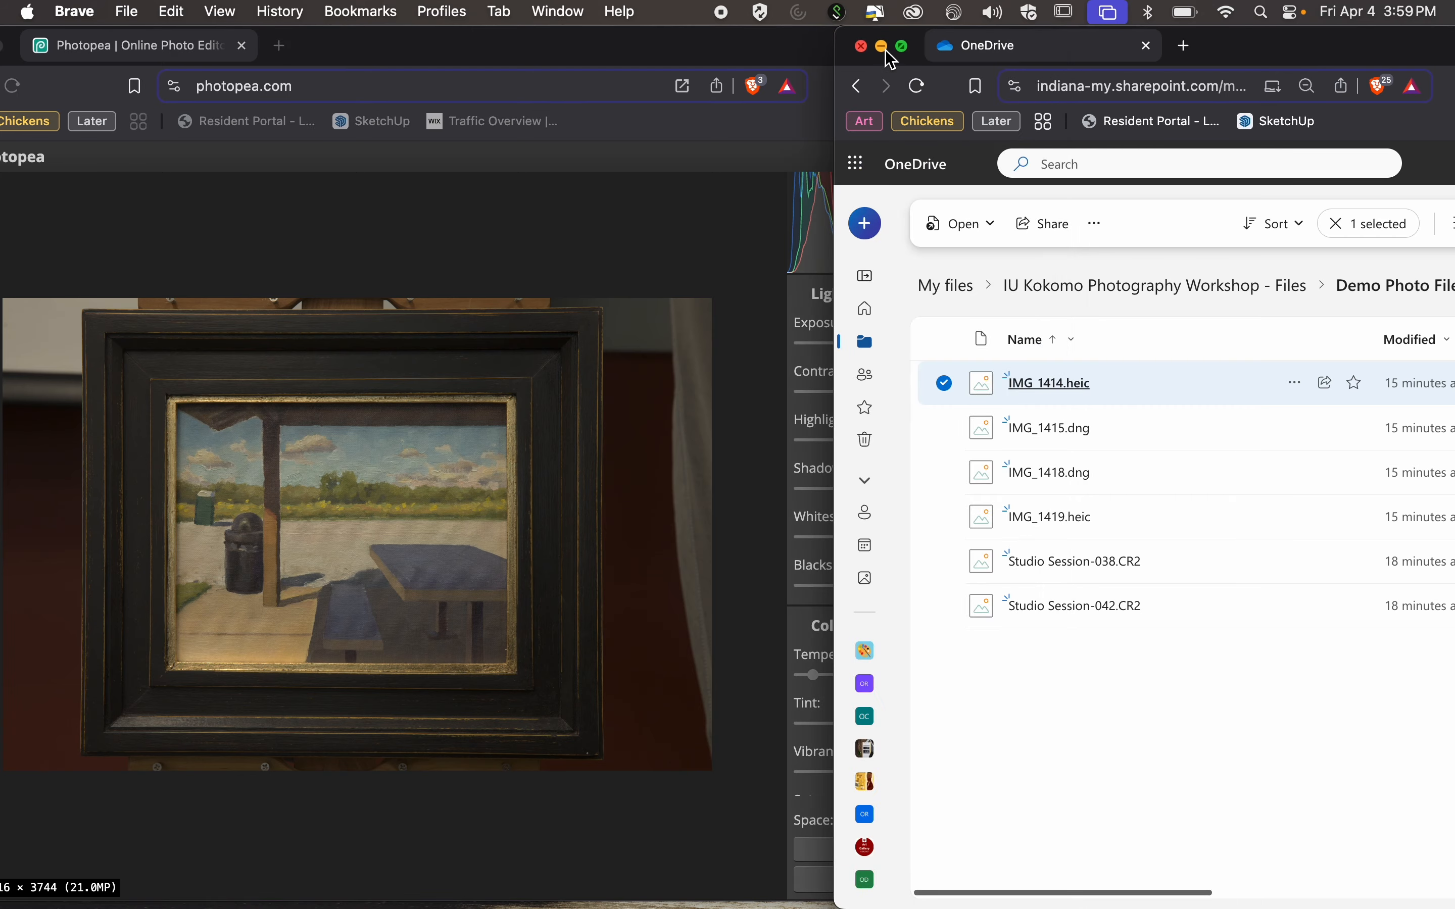
click(882, 46)
double_click(1038, 29)
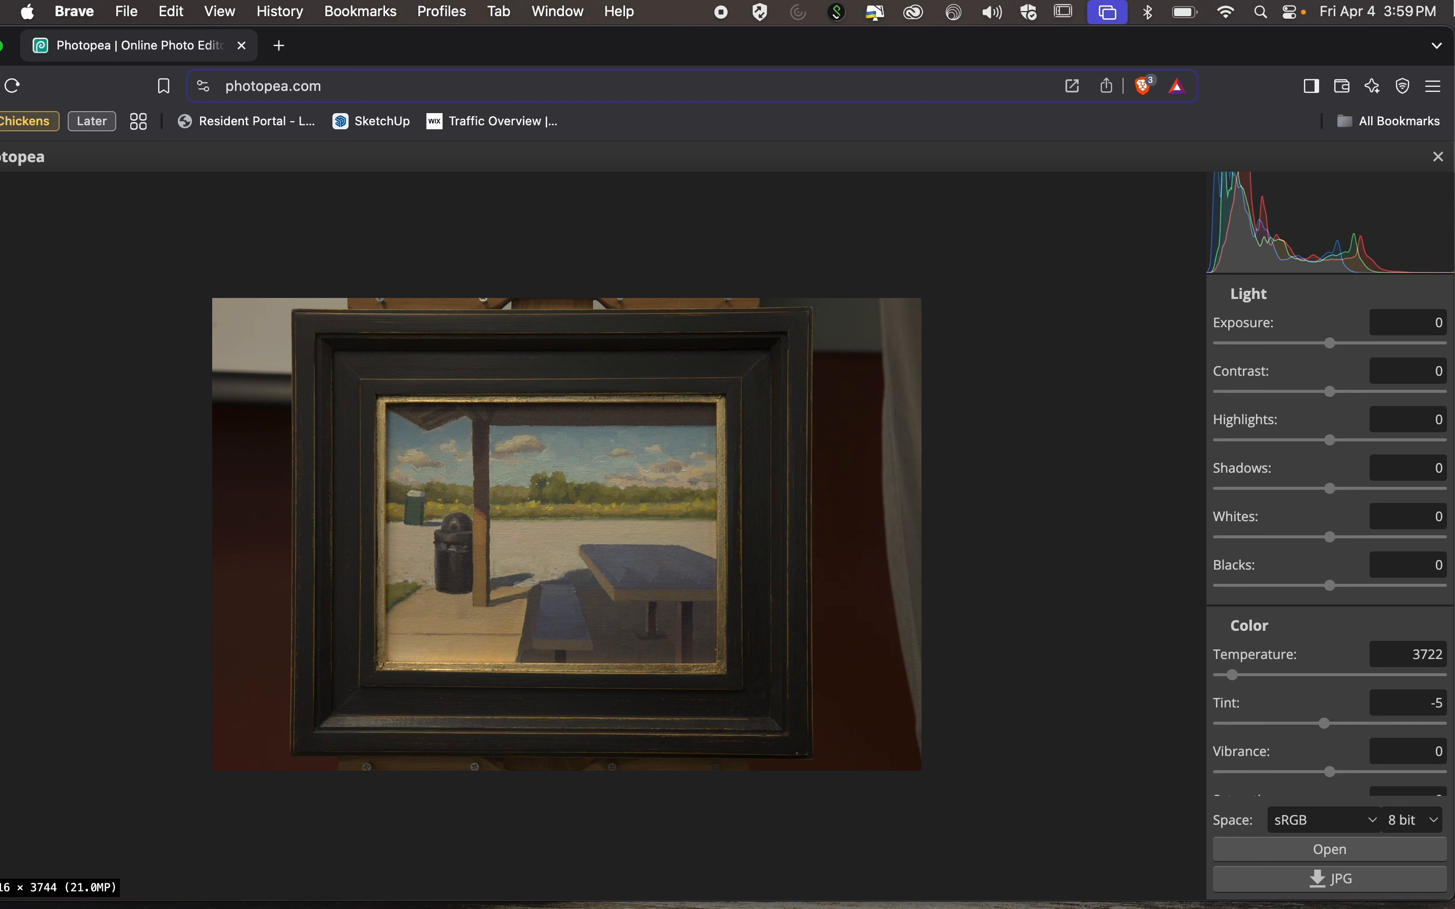
Narrow and reposition the browser window so the entire raw development dialog fits on the screen.
drag(1449, 30, 1178, 5)
drag(922, 38, 1060, 9)
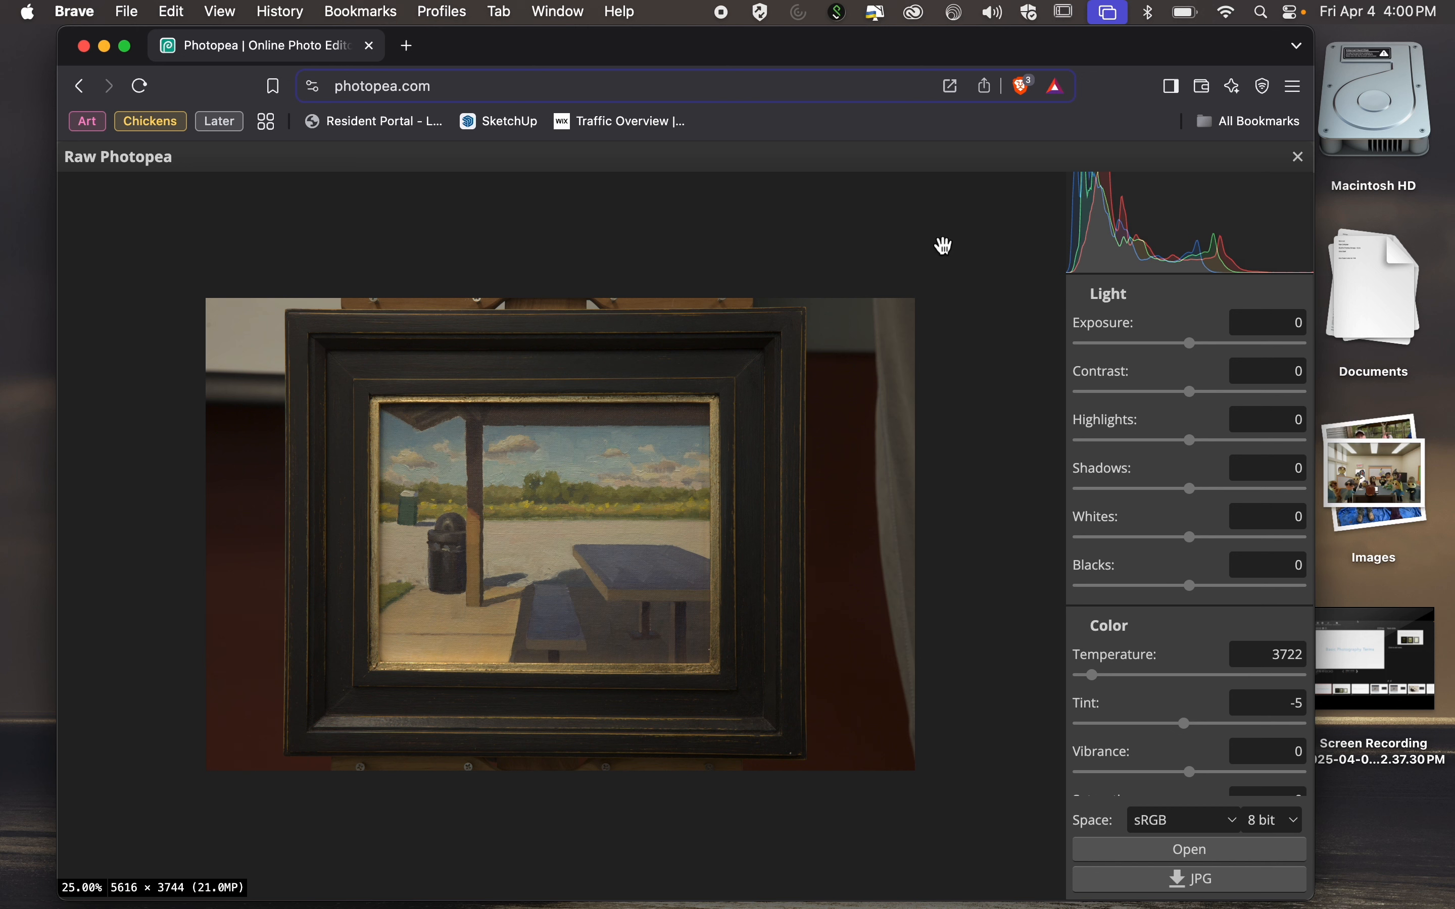
Set the raw photo's contrast to 7 and its exposure to 1.
click(1250, 379)
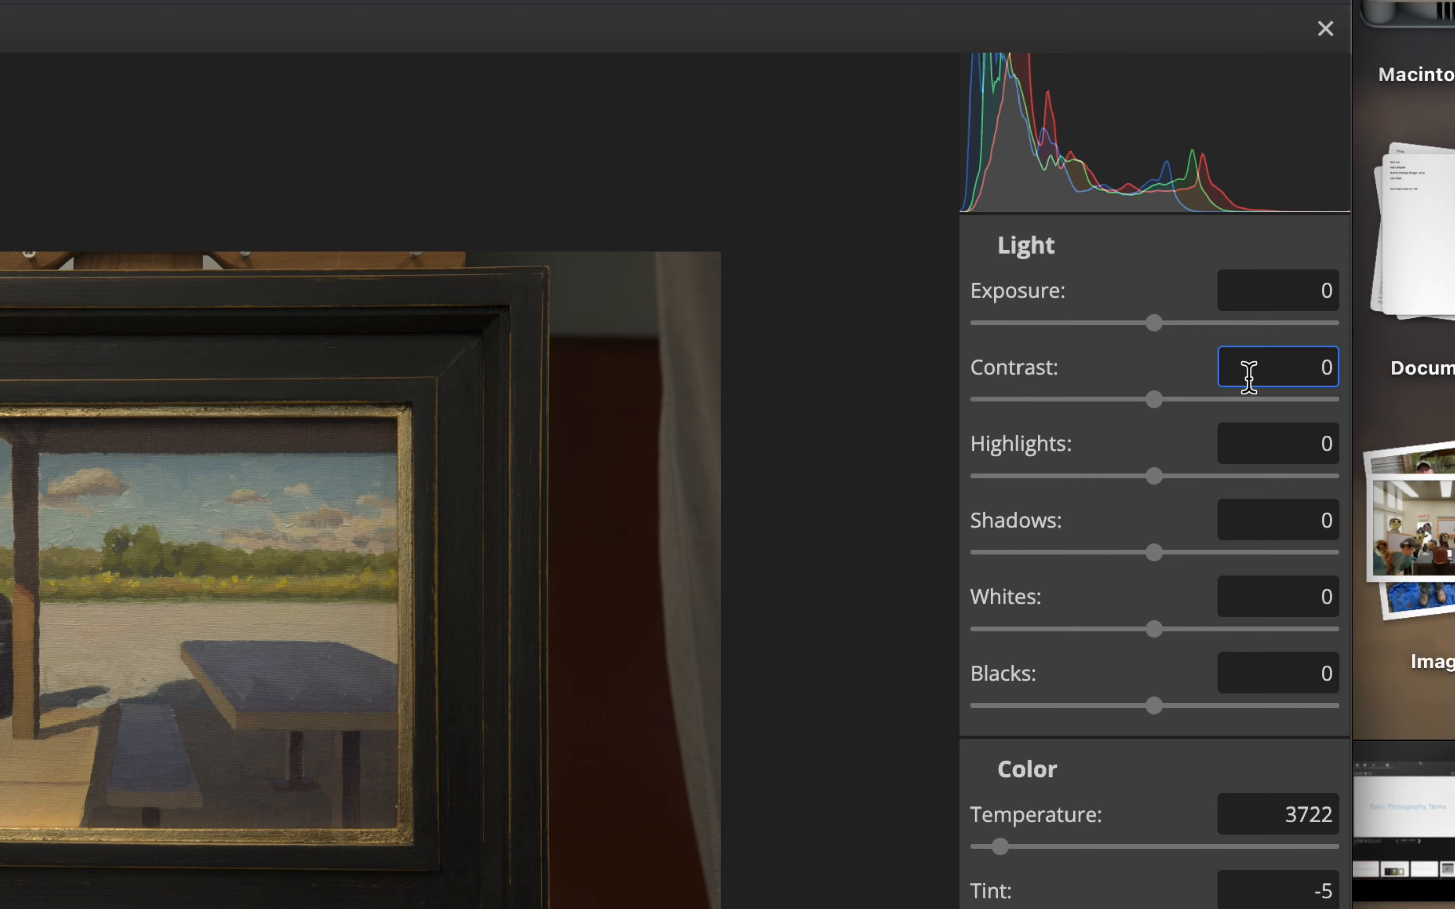
scroll(1249, 378, up, 7)
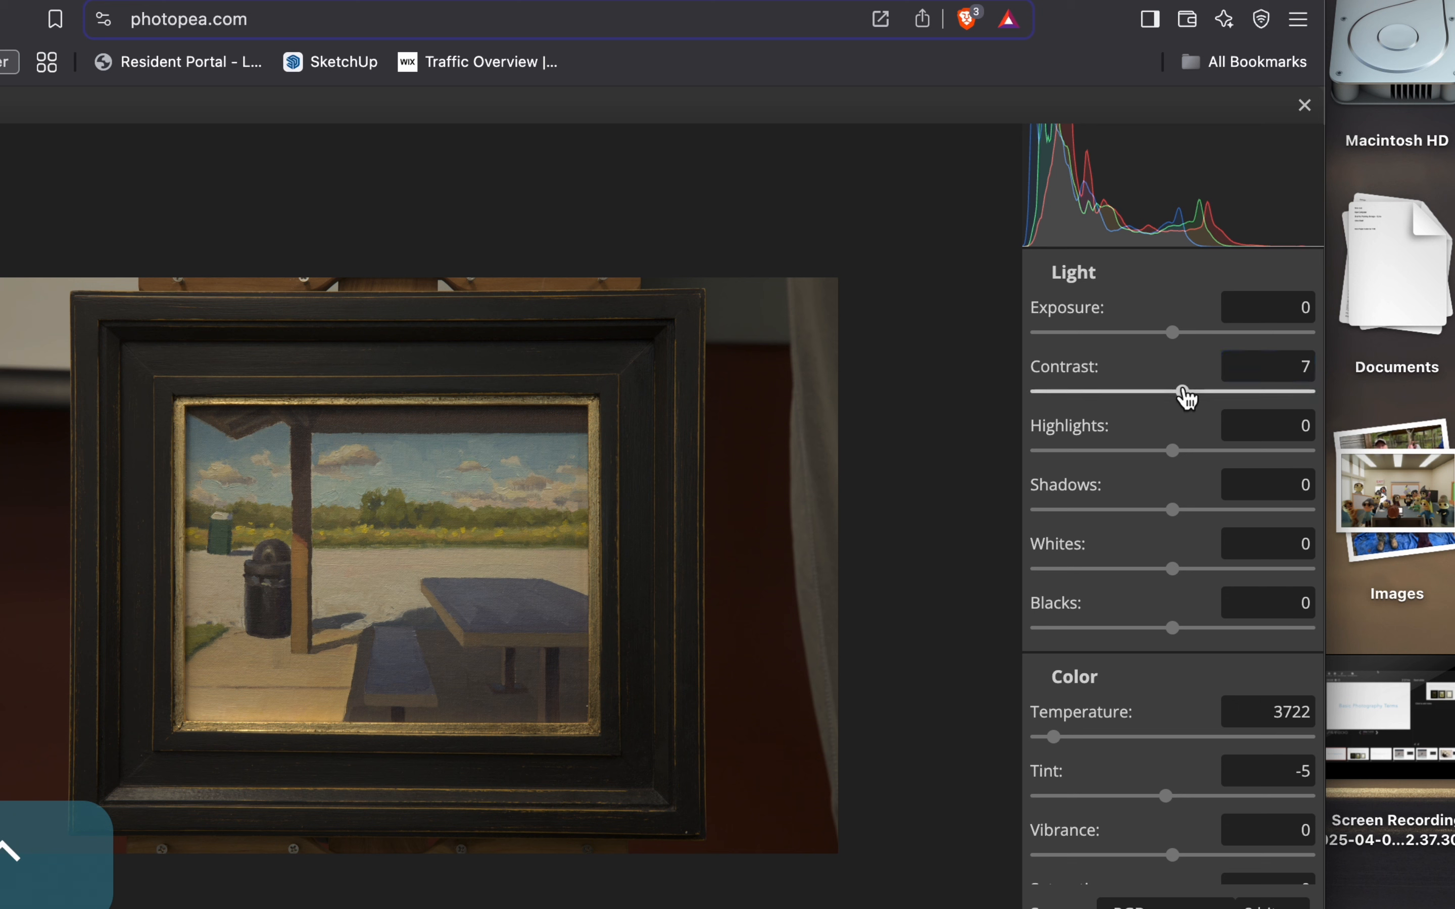
drag(1173, 333, 1201, 333)
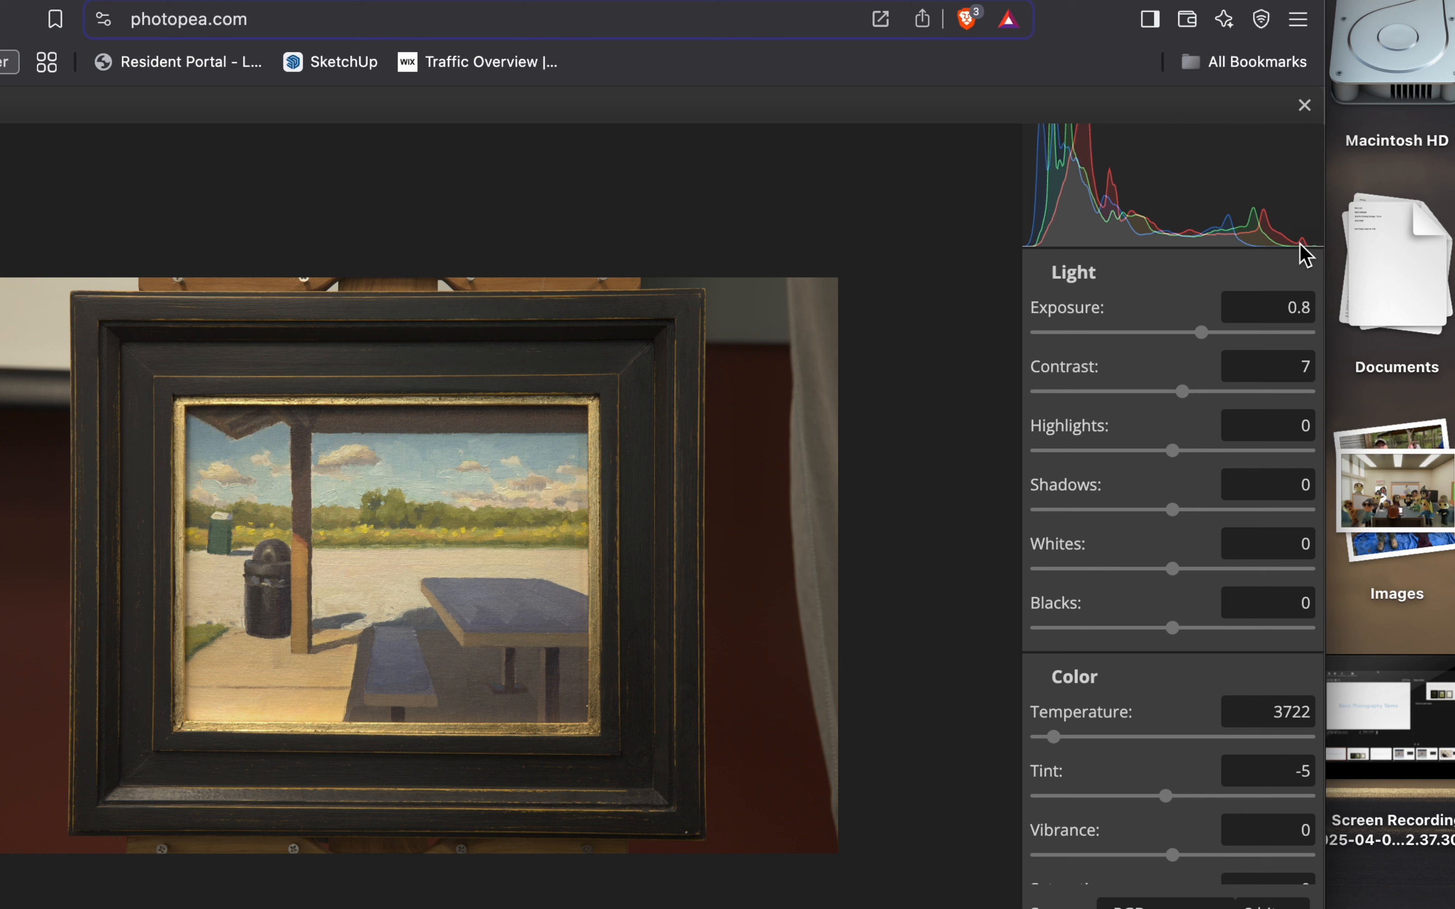
drag(1210, 338, 1210, 346)
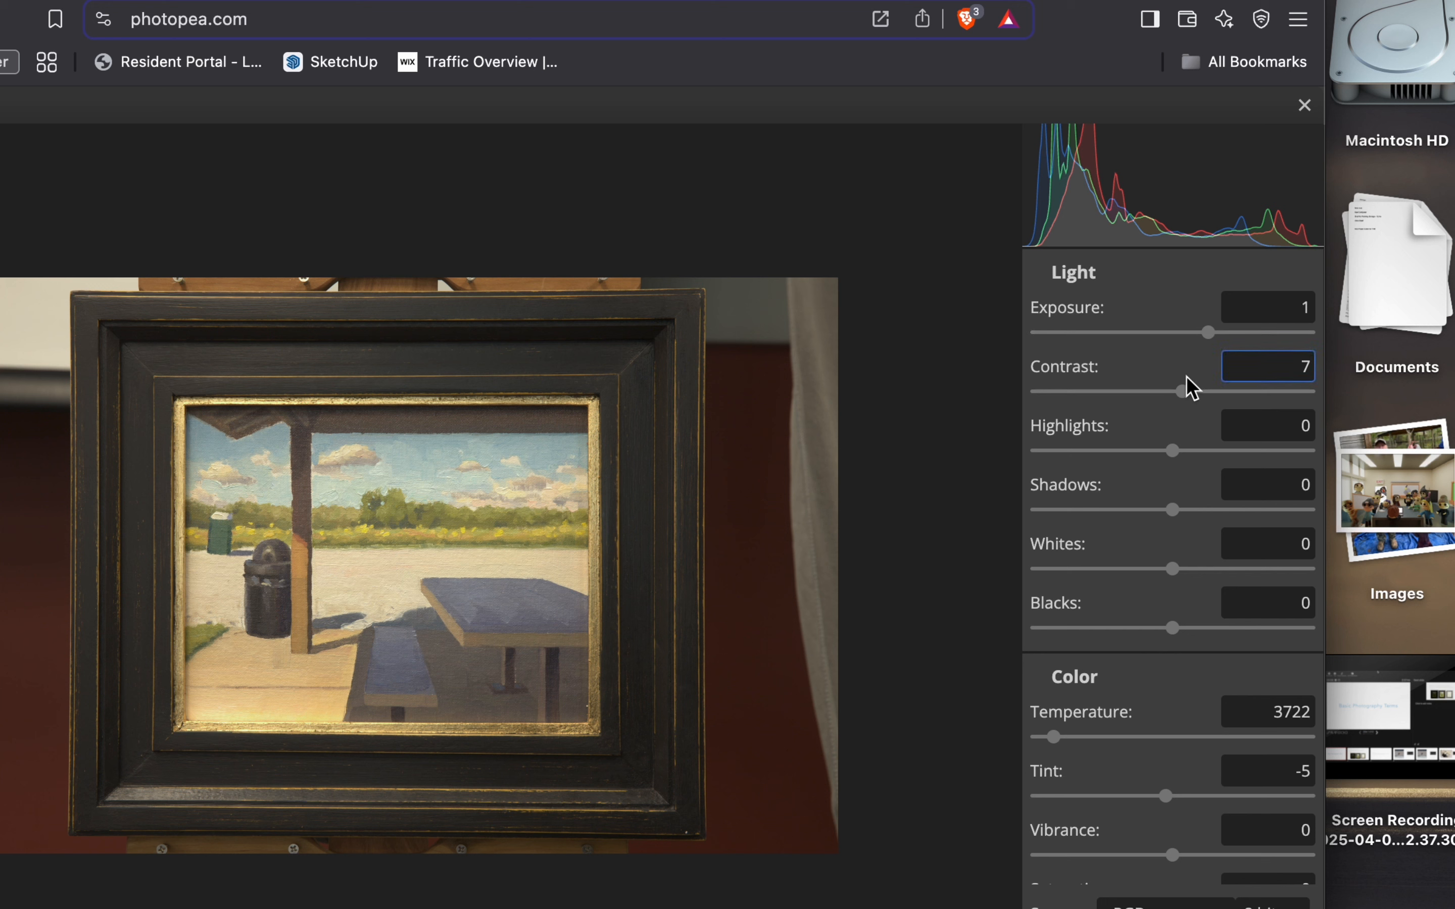
Increase the raw photo's contrast to 50.
click(1182, 391)
drag(1182, 391, 1224, 391)
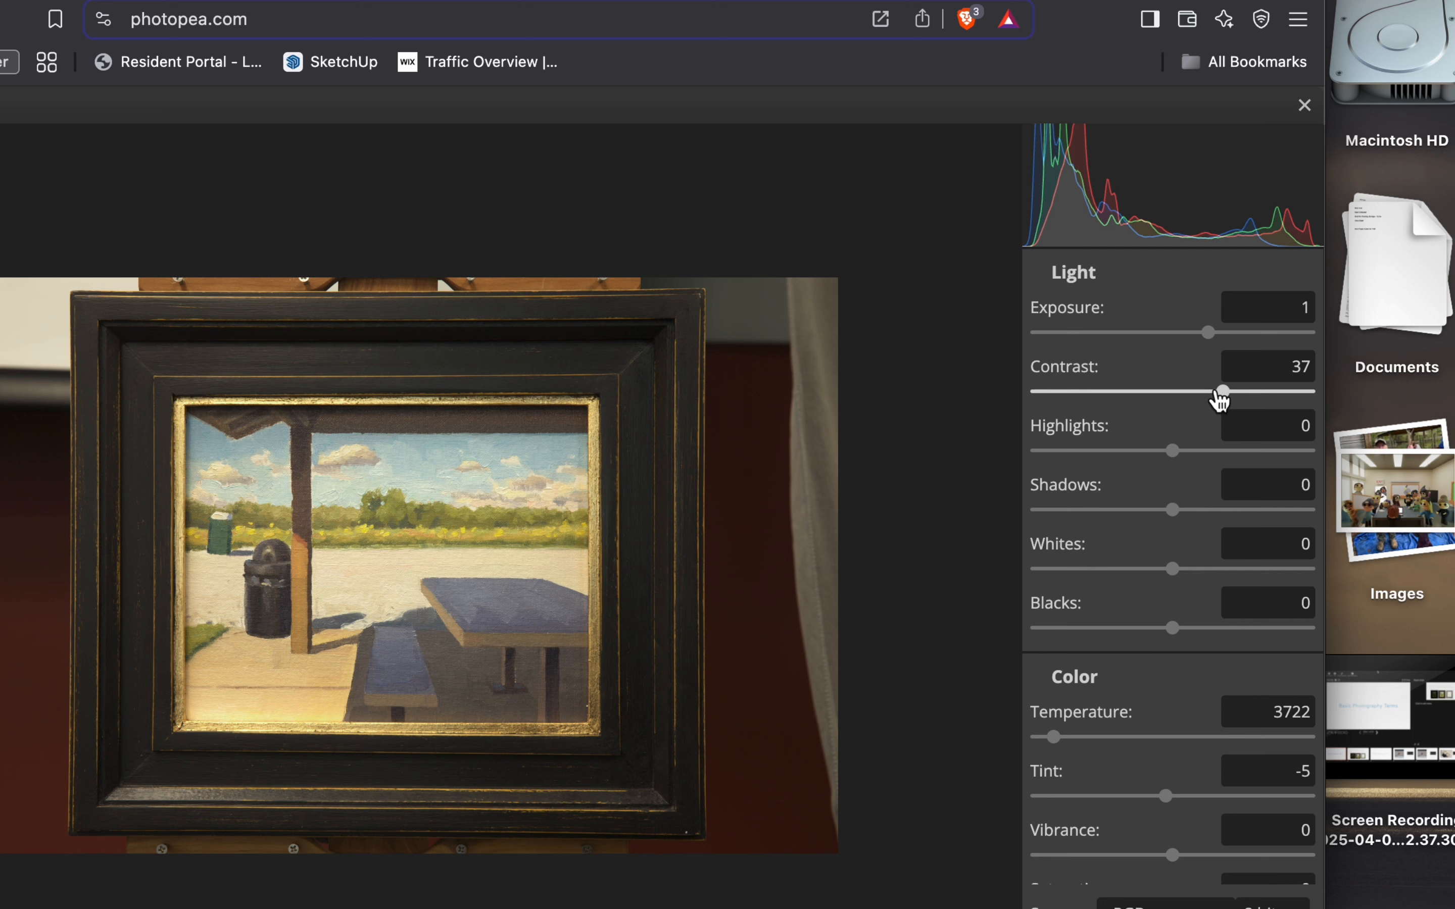
drag(1223, 391, 1241, 391)
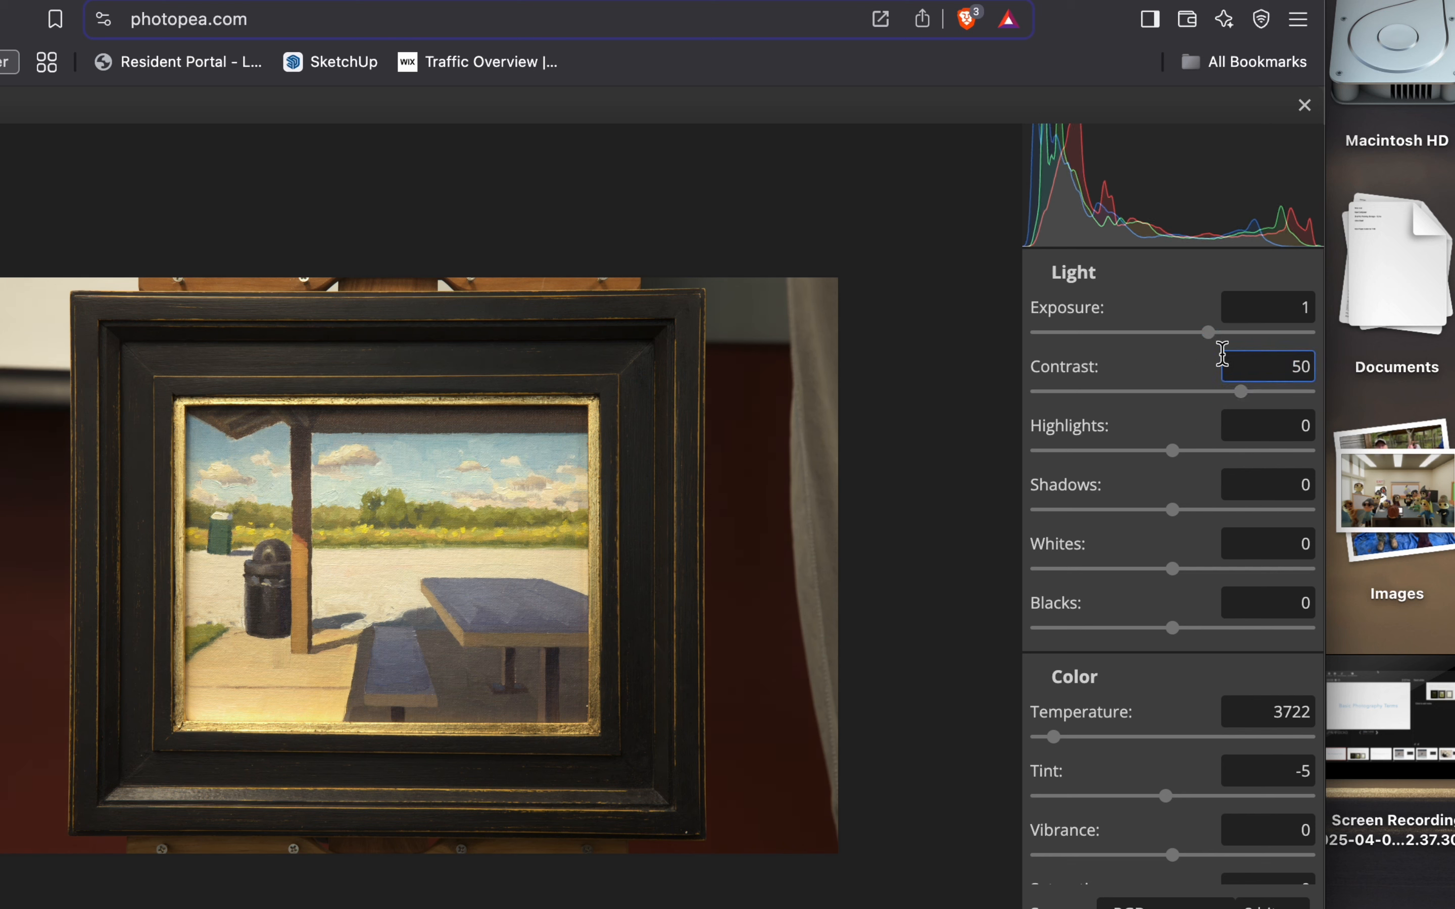
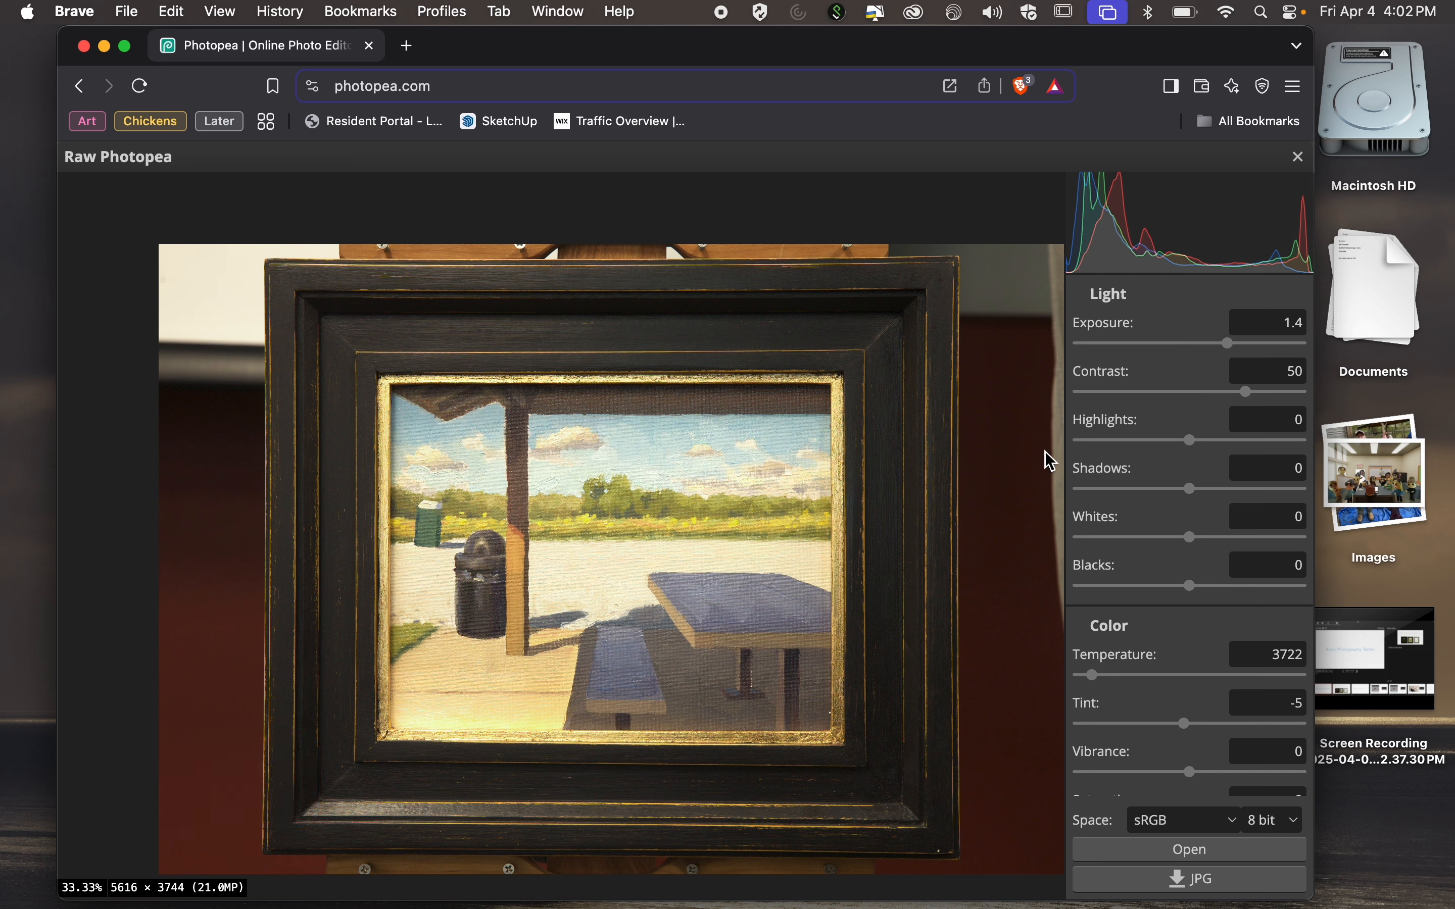
Set the raw photo's contrast to 55 and its shadows to -19.
click(1249, 397)
drag(1251, 404, 1256, 407)
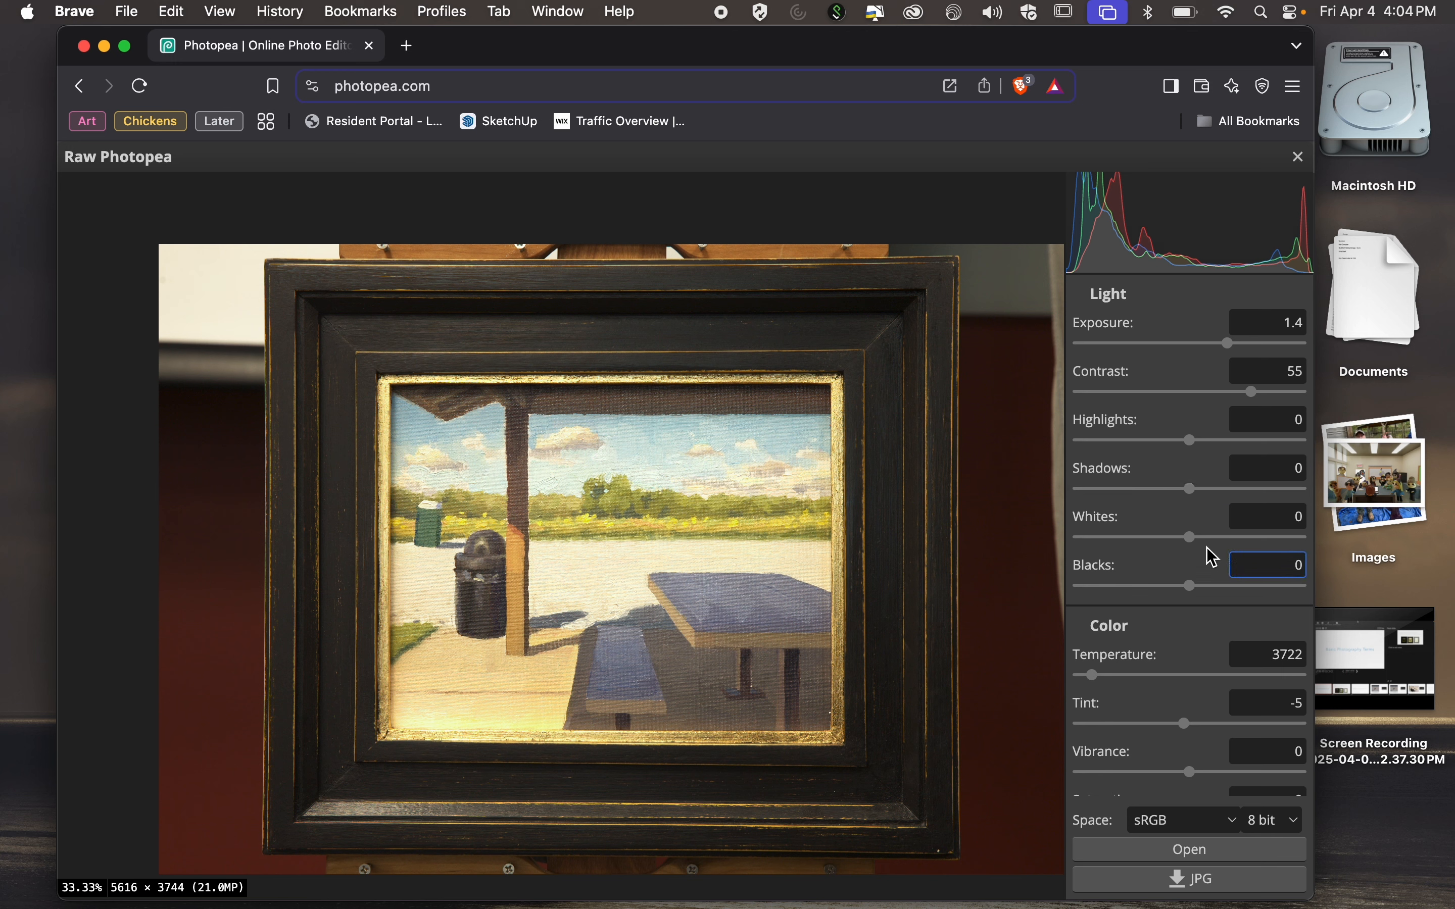
click(1190, 494)
drag(1196, 502, 1171, 501)
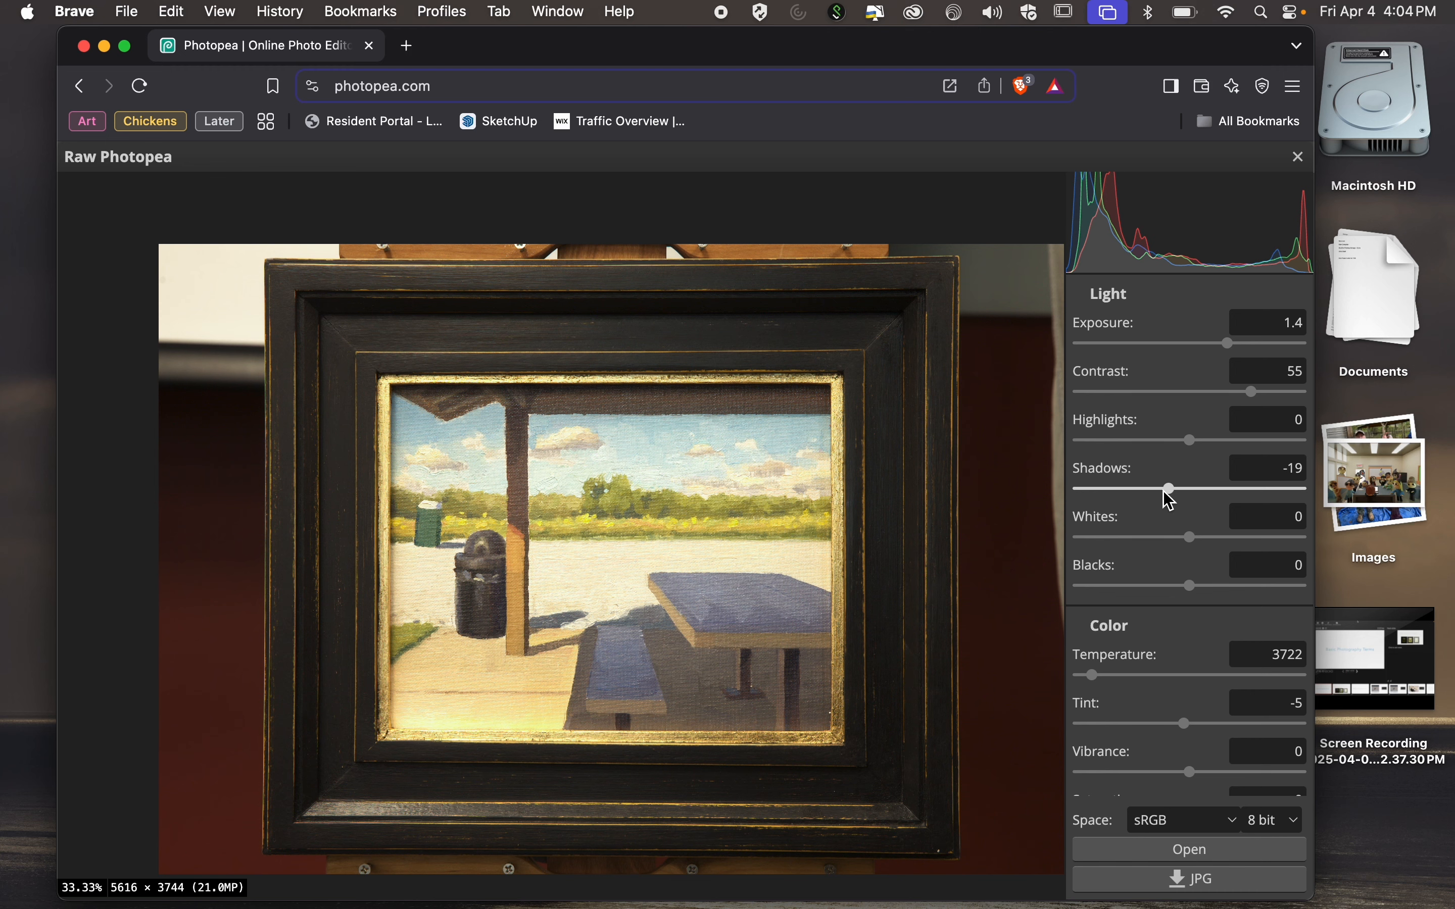
scroll(915, 546, down, 1)
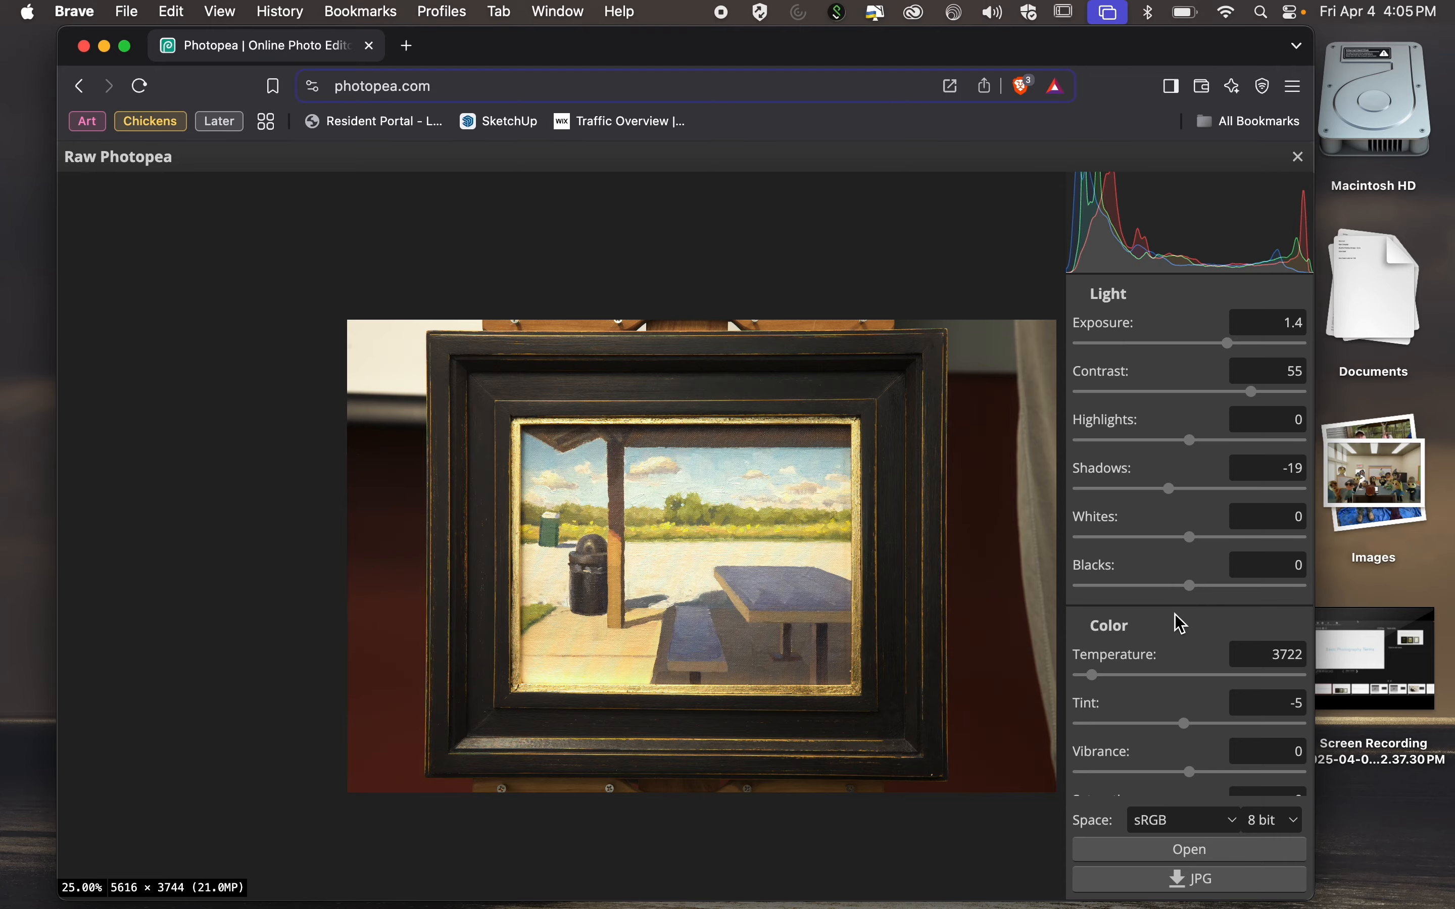
Leave the Photopea desktop space and switch to Photoshop.
key(ctrl+Right)
mouse_move(955, 883)
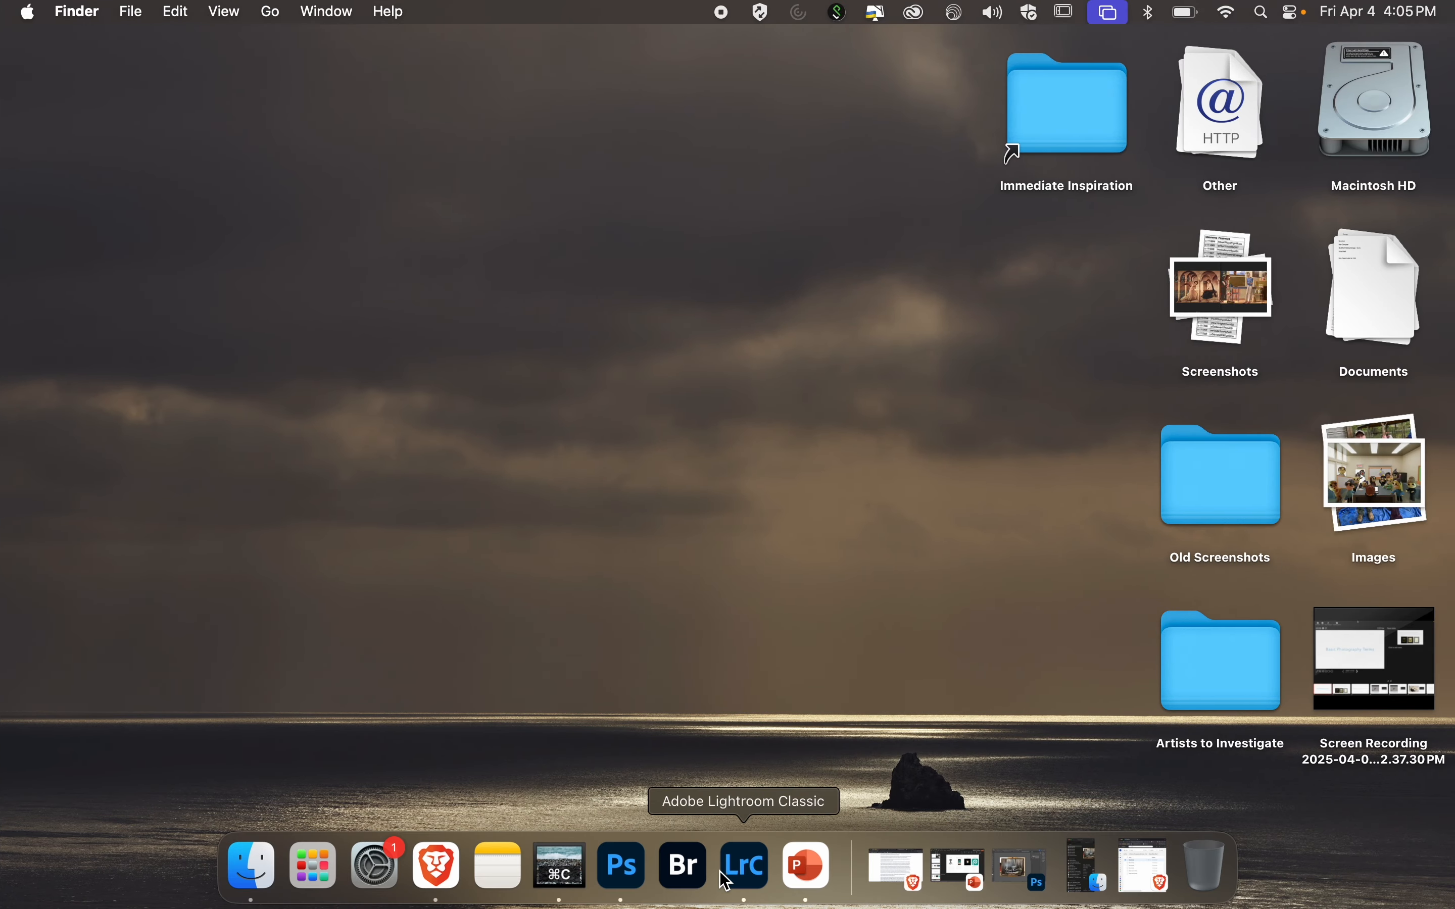
click(623, 865)
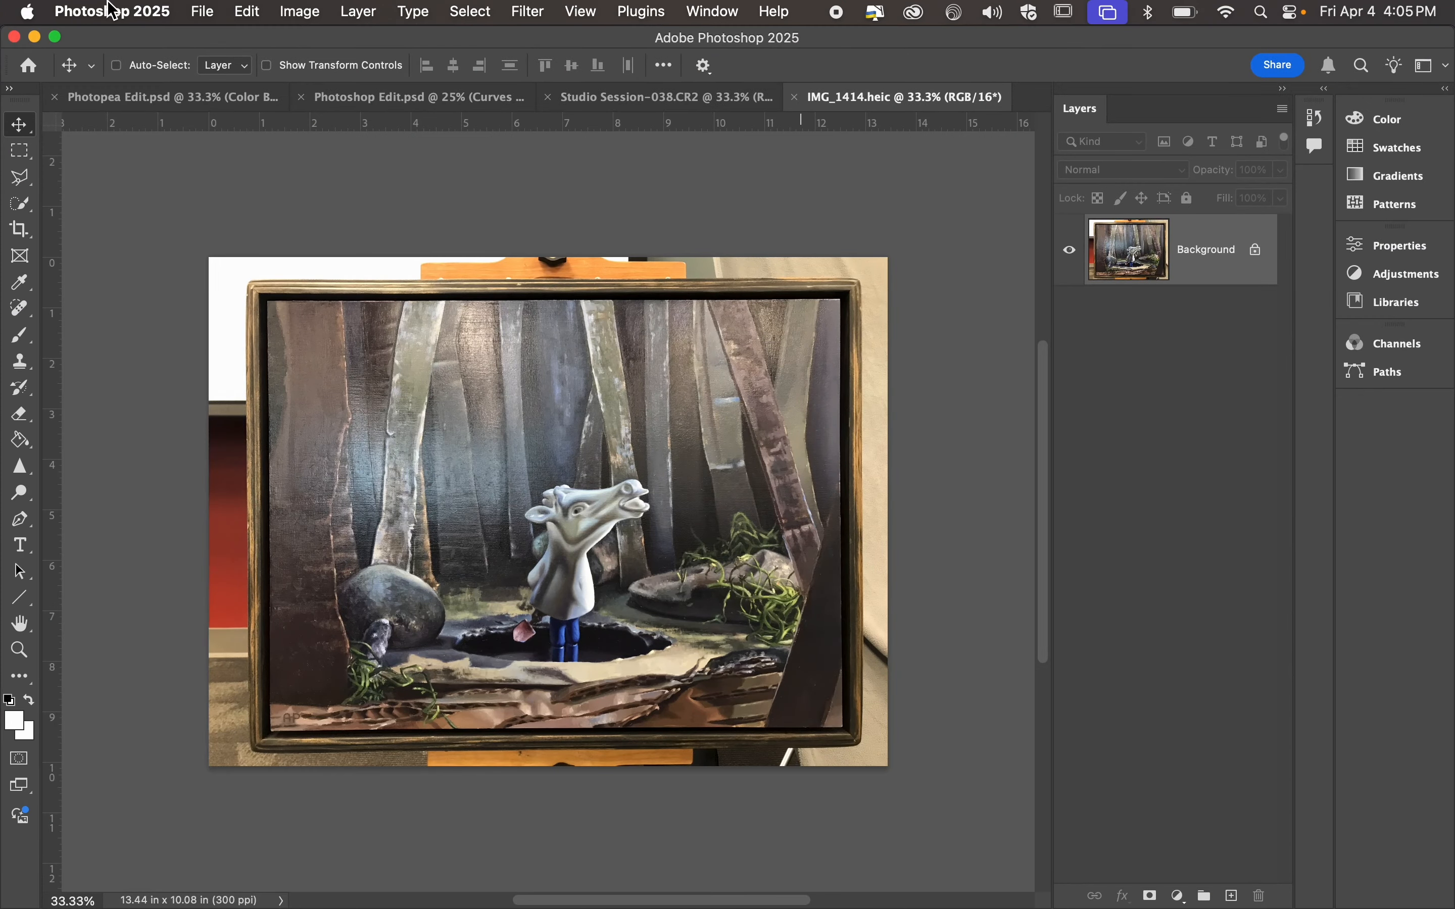
Open Studio Session-032.CR2 from the Studio Session folder in Camera Raw and expand its color settings.
click(222, 10)
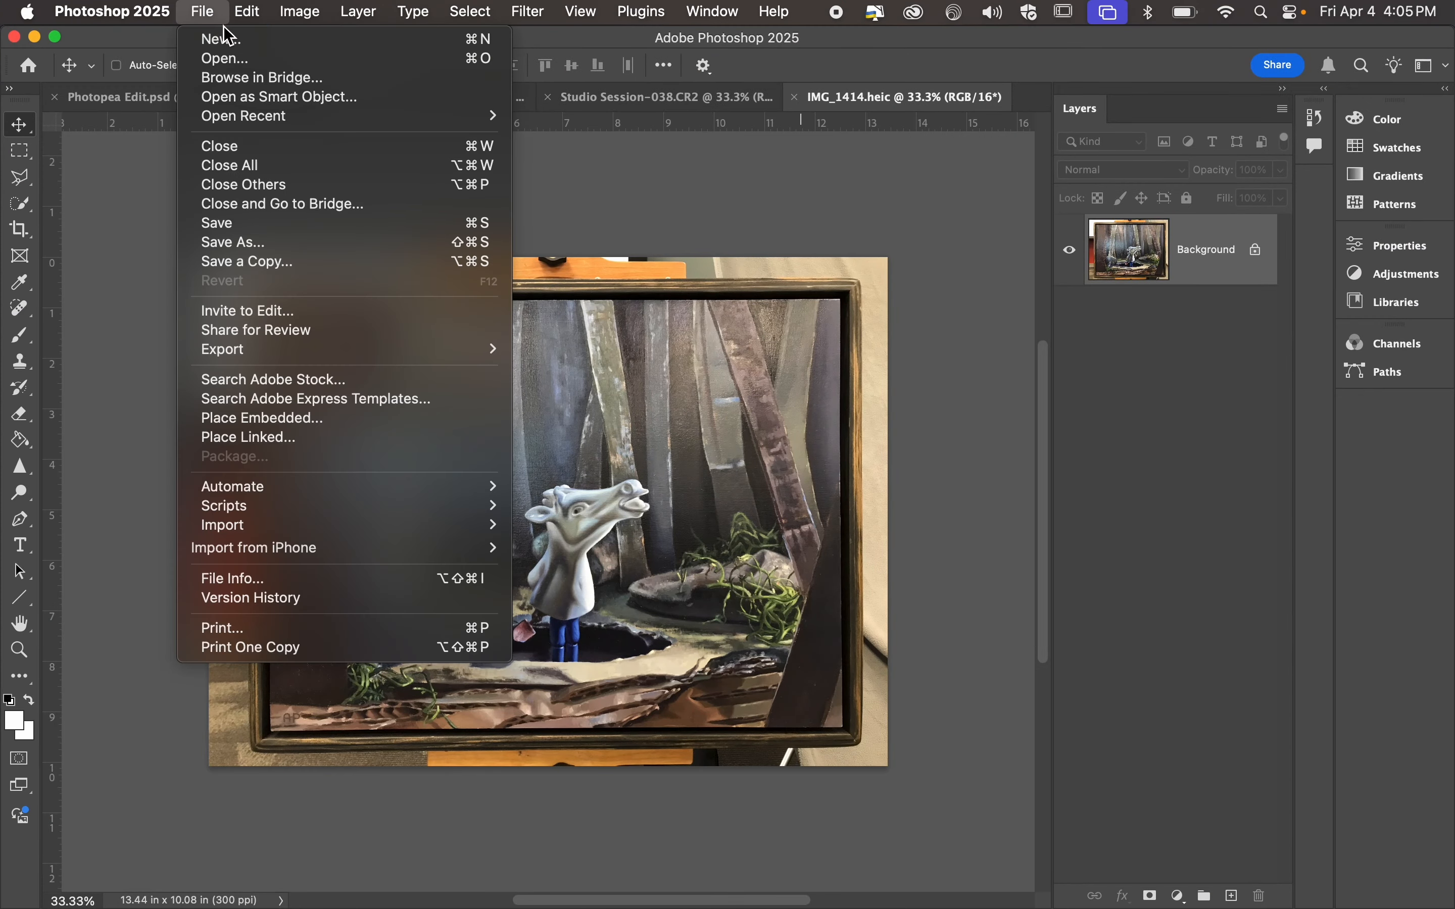
click(230, 60)
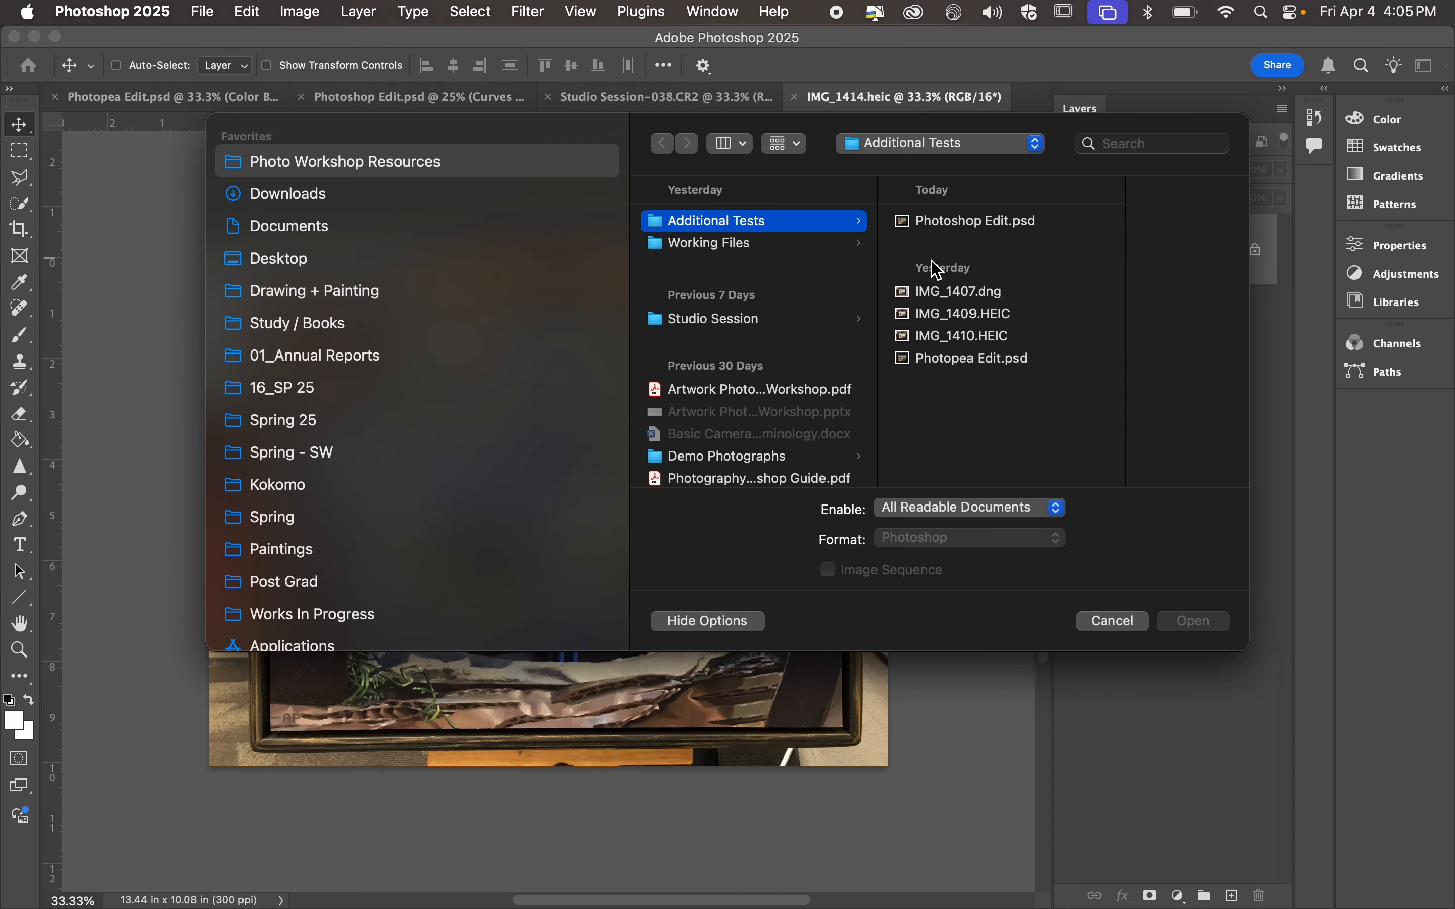
click(788, 246)
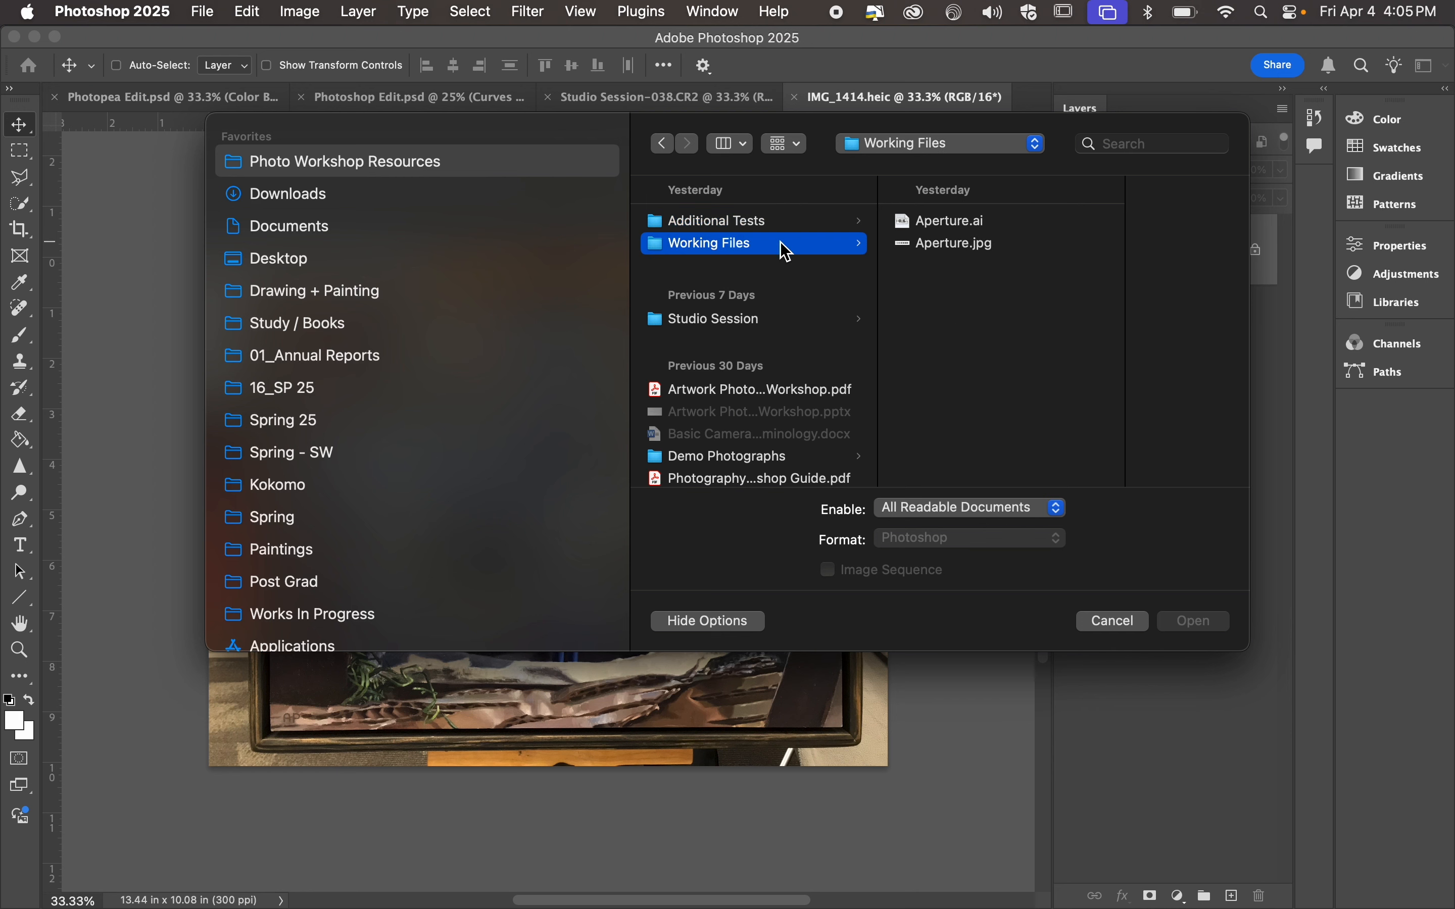
click(755, 320)
scroll(992, 361, down, 10)
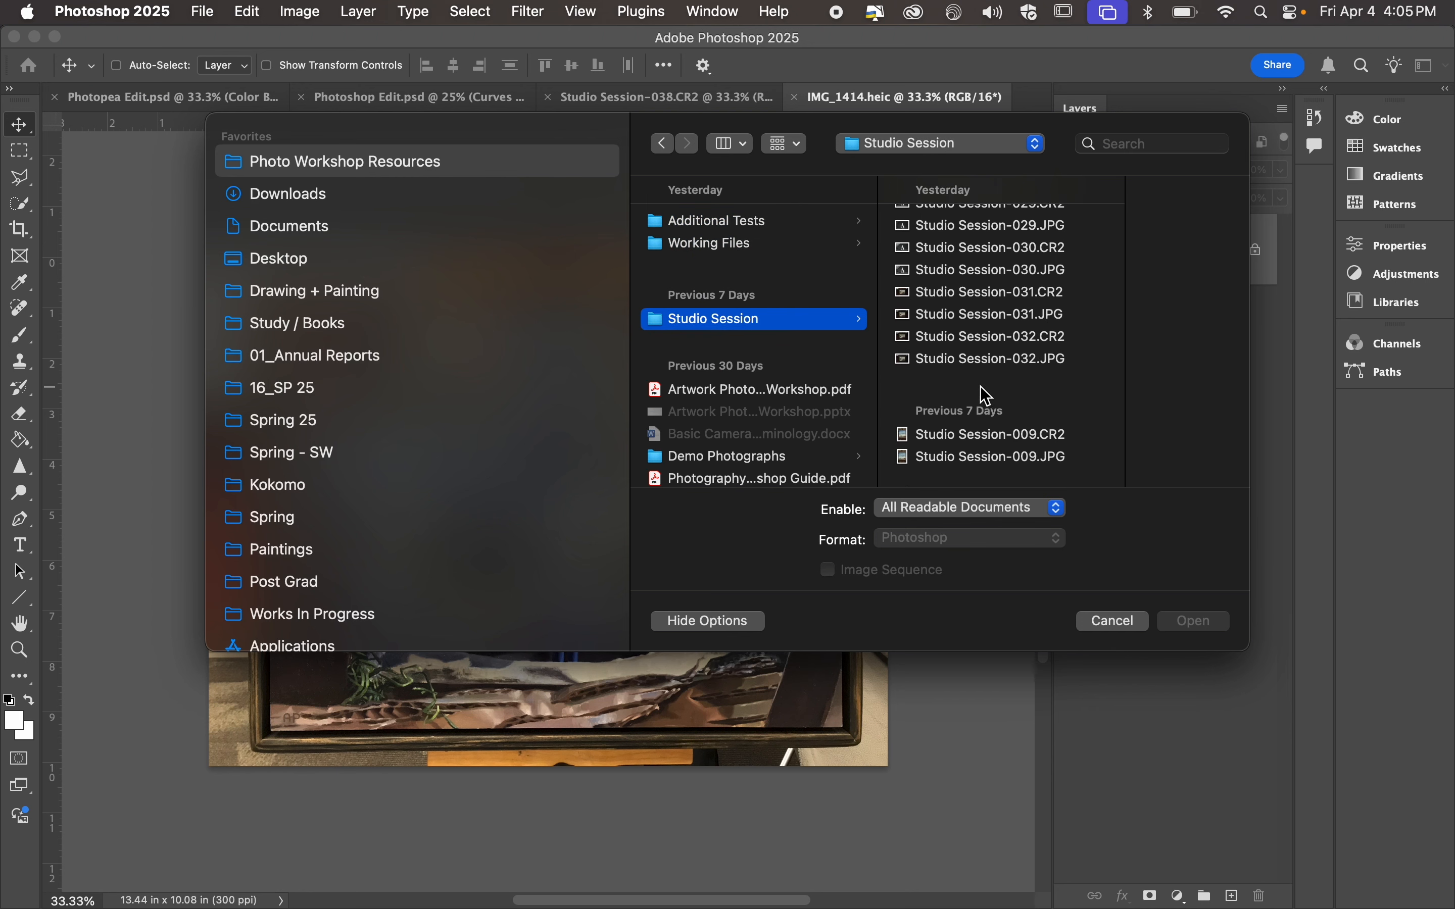
click(996, 348)
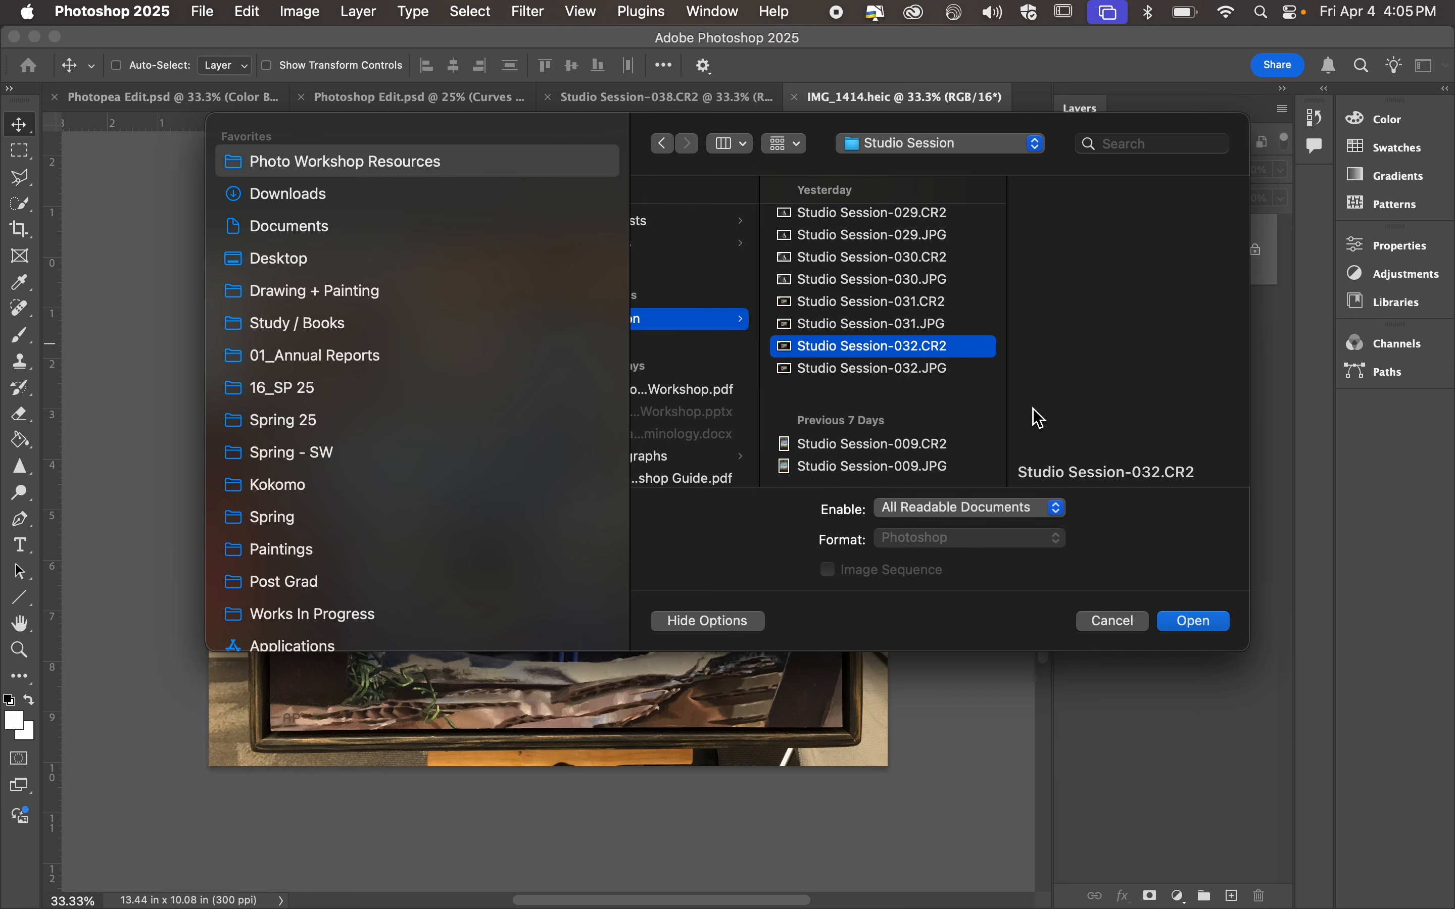
click(1196, 621)
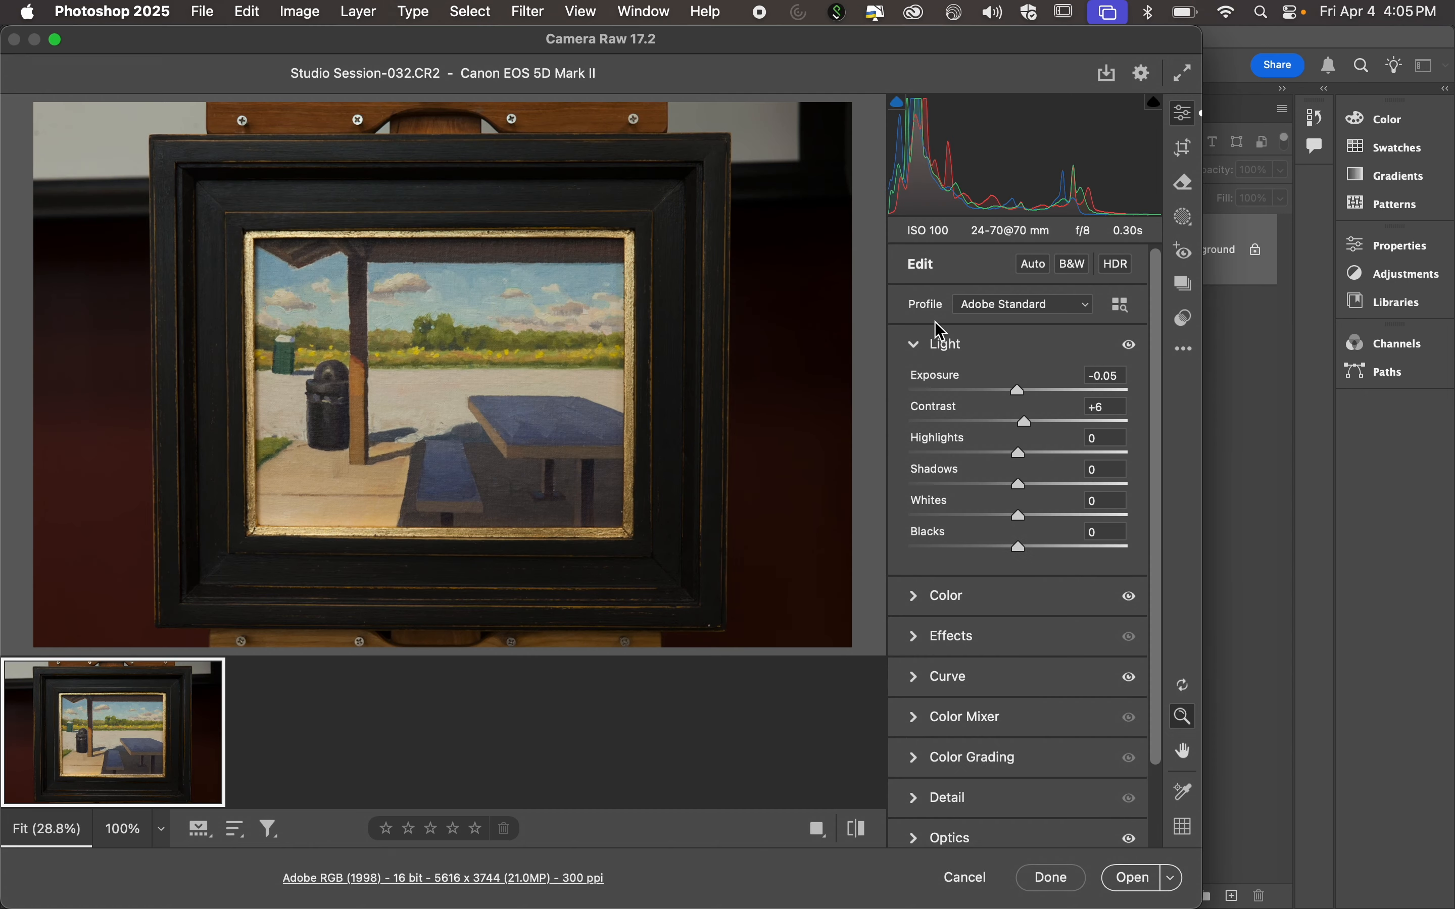
click(917, 596)
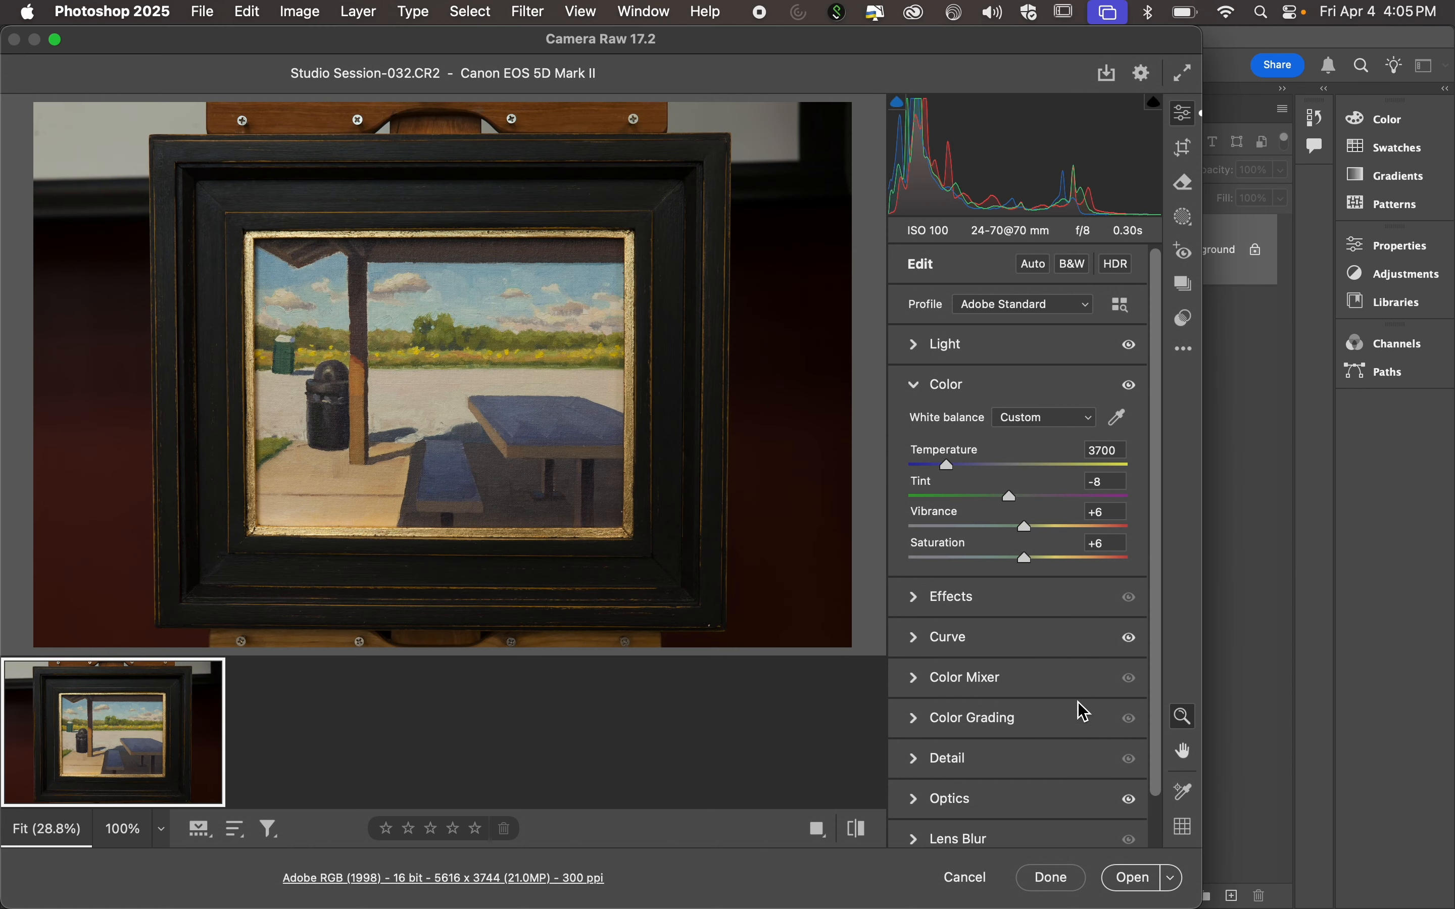
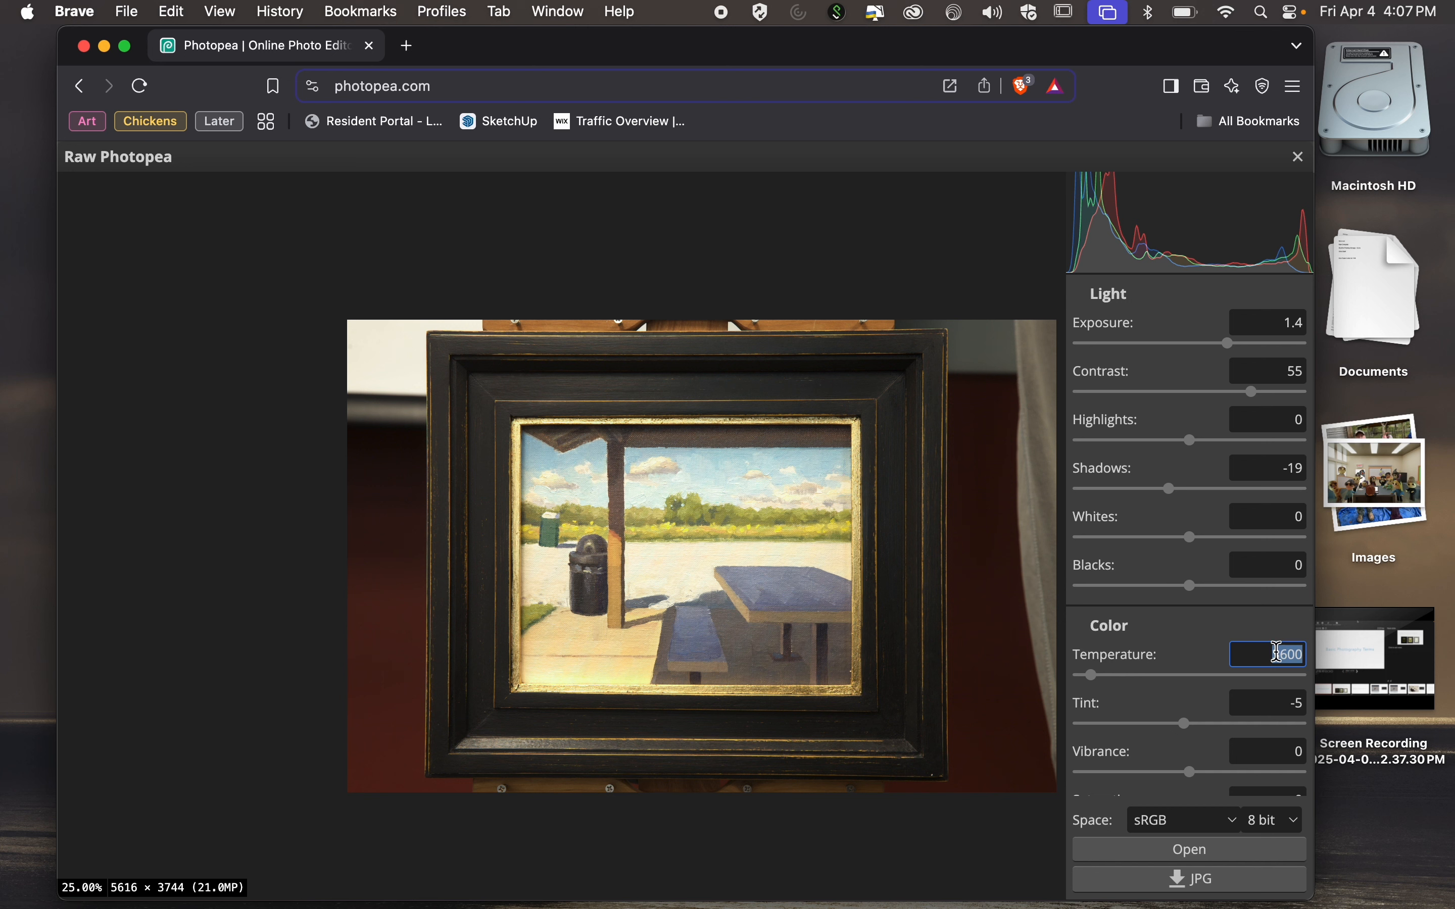
Try the raw photo's color temperature at 3113 and at 3500.
click(1089, 680)
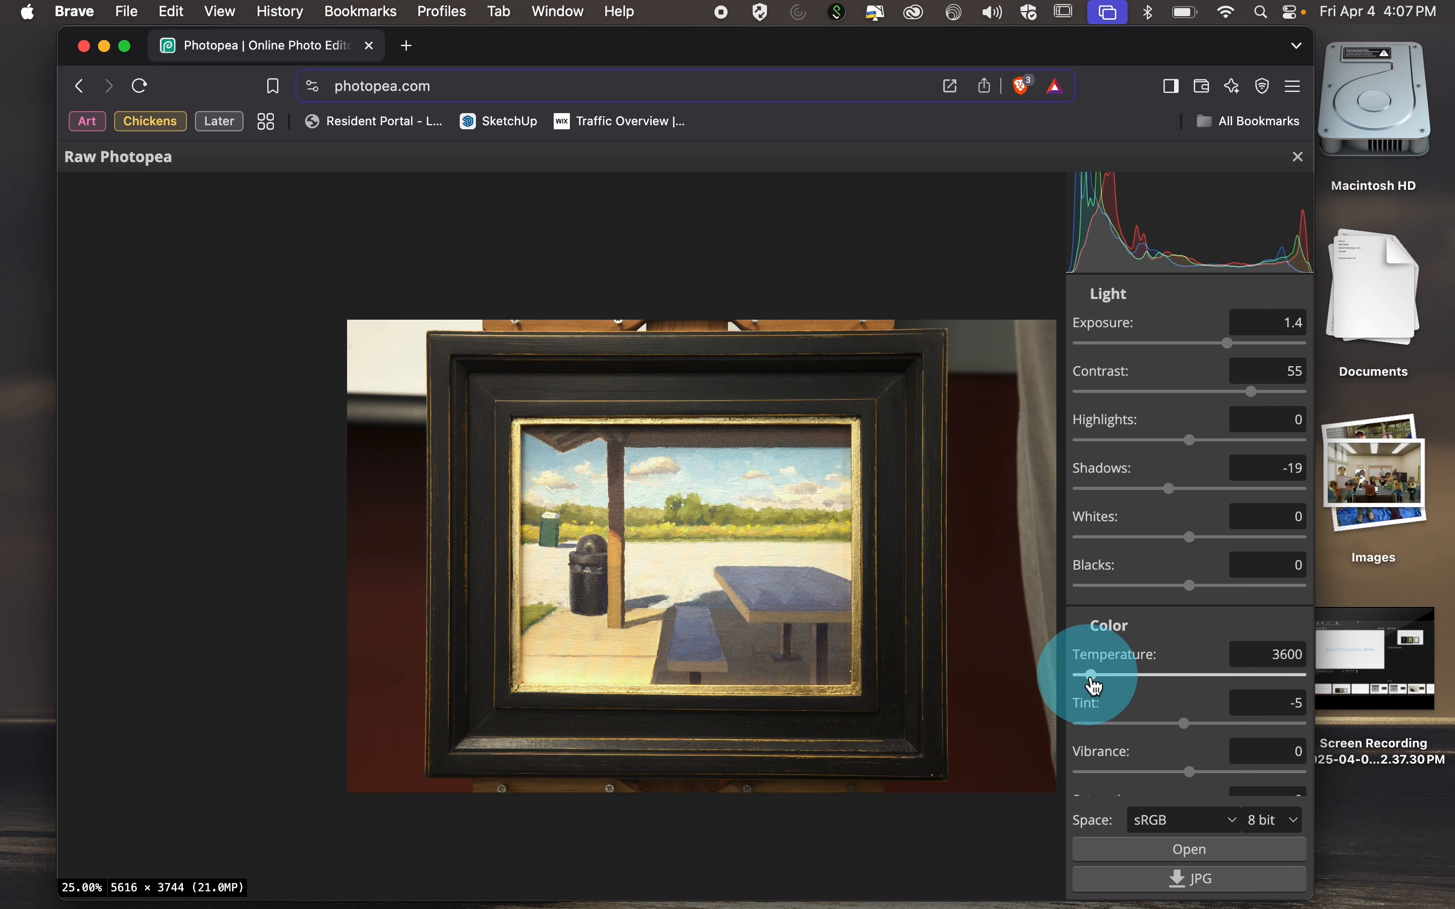
drag(1095, 686, 1095, 686)
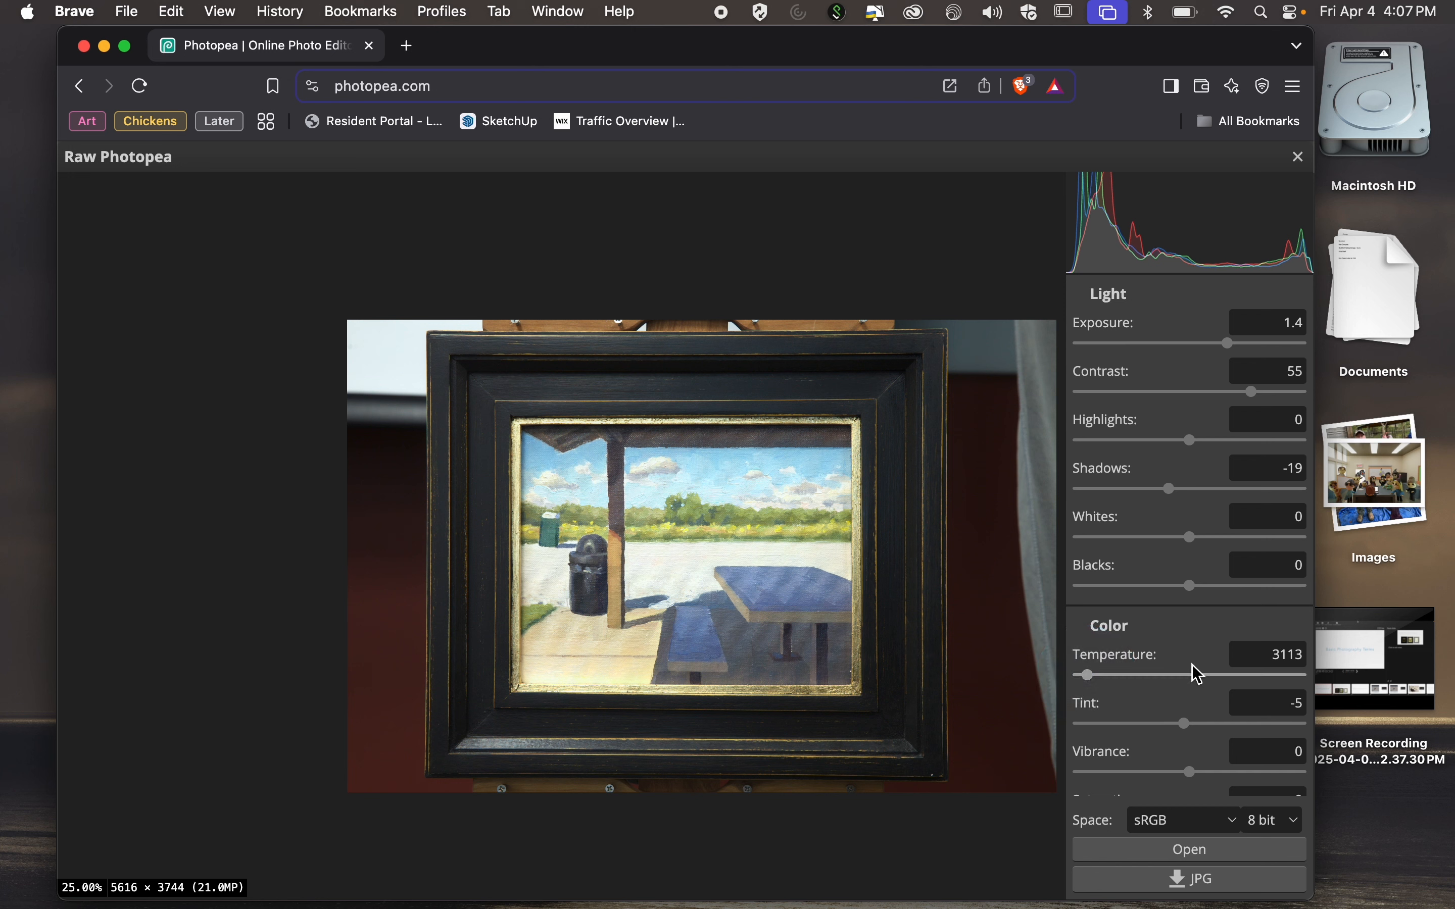
click(1262, 654)
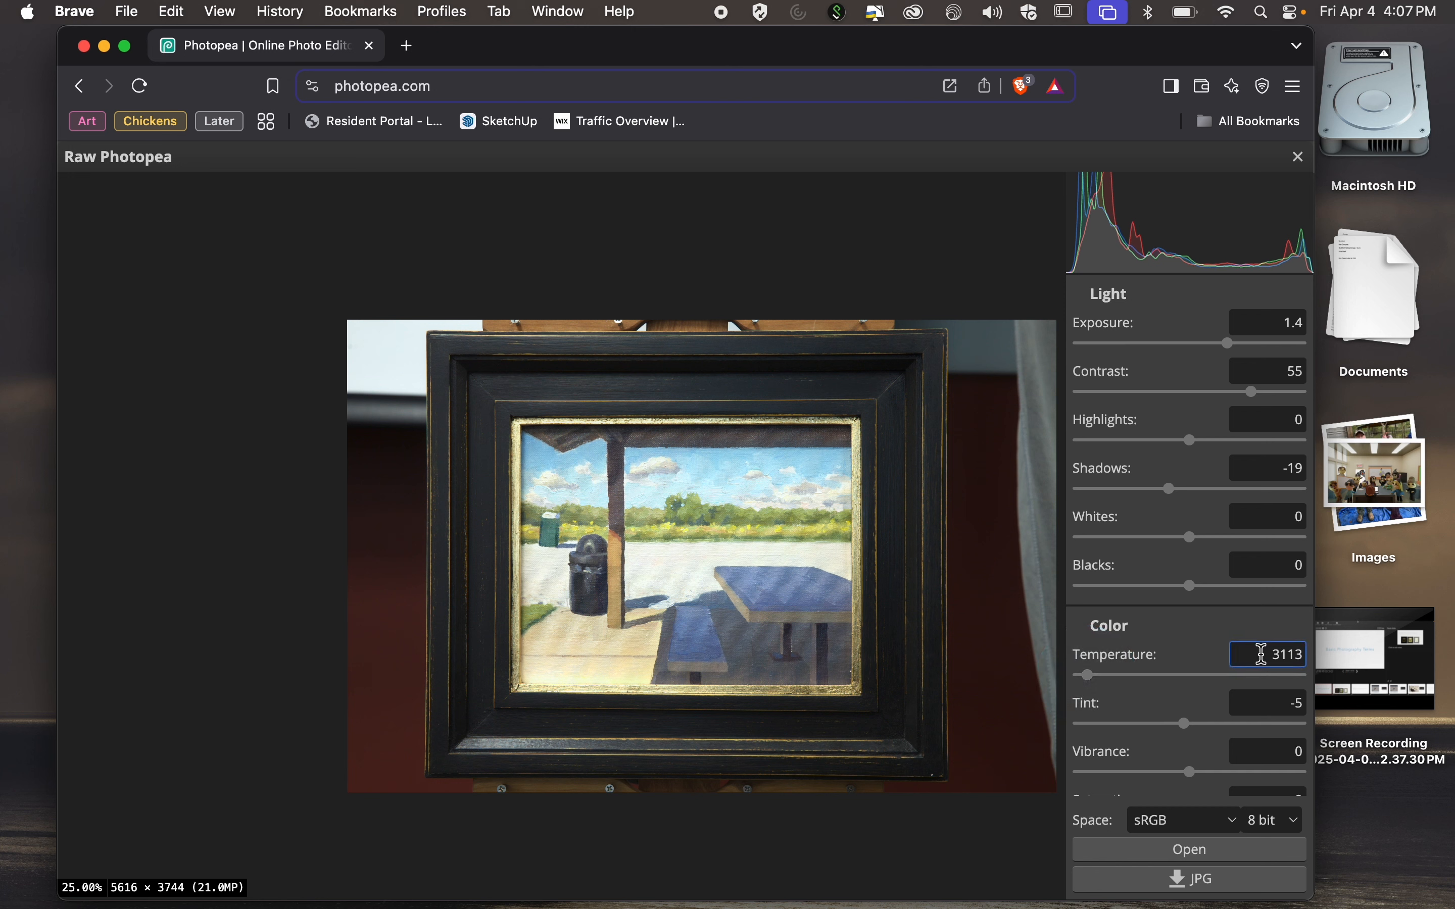
click(1260, 654)
click(1269, 656)
drag(1268, 656, 1315, 666)
text(3)
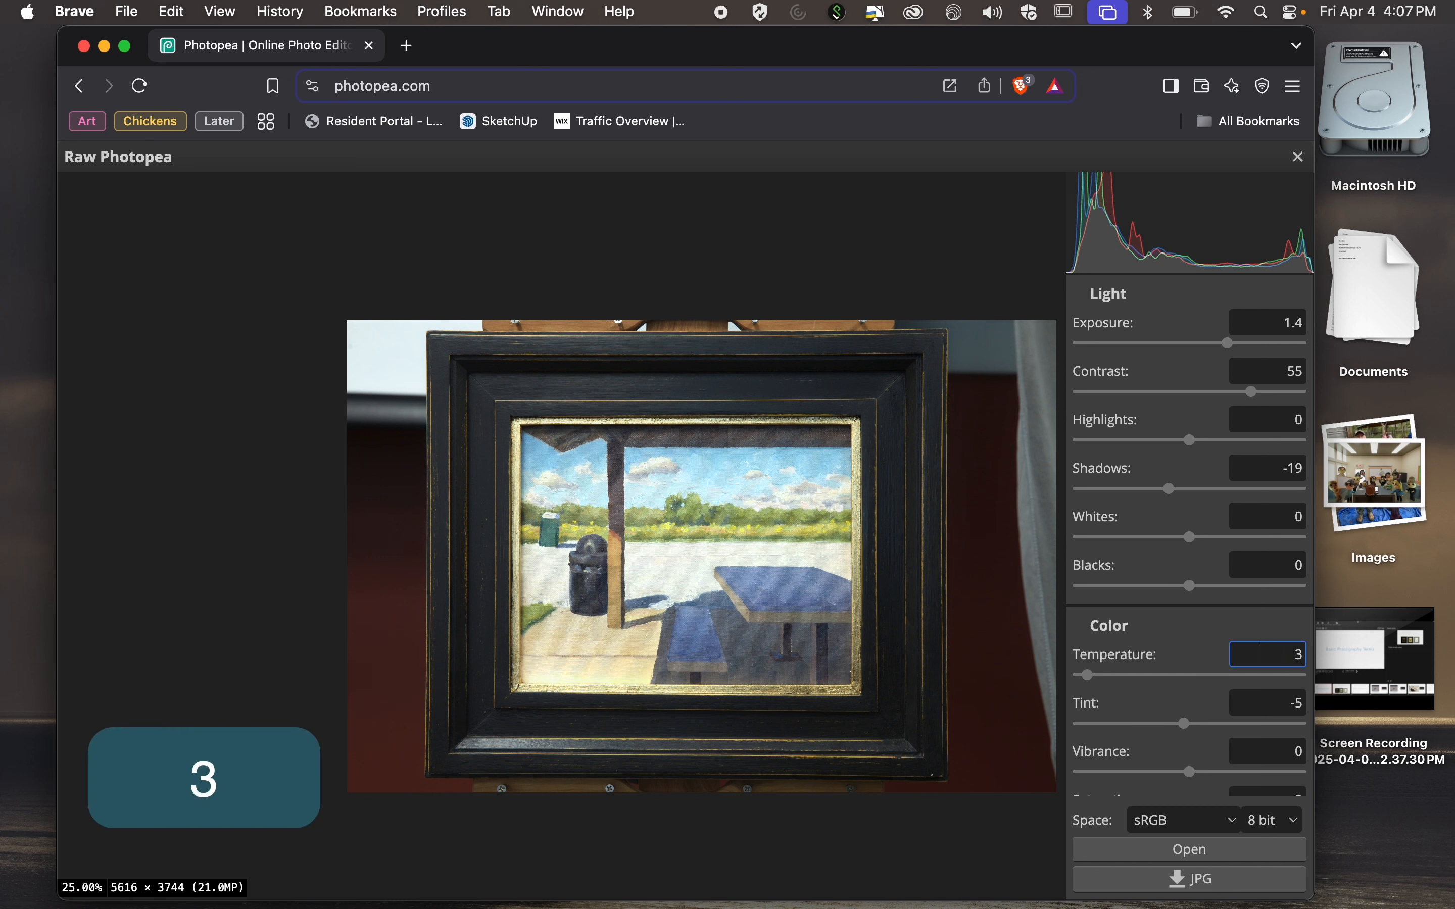
text(500)
key(Return)
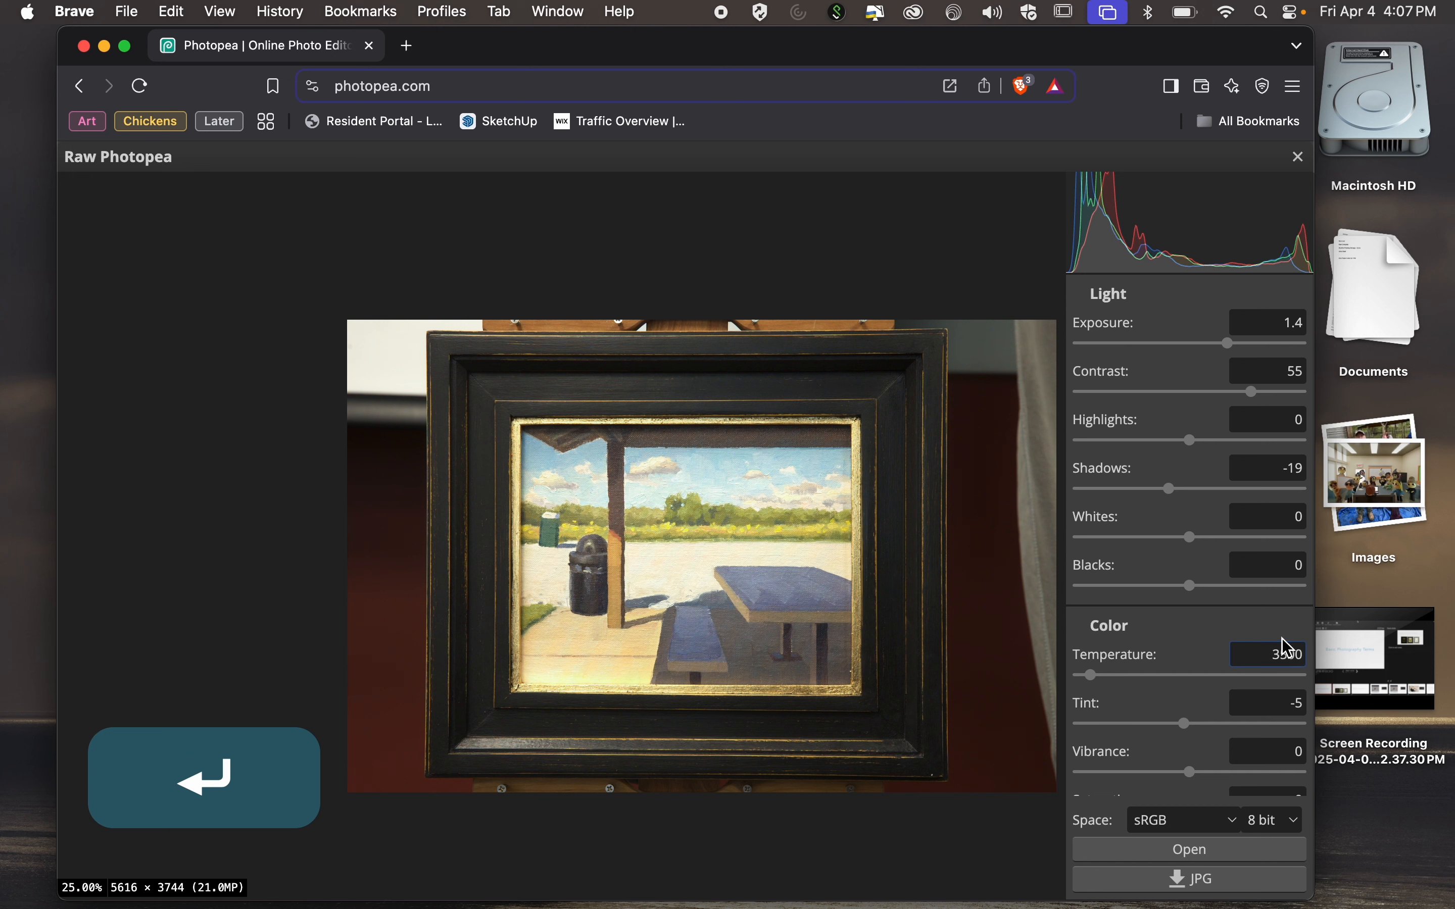
Set the raw photo's color temperature to 3400 and its exposure to 1.2.
drag(1269, 656, 1319, 668)
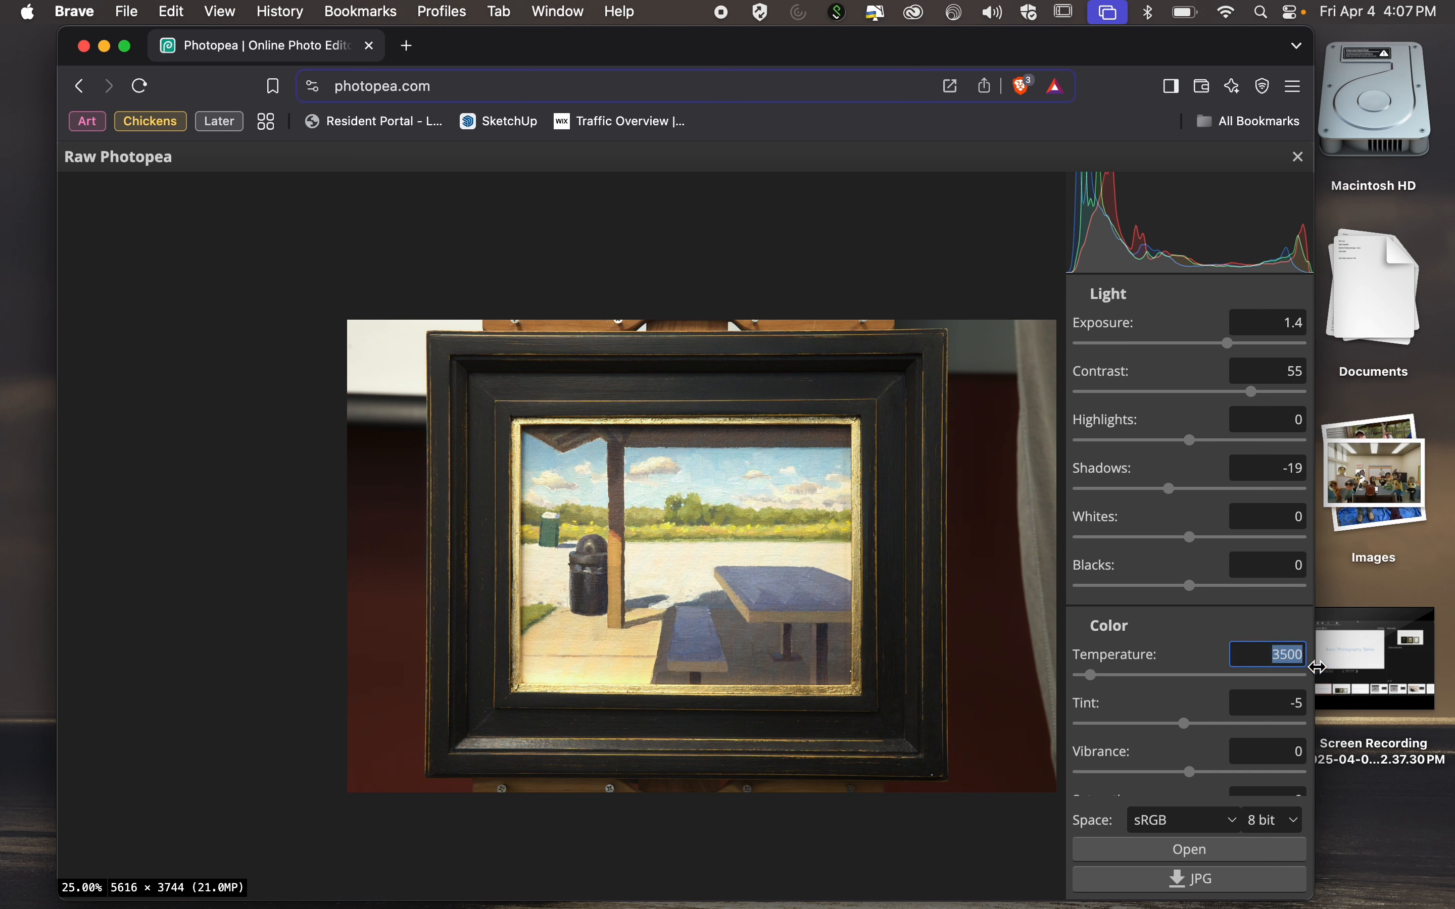
text(3400)
key(Return)
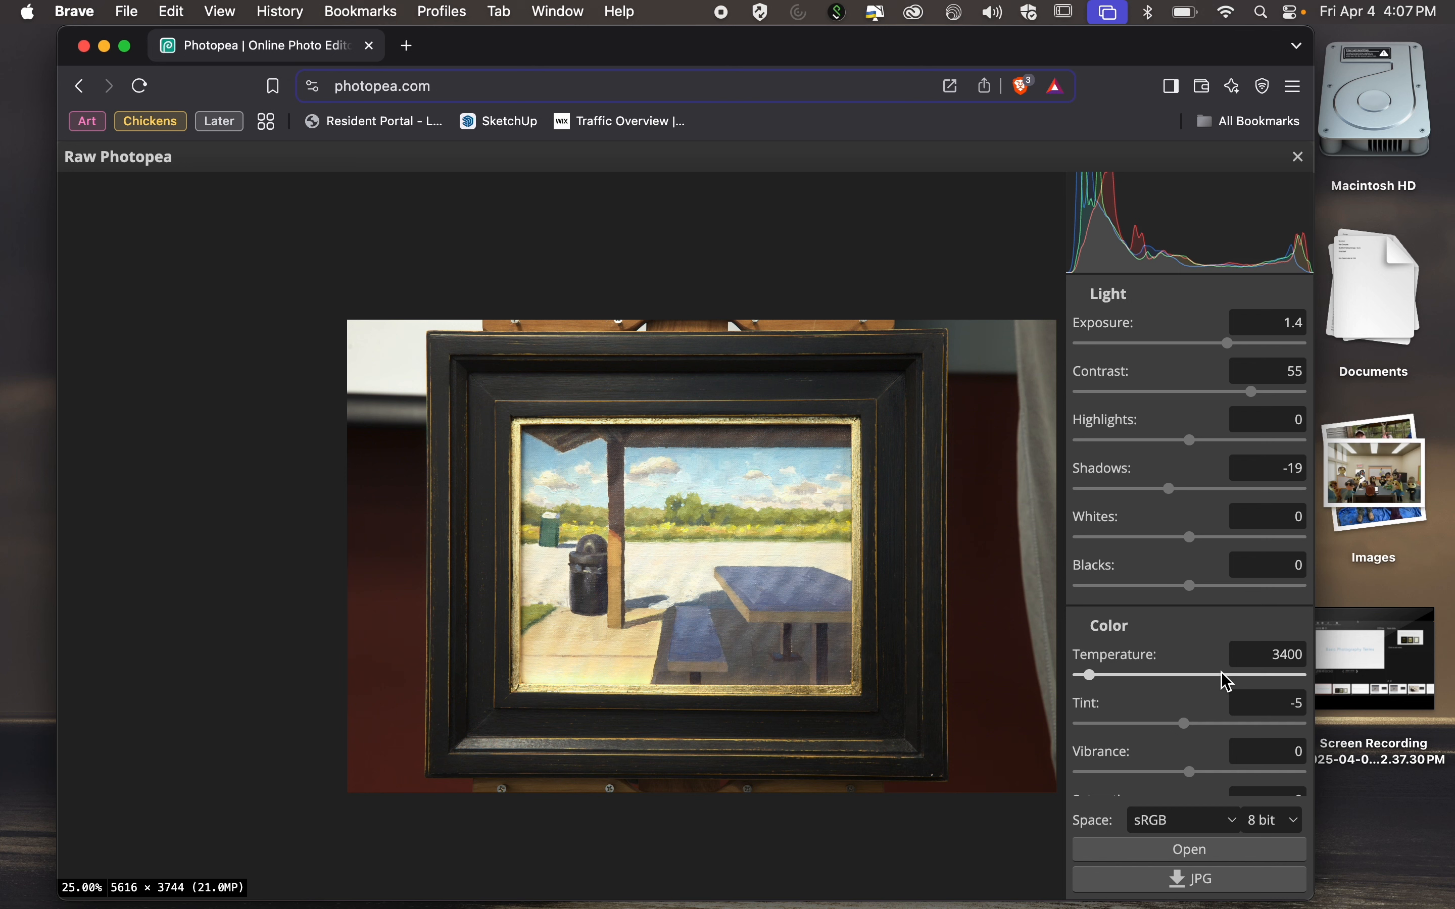
drag(1273, 318, 1320, 327)
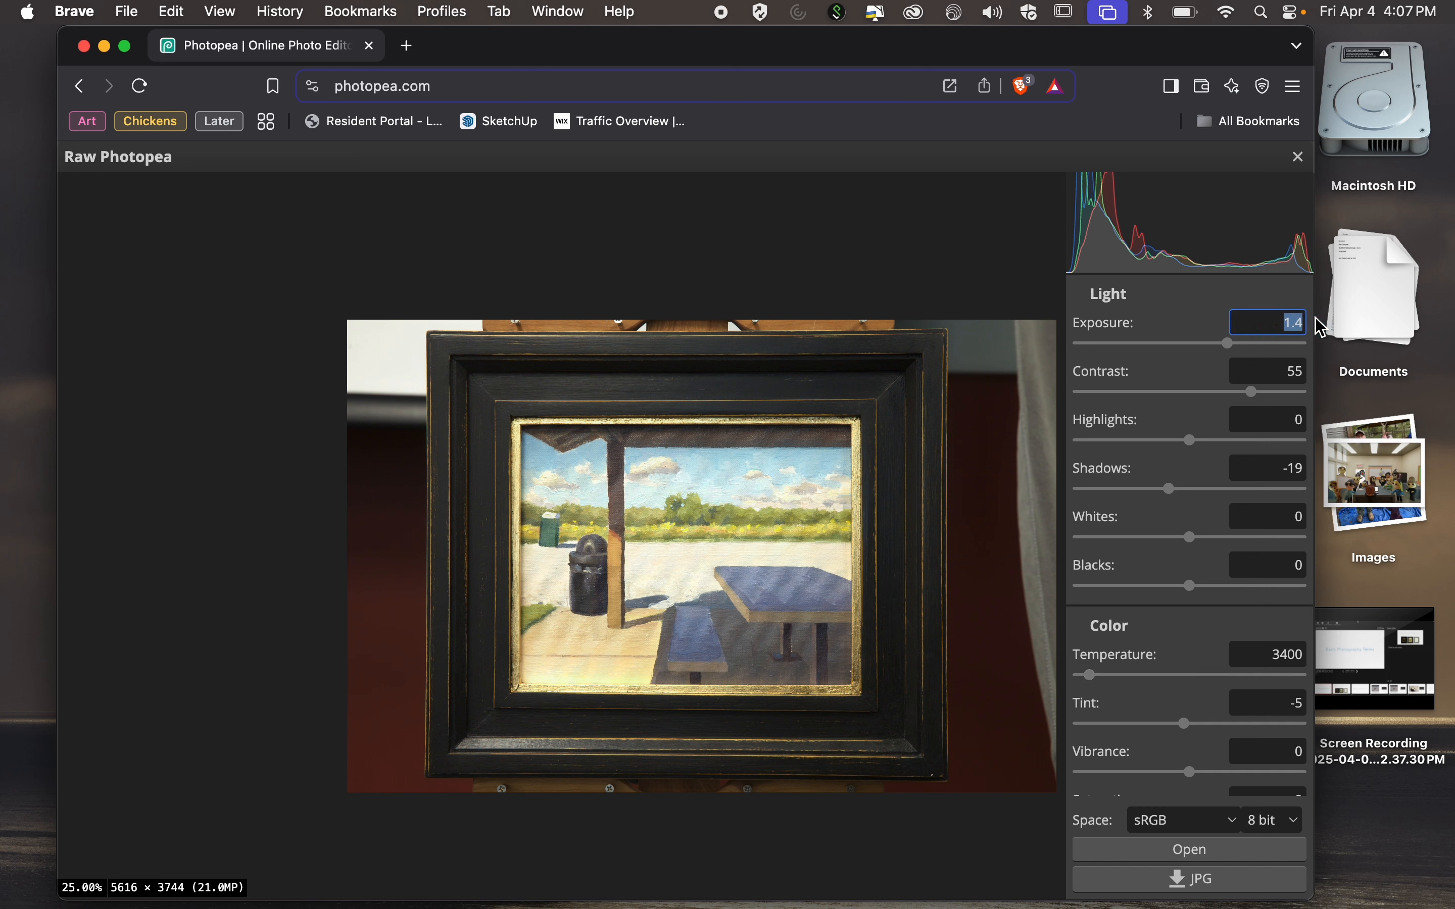
text(1.2)
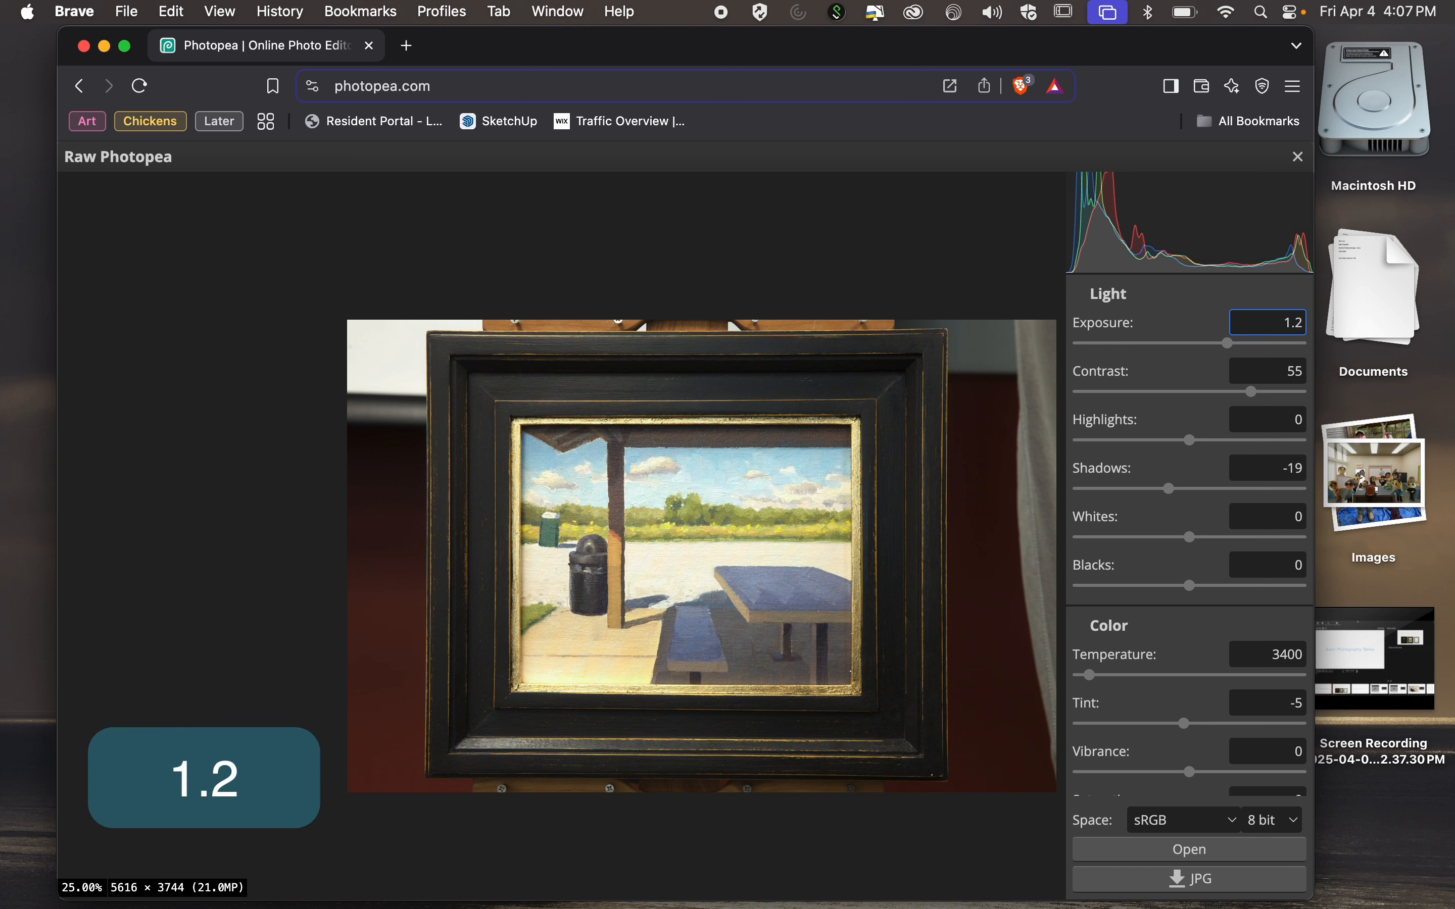
key(Return)
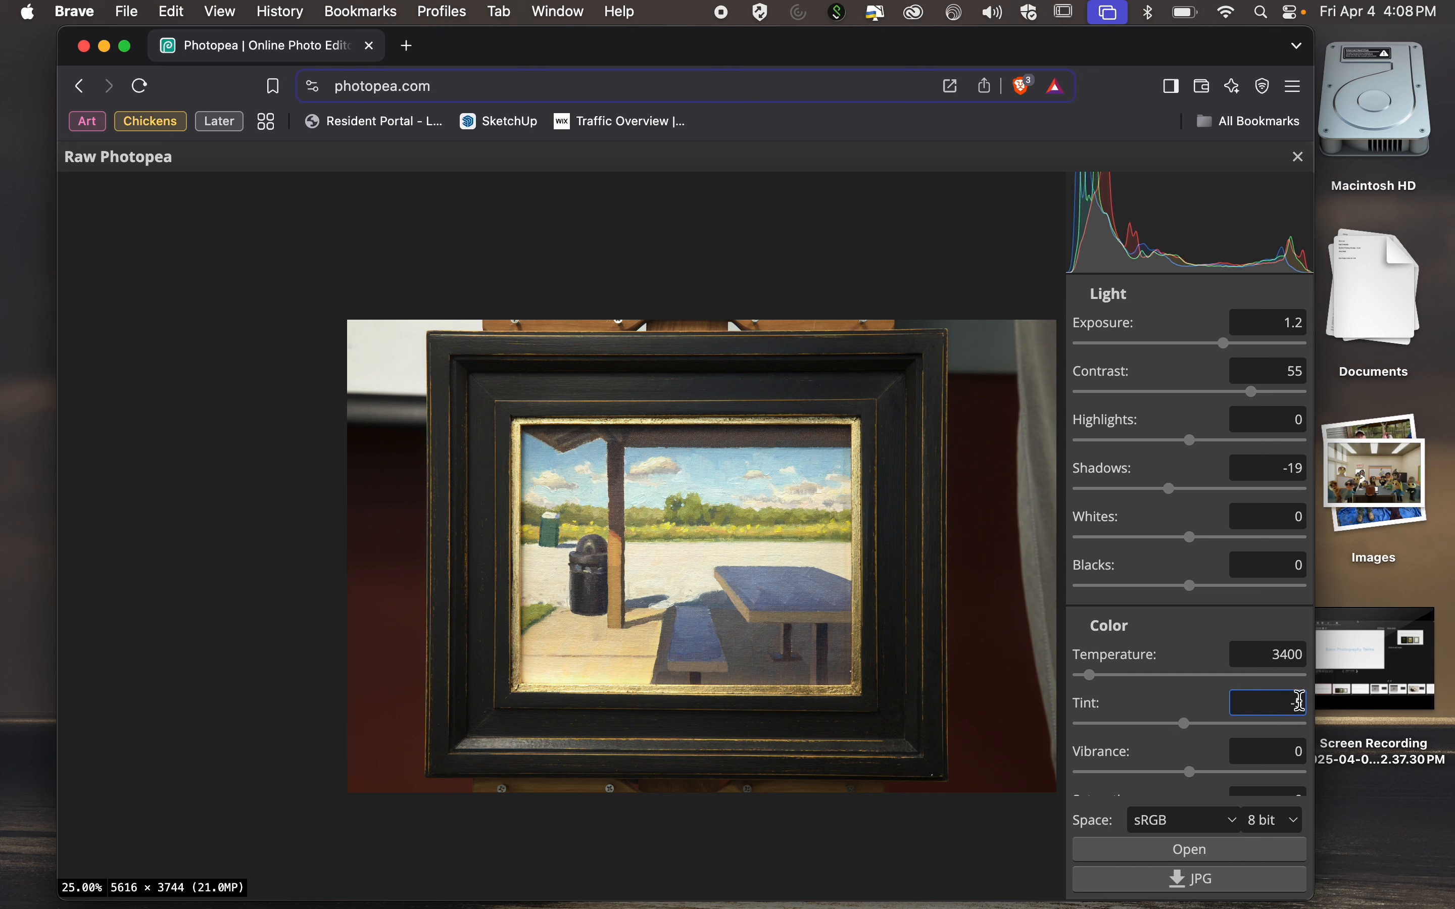
Set the raw photo's tint to -1 and lower its exposure to 1.
click(1193, 733)
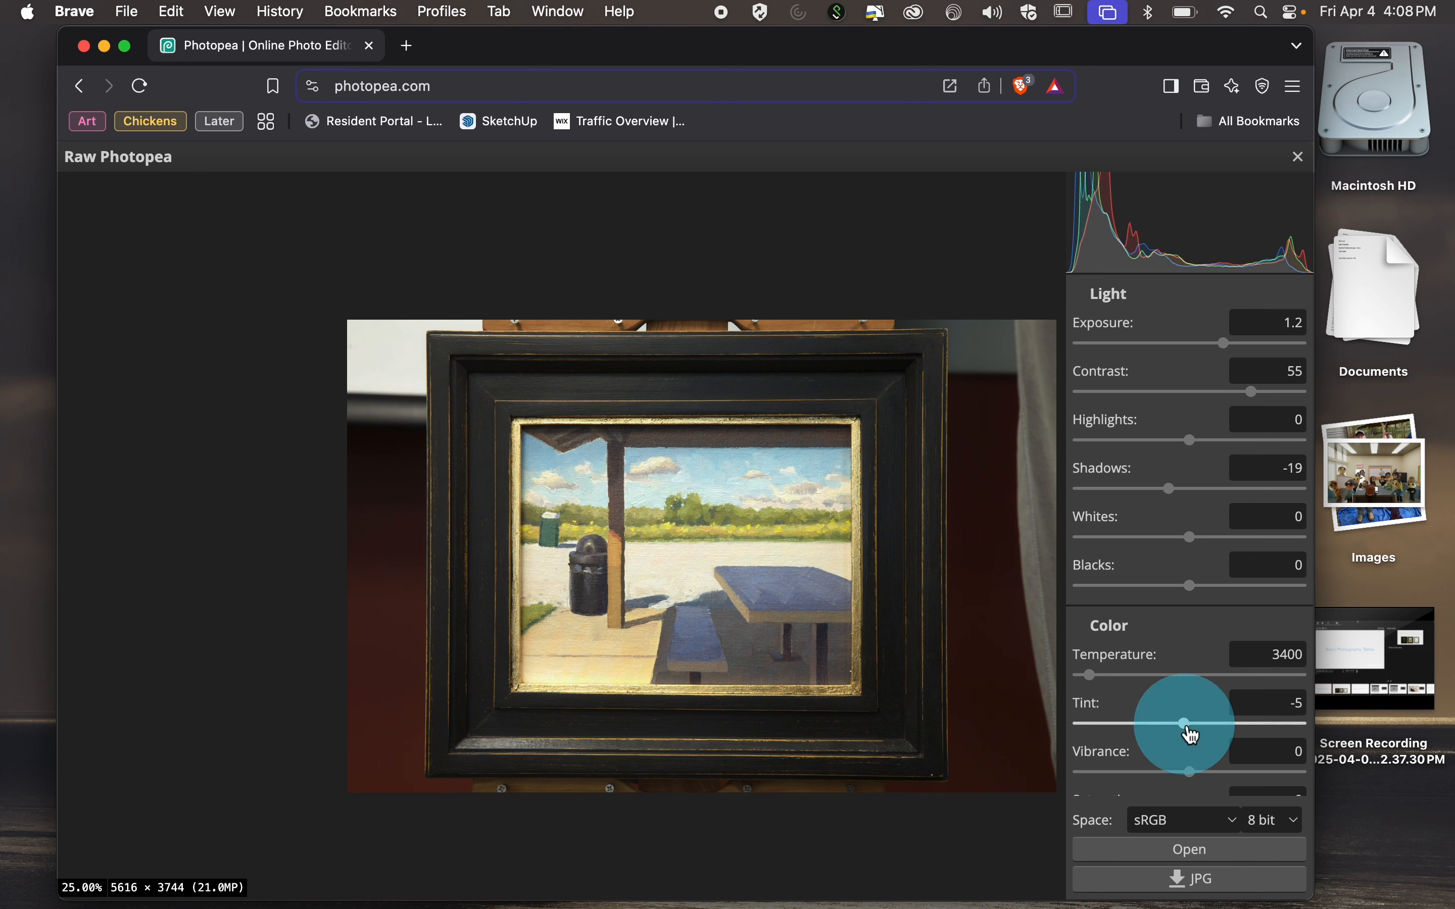
drag(1185, 729, 1192, 730)
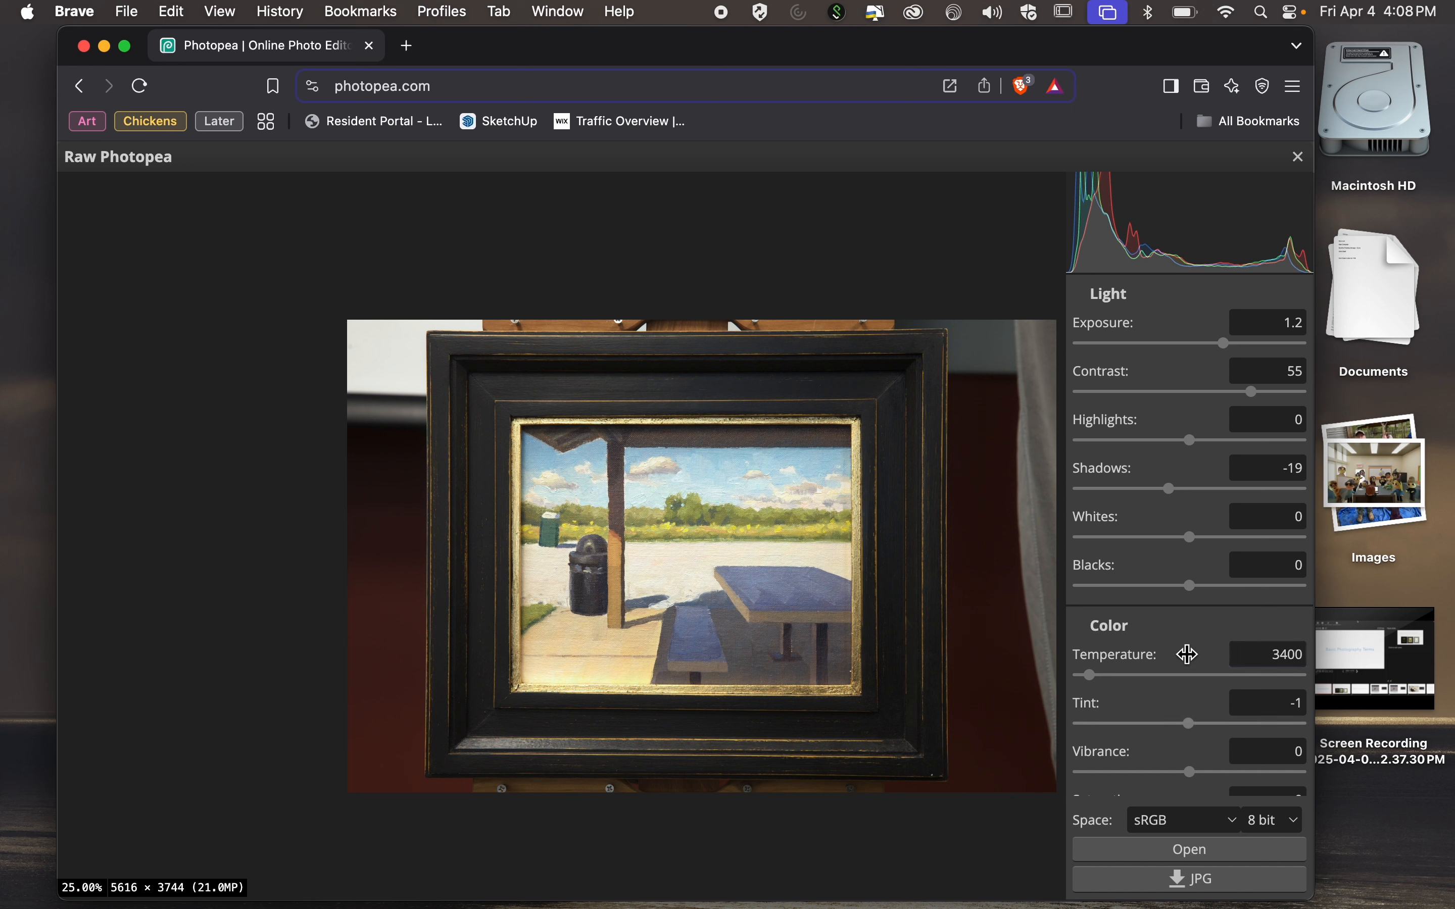
click(1273, 328)
drag(1273, 328, 1318, 330)
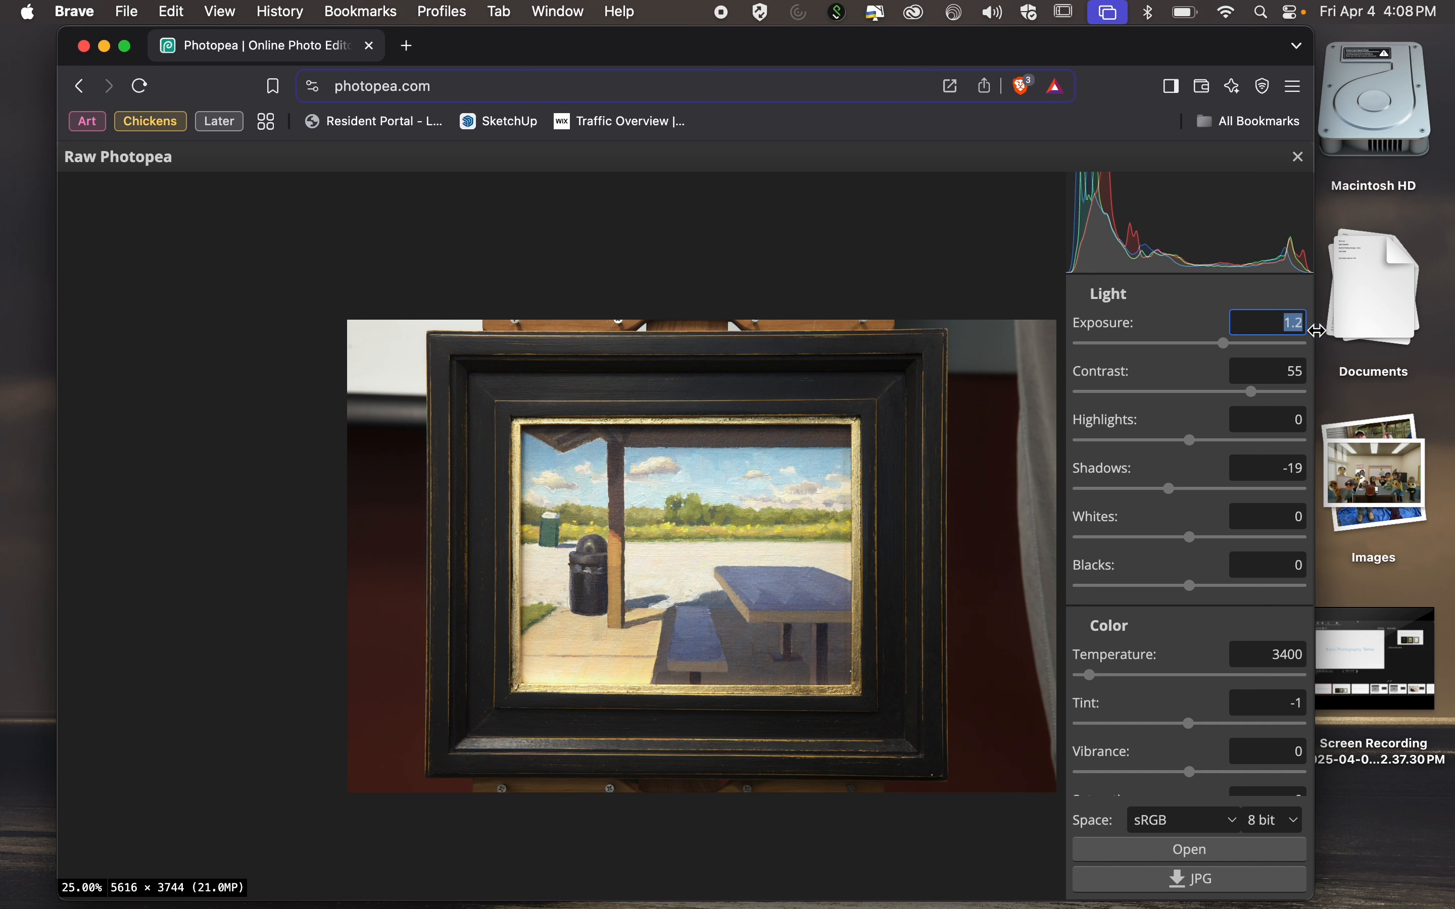
text(1)
key(Return)
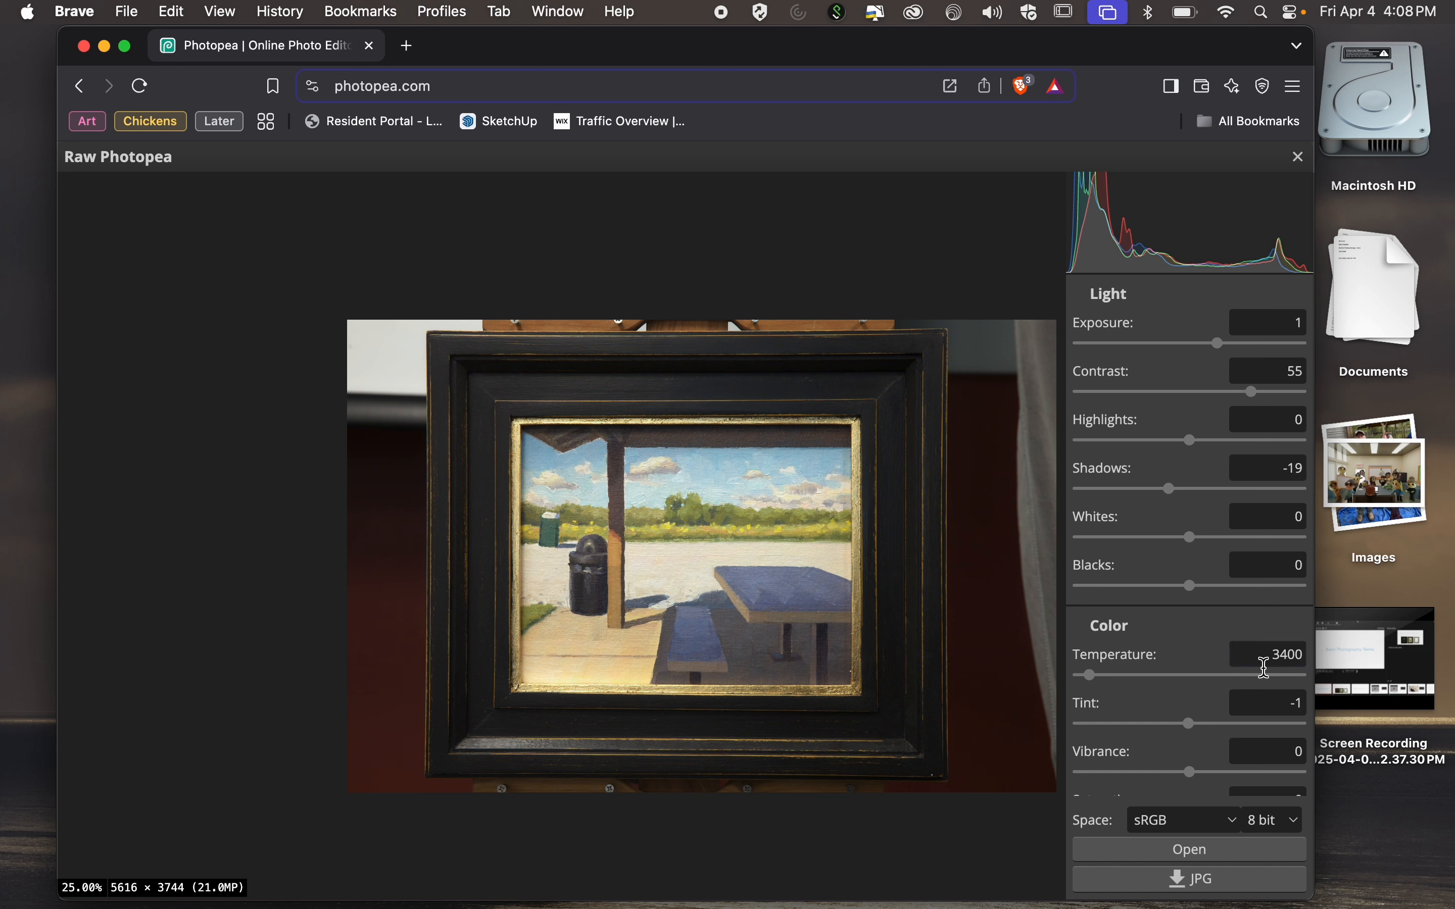
Try the raw photo's color saturation at -6 and at the maximum of 100.
scroll(1263, 656, down, 5)
scroll(1270, 676, down, 3)
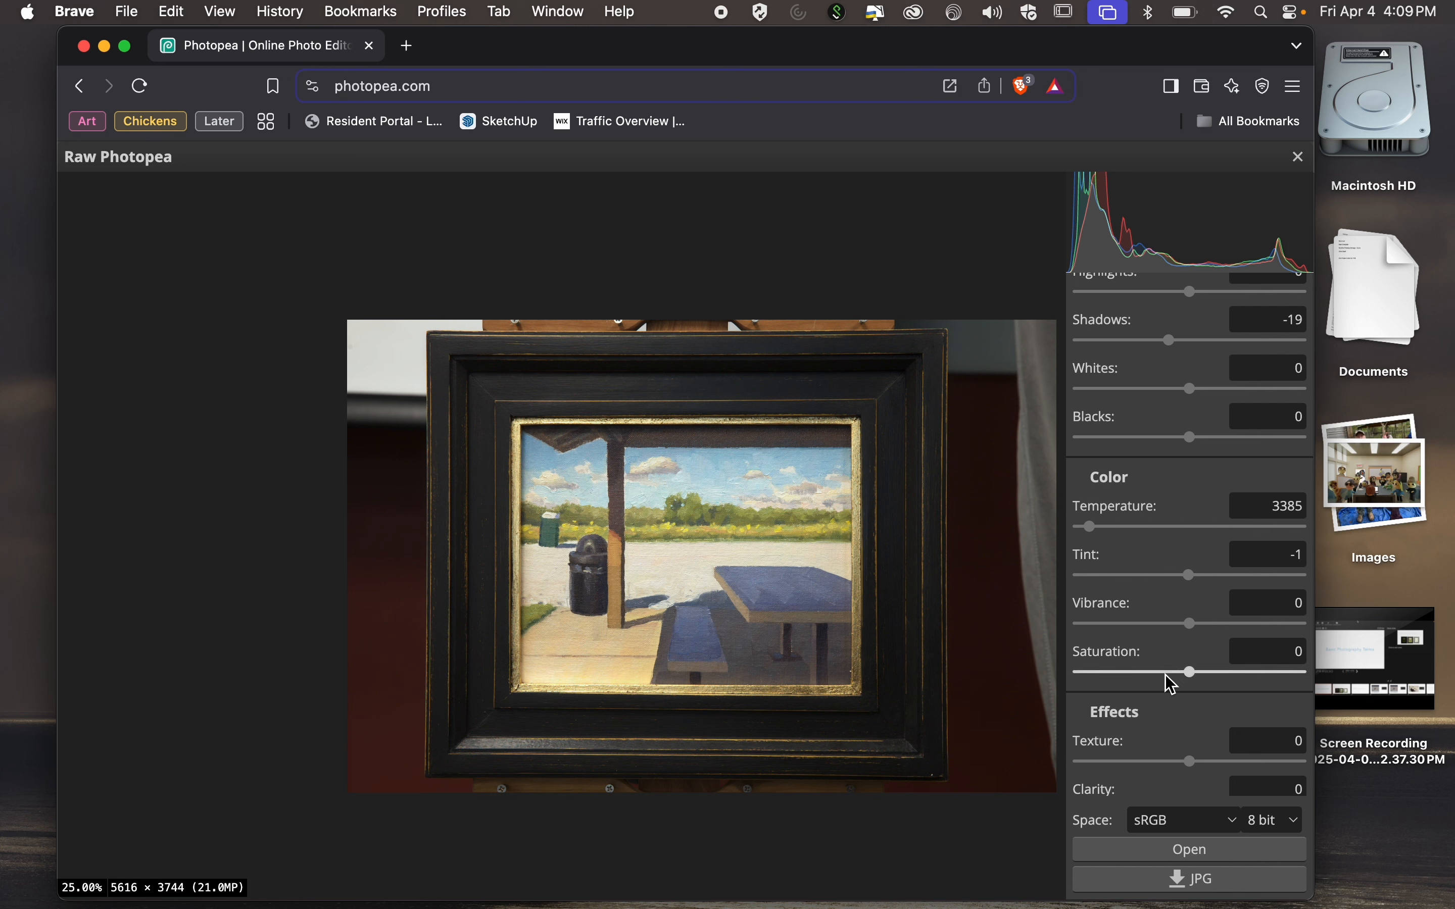
click(1184, 672)
drag(1184, 671, 1182, 674)
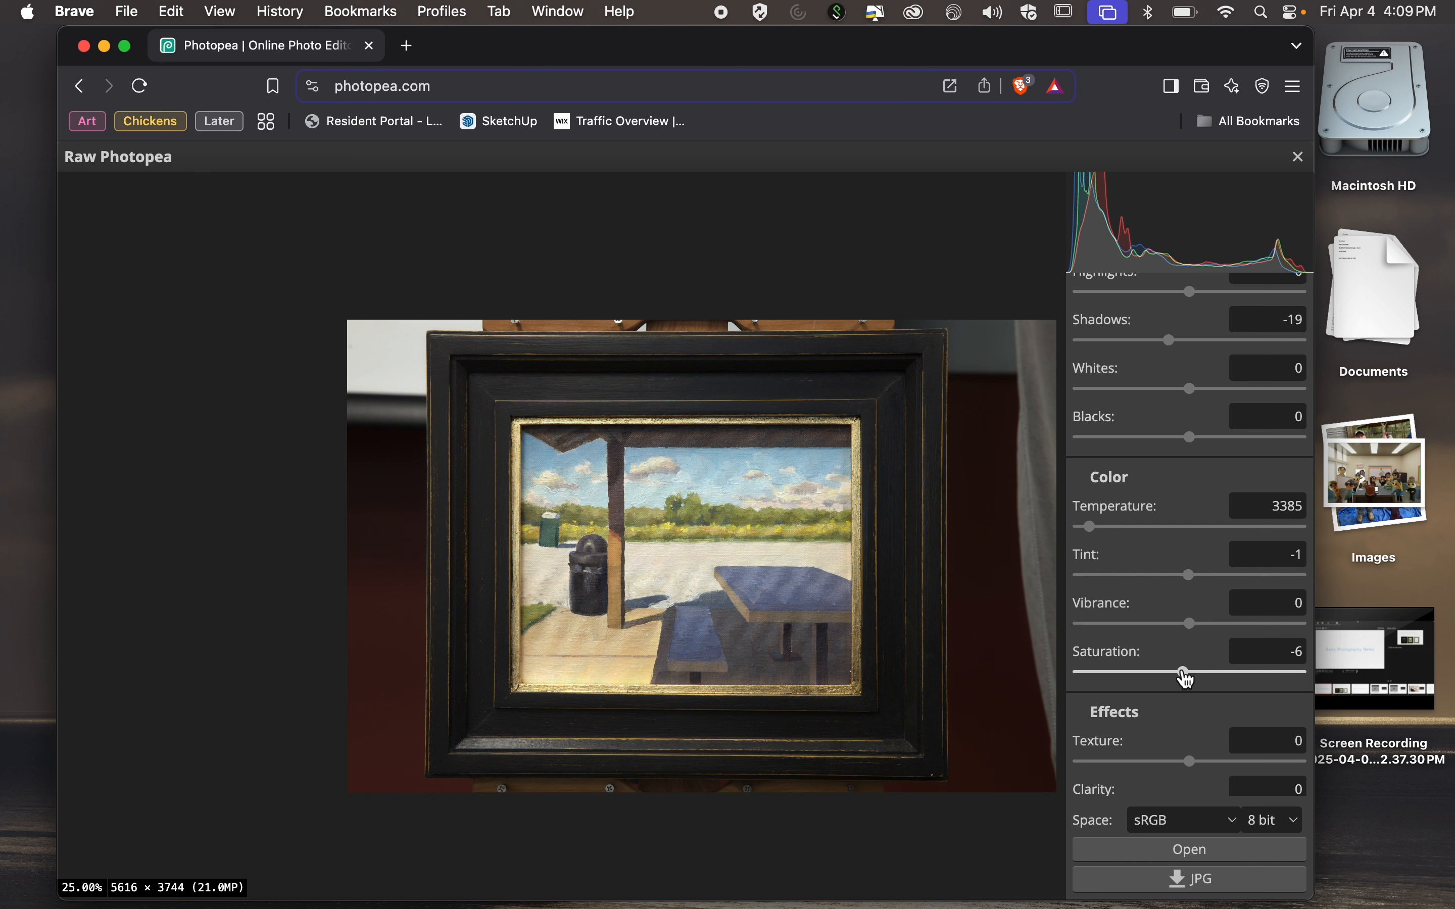
click(1190, 678)
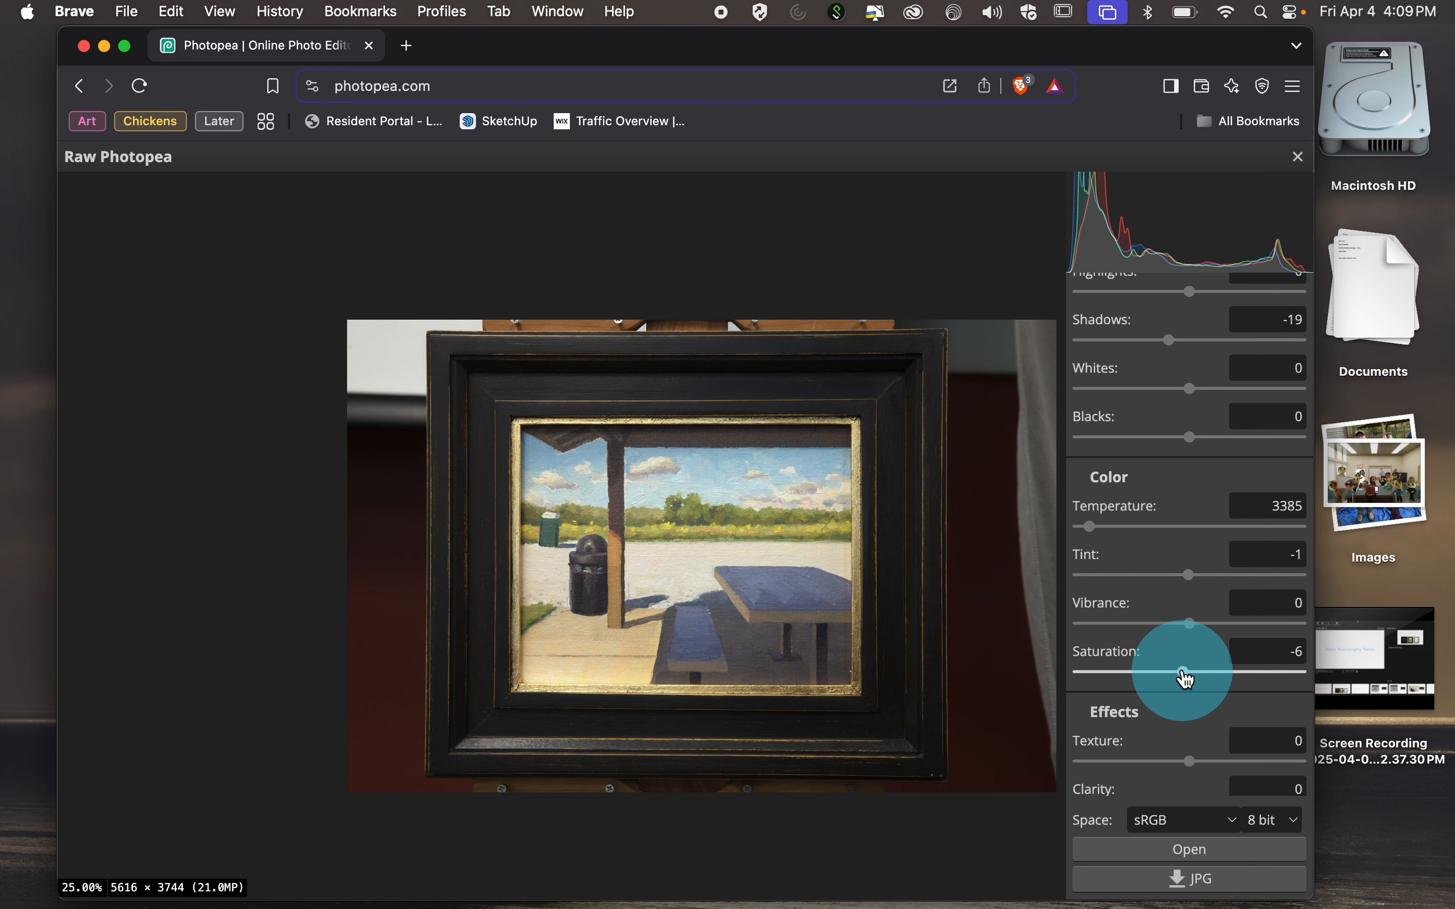
drag(1191, 678, 1431, 690)
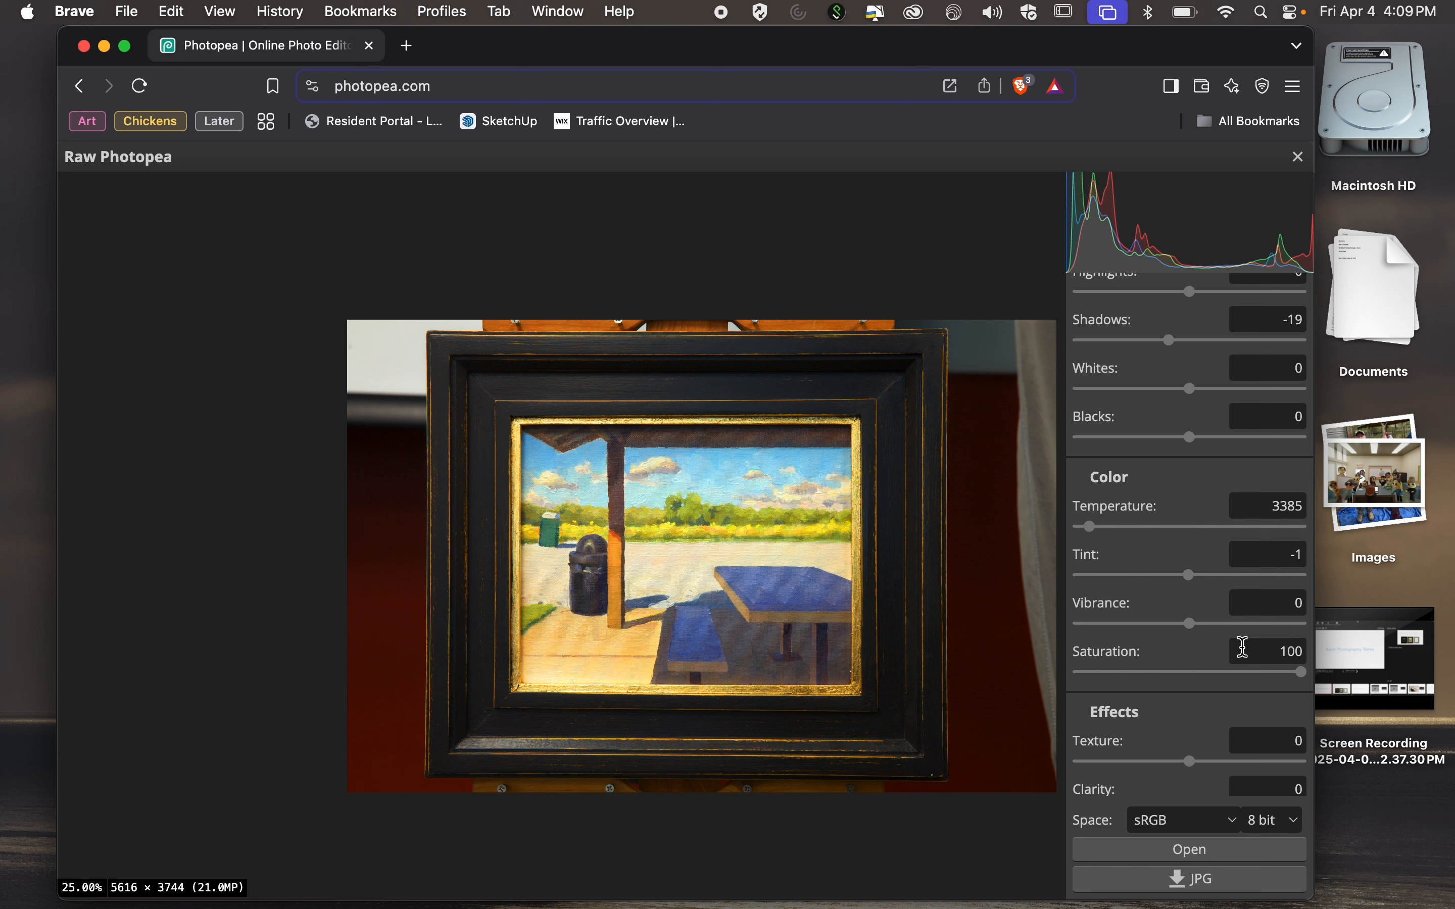
Set the raw photo's saturation to 14 and raise its clarity slightly.
click(1234, 674)
drag(1232, 673, 1214, 676)
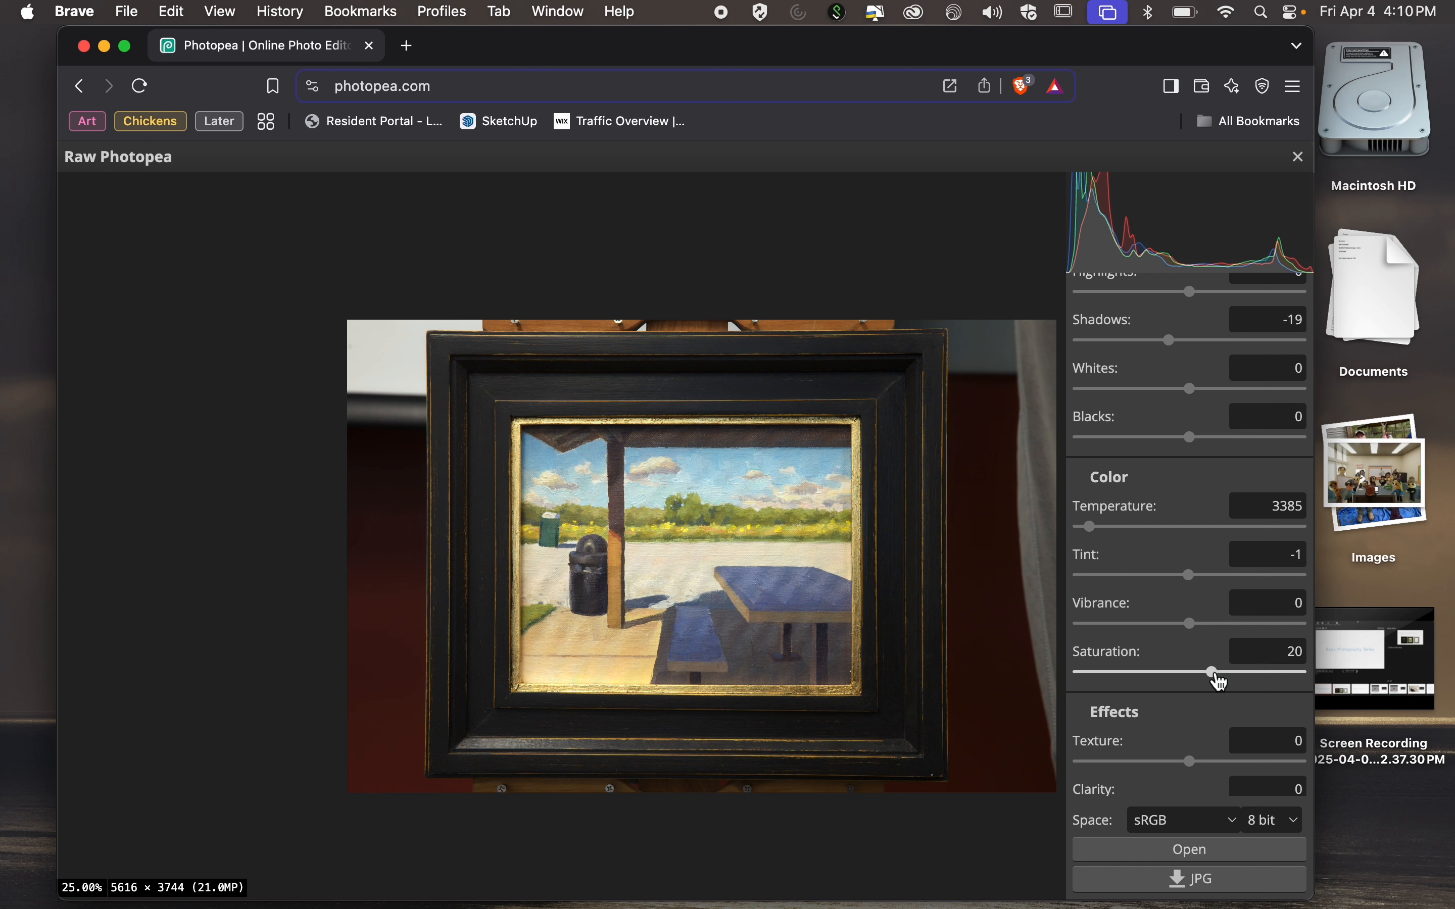
drag(1217, 682, 1211, 684)
scroll(1215, 789, down, 3)
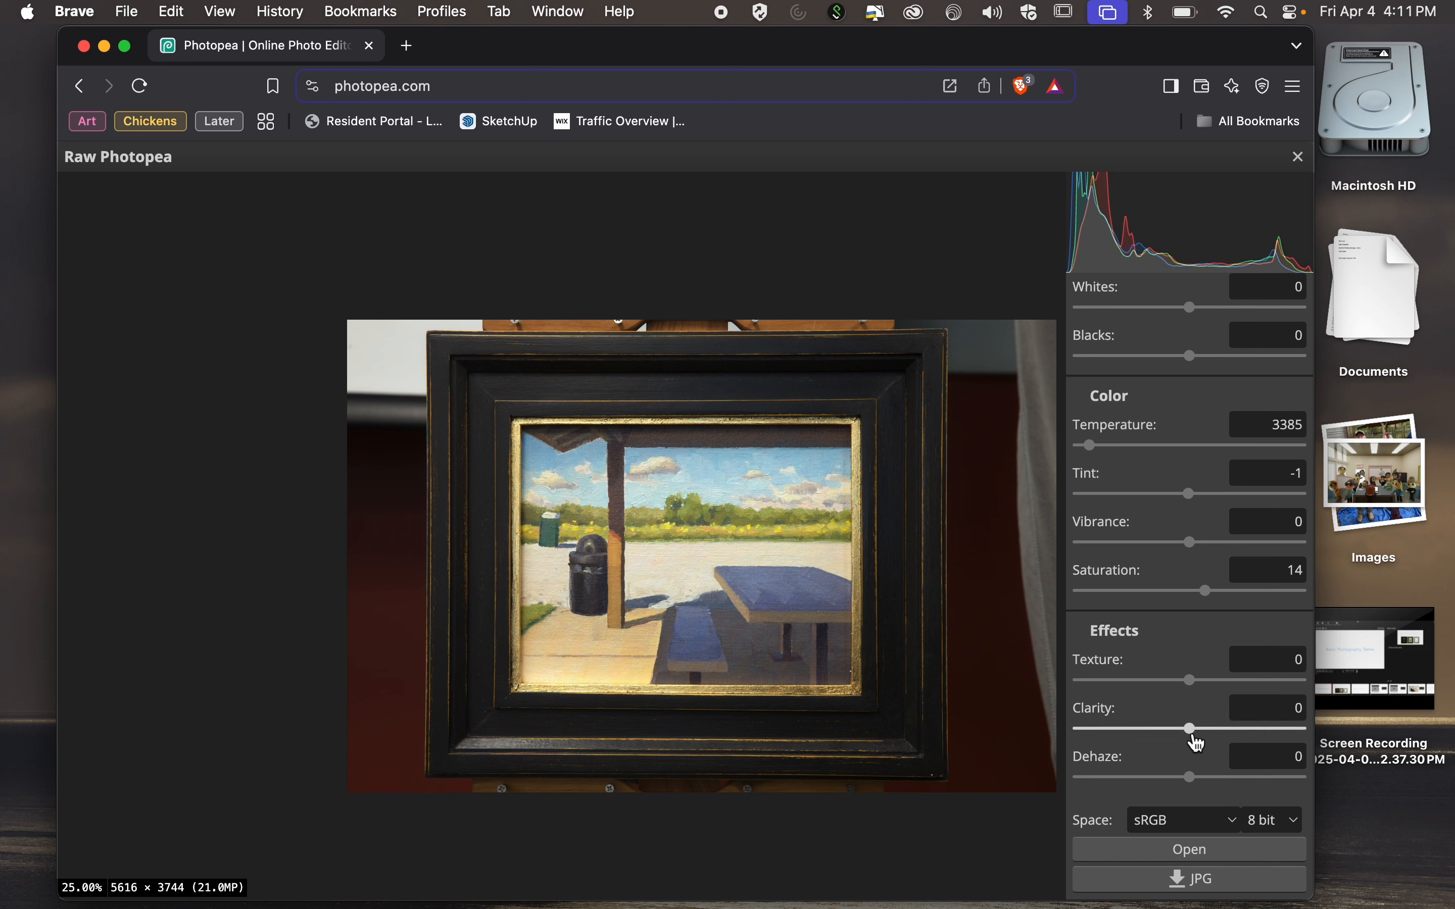
drag(1189, 730, 1203, 733)
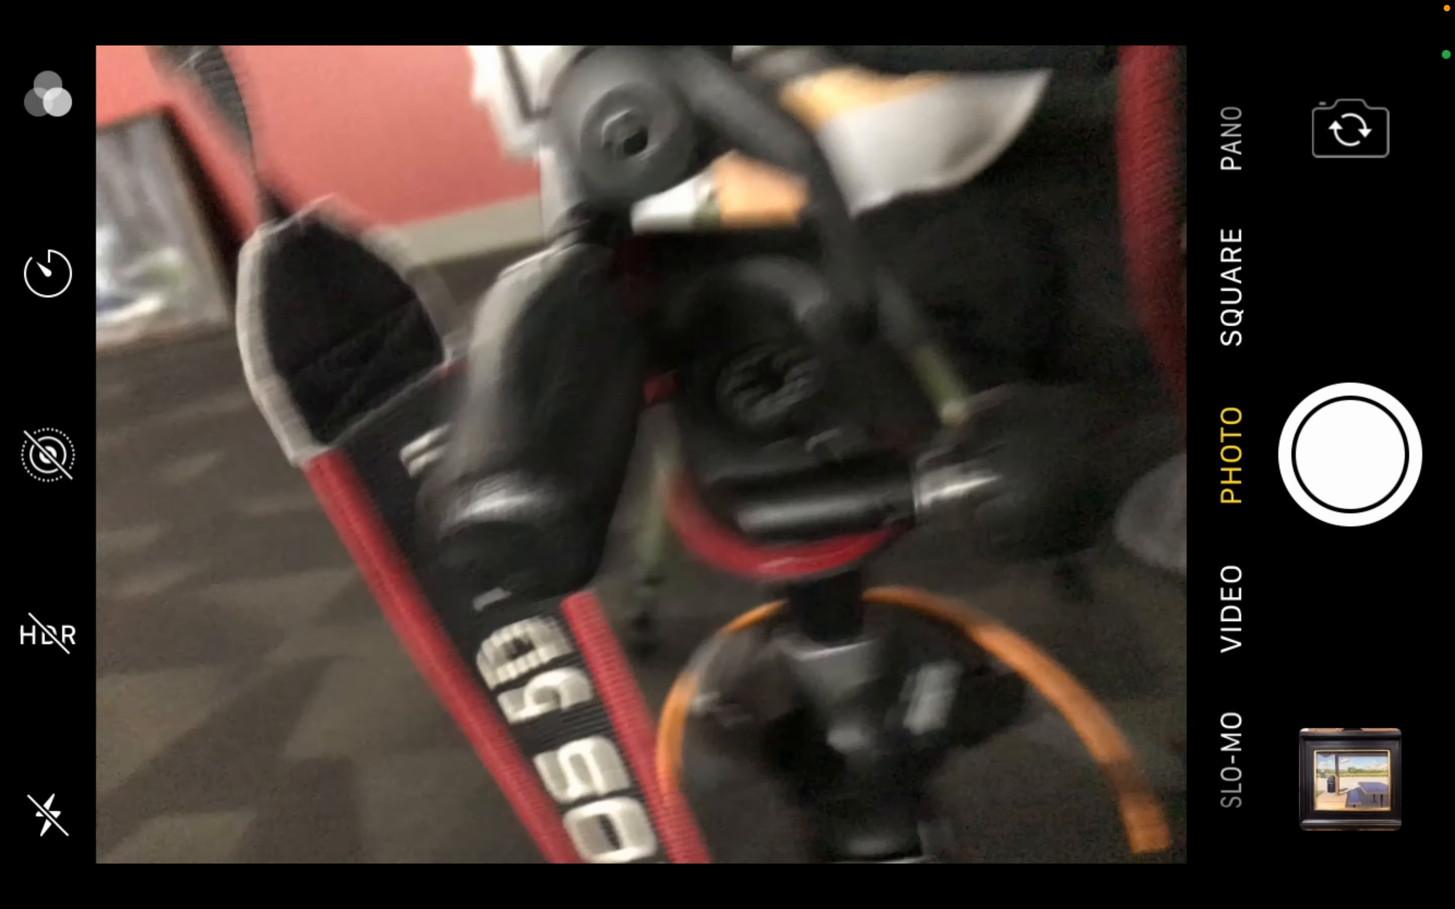
Leave the phone's camera app and return to the phone's home screen.
key(Home)
drag(727, 5, 727, 391)
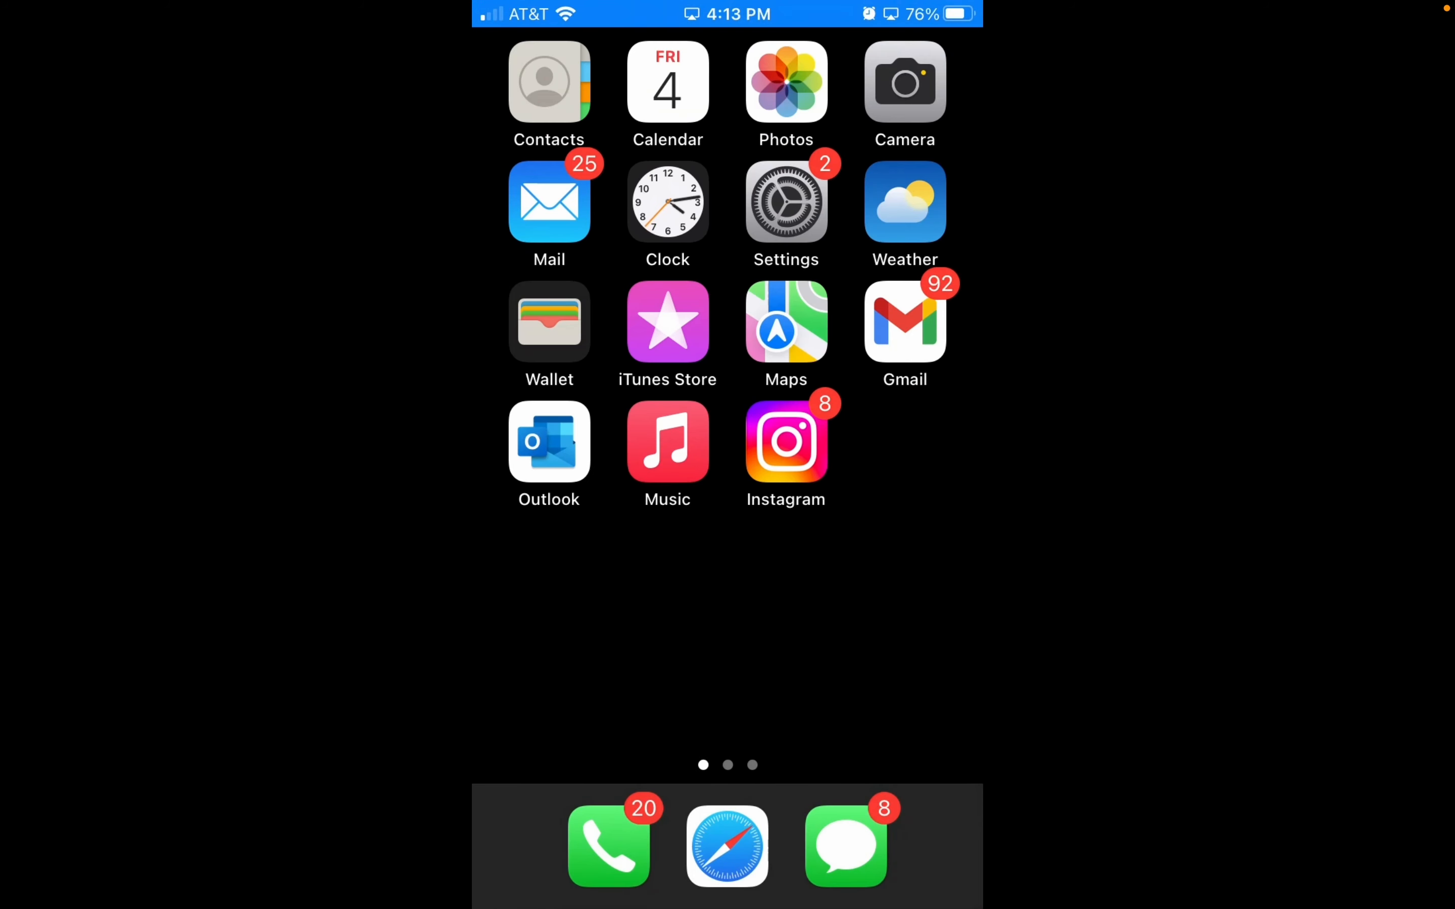
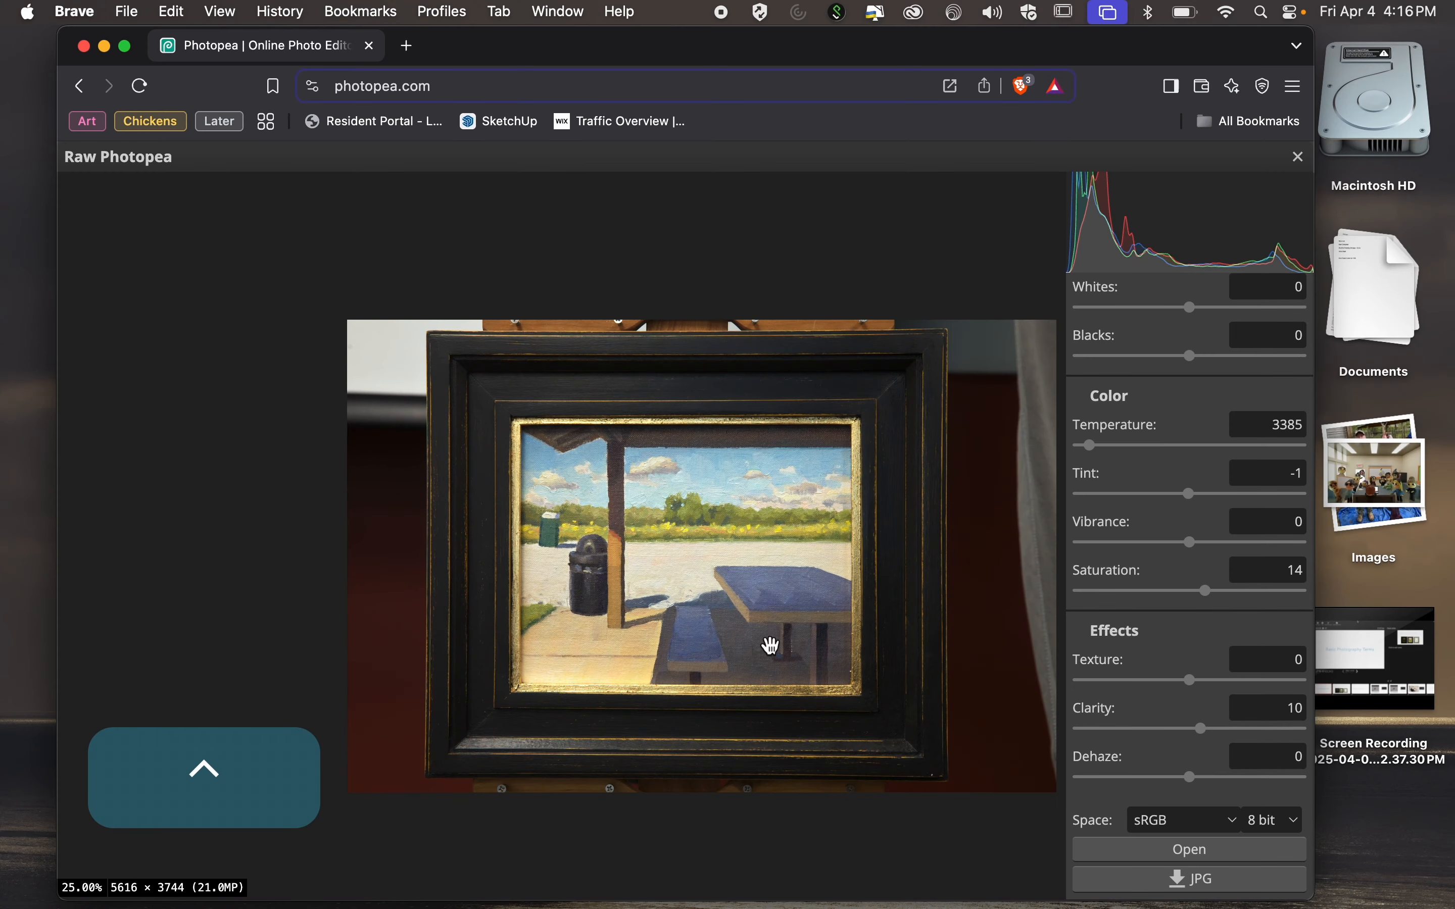
Inspect the painting's blue table at 200% zoom while trying different texture strengths on the raw photo.
key(super+equal)
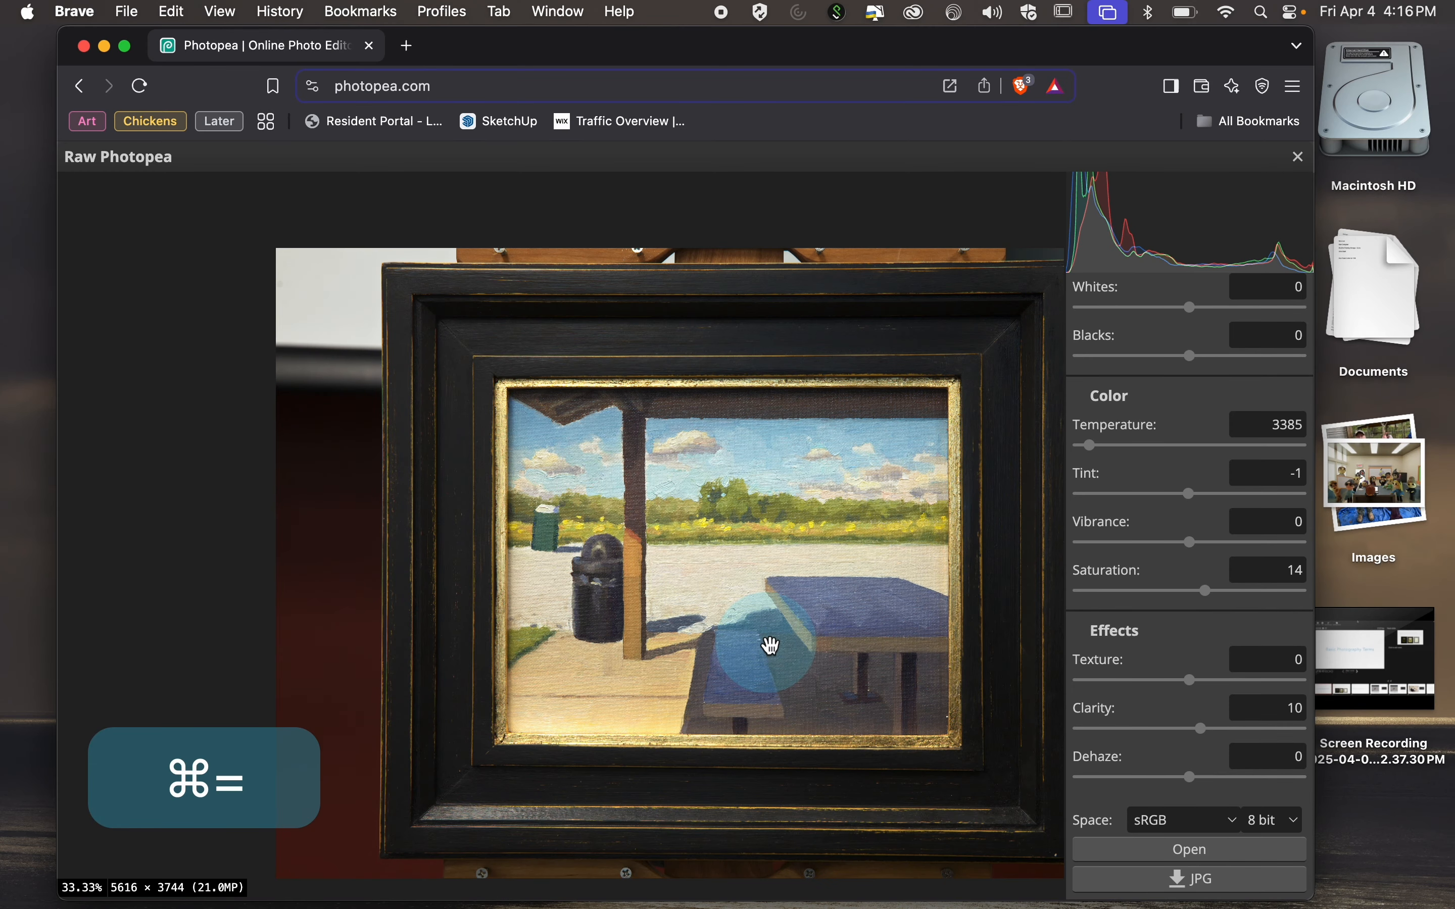
key(super+equal)
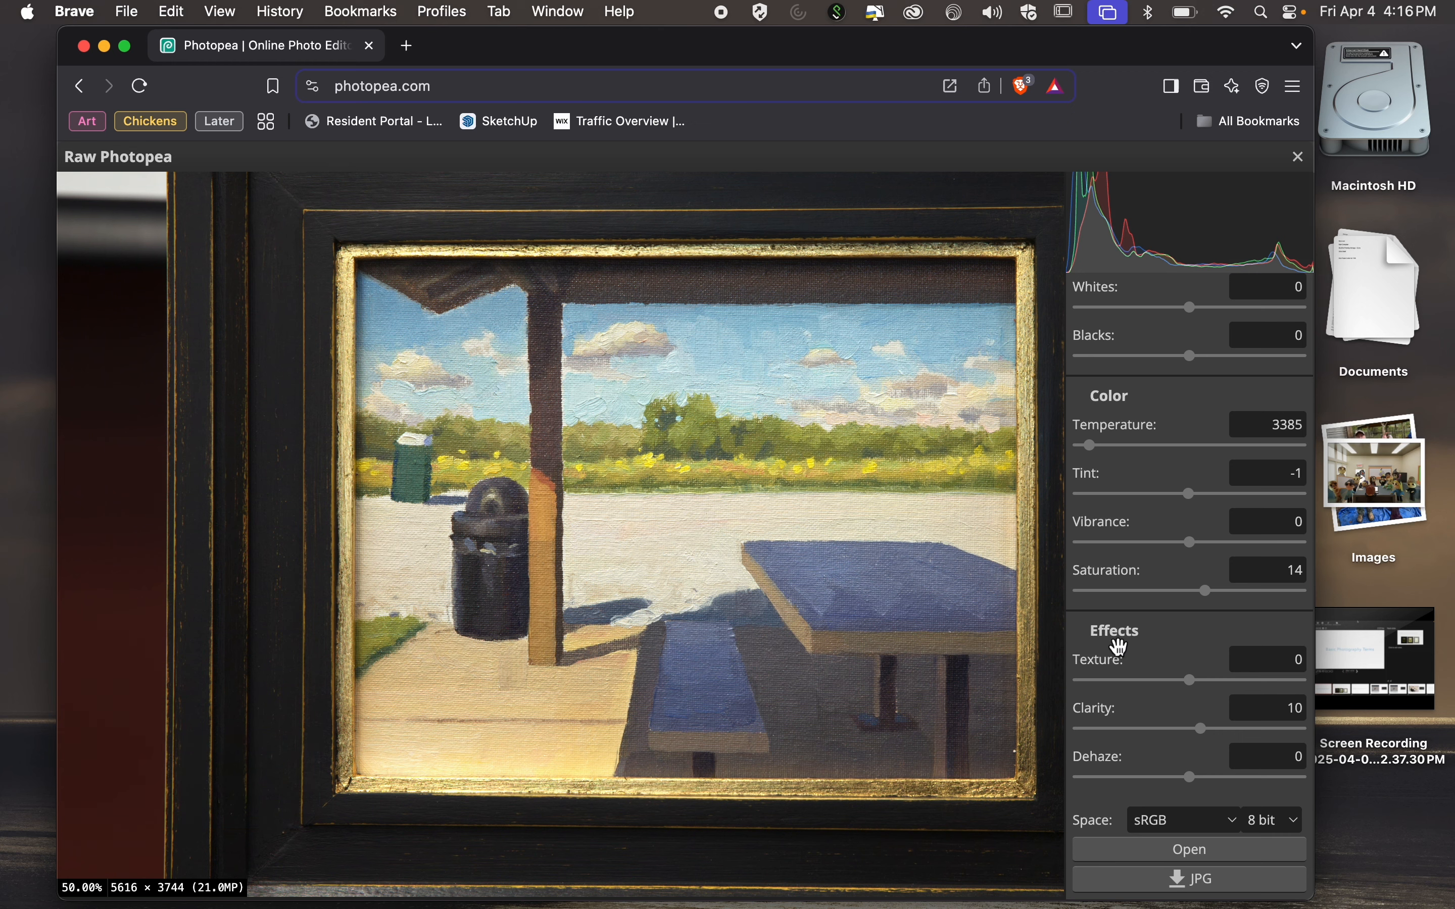
drag(884, 615, 758, 597)
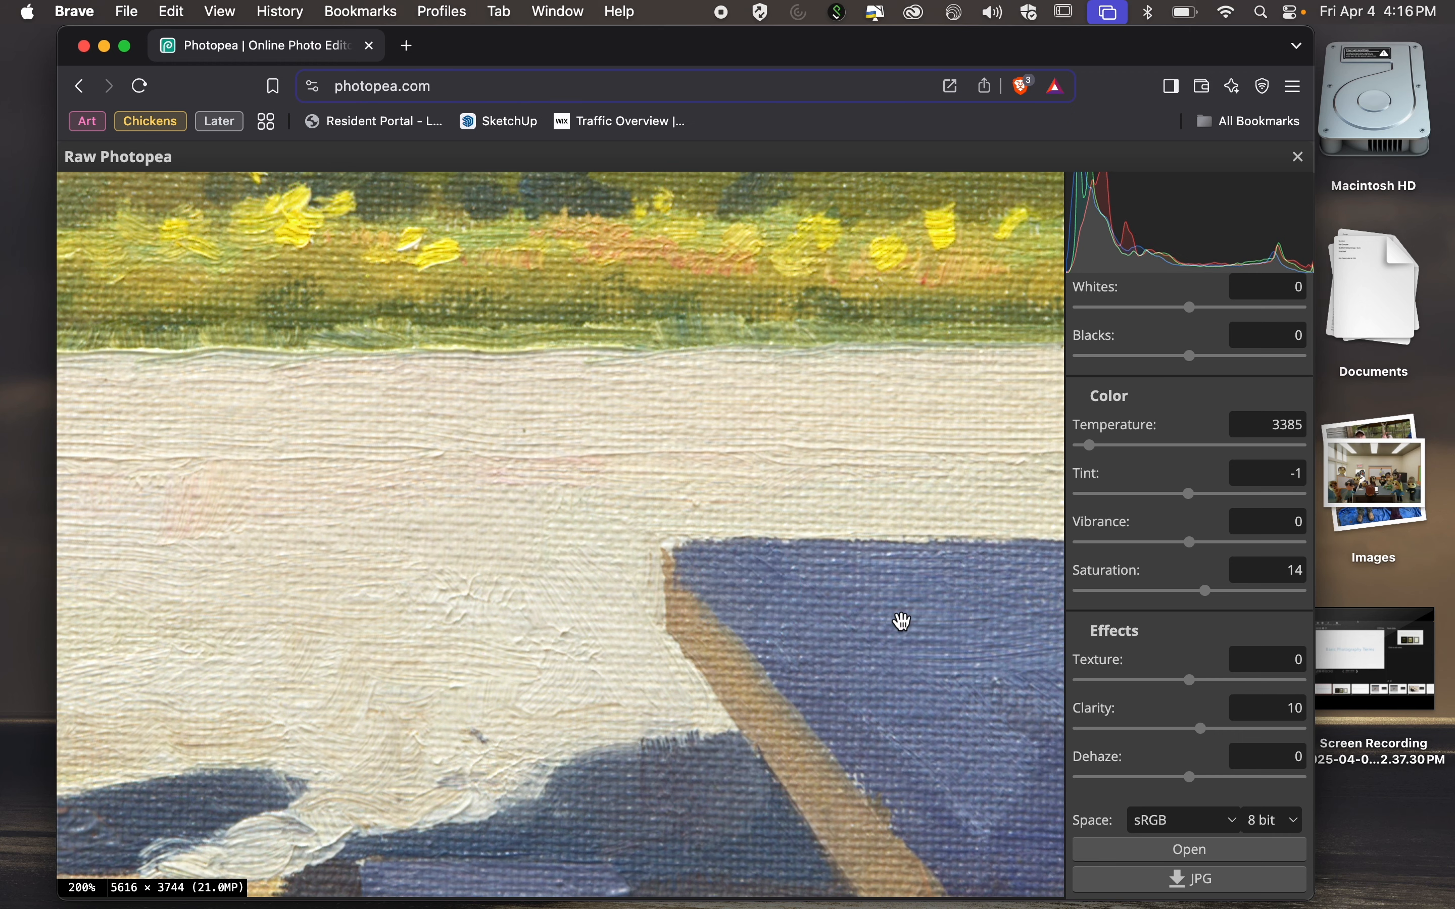
drag(904, 621, 712, 573)
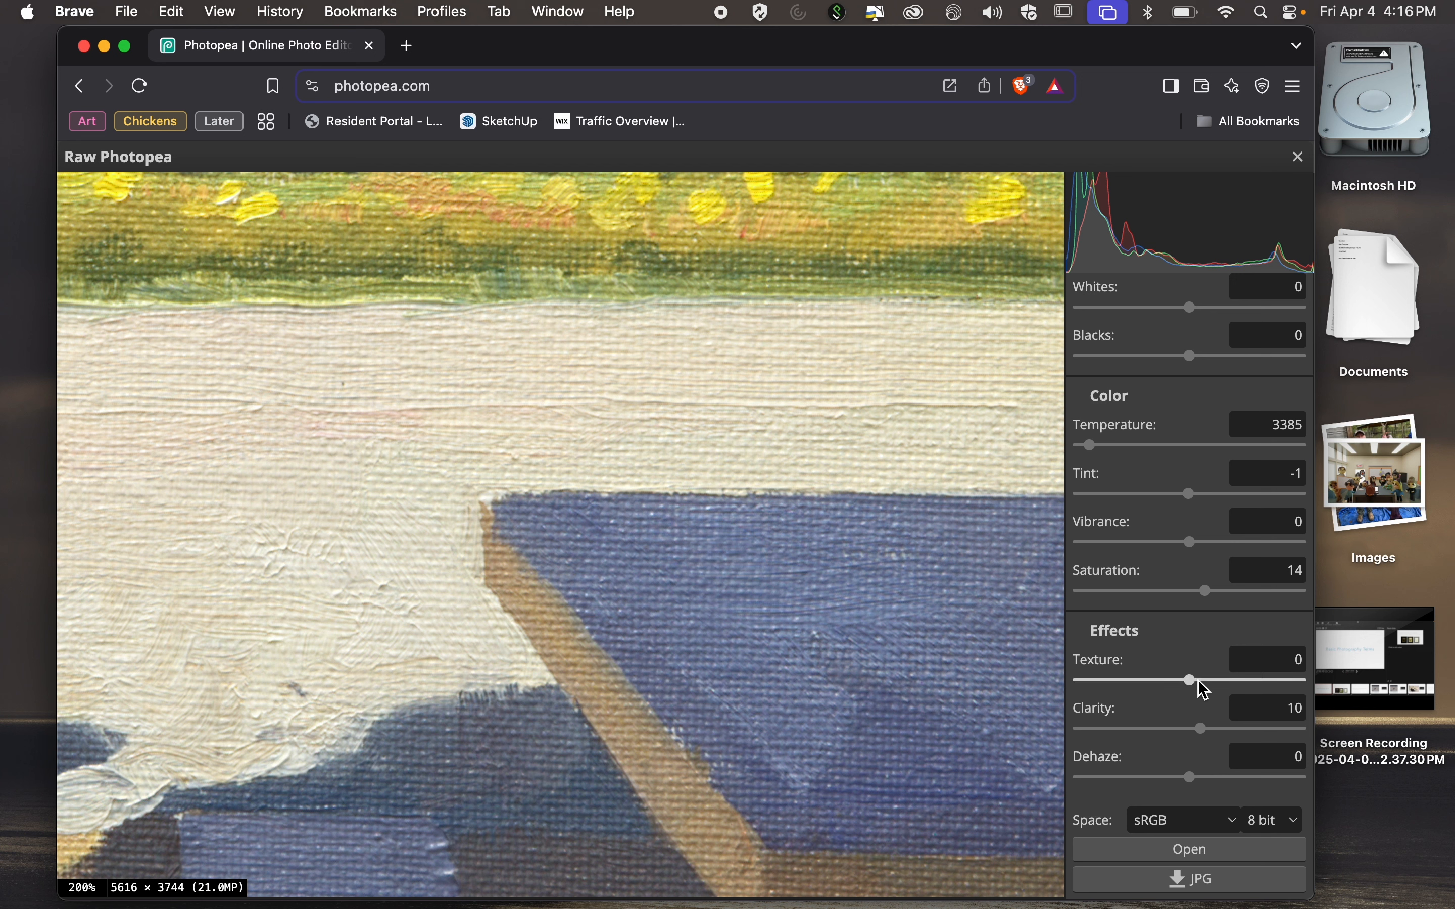
drag(1204, 691, 1233, 689)
click(1289, 688)
drag(1205, 691, 1302, 690)
click(1204, 690)
Widen the browser window, try a stronger texture on the raw photo and reset texture to 0.
drag(1319, 884, 1453, 896)
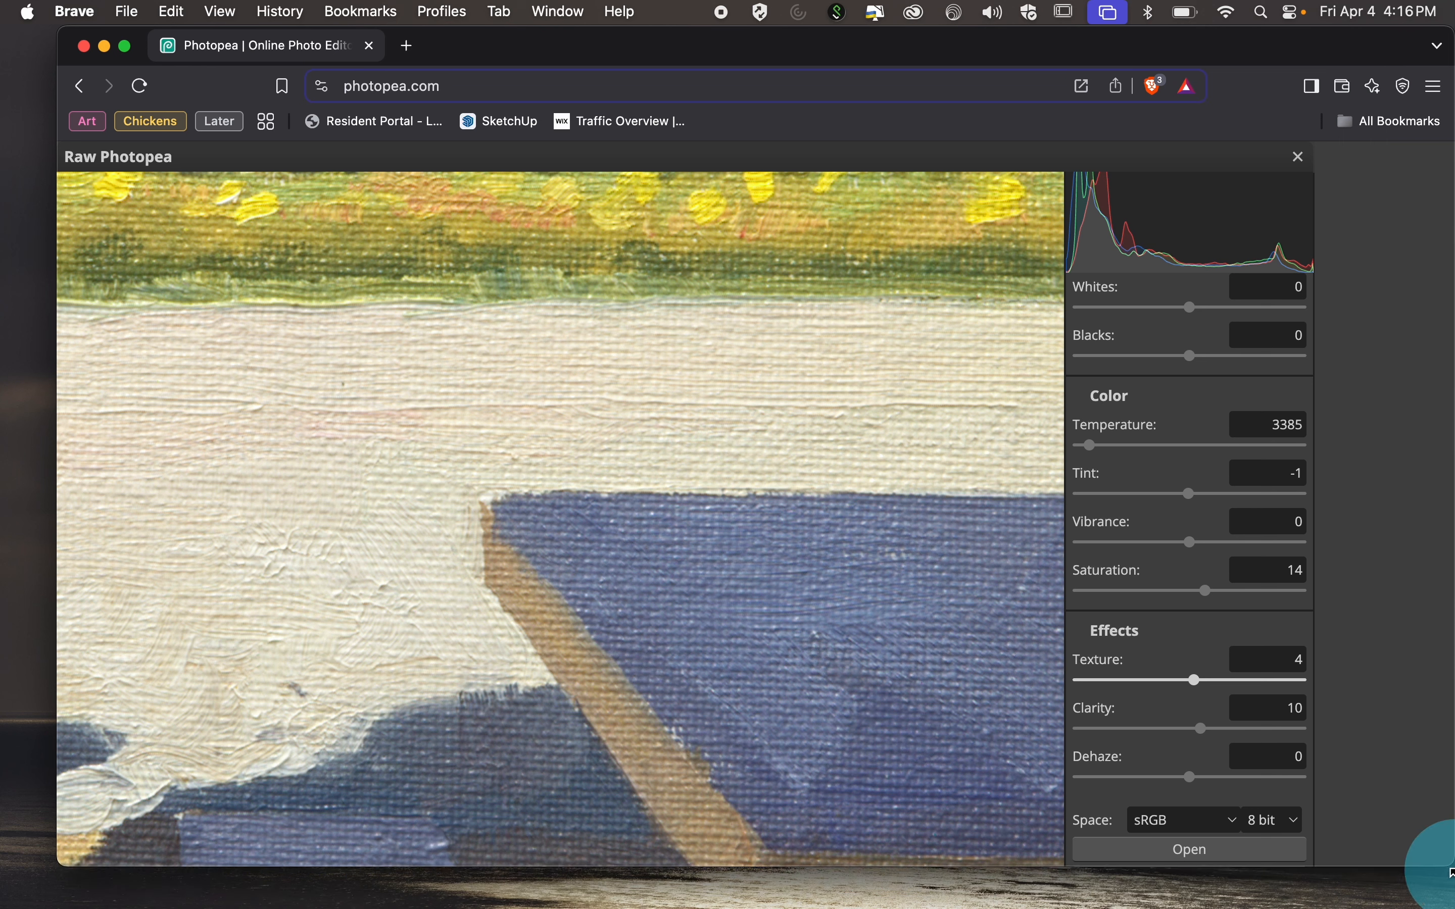
drag(1193, 683, 1273, 678)
click(1296, 652)
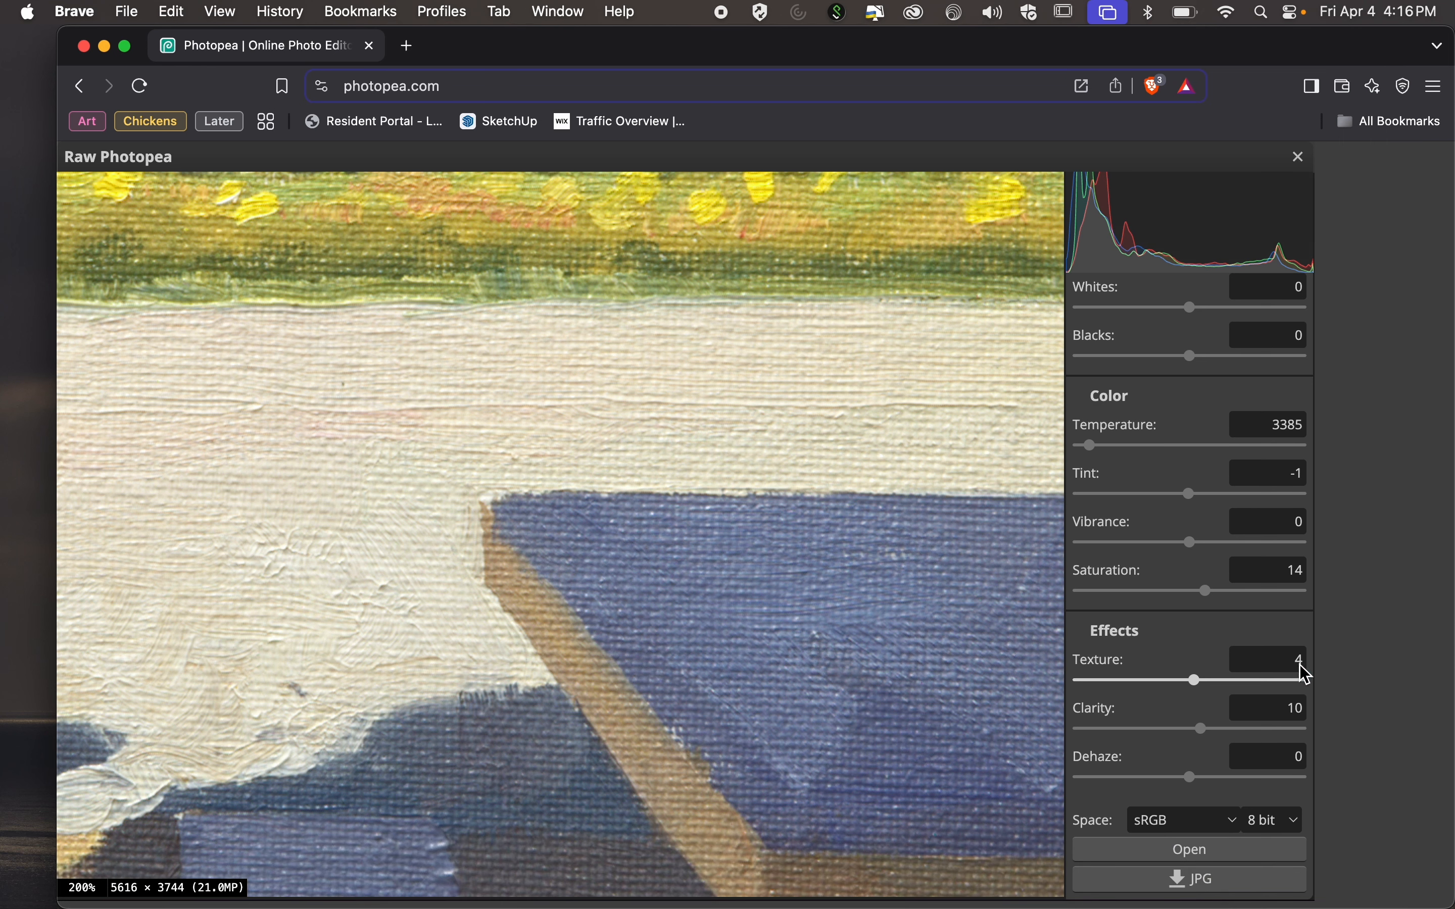
click(1300, 664)
key(ctrl)
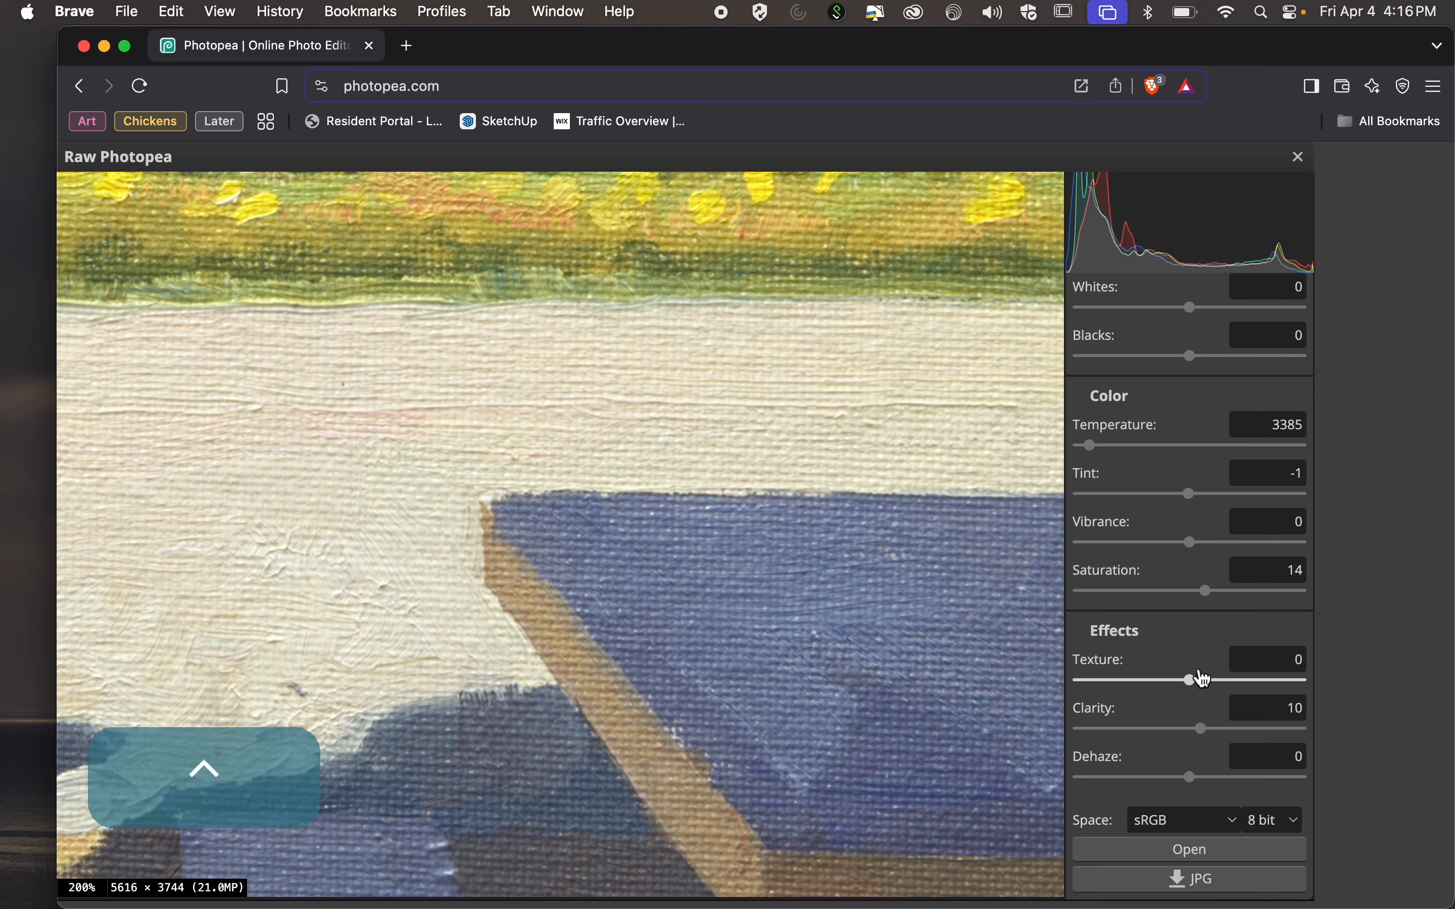
click(1256, 667)
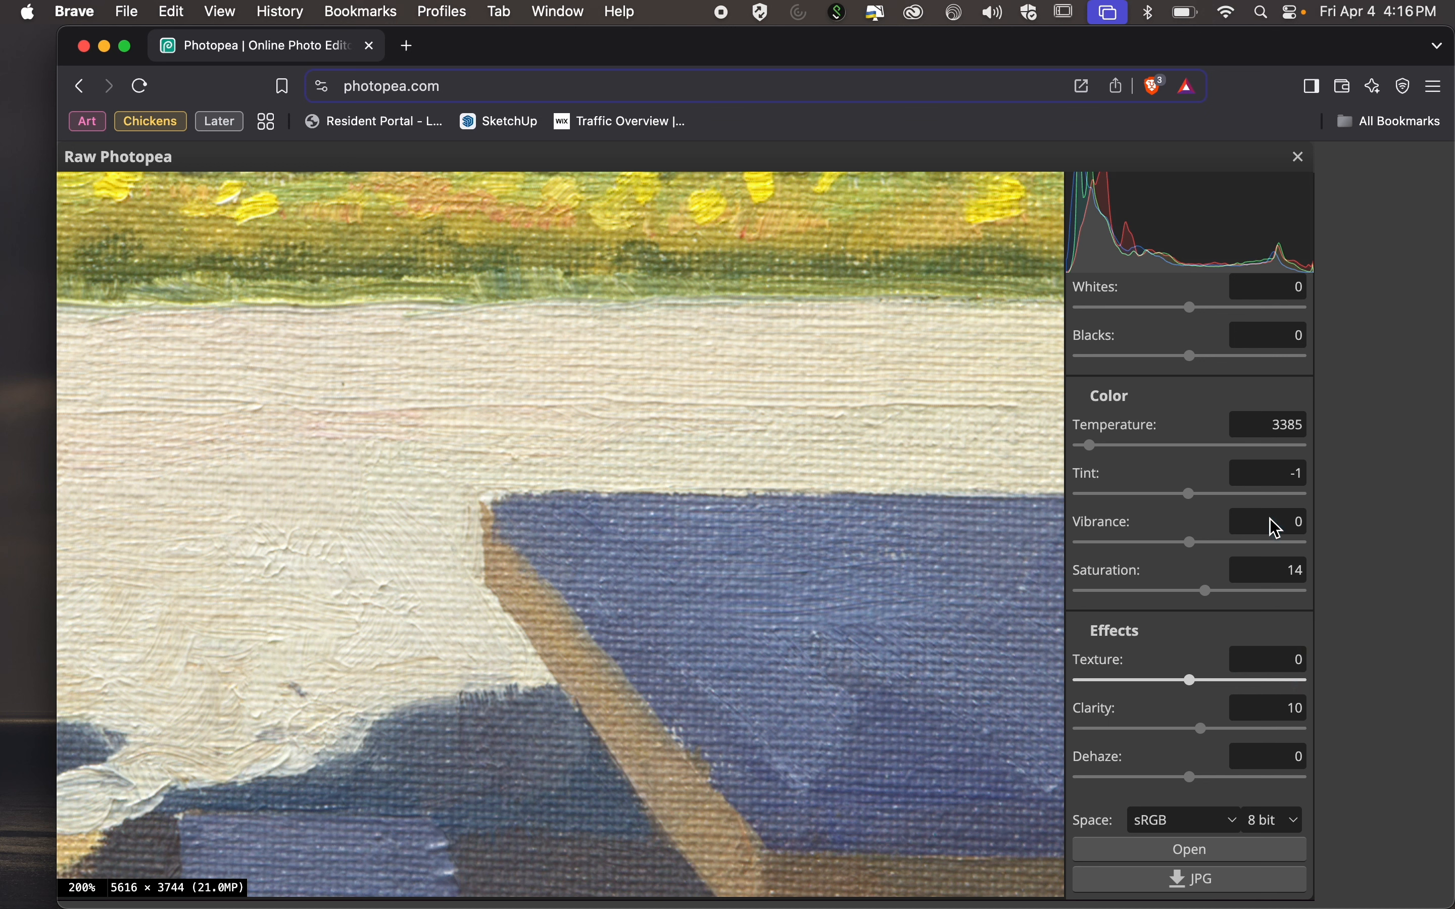
Set the raw photo's tint to 10 and reposition the browser window so the adjustment controls are fully reachable.
click(1192, 493)
key(super+Tab)
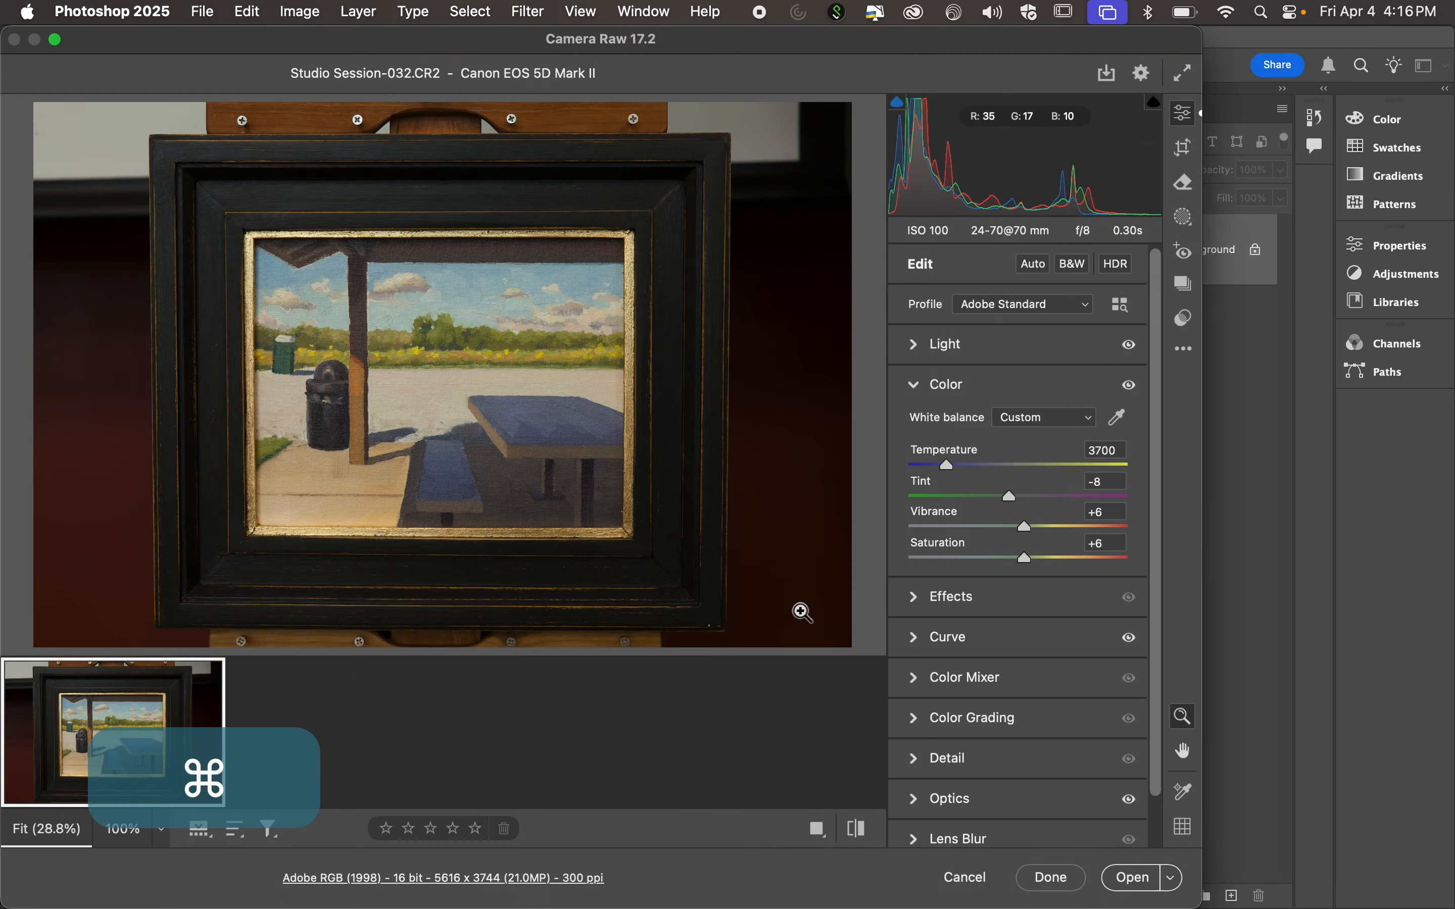
key(super+Tab)
drag(762, 62, 719, 61)
Try texture values of 98 and 8 on the raw photo.
click(1388, 669)
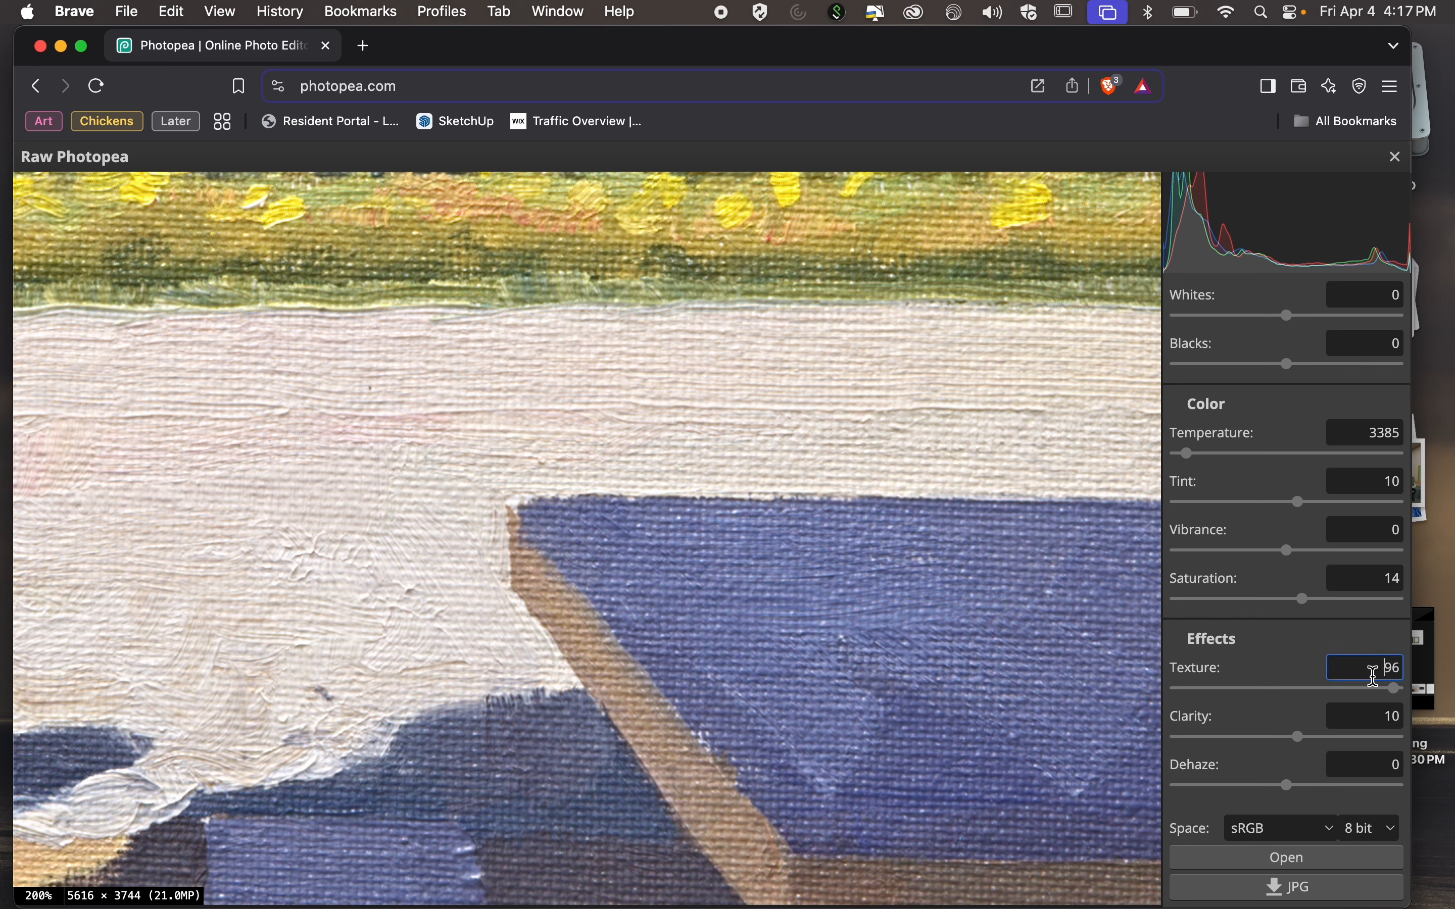
click(1394, 688)
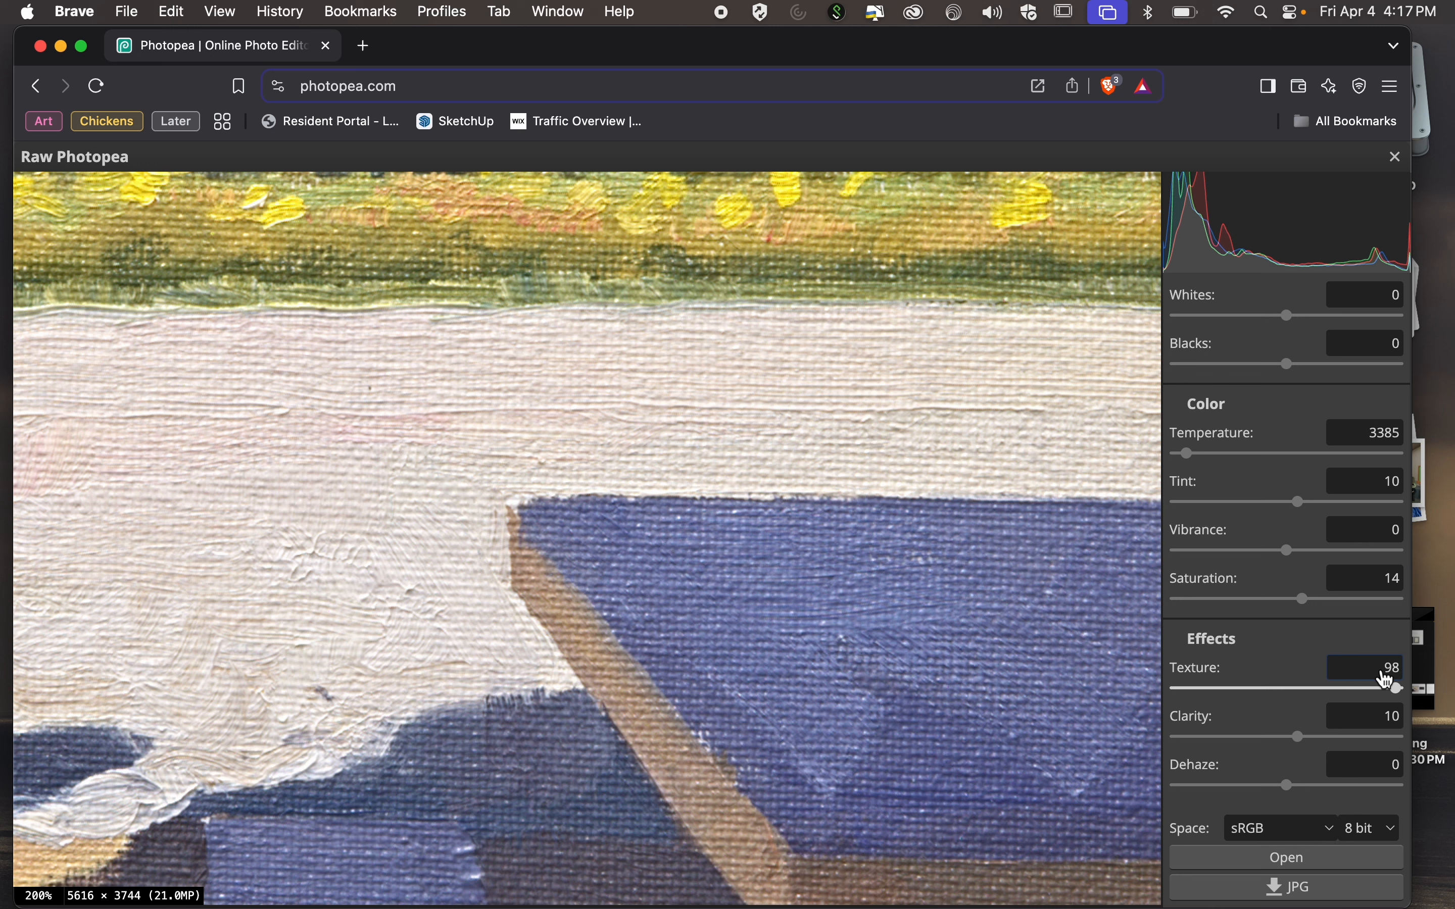
click(1381, 667)
text(8)
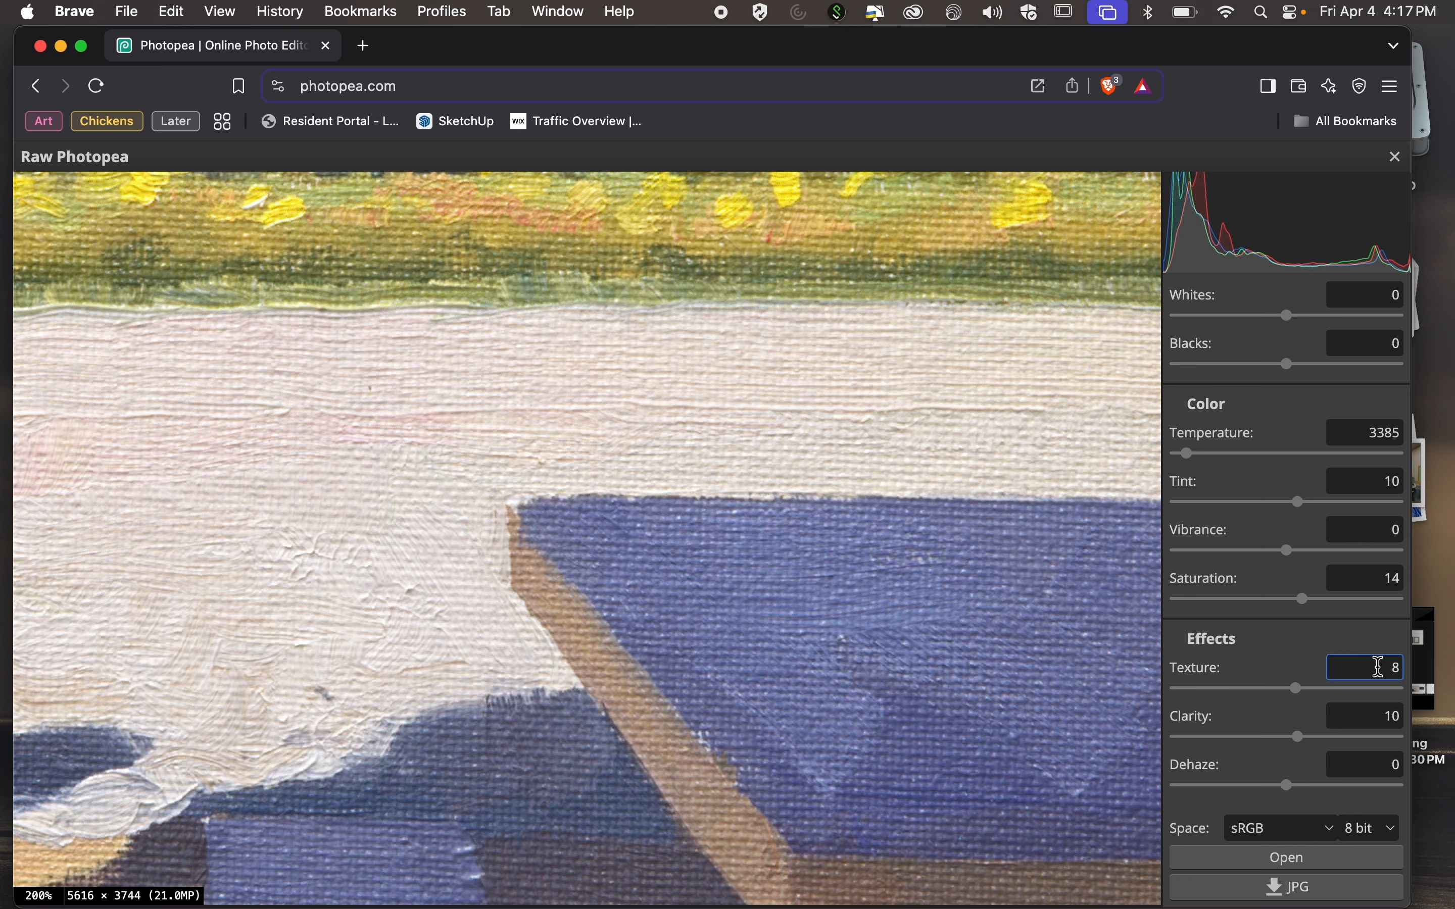
click(1297, 691)
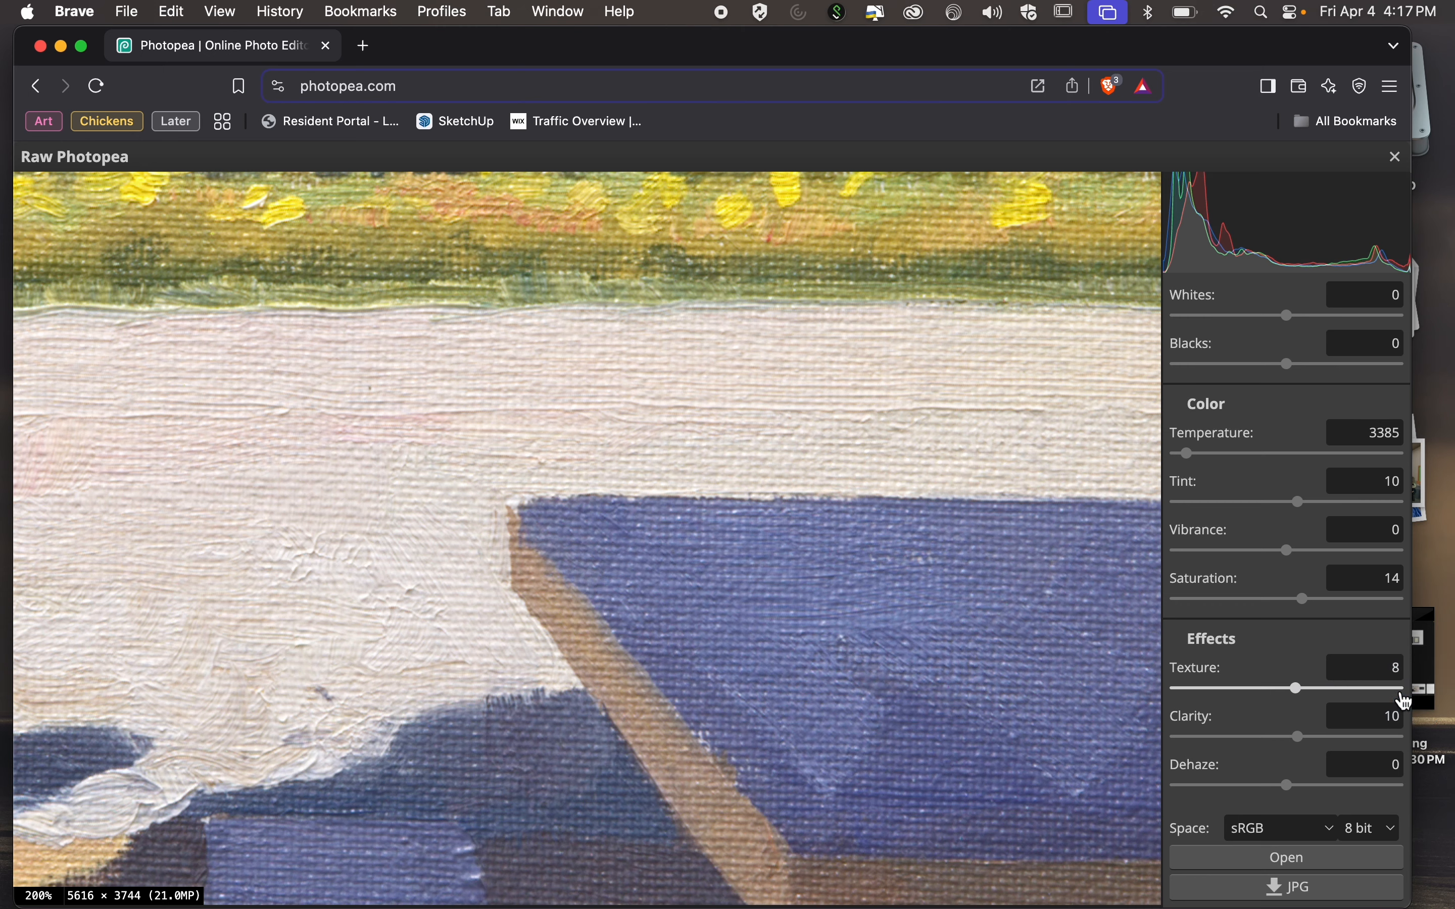
key(Right)
Switch to Camera Raw and raise the photo's Texture effect to +100 with the blue table viewed at 200%.
key(ctrl+Right)
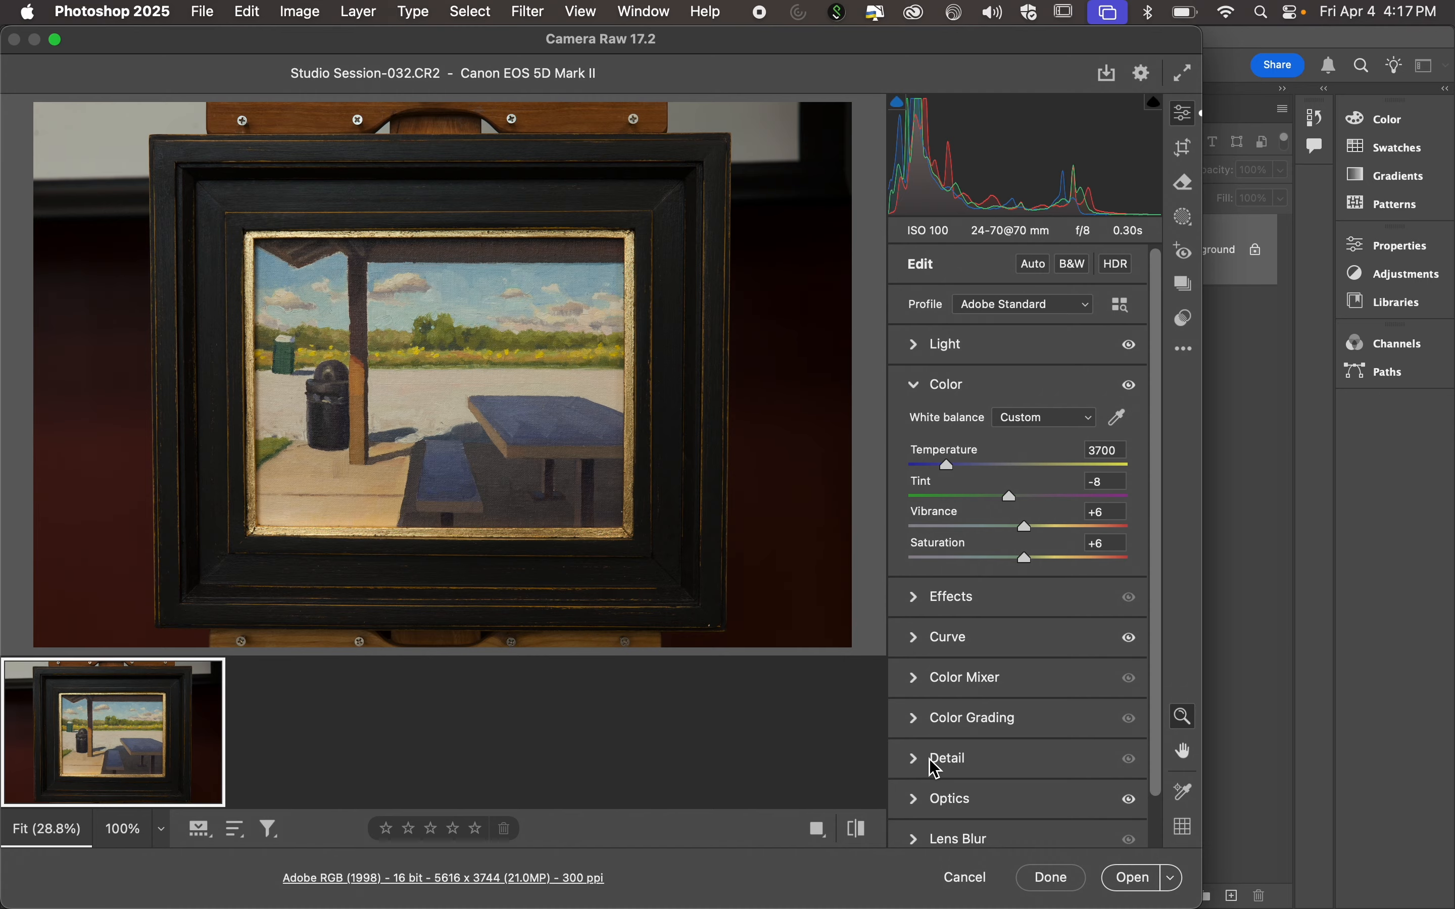
click(912, 604)
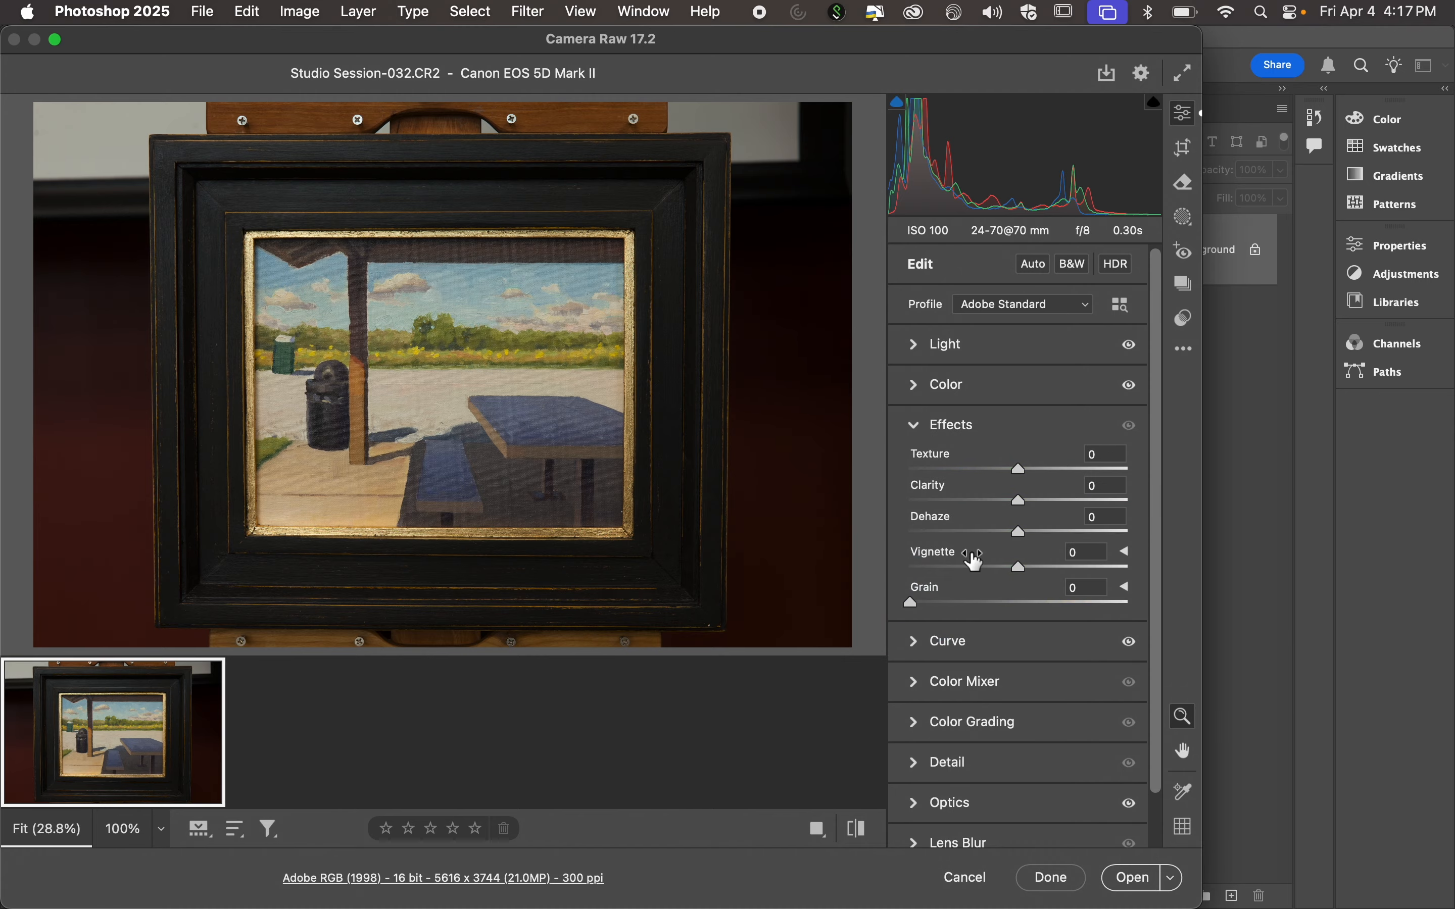
key(super+equal)
key(super+equal)
key(super+equal)
key(super+equal)
key(super+equal)
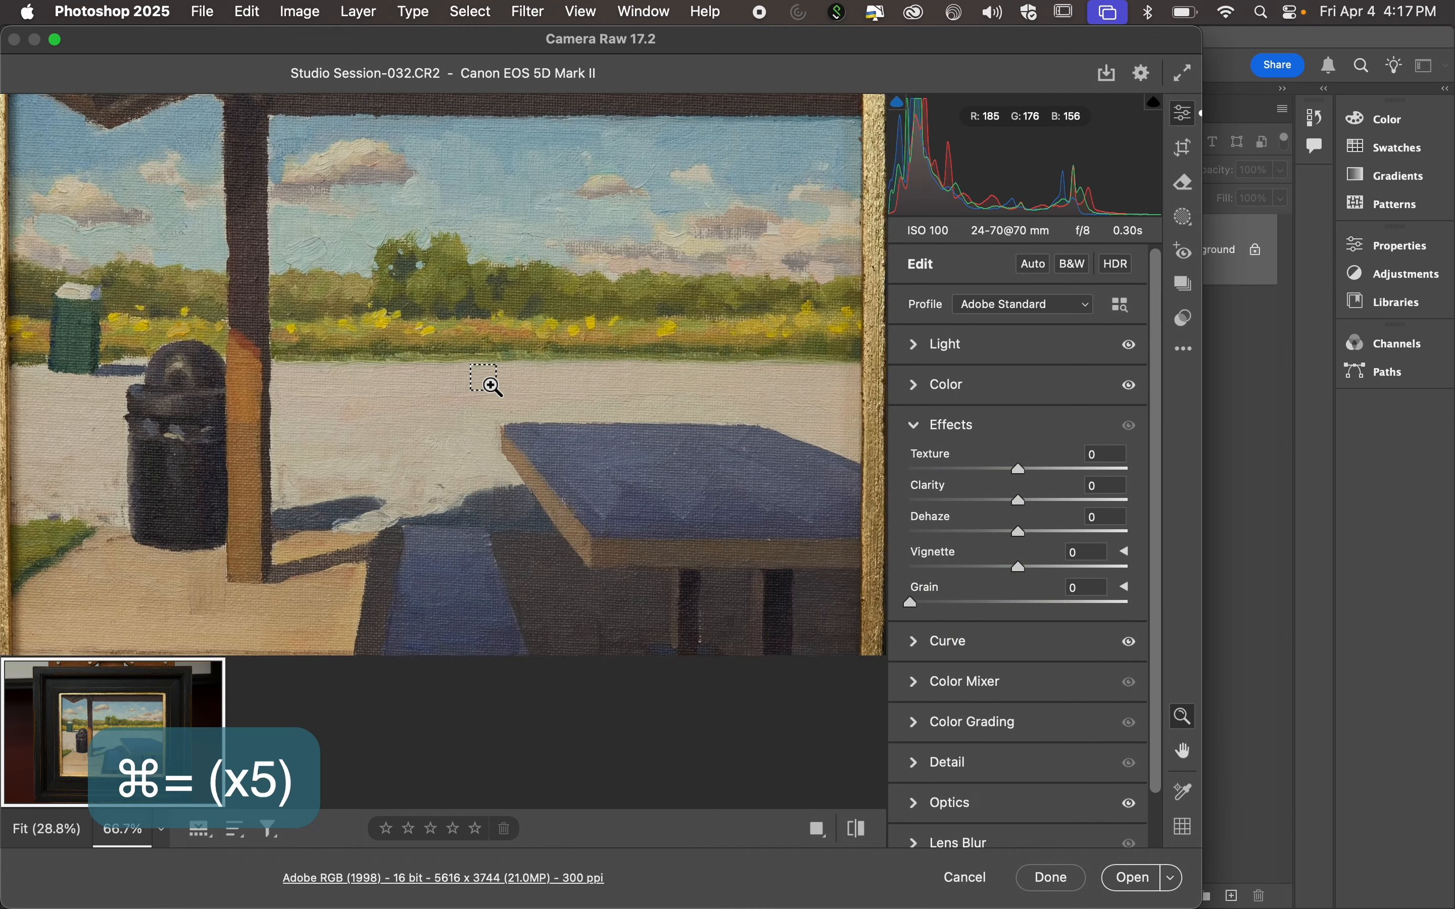
key(super+equal)
key(super+equal)
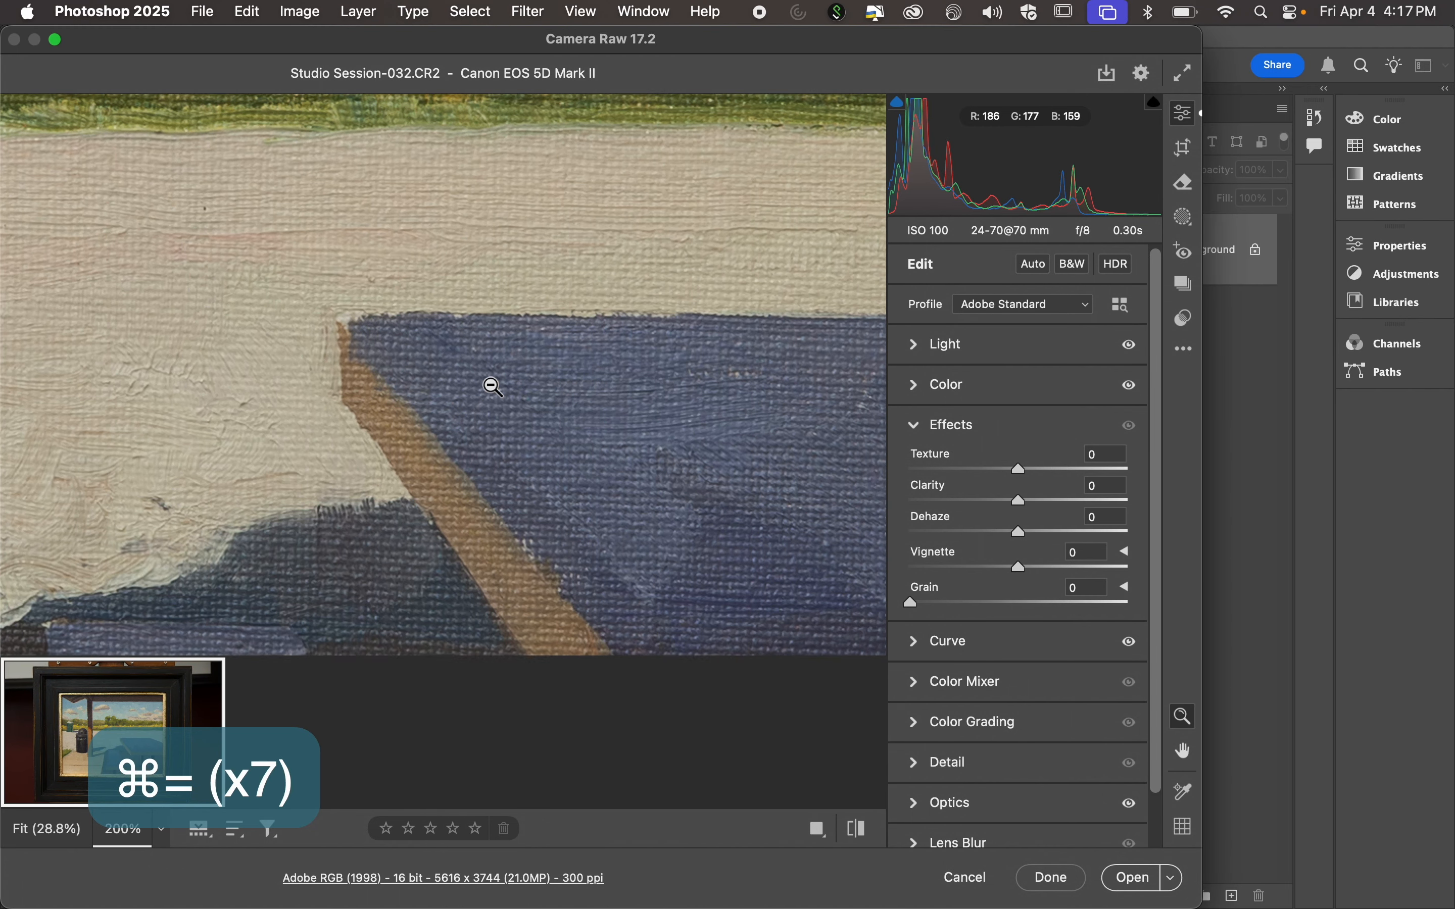
click(1023, 471)
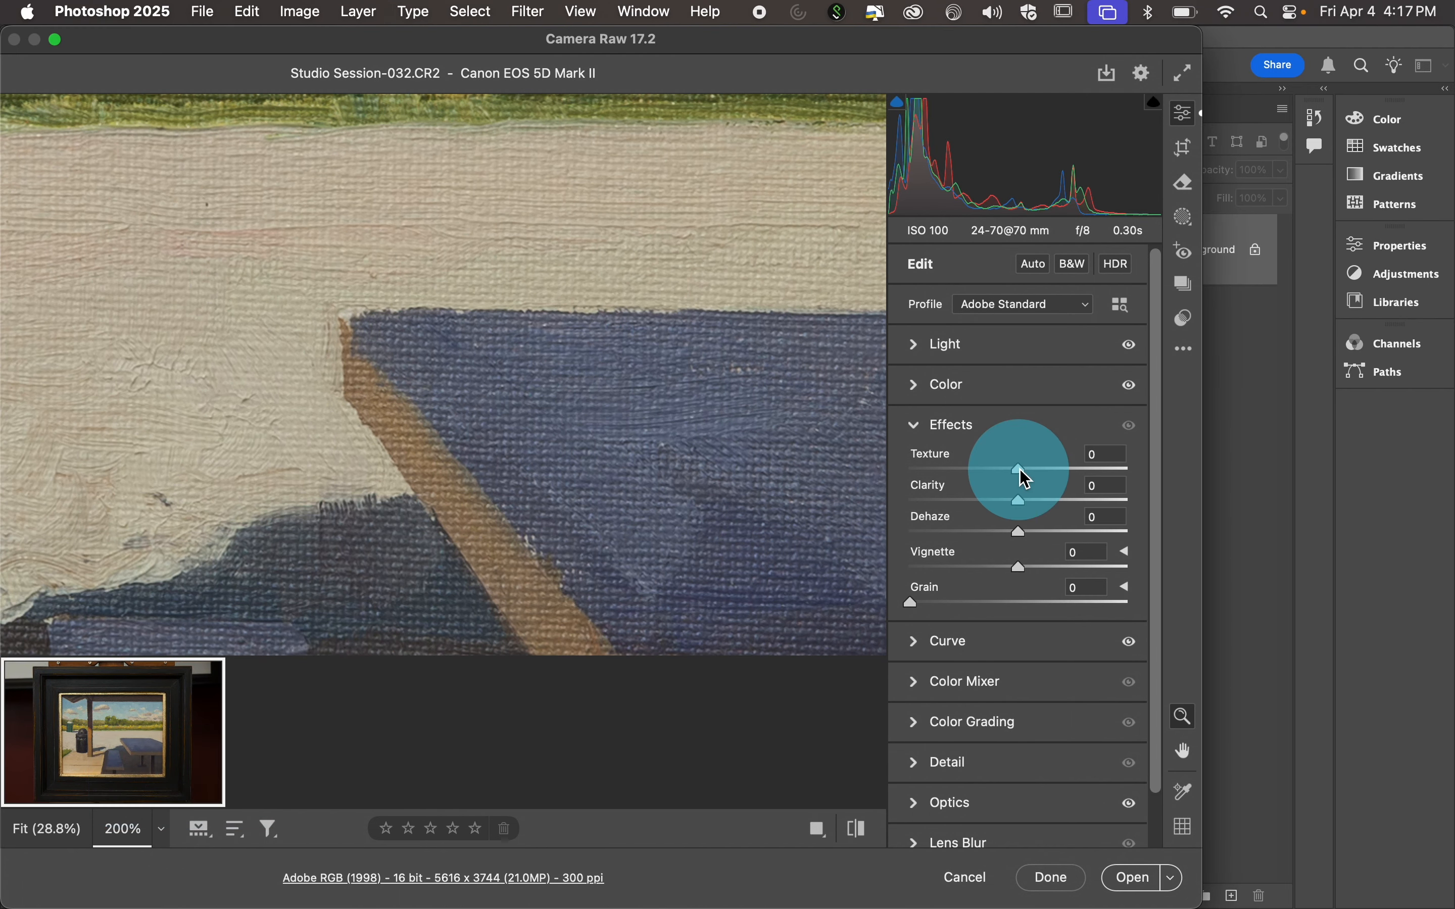
drag(1025, 478, 1193, 472)
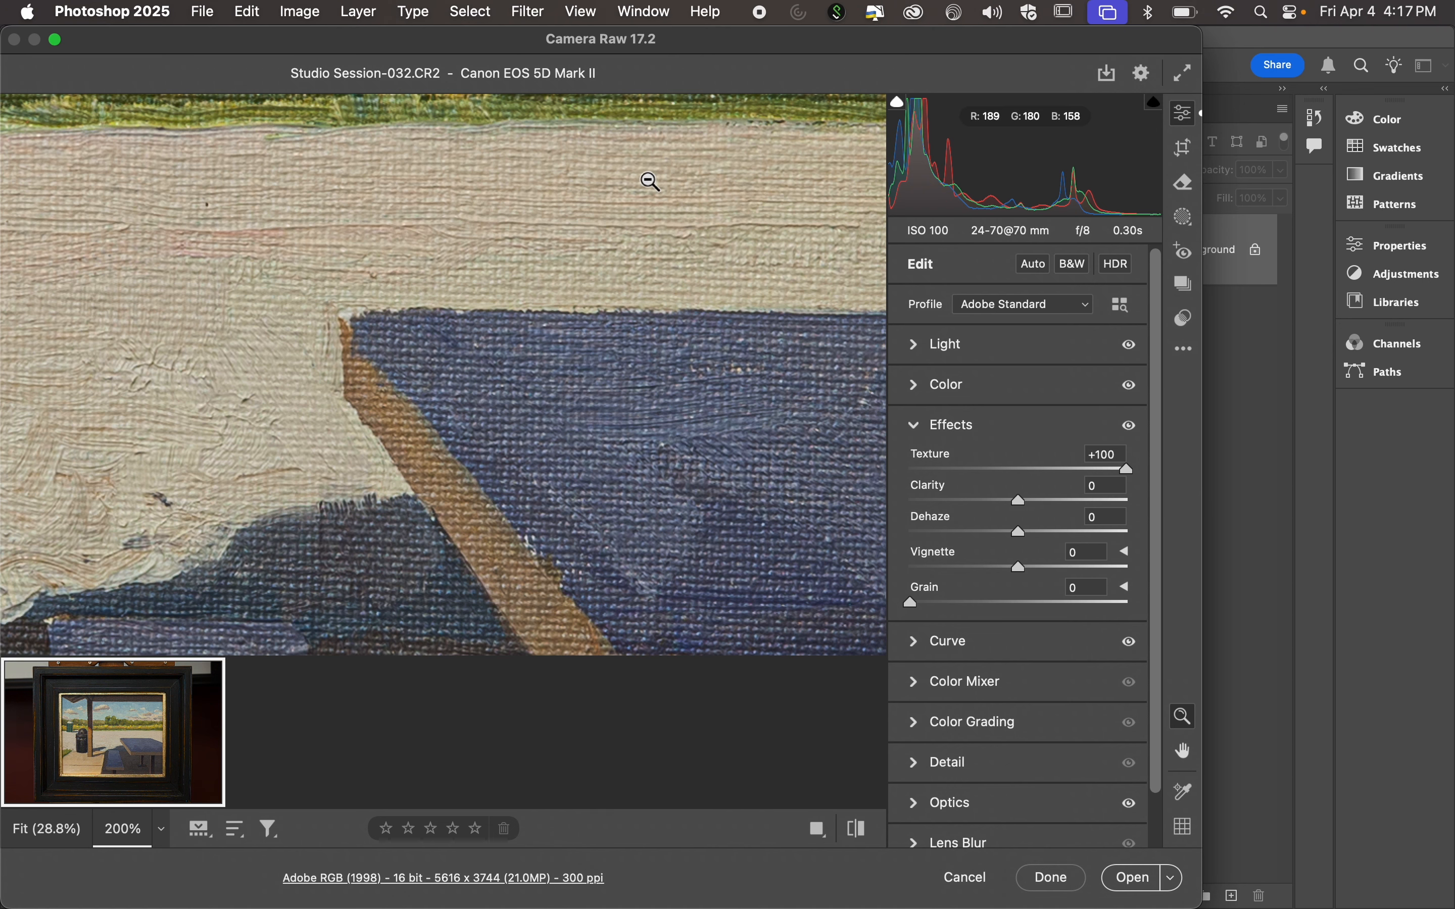
Sweep Camera Raw's Texture back up to +100 on the painted tree line and examine the whole painting at 50%.
scroll(644, 177, up, 5)
scroll(645, 177, left, 3)
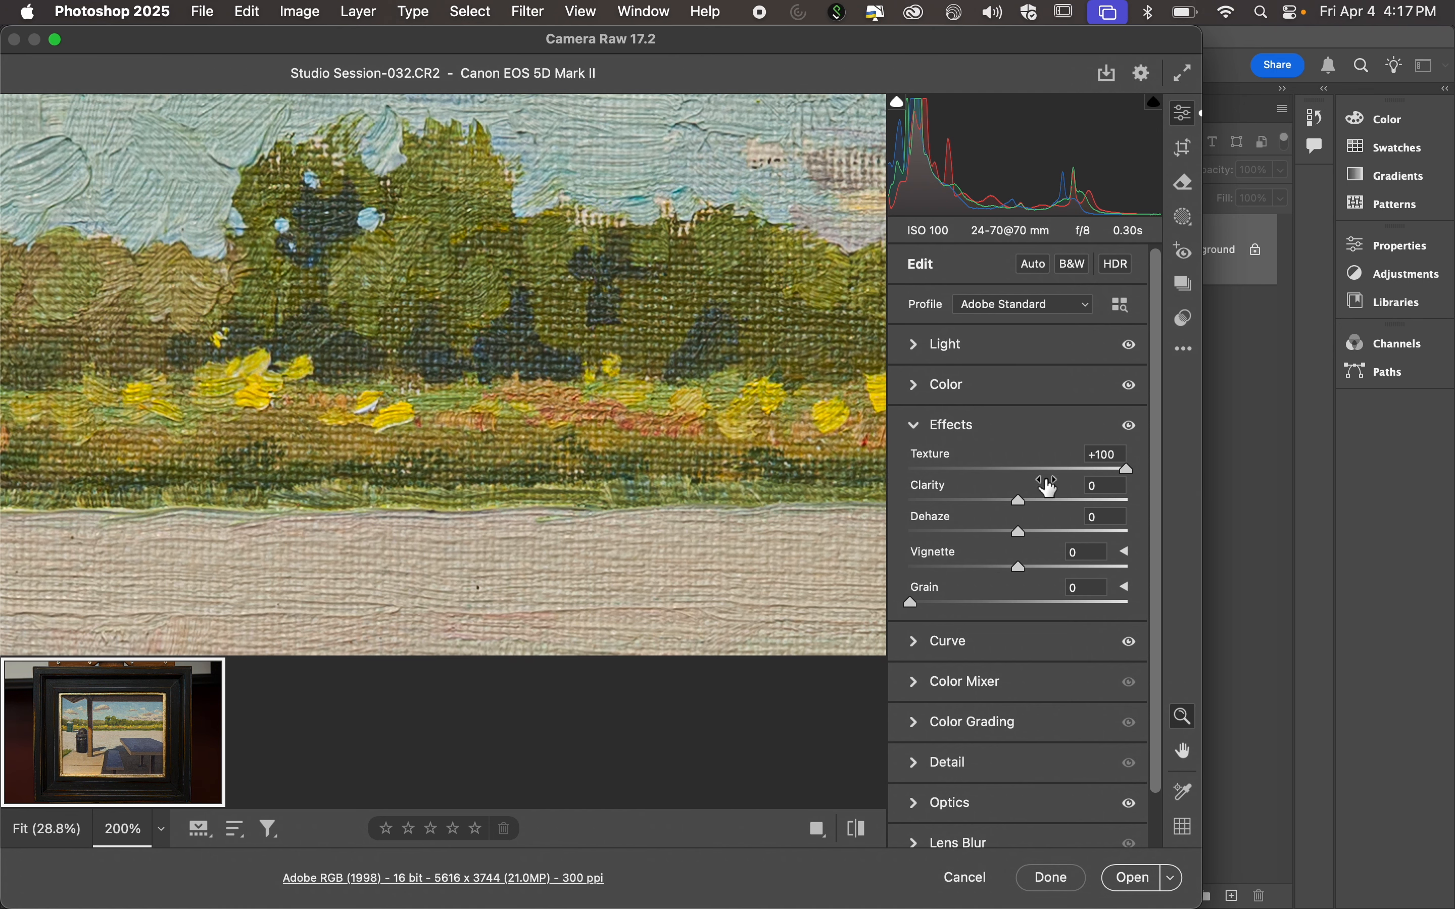
click(1027, 471)
drag(1032, 475, 1157, 473)
key(super+minus)
key(super+minus)
key(super+minus)
key(super+minus)
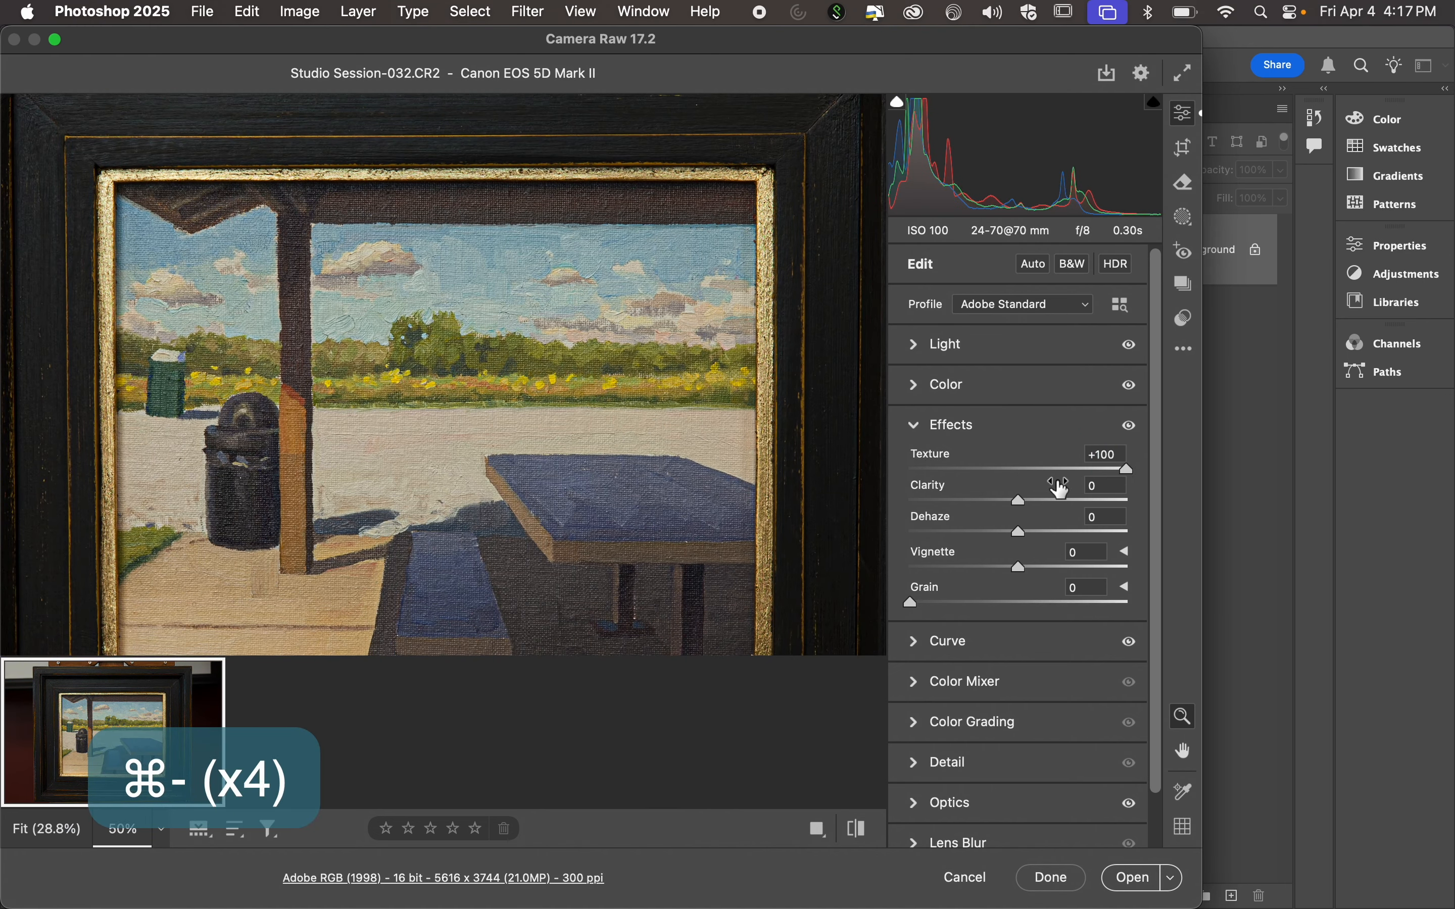
Set Camera Raw's Clarity to +100 and Dehaze to +14.
drag(1043, 489, 1235, 508)
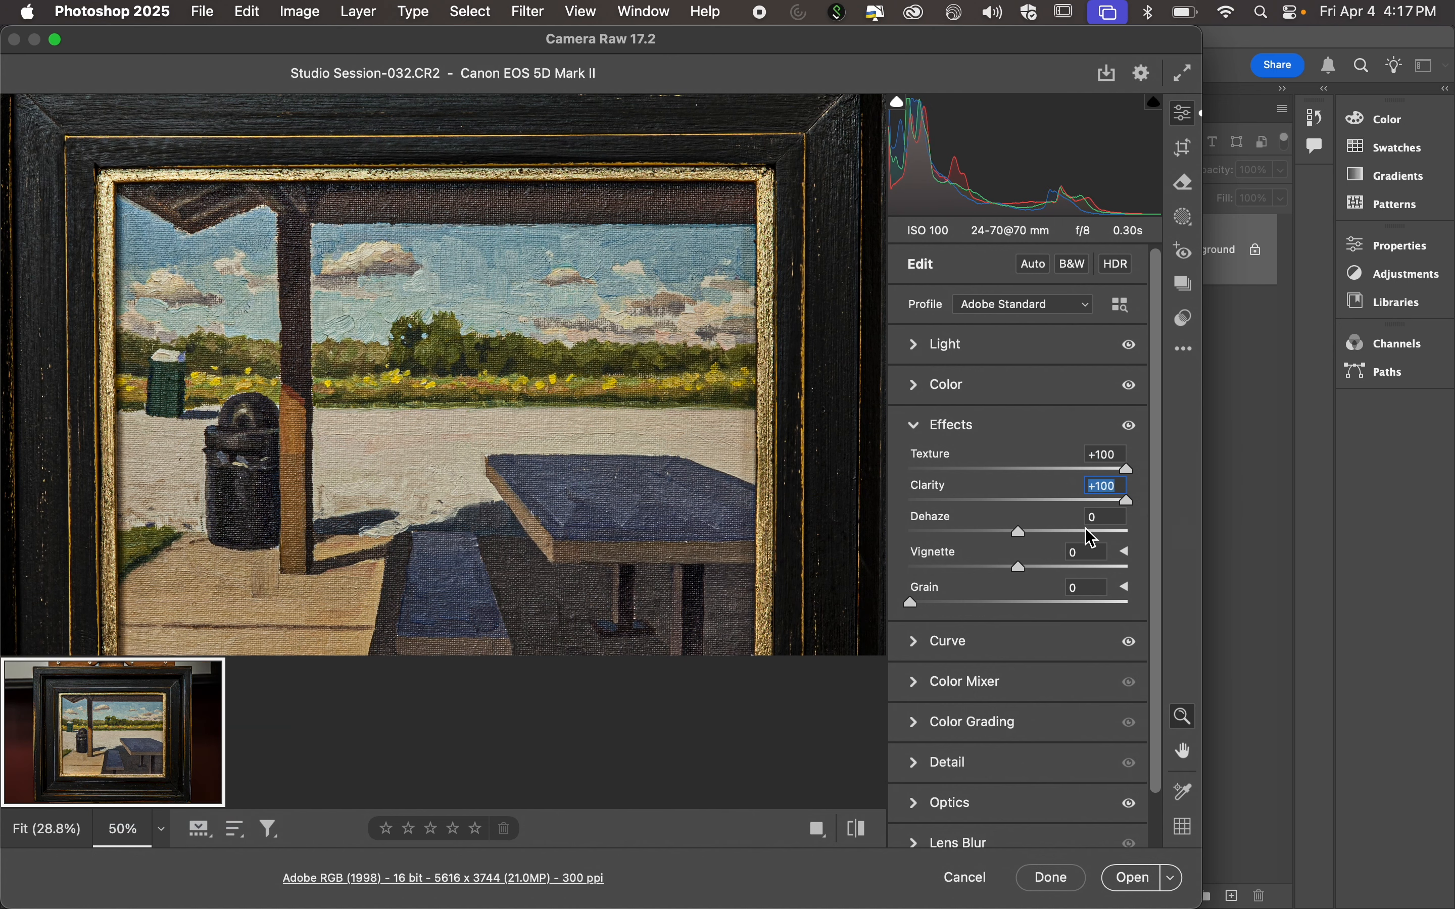
click(1062, 532)
drag(1059, 533, 1033, 535)
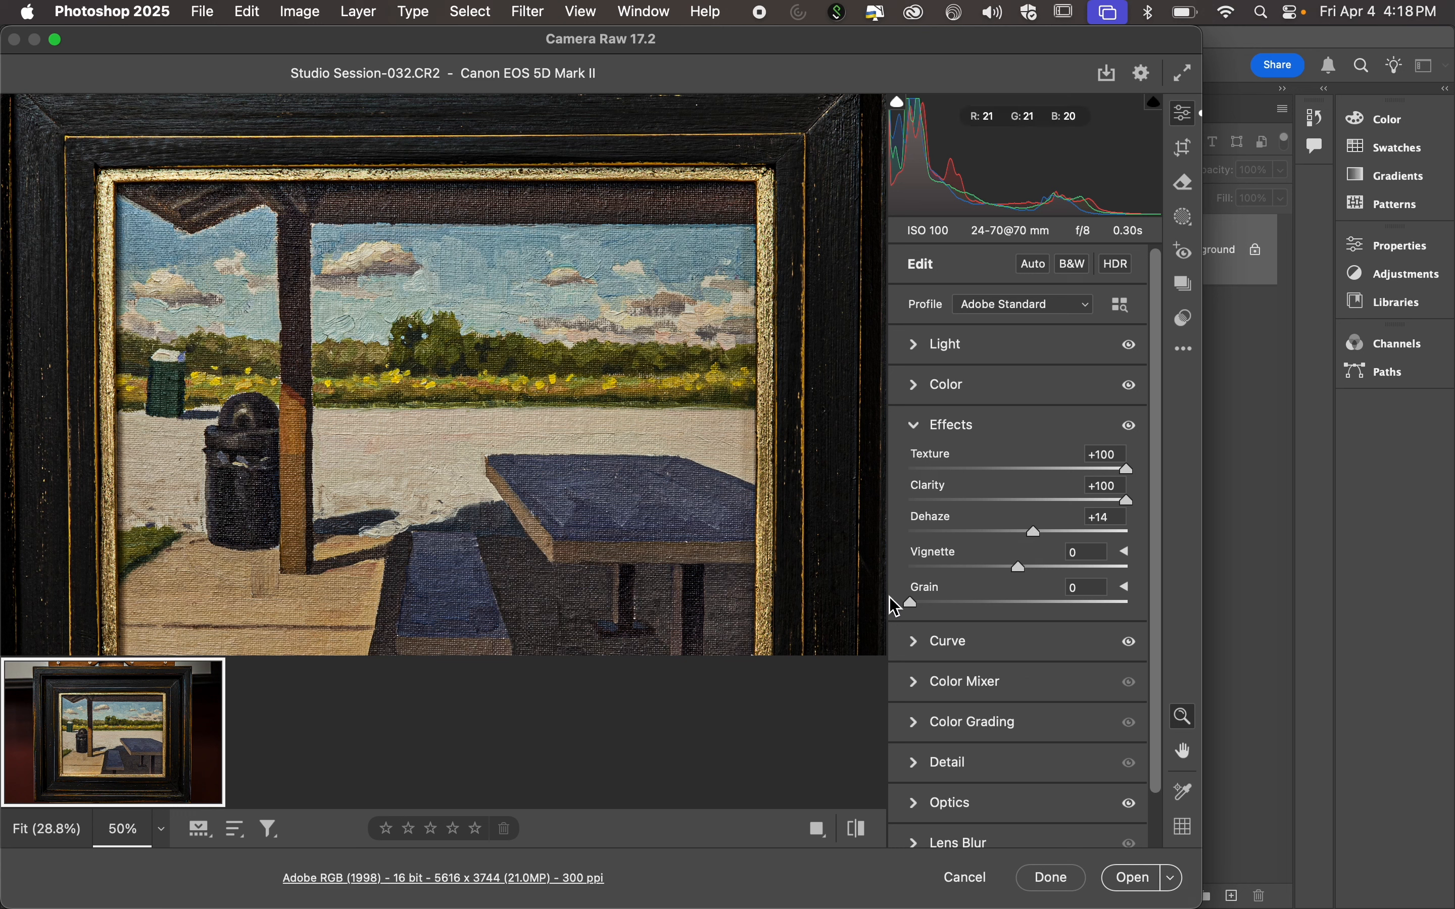
Dismiss Camera Raw, discarding all its changes, and switch back to Photopea.
click(956, 879)
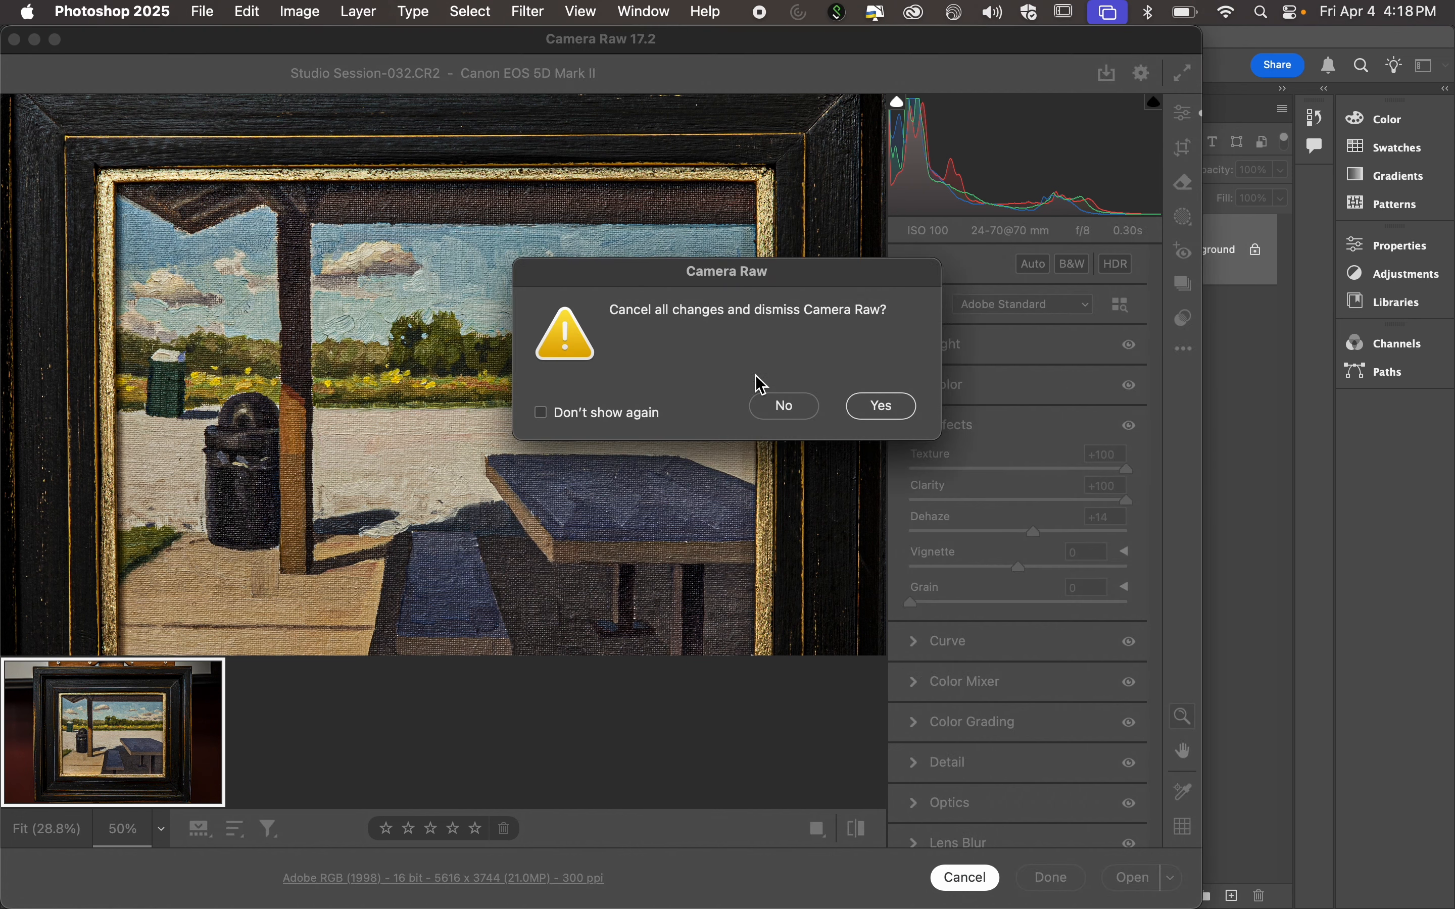
click(880, 409)
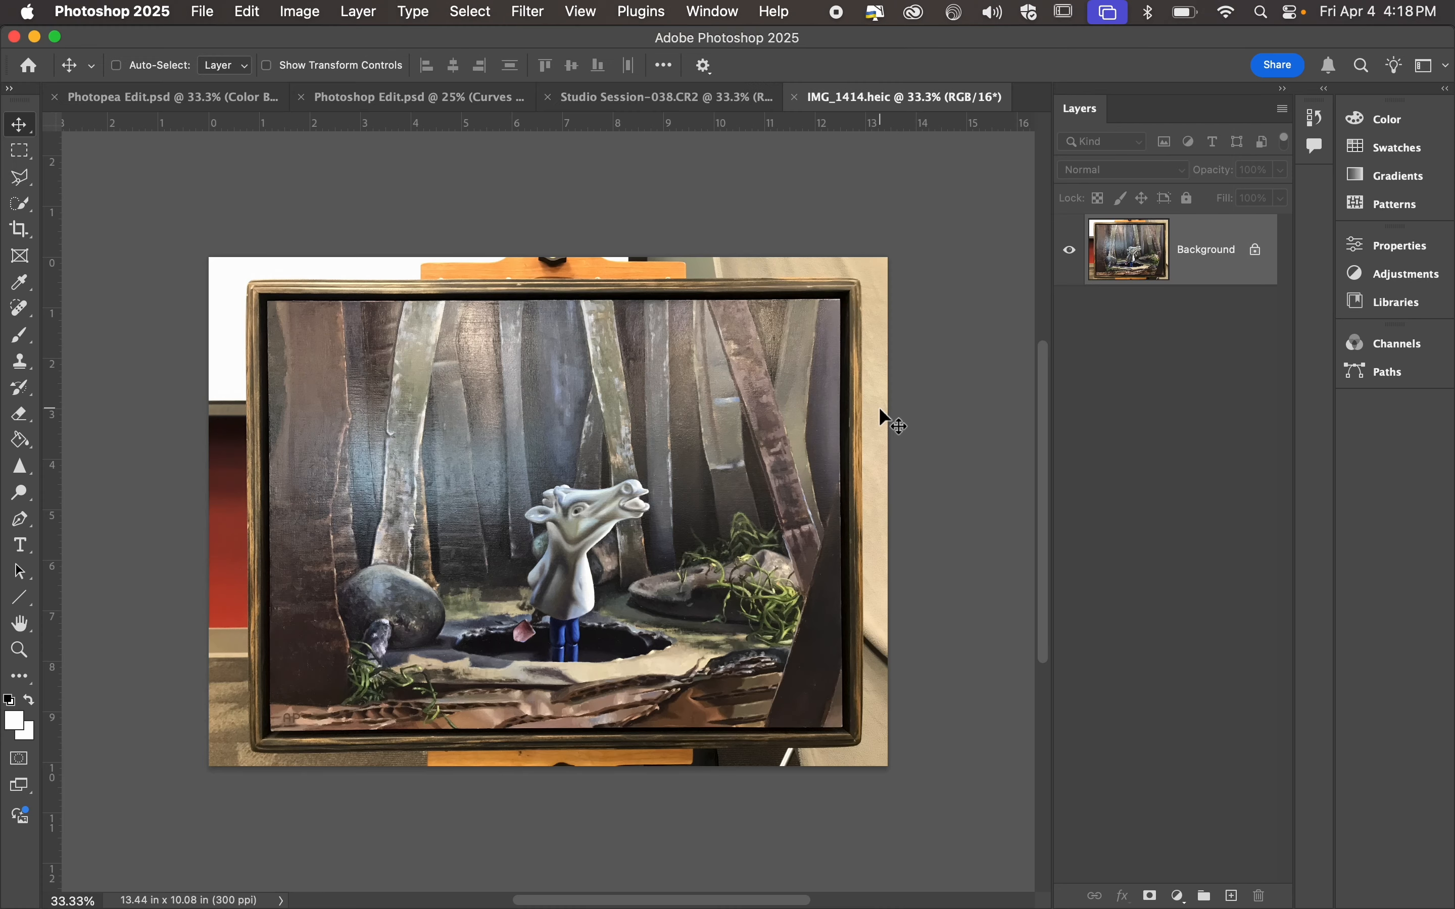
key(super+Tab)
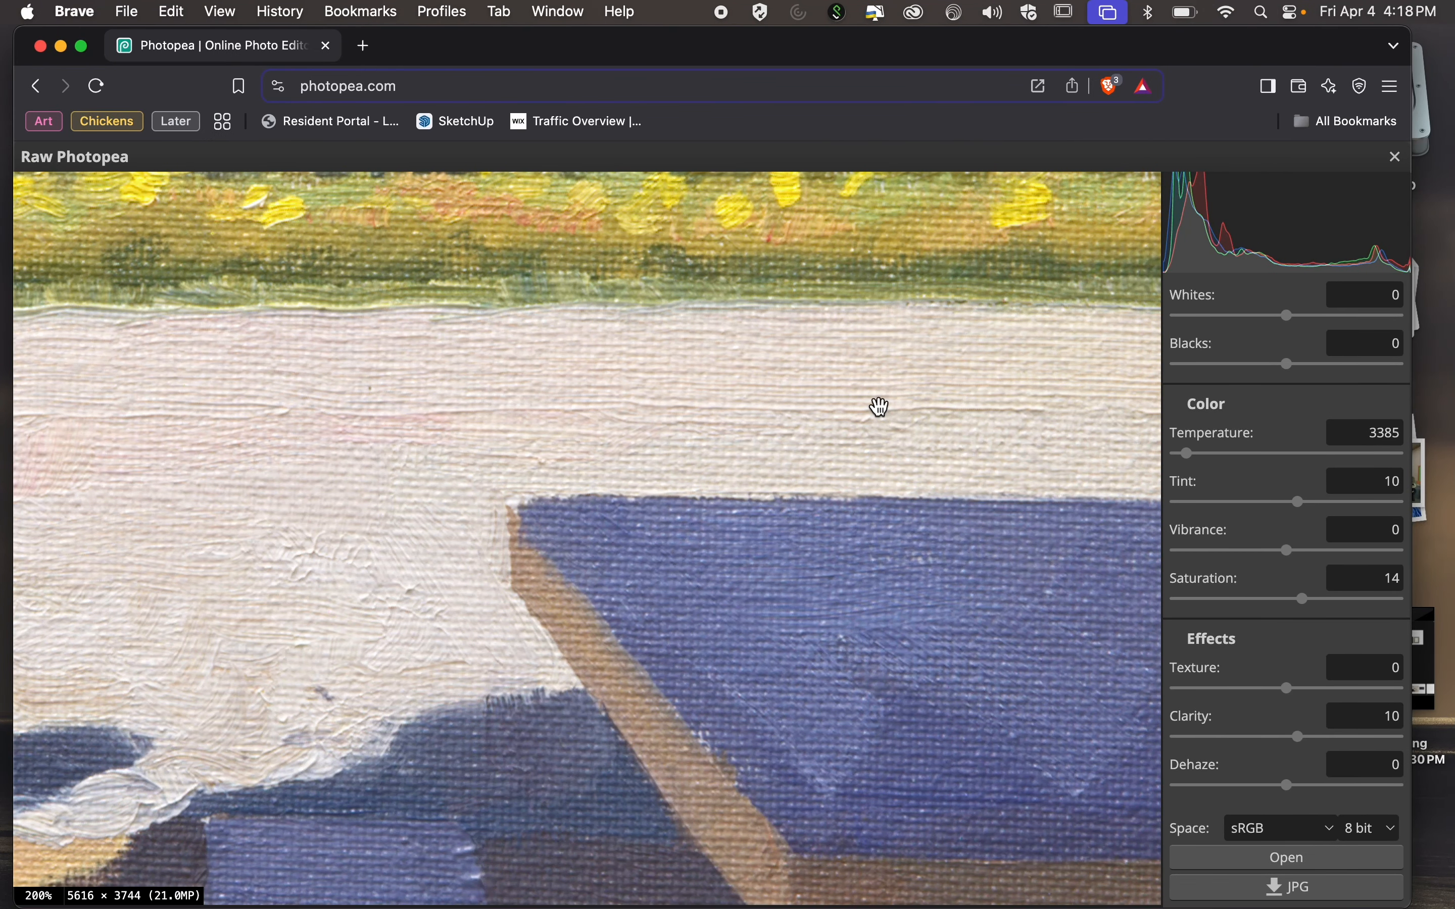
Set the raw photo's color temperature to 3383 with the painting viewed at 50%.
scroll(1319, 293, up, 5)
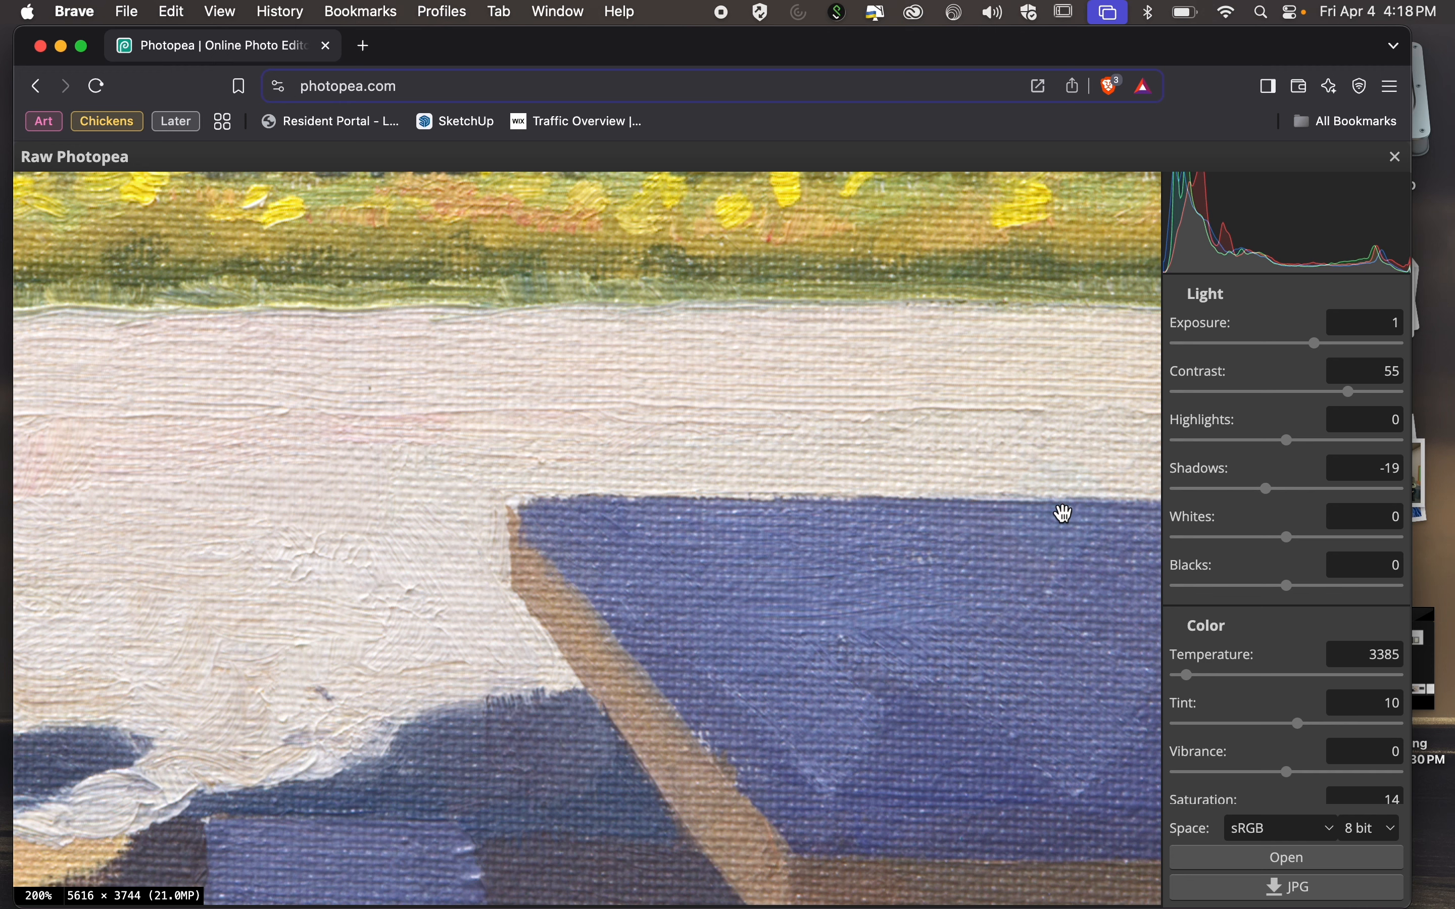
key(super+minus)
key(super+minus)
key(super+minus)
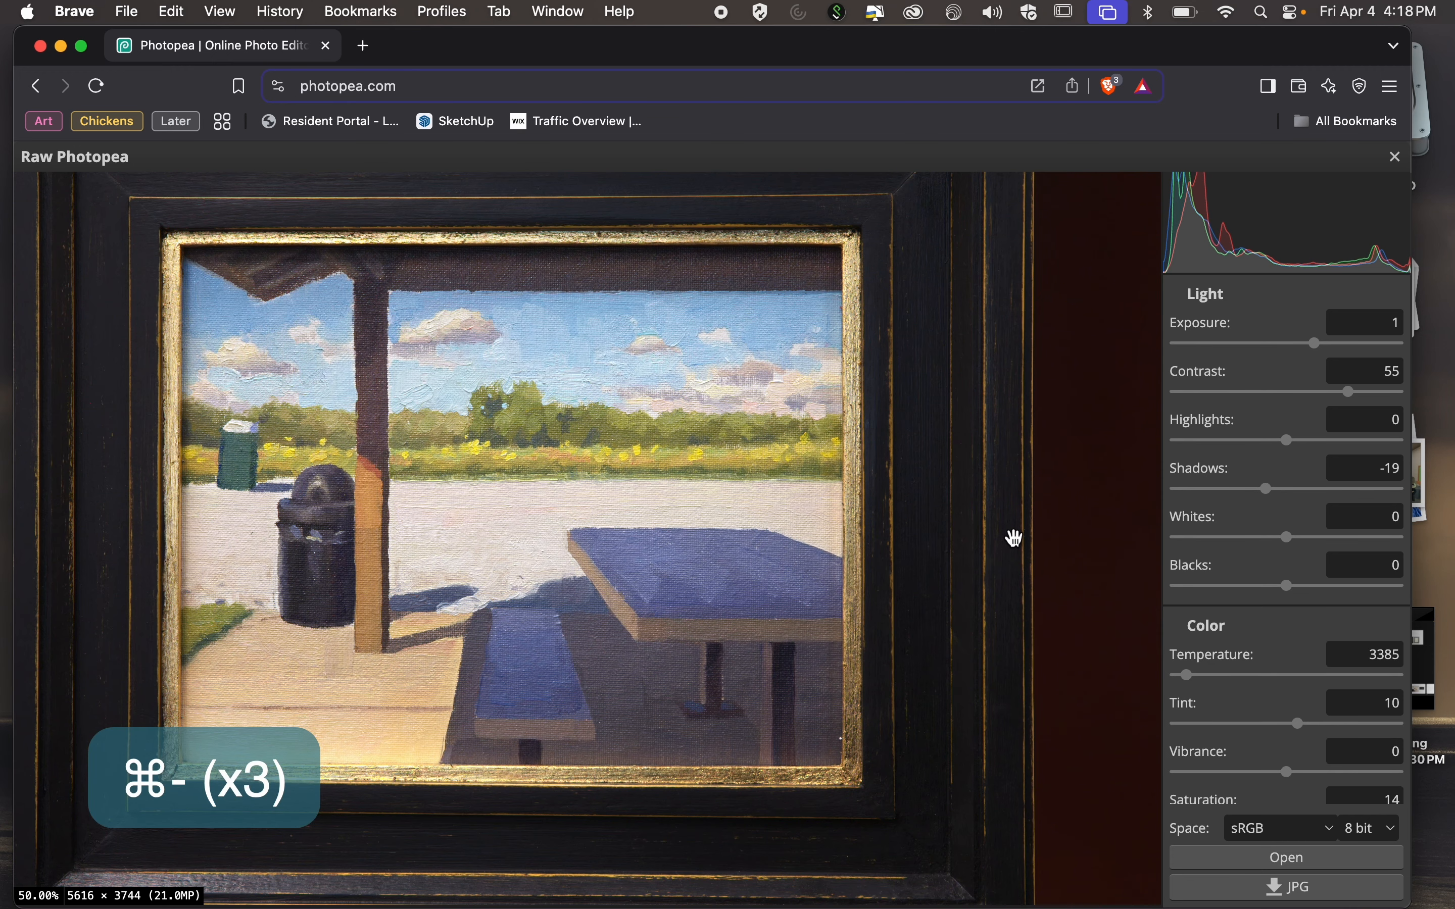
click(1350, 664)
key(Down)
key(Down)
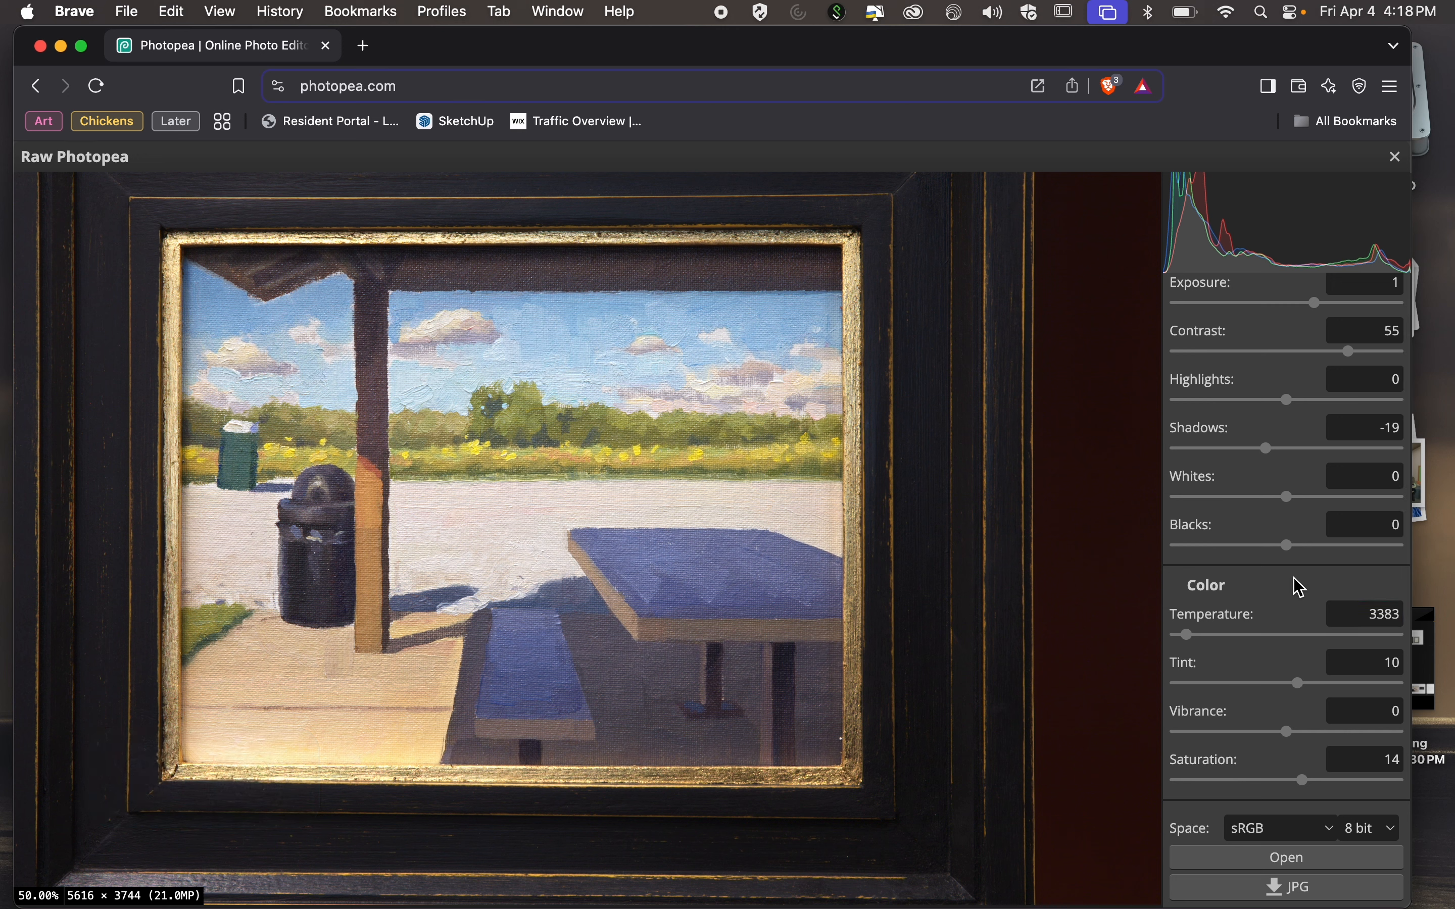
Open the developed raw photo as an 8-bit sRGB document in the editor and widen the browser window.
scroll(1301, 601, down, 4)
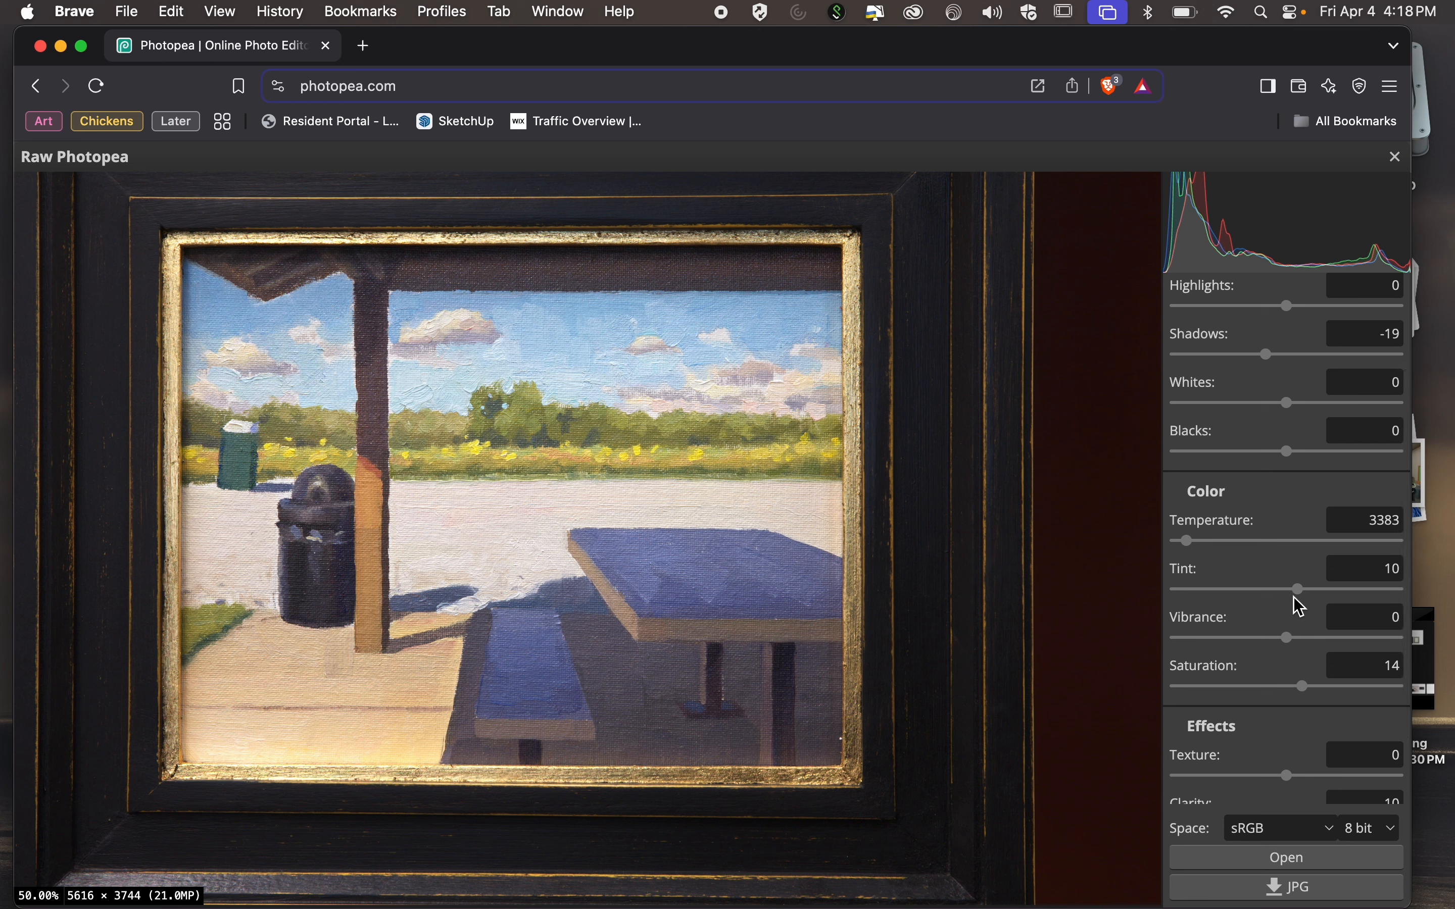
scroll(1299, 601, down, 4)
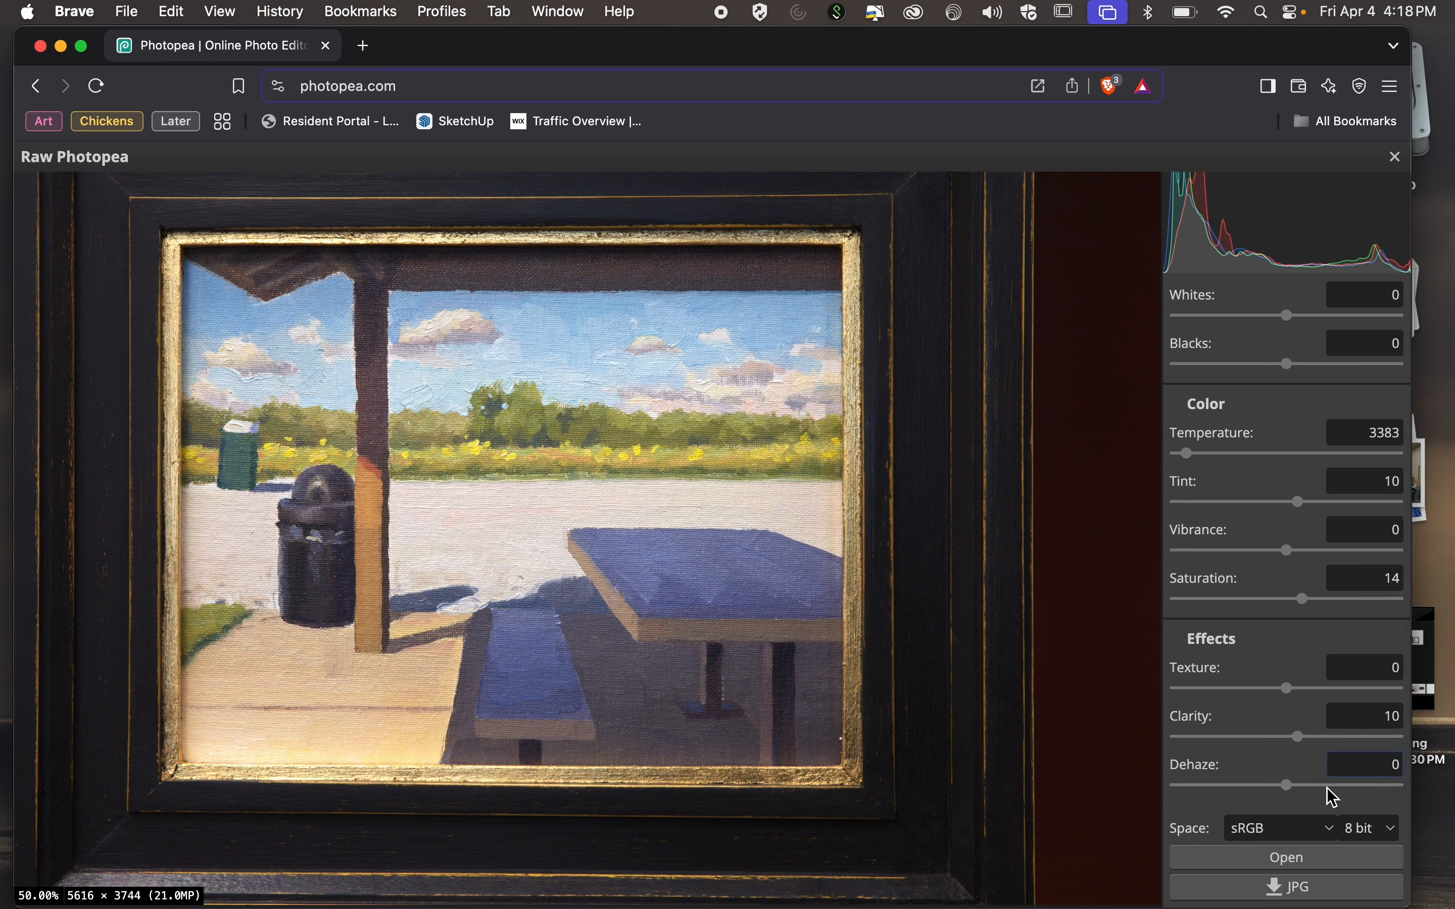
click(1313, 860)
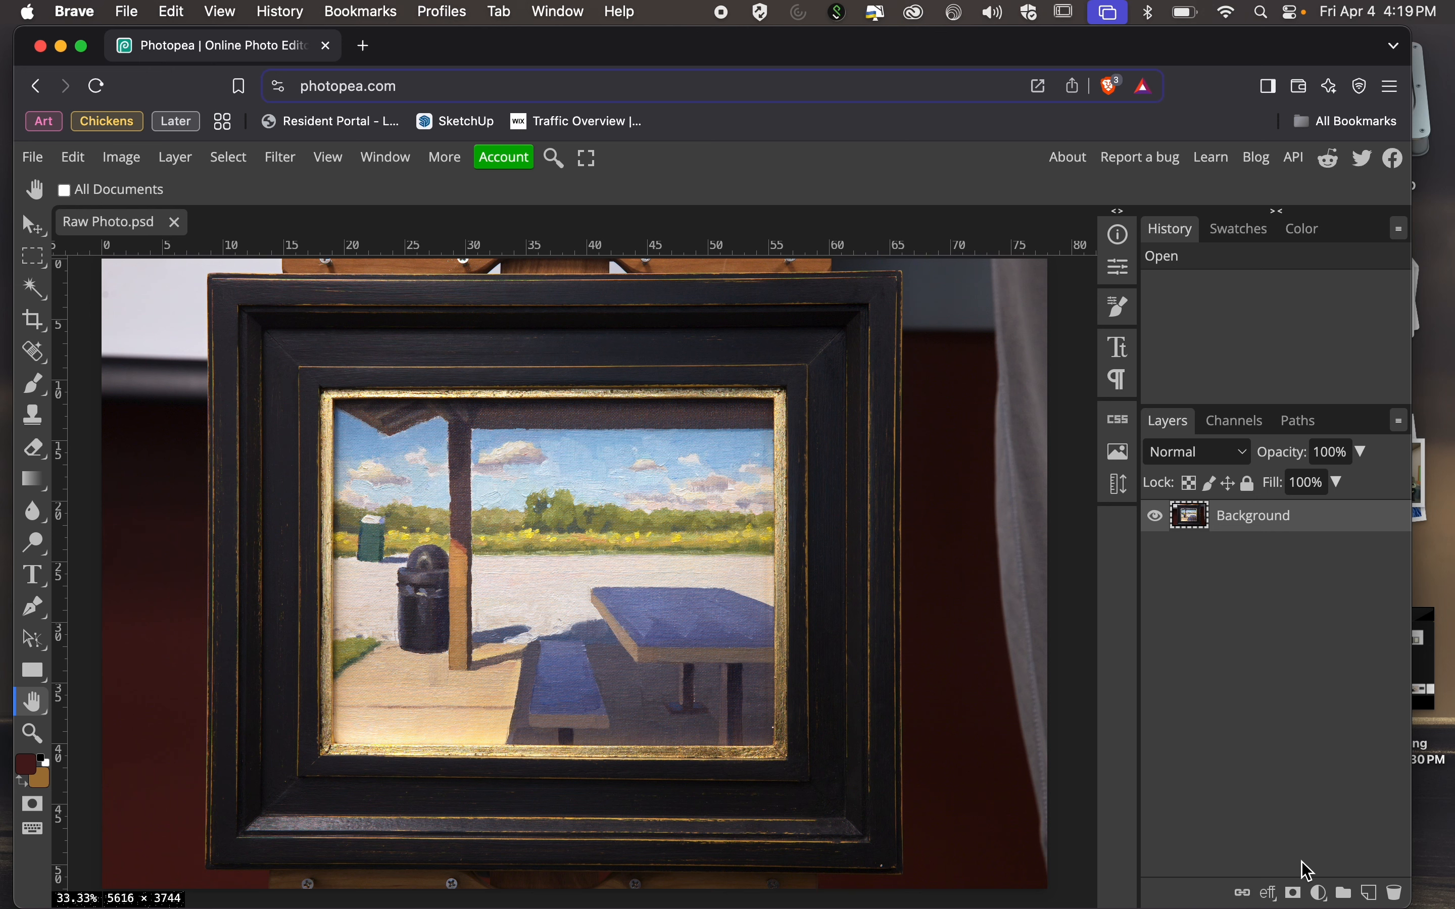
drag(1416, 902, 1451, 905)
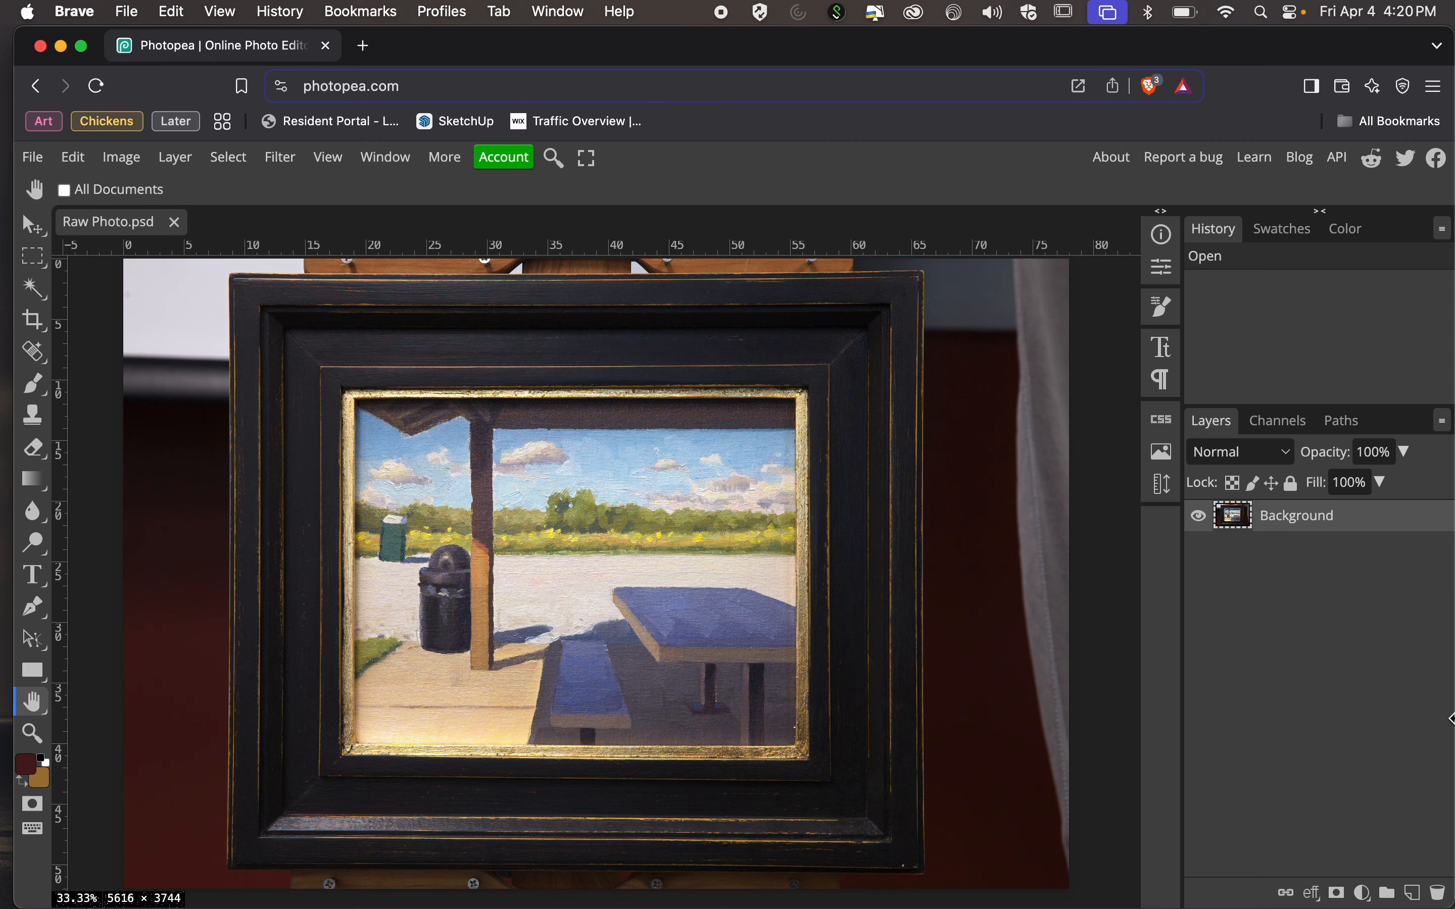
key(ctrl)
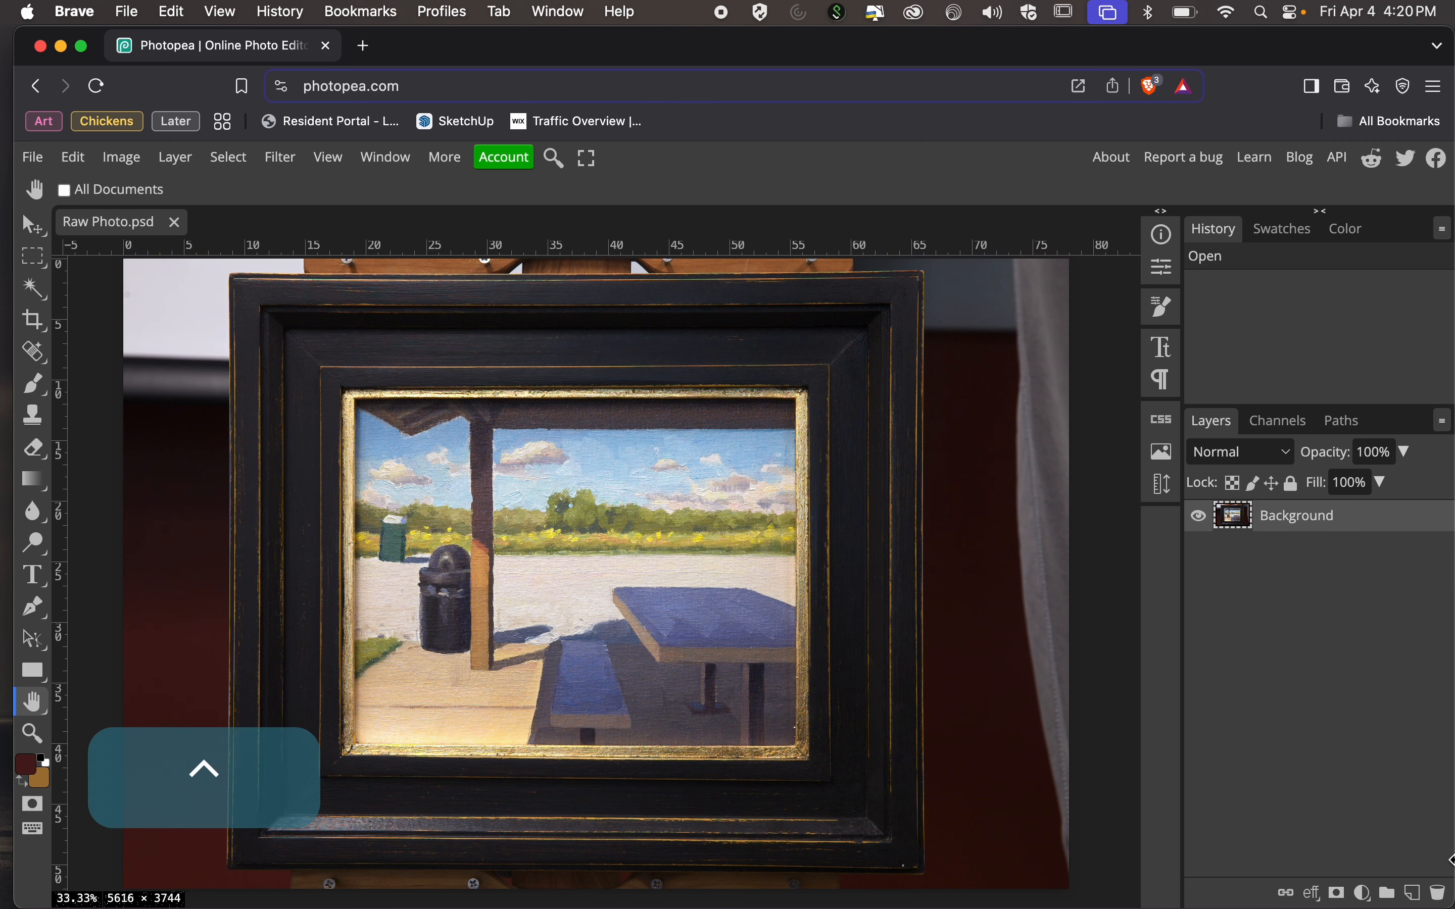
scroll(1451, 859, up, 5)
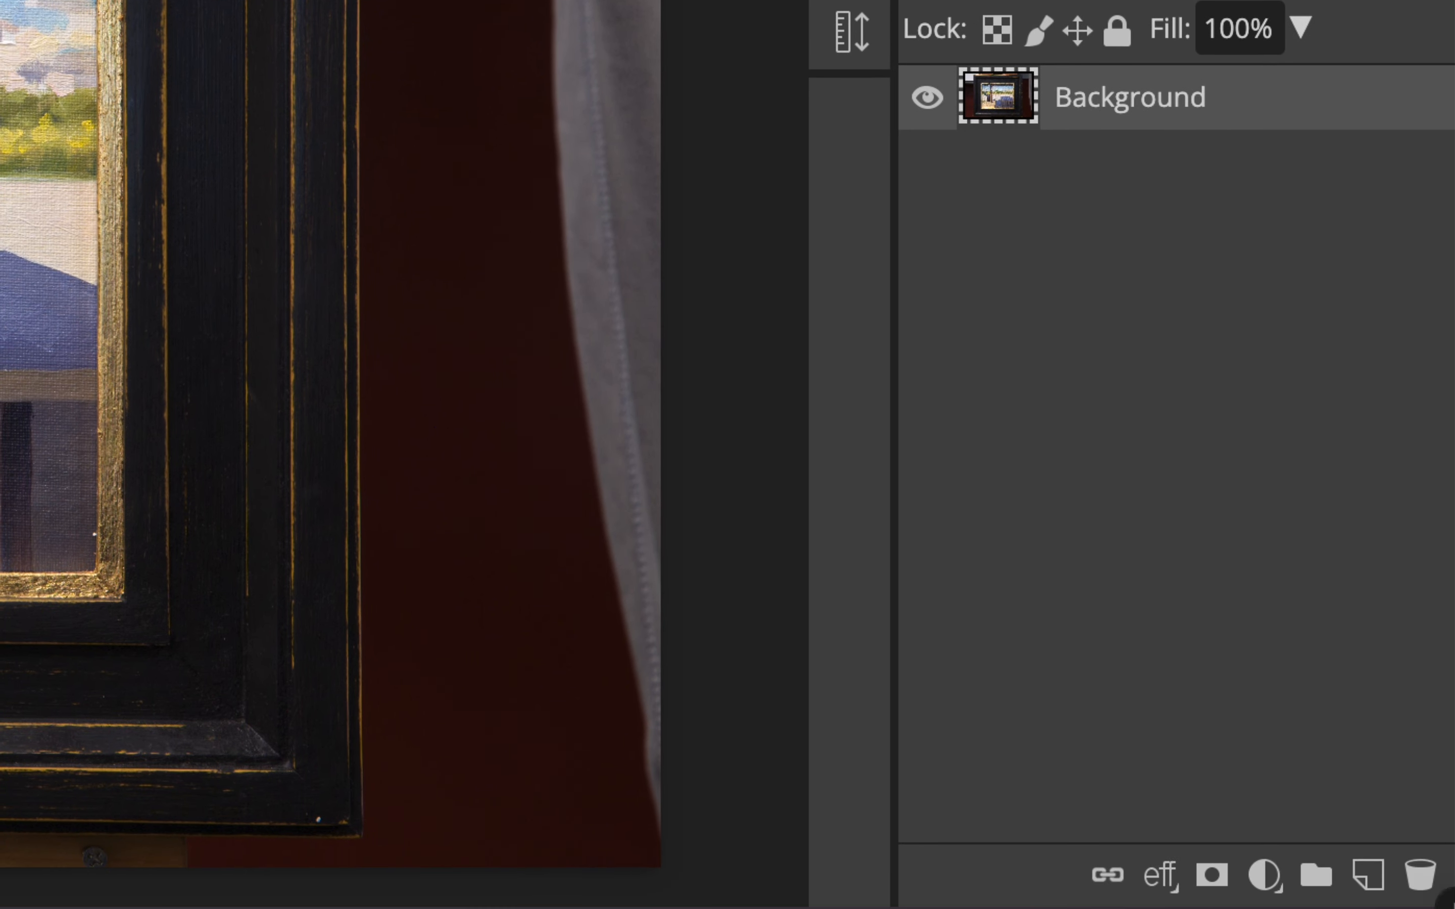
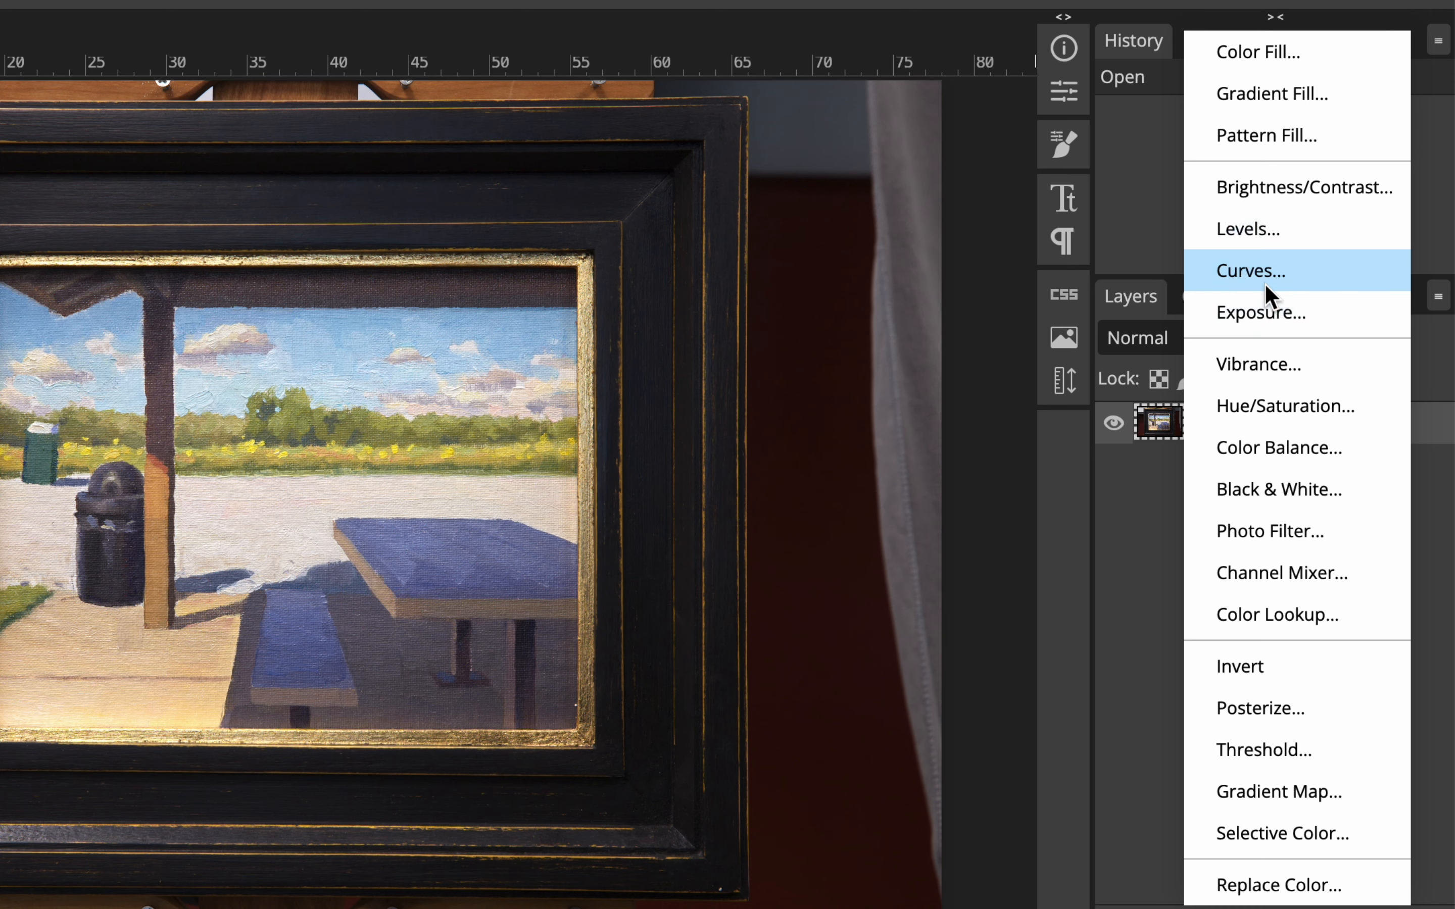
Add a Curves adjustment layer and darken the shadows with an RGB curve point at input 38, output 31.
click(1264, 282)
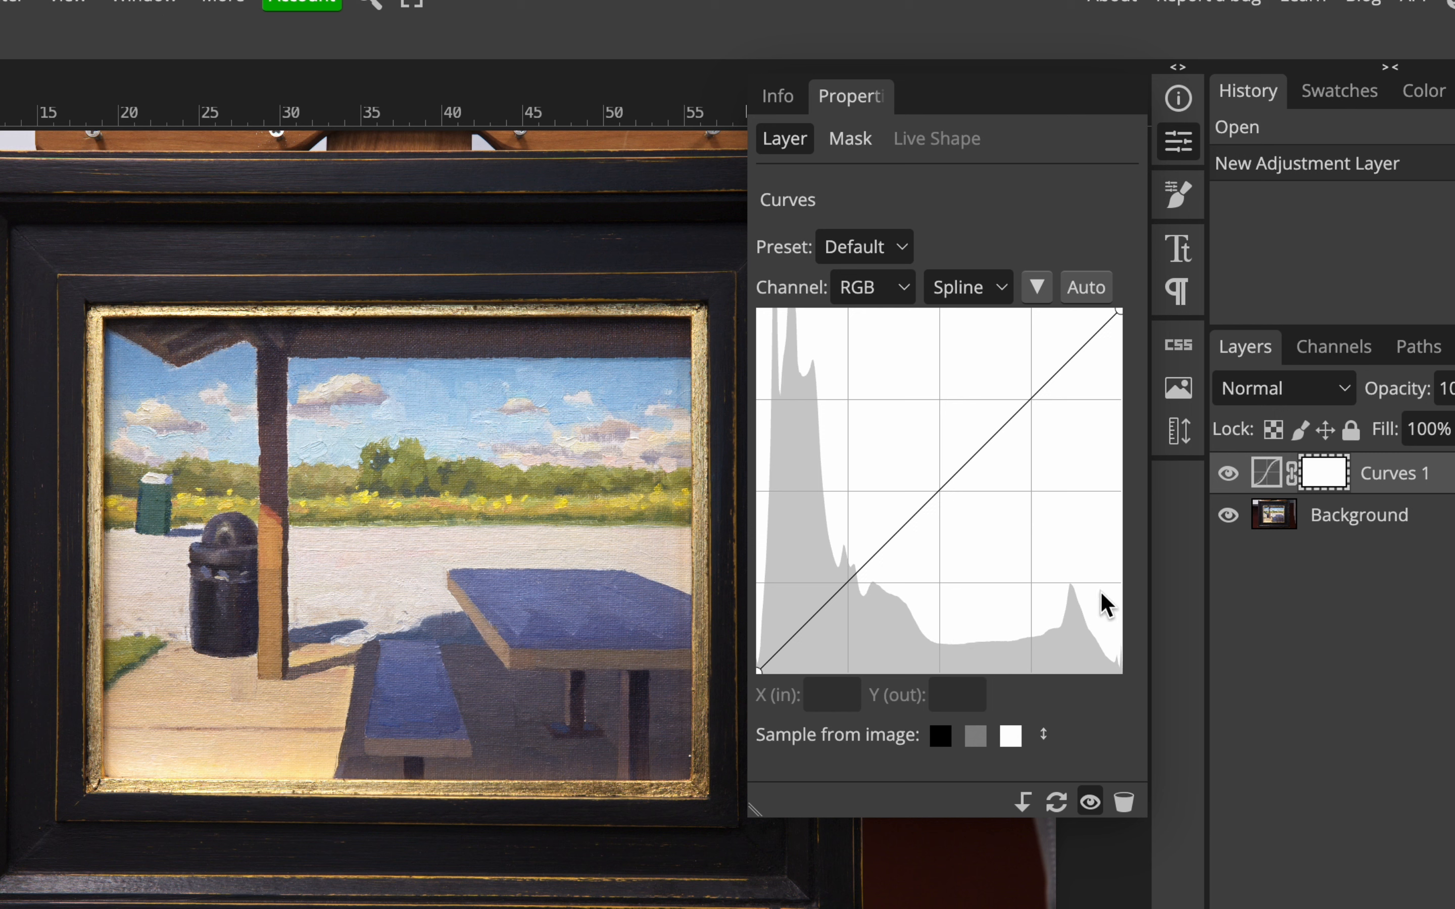
click(809, 618)
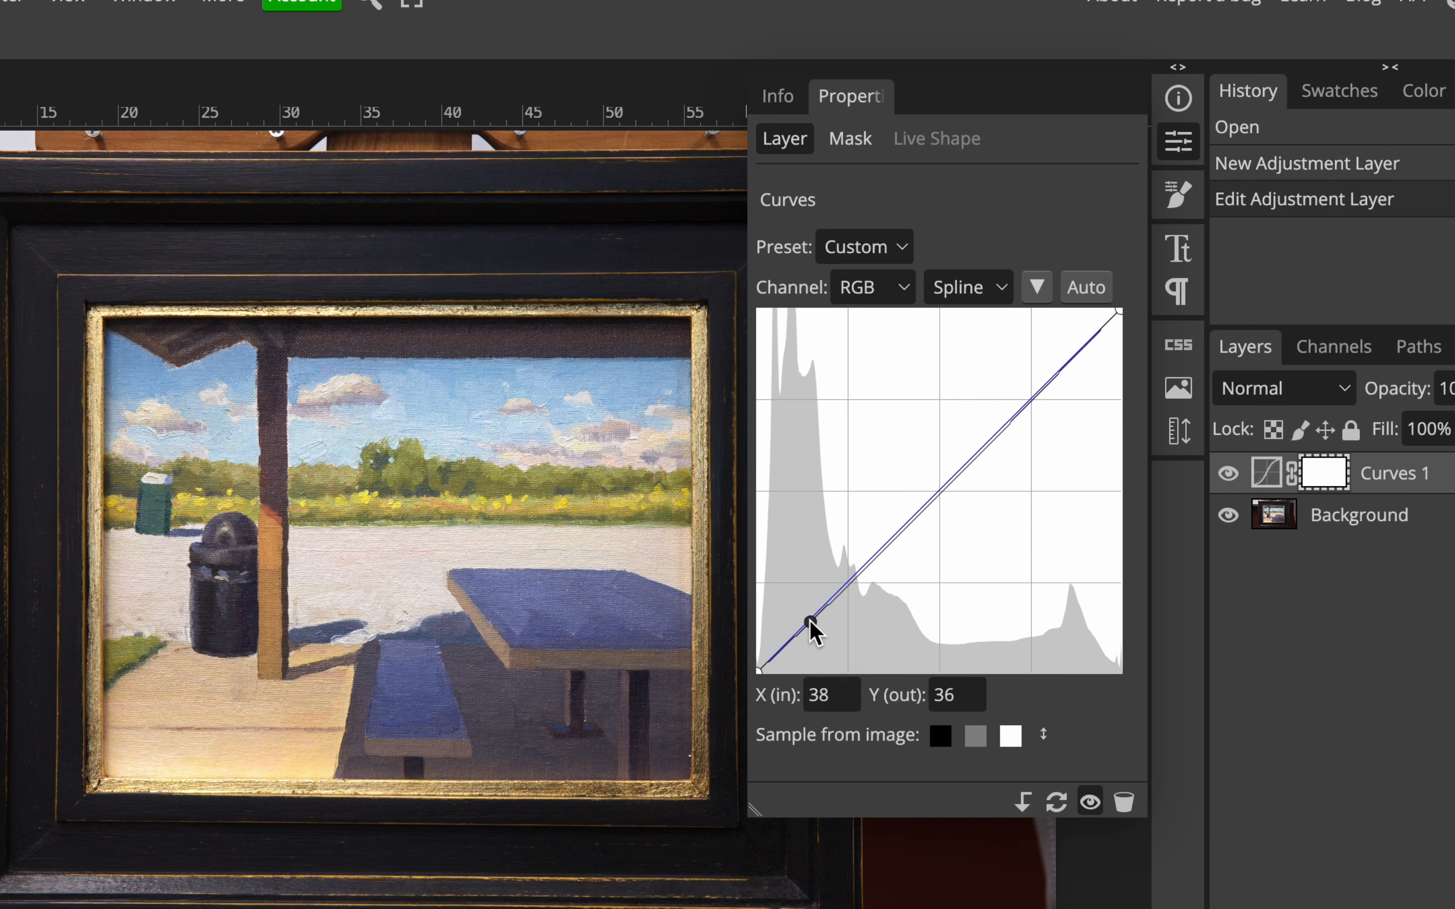
drag(810, 621, 810, 629)
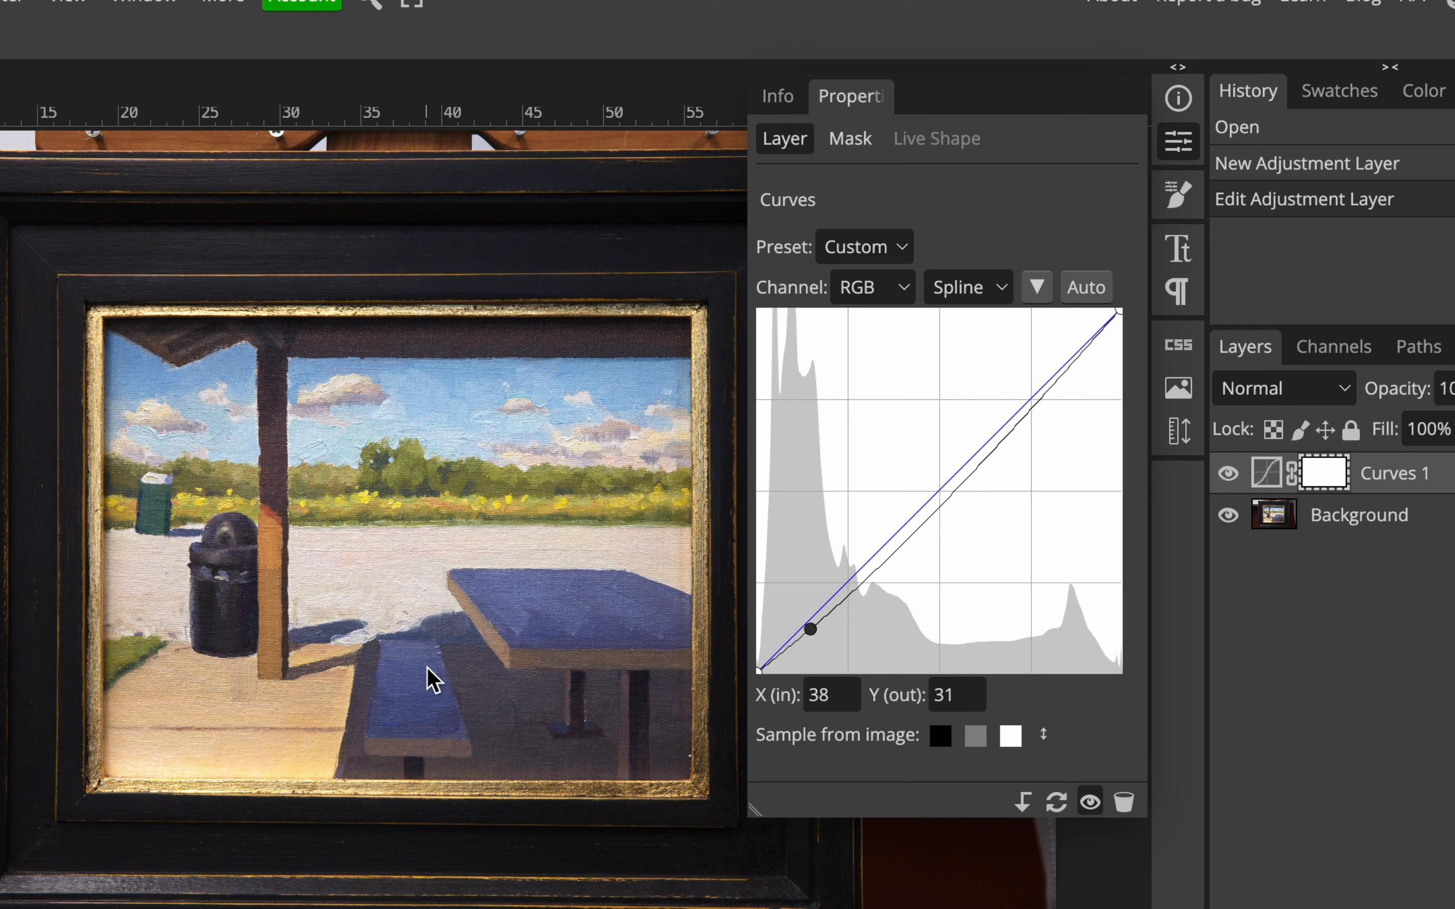
Try a highlight curve point at input 189, output 240 and at input 215, output 146, and remove it from the curve.
click(1051, 389)
drag(1050, 389, 1026, 330)
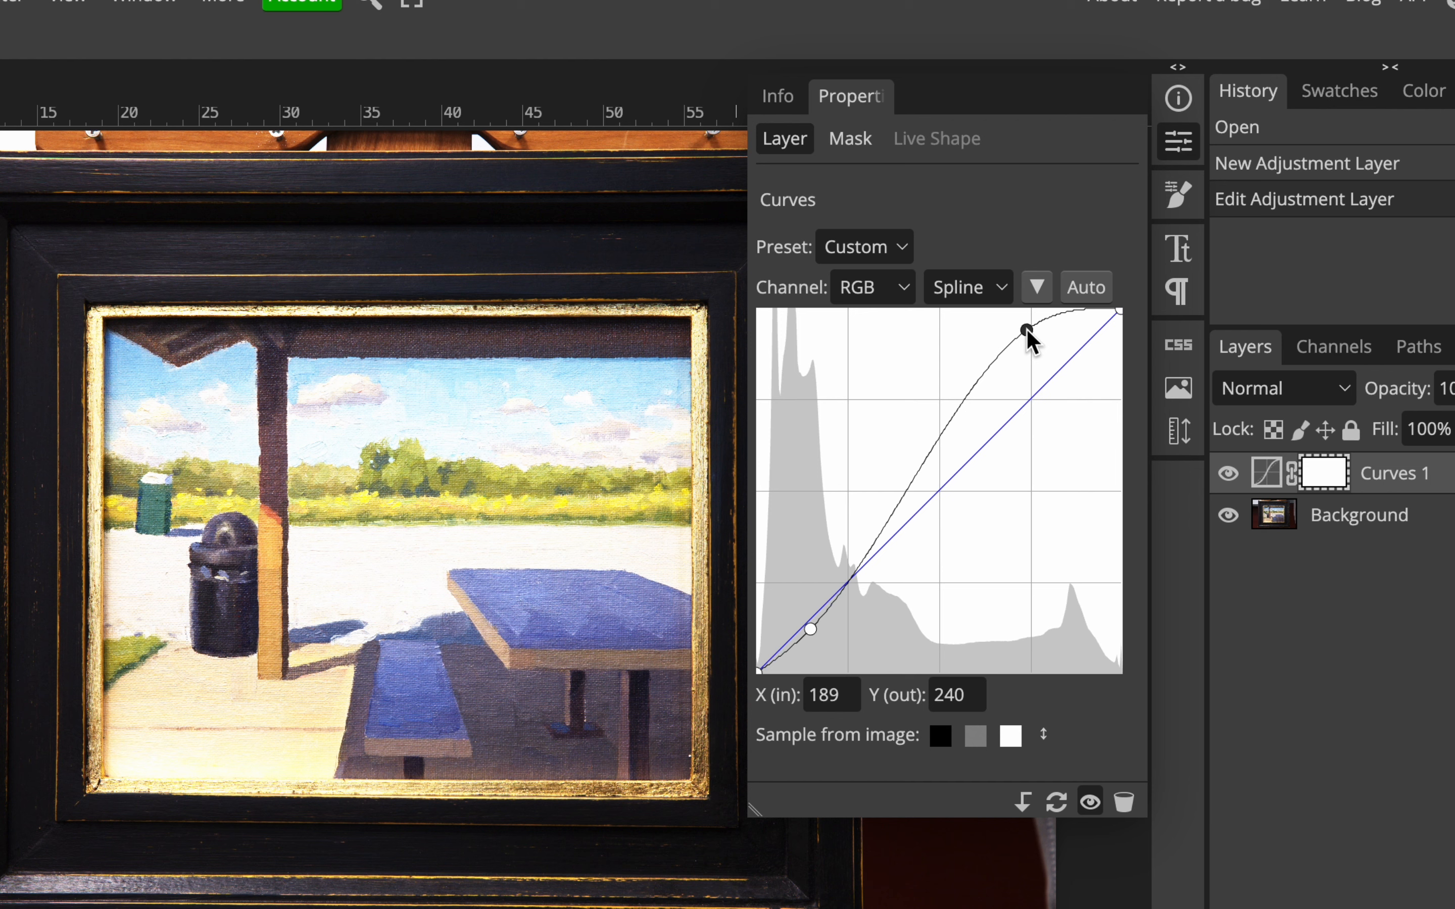
drag(1027, 332, 1062, 466)
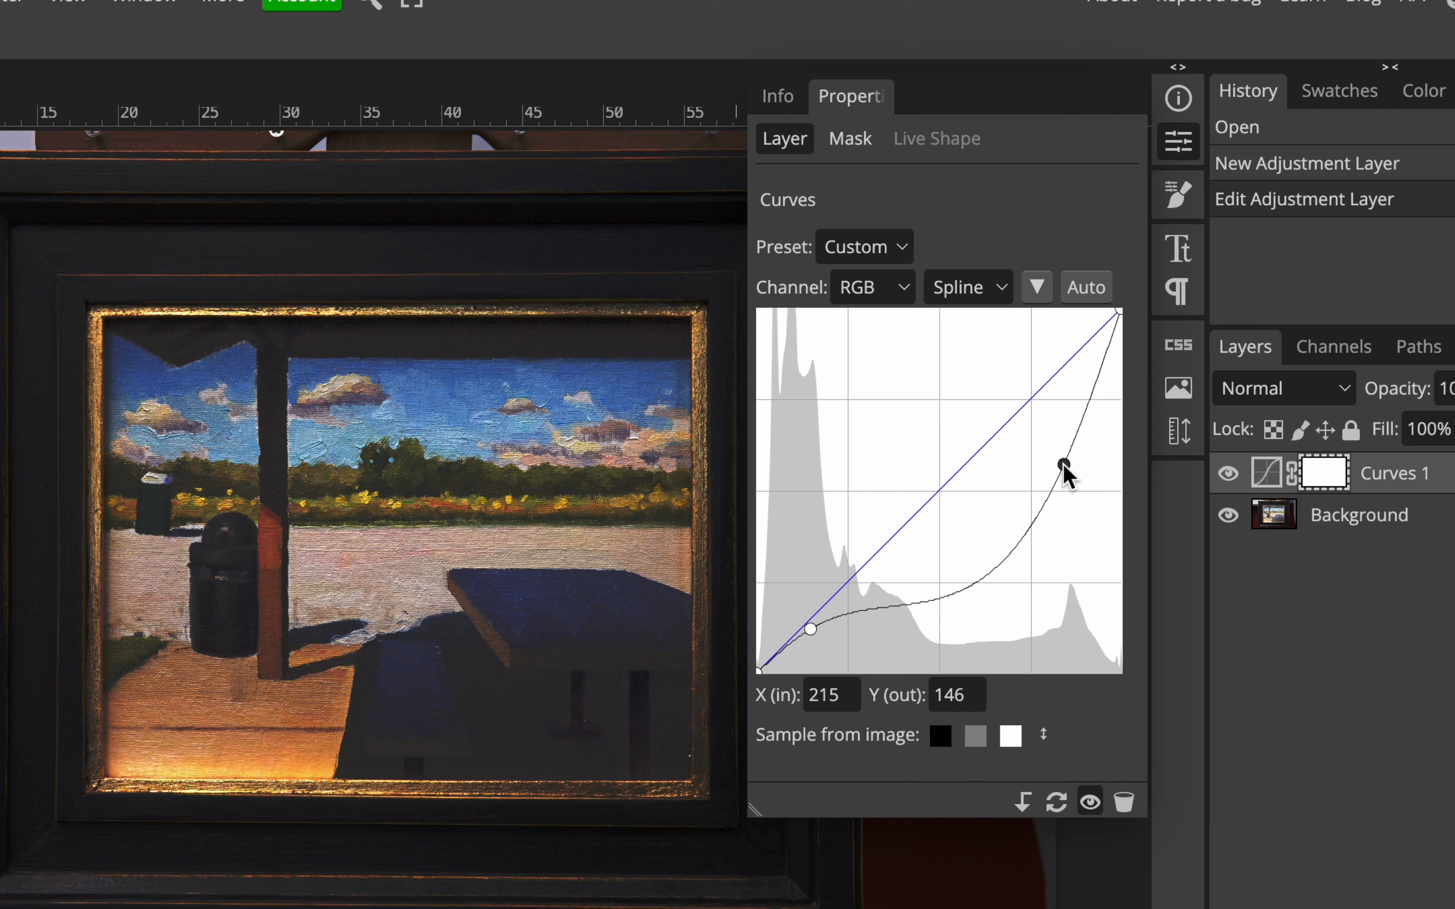
click(1062, 462)
key(BackSpace)
click(1063, 462)
drag(1063, 462, 606, 494)
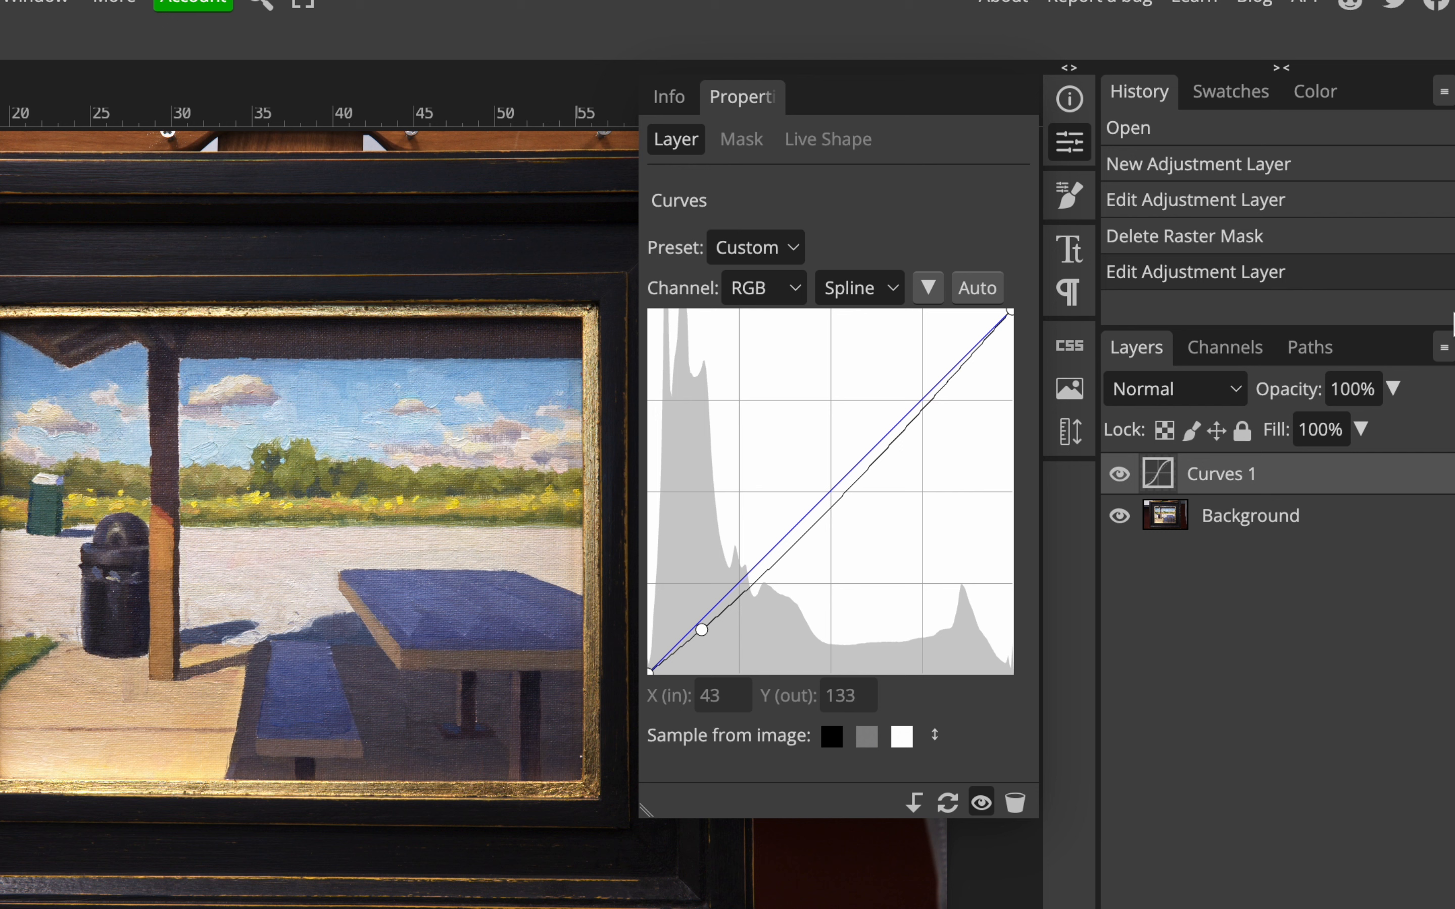
Set the curve's shadow point to input 40, output 30 and compare the painting with the Curves layer hidden and shown.
drag(701, 629, 705, 637)
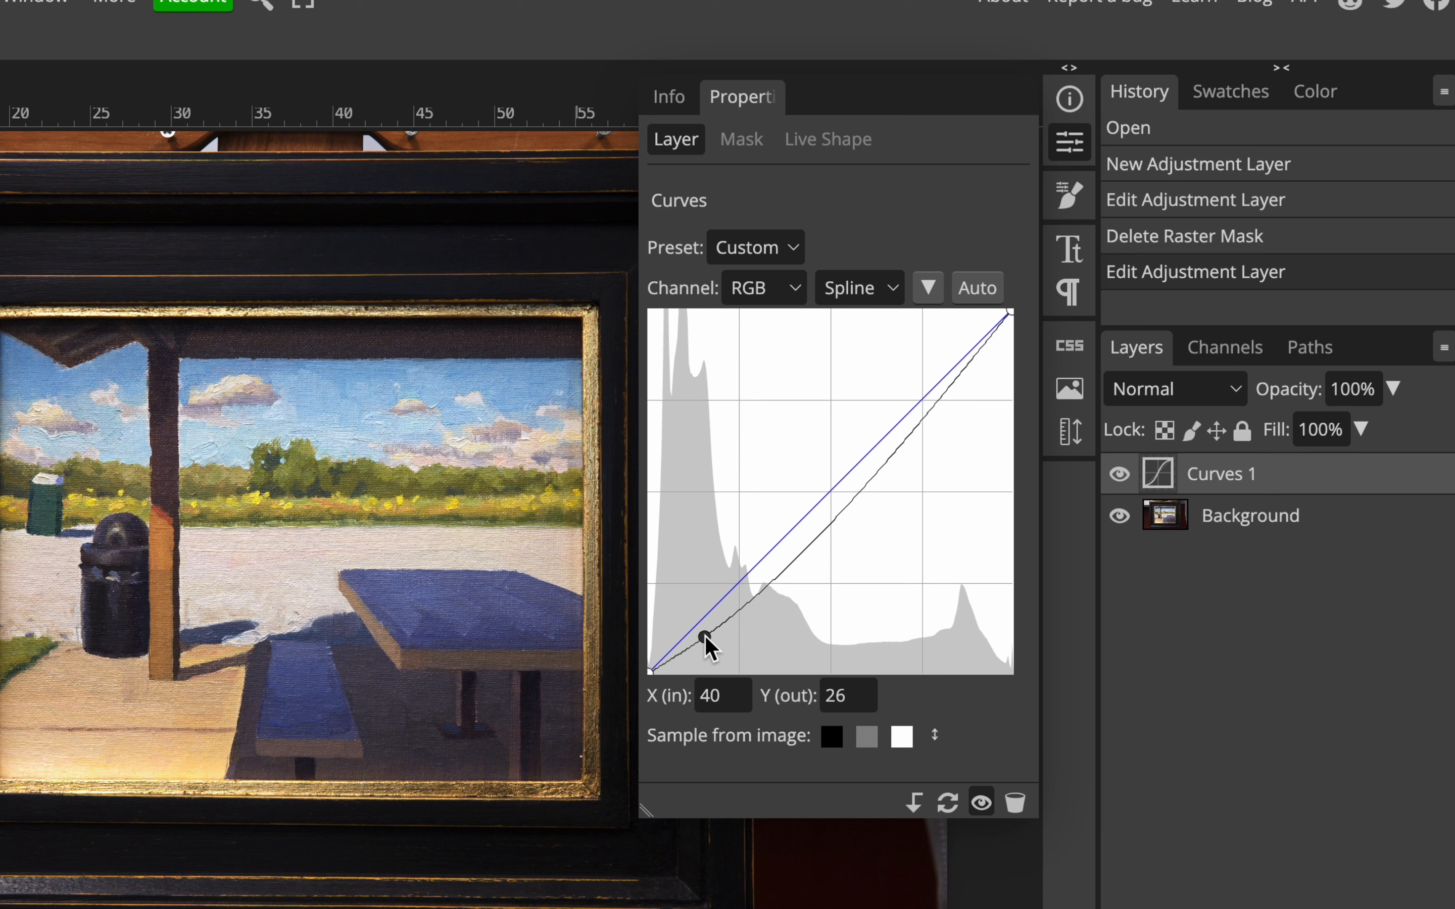
drag(705, 636, 704, 631)
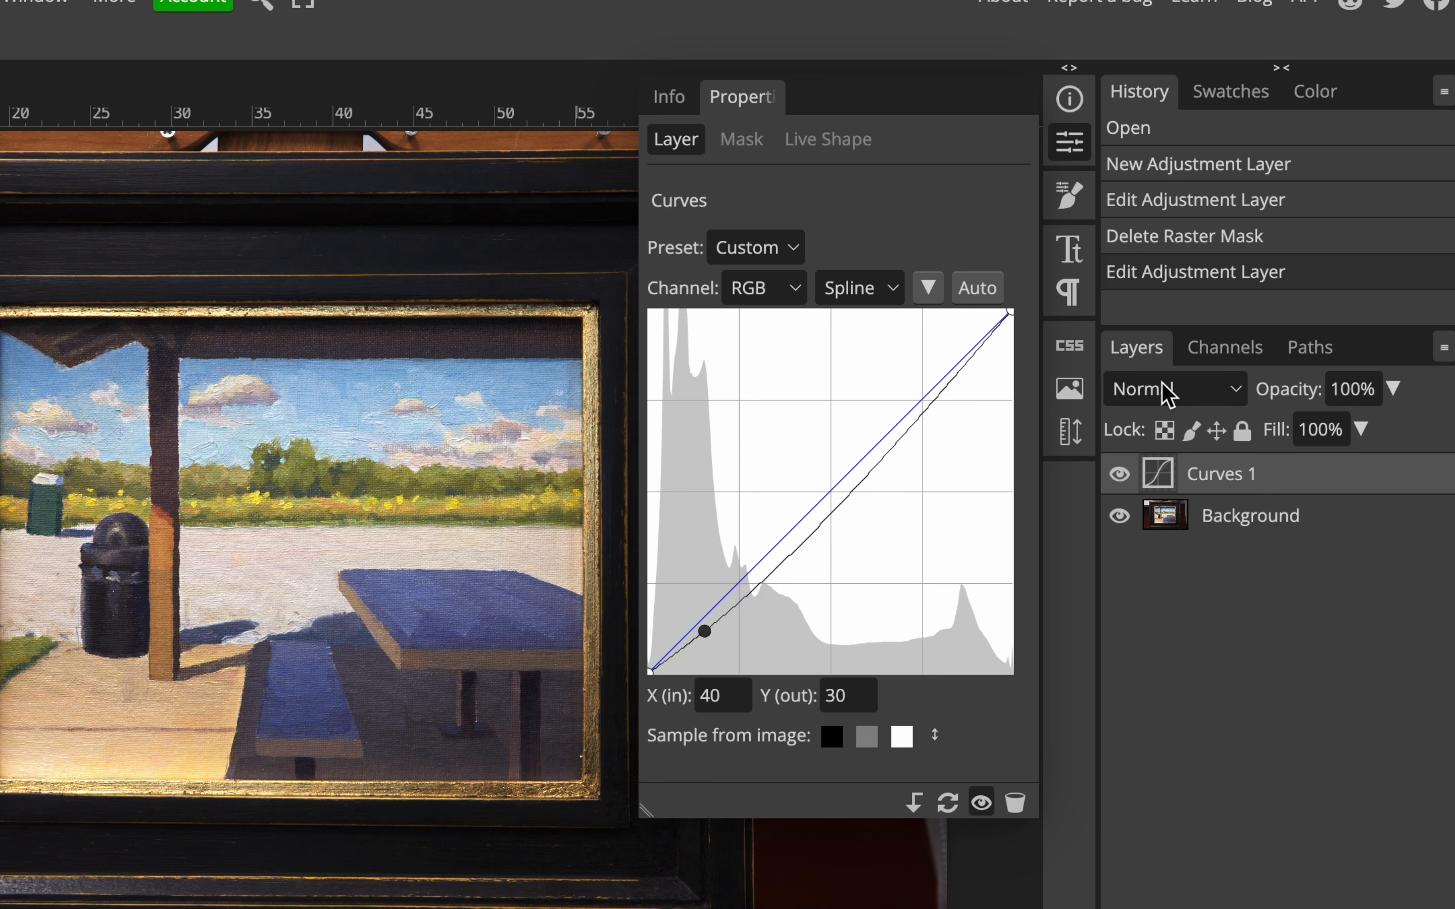
click(1119, 475)
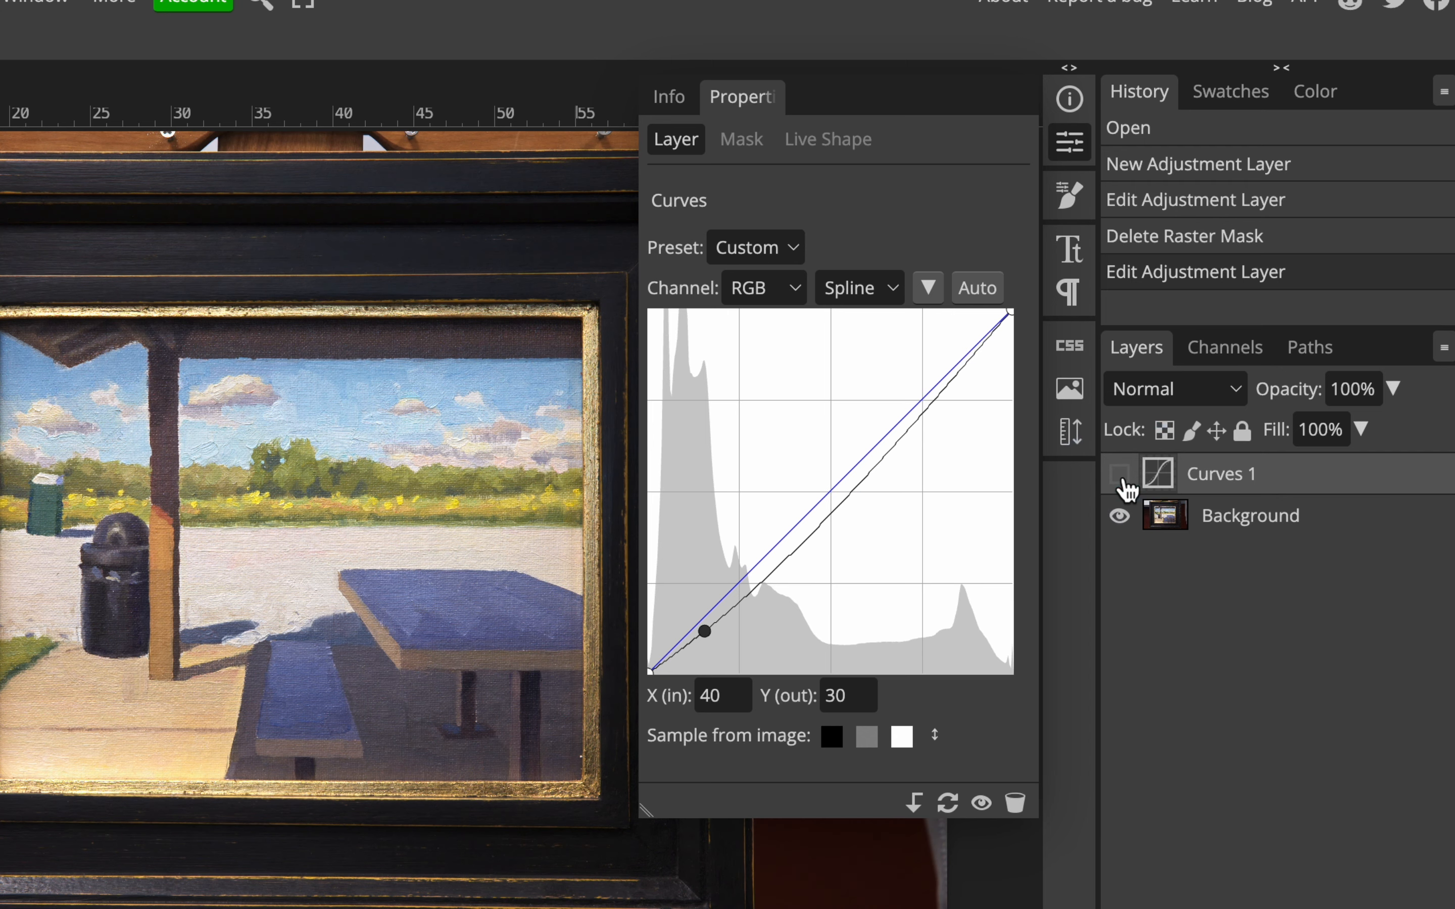
click(1119, 474)
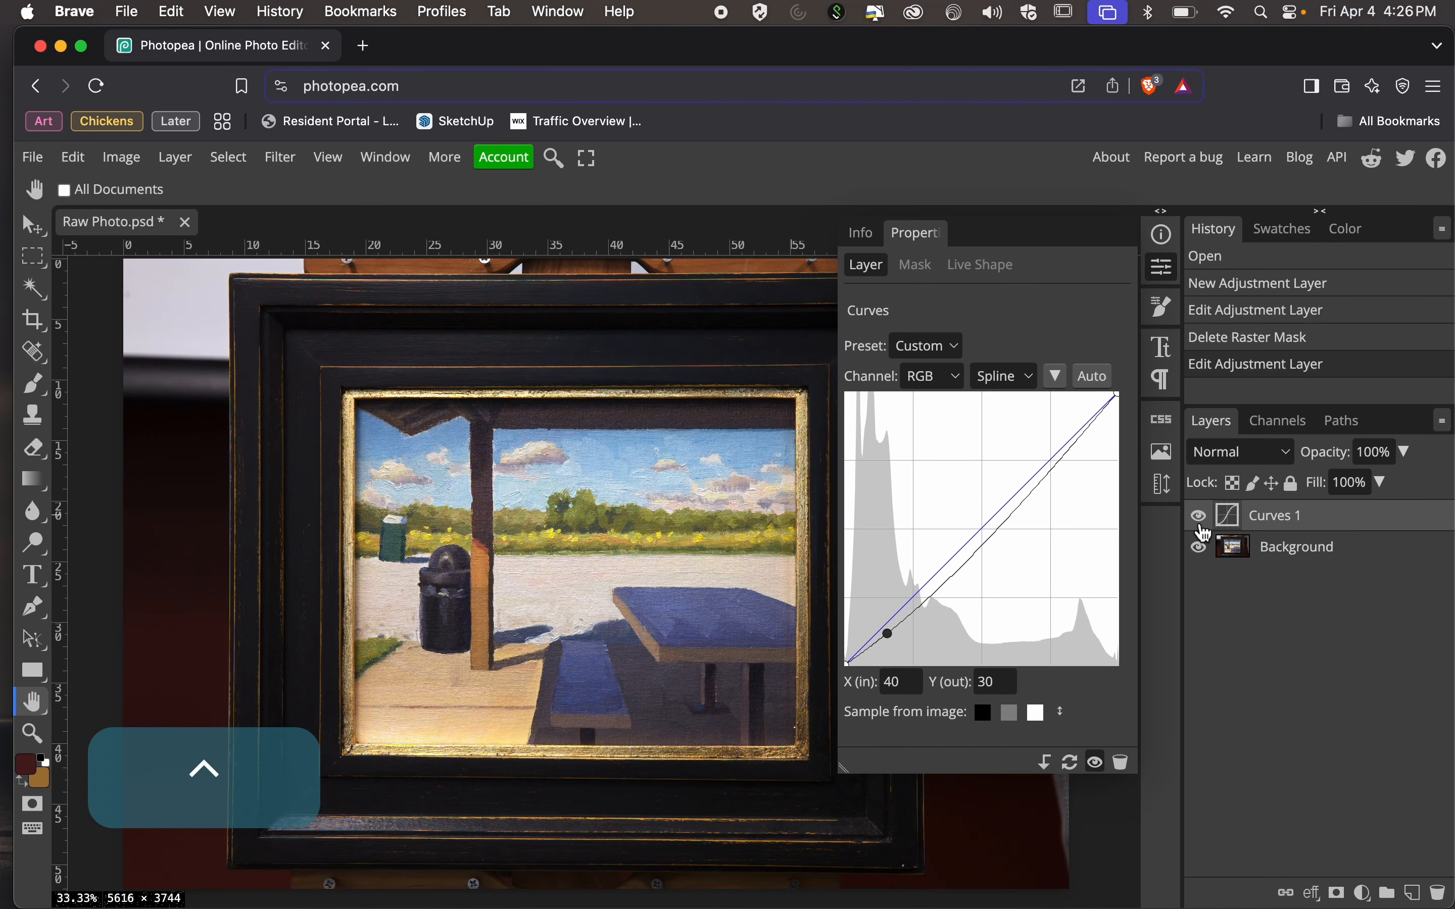
Compare the photo with the Curves layer repeatedly hidden and shown, and check the Background layer's visibility the same way.
click(995, 427)
click(1204, 527)
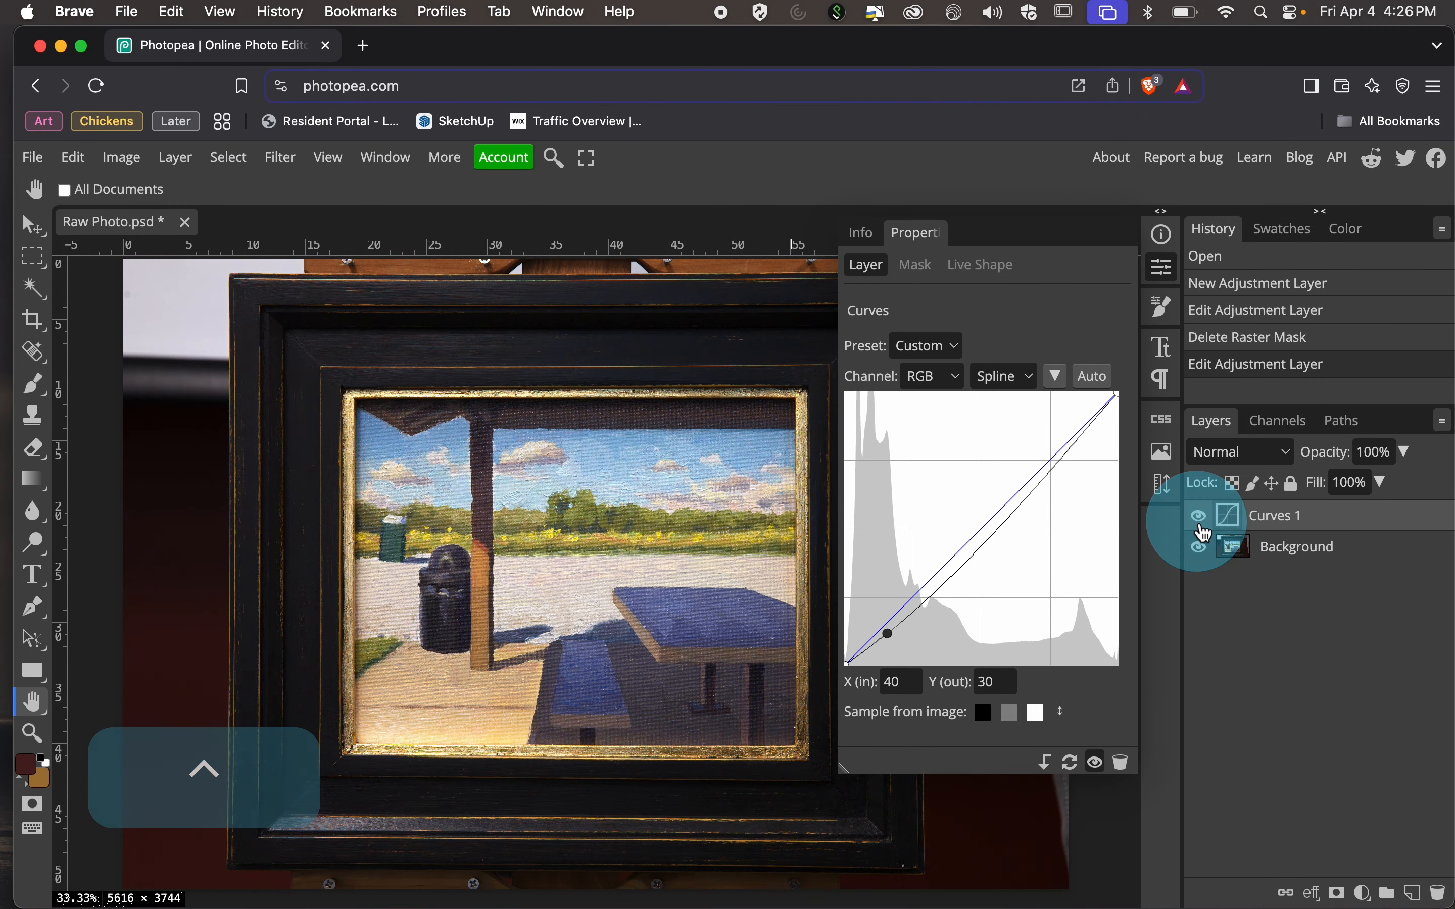
click(1204, 527)
click(1203, 525)
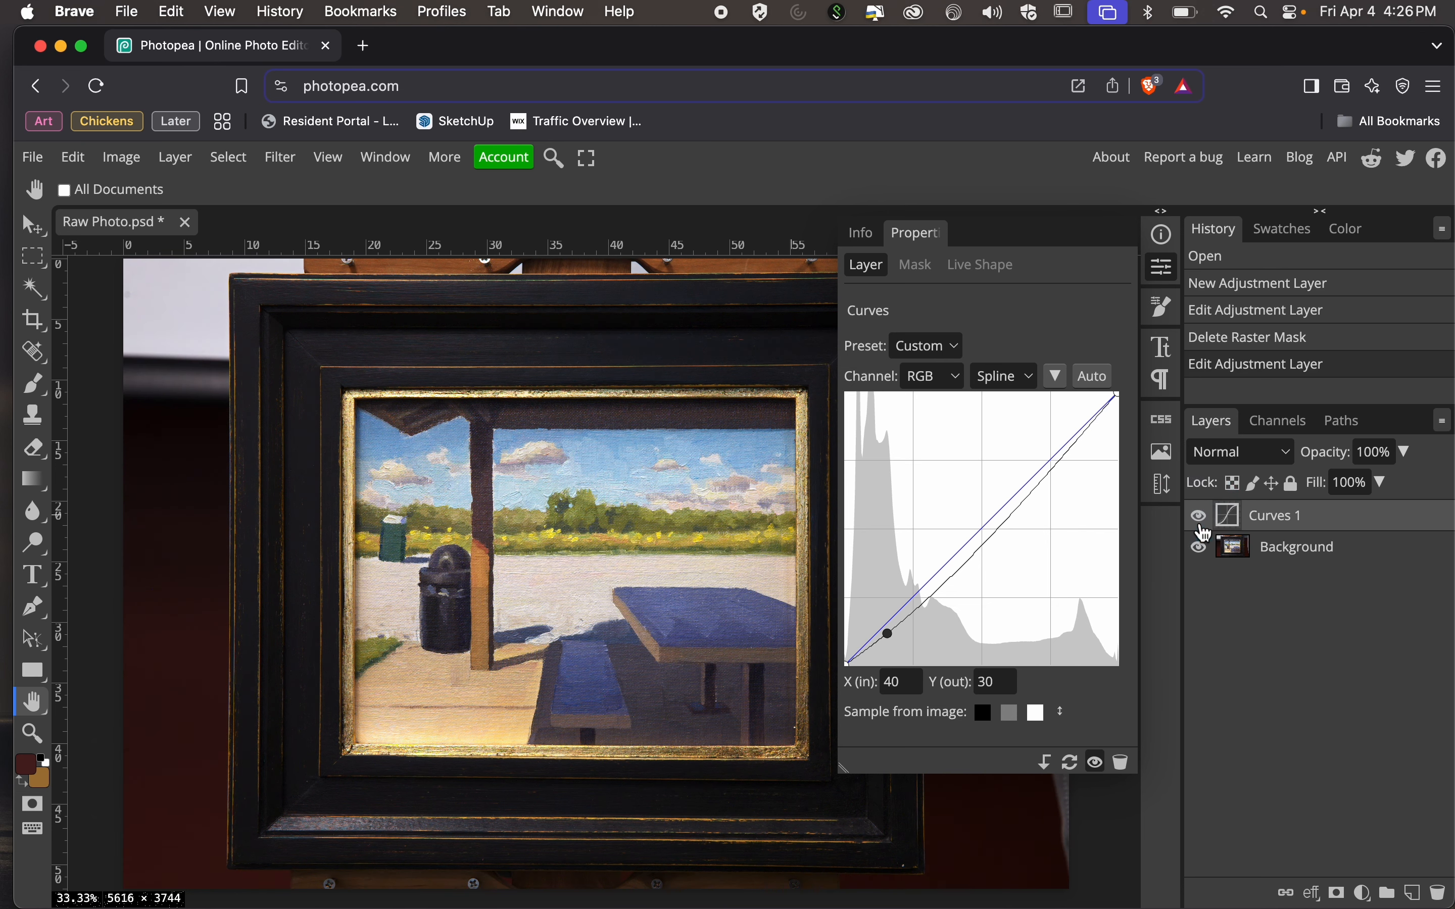
click(1205, 550)
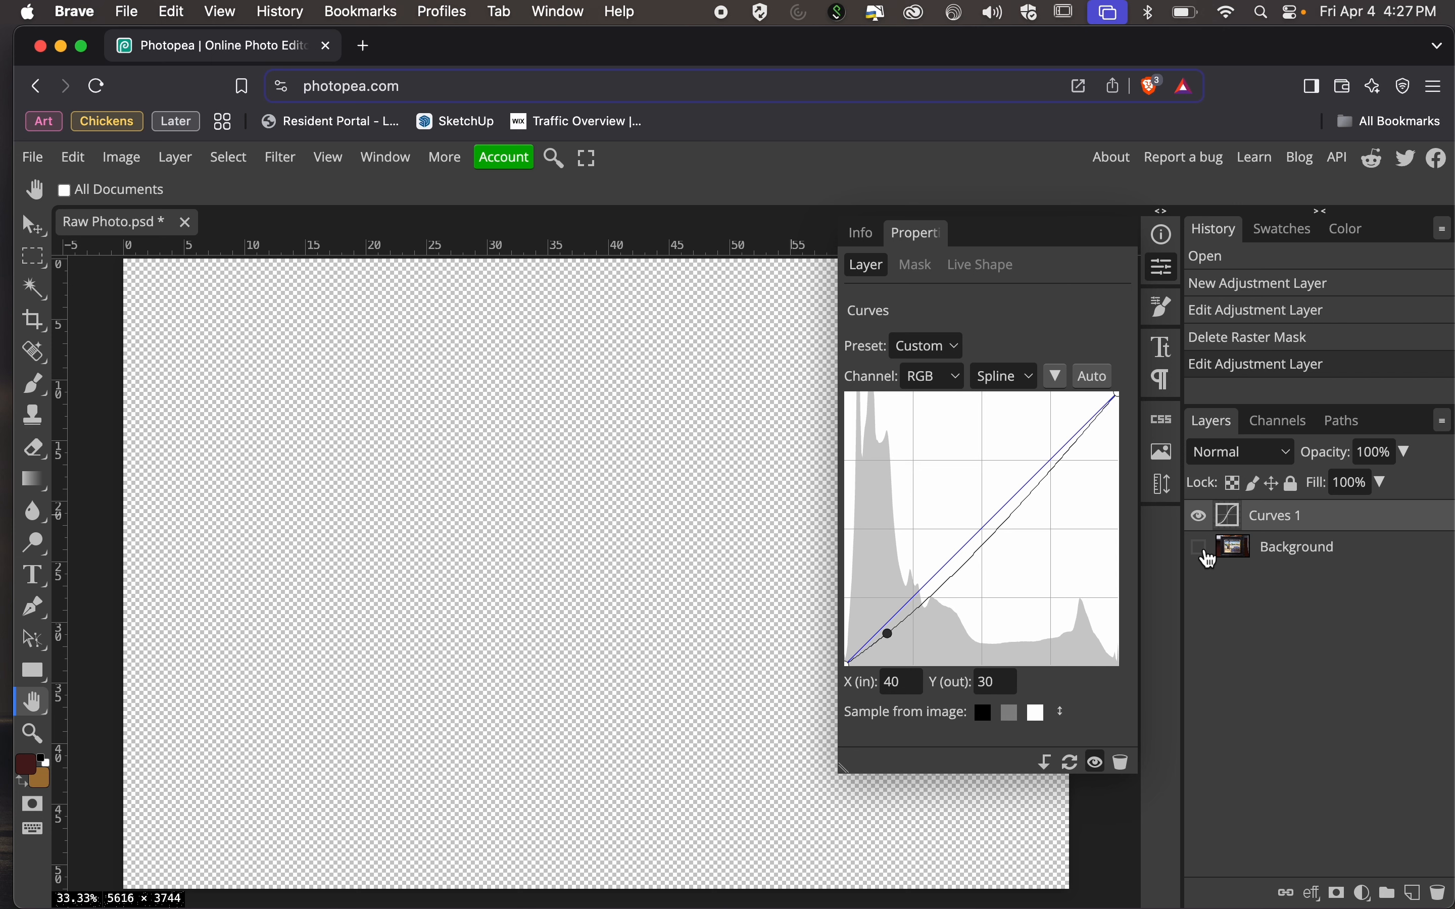
click(1199, 547)
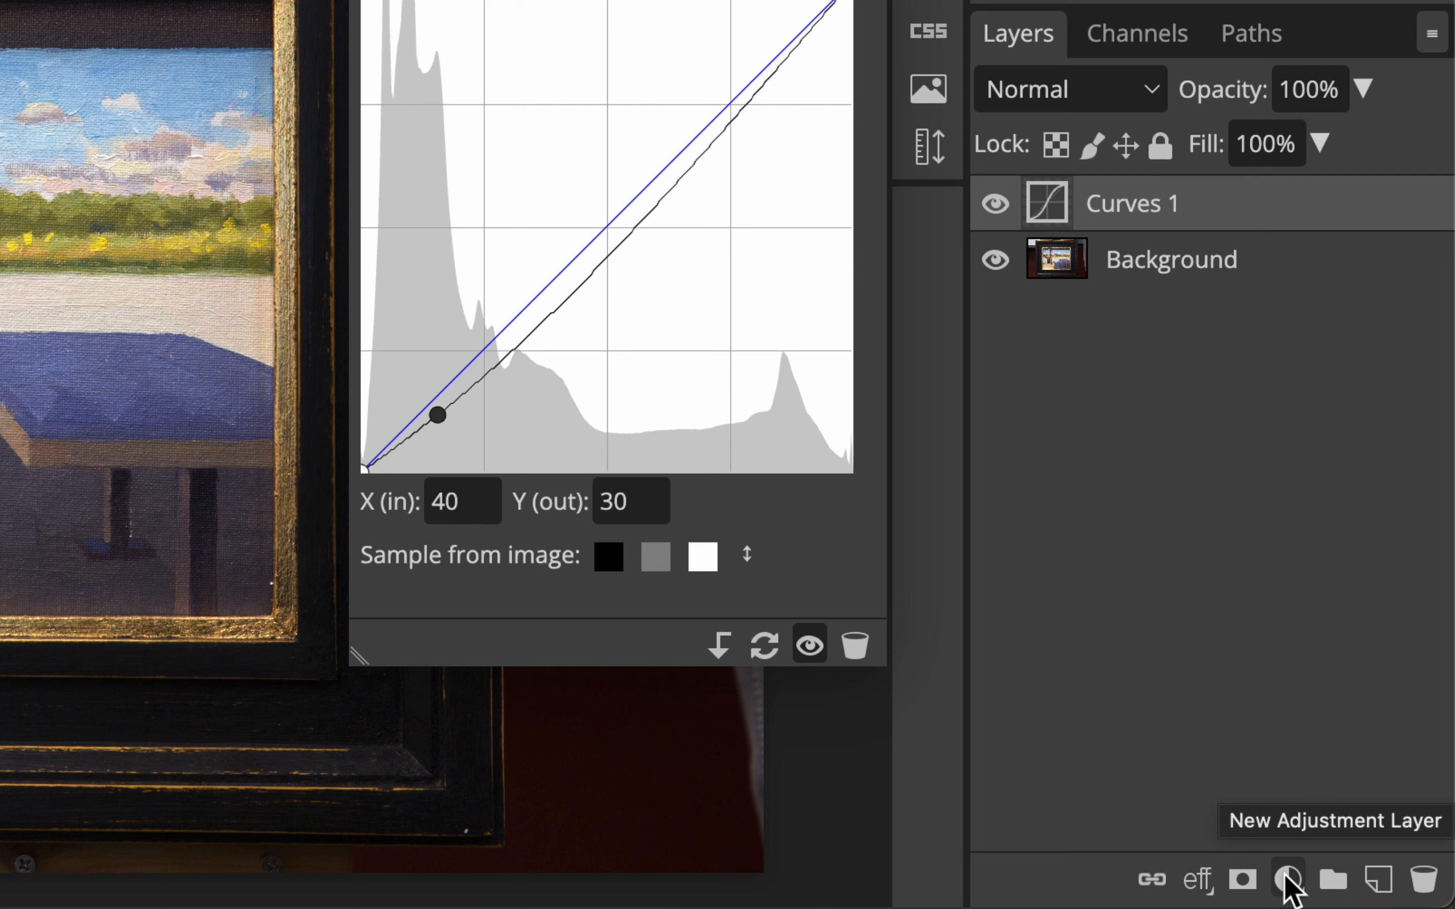
Add a Color Balance adjustment layer above the Curves layer.
click(1286, 881)
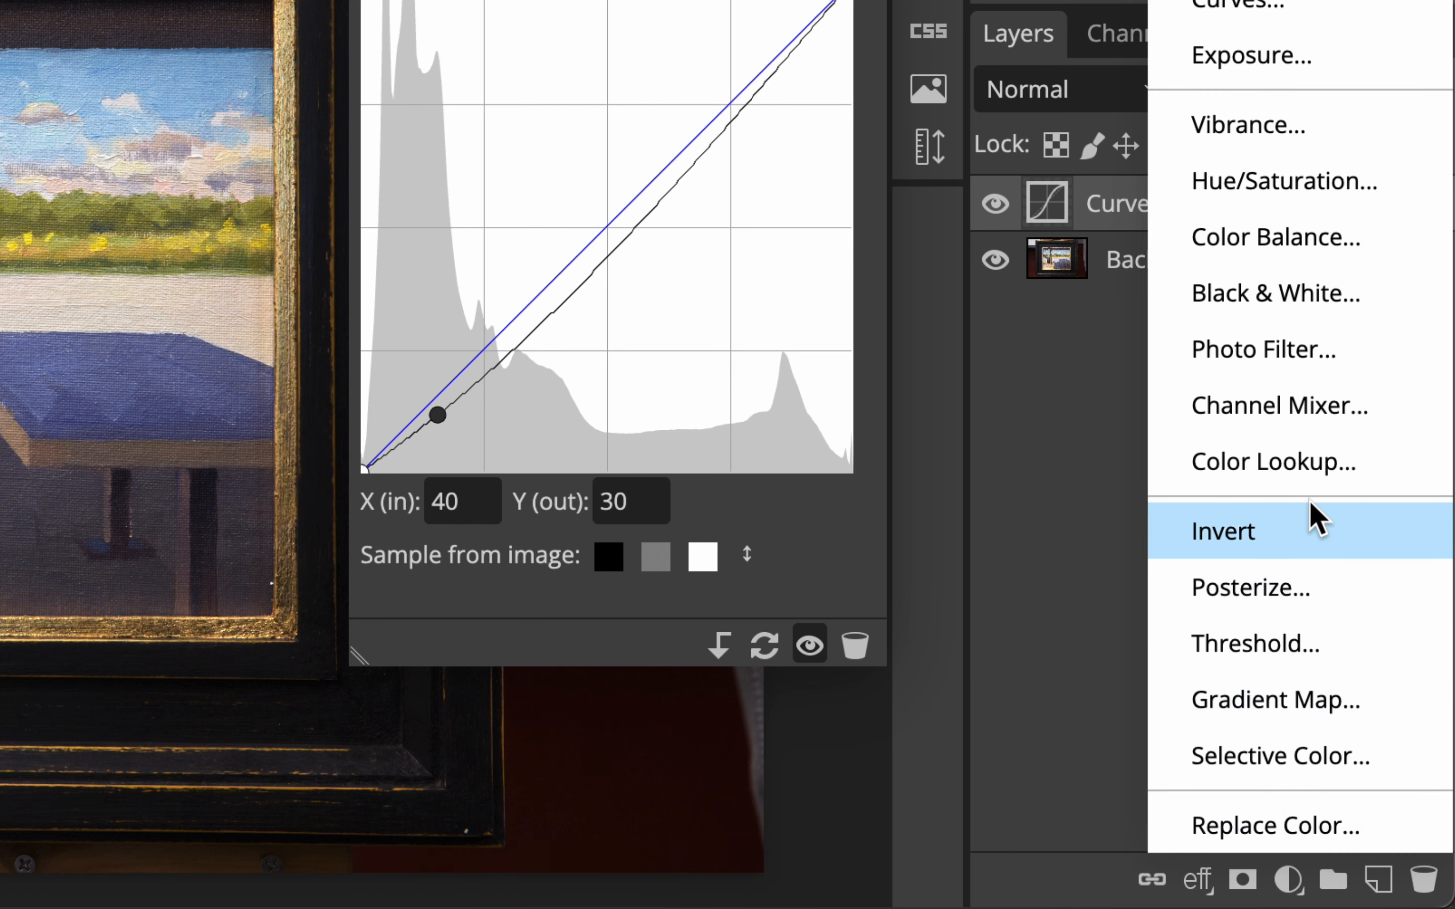
click(1307, 256)
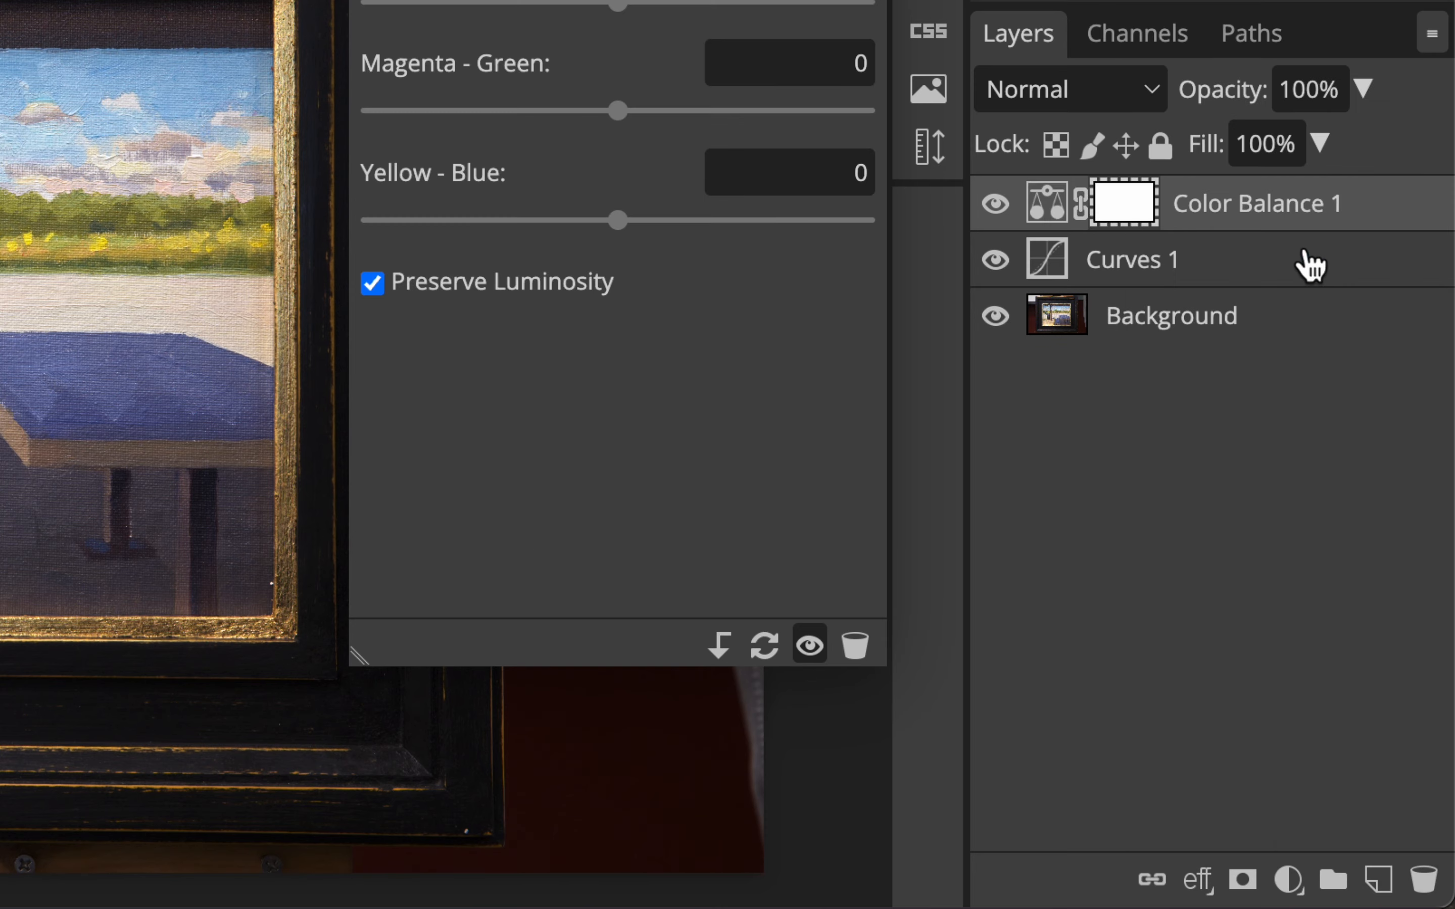
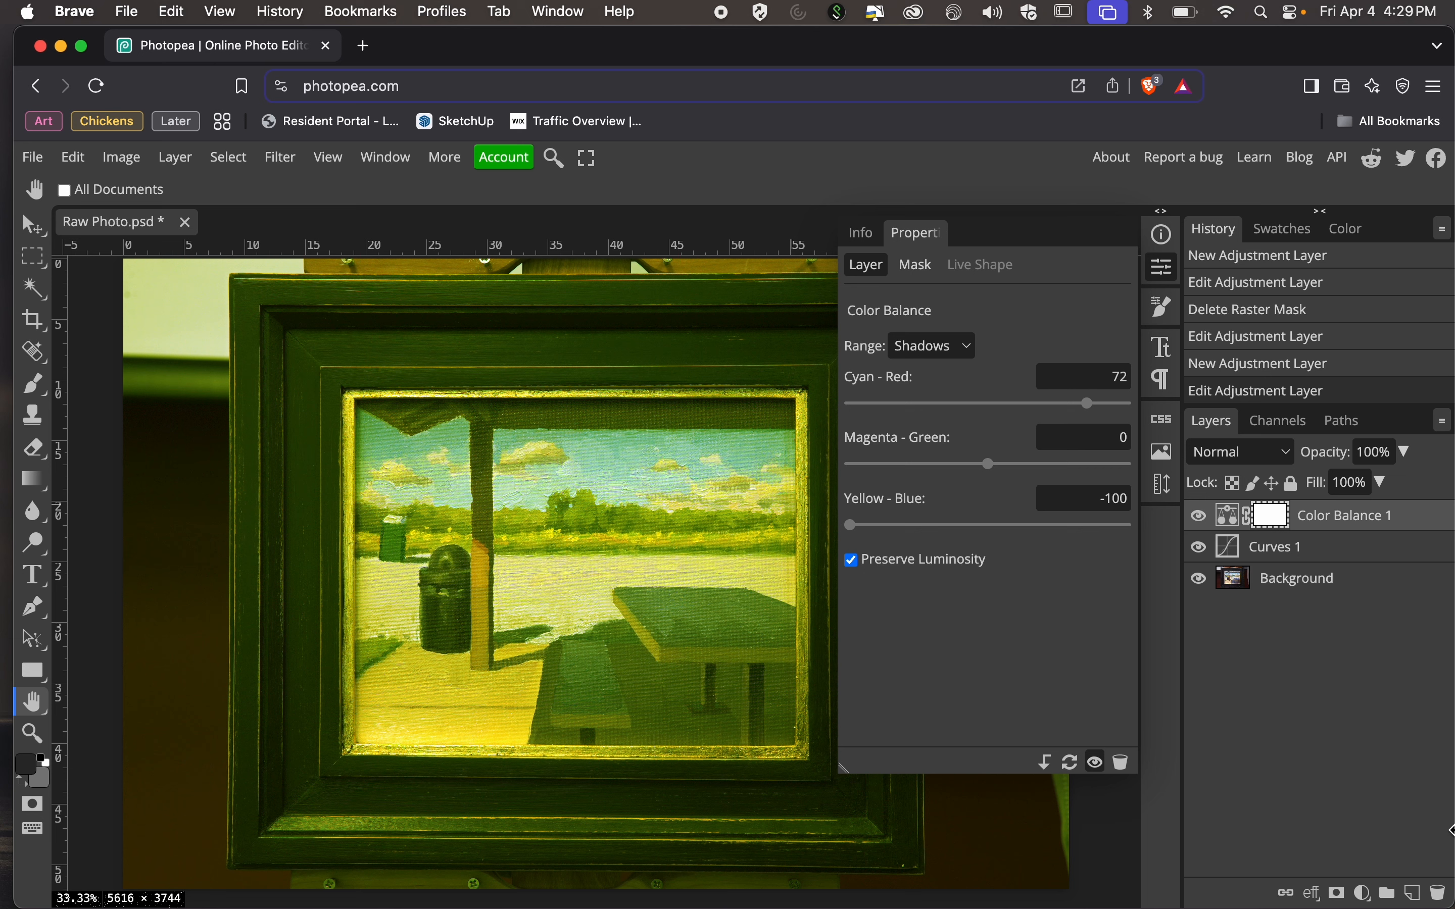
Delete the Color Balance layer, undo the deletion, and step the history back to before that layer was added and forward to its edit.
drag(1395, 529, 1444, 895)
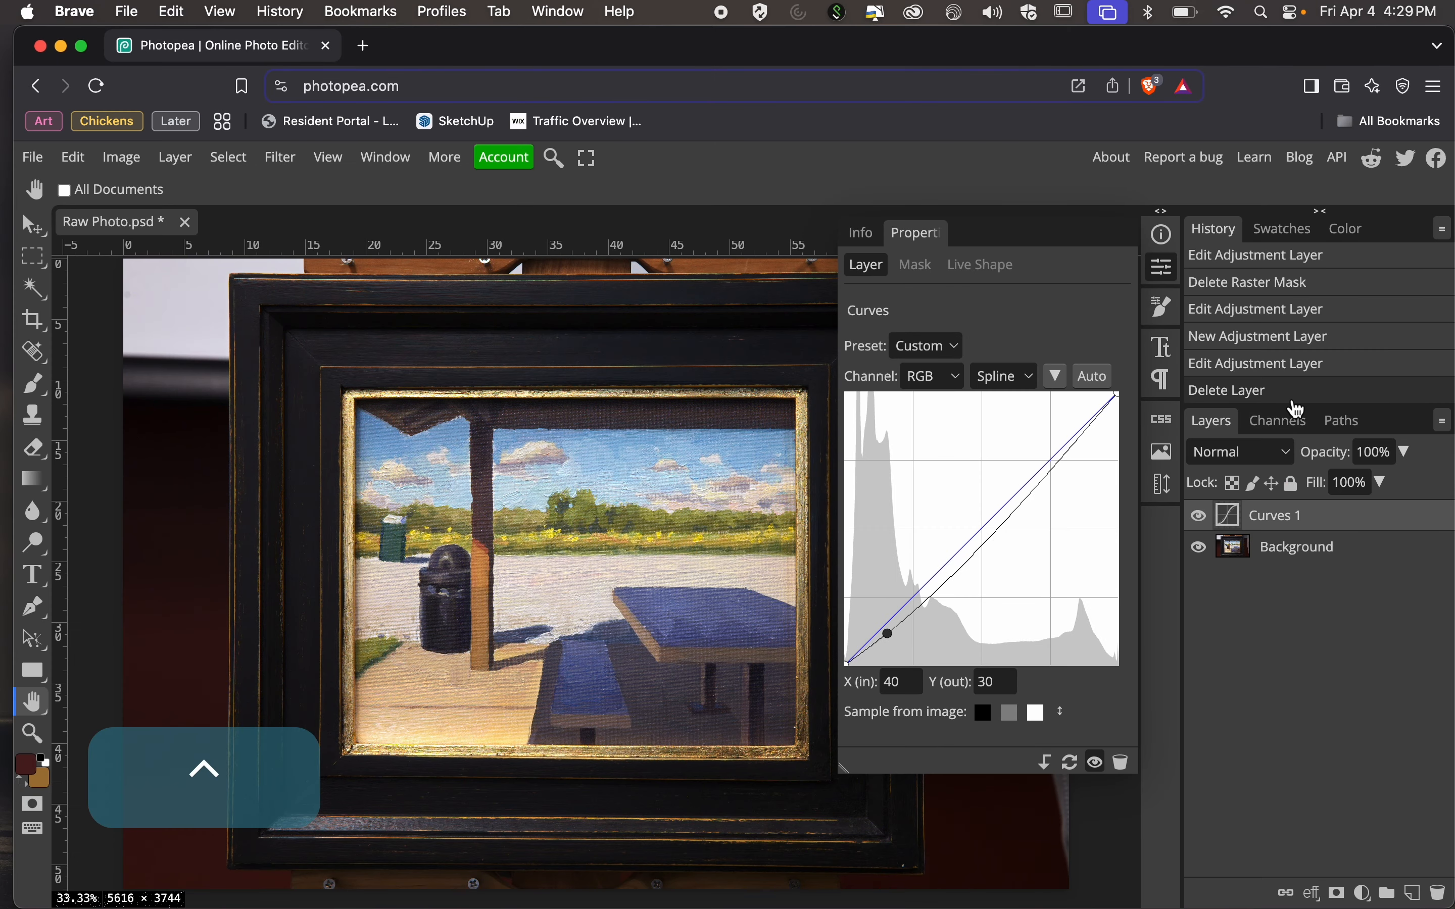
key(super+z)
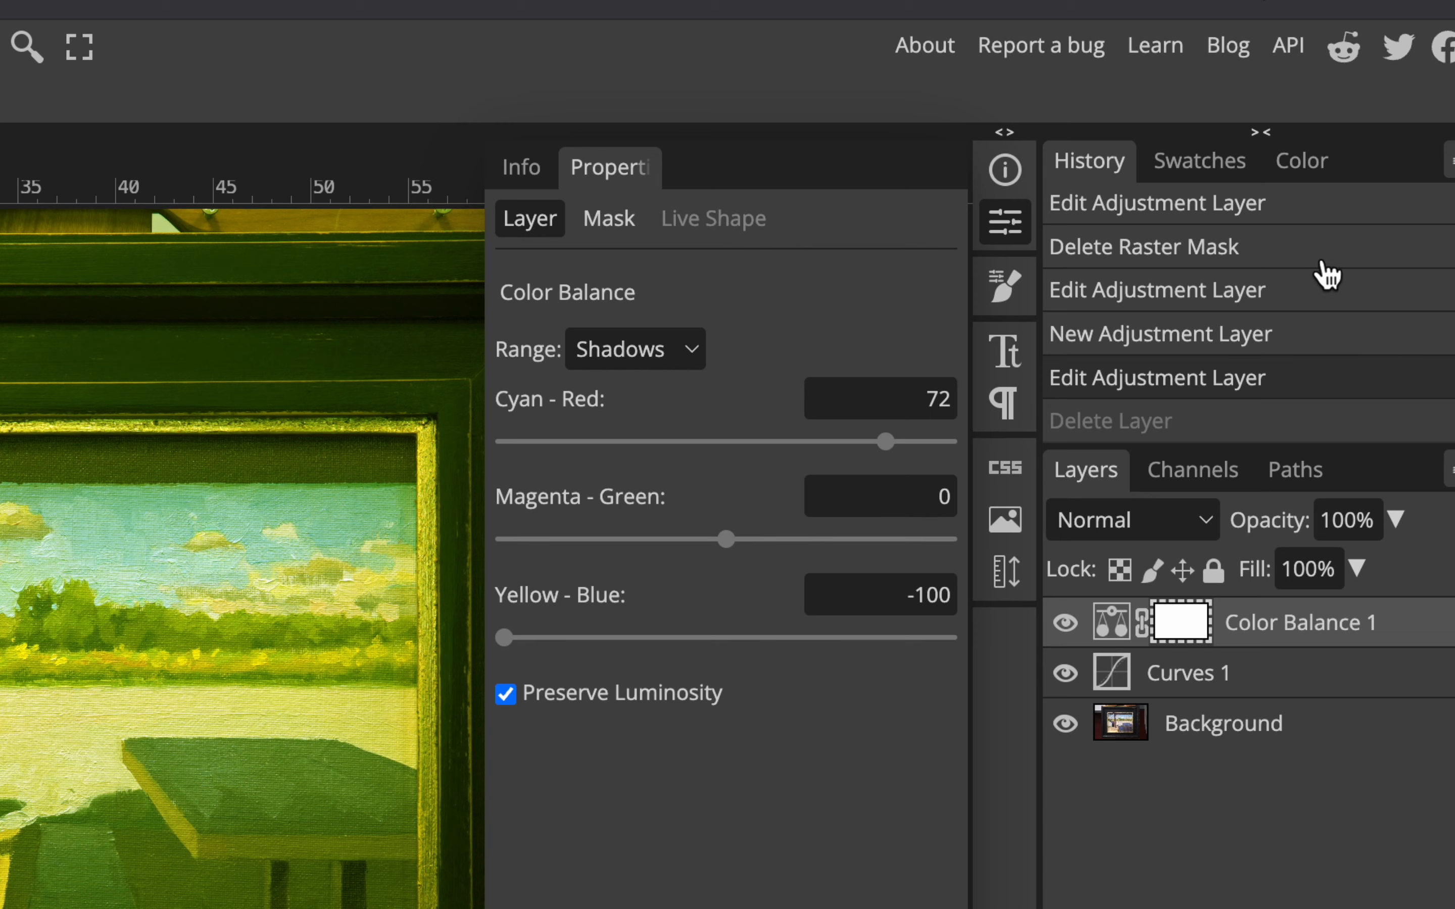
click(1307, 302)
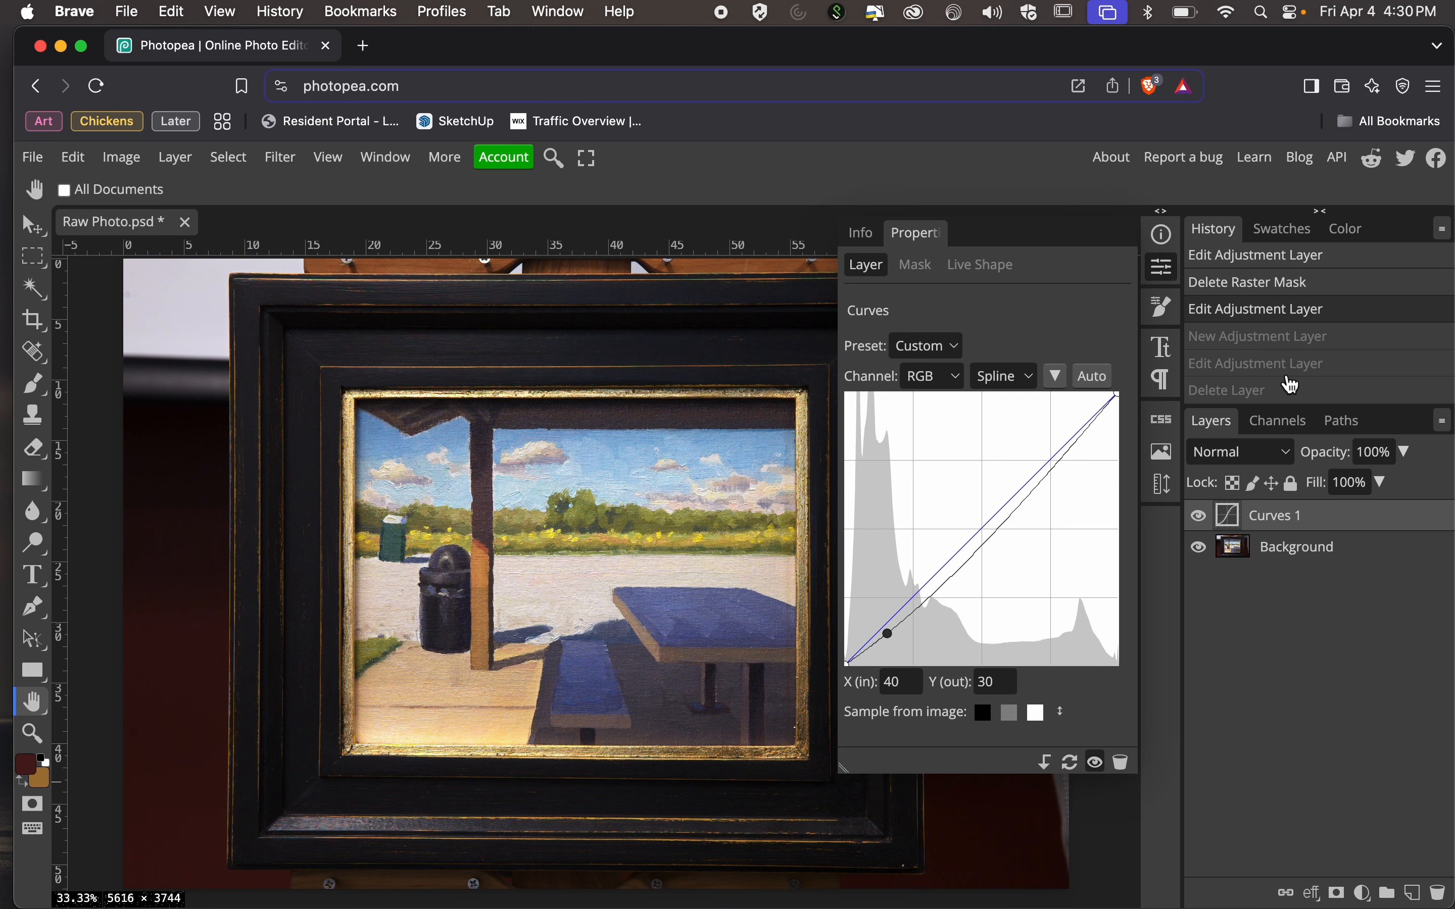
click(1293, 376)
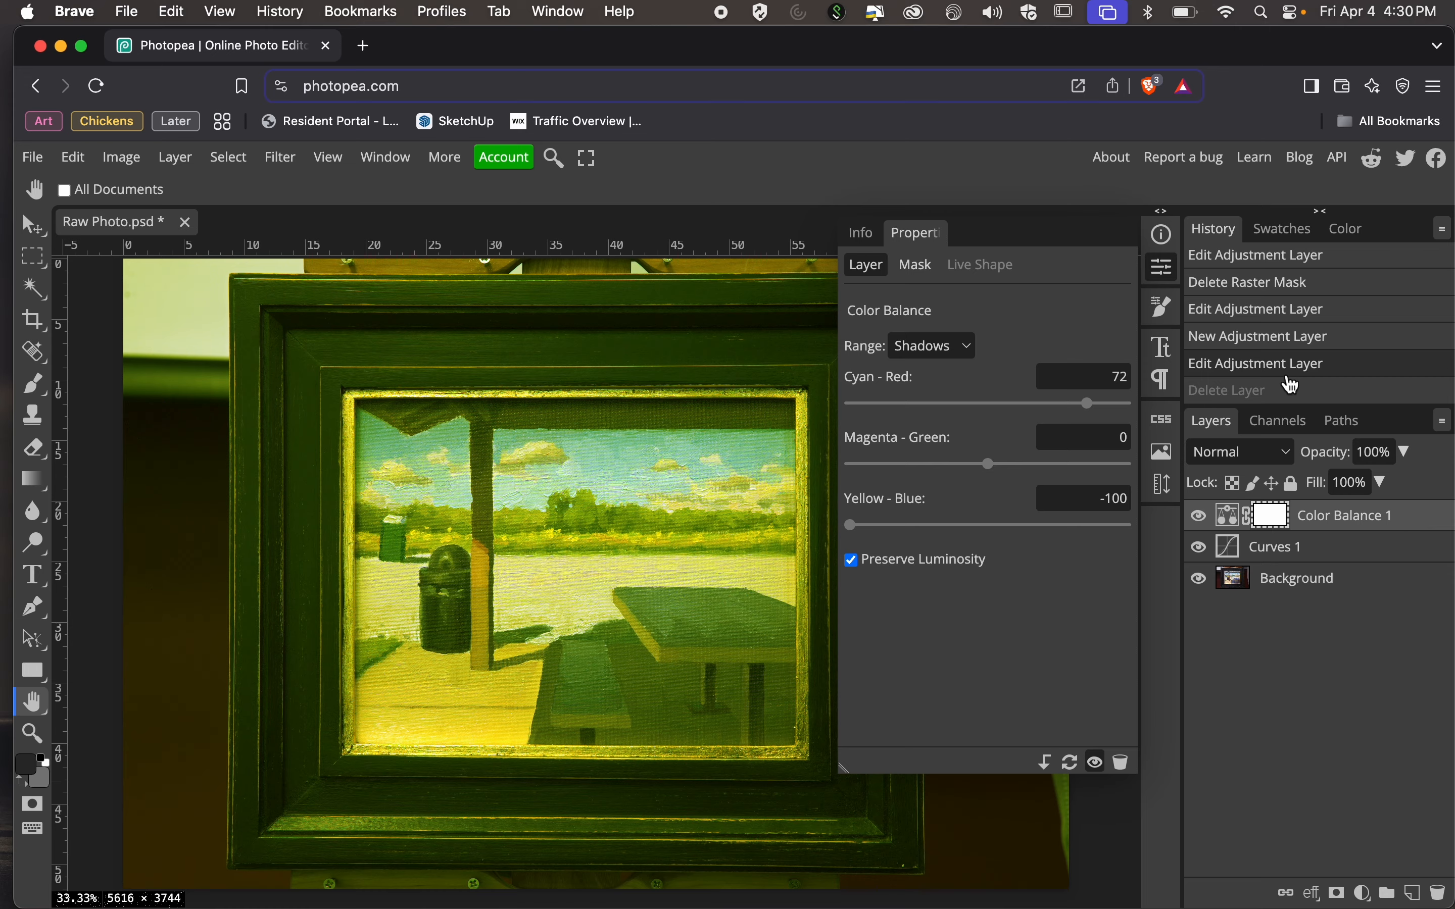
Reset the Color Balance adjustment, set its midtones' Cyan - Red value to 5, and close the layer's properties.
click(1233, 516)
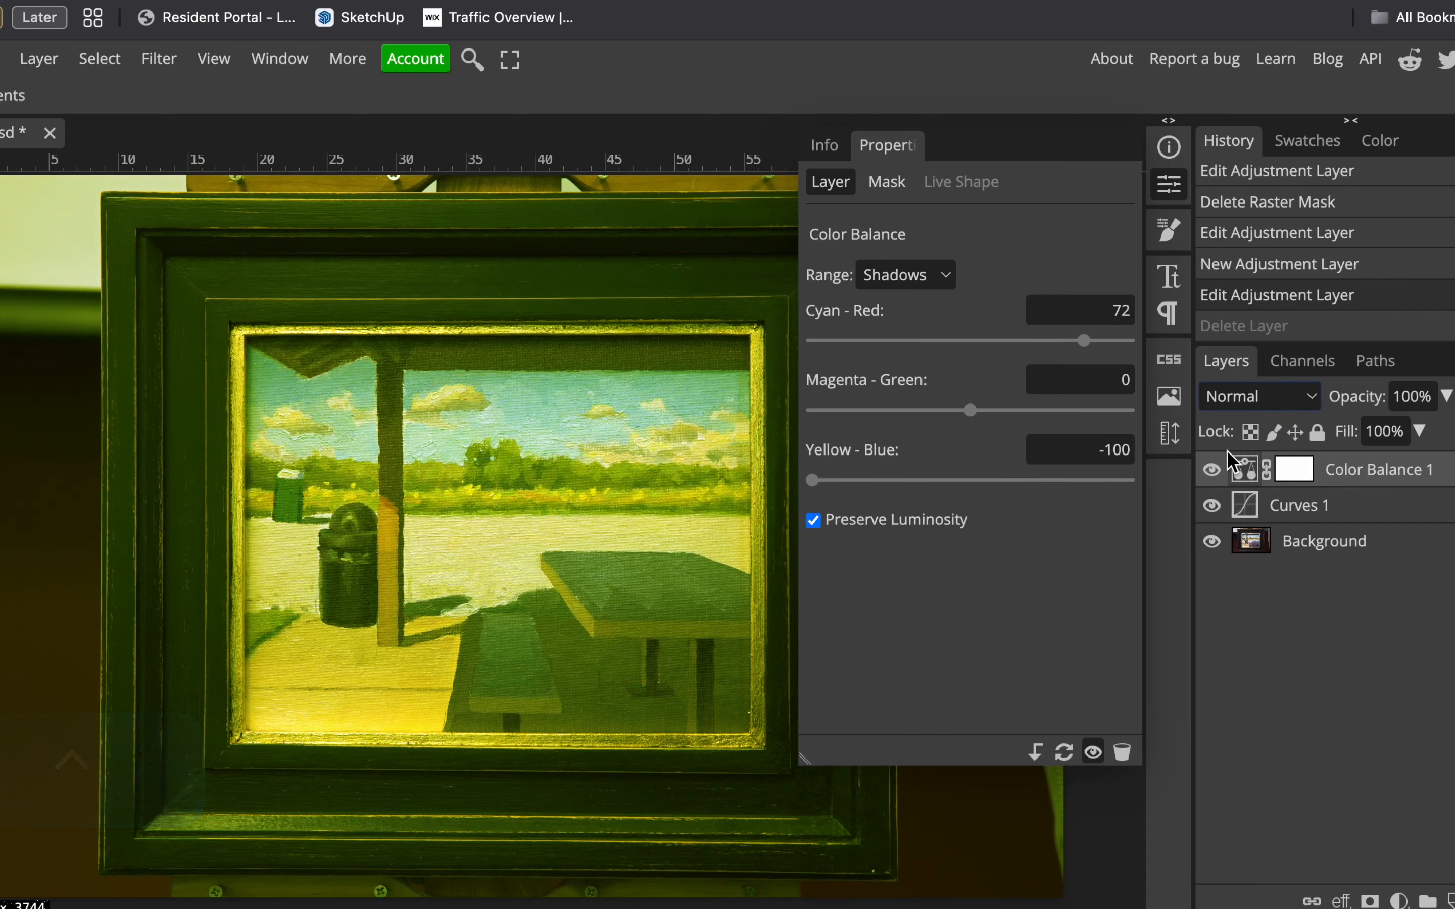
click(1366, 468)
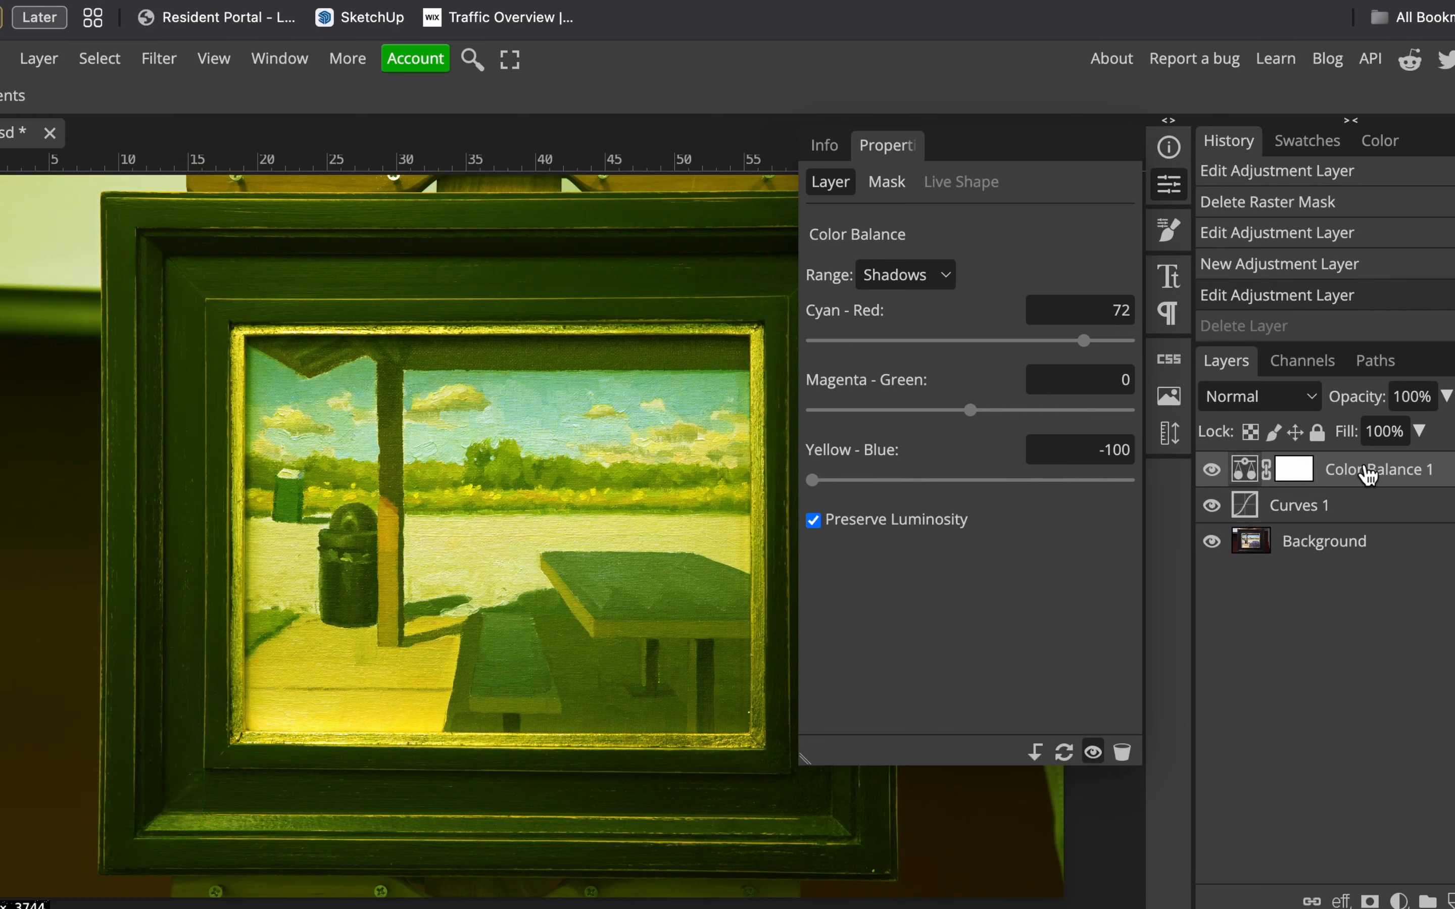
click(1064, 753)
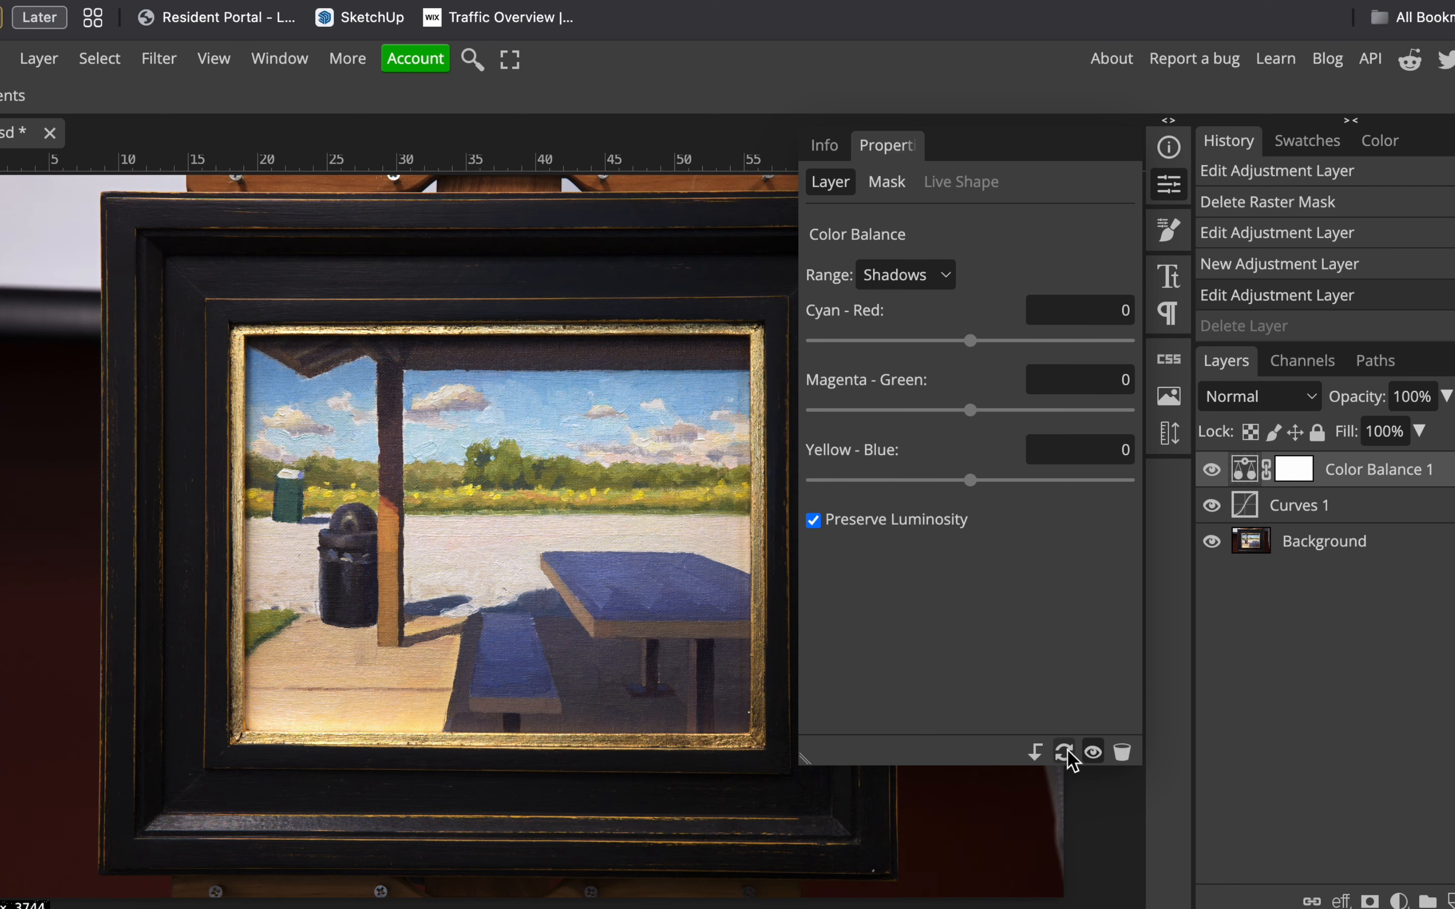
click(929, 275)
click(926, 299)
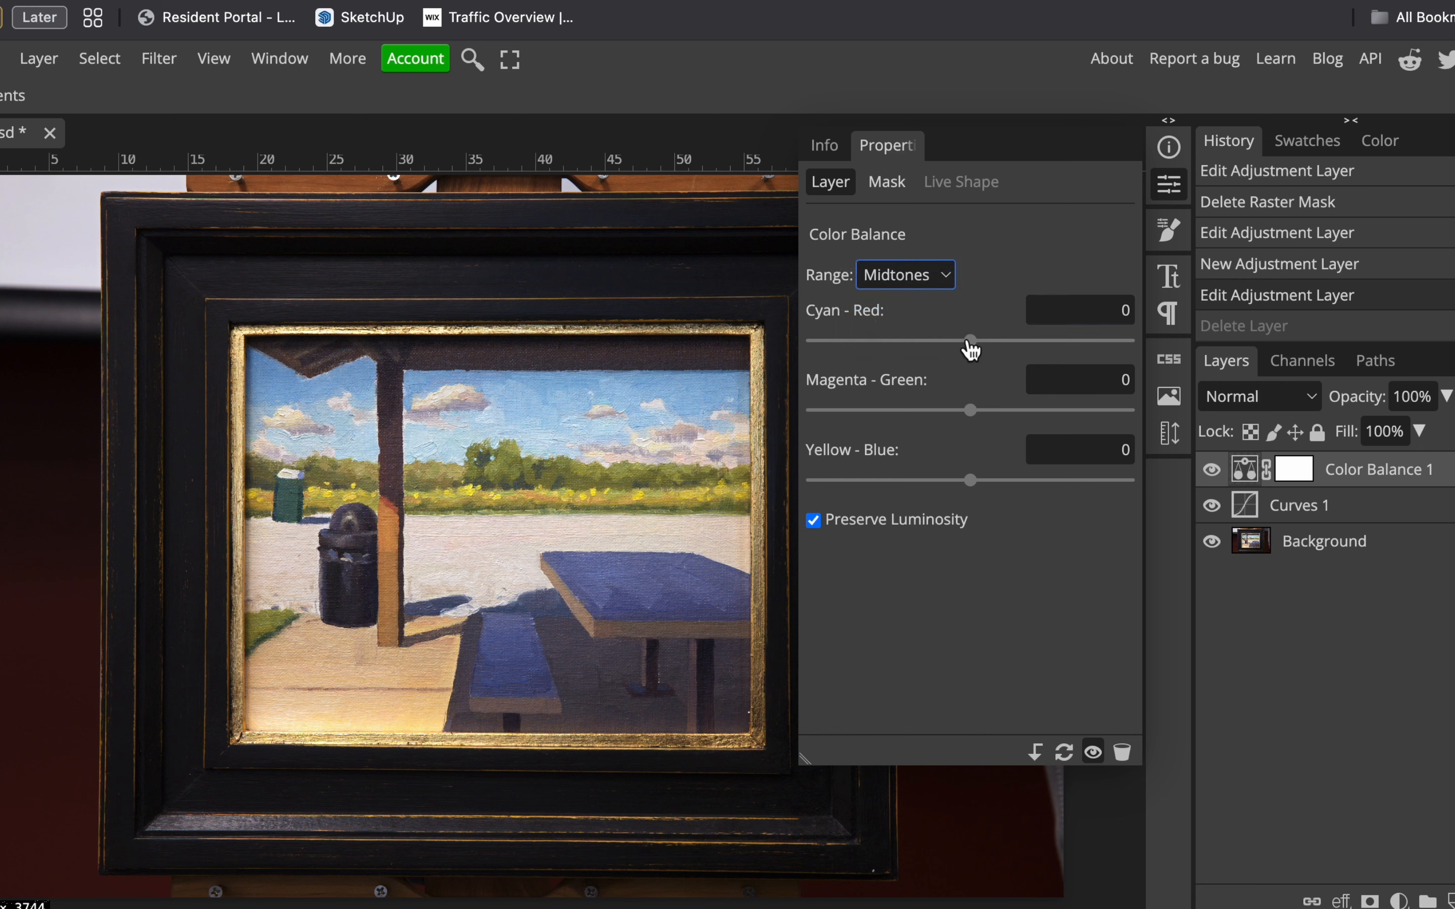
click(969, 342)
drag(972, 355, 981, 355)
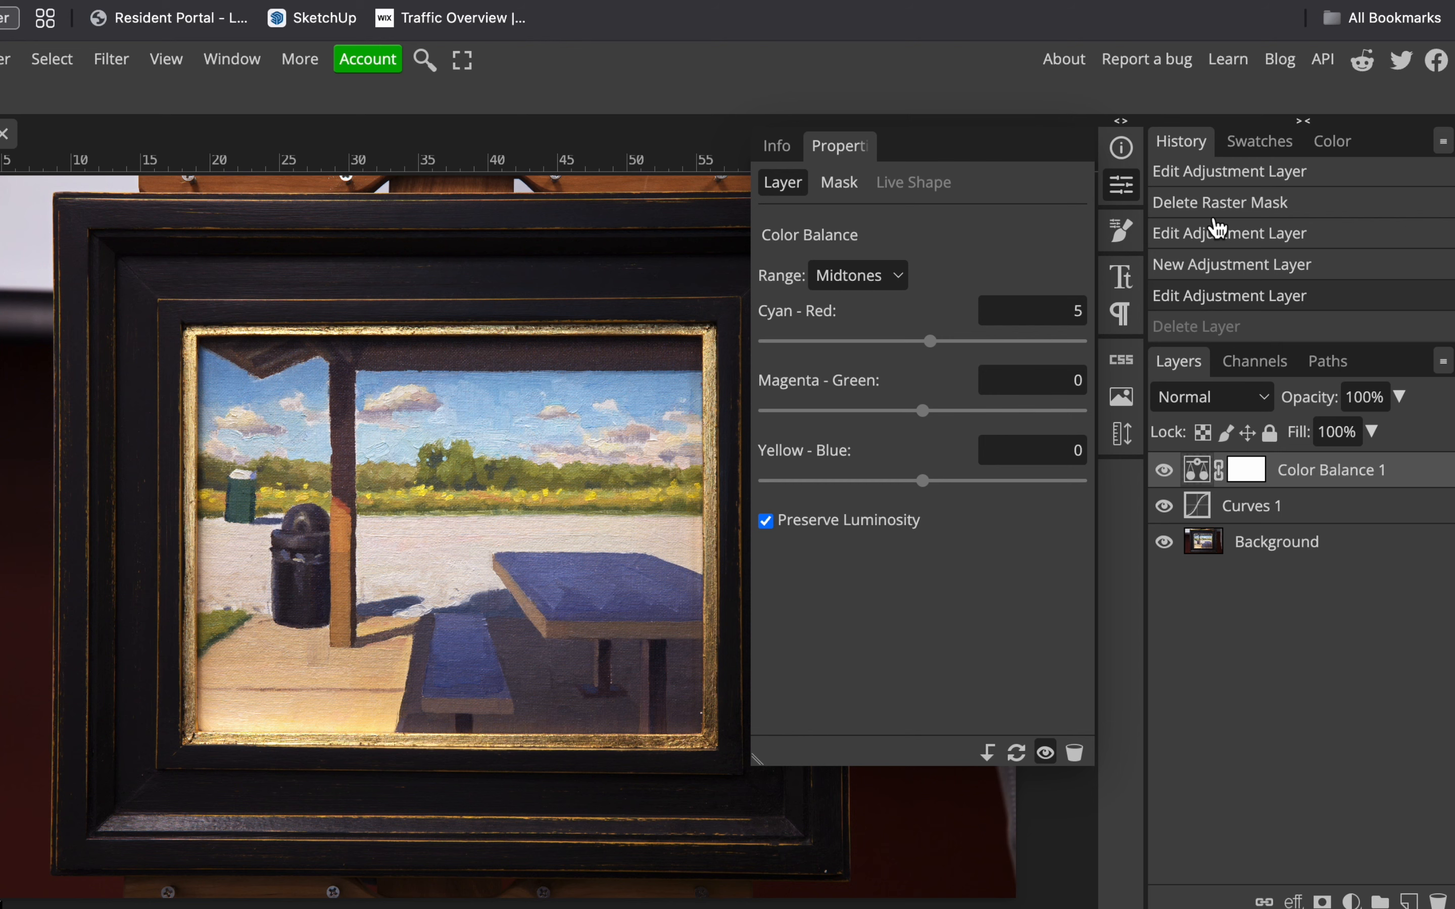
click(1126, 183)
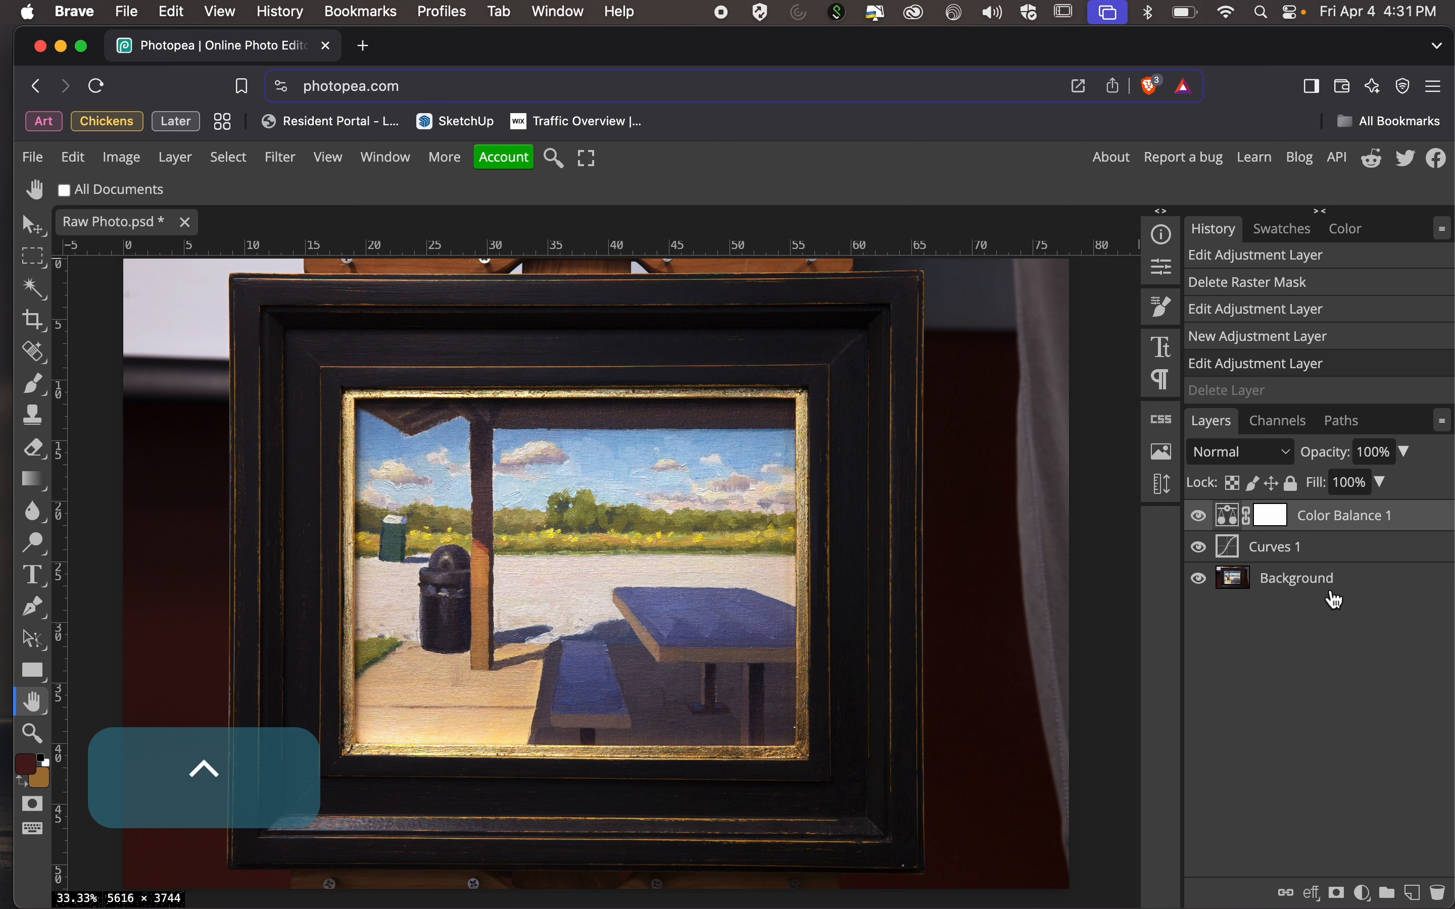
Duplicate the Background layer and rename the copy "Sharpening".
click(1316, 554)
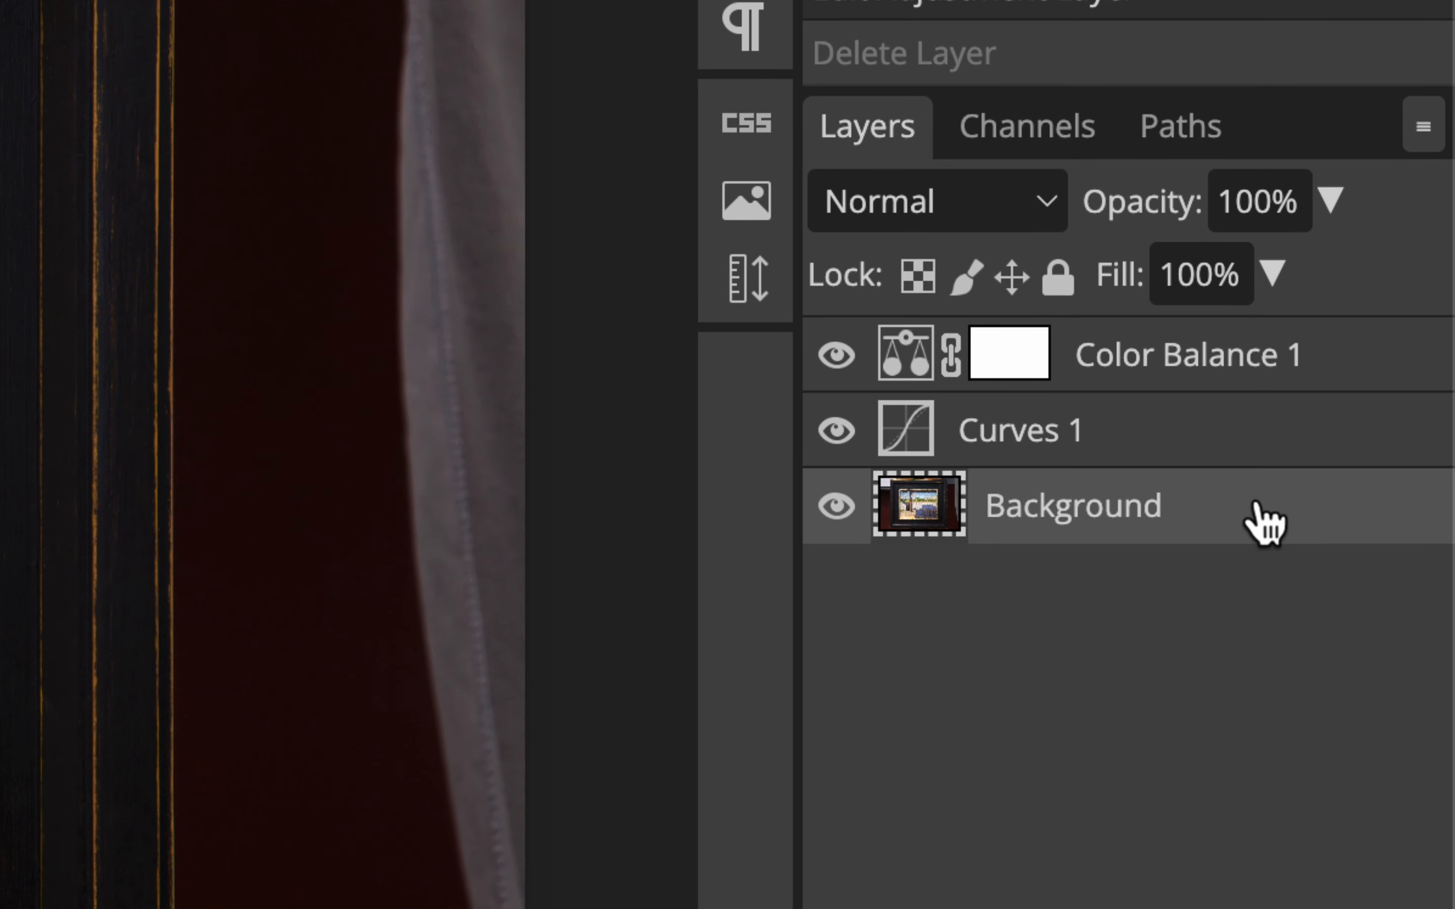
click(1246, 445)
click(1234, 371)
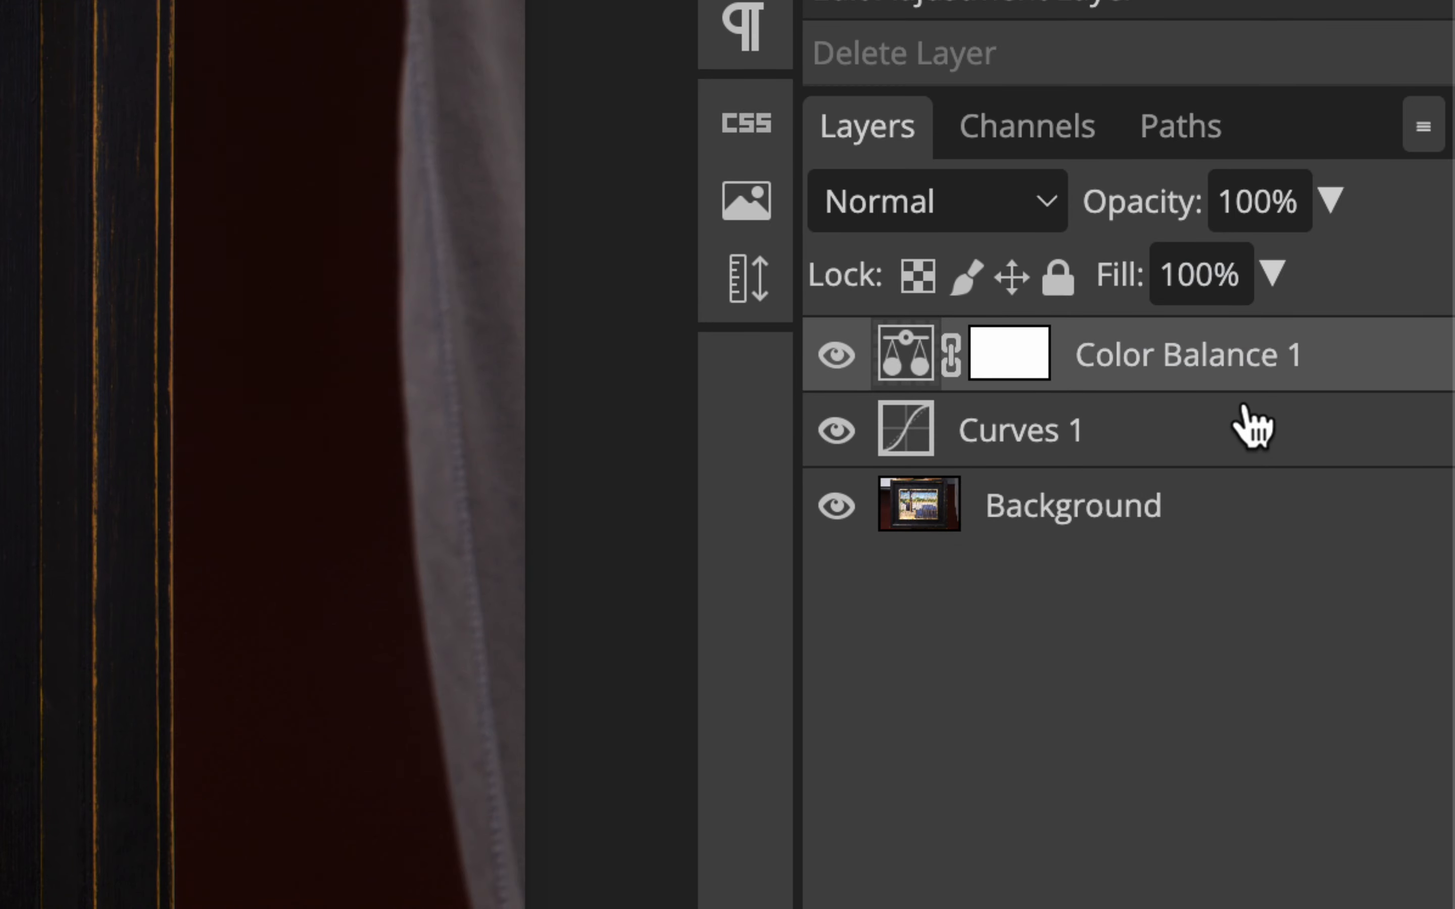
click(1239, 504)
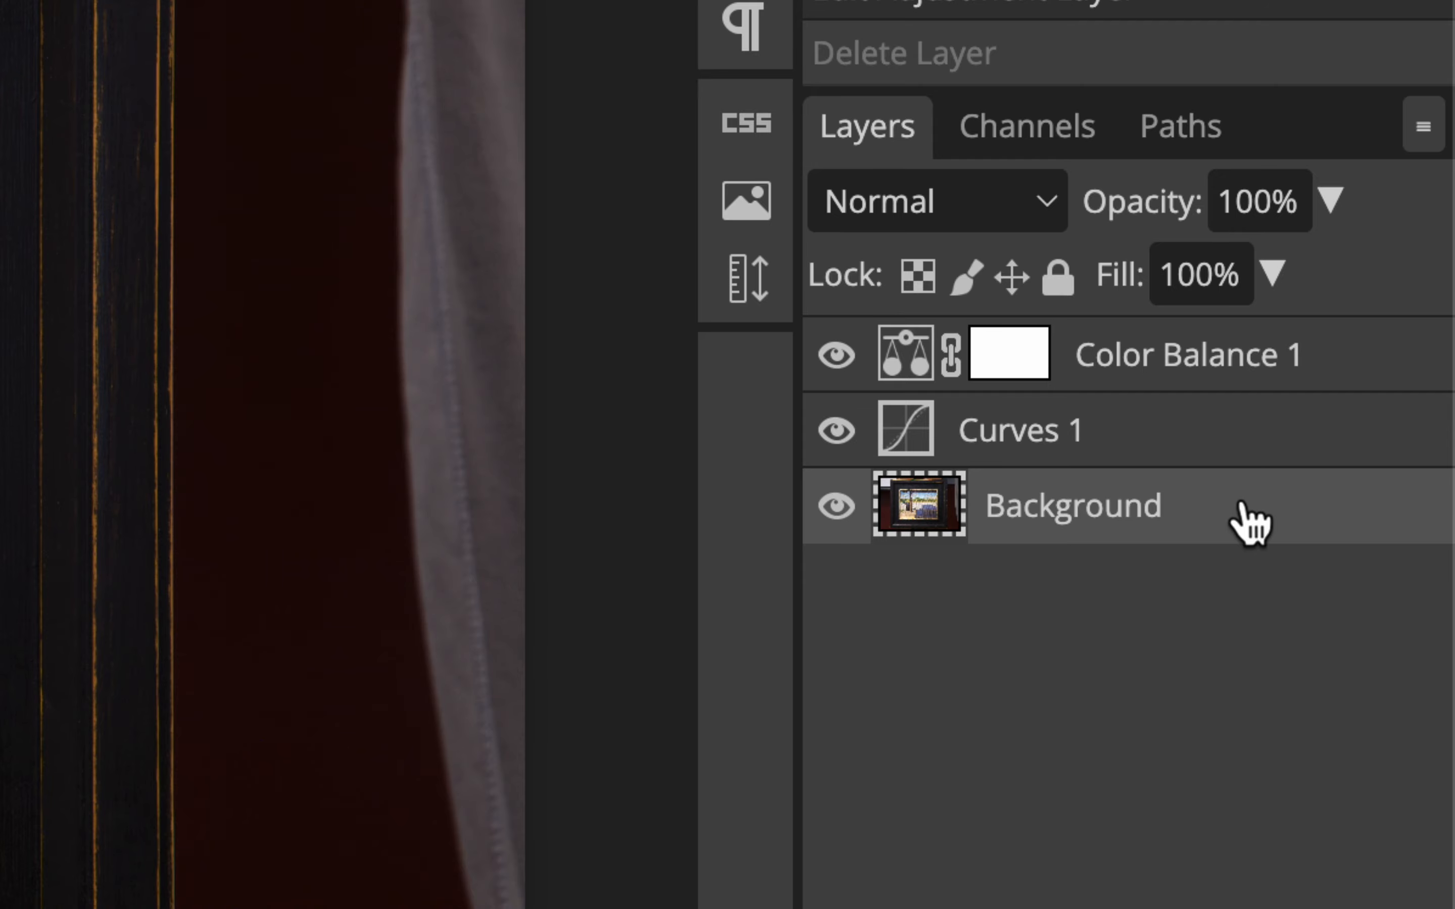
right_click(1250, 524)
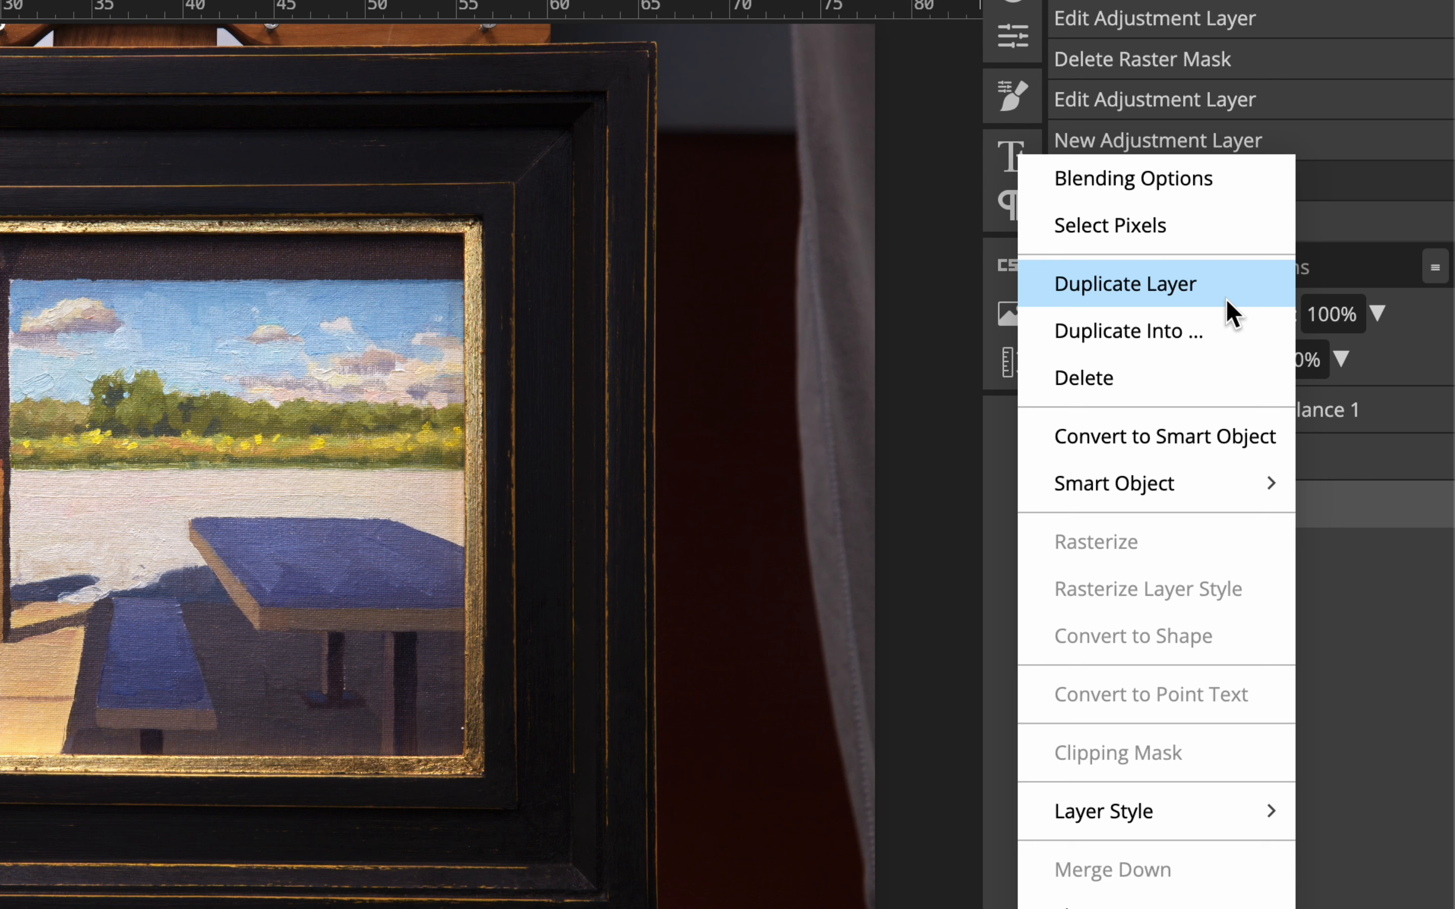
click(1226, 300)
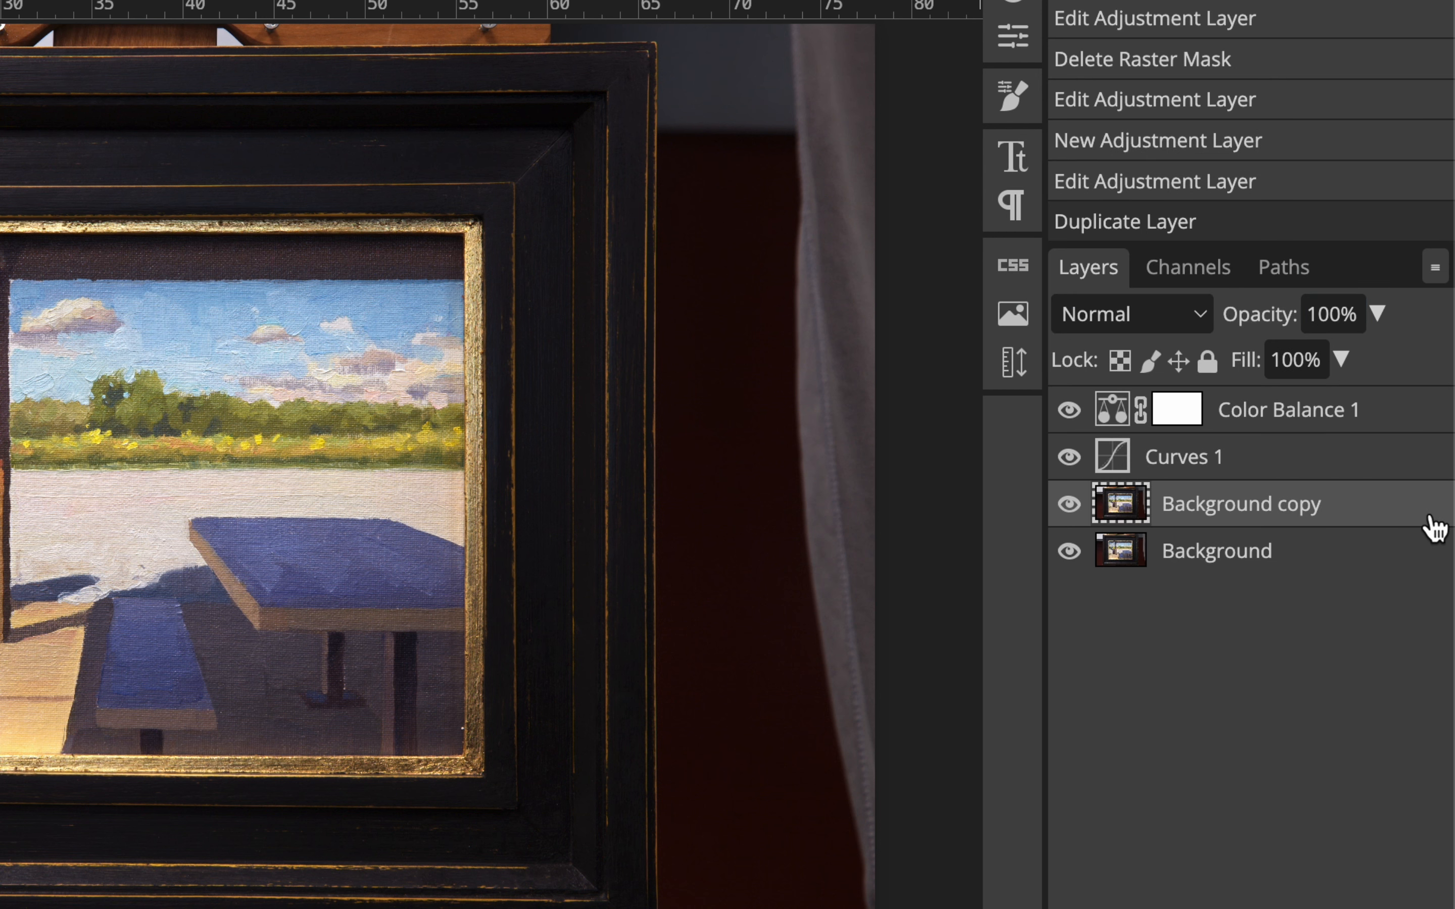
double_click(1302, 510)
text(Sharpening)
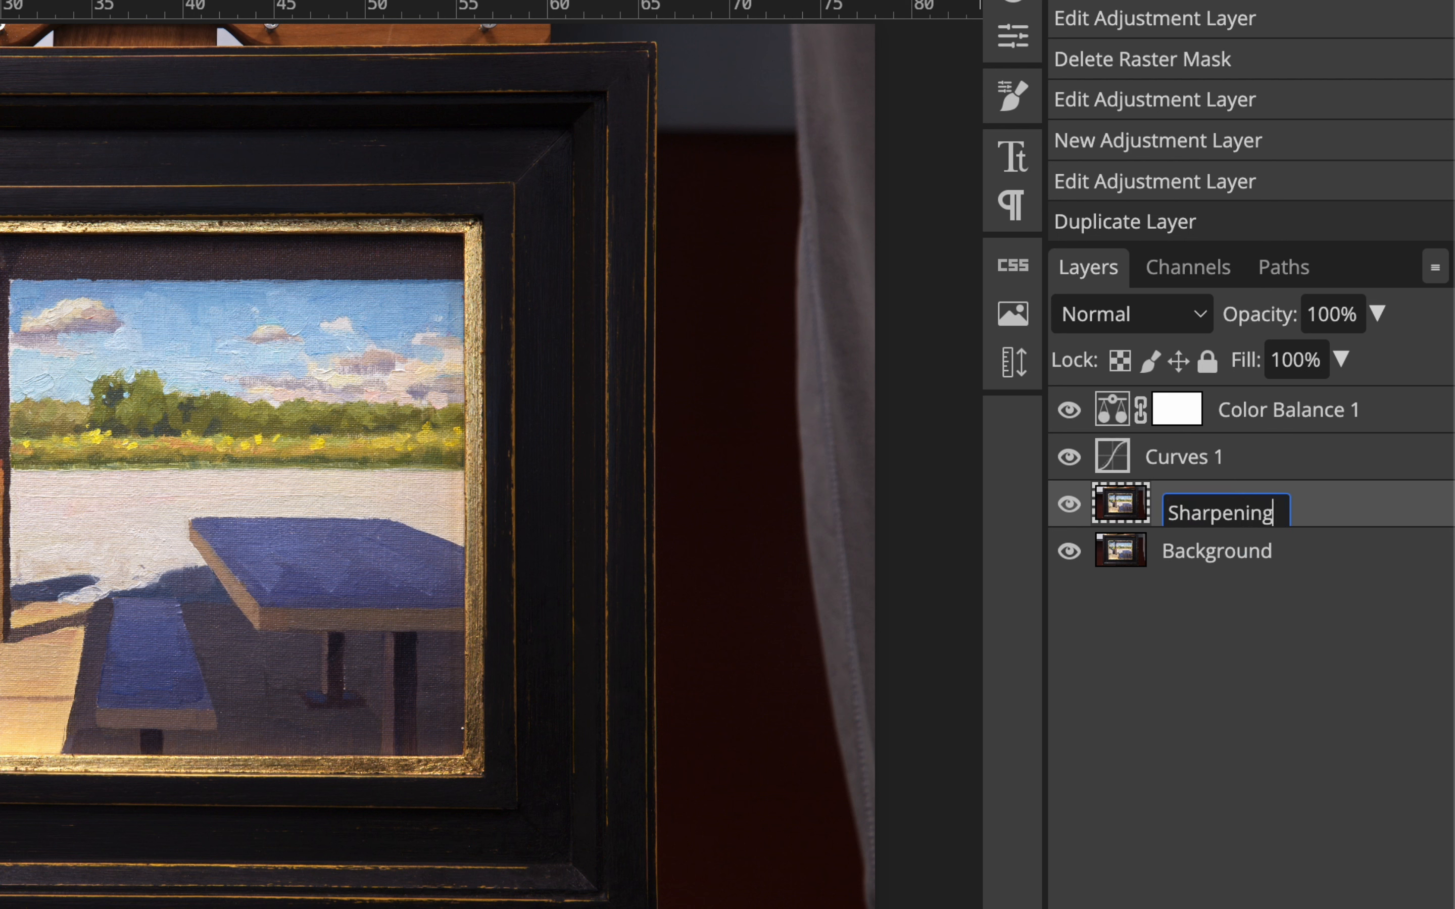
key(Return)
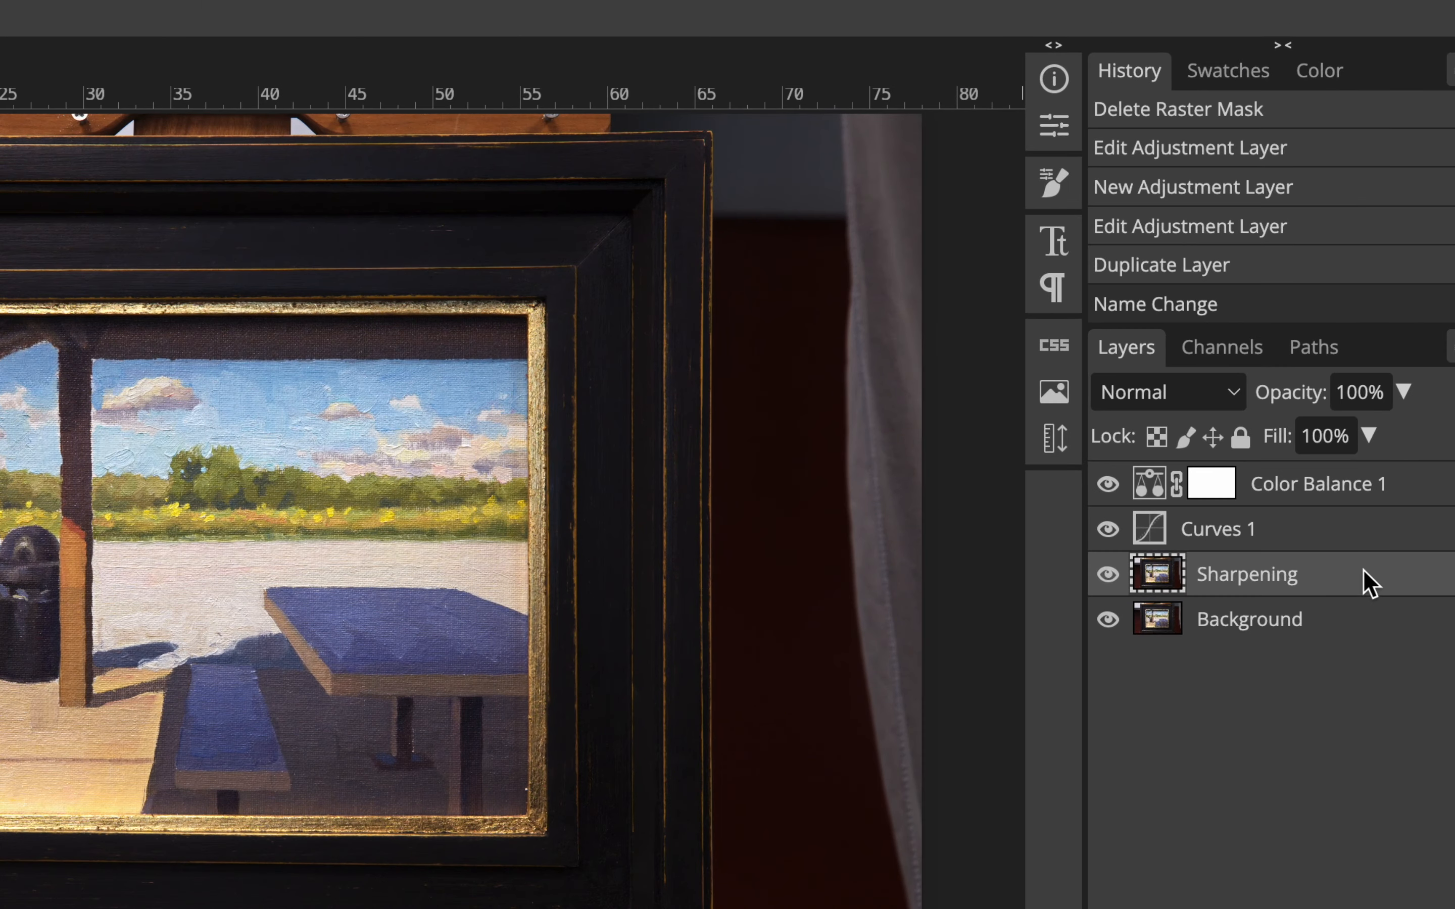
Start the Unsharp Mask filter on the Sharpening layer and move its dialog clear of the painting.
click(1356, 553)
click(1341, 586)
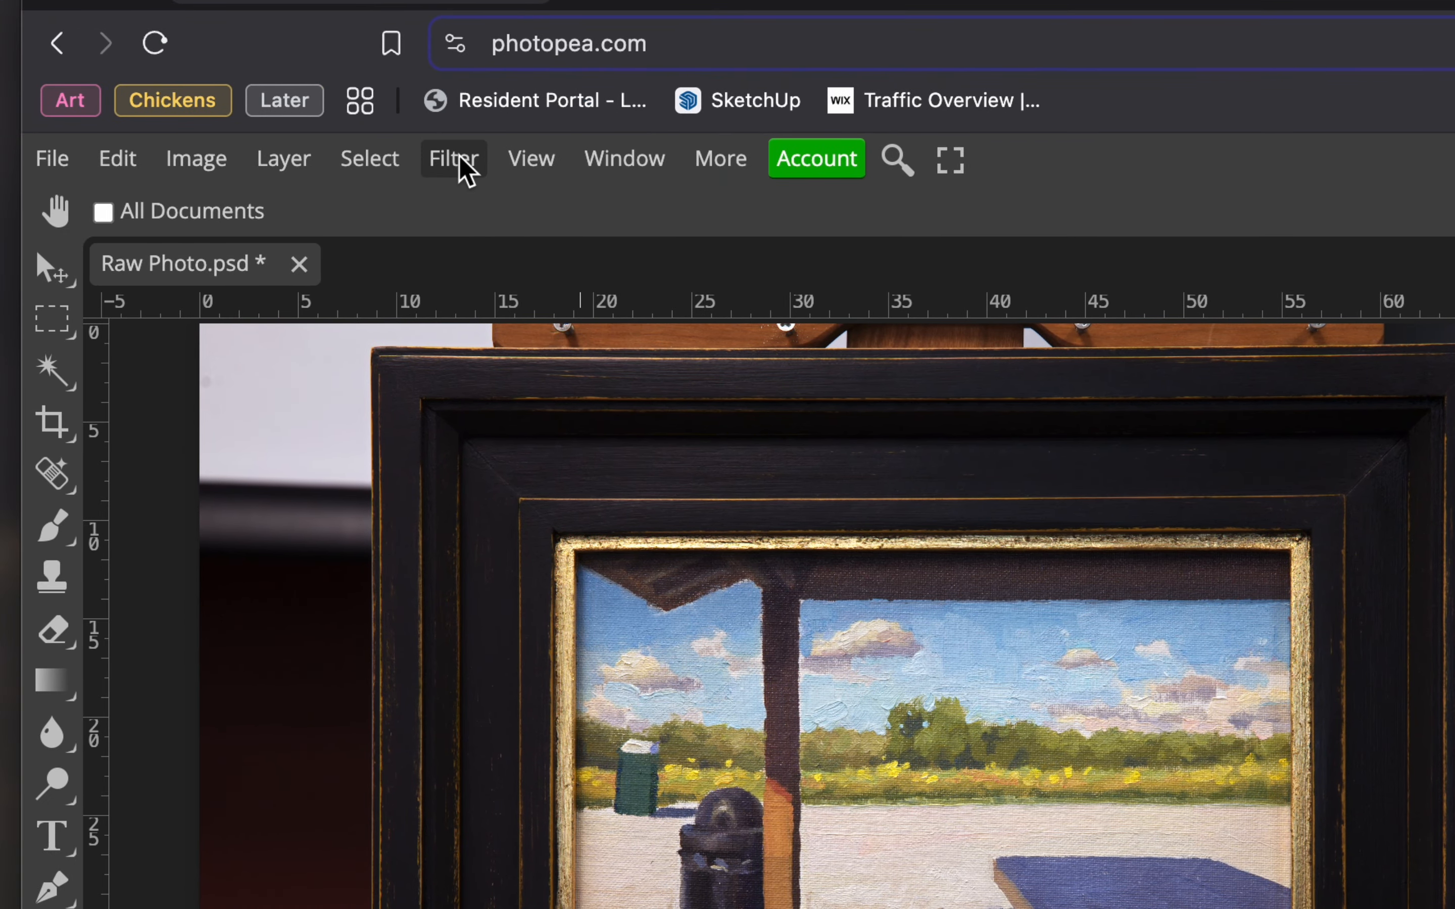
click(455, 159)
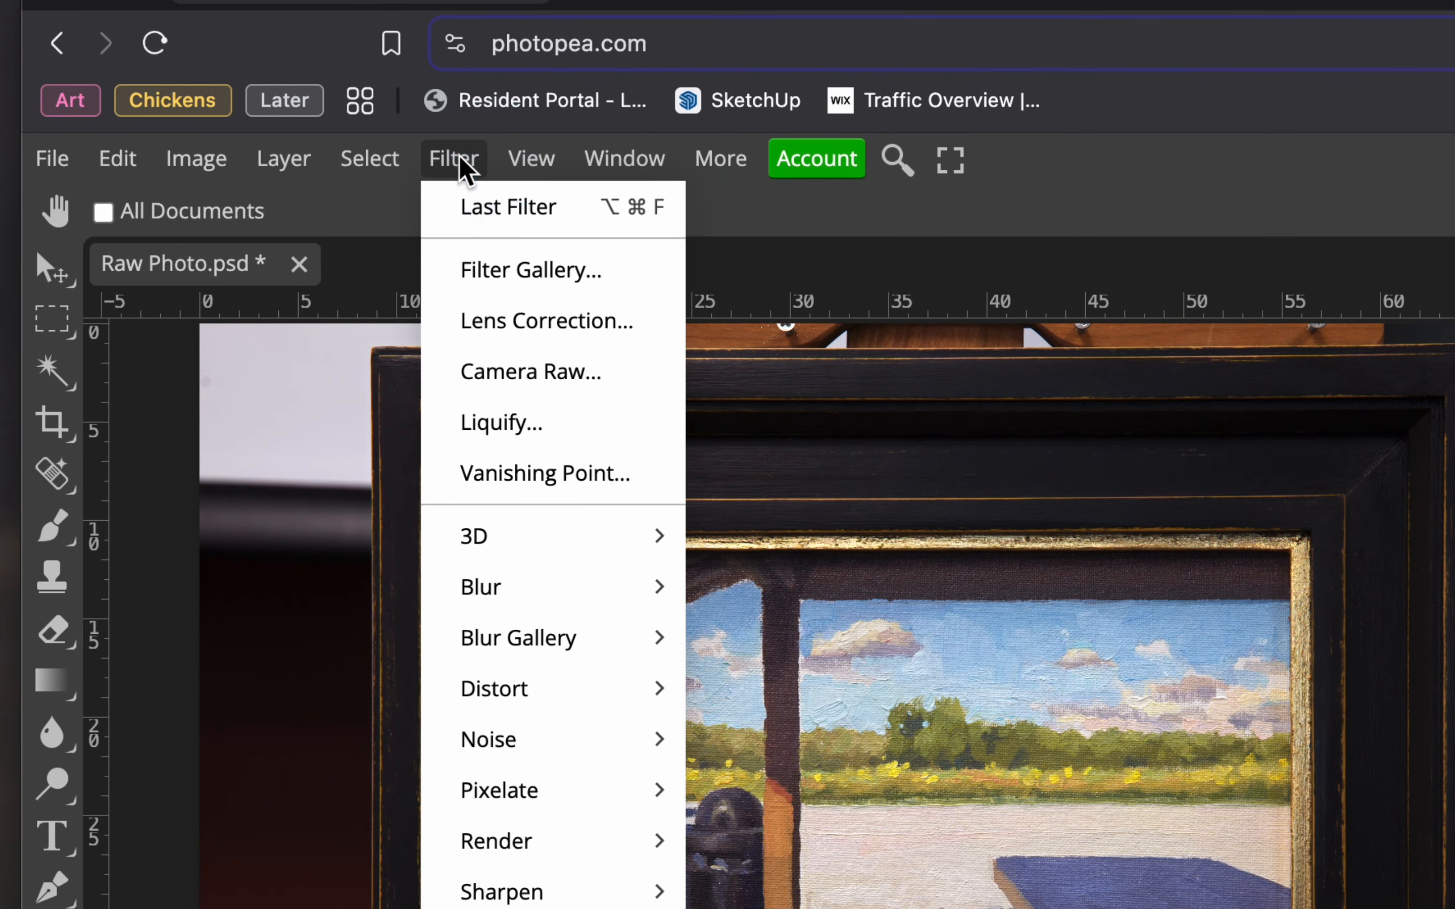
mouse_move(573, 546)
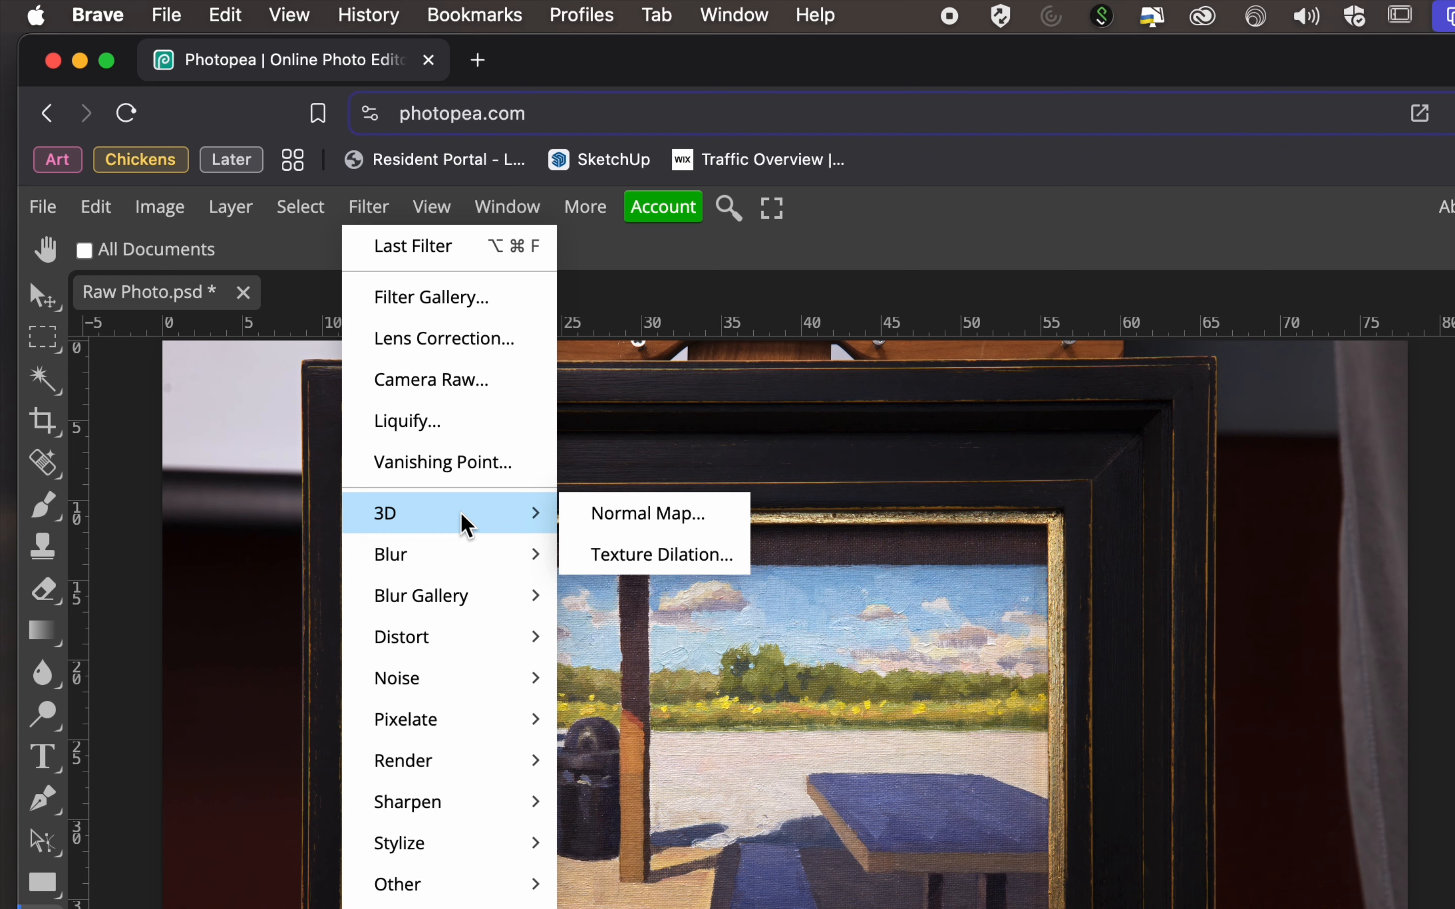
mouse_move(503, 802)
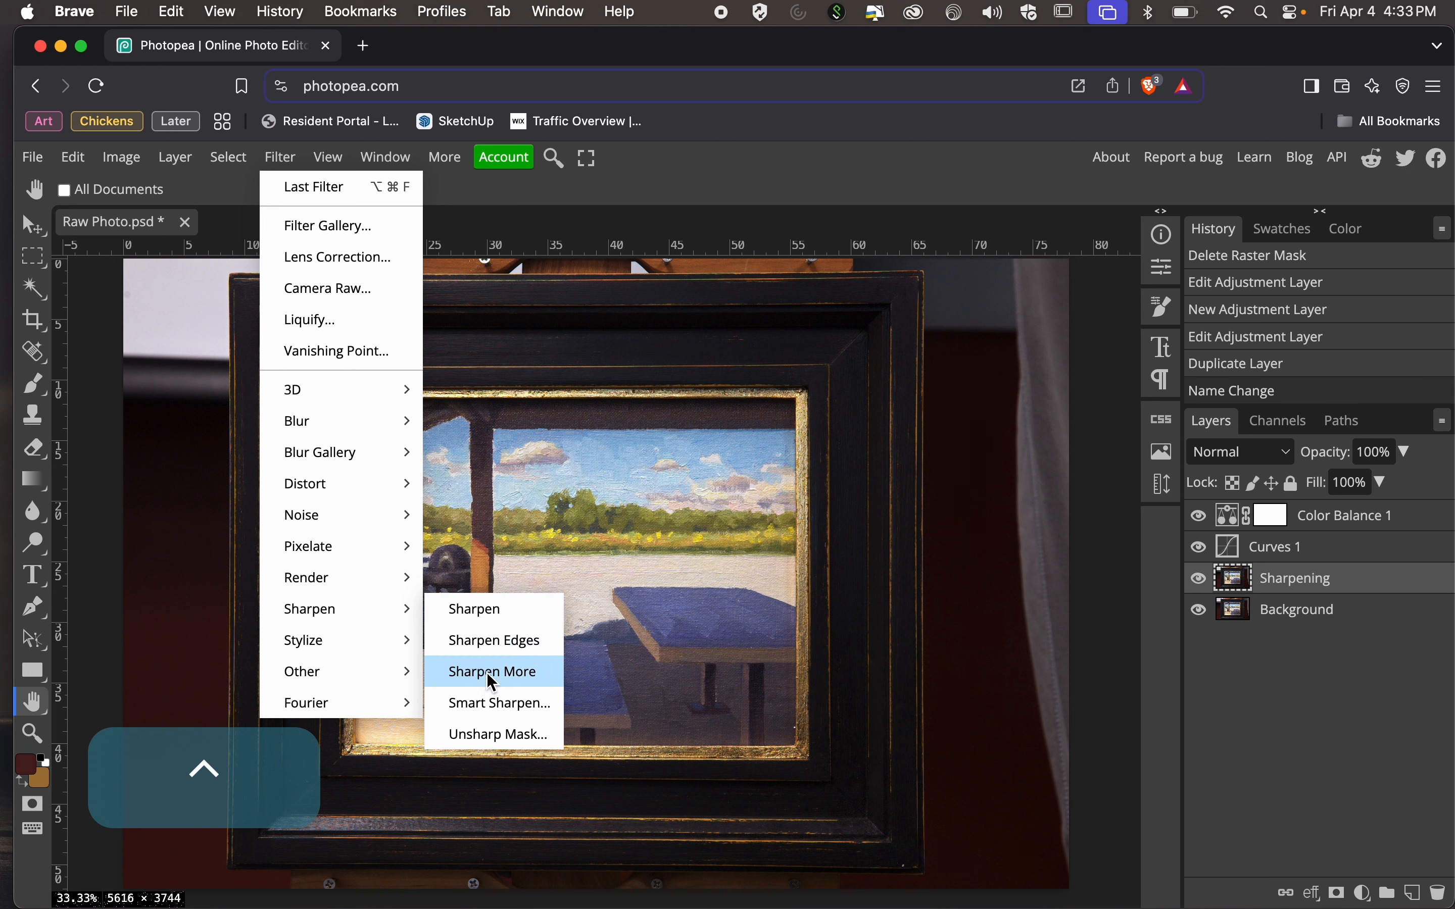
click(548, 729)
drag(519, 302, 792, 214)
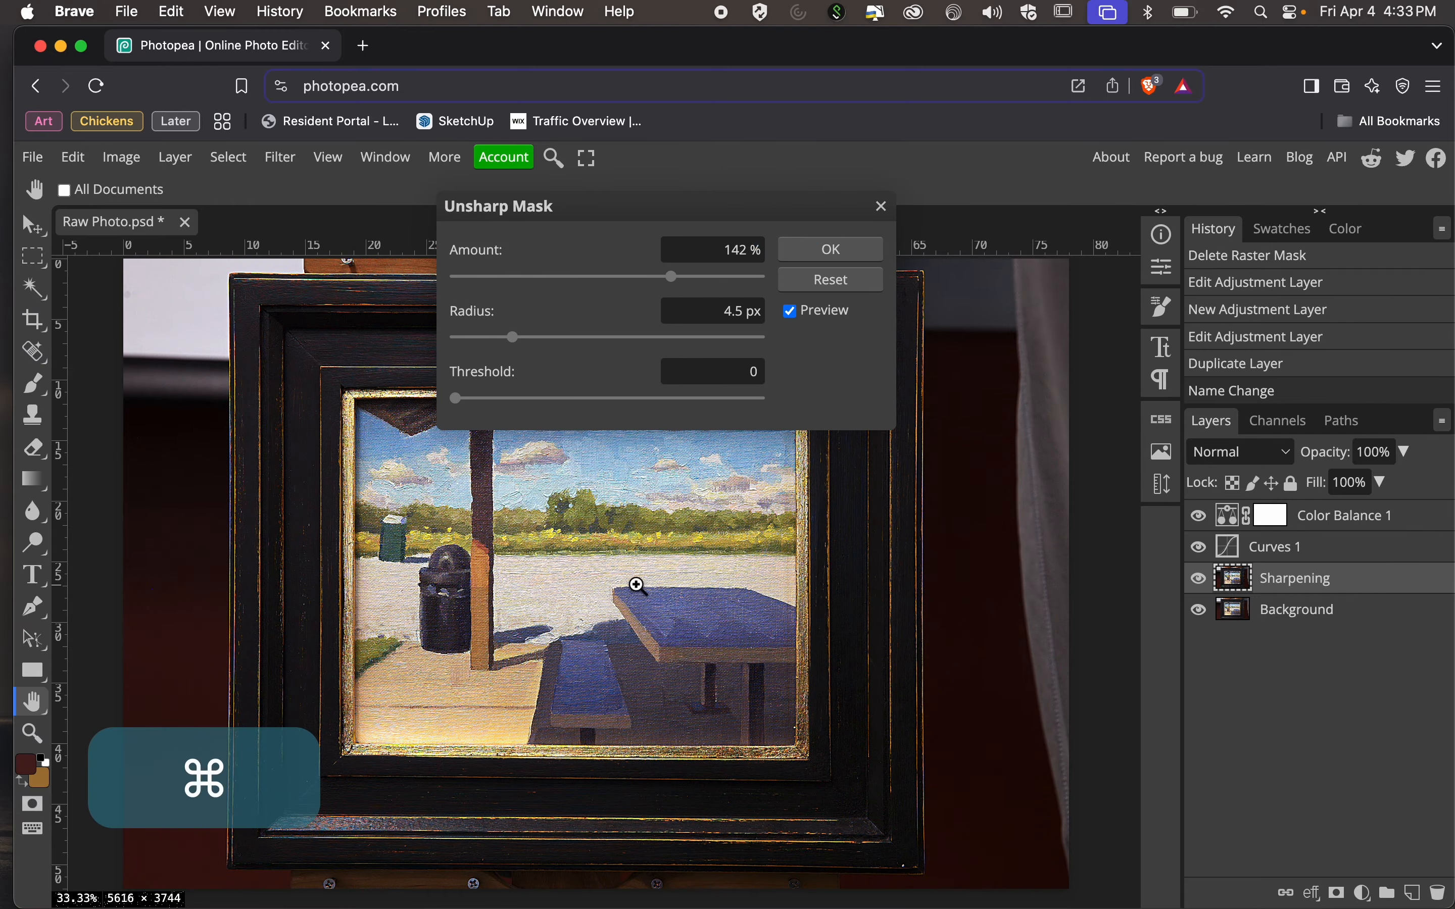
Compare the painting's detail at 100% zoom with the Unsharp Mask preview off and on.
key(super+equal)
key(super+equal)
key(super+equal)
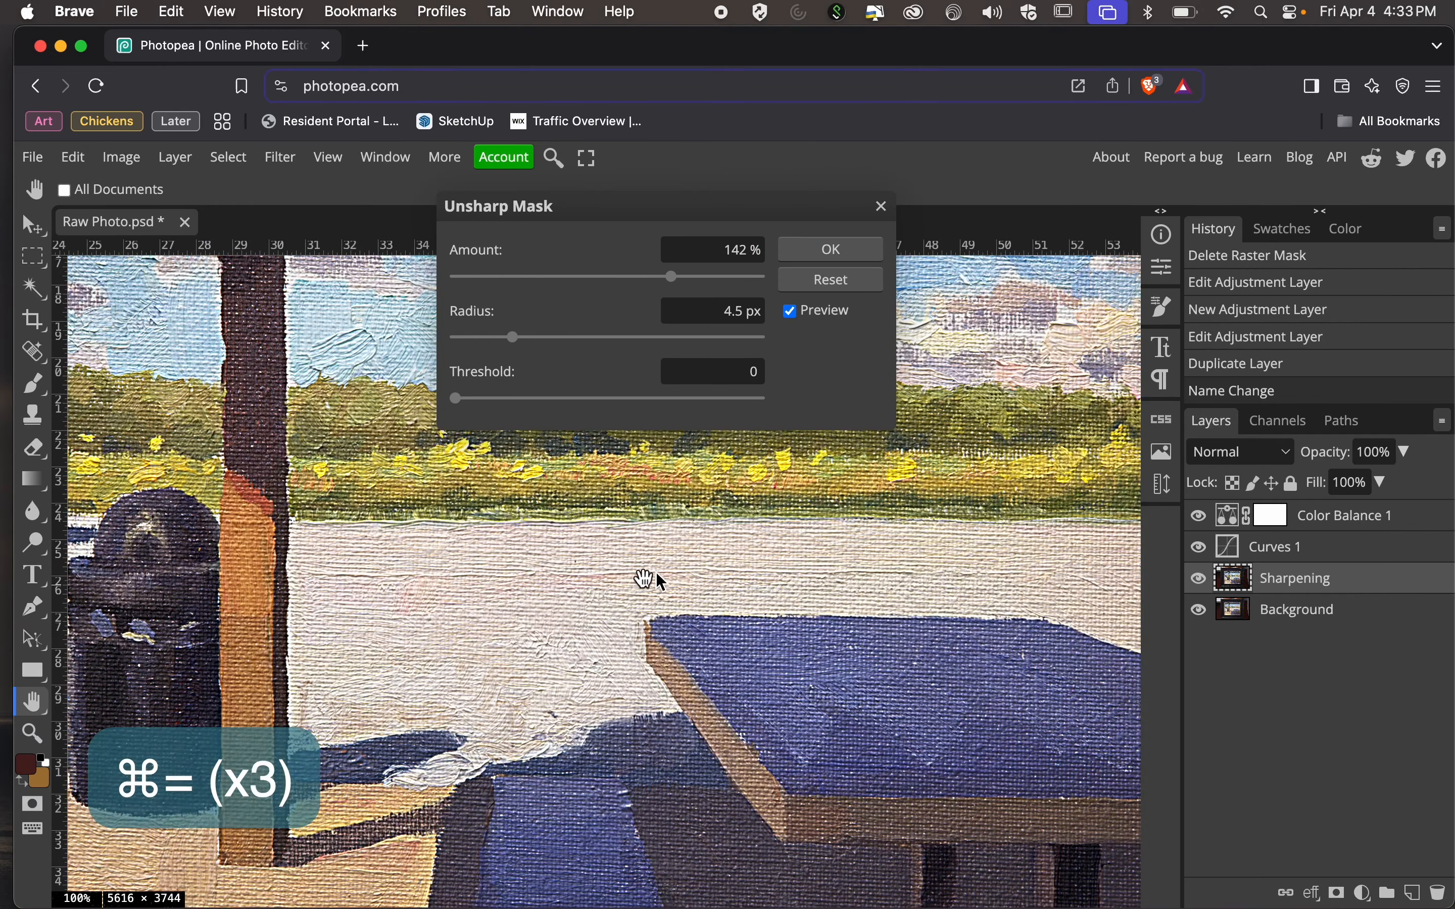
click(792, 312)
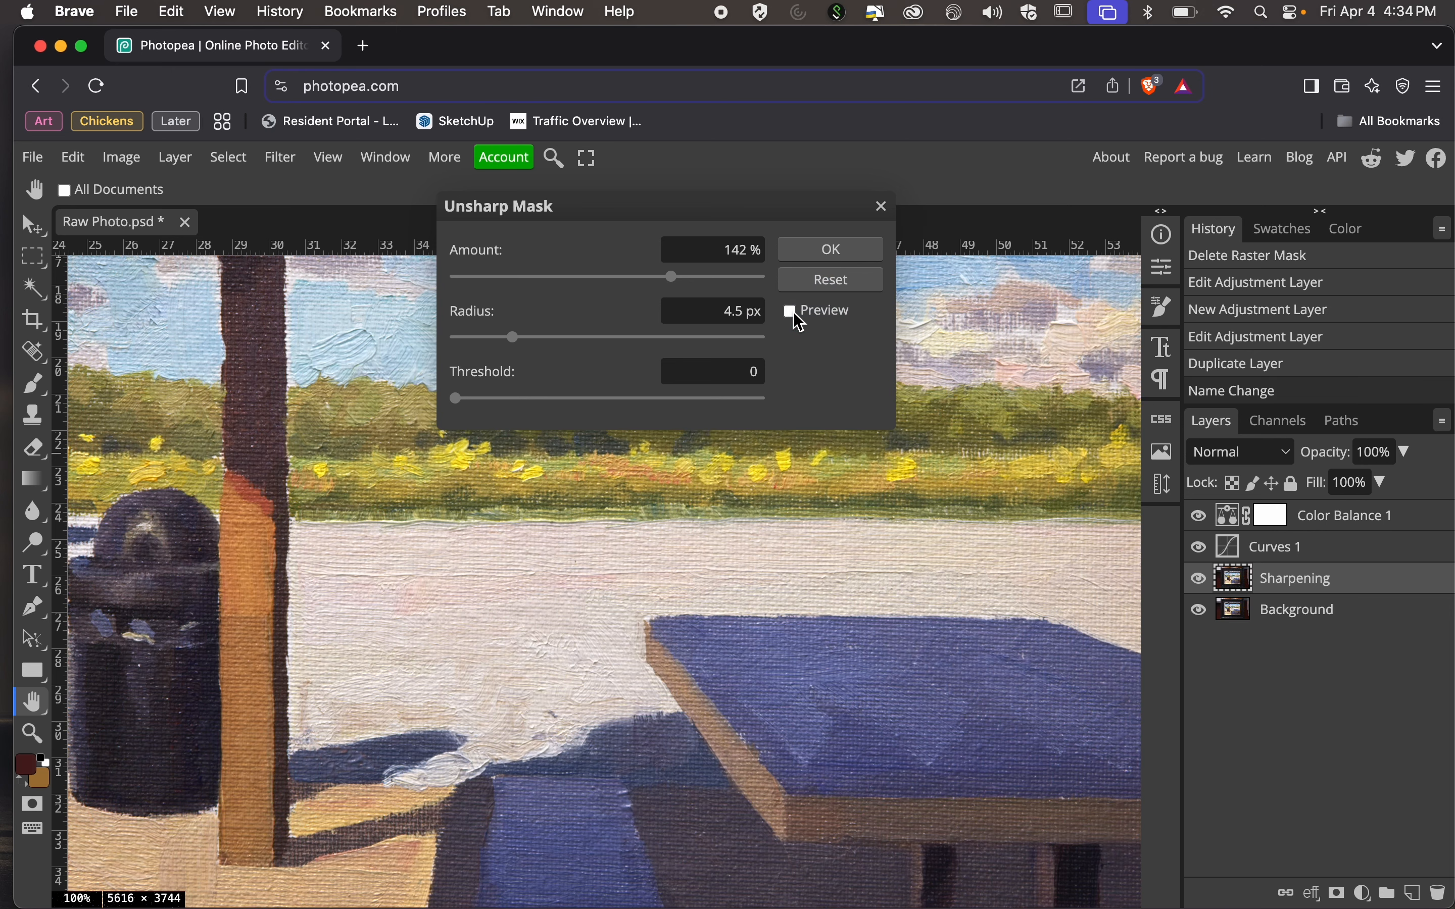
click(792, 312)
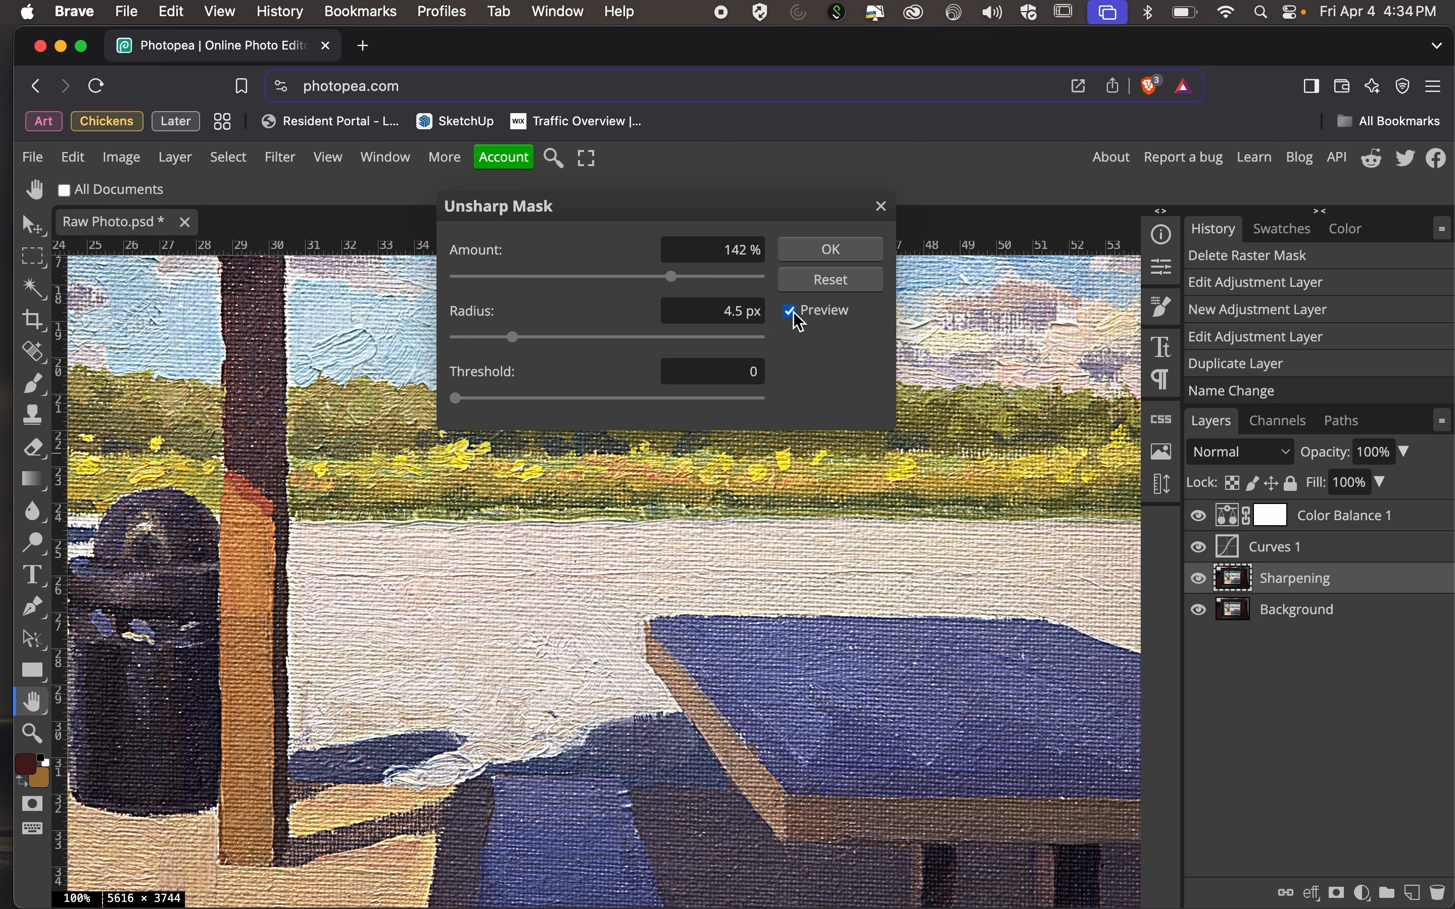
Set the Unsharp Mask radius to 1.5 px.
click(731, 254)
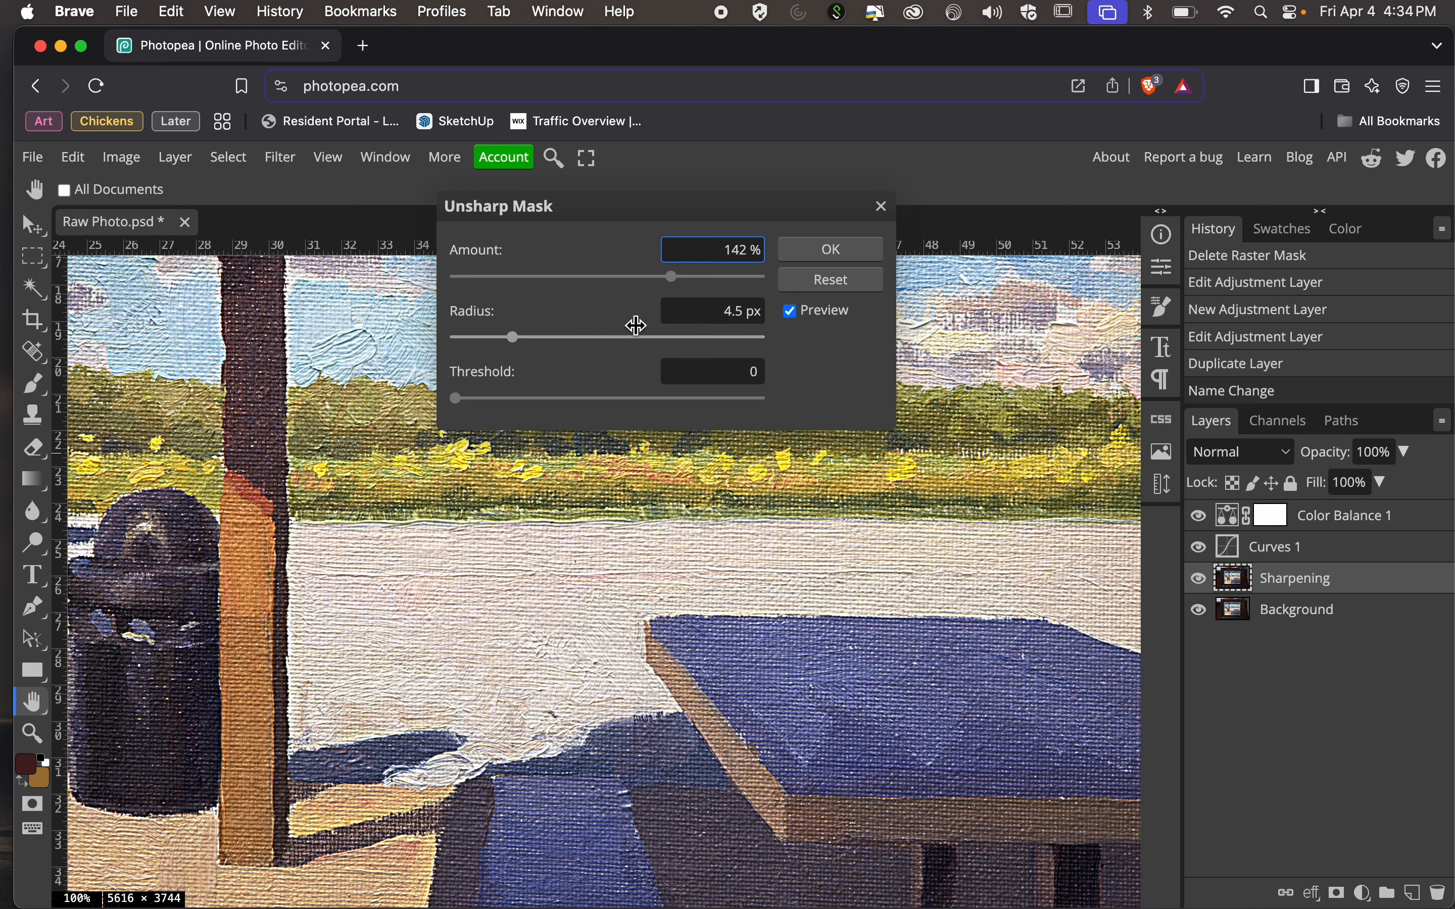
click(731, 313)
drag(730, 314, 746, 317)
text(1.5)
key(Return)
Set the Unsharp Mask amount to 125%.
drag(744, 250, 745, 260)
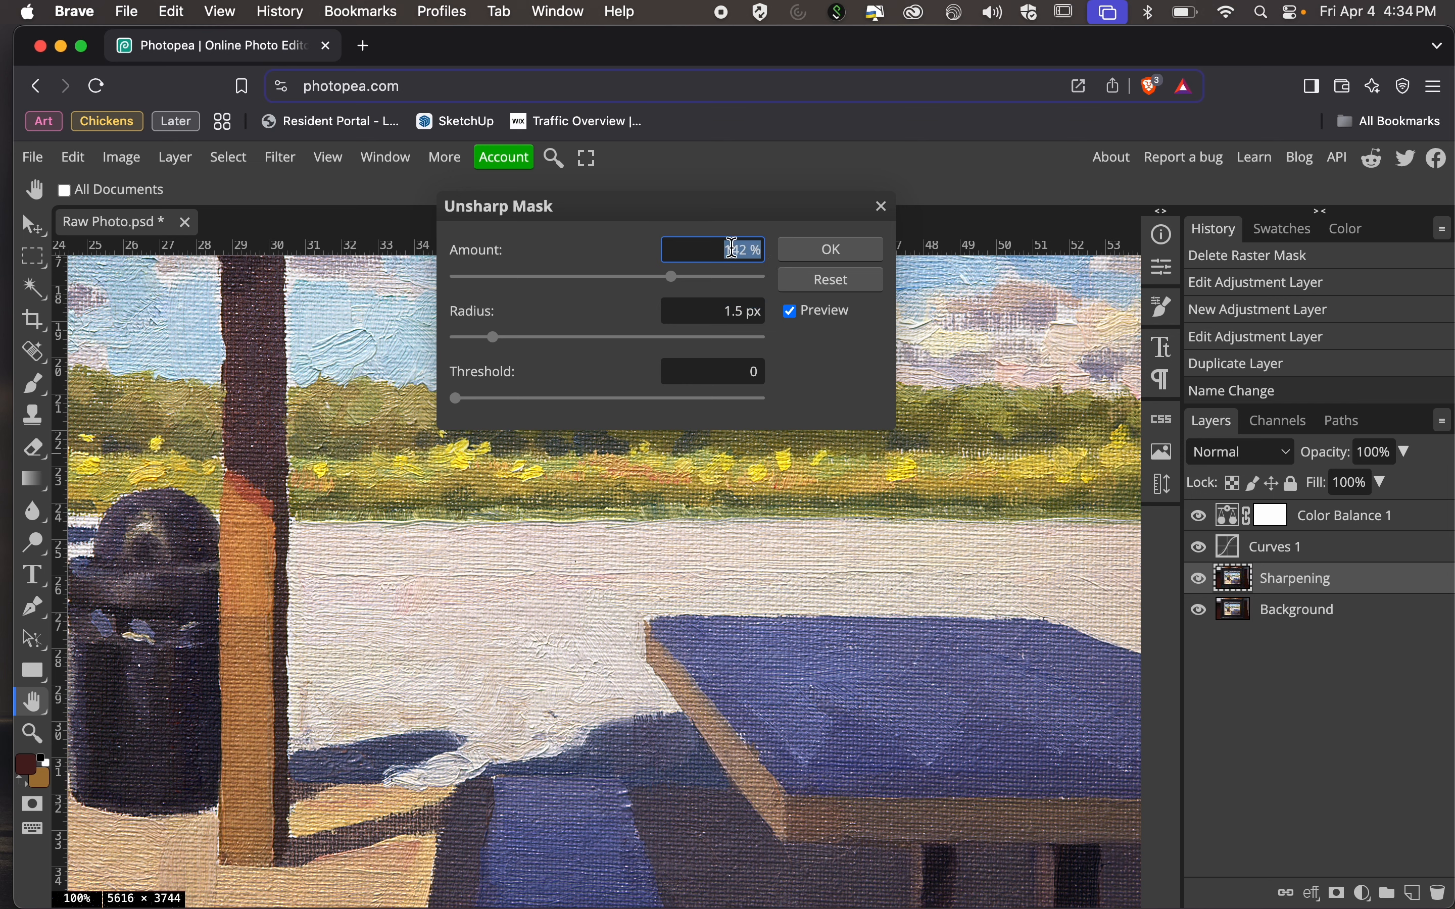
click(731, 252)
key(Right)
key(Right)
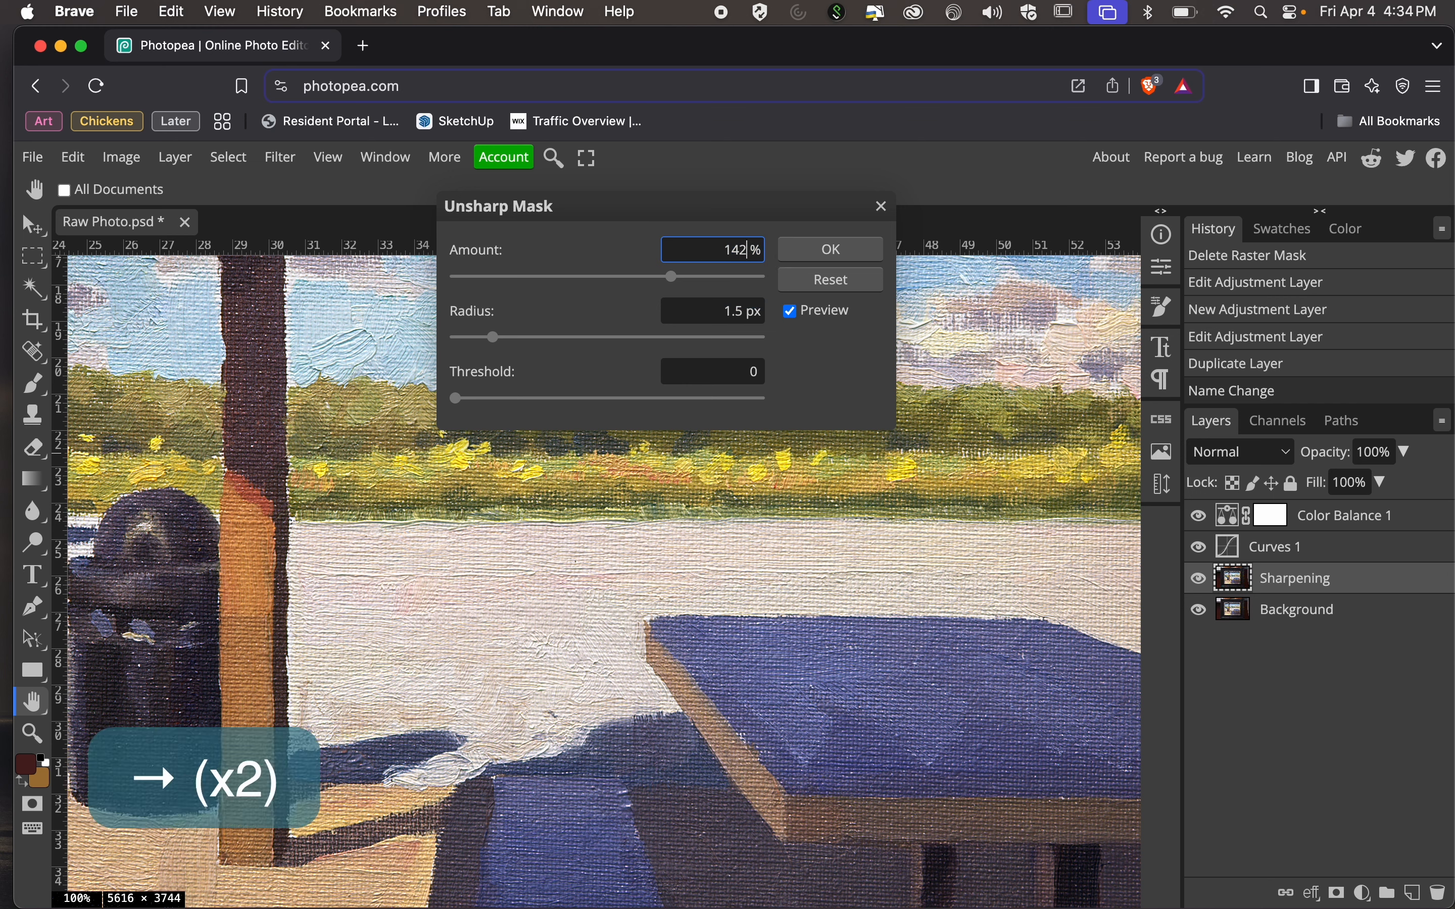
key(BackSpace)
key(BackSpace)
text(25)
key(Return)
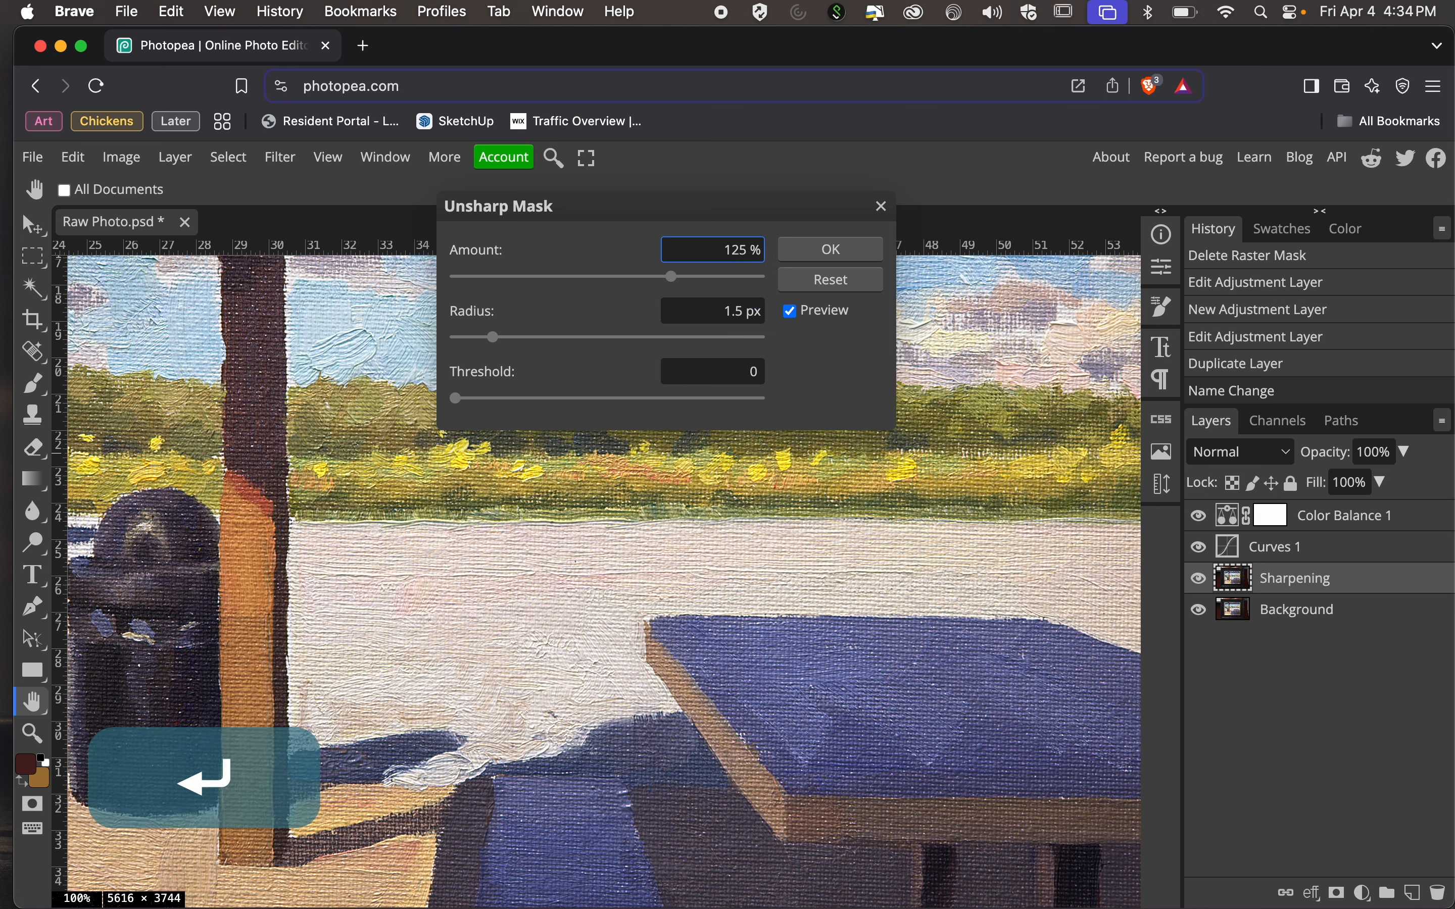
click(835, 368)
Compare the sharpening with the preview off and on at 100% and 50% zoom, and apply the Unsharp Mask.
click(796, 315)
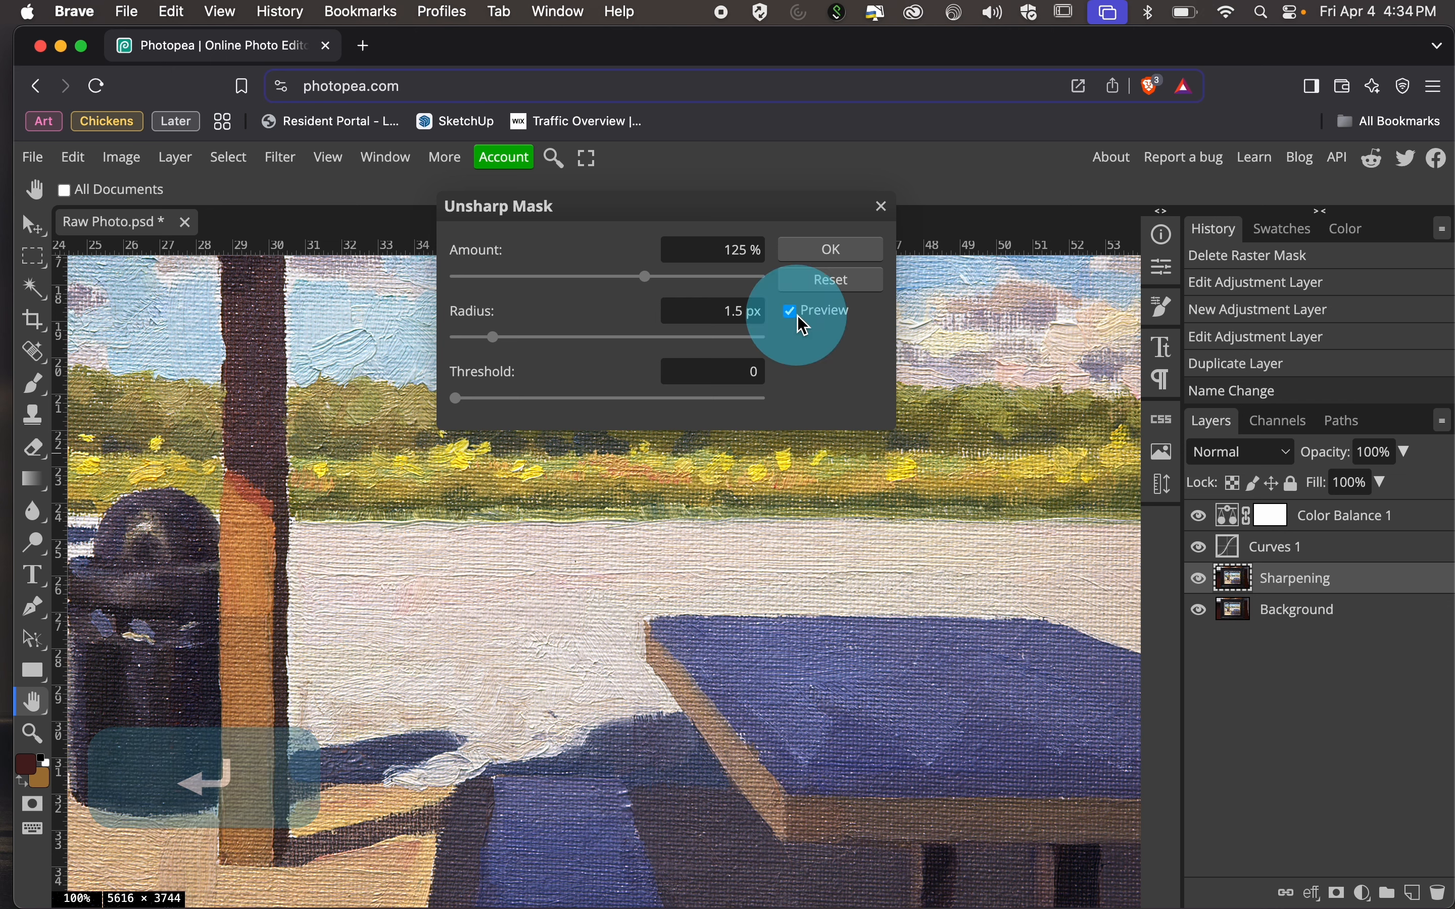
click(790, 315)
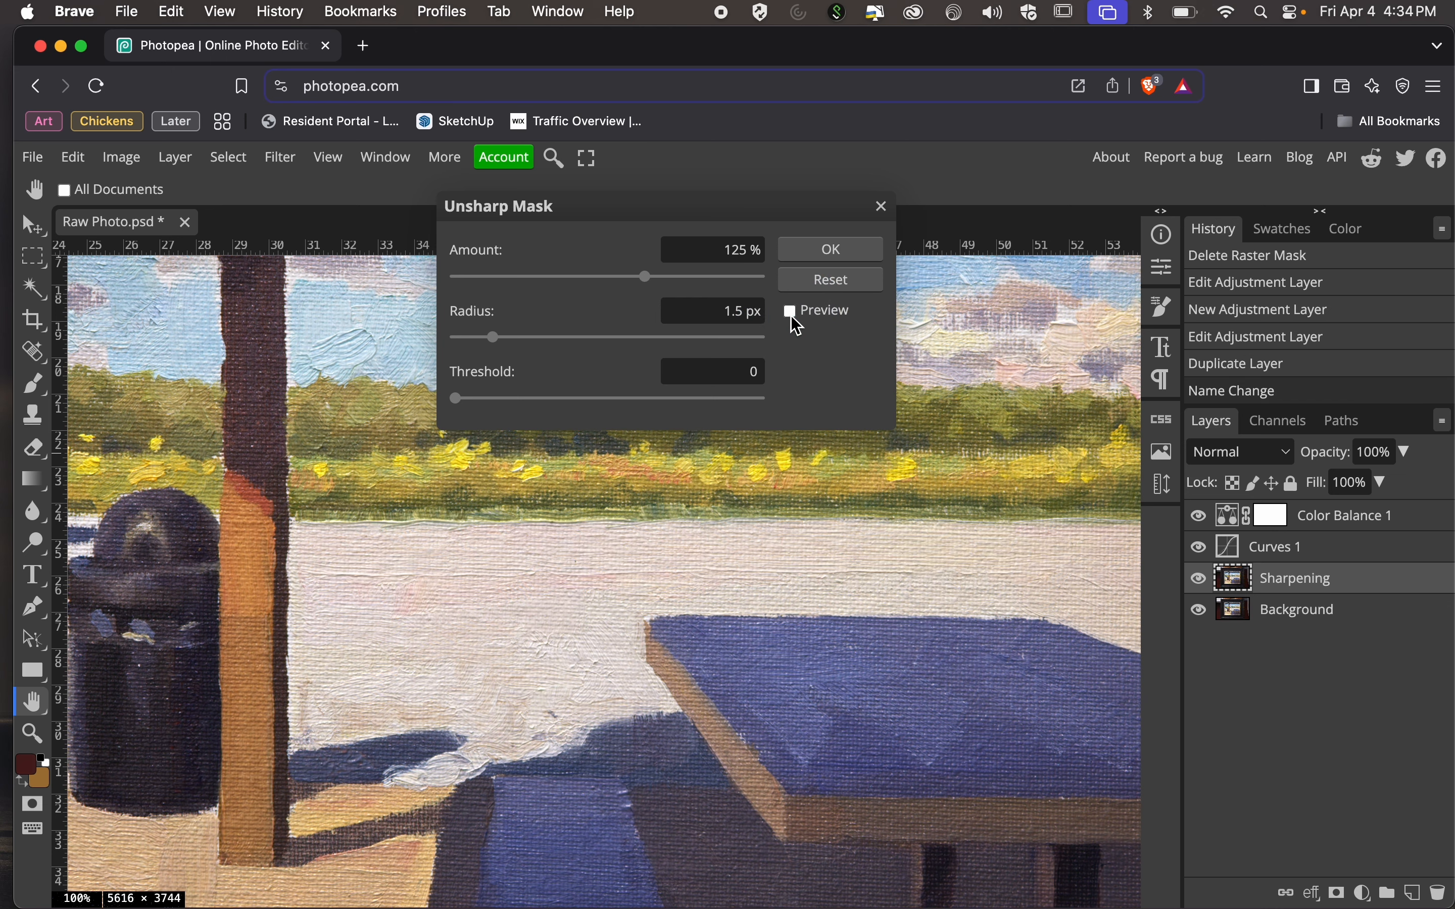
click(791, 315)
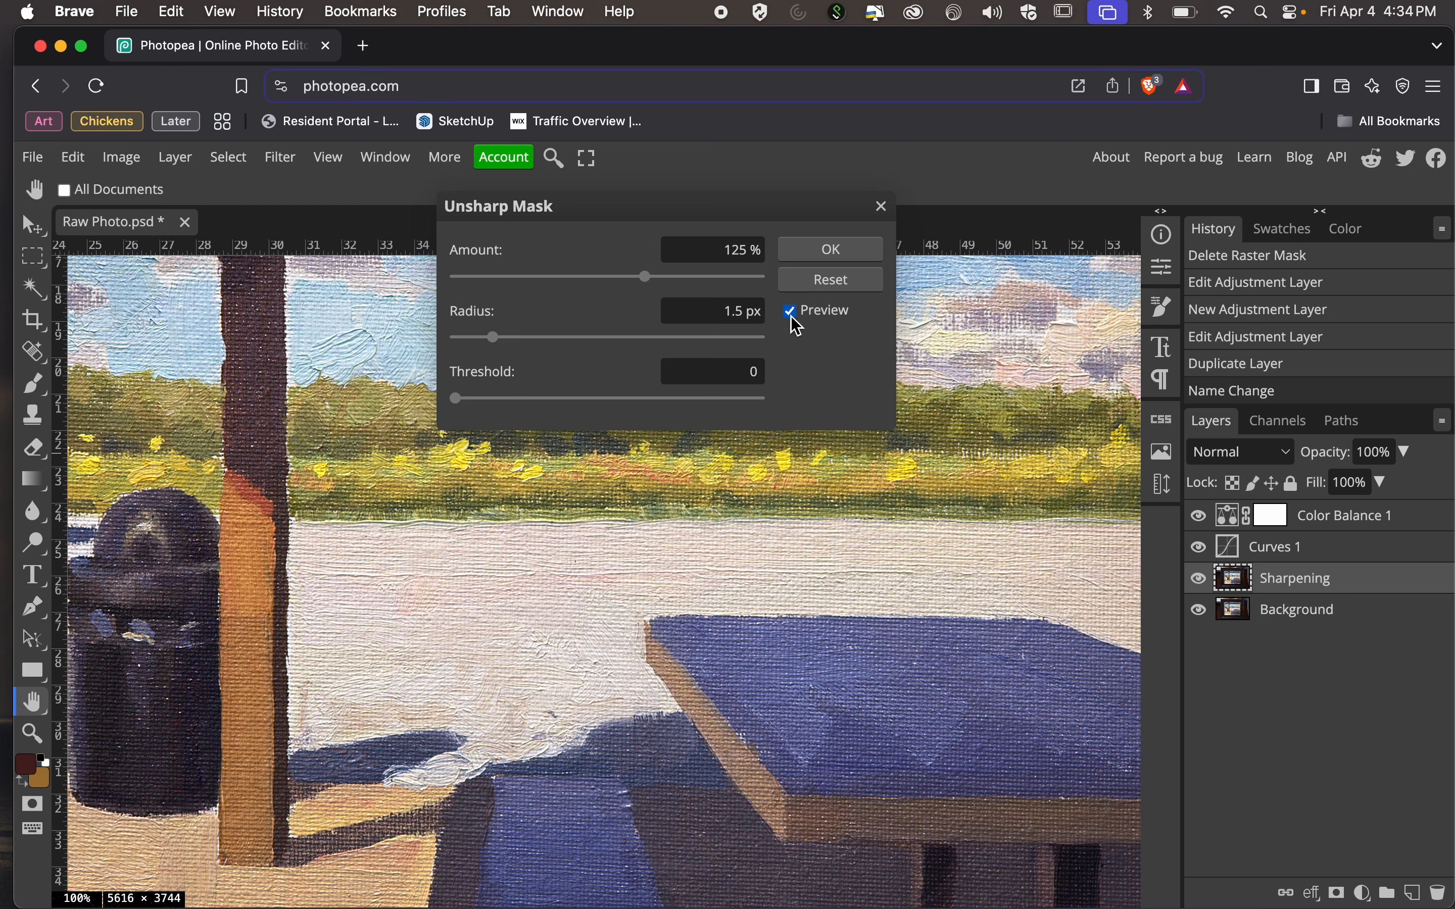
click(792, 315)
click(792, 316)
key(super+minus)
key(super+minus)
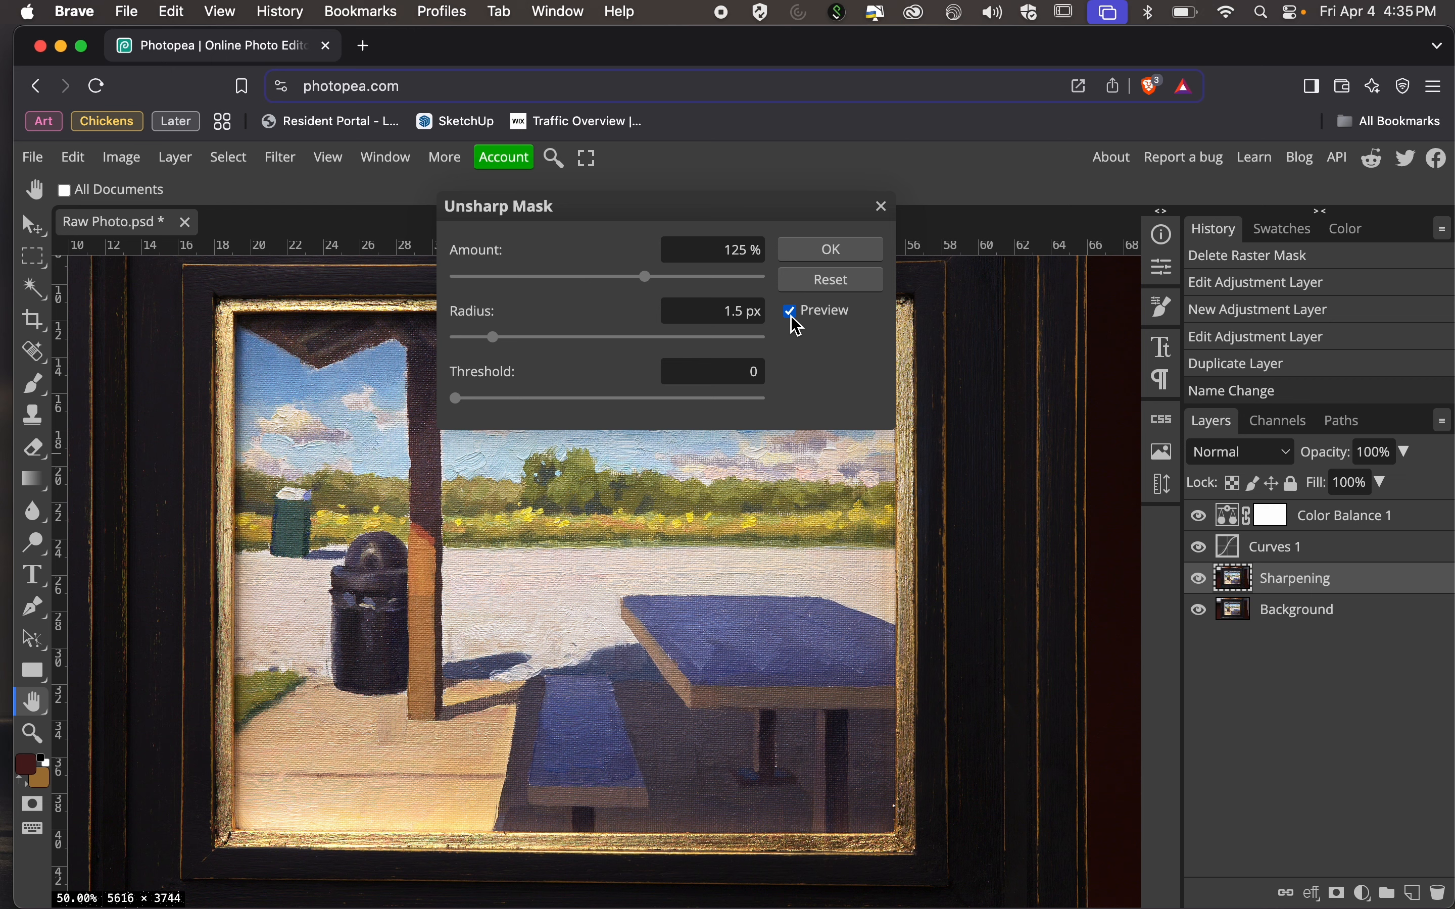
click(791, 316)
click(790, 316)
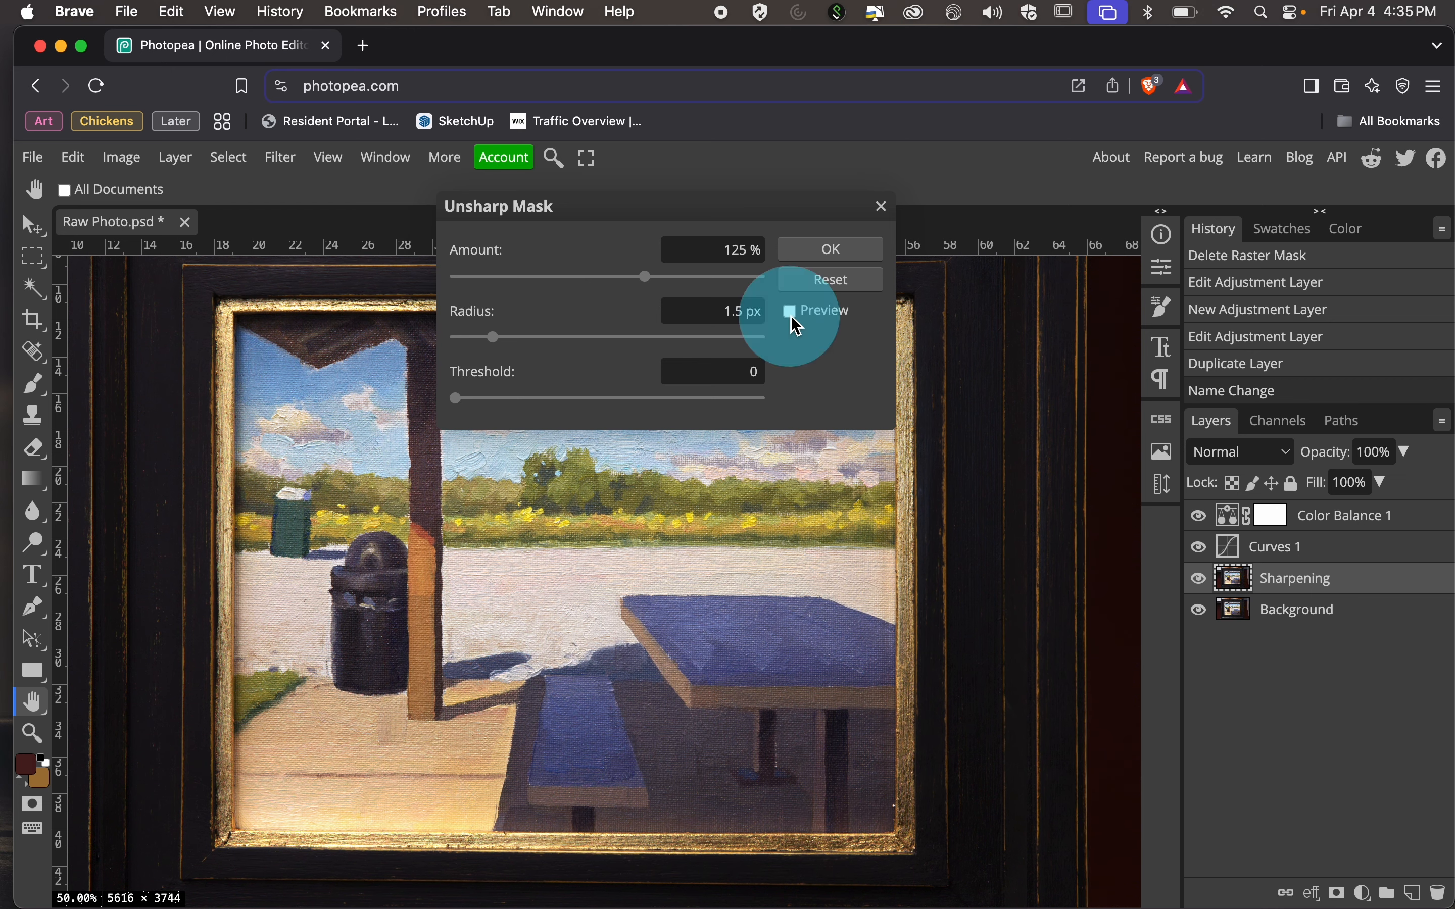
click(830, 252)
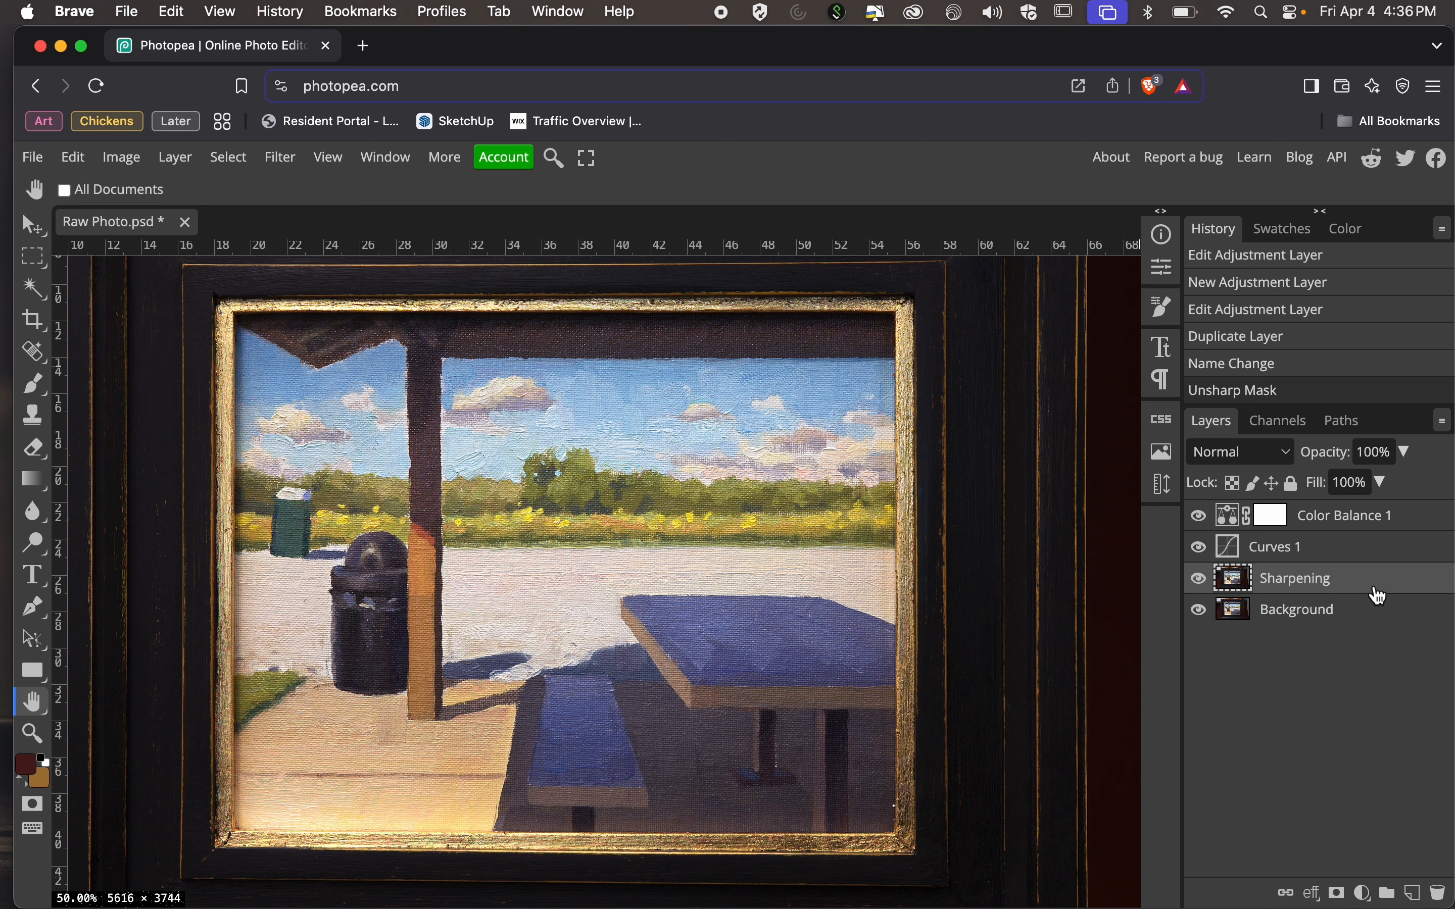
mouse_move(1380, 596)
mouse_down()
mouse_move(1403, 747)
mouse_move(1393, 585)
mouse_up()
ctrl+click(1395, 584)
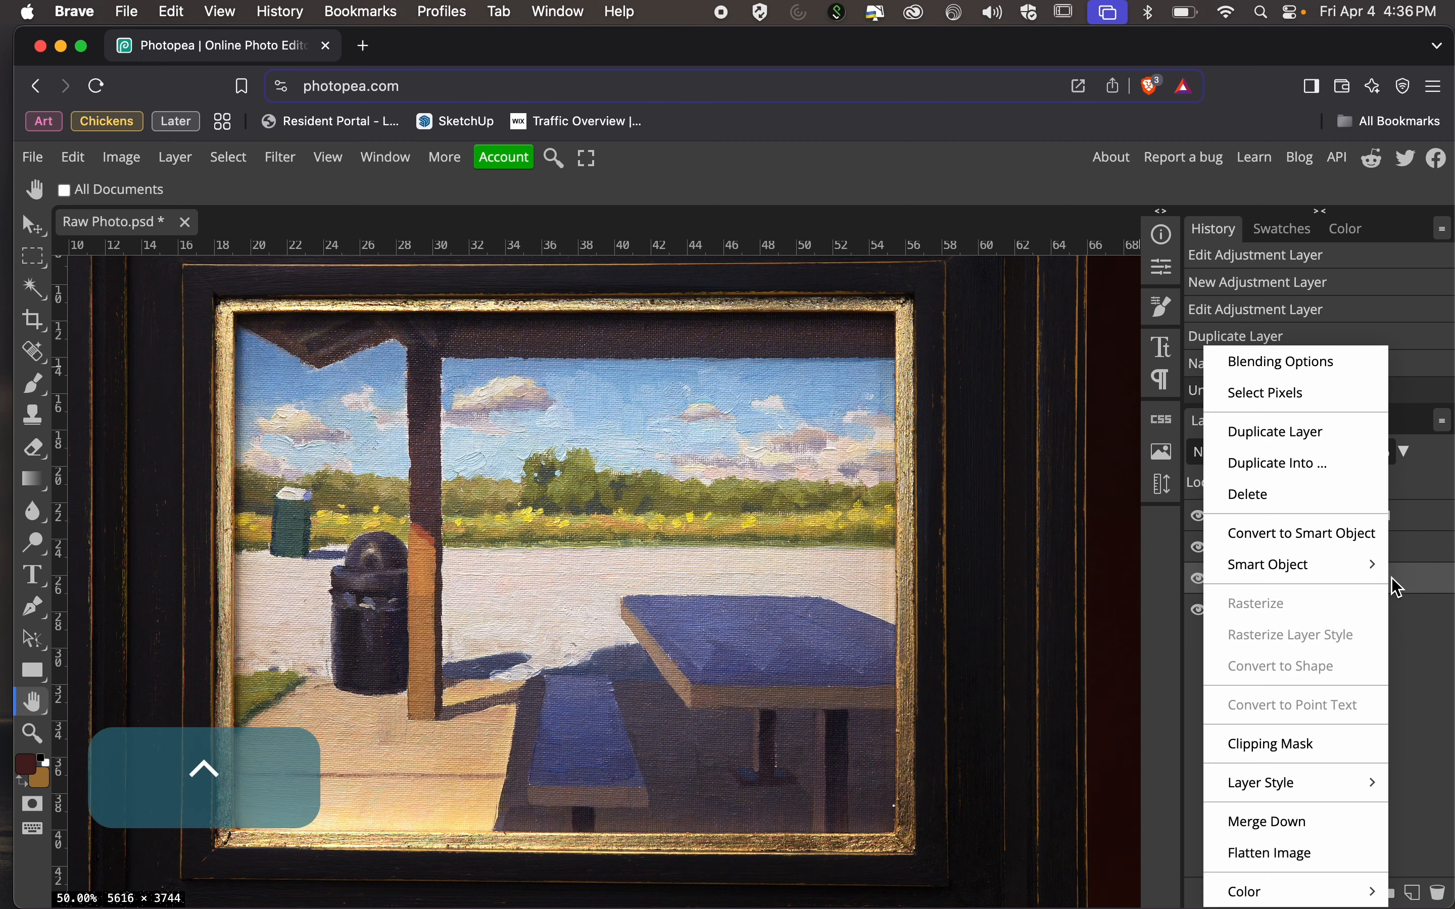
click(1446, 659)
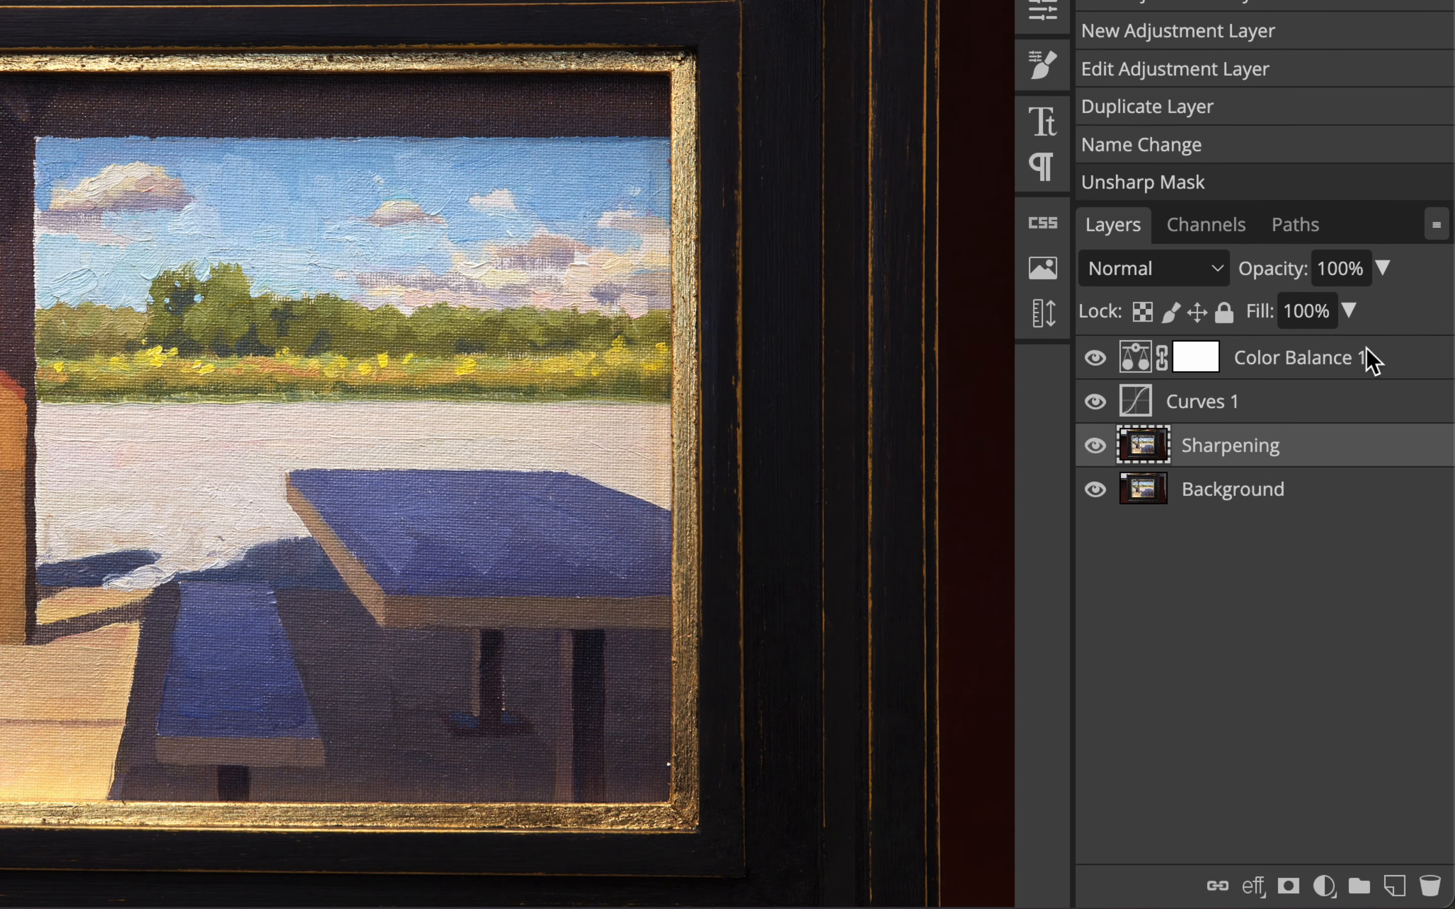
Duplicate the Sharpening layer and rename the copy Cleaned.
drag(1376, 466, 1398, 890)
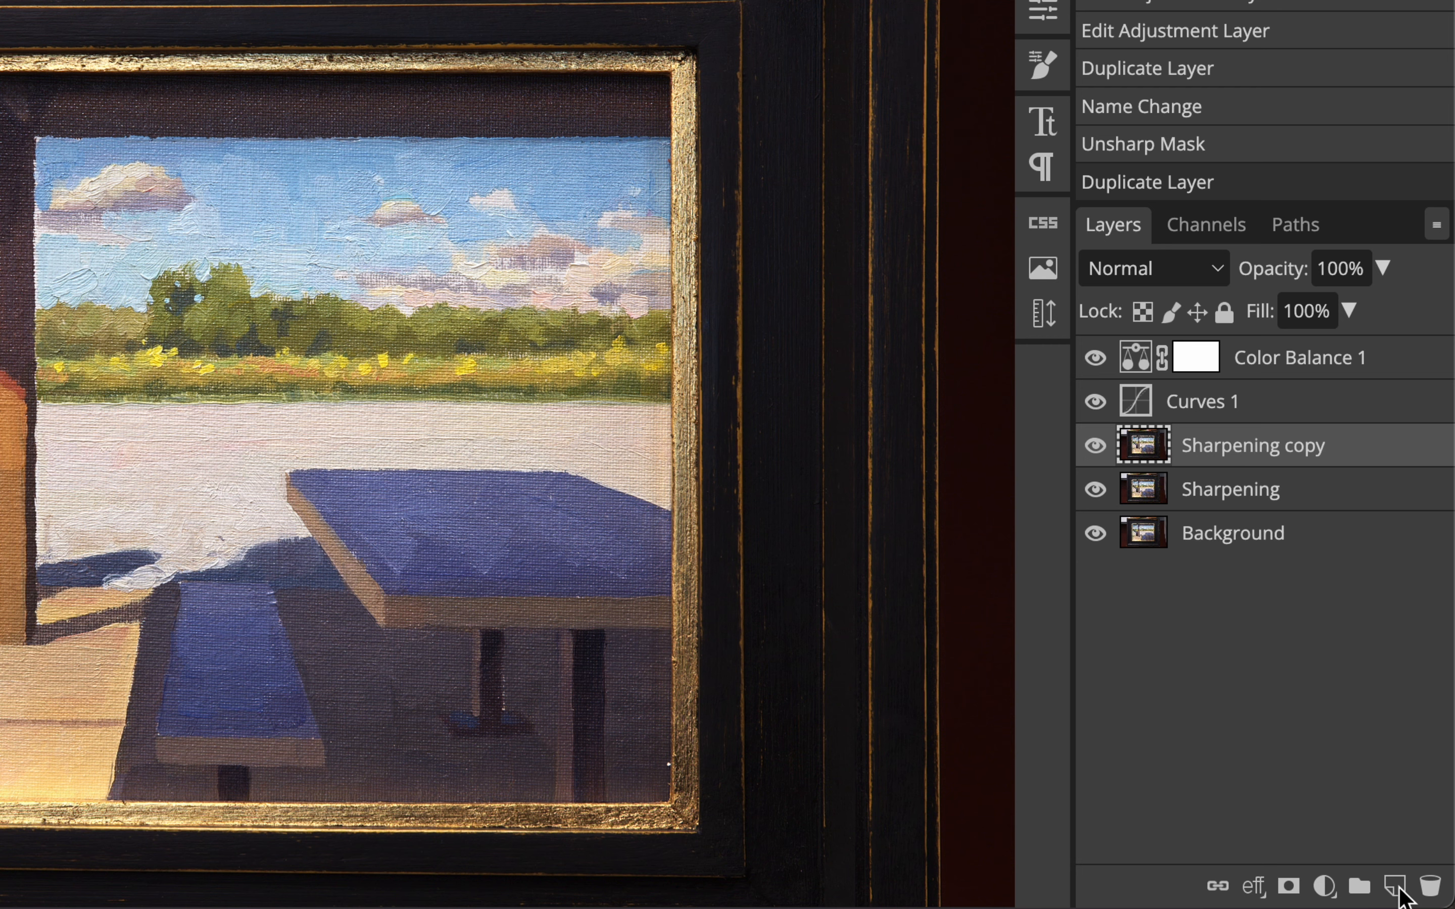
double_click(1320, 455)
key(shift)
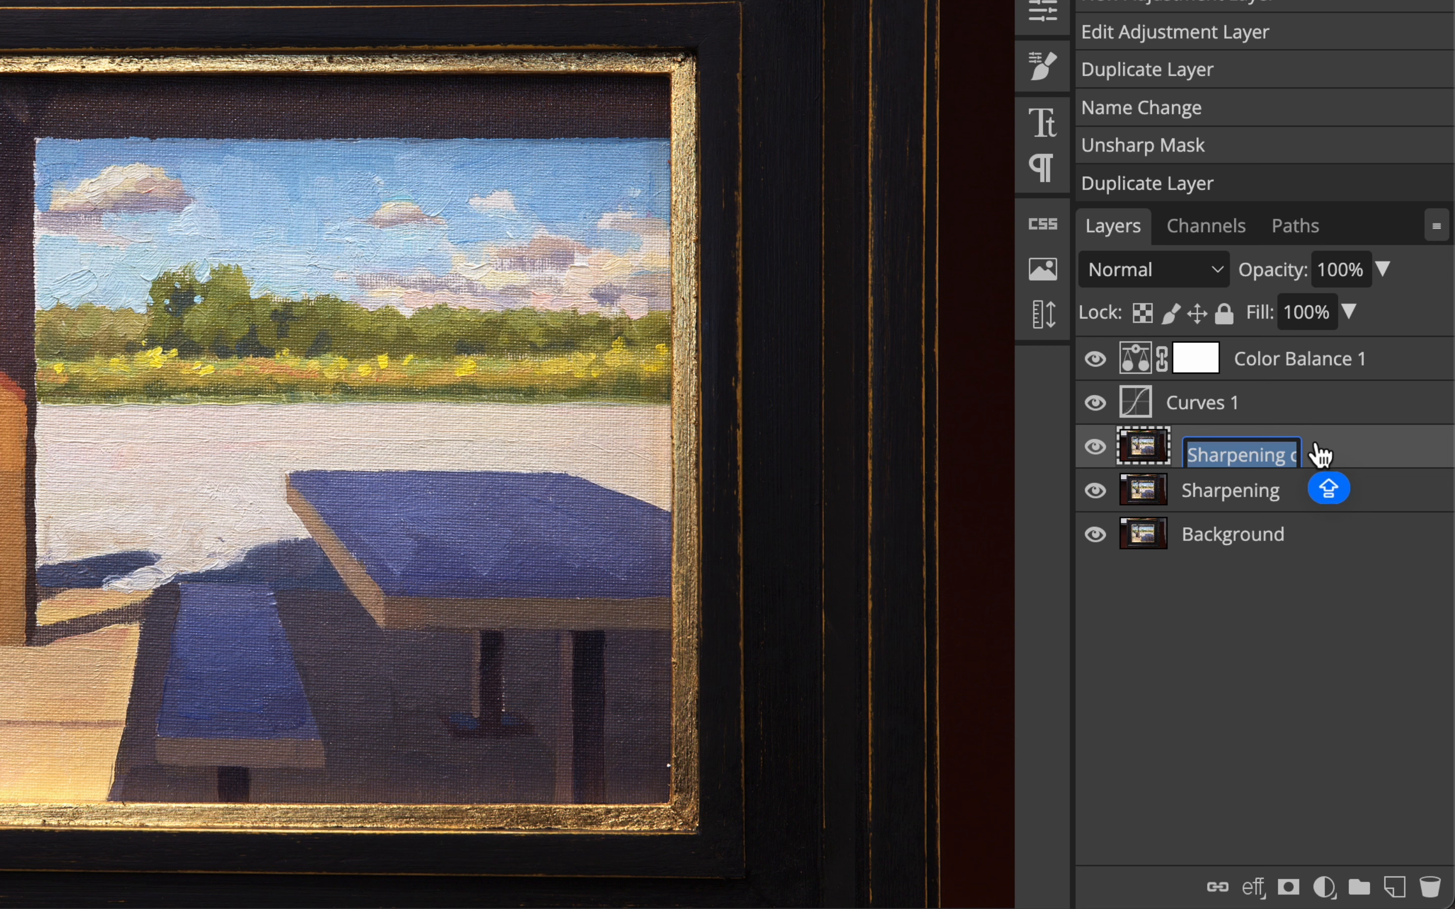
text(Cleaned)
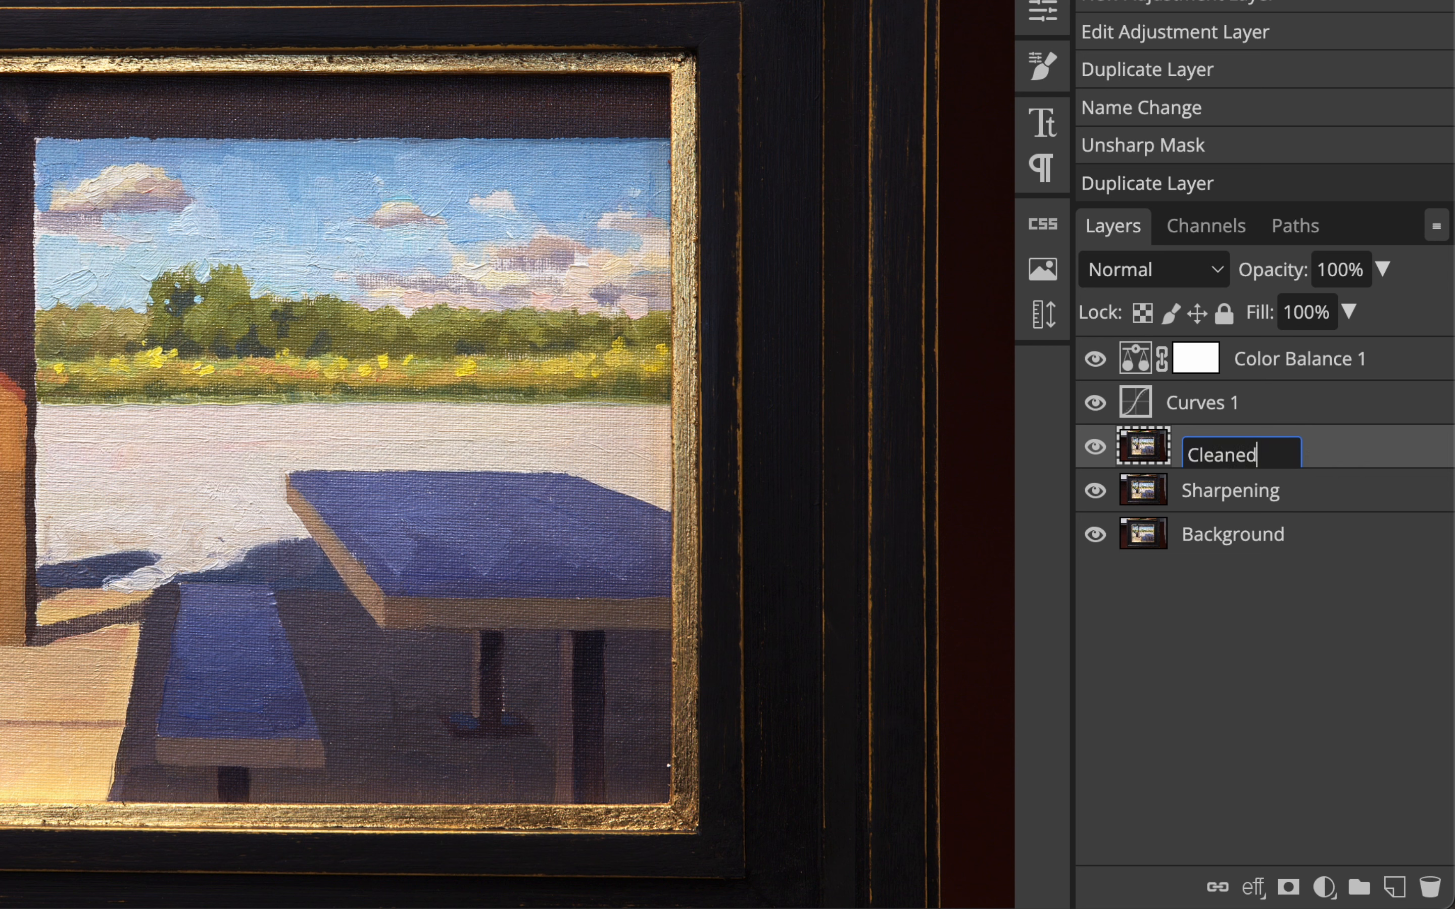
key(Return)
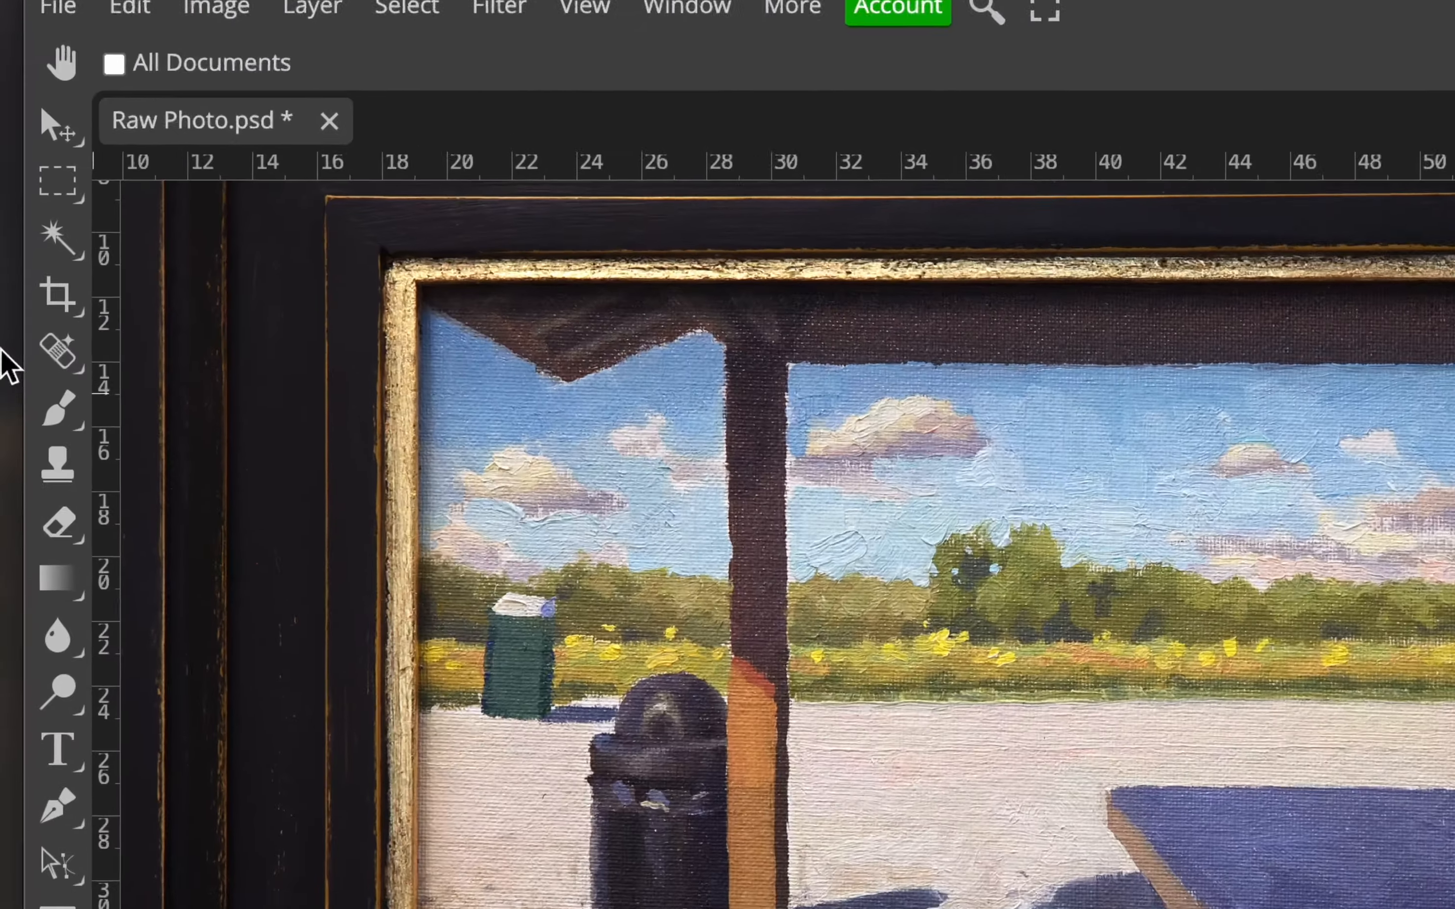
Activate the Spot Healing Brush and set its size to 25 at the white speck near the painting's lower right corner.
click(61, 361)
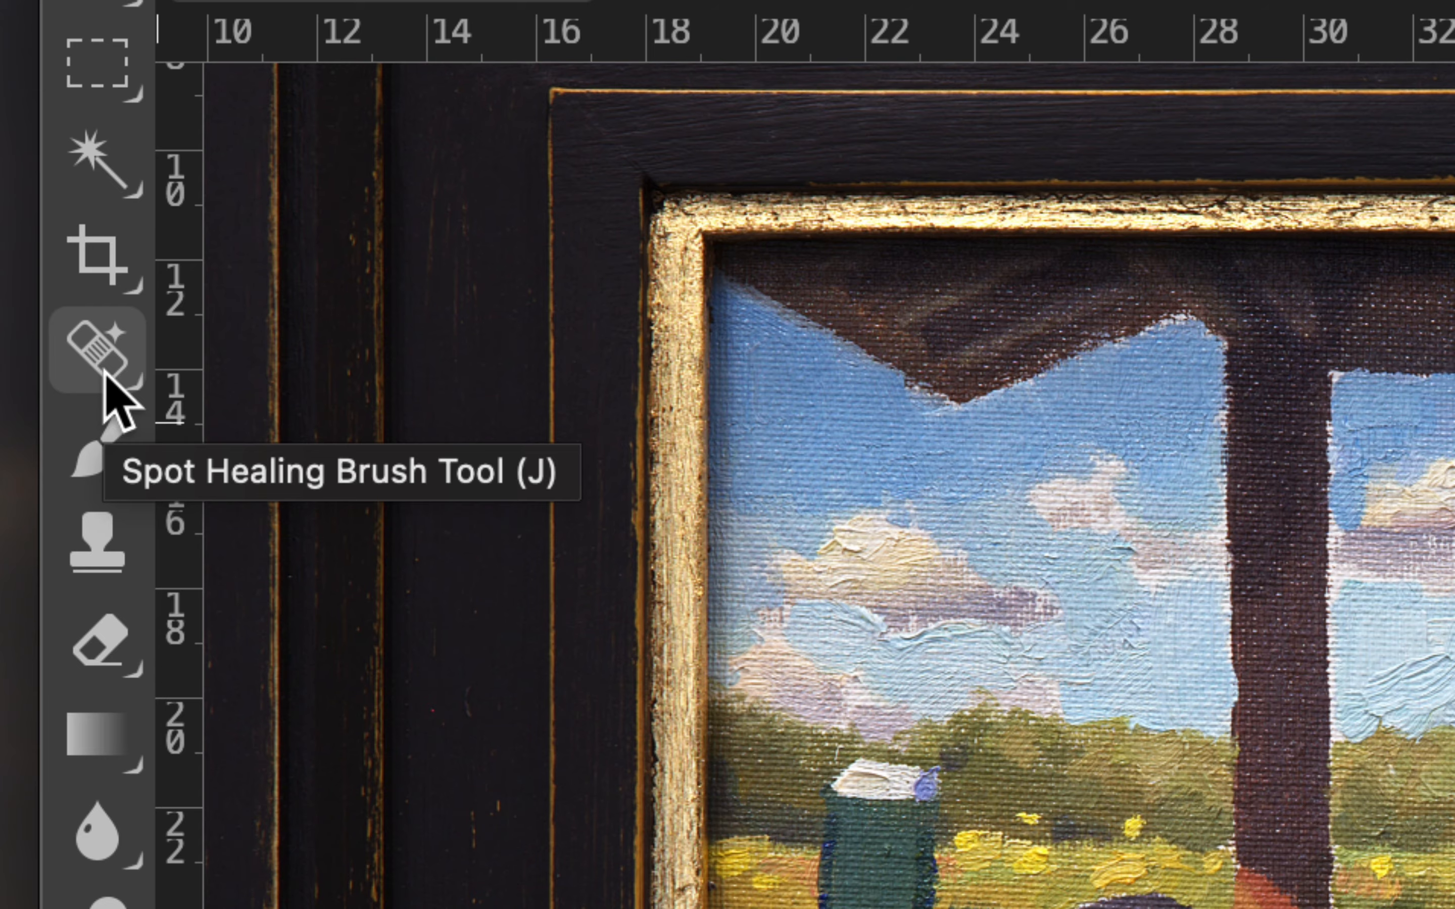
click(105, 376)
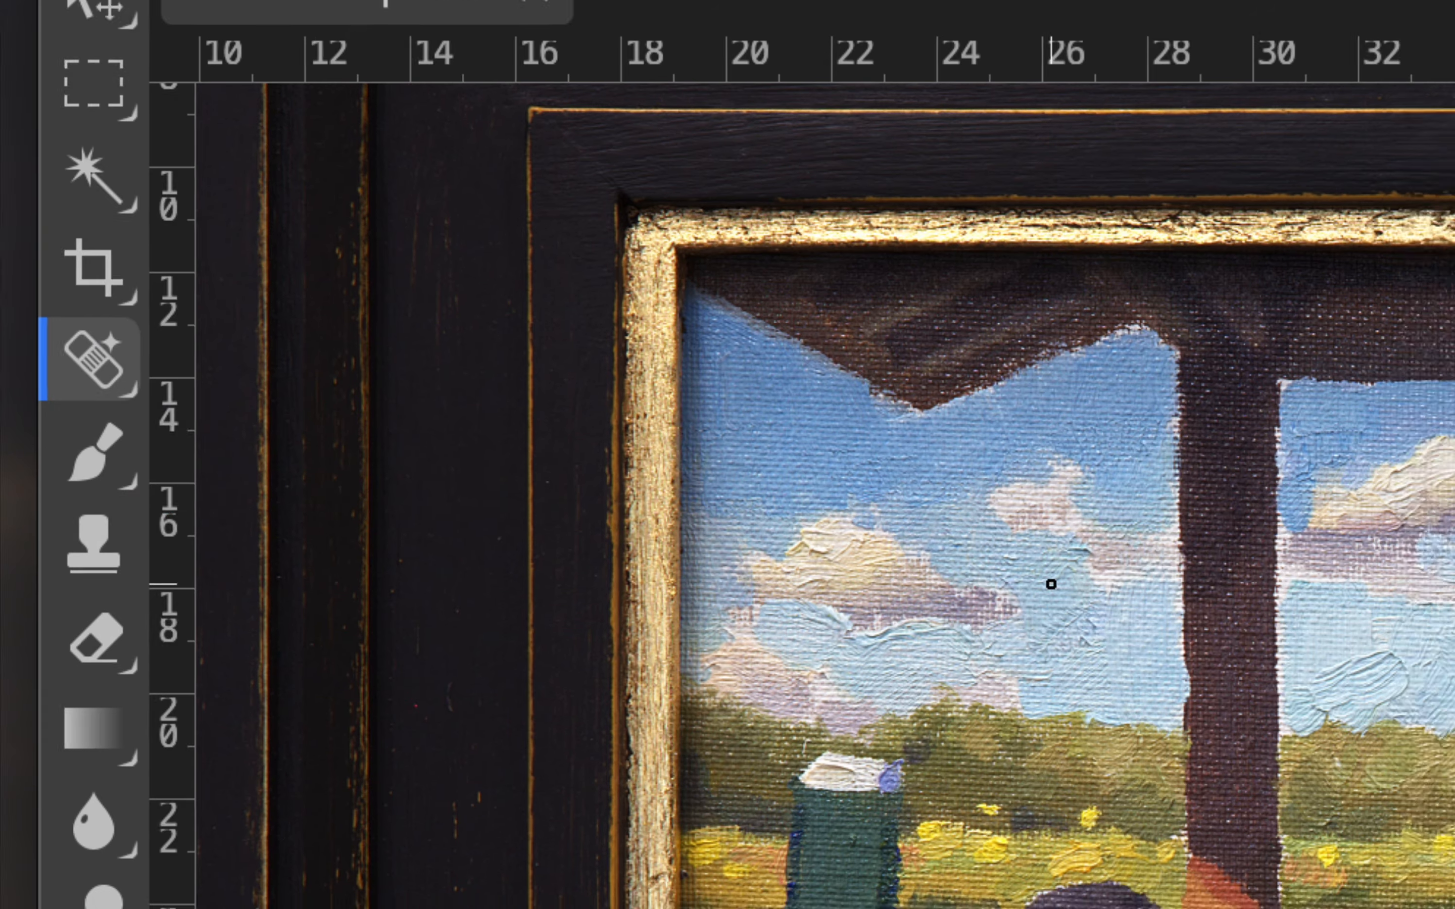
scroll(669, 714, down, 10)
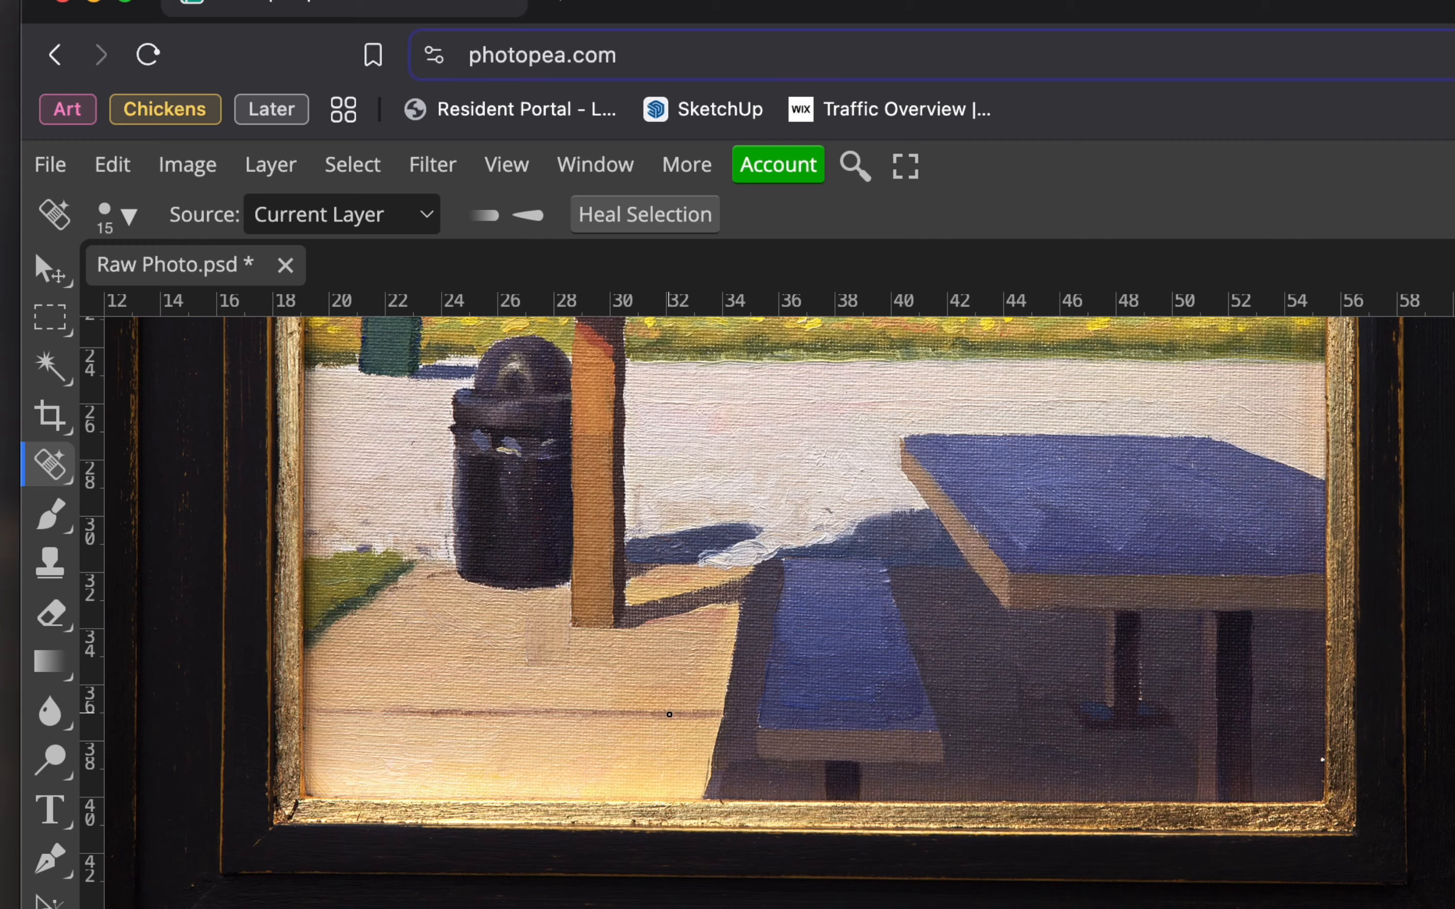
scroll(669, 714, right, 5)
scroll(670, 714, down, 2)
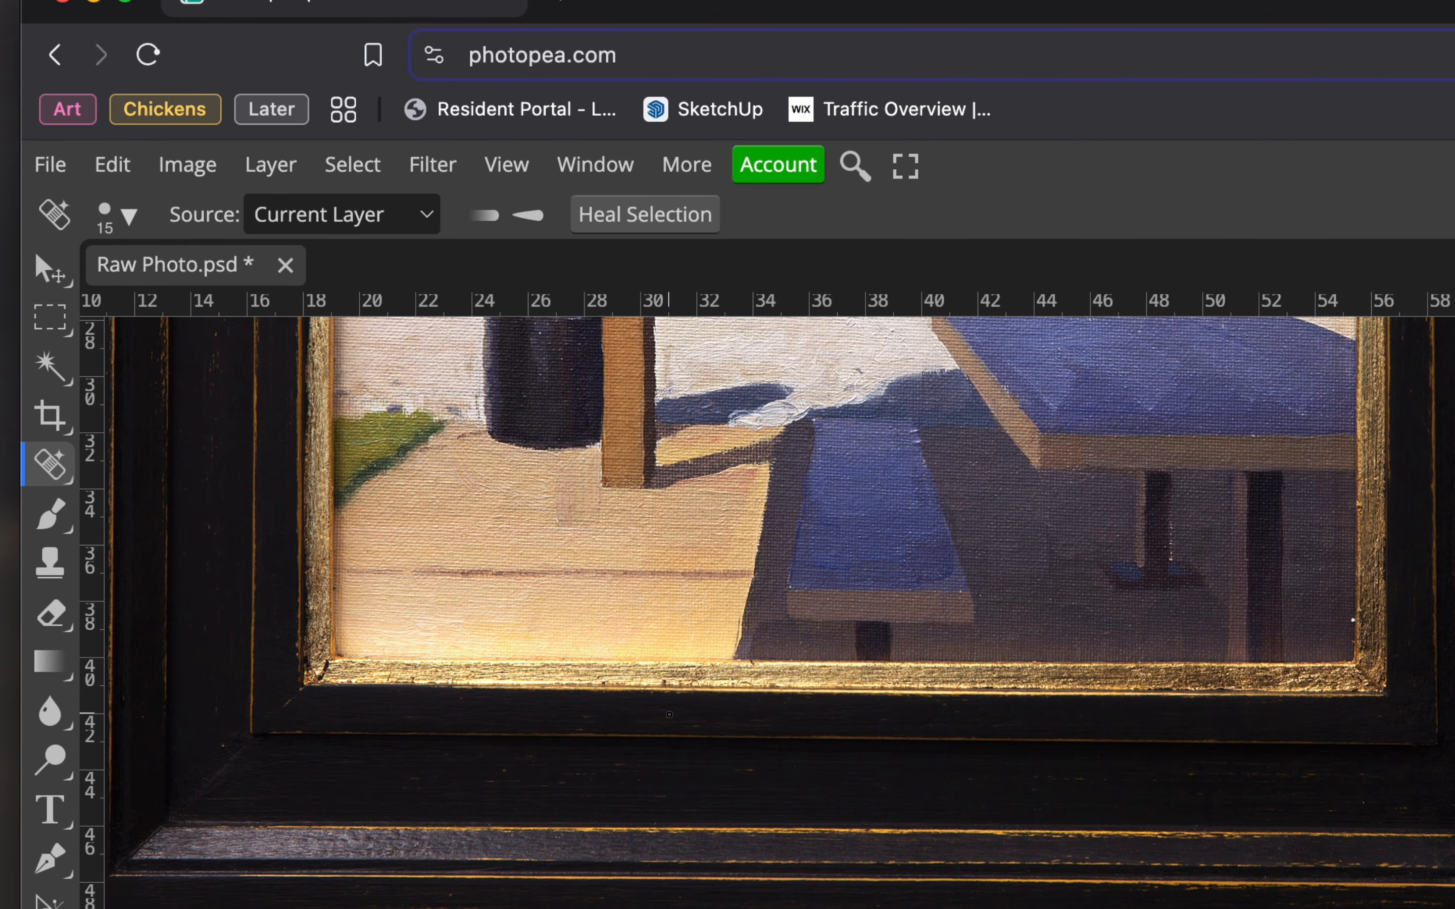
scroll(670, 715, up, 6)
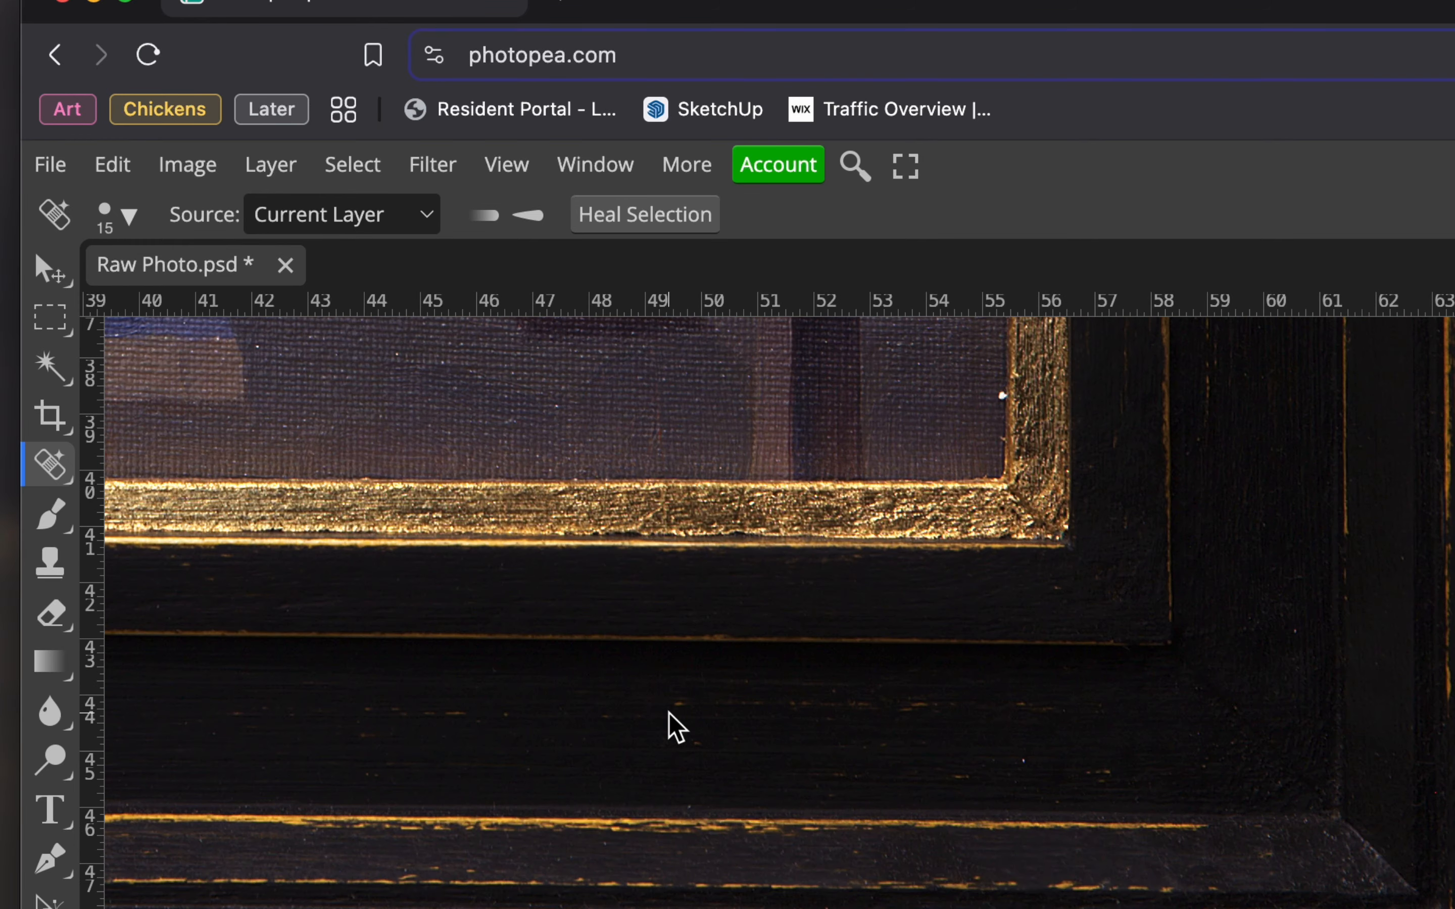
scroll(669, 714, up, 2)
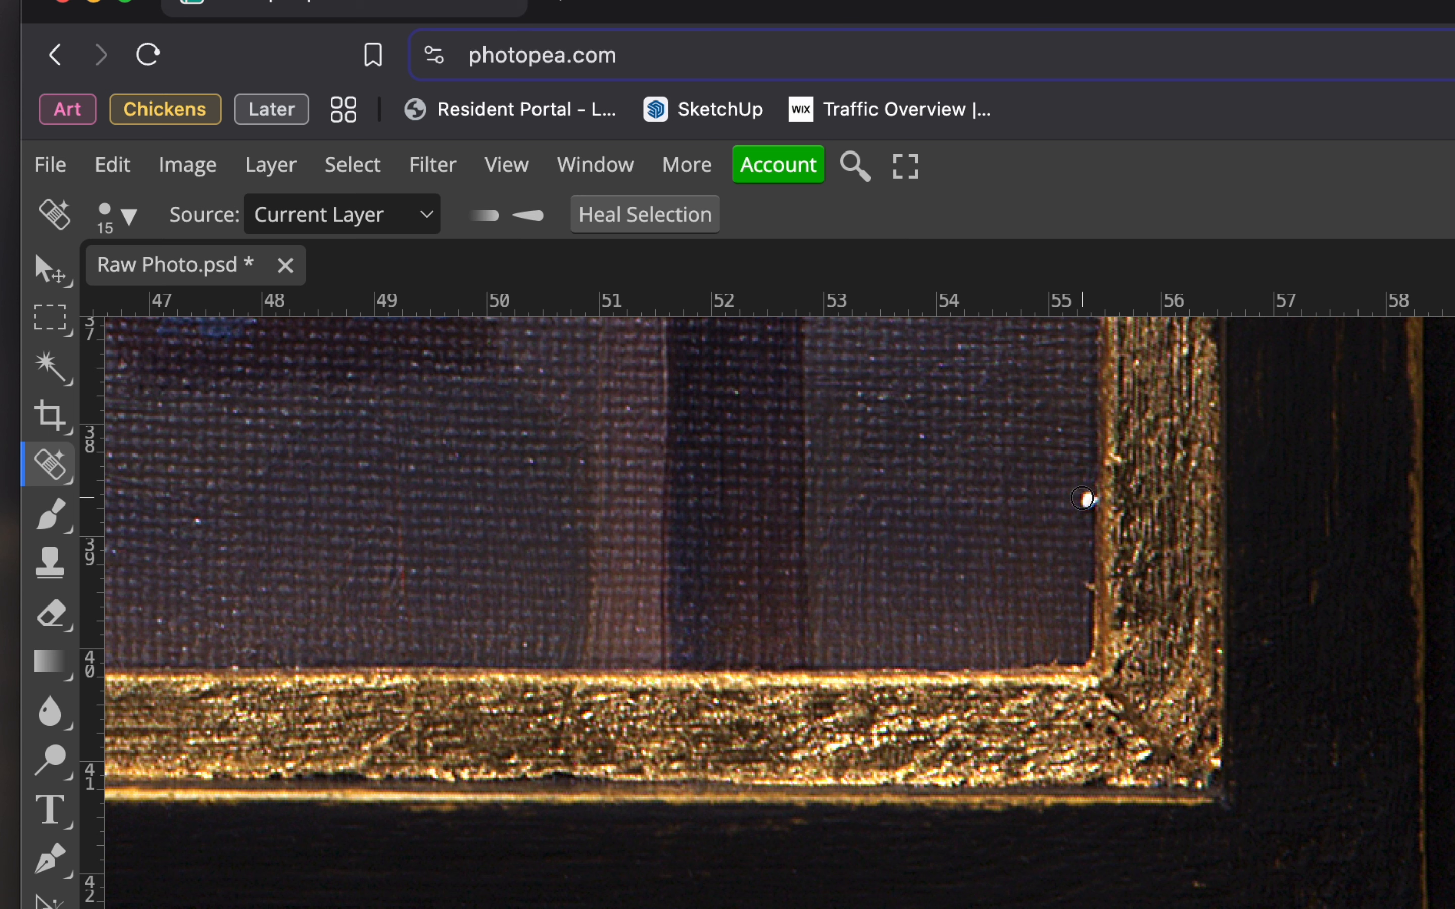
key(bracketright)
key(bracketright)
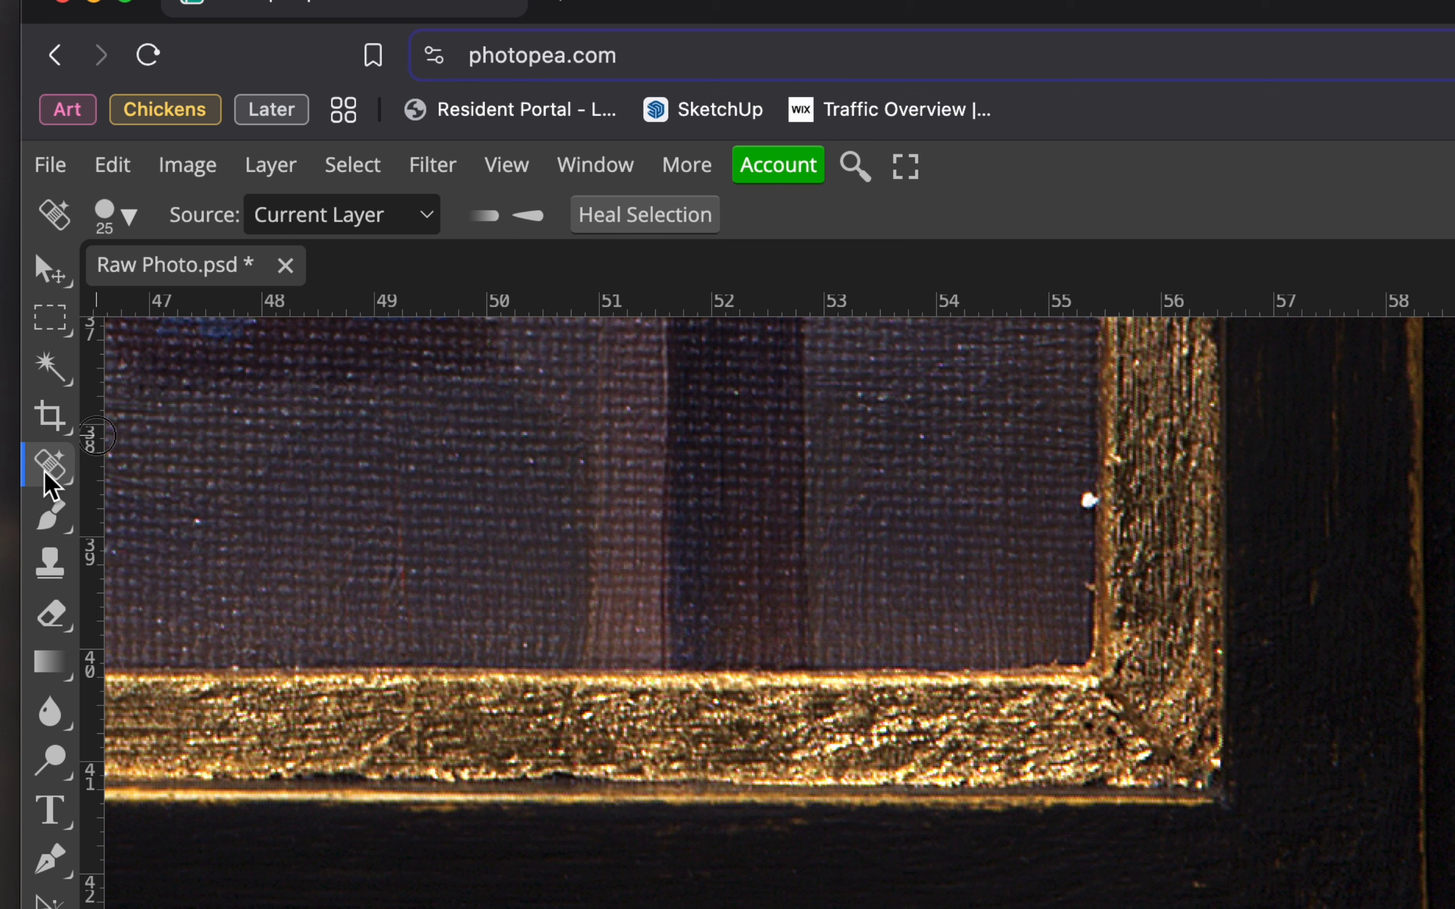
Heal the white speck beside the gold frame edge near the painting's lower right corner, undoing and repeating the repair once.
scroll(998, 590, right, 2)
scroll(998, 589, up, 1)
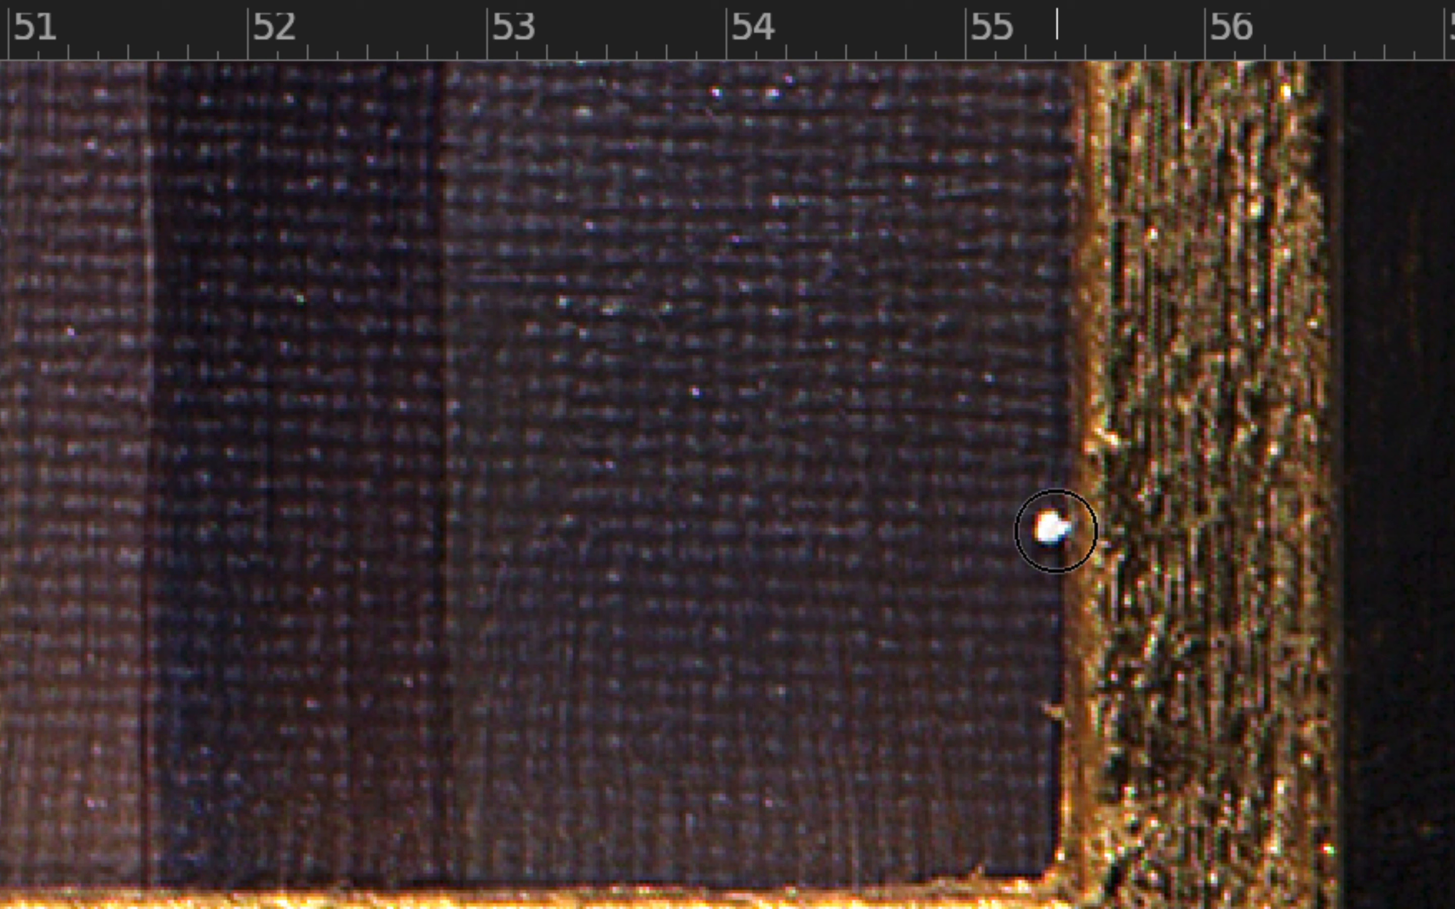
click(1056, 530)
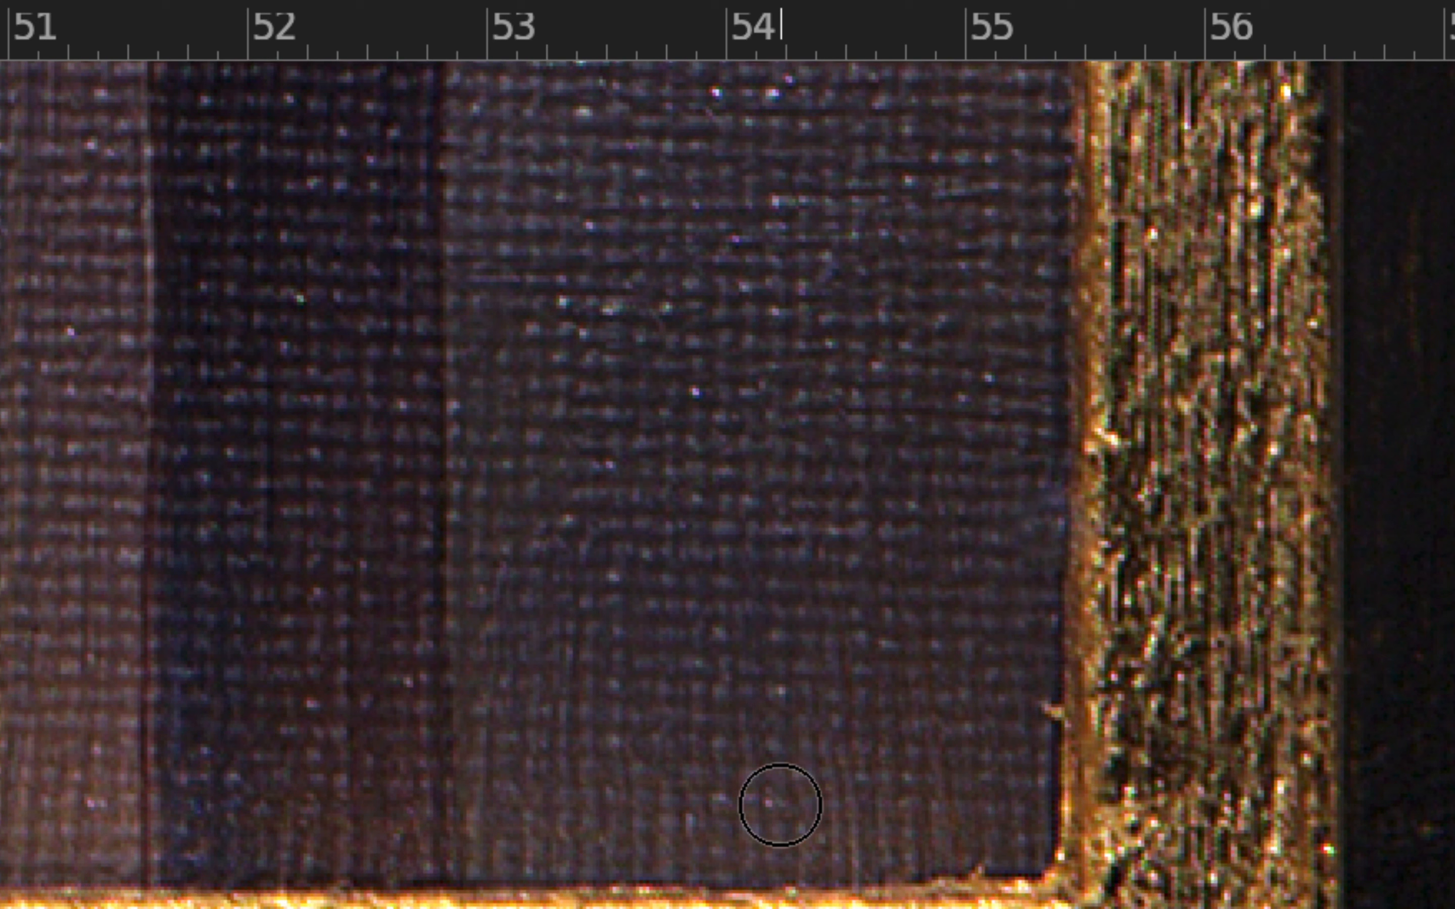
key(super+z)
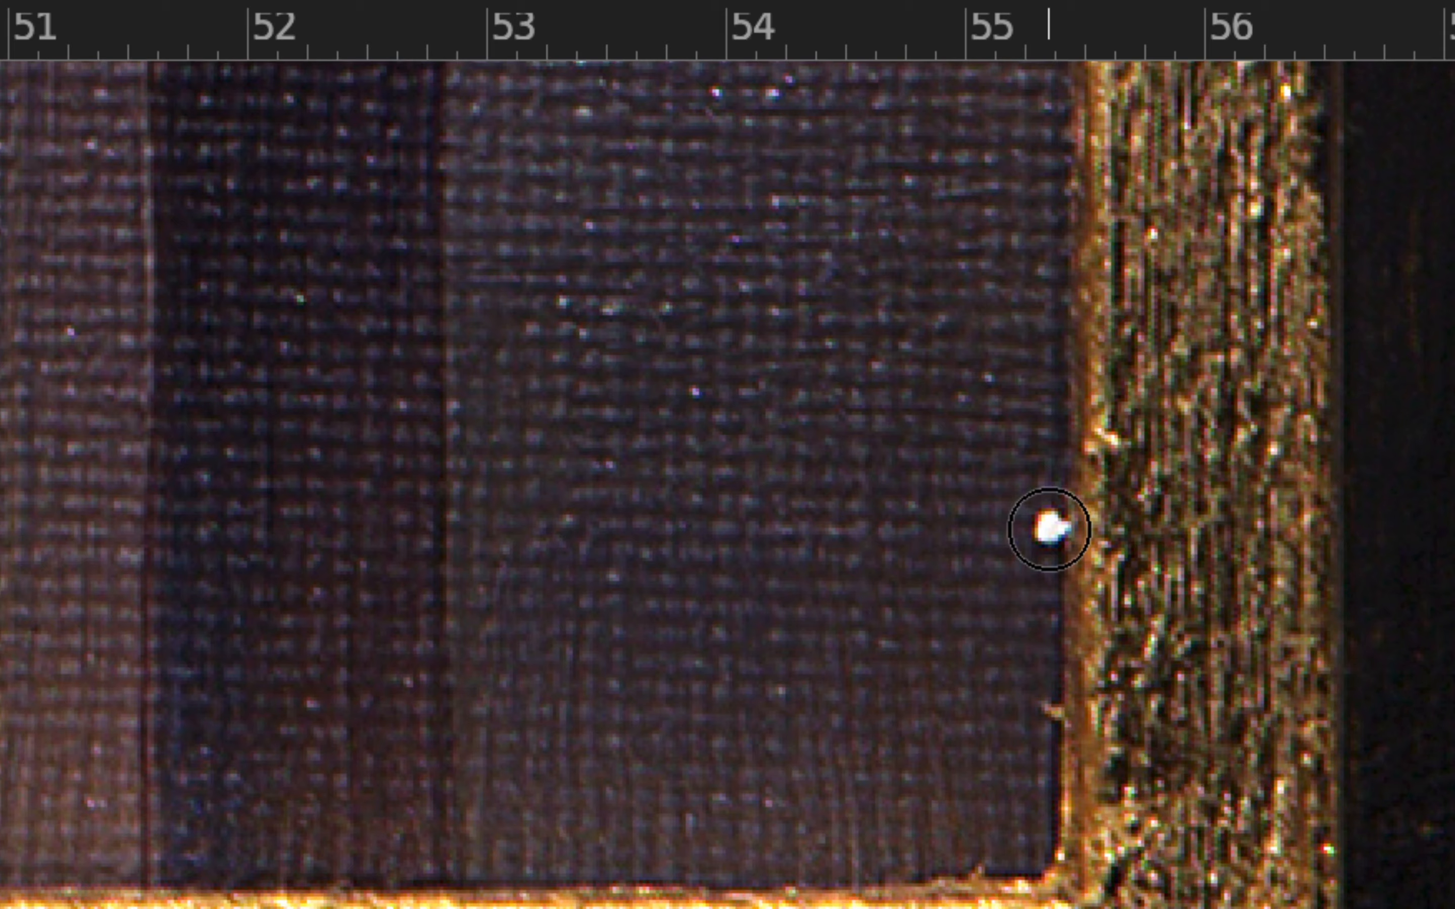
click(1049, 528)
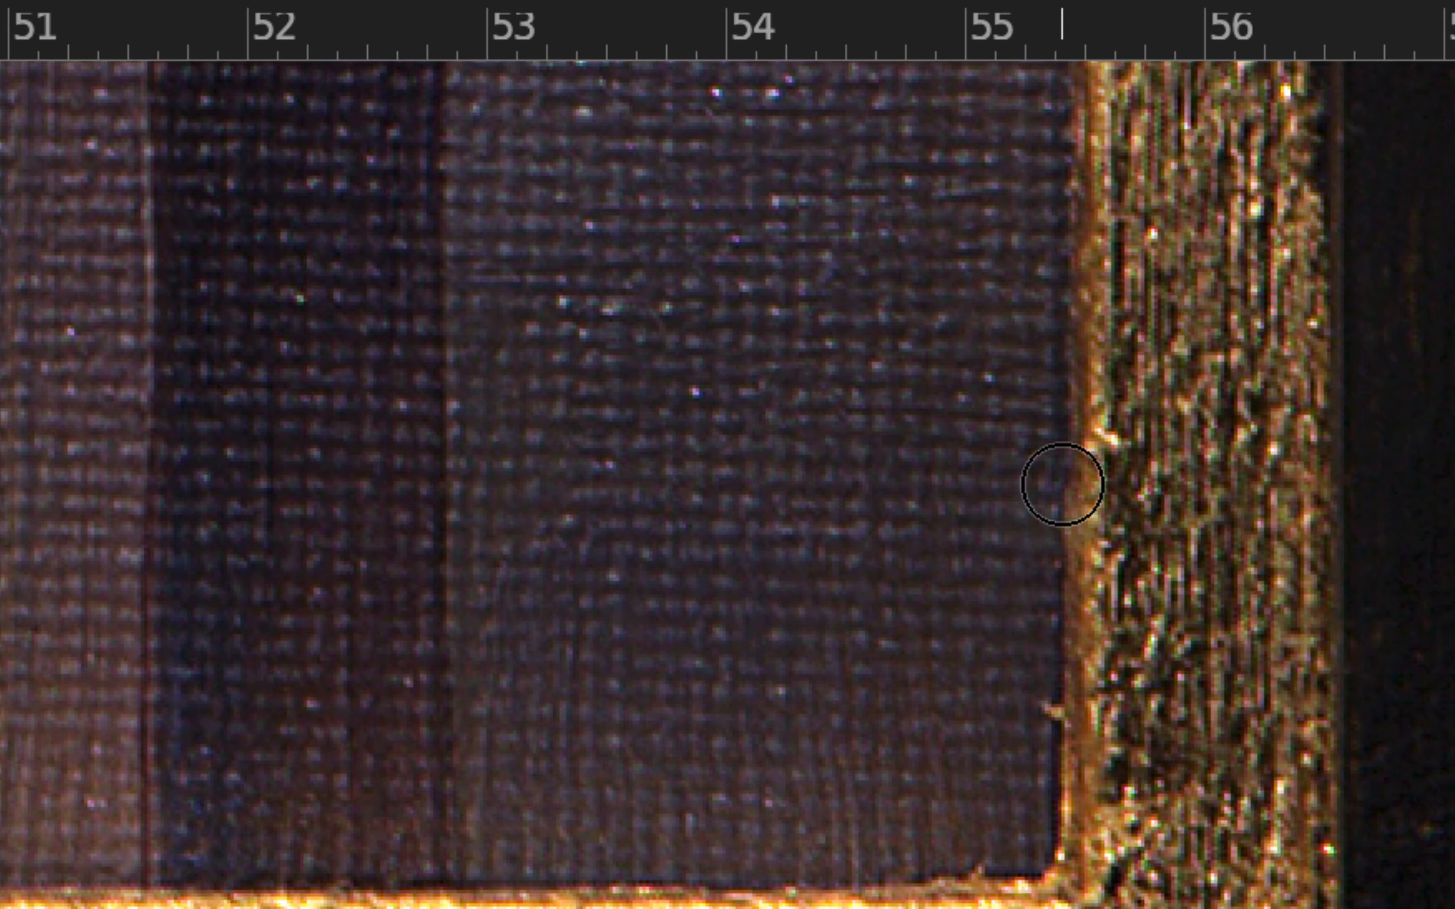
Heal the two small white specks on the dark frame around its lower right corner.
scroll(813, 508, left, 1)
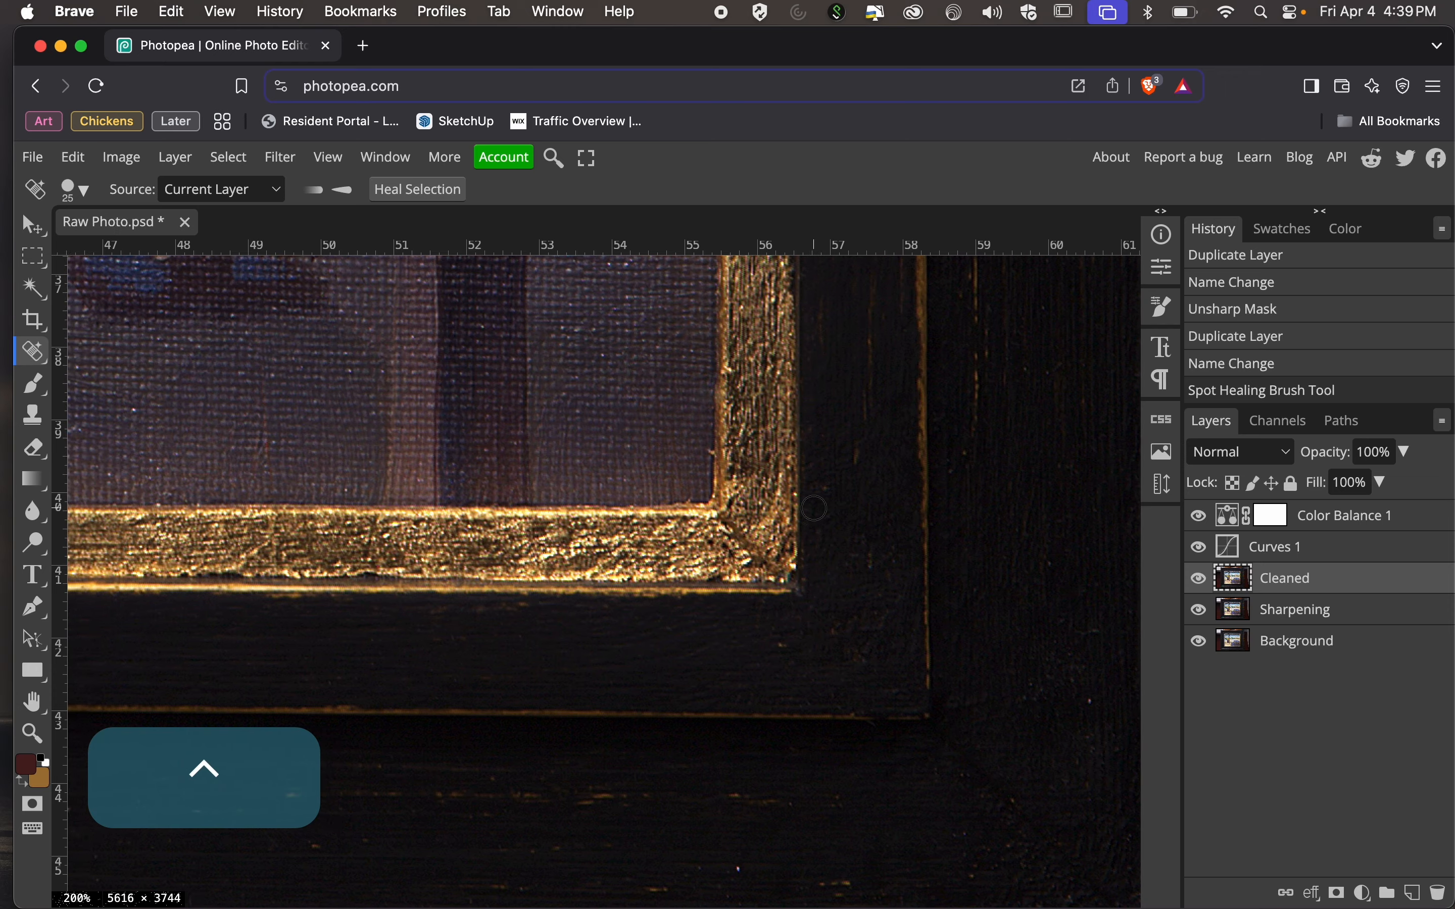
scroll(813, 508, down, 1)
click(727, 823)
click(1069, 659)
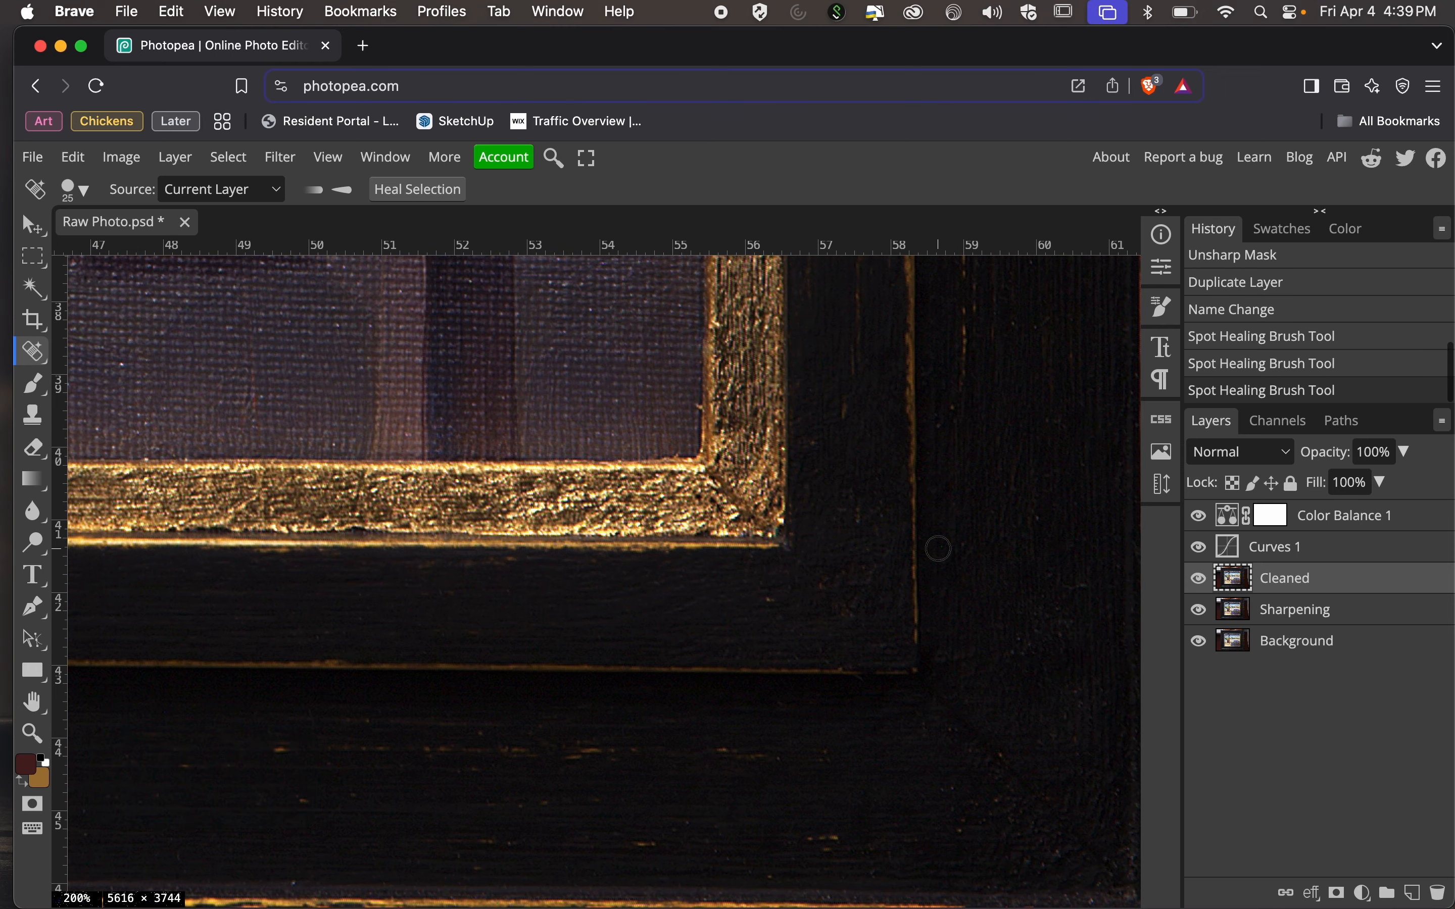
Examine the painting and the frame's upper left area at 200% zoom for remaining dust specks.
scroll(939, 548, up, 2)
scroll(938, 548, left, 1)
scroll(938, 549, up, 10)
scroll(938, 549, left, 9)
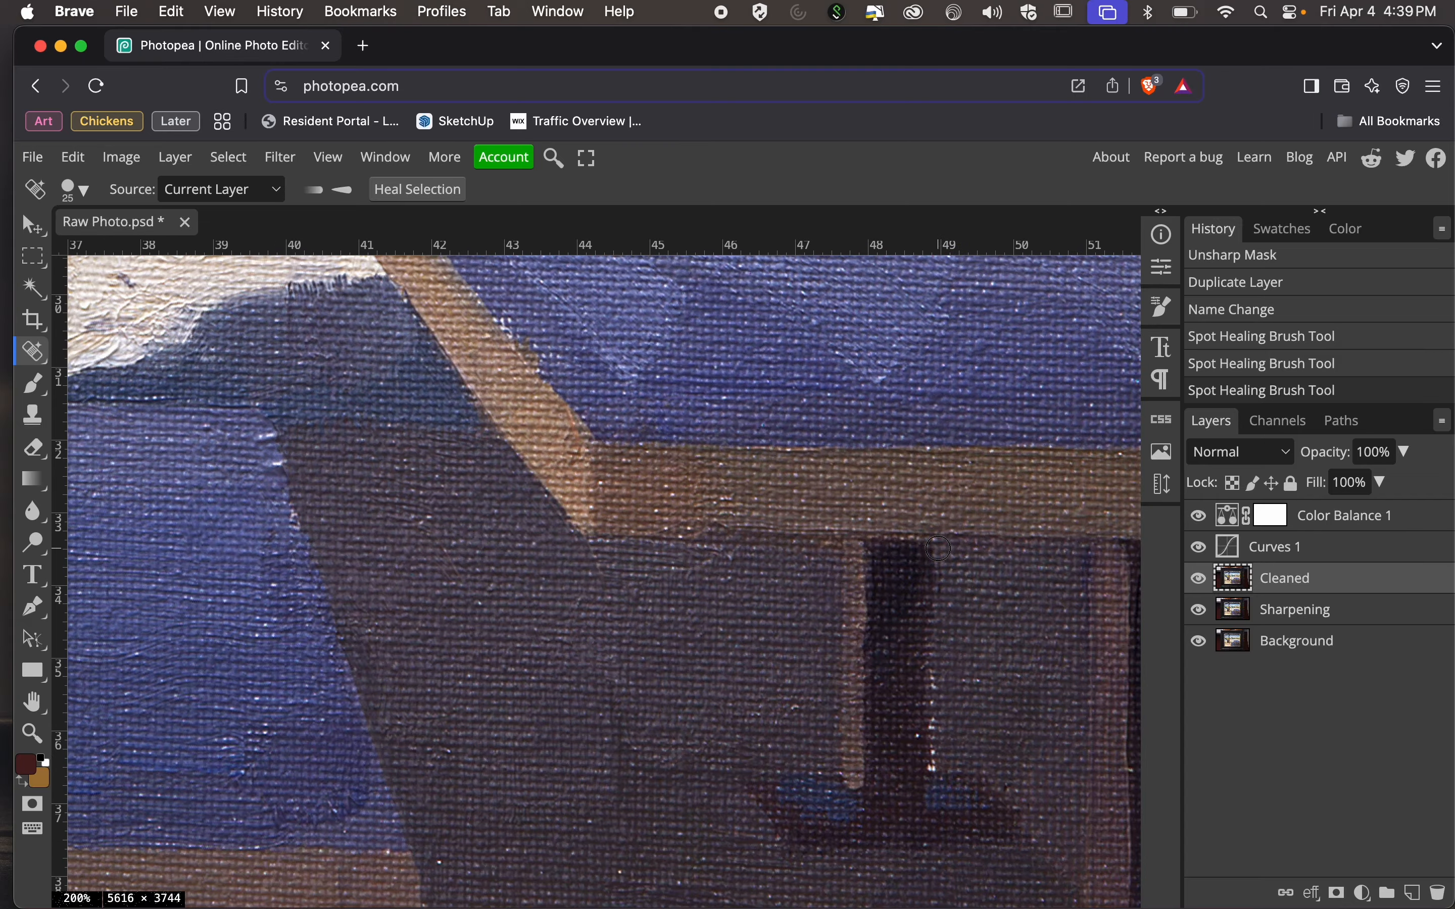
scroll(938, 549, up, 6)
scroll(939, 549, left, 12)
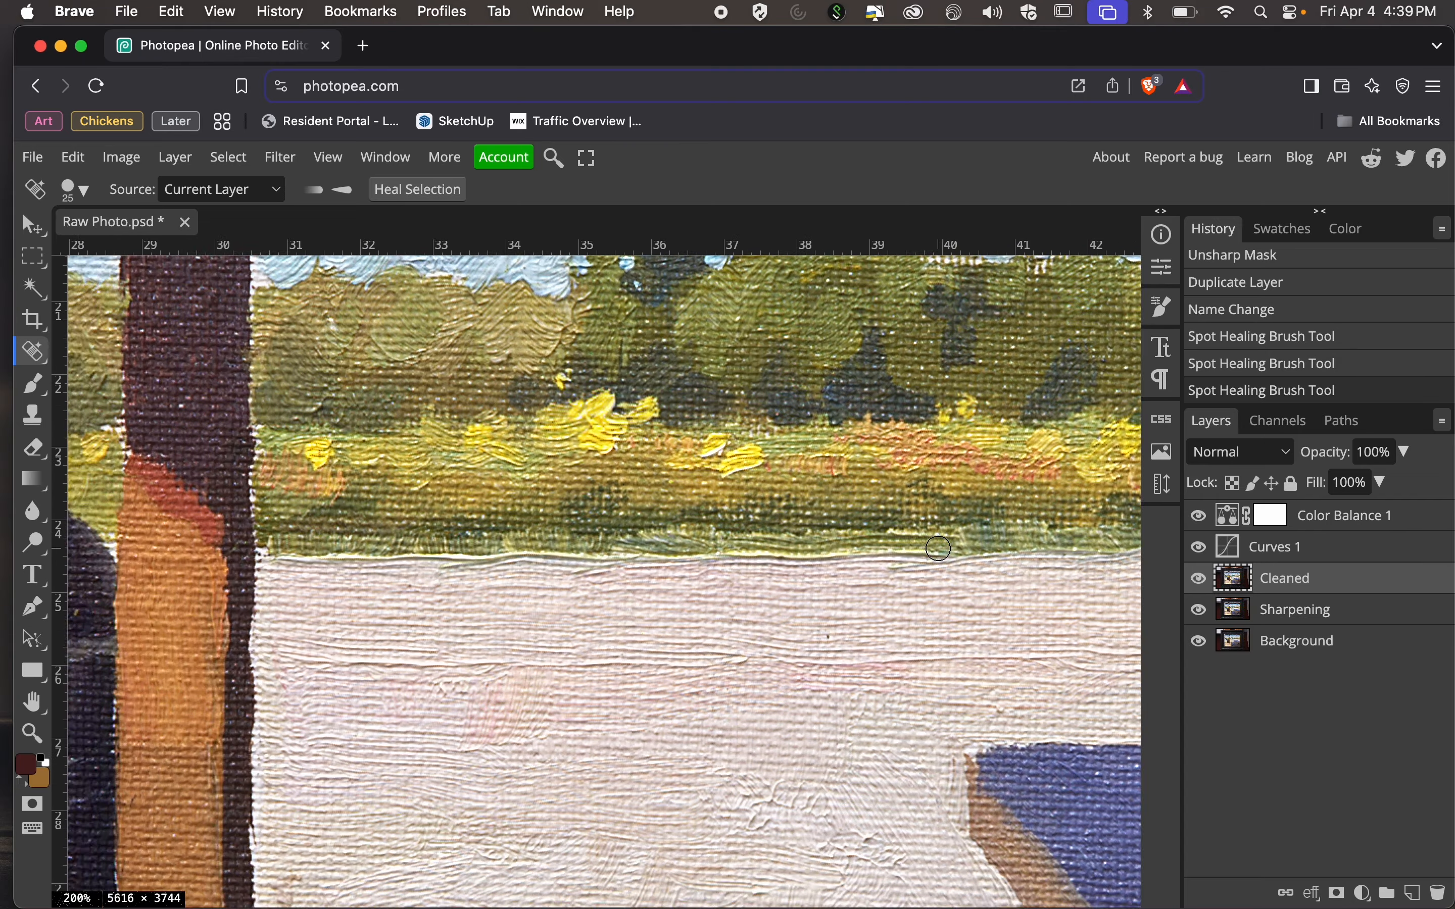
scroll(938, 548, down, 12)
scroll(939, 548, left, 9)
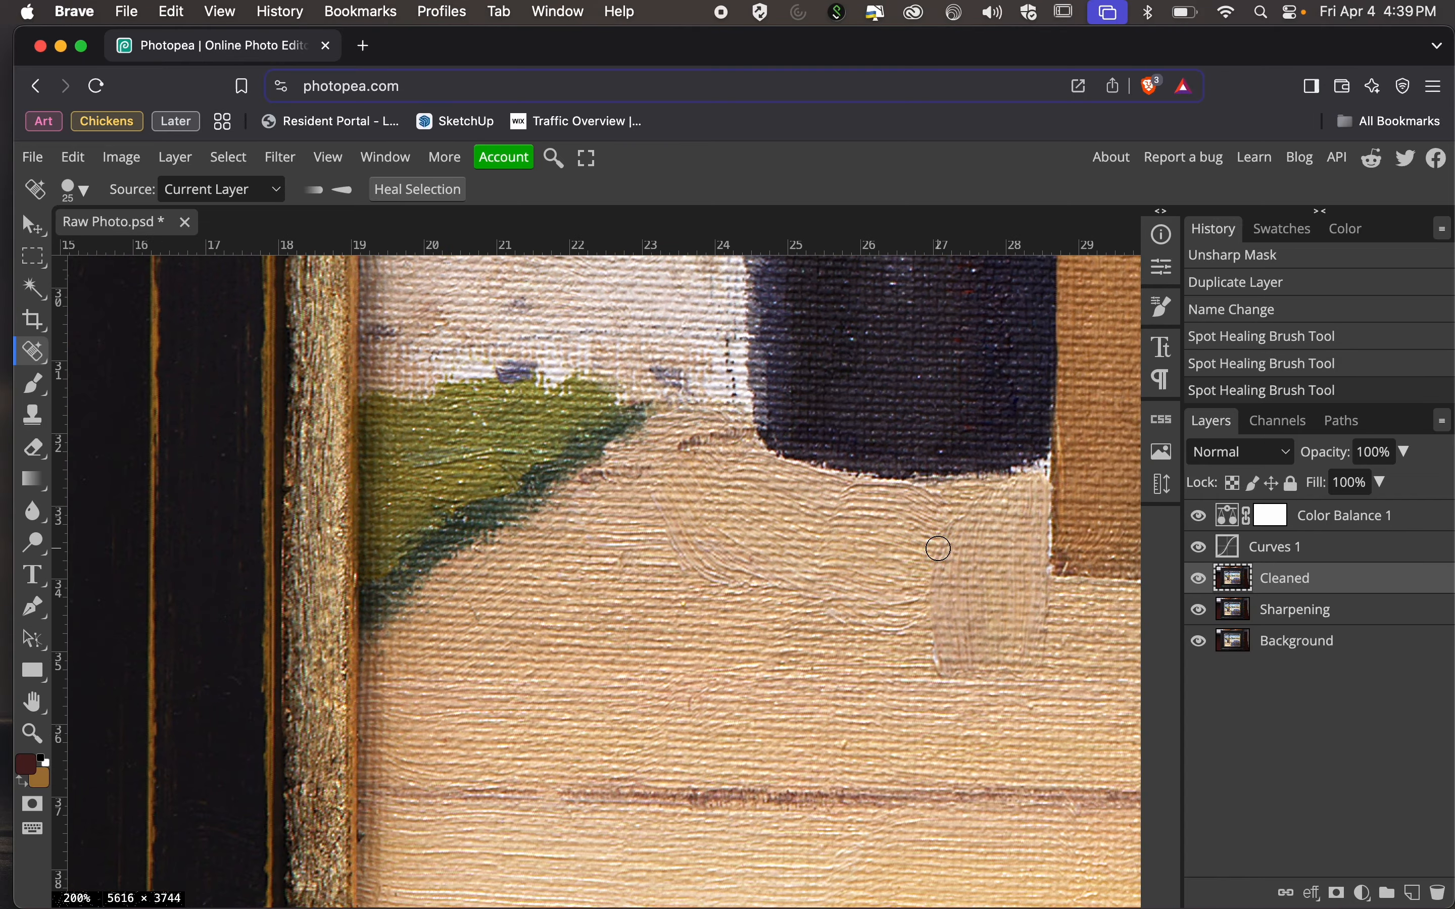
scroll(938, 548, up, 15)
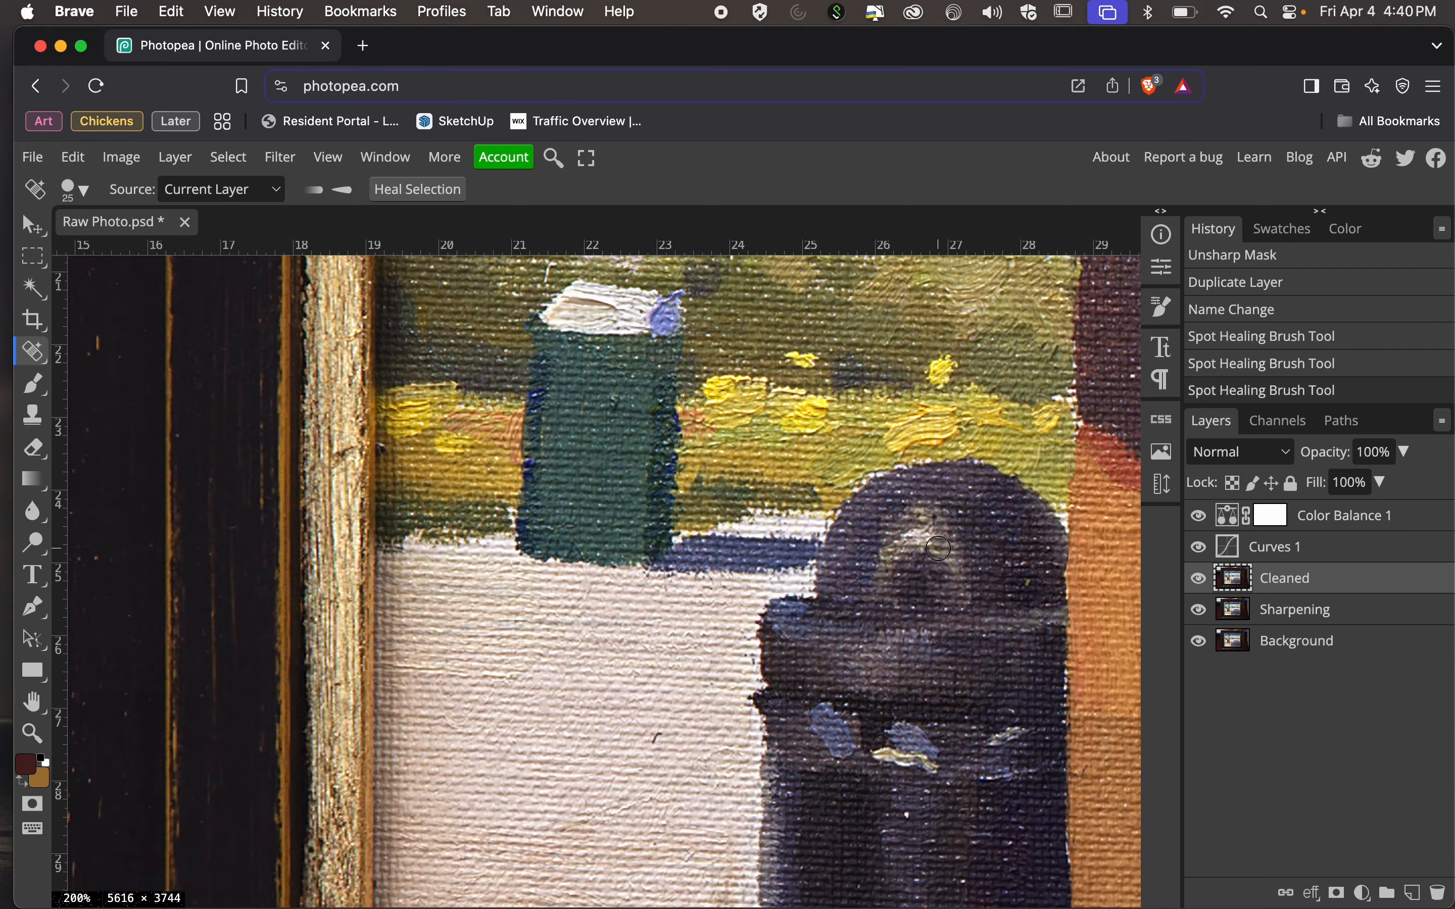
scroll(938, 549, up, 8)
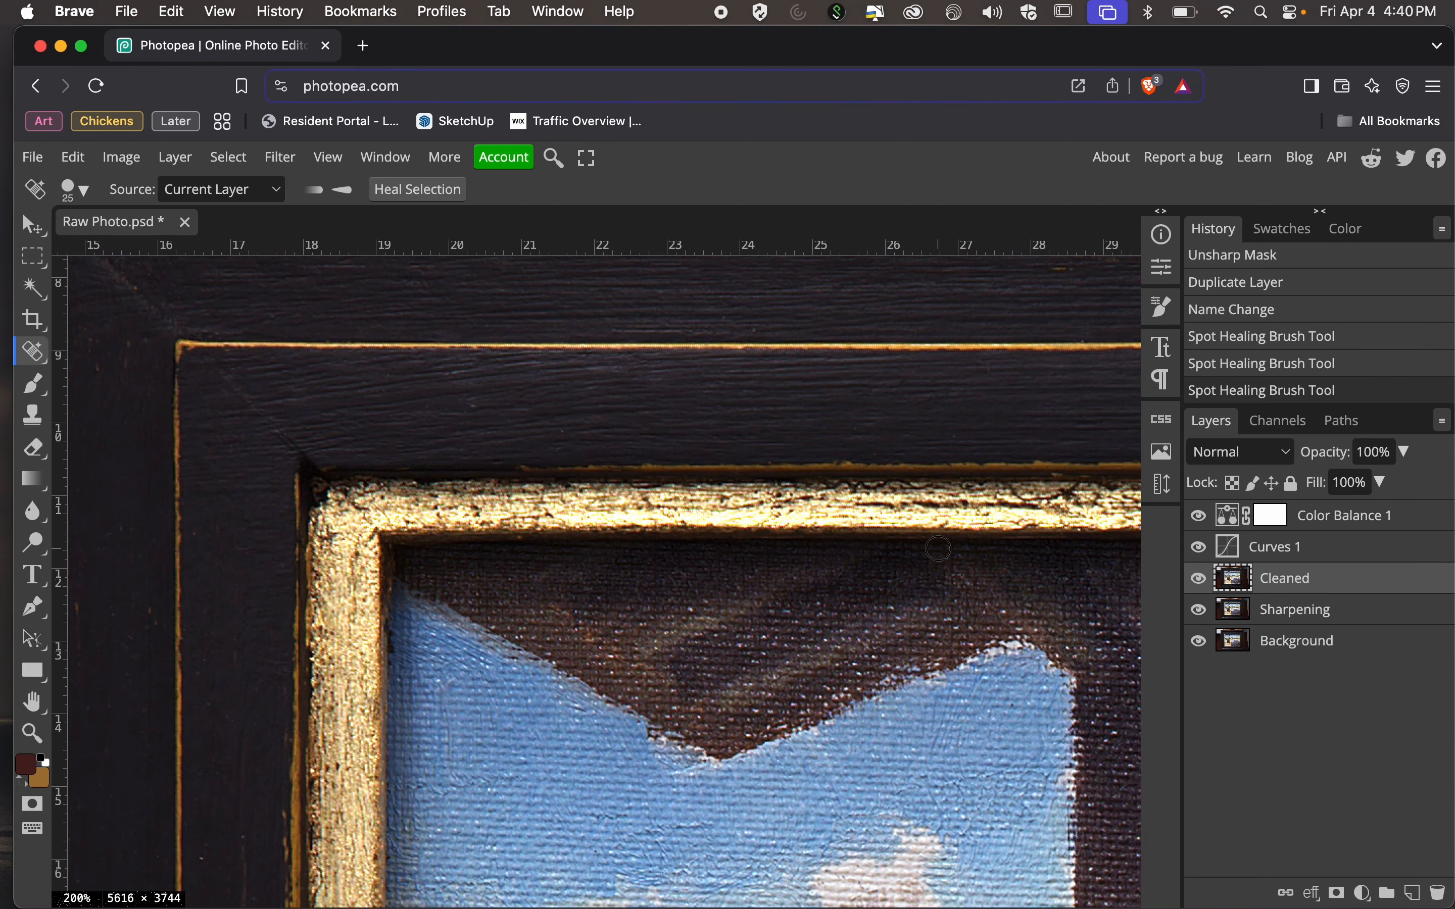
scroll(938, 548, up, 7)
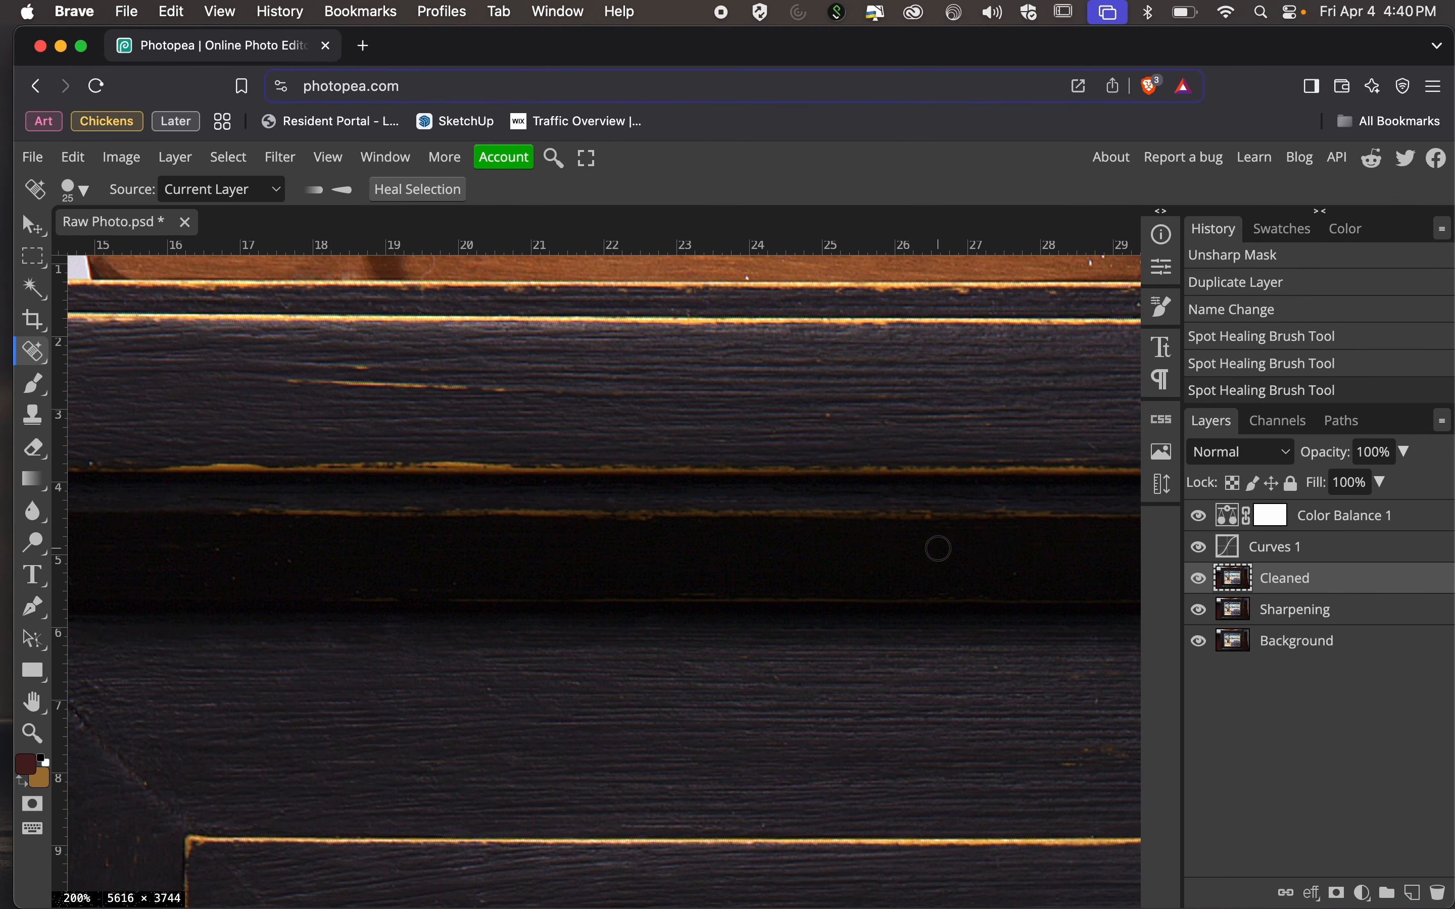
scroll(939, 549, left, 8)
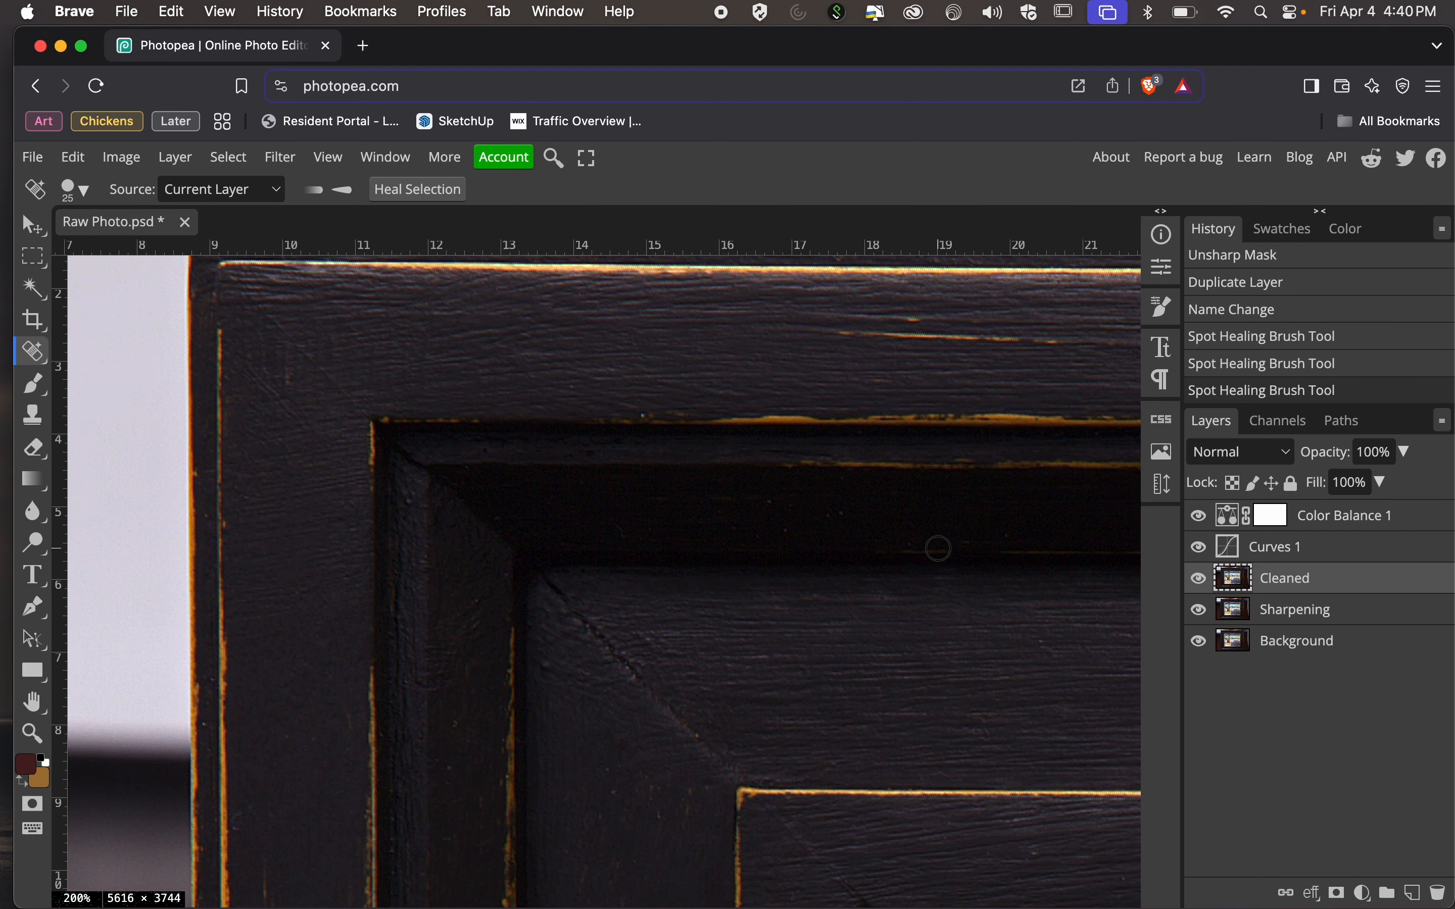
scroll(938, 549, up, 1)
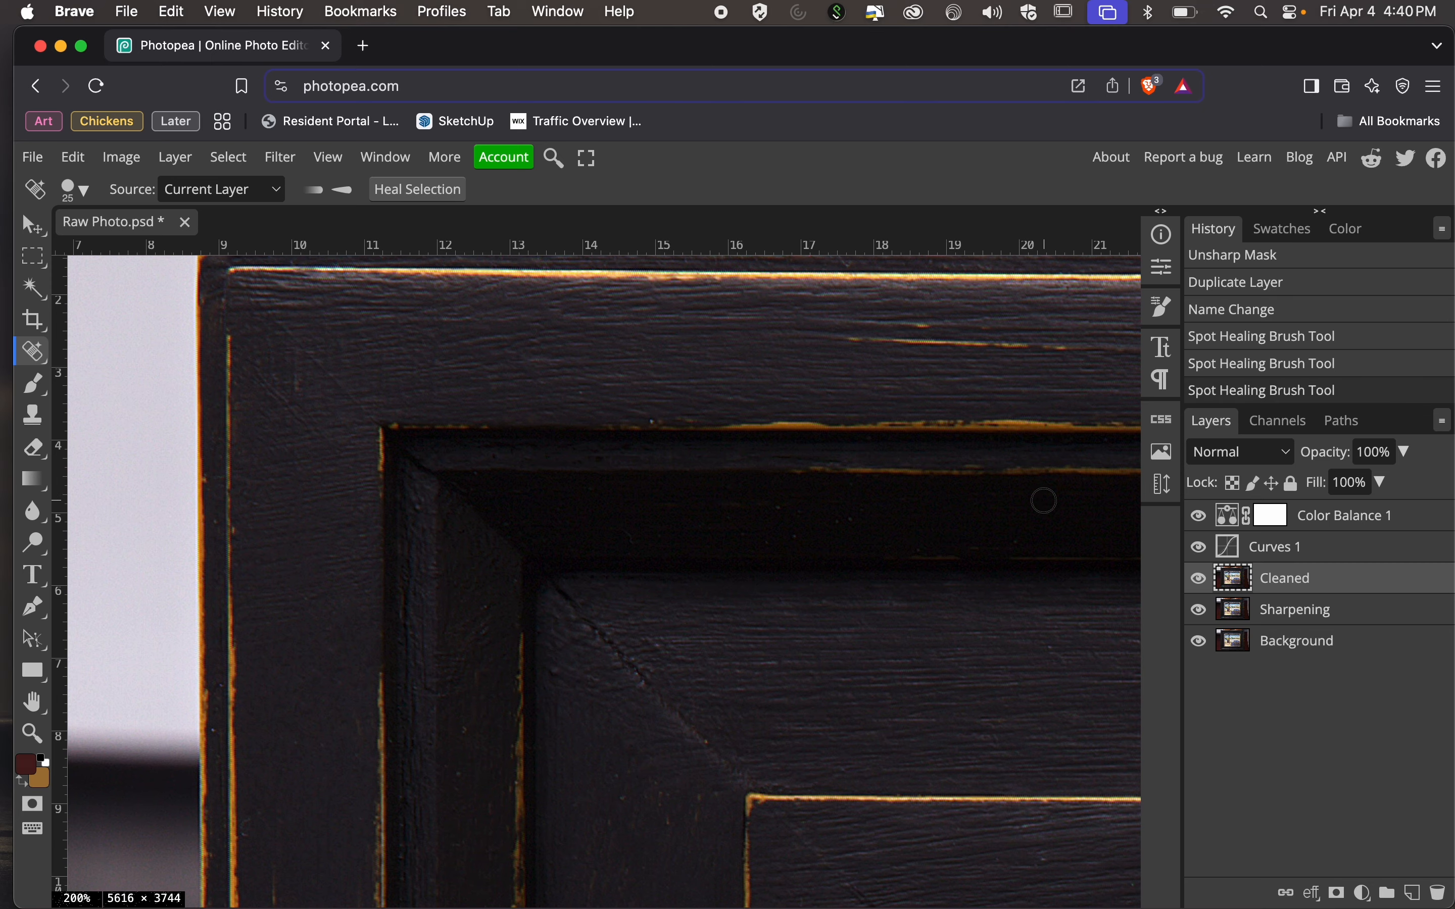
Look over the upper part of the frame and painting at 50% zoom.
key(super+minus)
key(super+minus)
key(super+minus)
scroll(854, 644, right, 5)
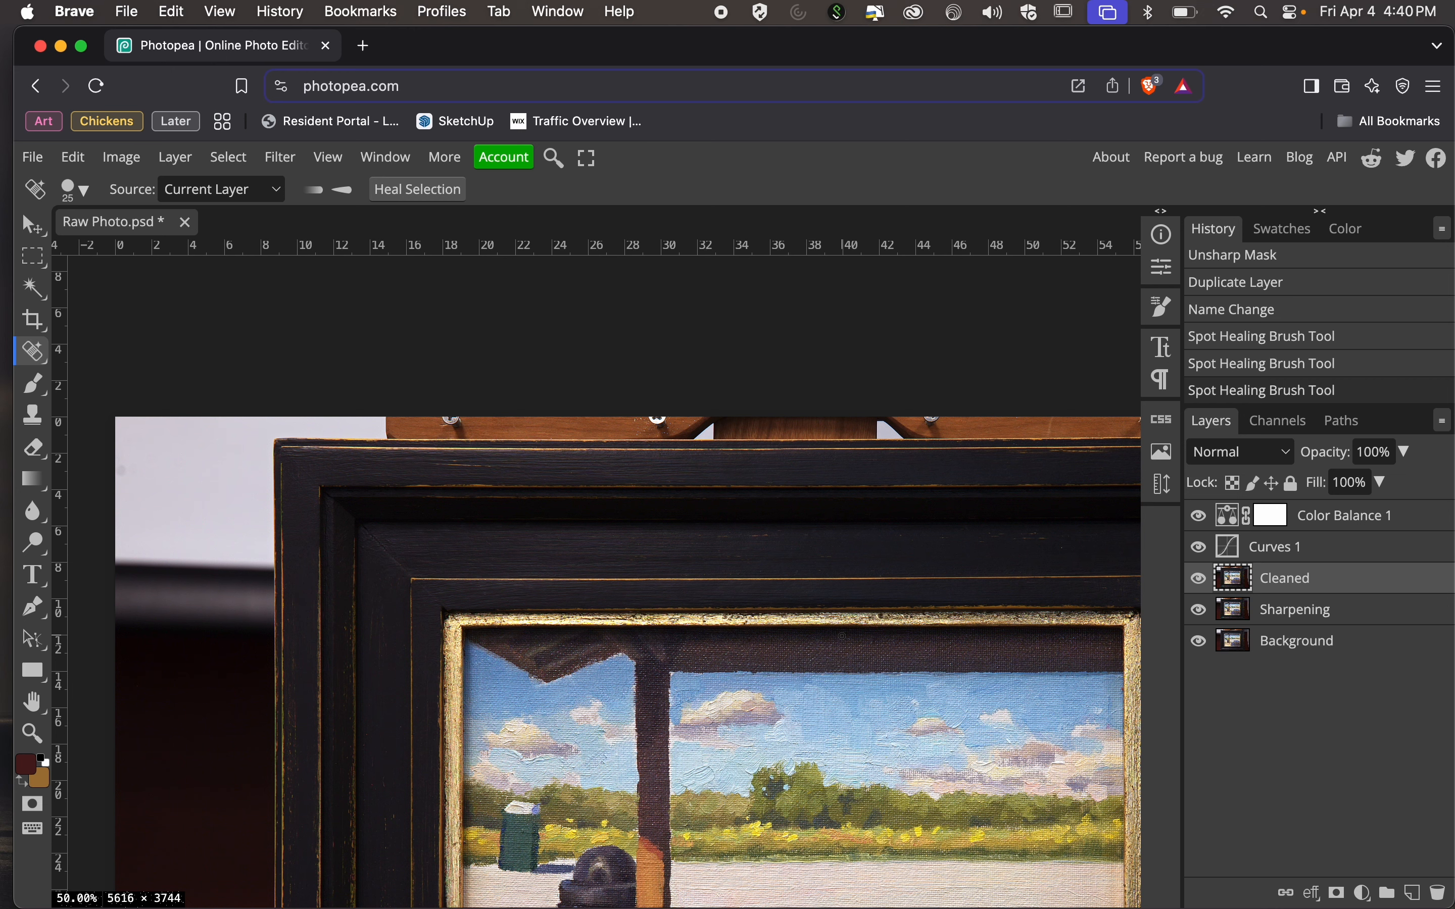
scroll(842, 635, down, 1)
scroll(842, 635, right, 1)
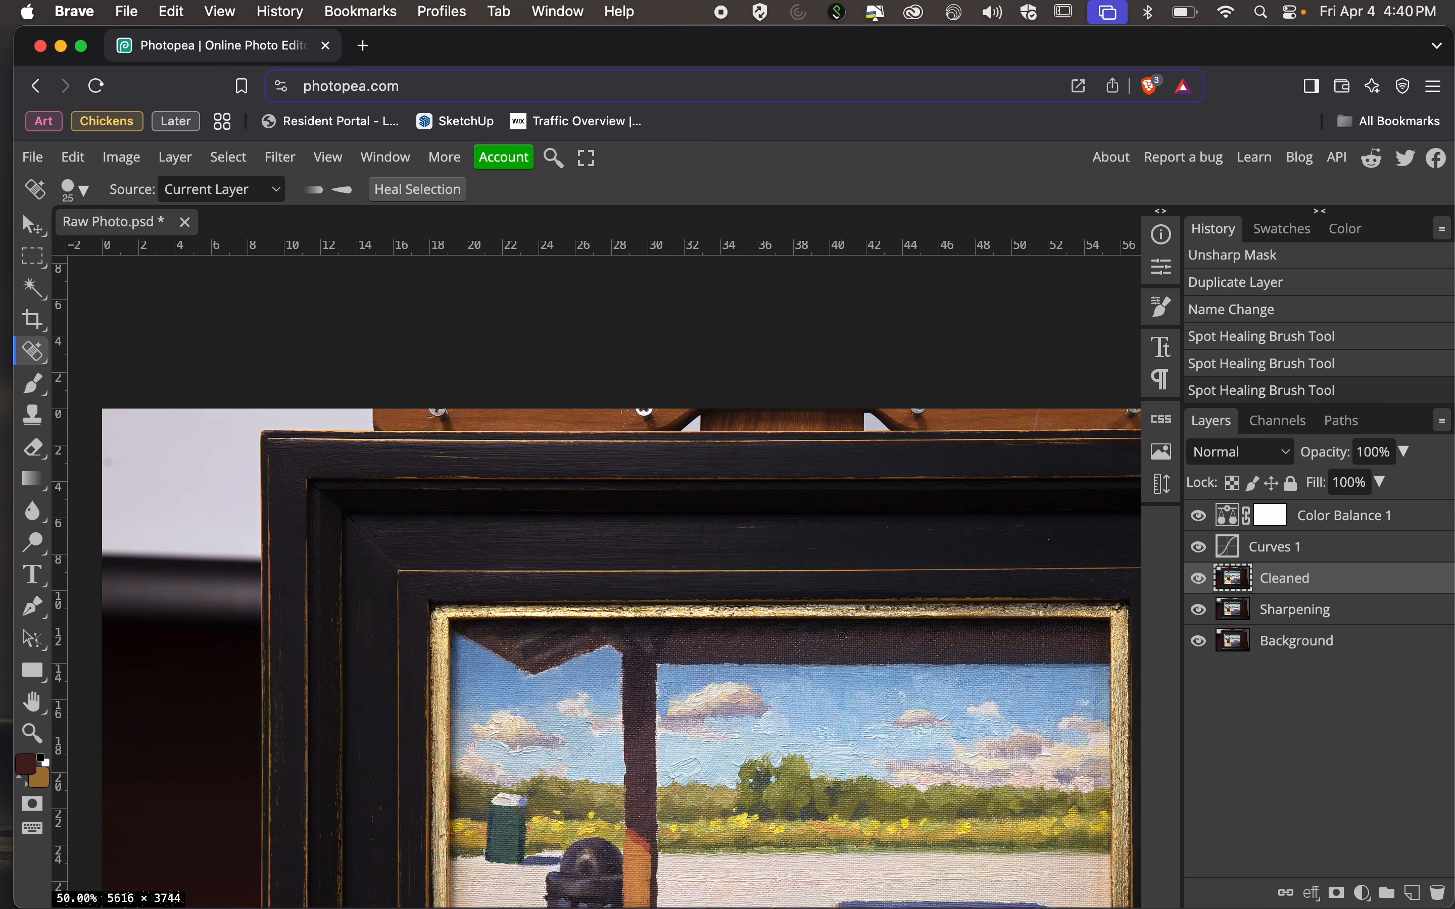
Examine the frame's upper edge, the sky, the trash can area and the painting's lower left corner at 200% zoom for specks.
key(super)
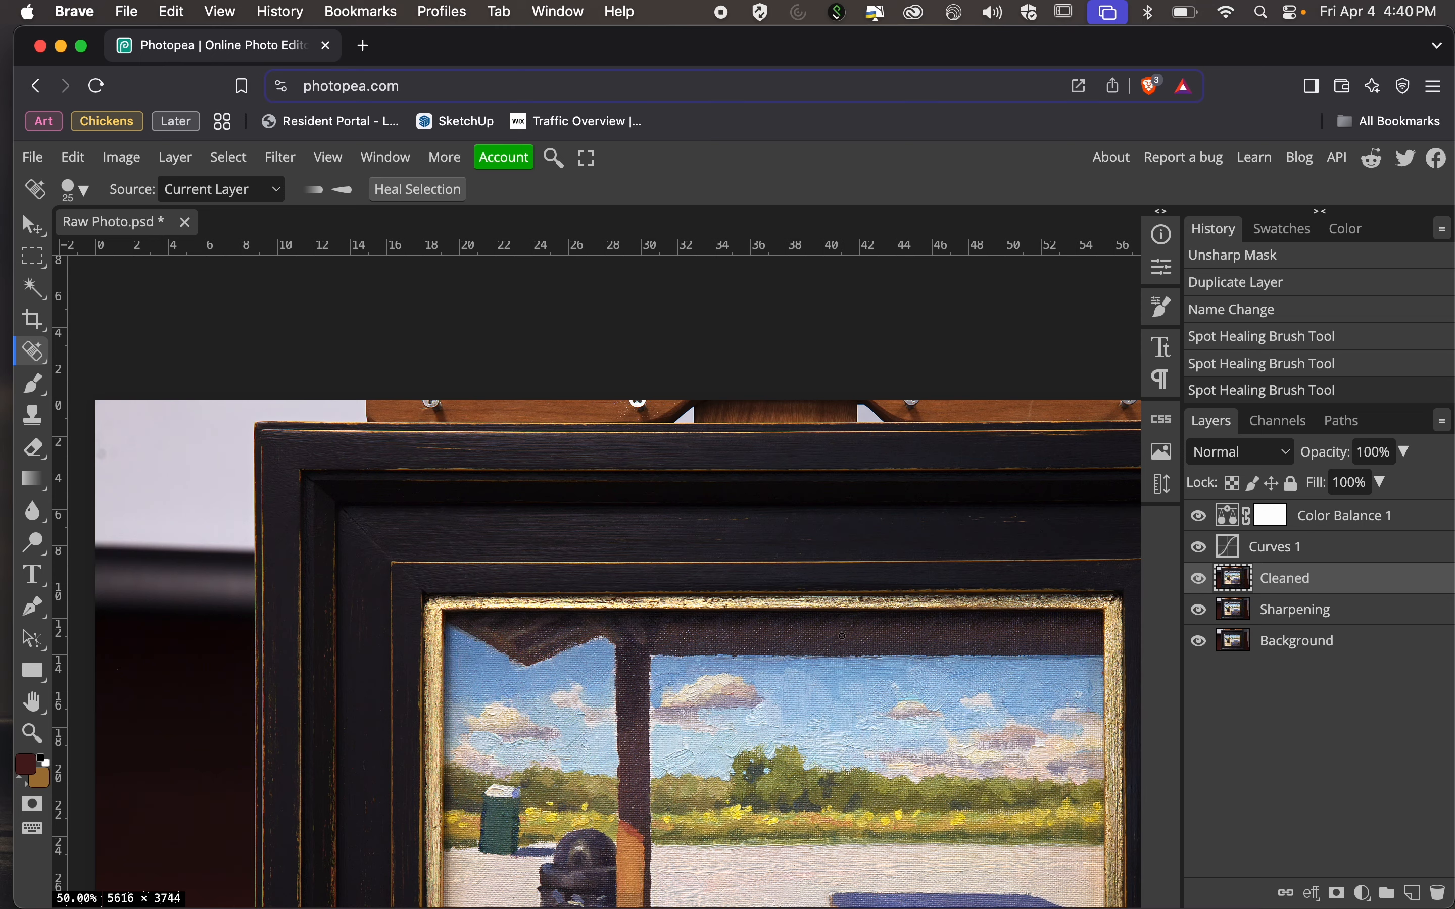
key(super)
key(super+equal)
key(super+equal)
key(super+equal)
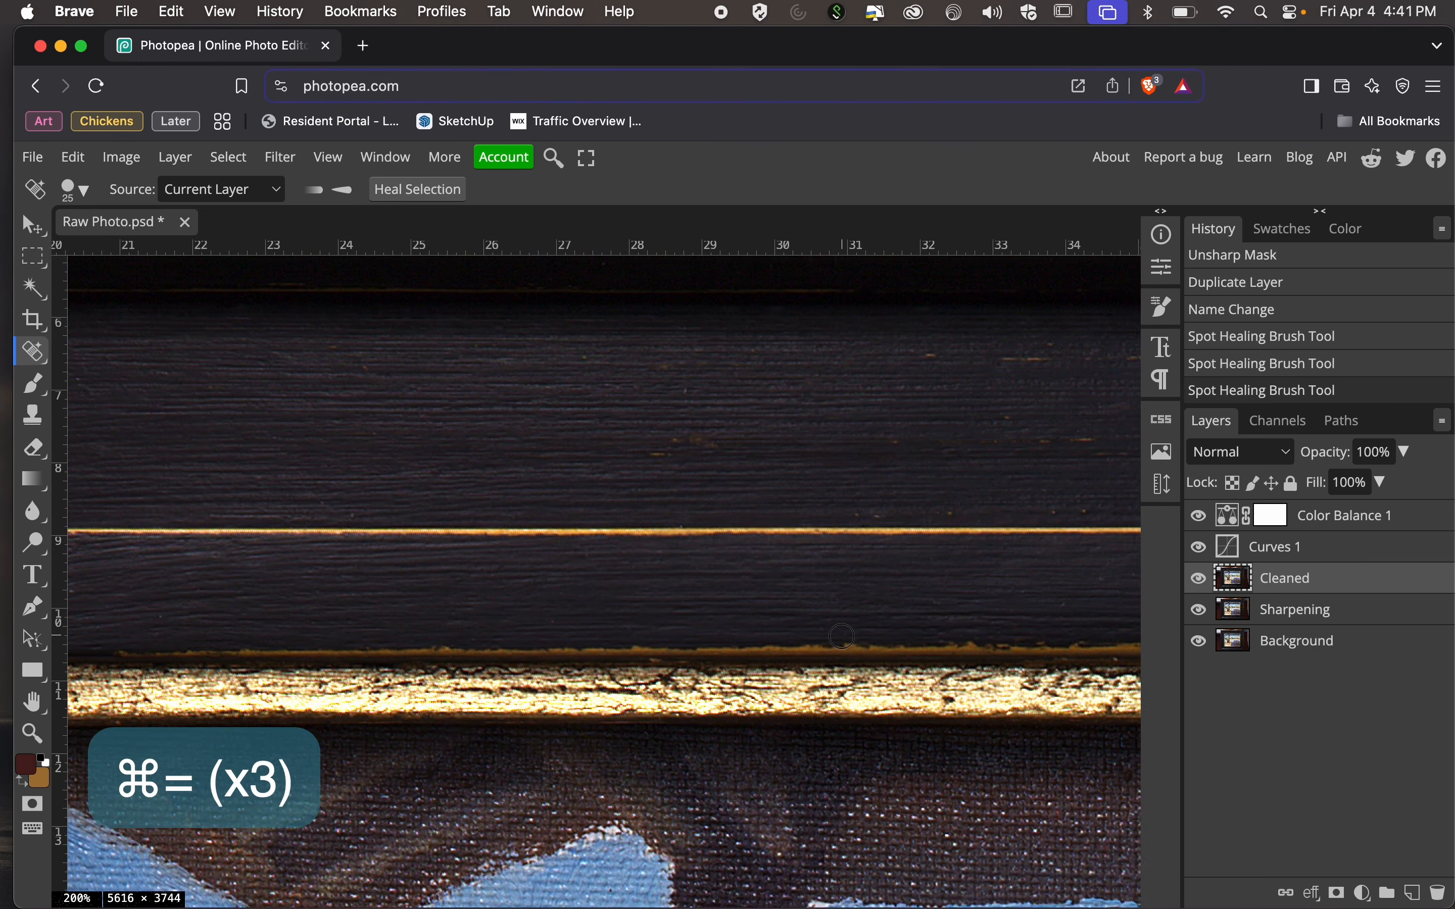
scroll(842, 636, right, 10)
scroll(842, 637, down, 5)
scroll(841, 636, down, 12)
scroll(841, 636, right, 14)
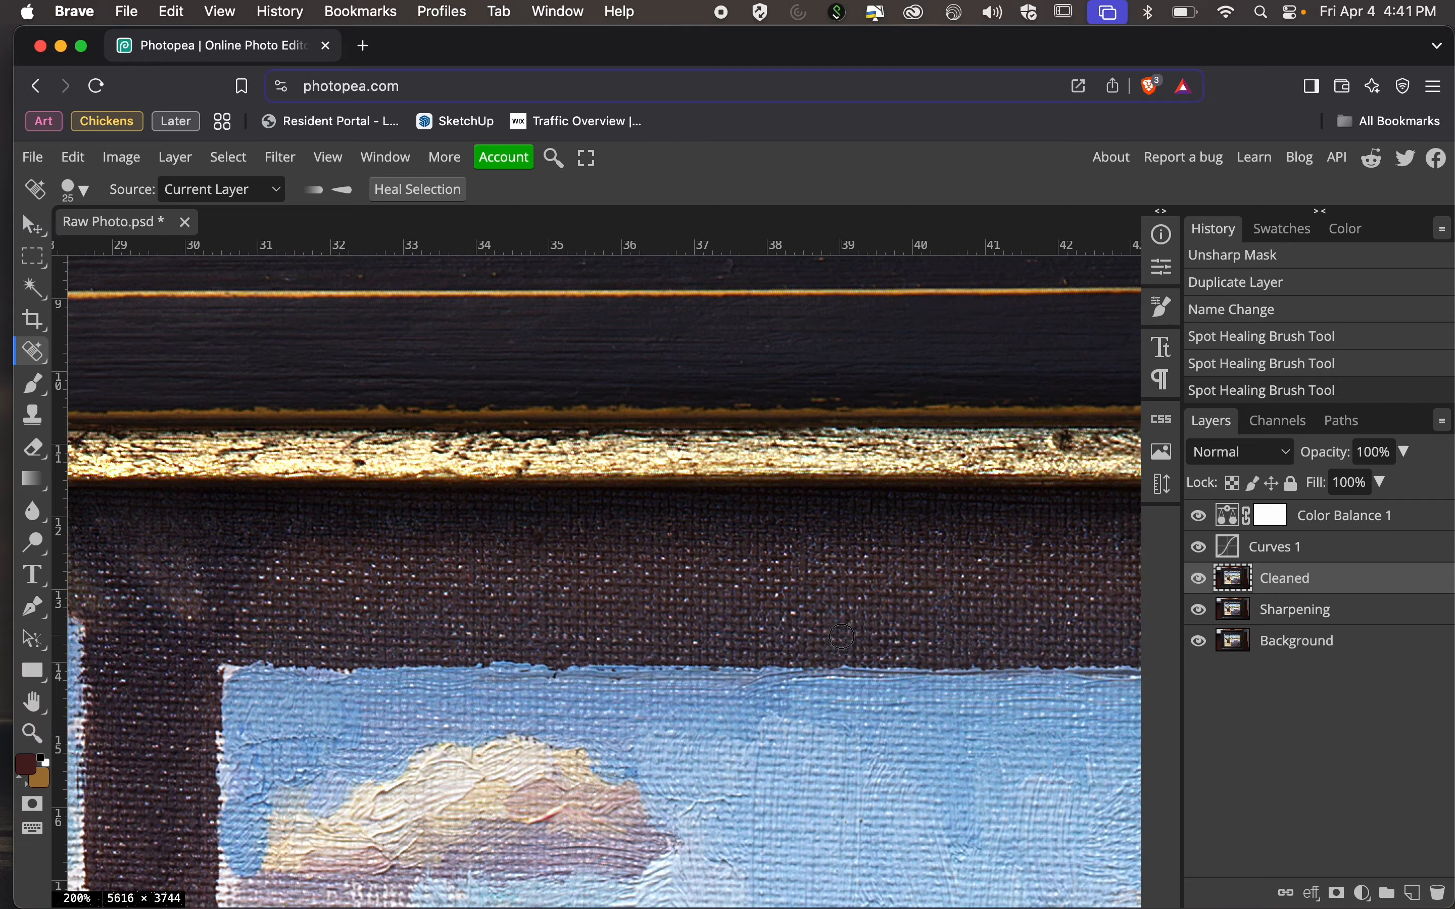
scroll(841, 636, down, 15)
scroll(842, 637, left, 12)
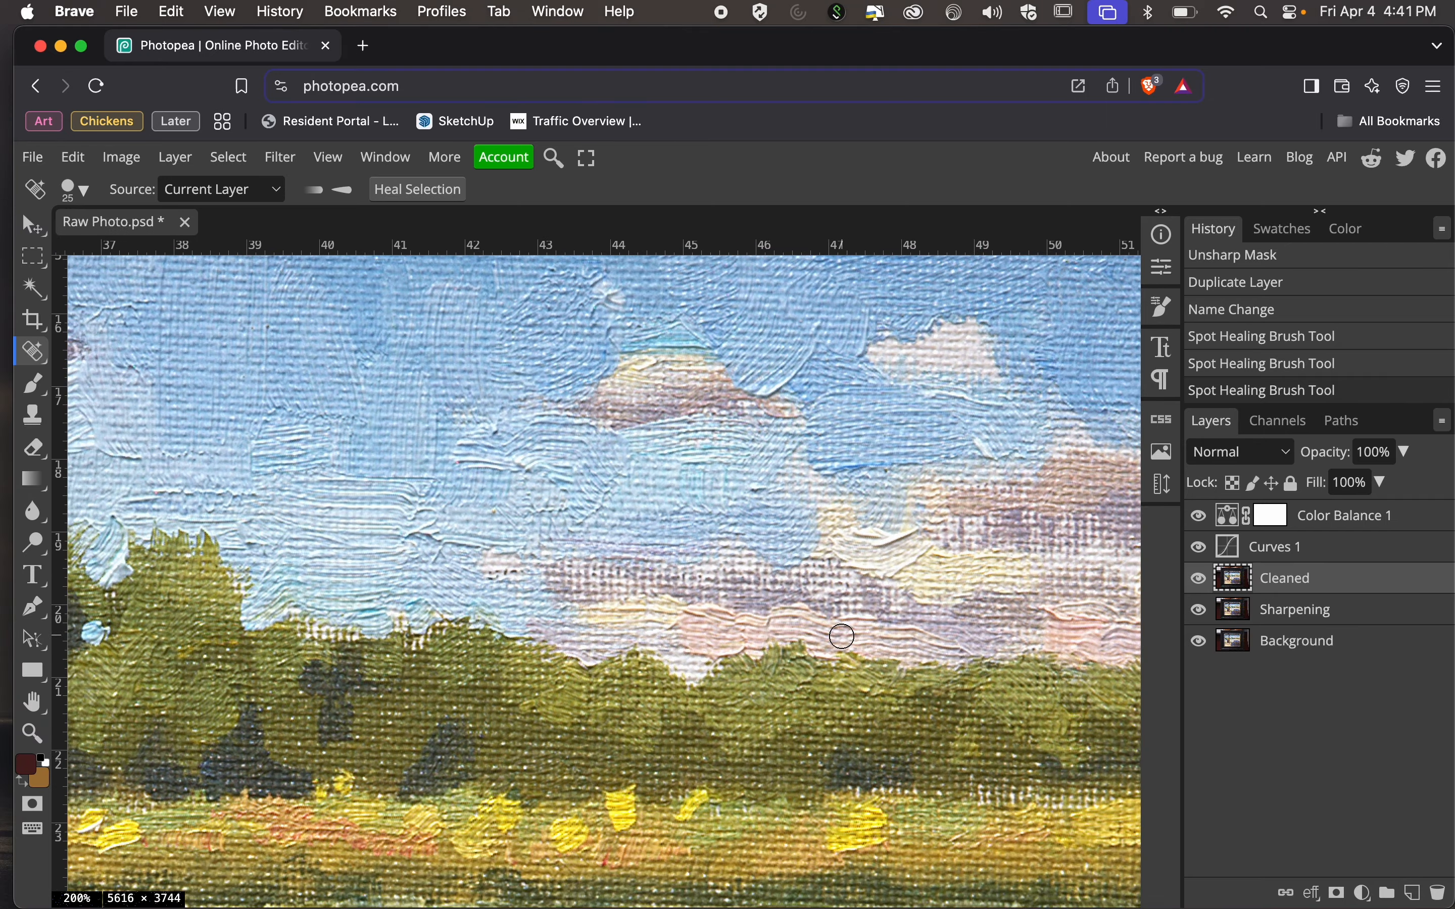
scroll(841, 637, down, 17)
scroll(842, 636, left, 20)
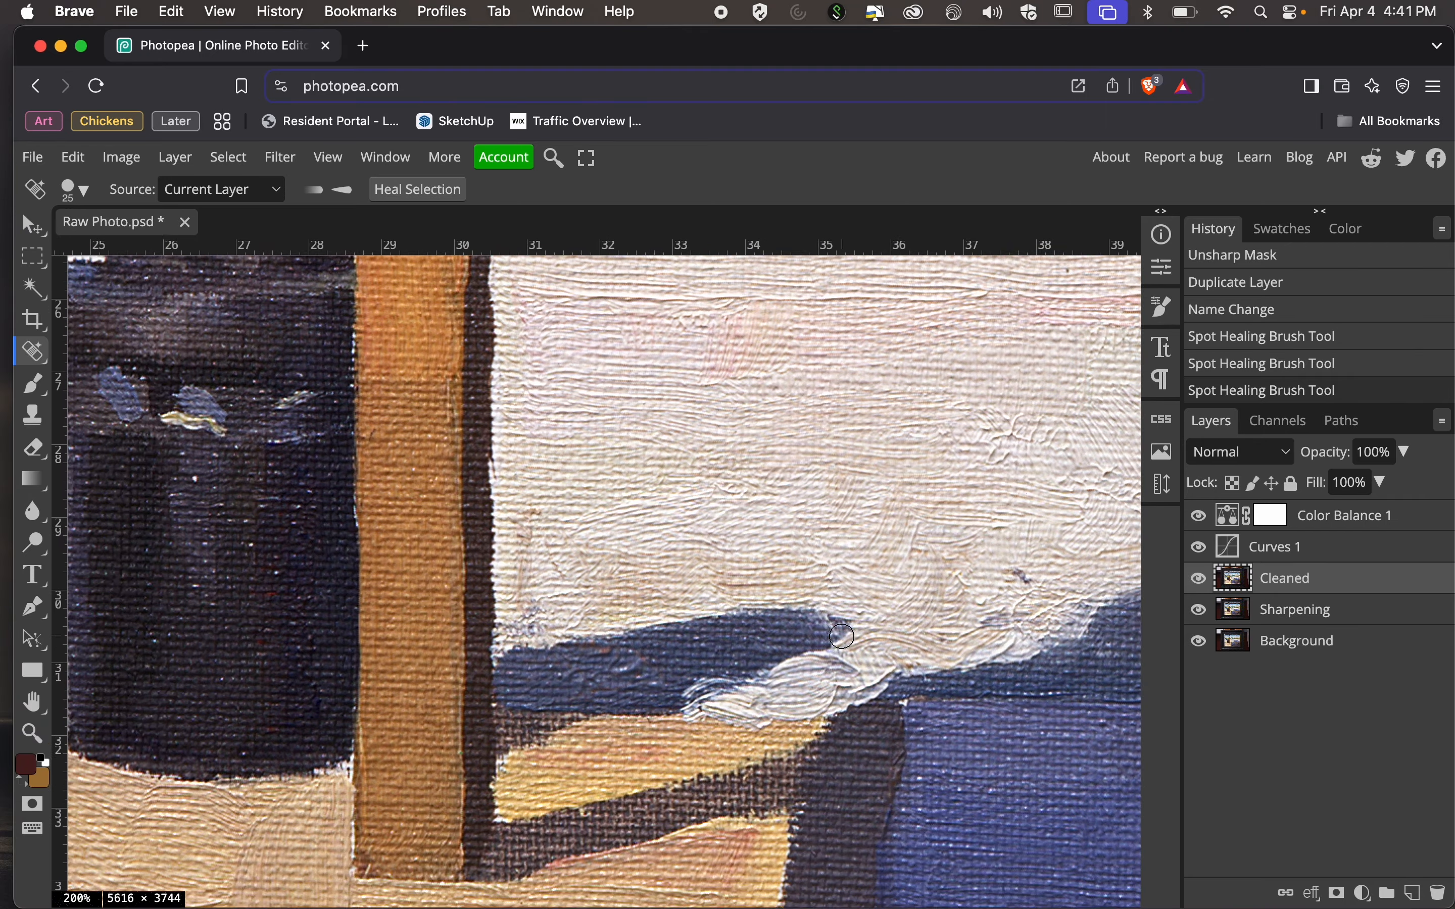
scroll(842, 637, down, 2)
scroll(842, 636, left, 1)
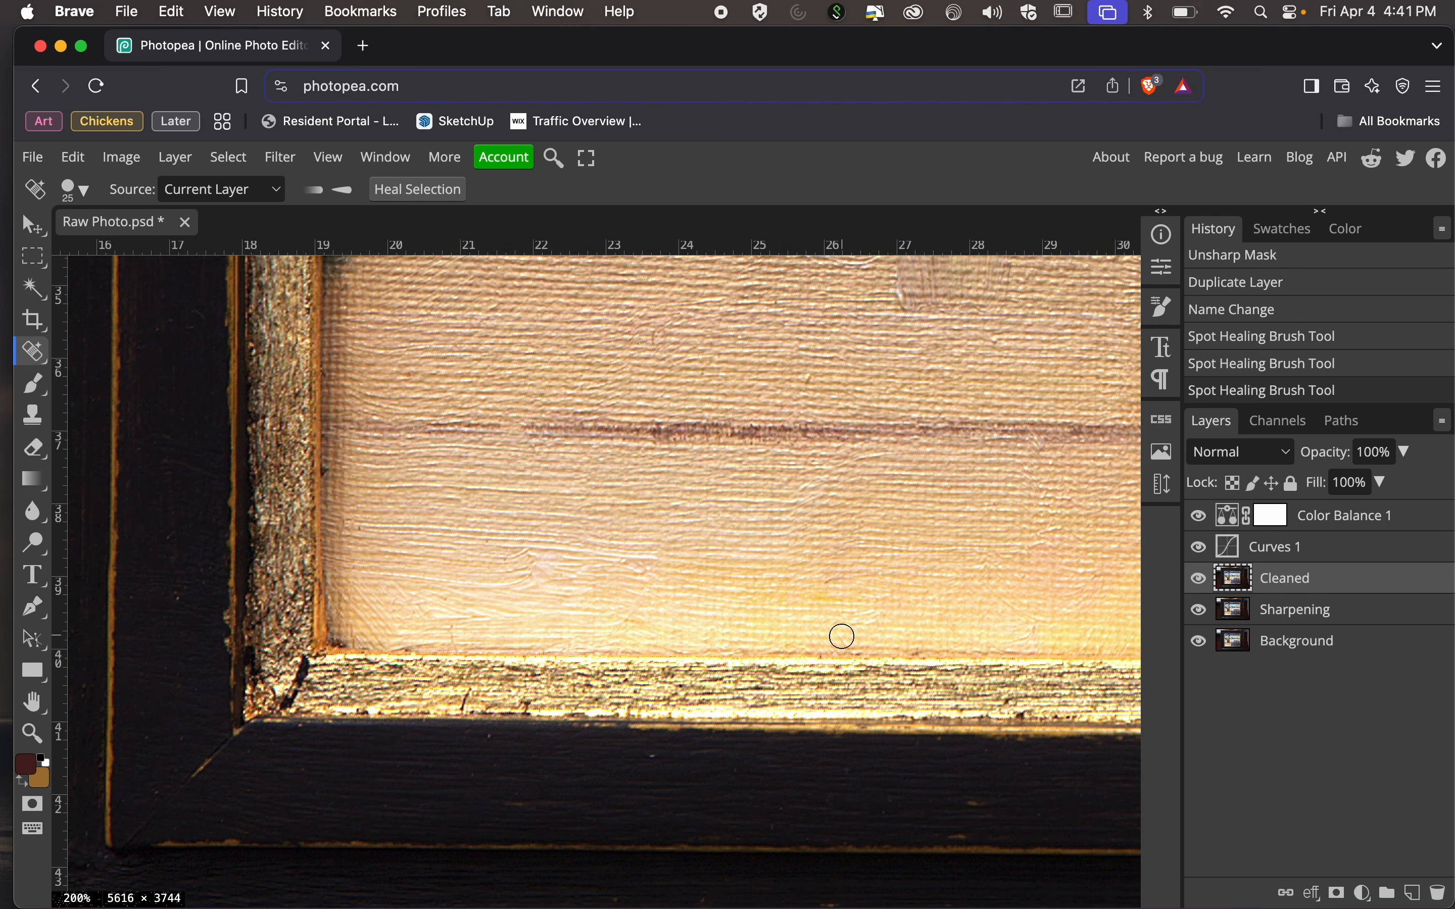
Heal the remaining small specks on the left side of the dark frame near its lower left corner.
click(180, 589)
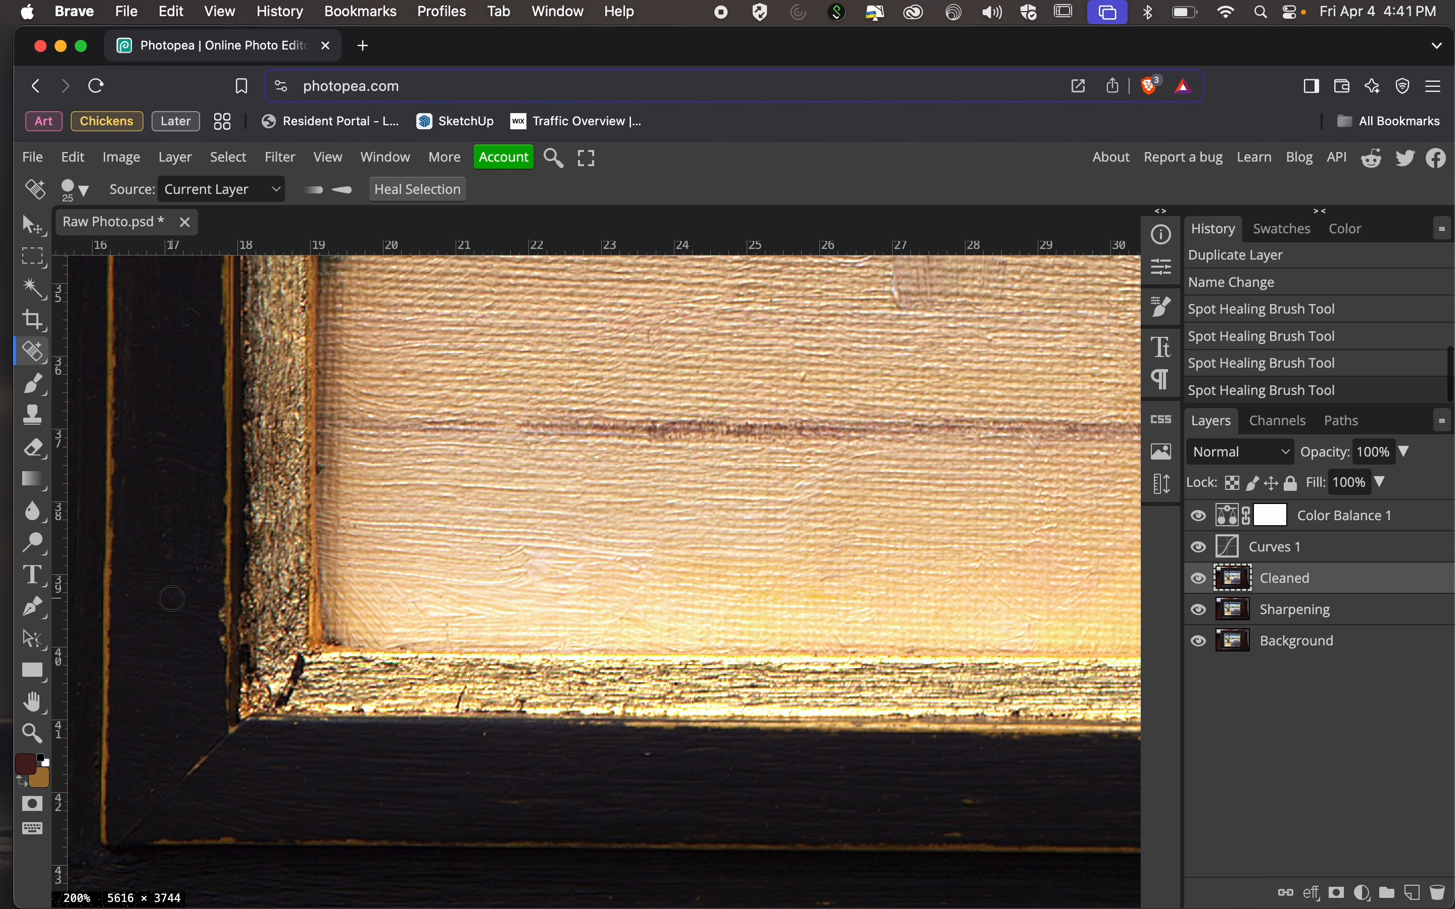
scroll(533, 563, right, 10)
scroll(533, 562, up, 3)
scroll(532, 563, right, 1)
scroll(533, 563, up, 1)
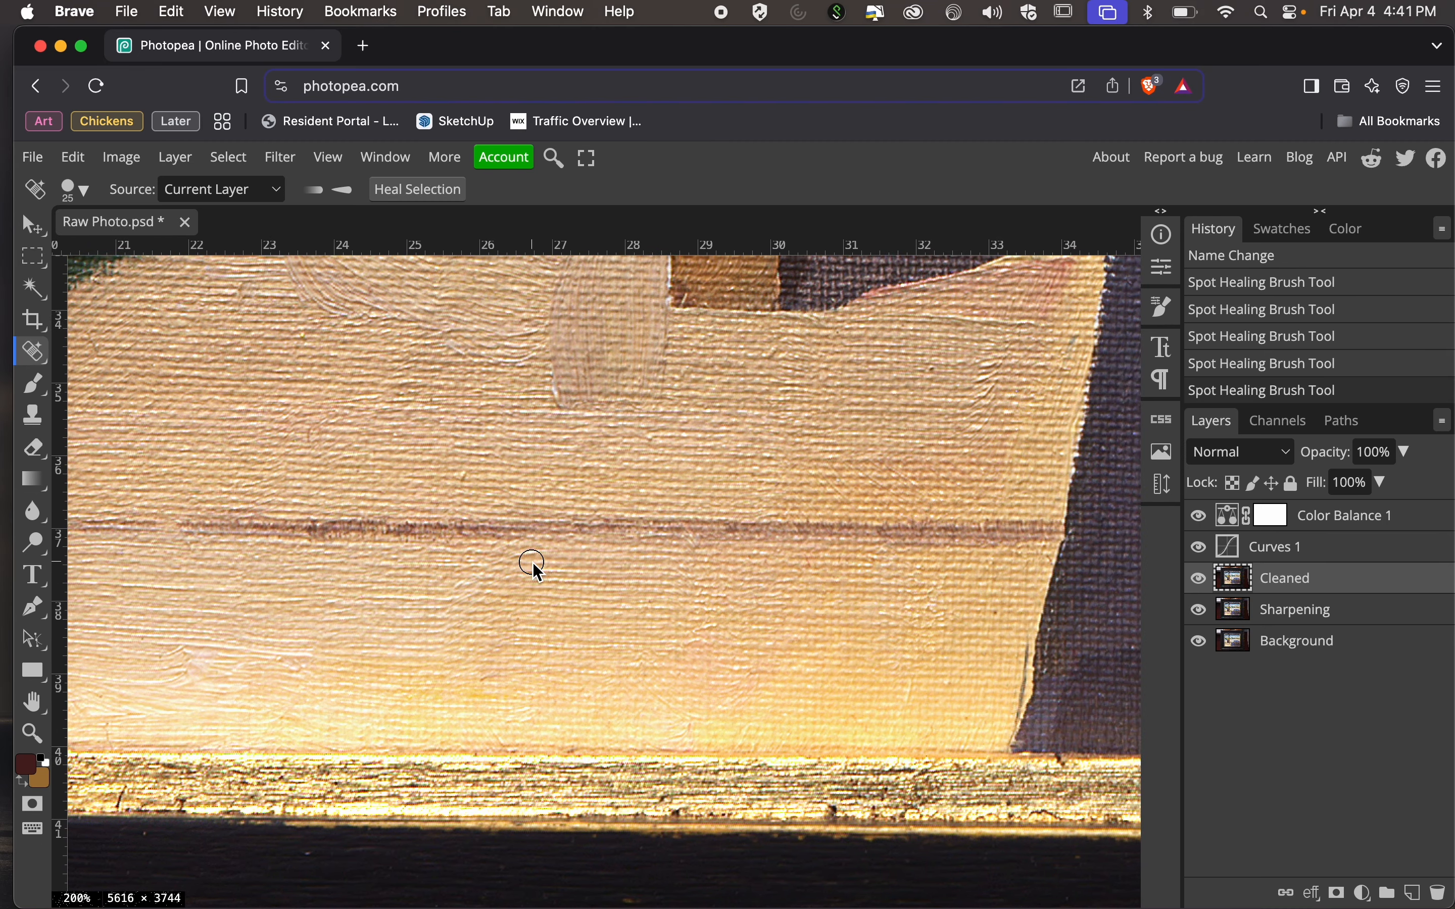
Start a free crop of the photo and bring its upper and lower edges in close to the frame.
key(super+minus)
key(super+minus)
key(super+minus)
key(super+minus)
key(super+minus)
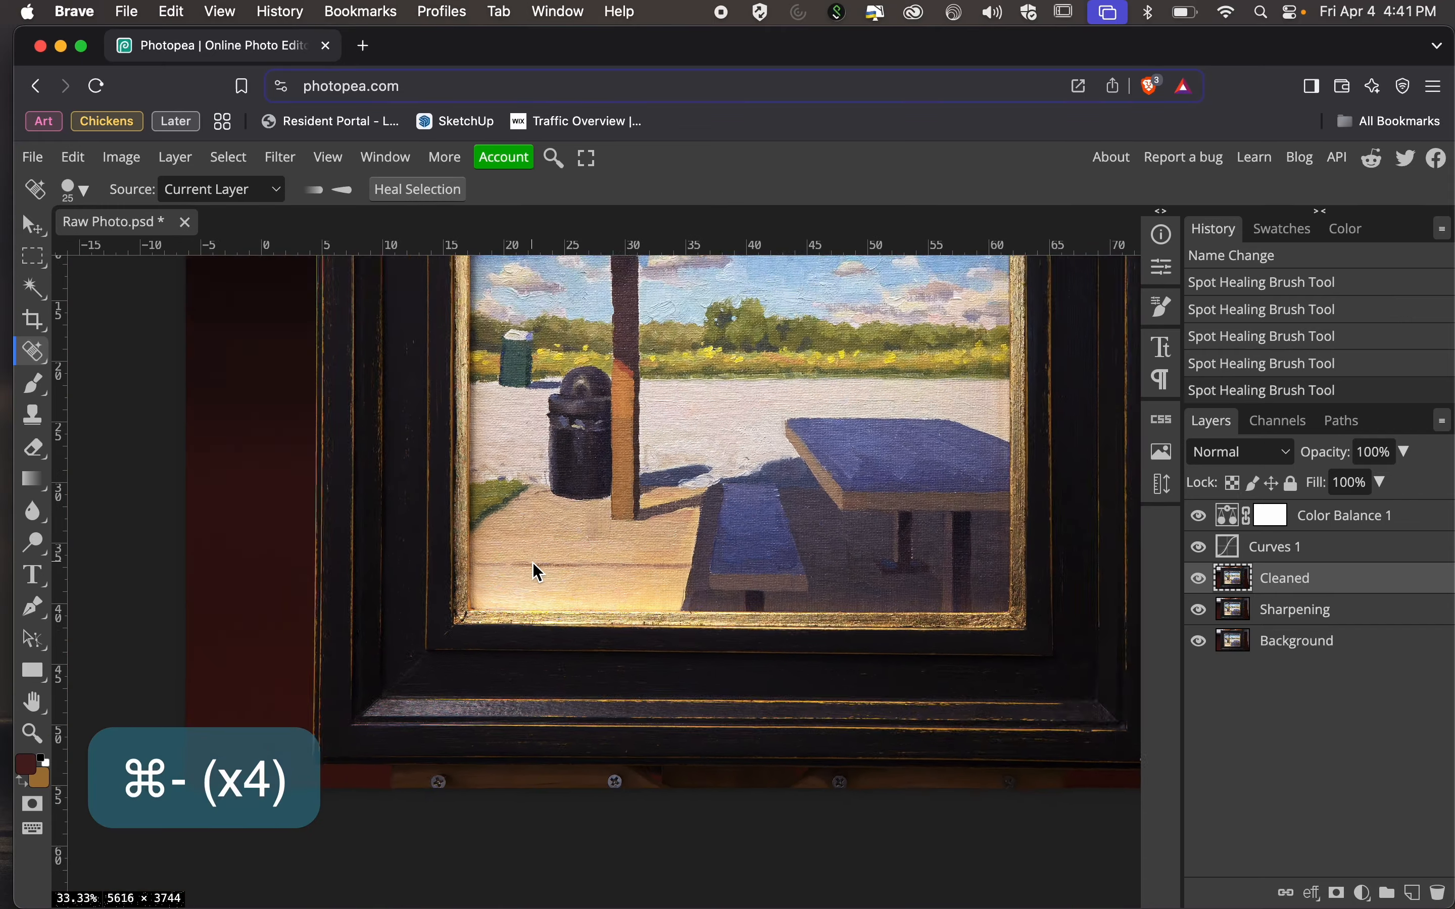
scroll(531, 562, up, 3)
scroll(532, 562, right, 1)
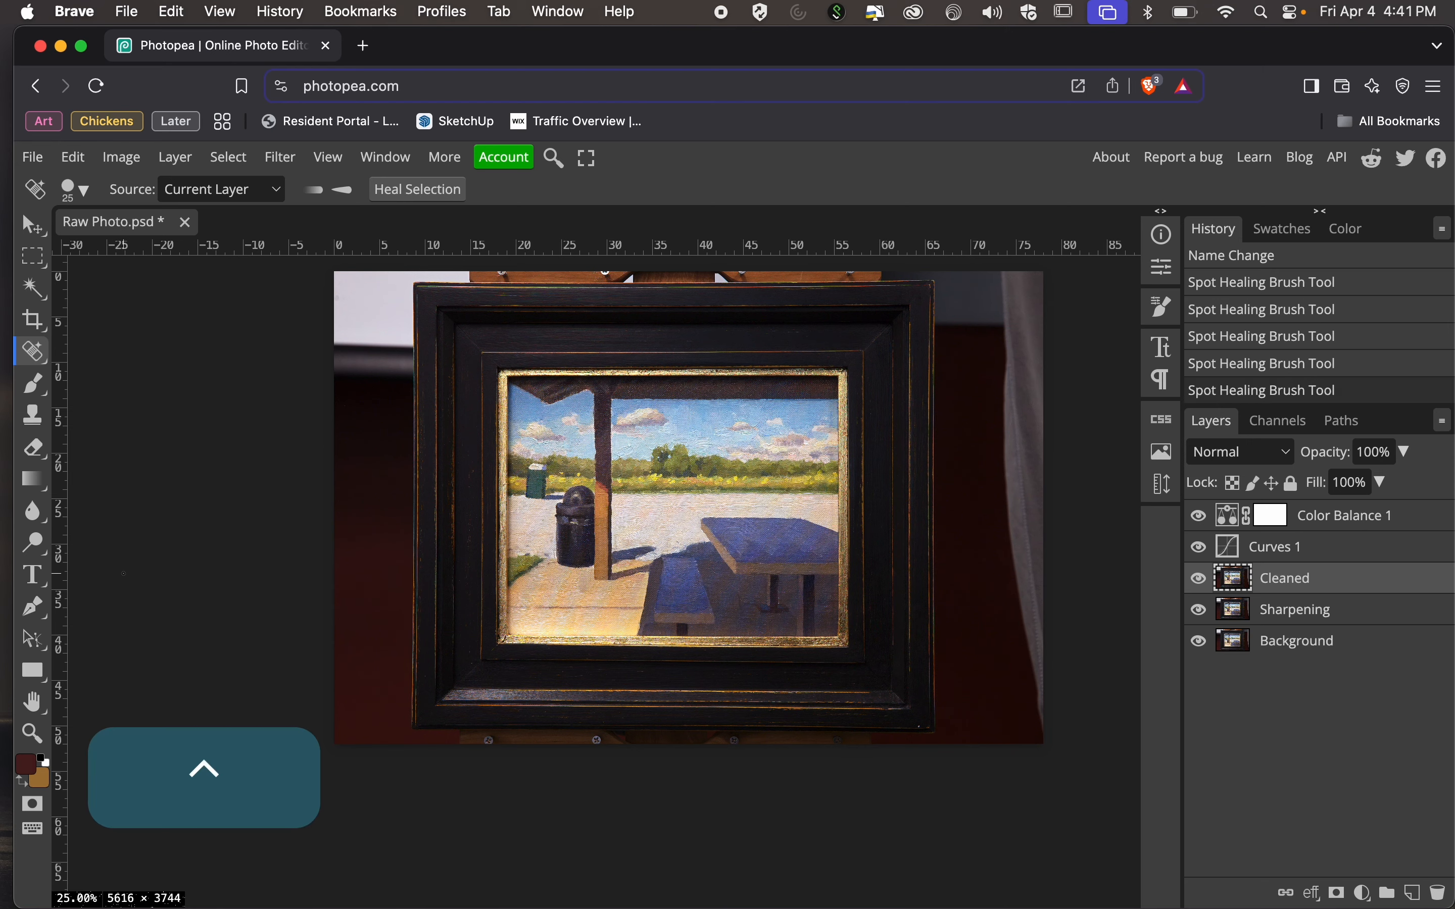
scroll(3, 295, up, 5)
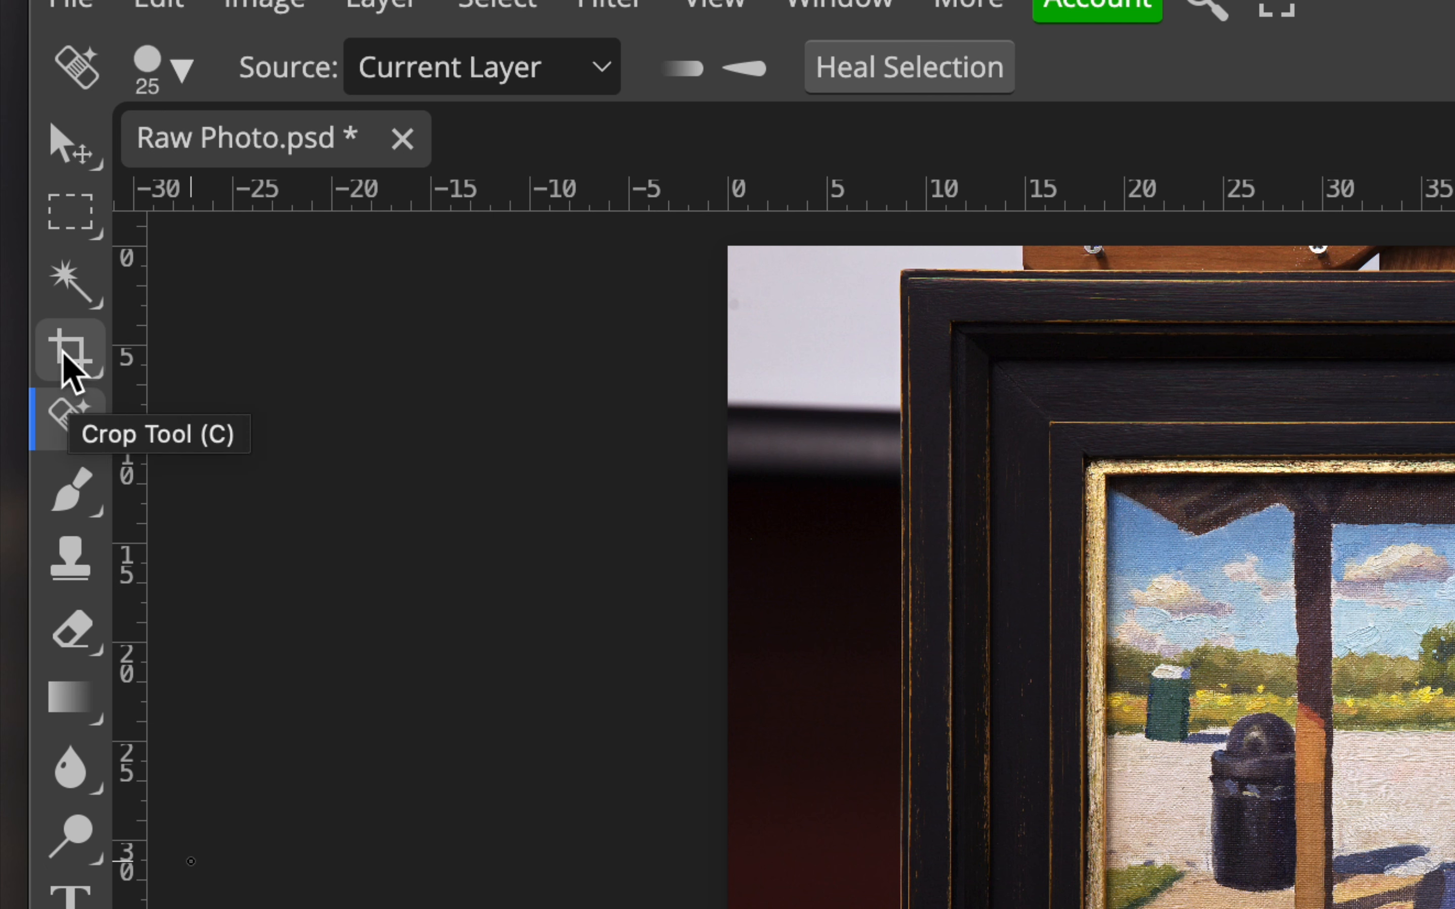
click(62, 361)
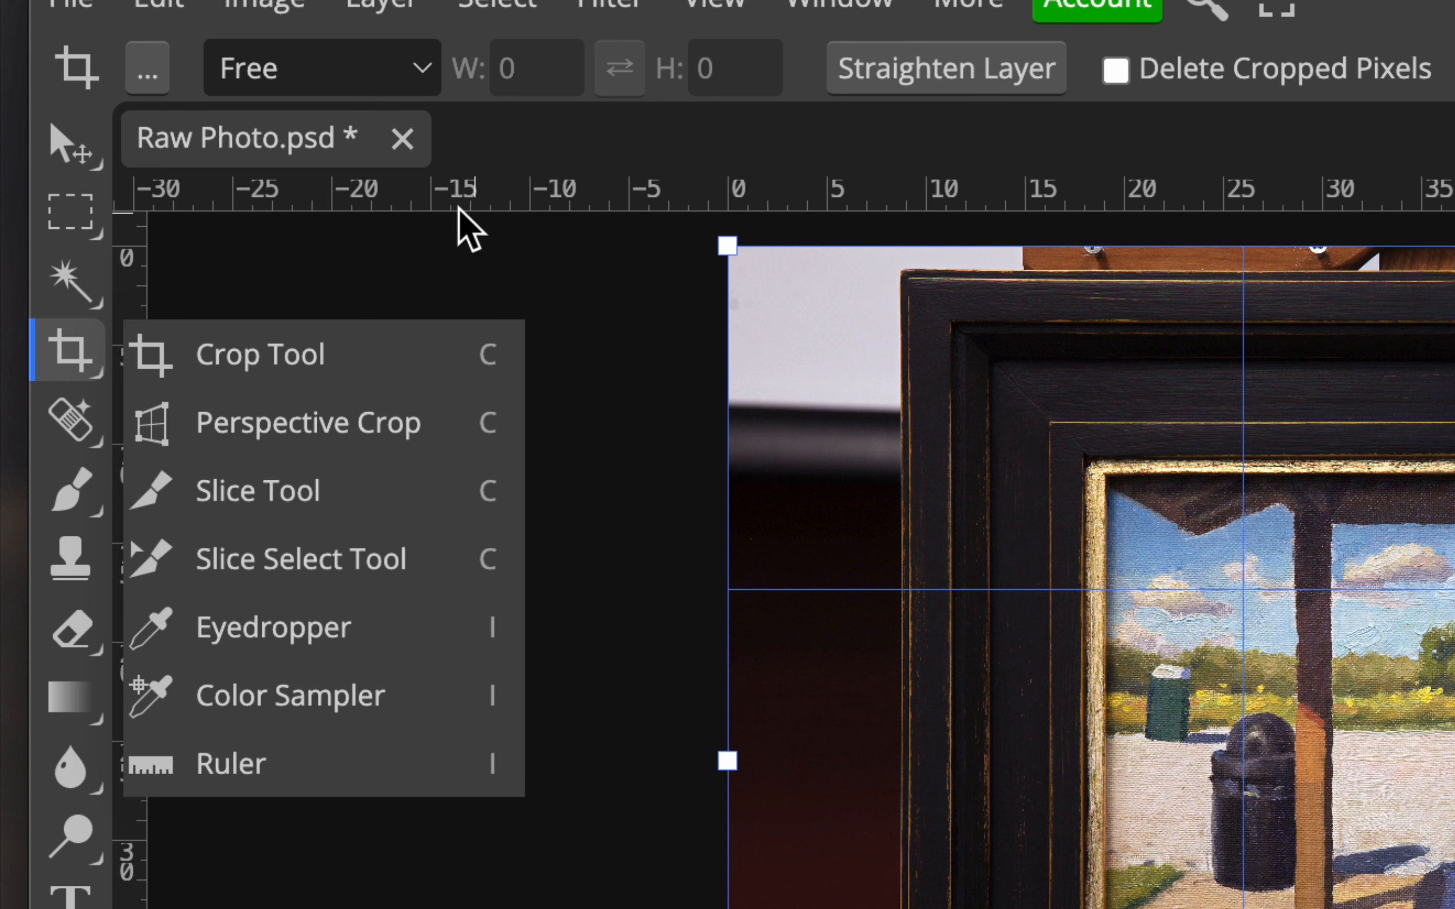
click(604, 137)
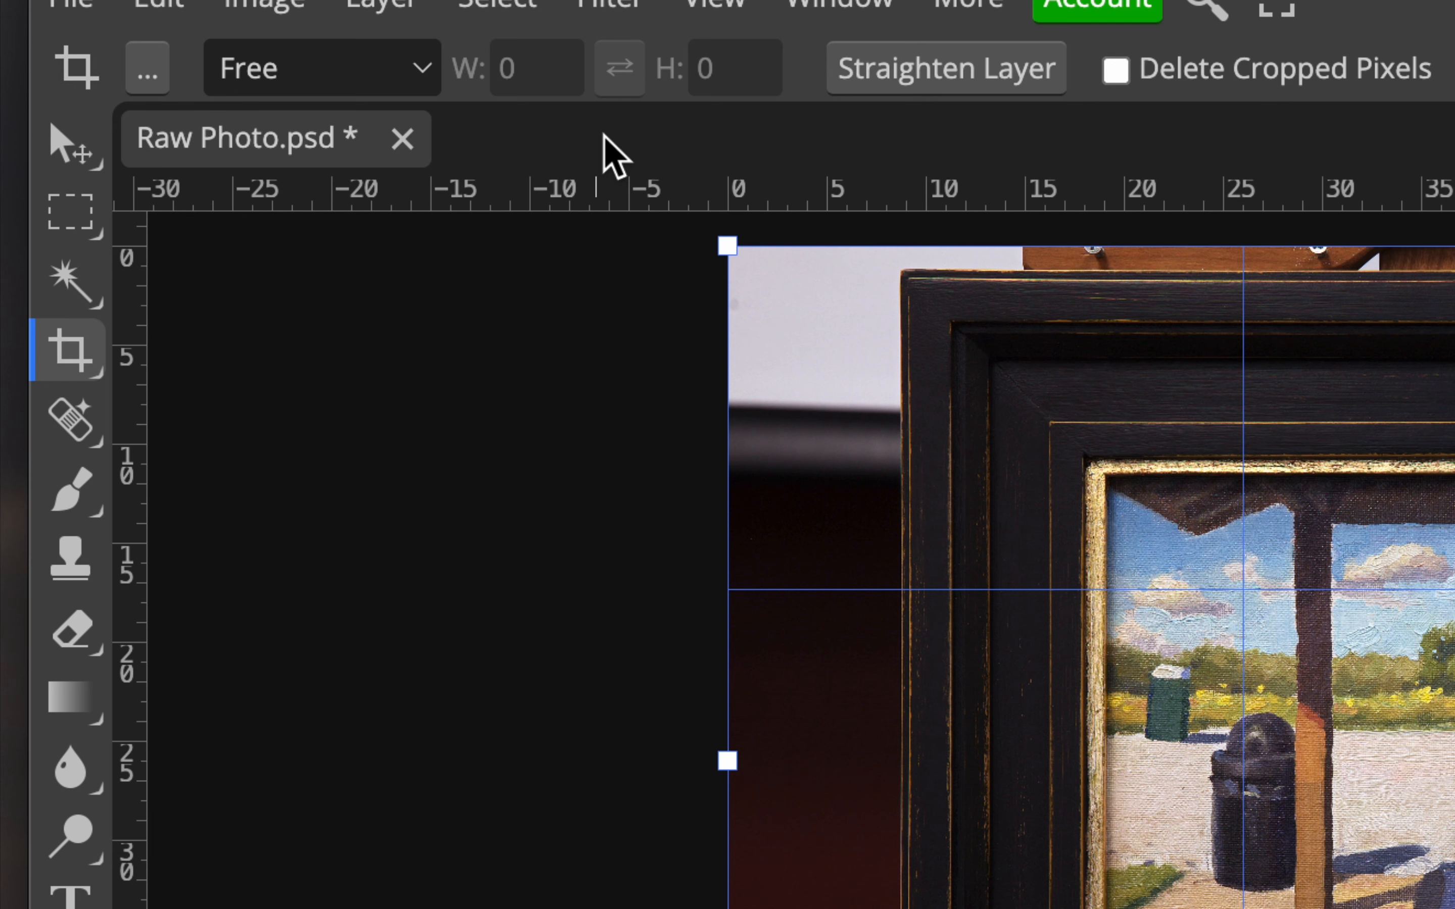
scroll(1114, 341, right, 10)
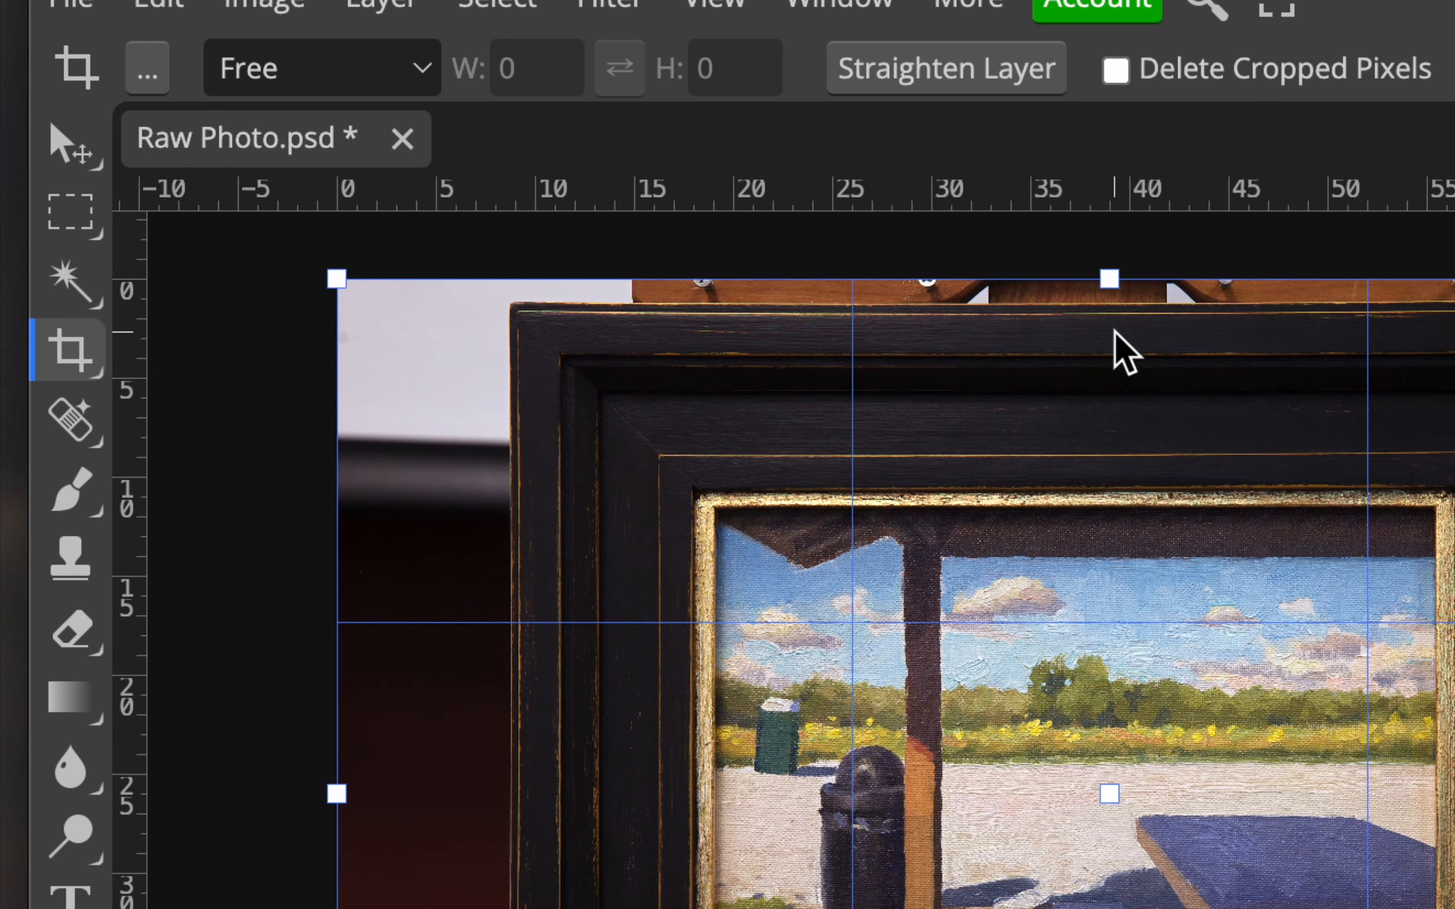
scroll(1113, 341, right, 10)
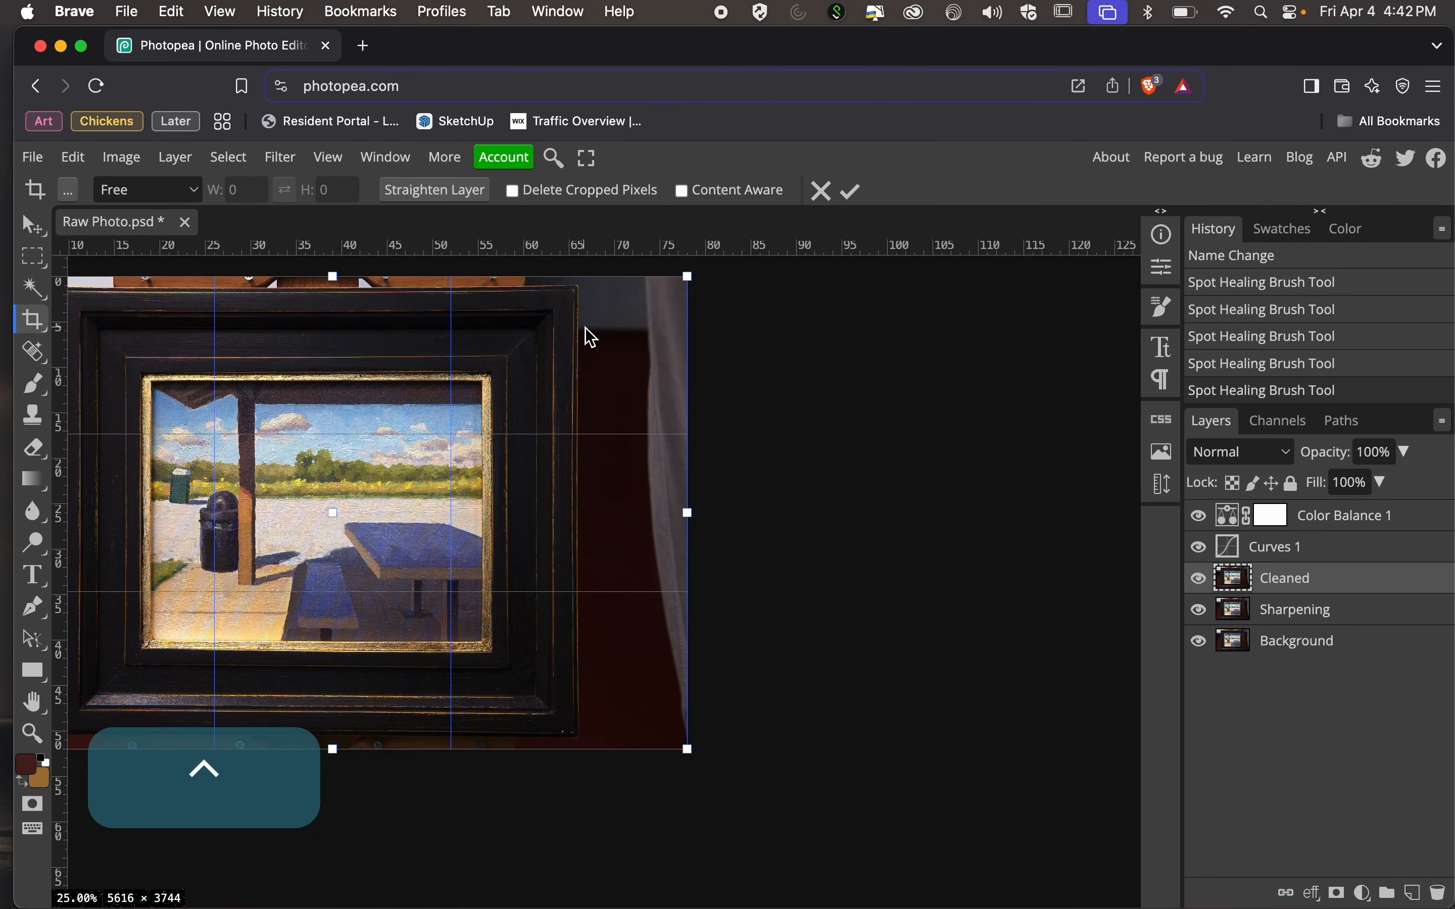
scroll(591, 338, left, 5)
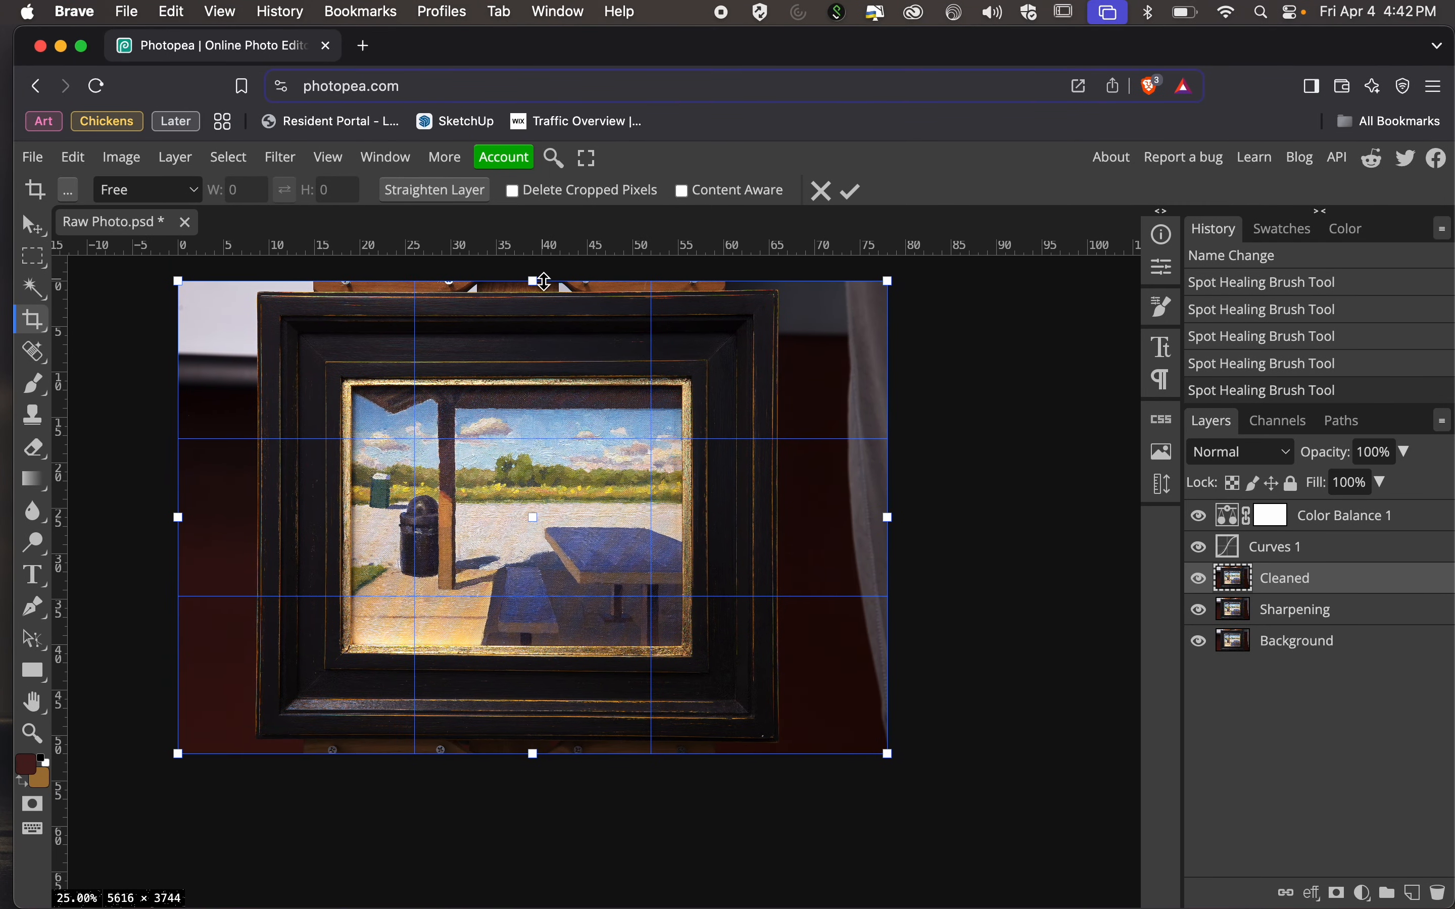
drag(544, 280, 540, 293)
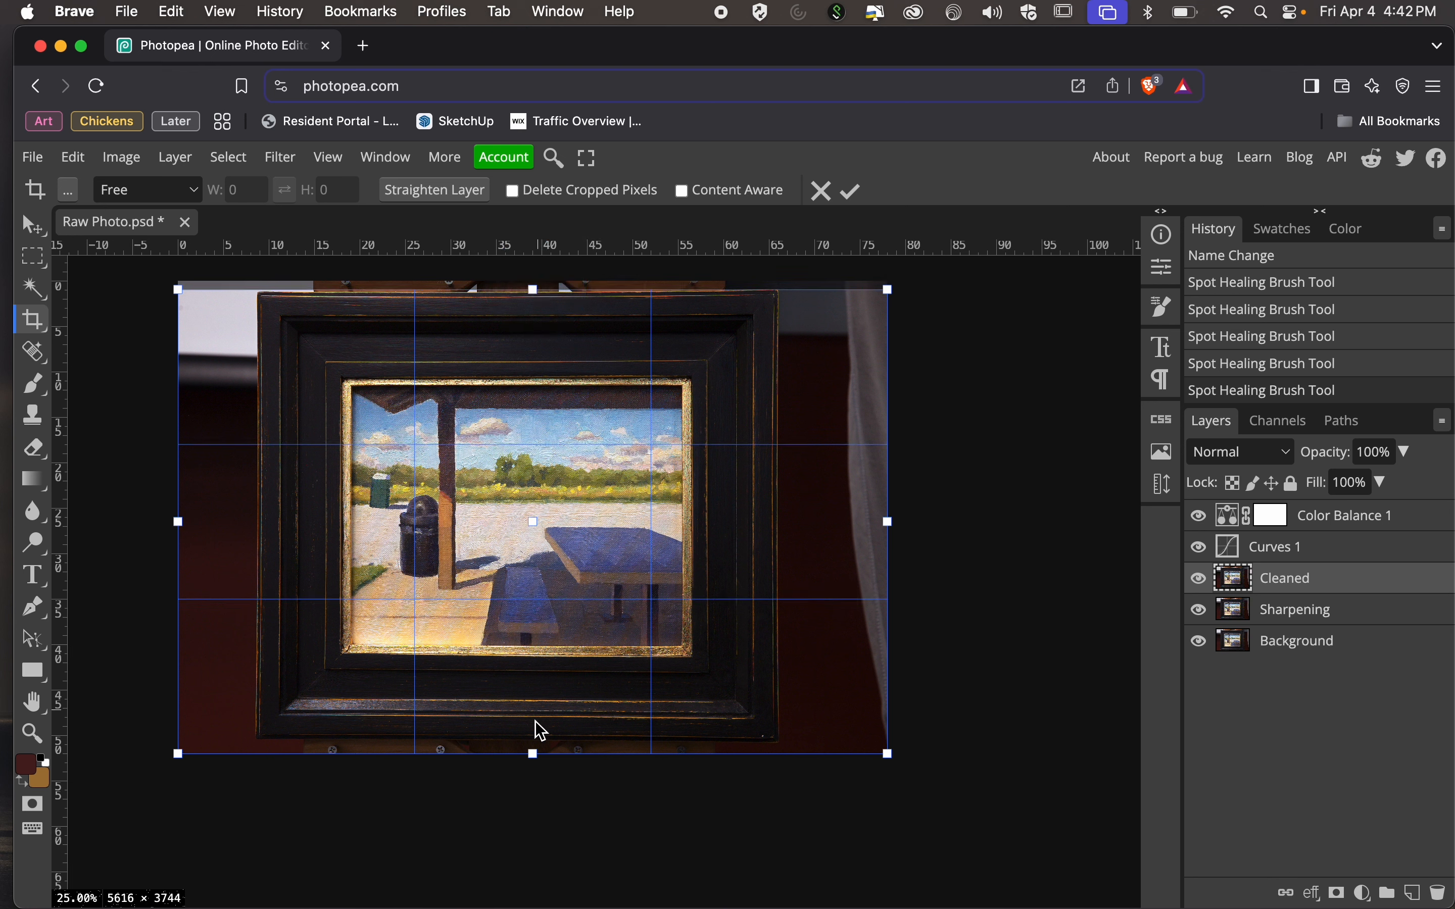
drag(533, 754, 533, 758)
drag(532, 750, 531, 749)
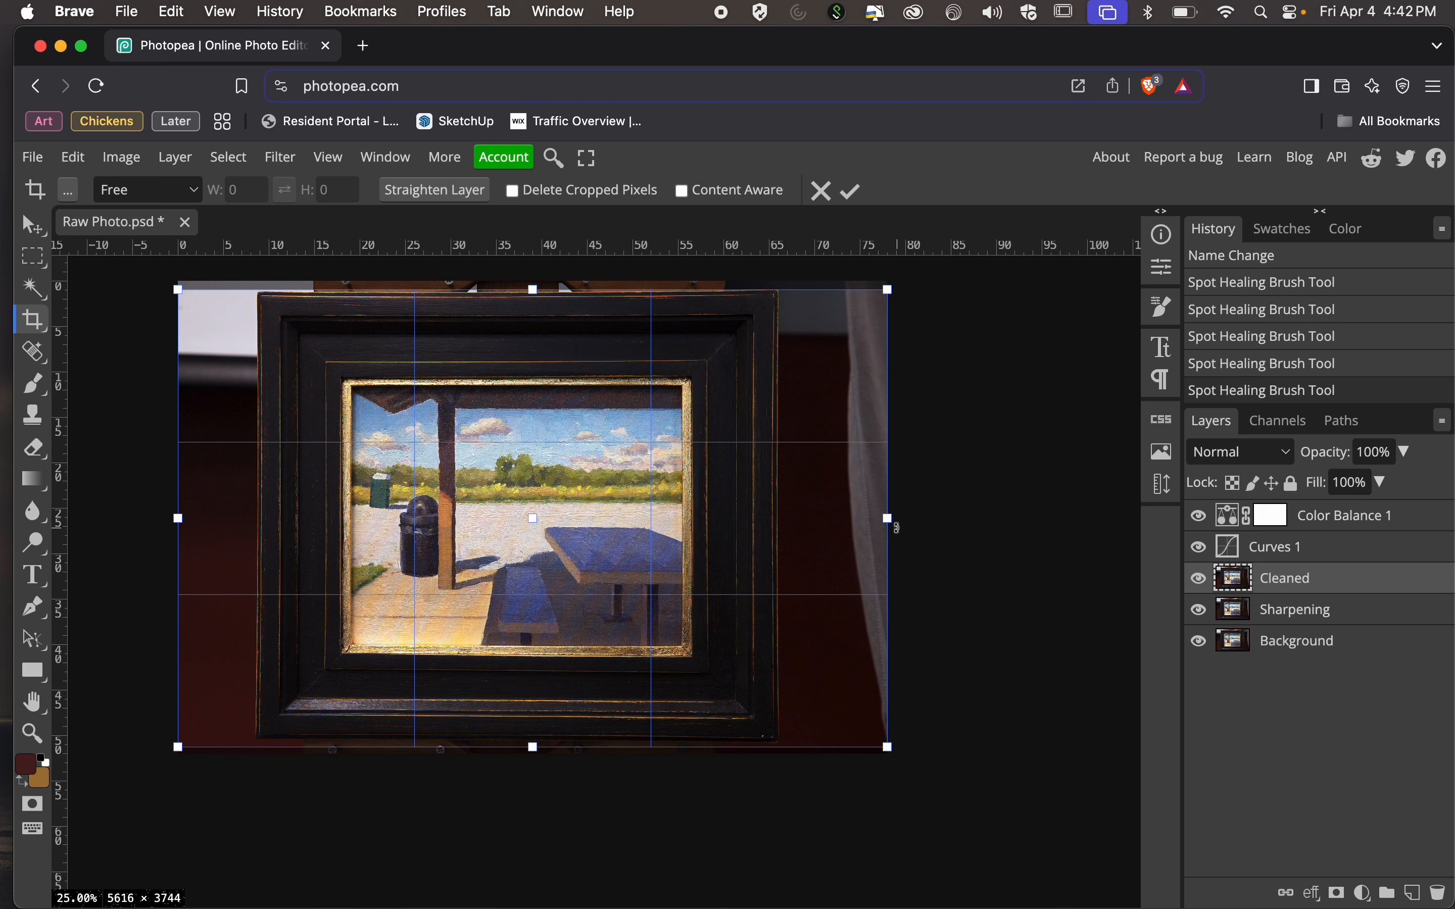
Bring the crop's right and left edges in to the frame's outer sides and apply the crop.
drag(889, 519, 780, 510)
drag(178, 534, 258, 521)
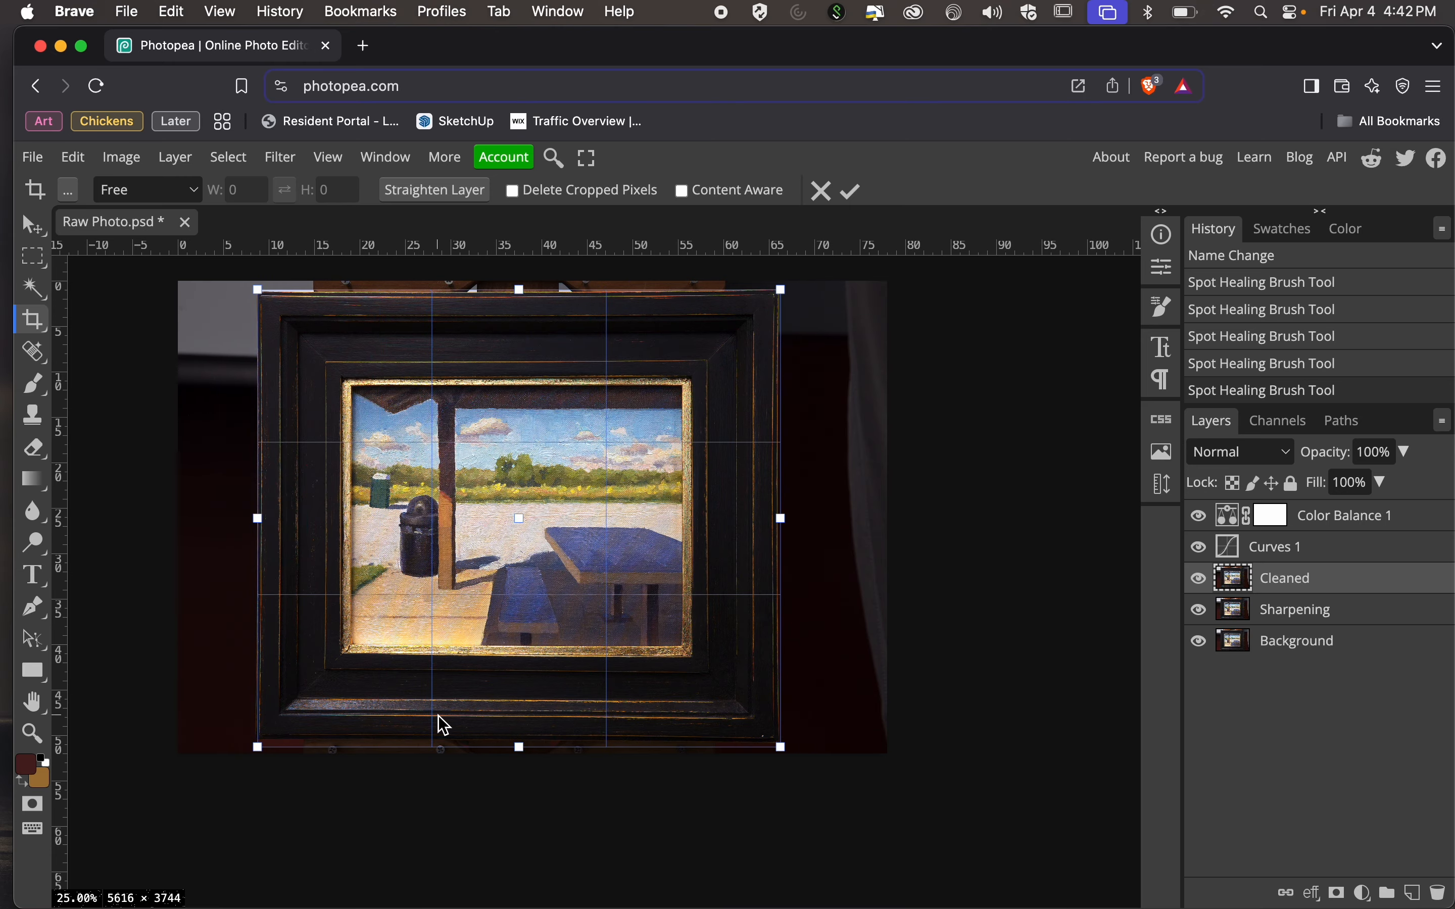
key(super+equal)
key(super+equal)
key(super+equal)
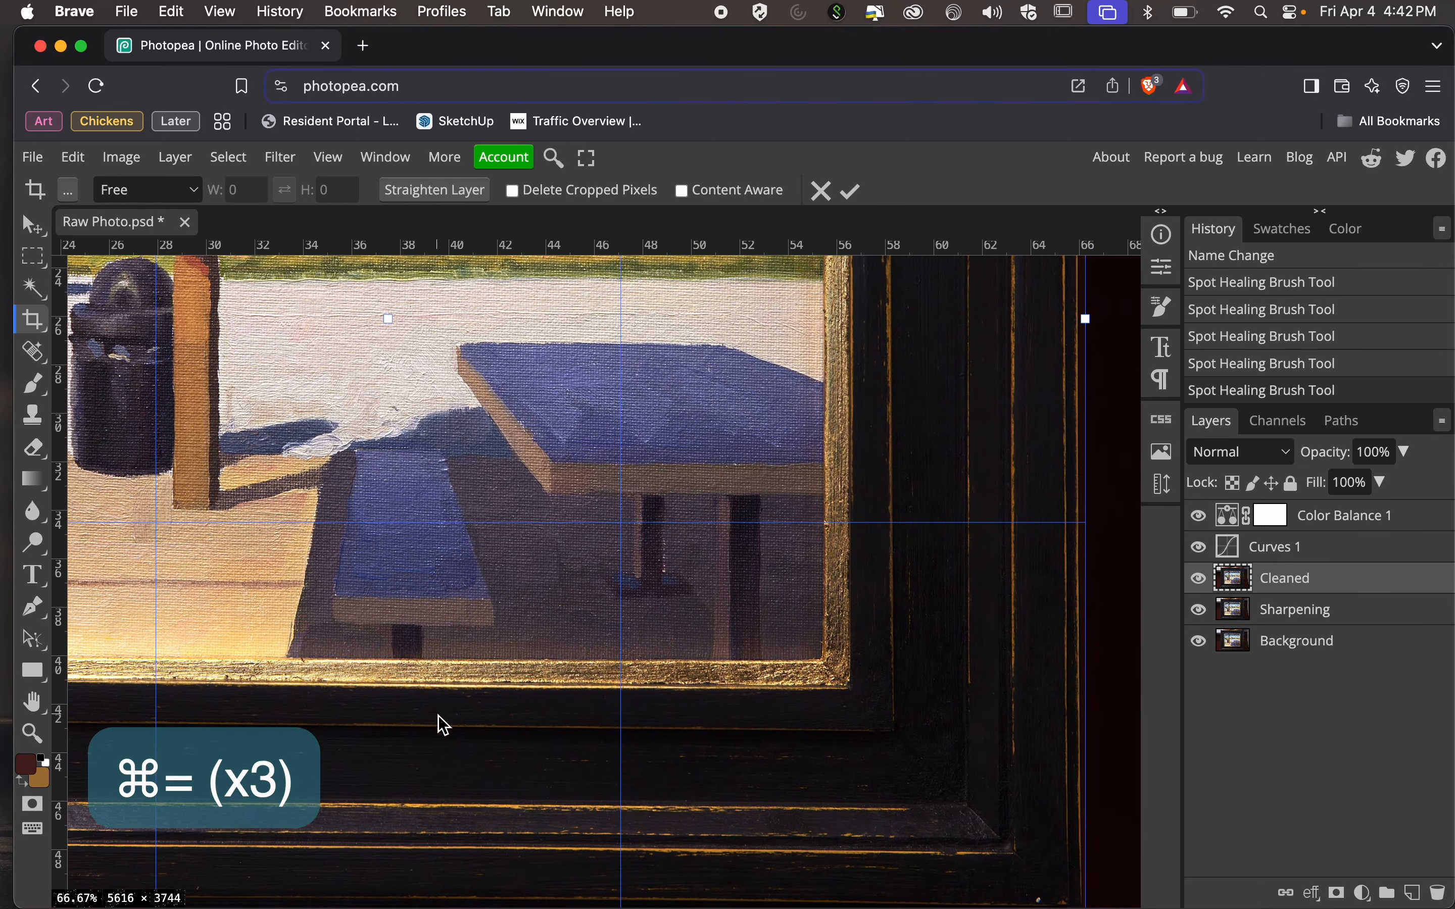
scroll(444, 726, down, 5)
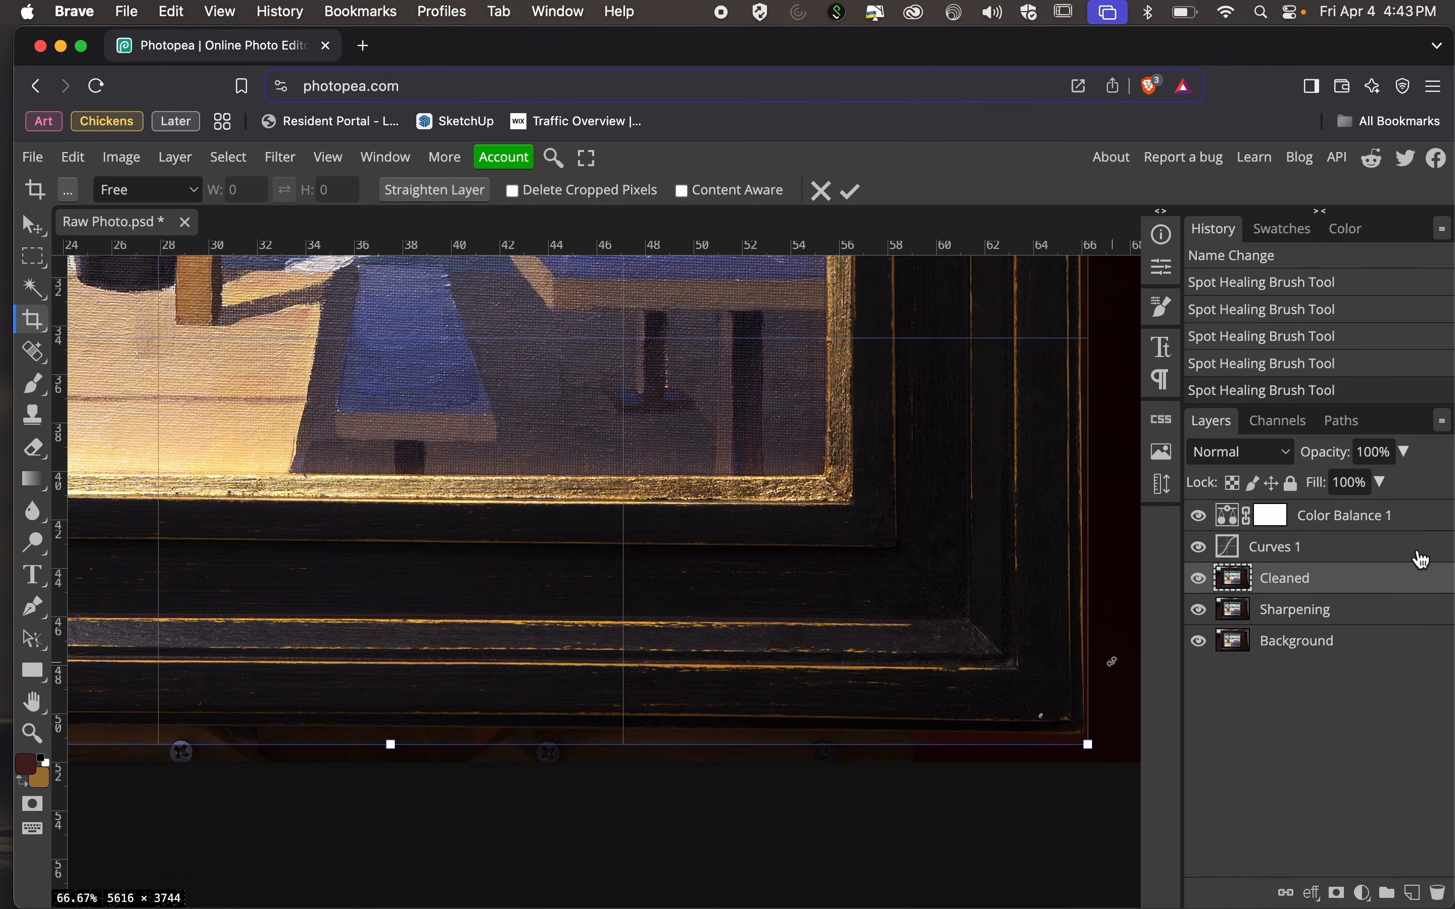
key(Return)
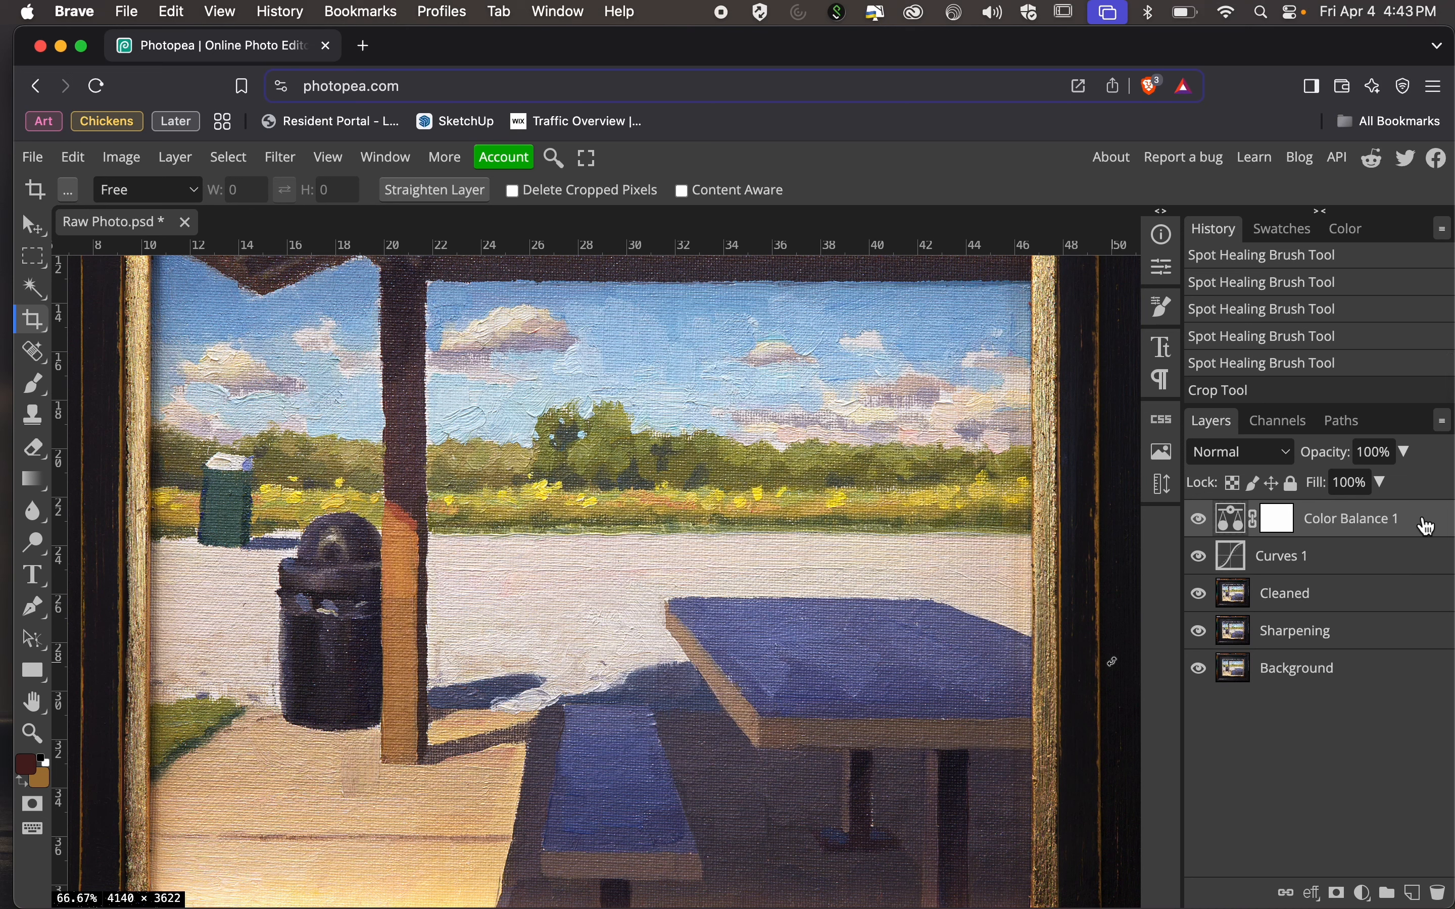
Add a Curves adjustment layer above Color Balance 1 and brighten the shadows with a point at input 31, output 92.
click(1368, 898)
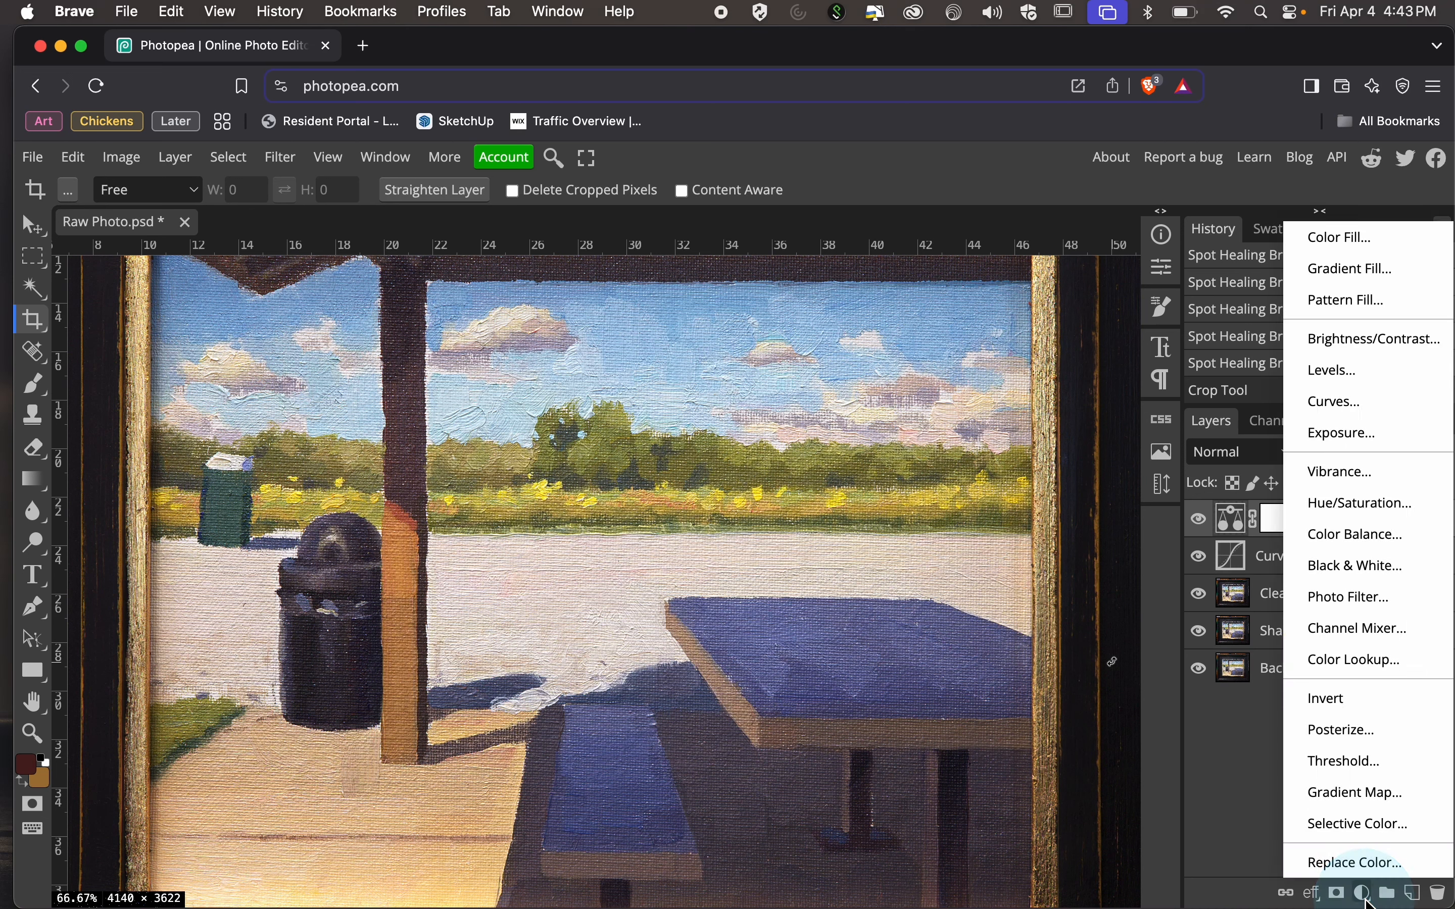
click(1373, 402)
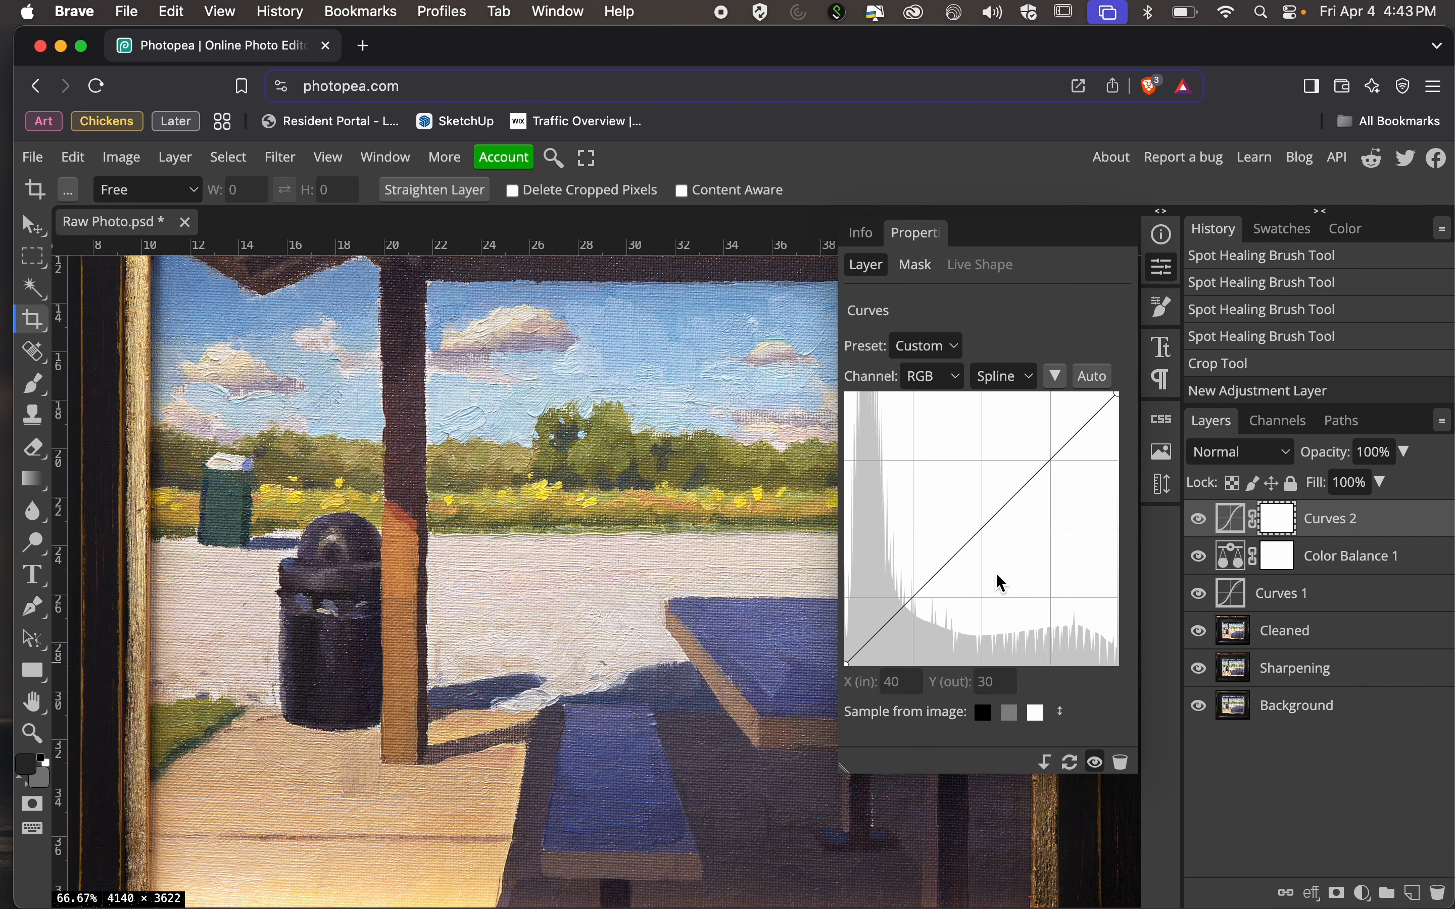
drag(893, 613, 878, 566)
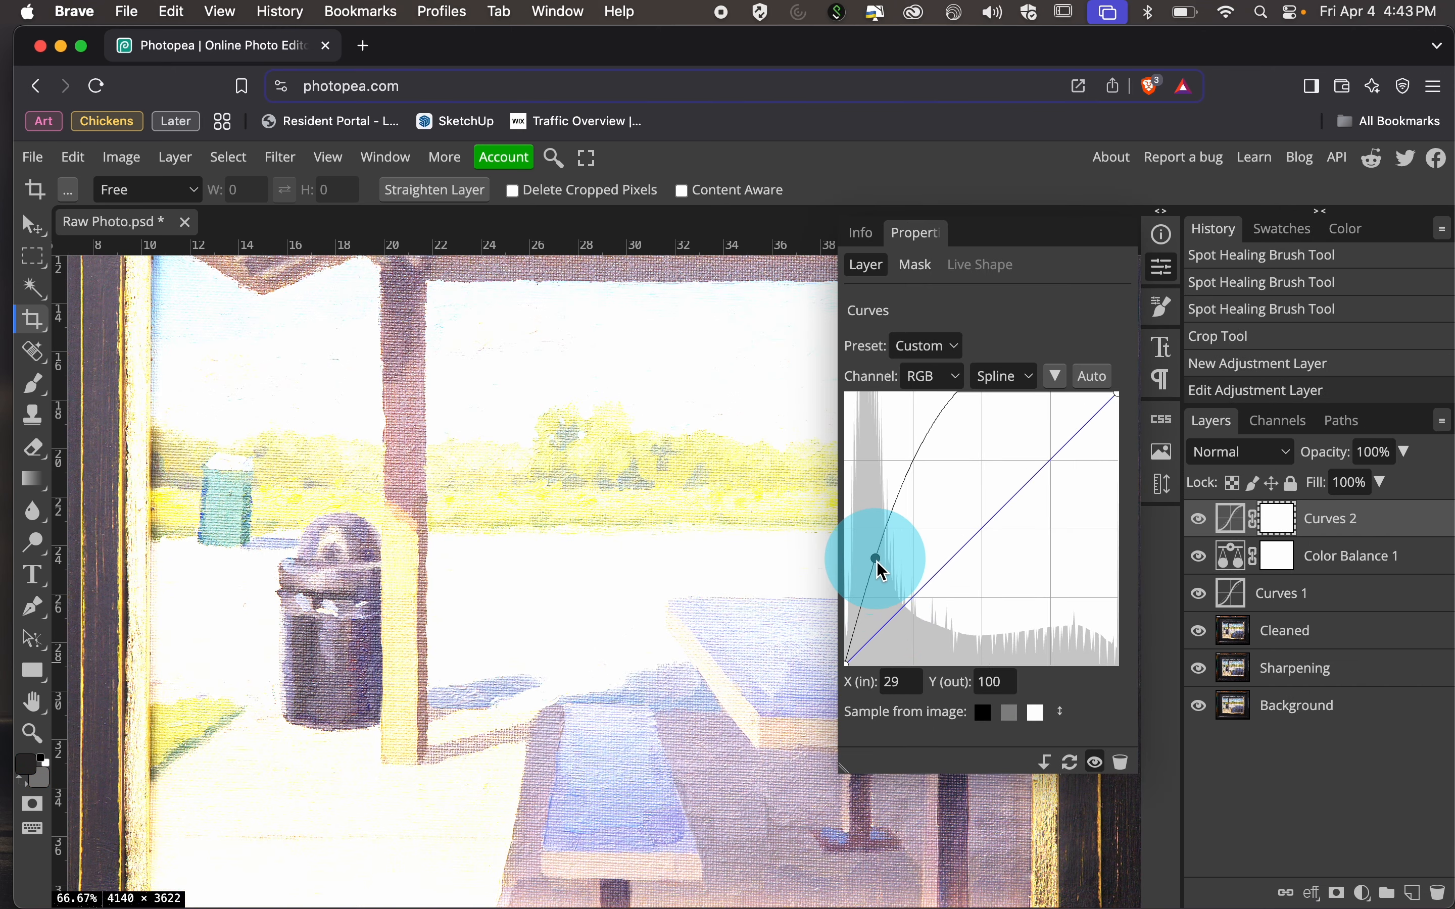
scroll(760, 699, down, 10)
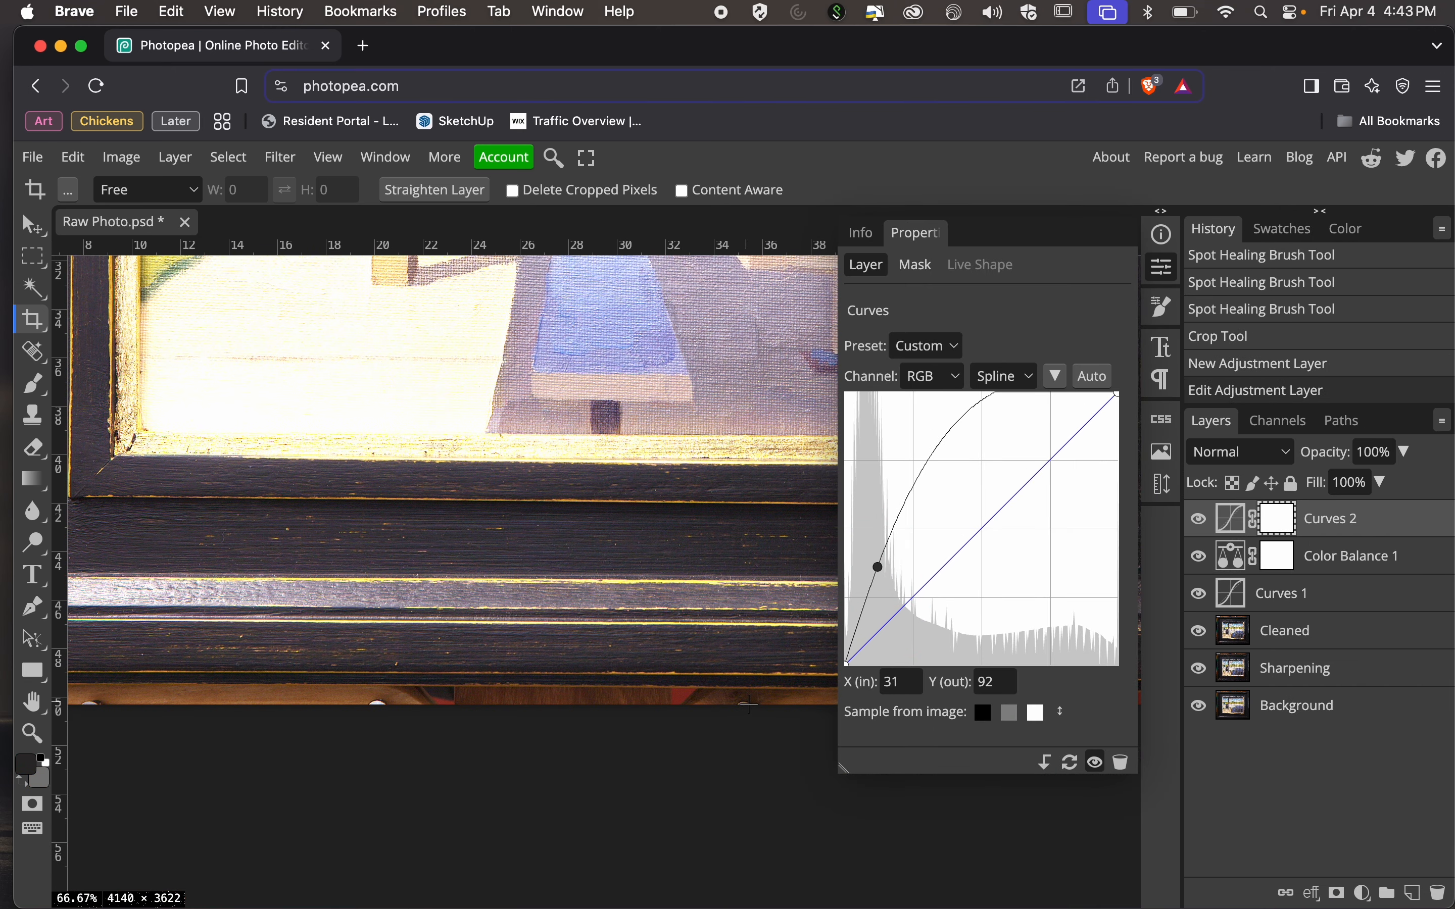
click(1155, 268)
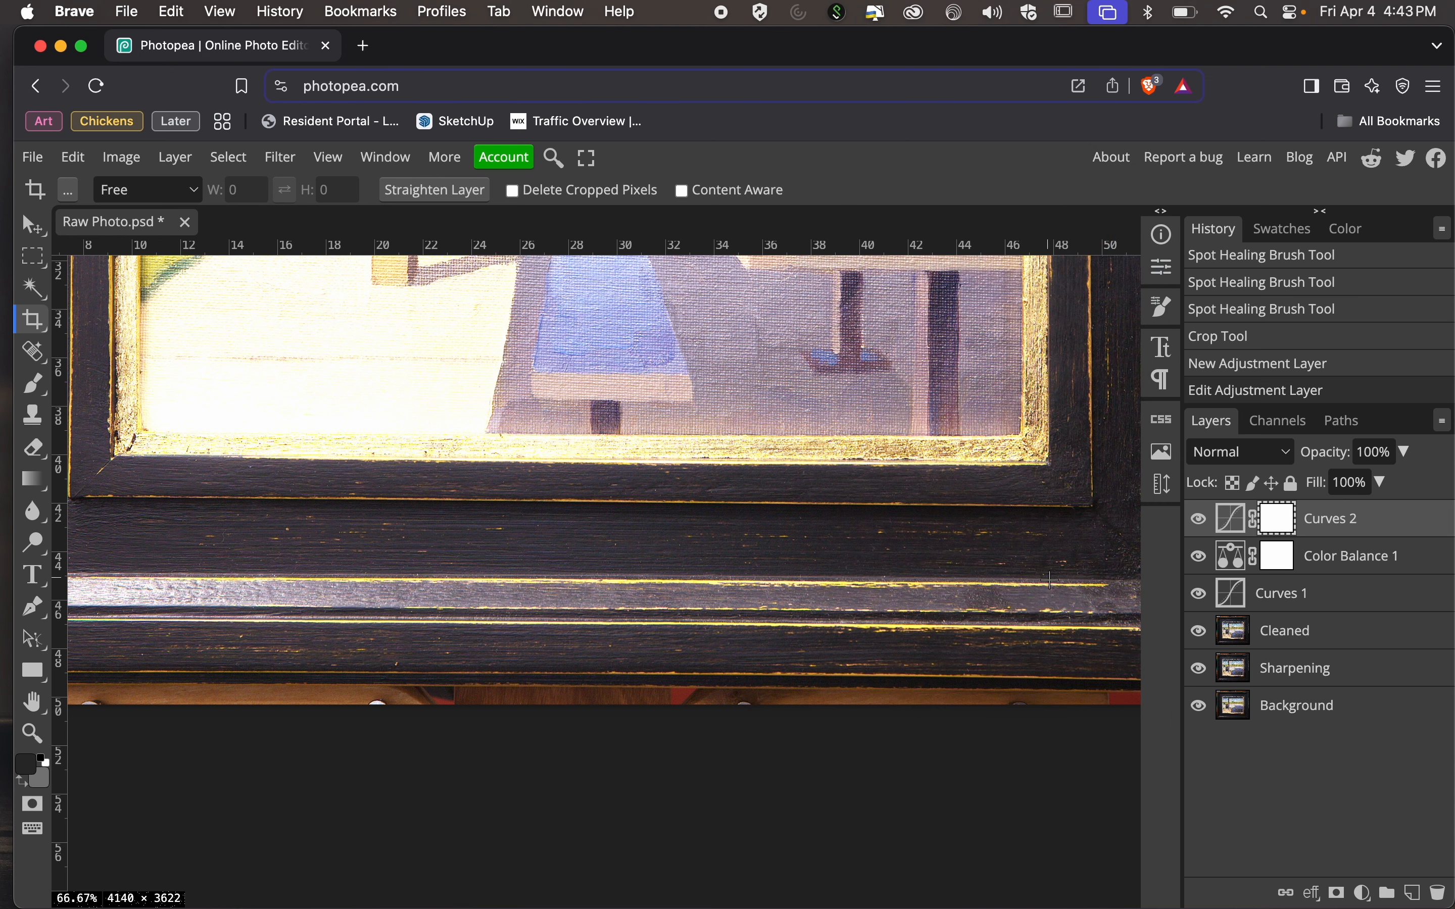
scroll(1050, 580, right, 2)
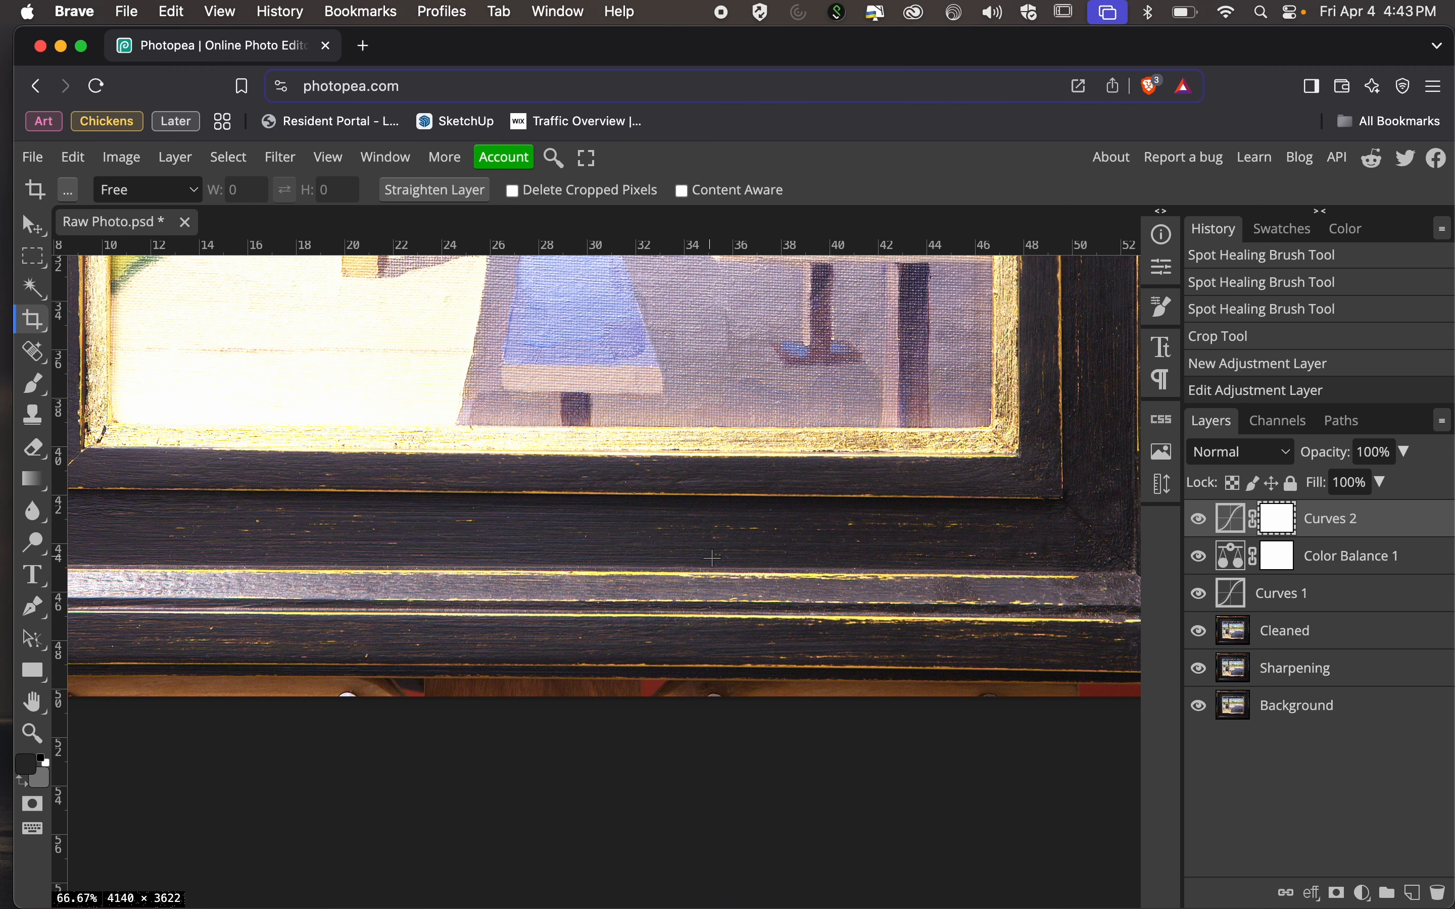
key(c)
drag(763, 586, 188, 429)
key(Escape)
key(Escape)
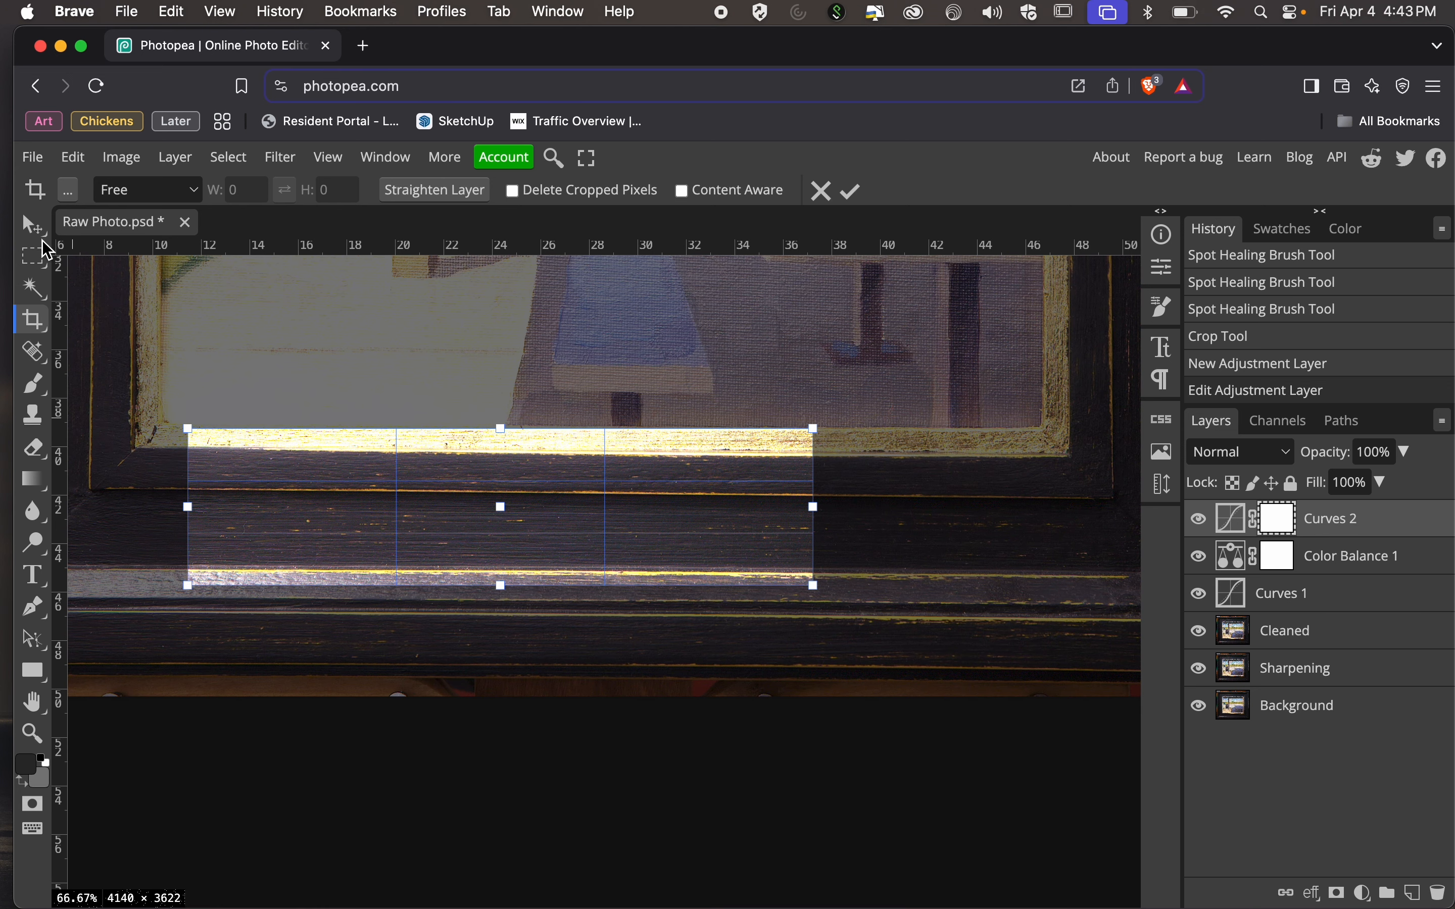
click(31, 222)
key(super+z)
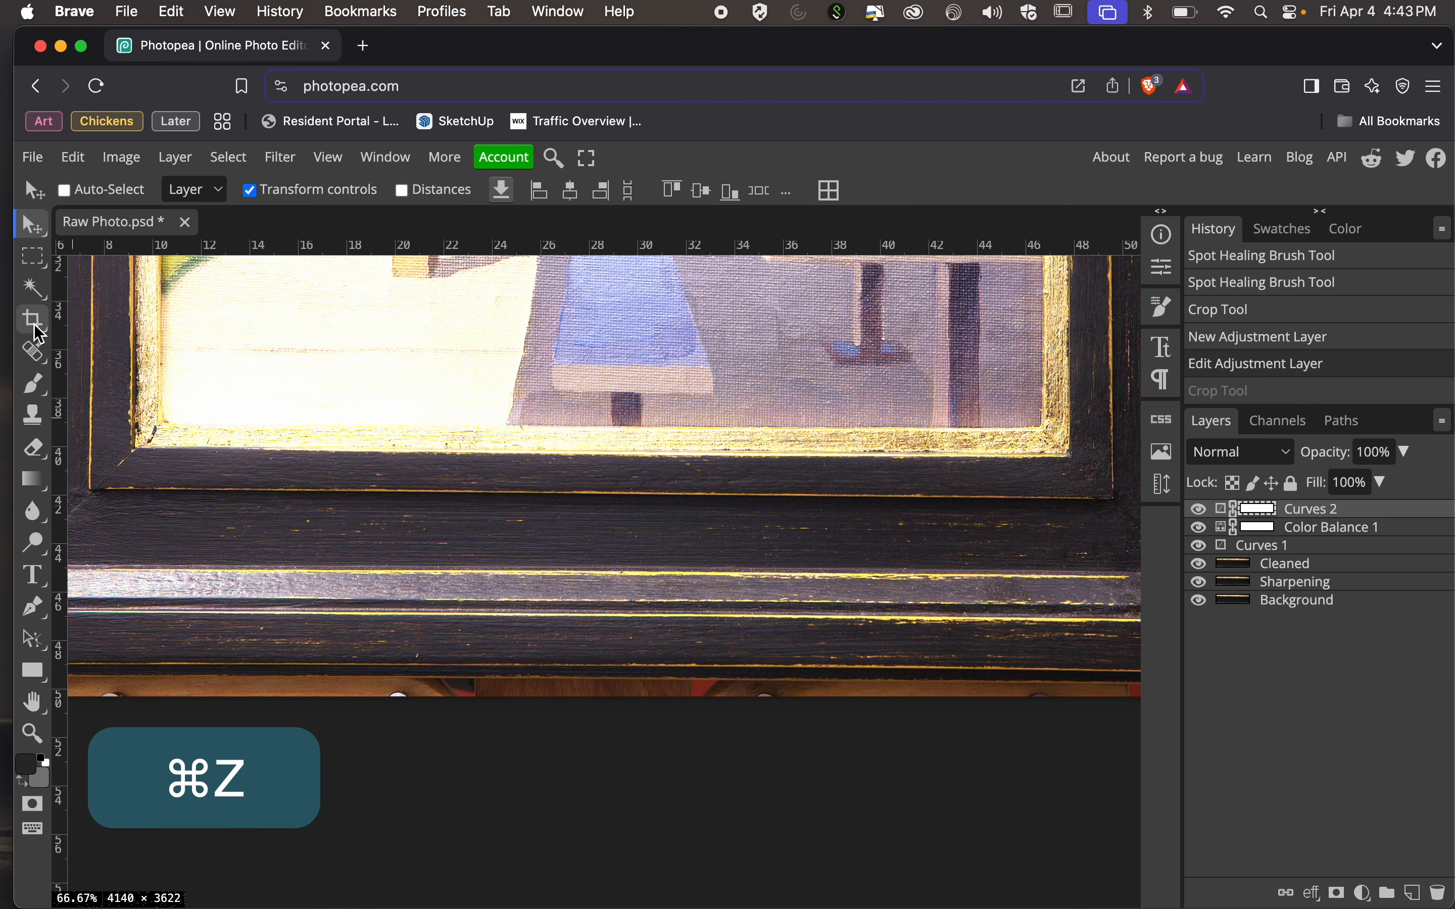
Start another free crop and tighten its lower and right edges to the frame's outer edges.
click(34, 323)
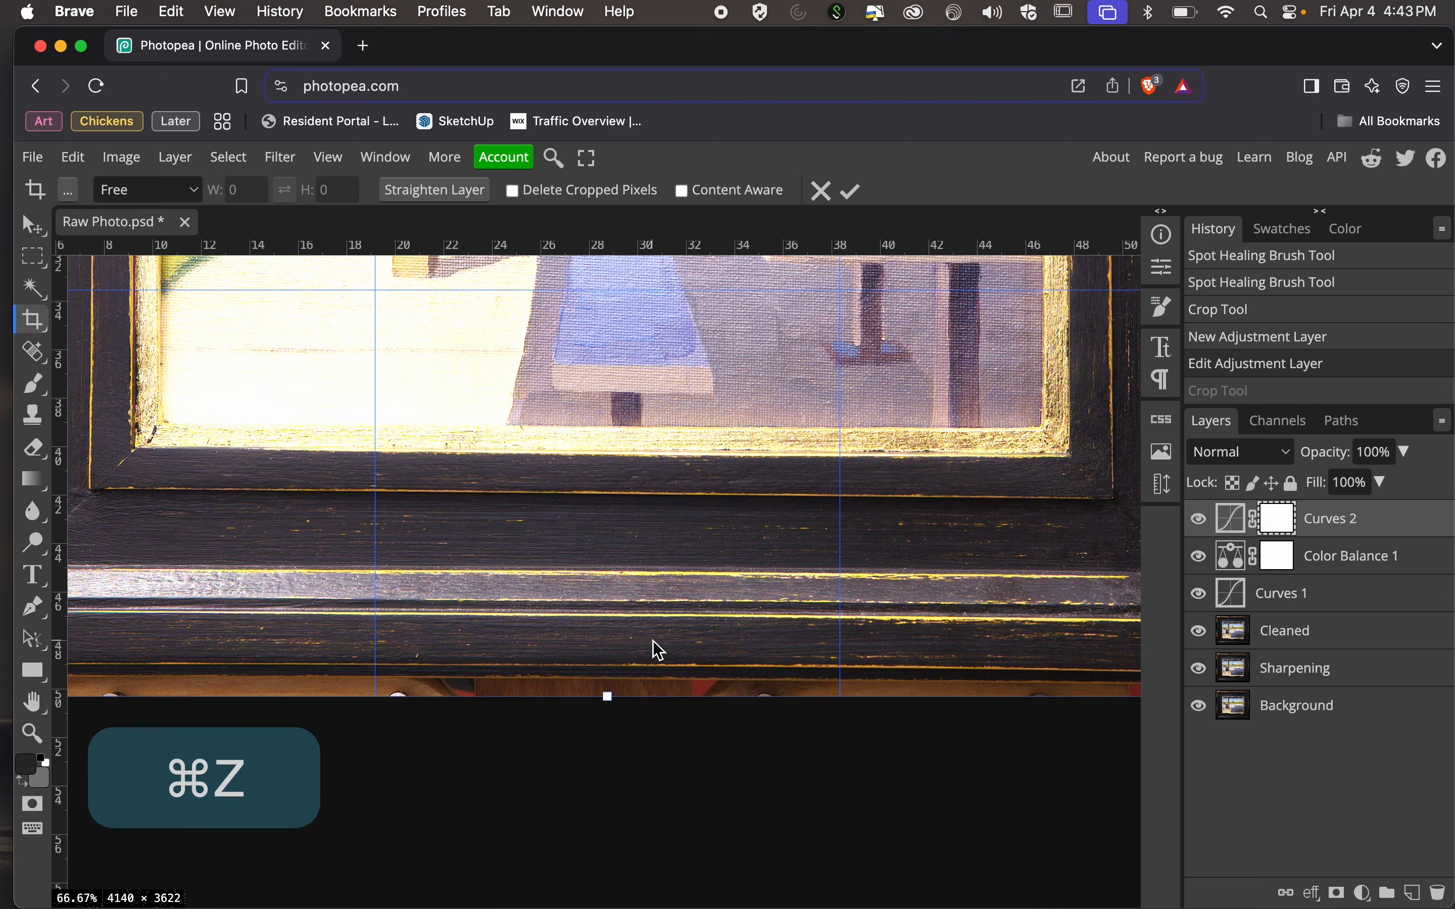
scroll(753, 672, right, 3)
scroll(750, 664, right, 3)
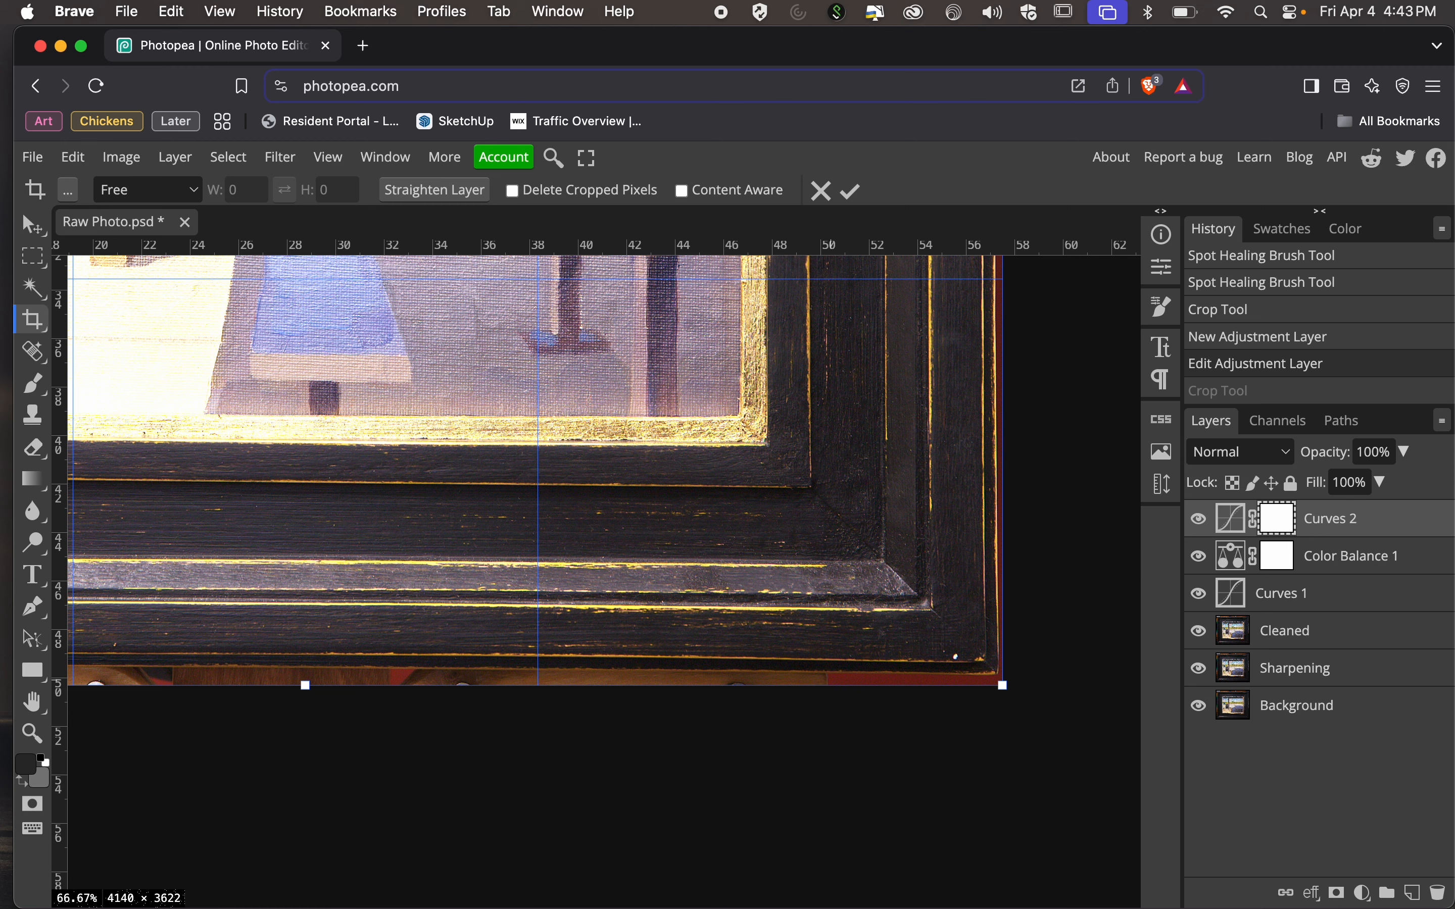
drag(335, 693, 319, 681)
scroll(835, 457, up, 3)
scroll(835, 457, right, 2)
drag(936, 373, 935, 373)
scroll(989, 381, up, 10)
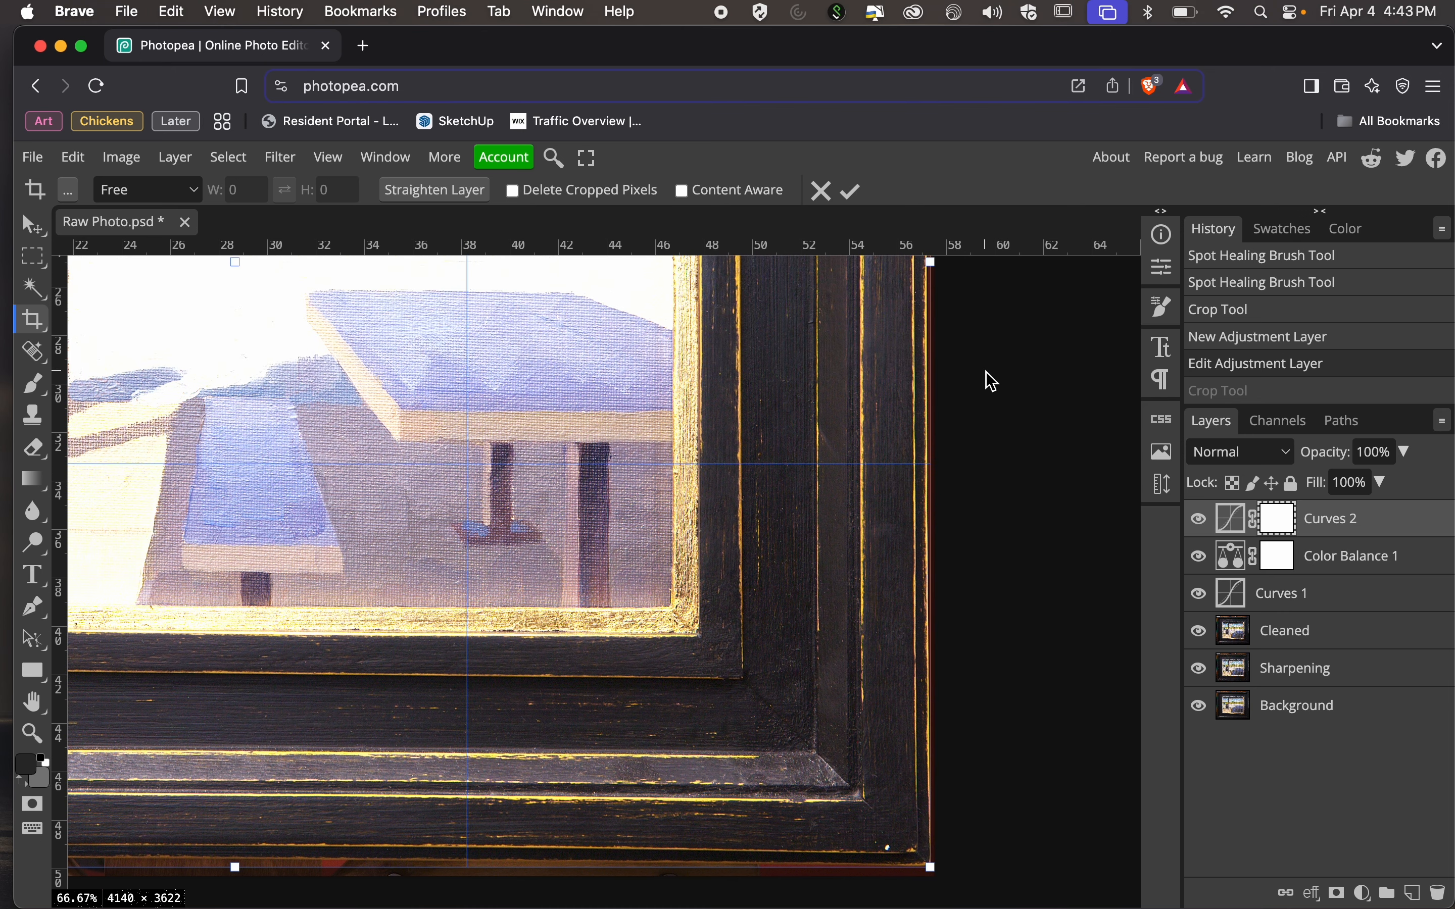
Extend the crop's left edge slightly beyond the frame, trim its upper edge, and apply the crop.
scroll(989, 381, up, 10)
scroll(989, 380, left, 8)
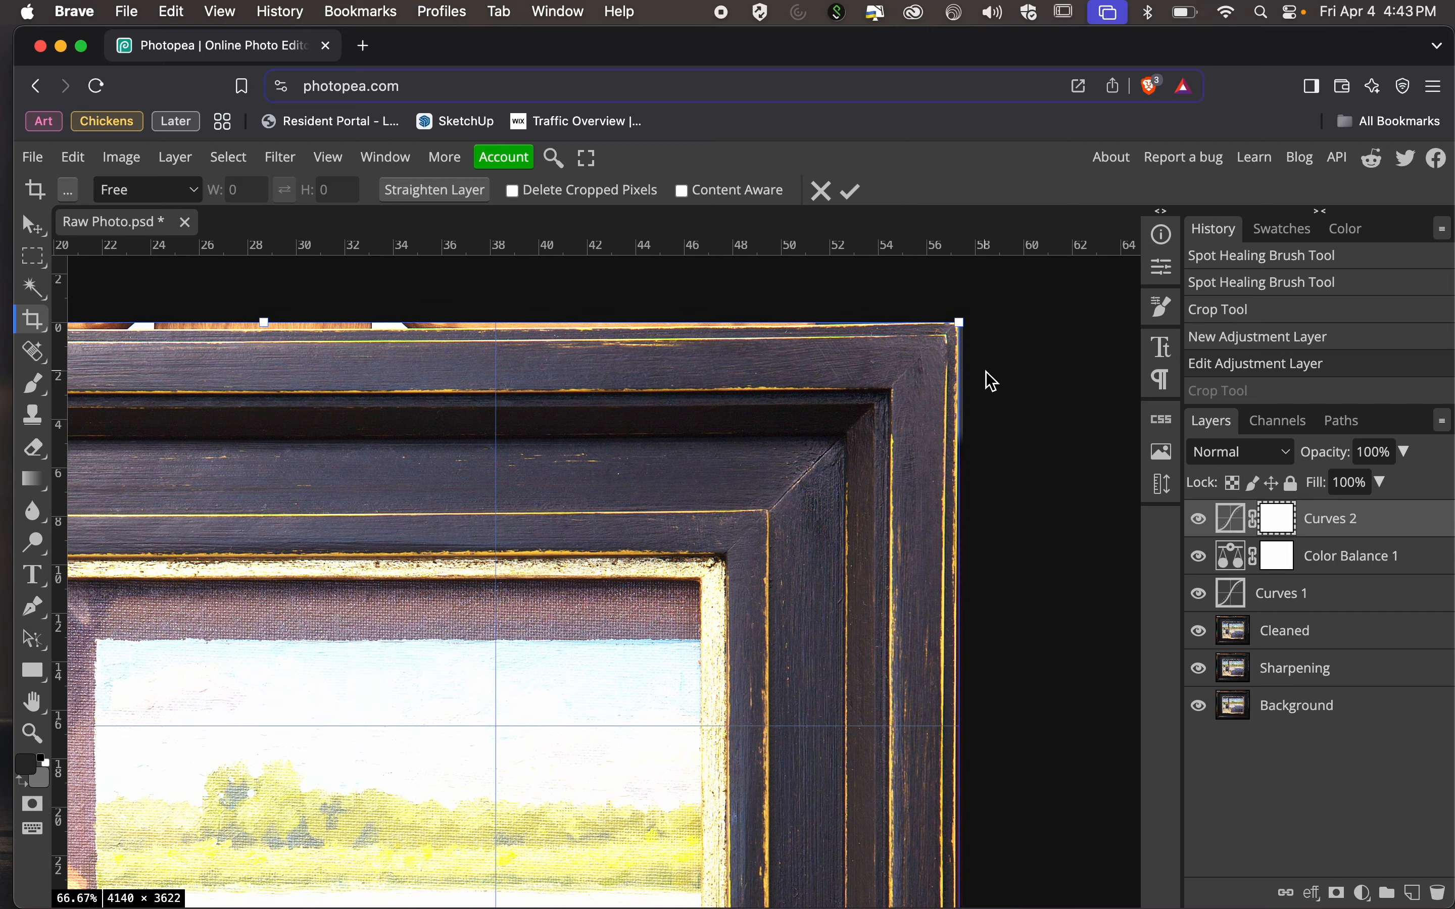
scroll(762, 349, left, 10)
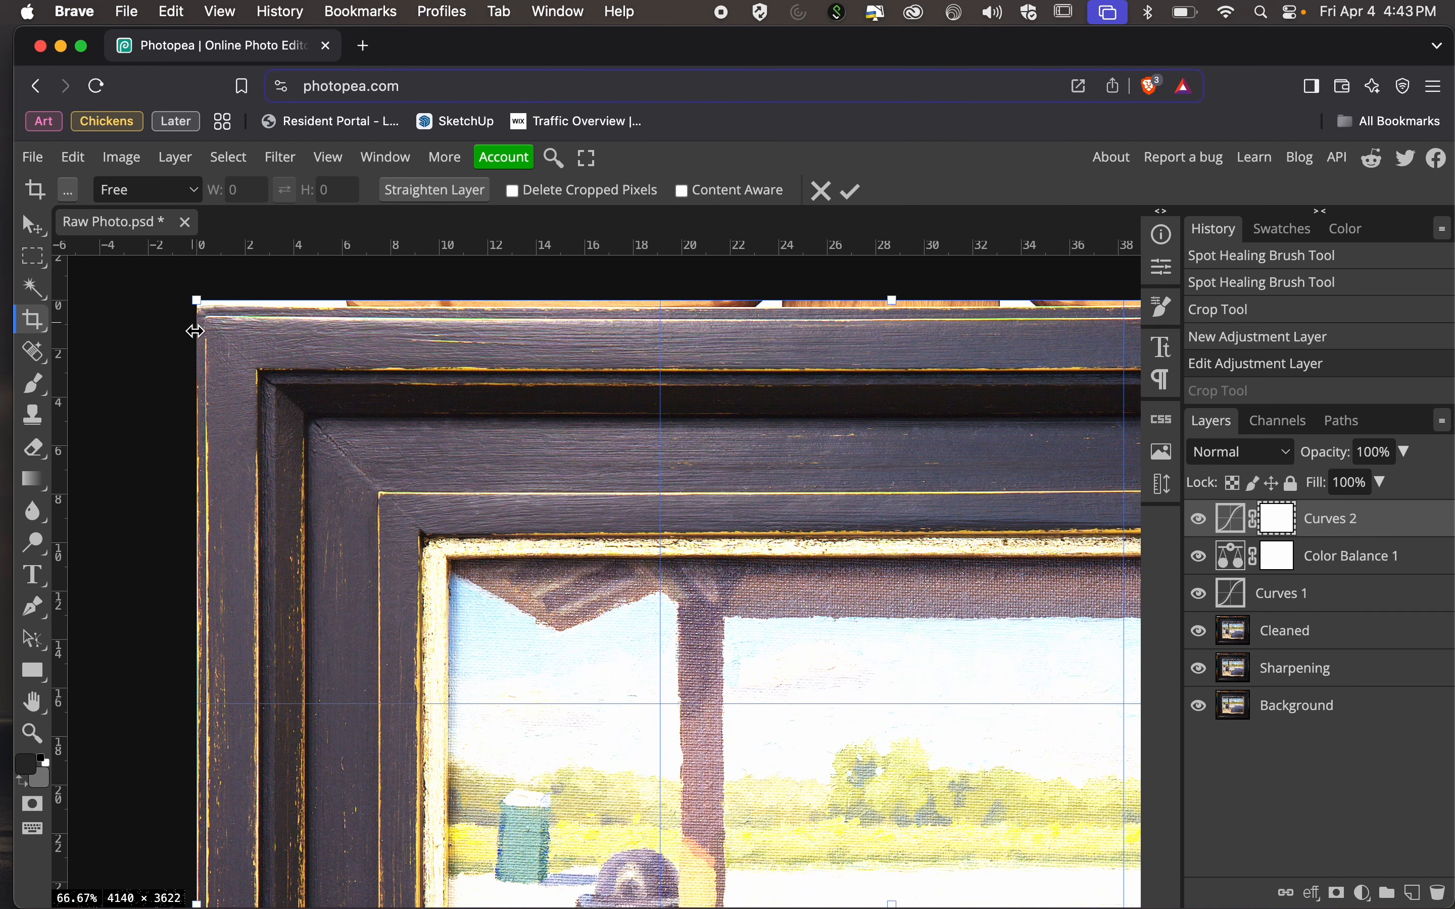
drag(199, 329, 178, 352)
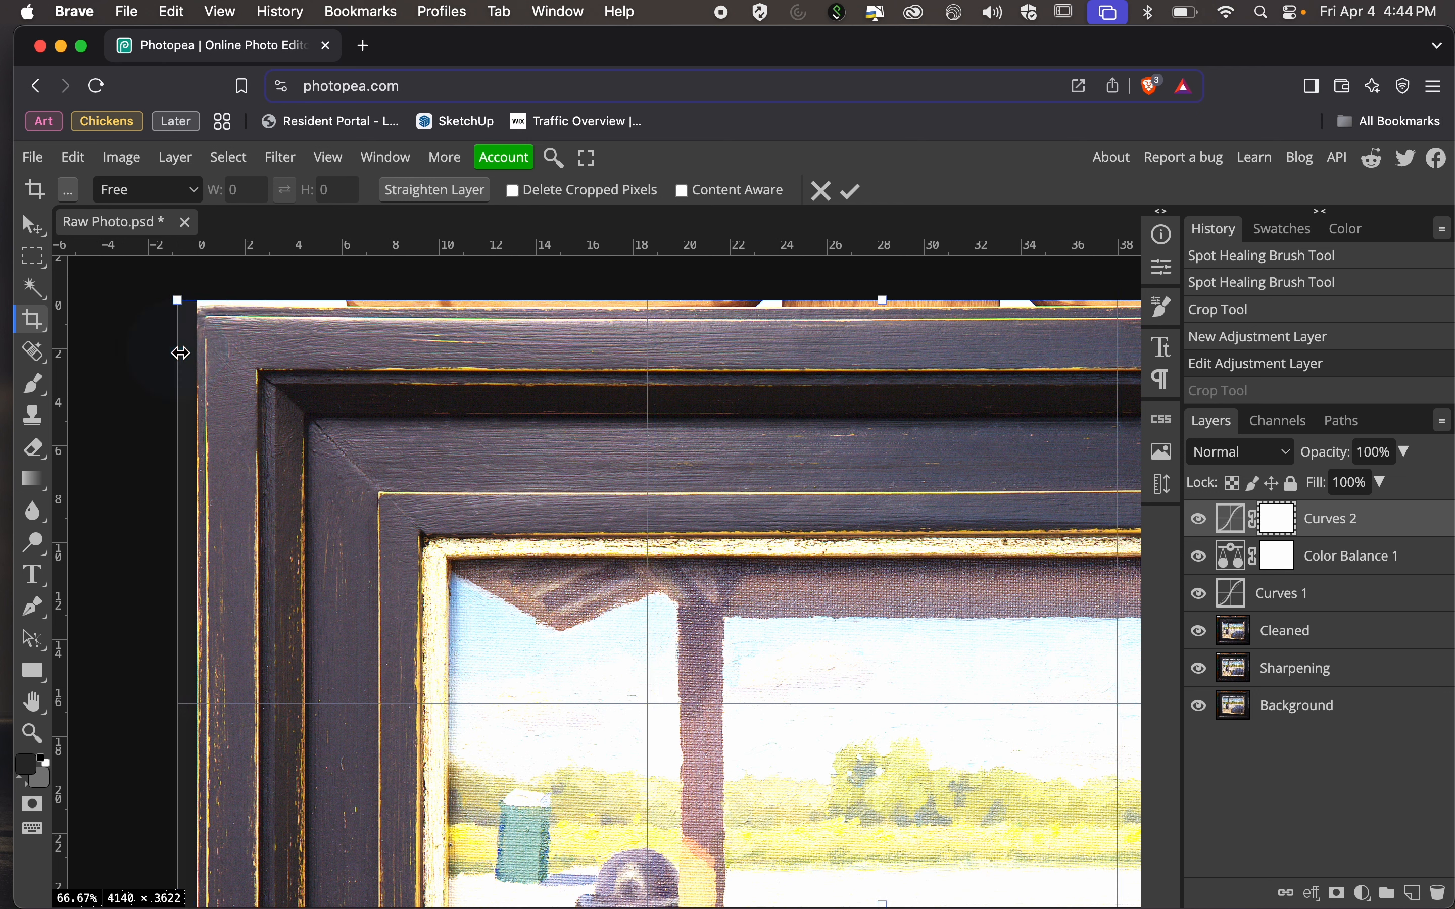
drag(257, 296, 256, 306)
scroll(257, 306, right, 10)
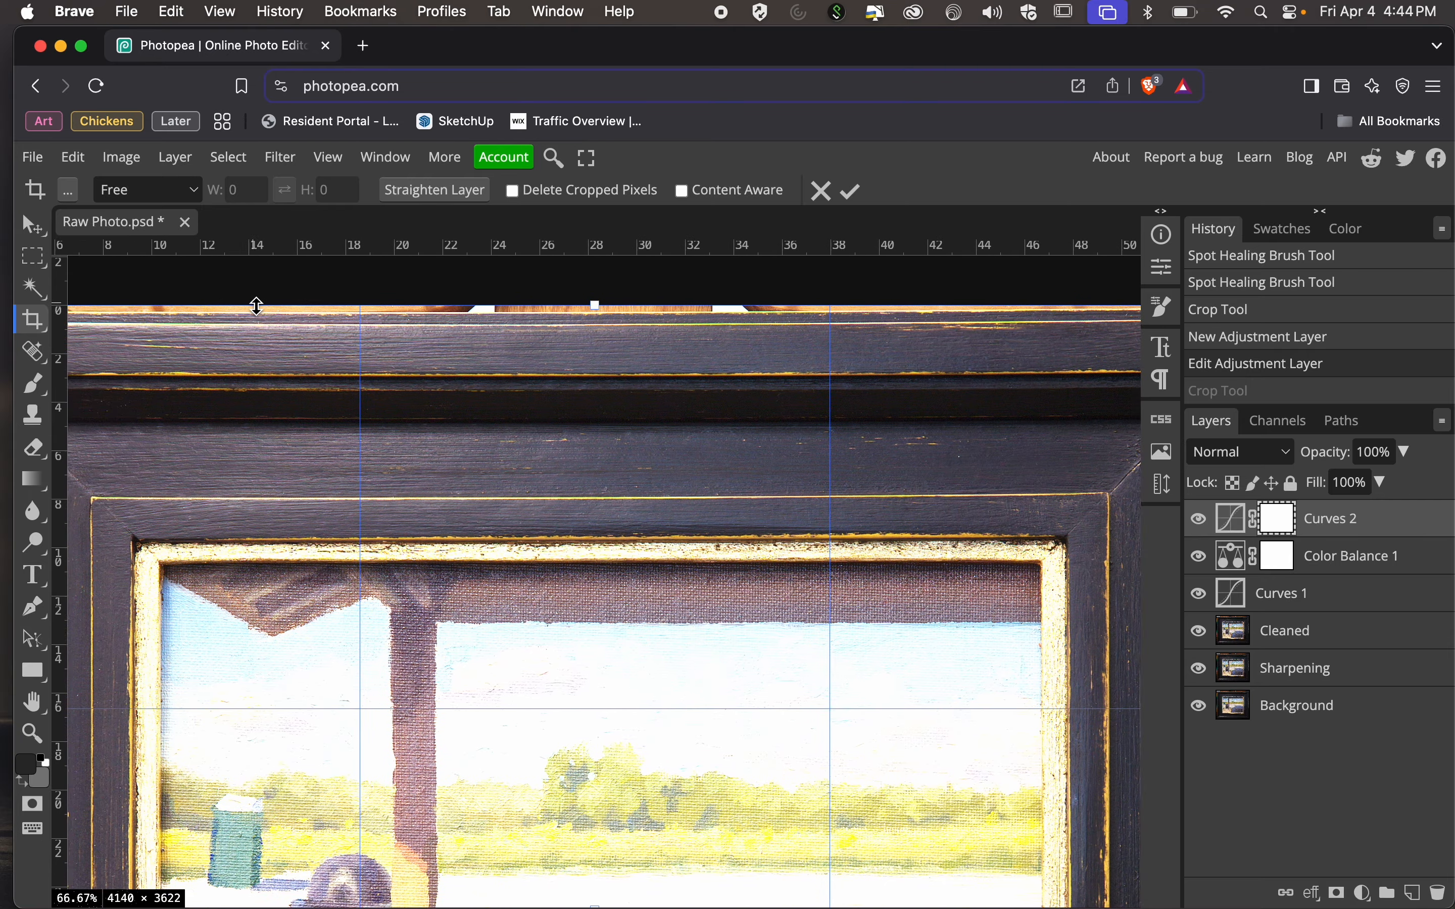
scroll(257, 306, left, 5)
scroll(256, 307, down, 15)
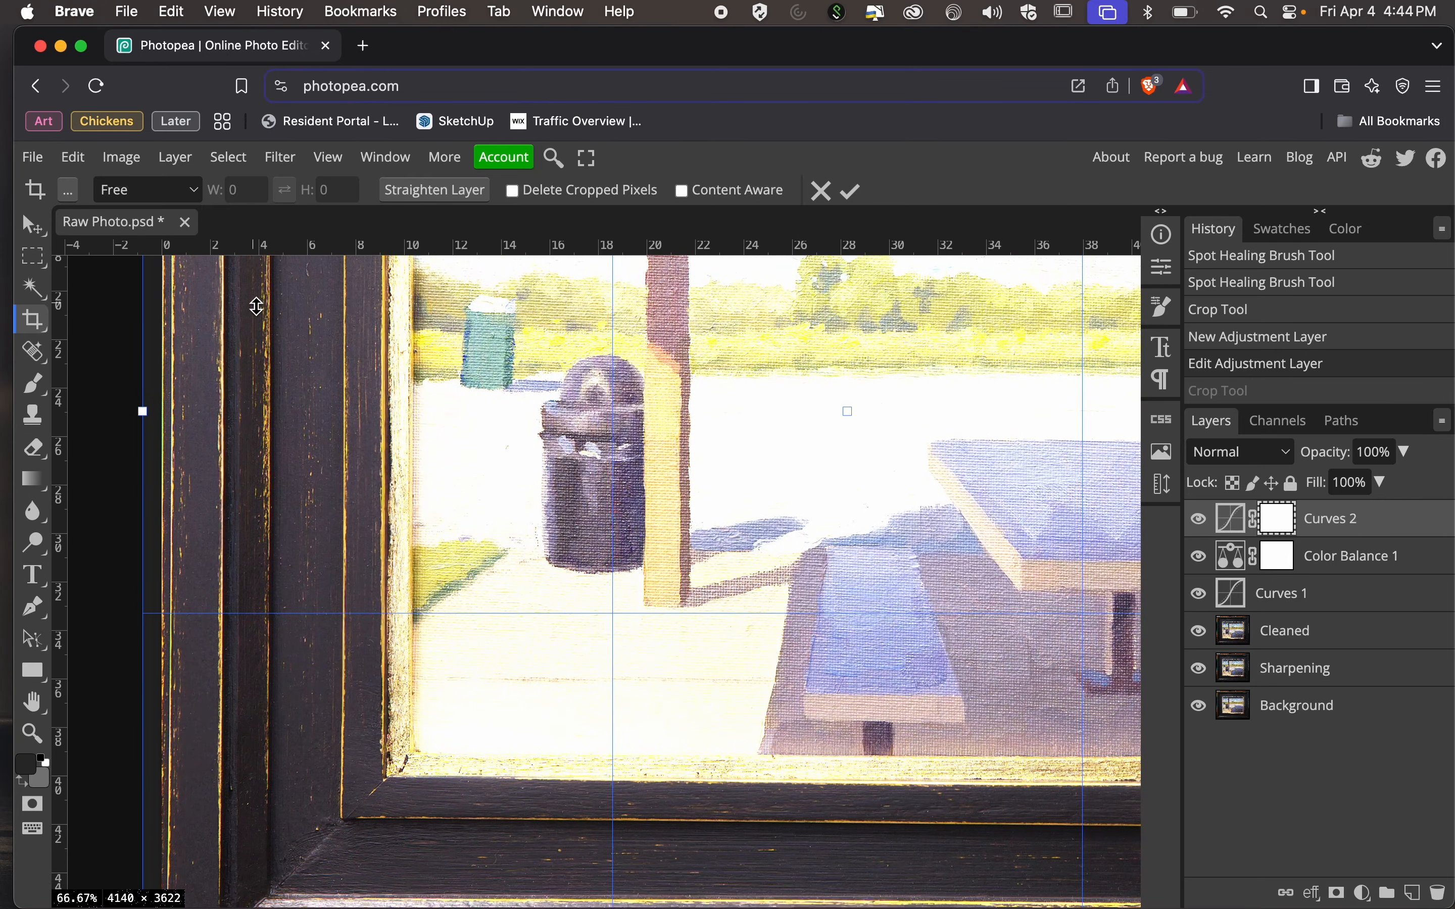
scroll(559, 775, right, 10)
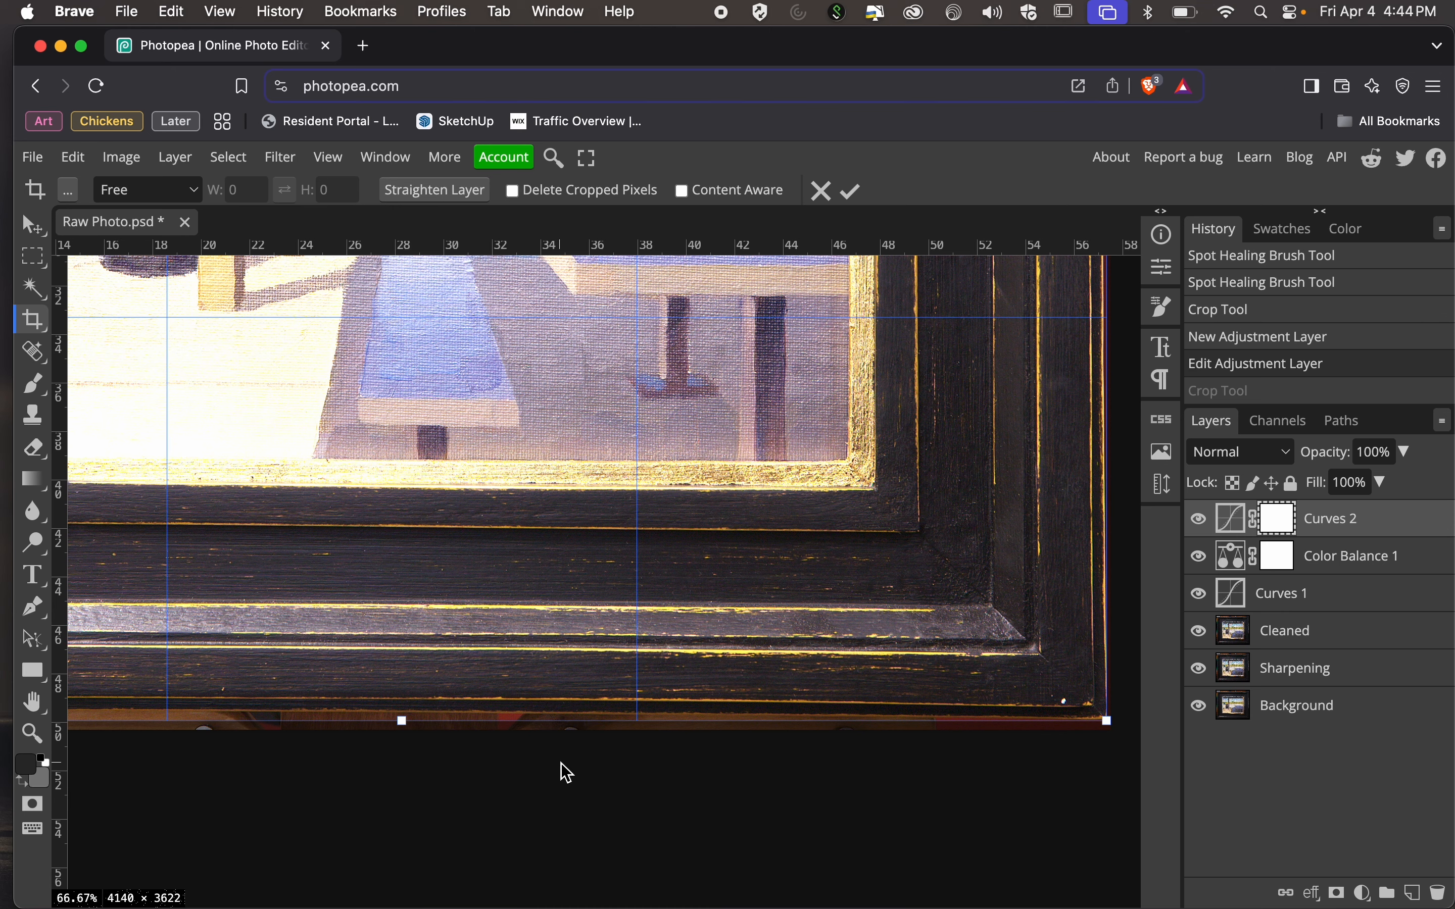
key(Return)
Start another free crop and bring its left edge in to the frame's outer side along the full height.
scroll(560, 763, left, 5)
scroll(560, 763, down, 3)
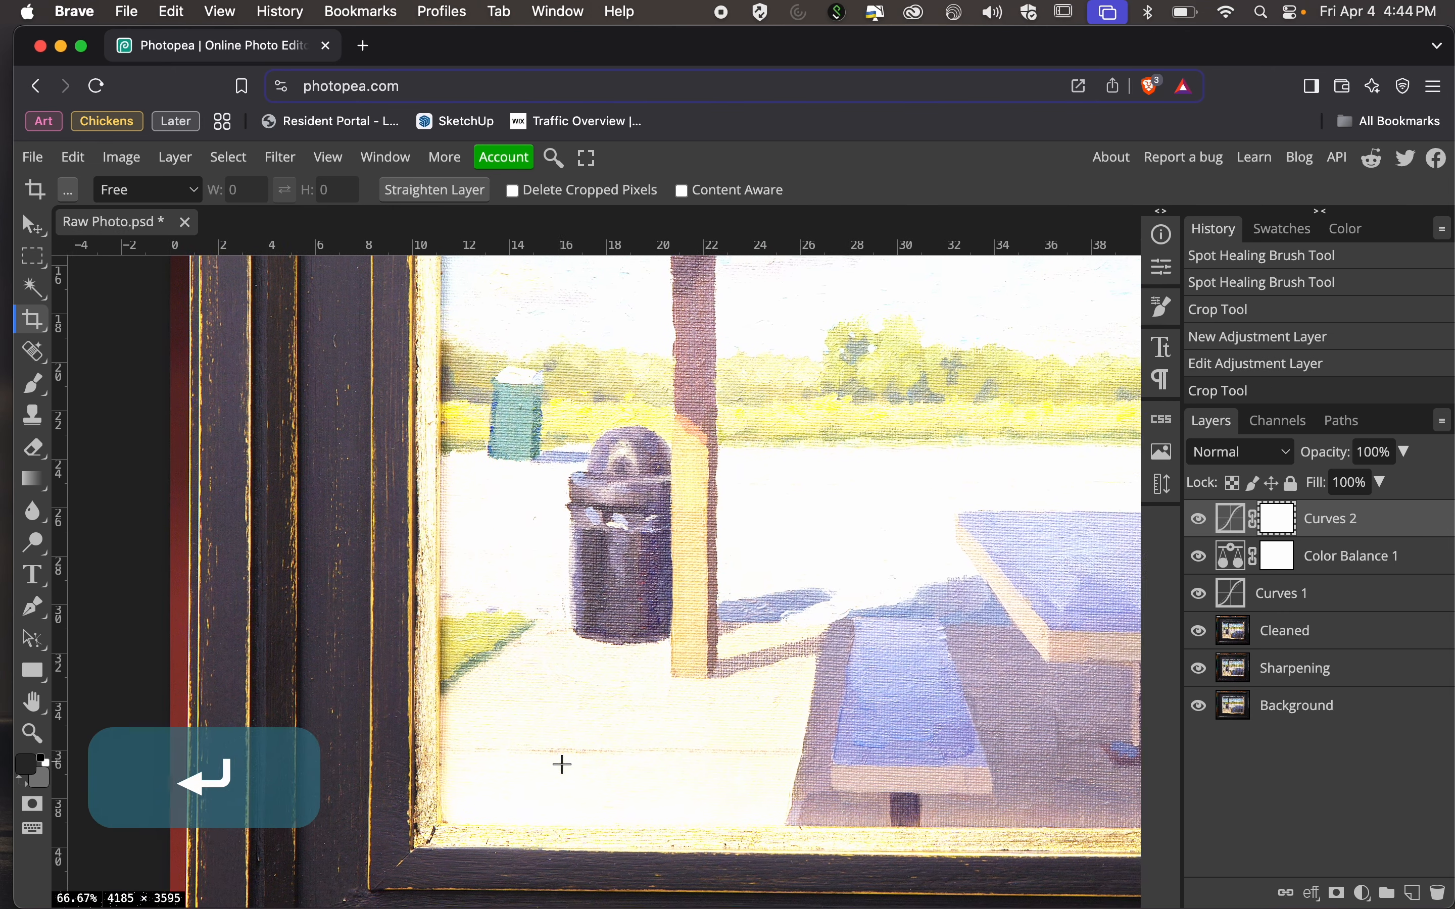
scroll(562, 763, down, 5)
scroll(562, 763, left, 1)
key(c)
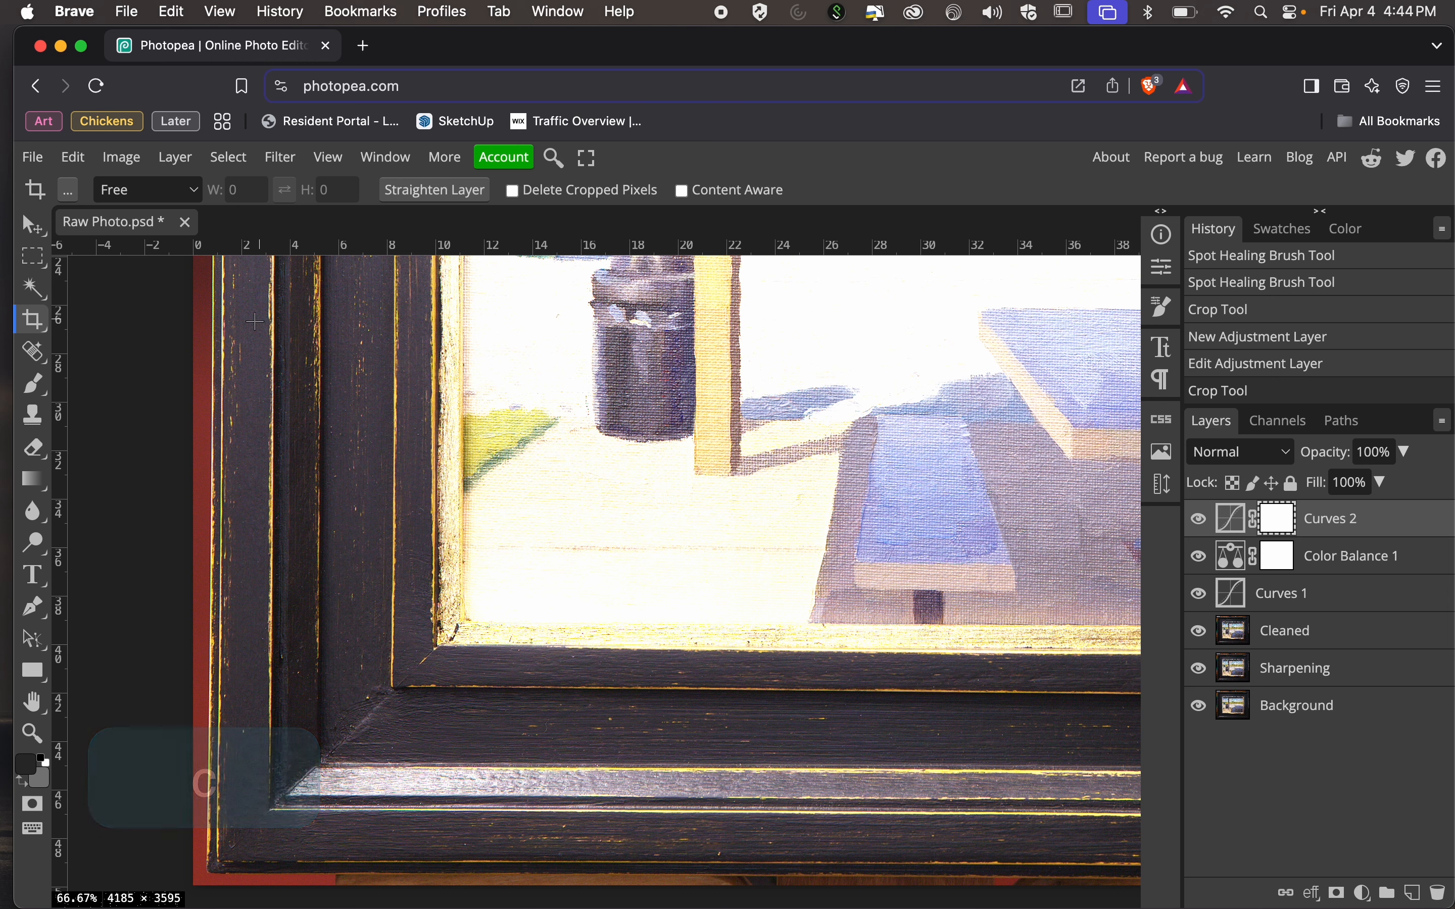
click(37, 321)
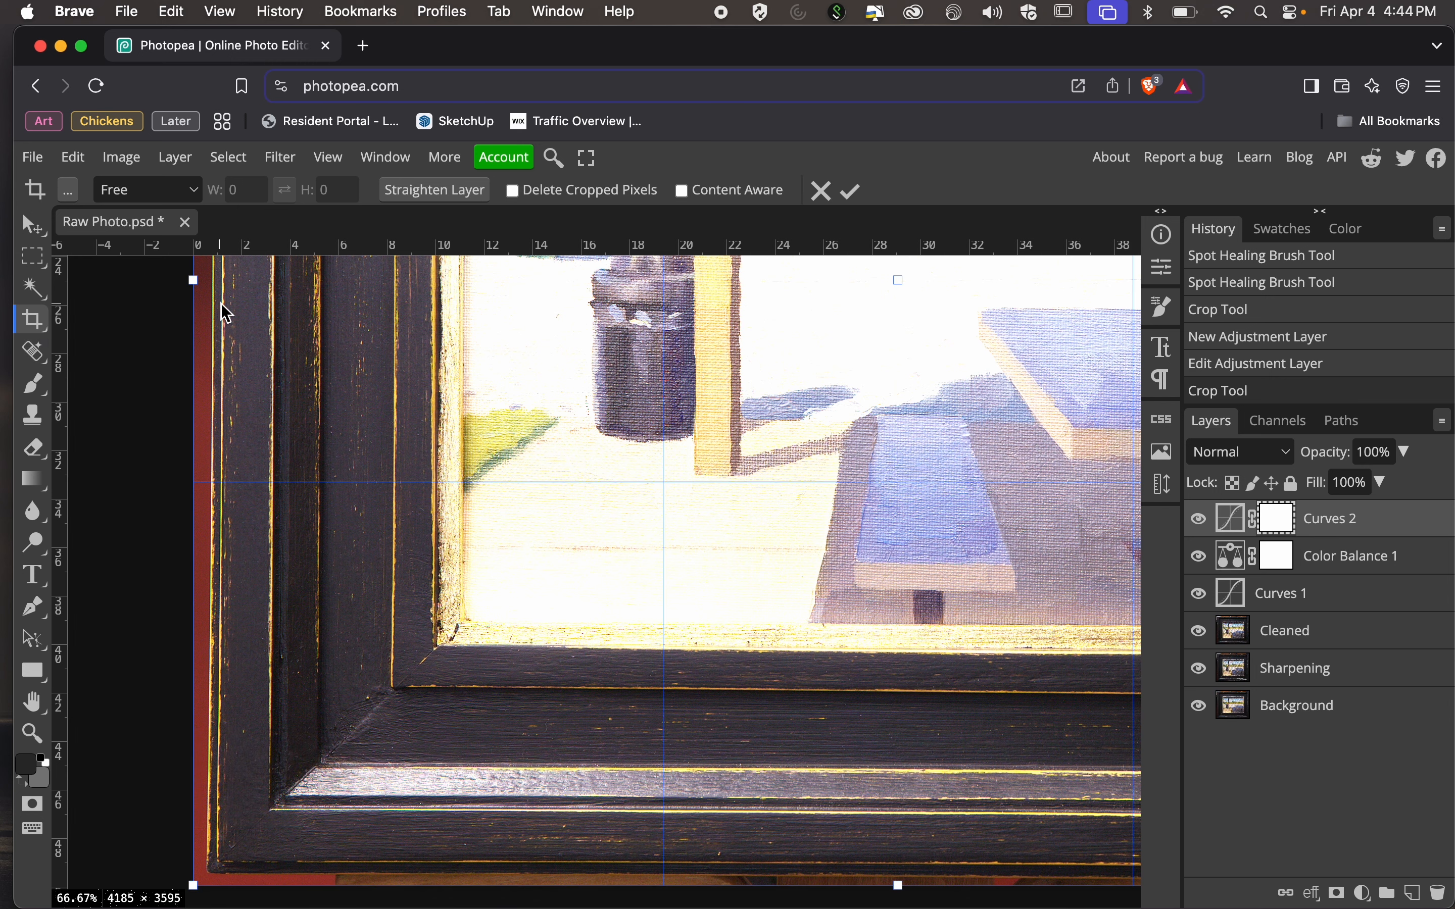
drag(192, 281, 204, 283)
scroll(278, 285, up, 10)
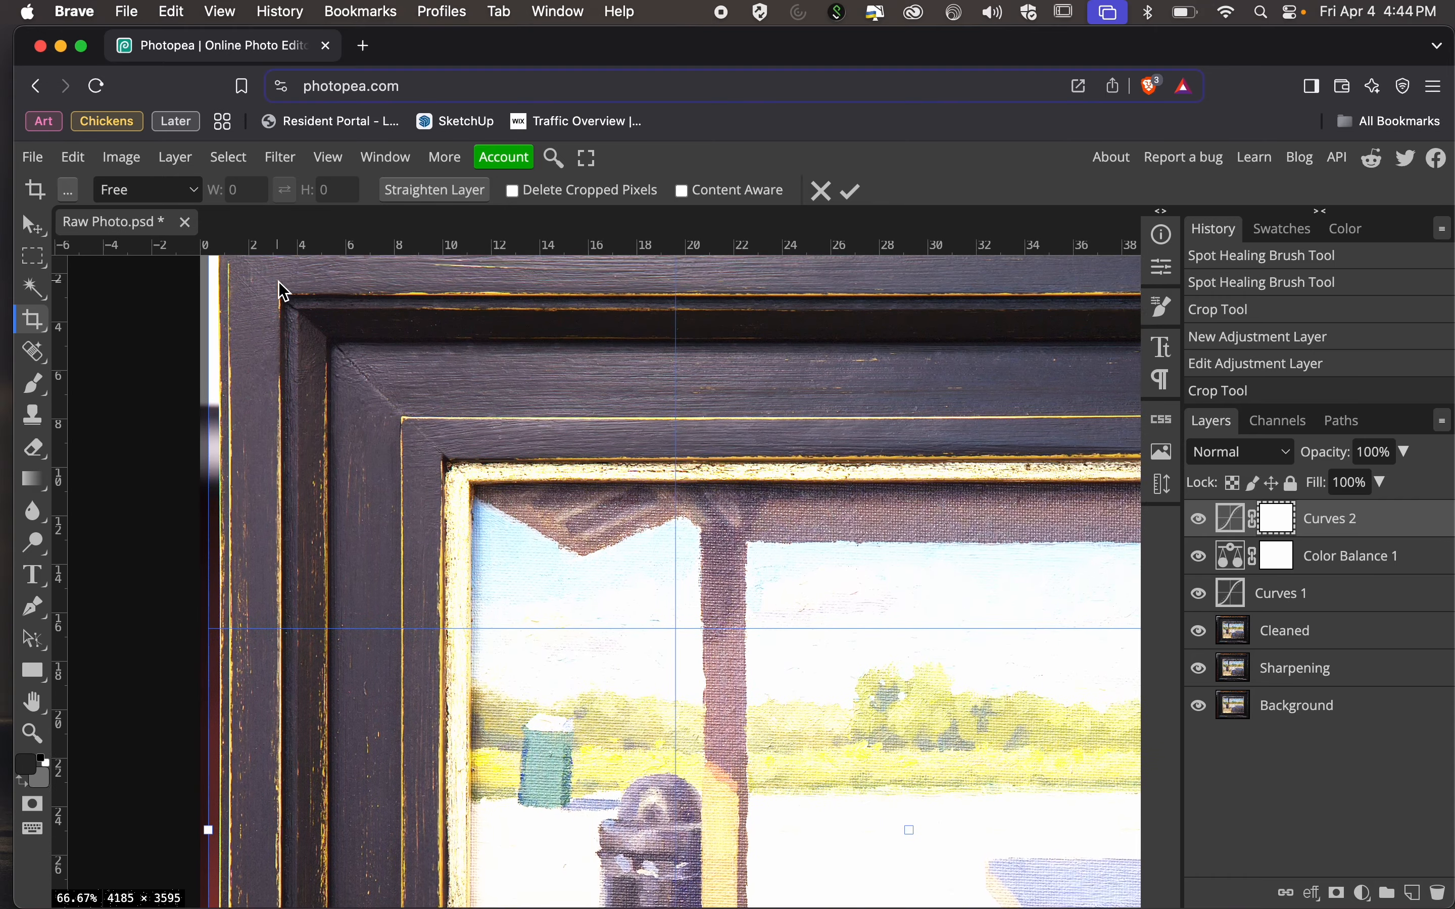
drag(216, 492, 217, 487)
scroll(360, 647, down, 1)
scroll(360, 646, down, 15)
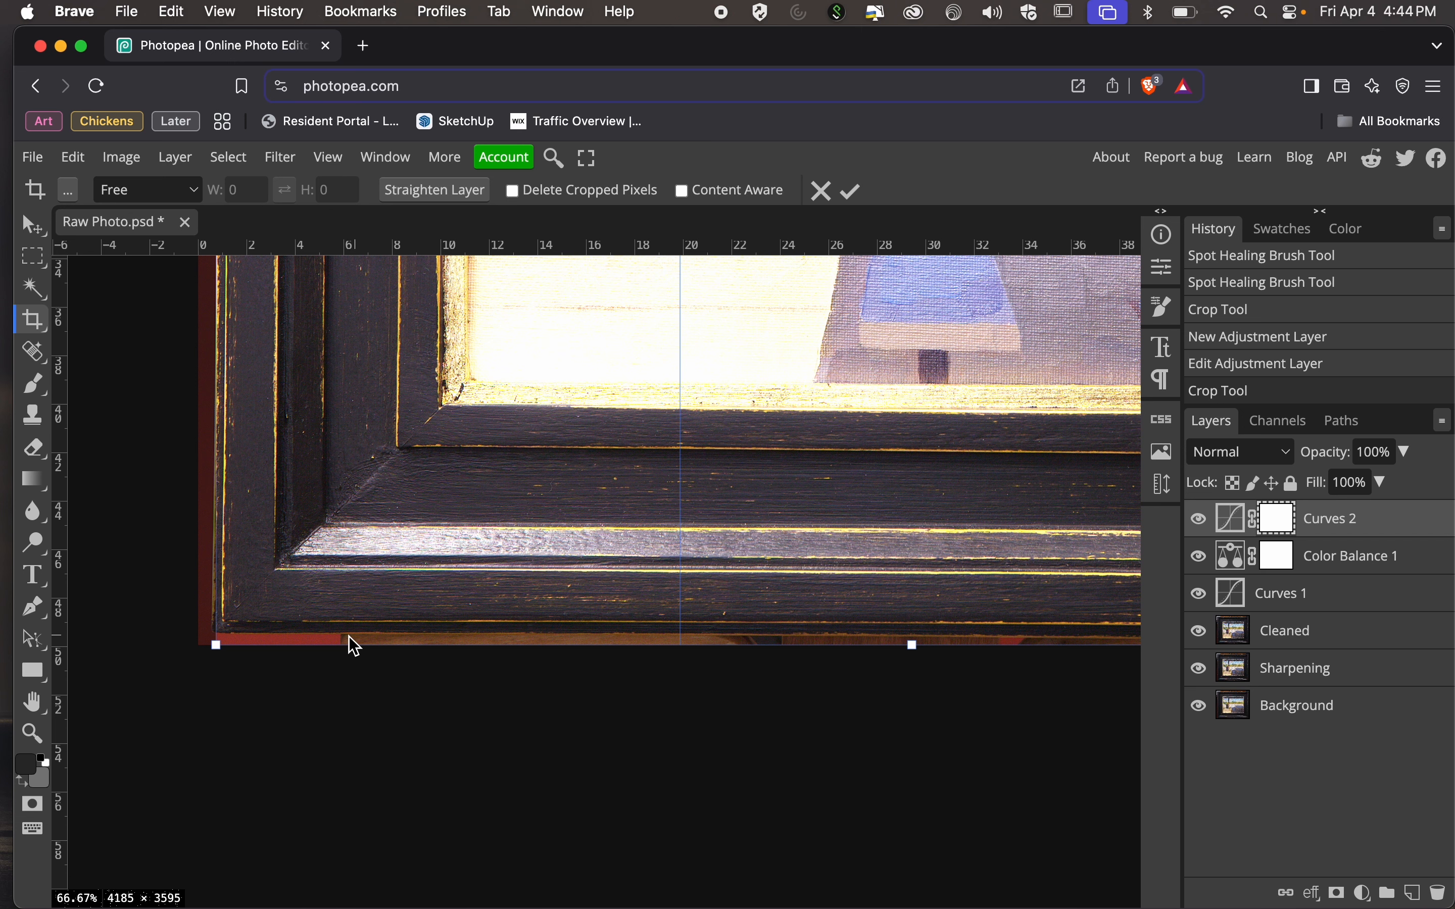
drag(221, 607, 214, 612)
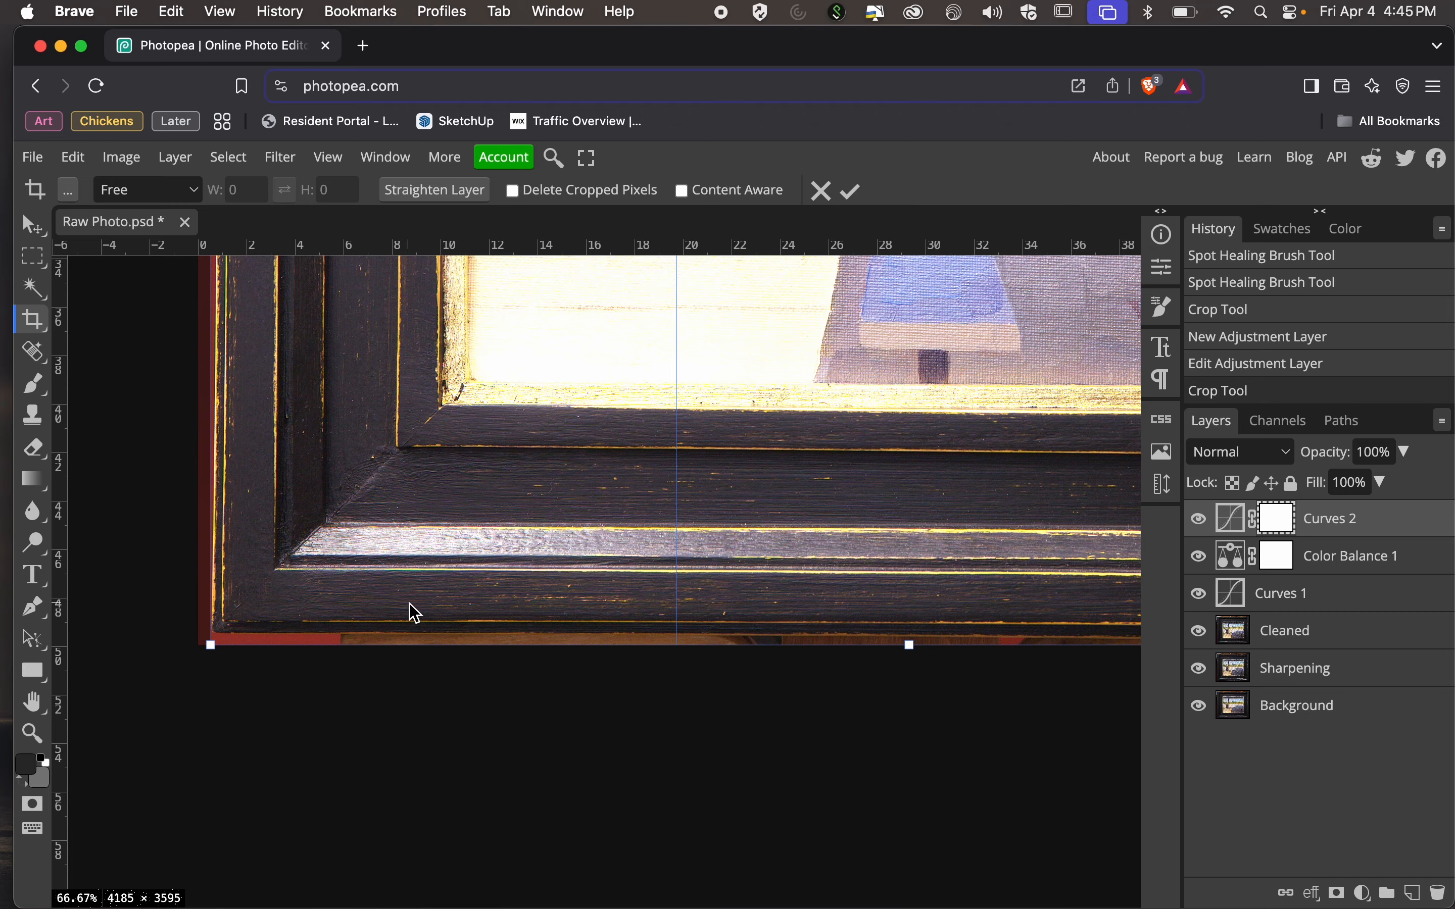
Check the crop boundary at each corner of the frame and apply the crop.
scroll(415, 613, up, 15)
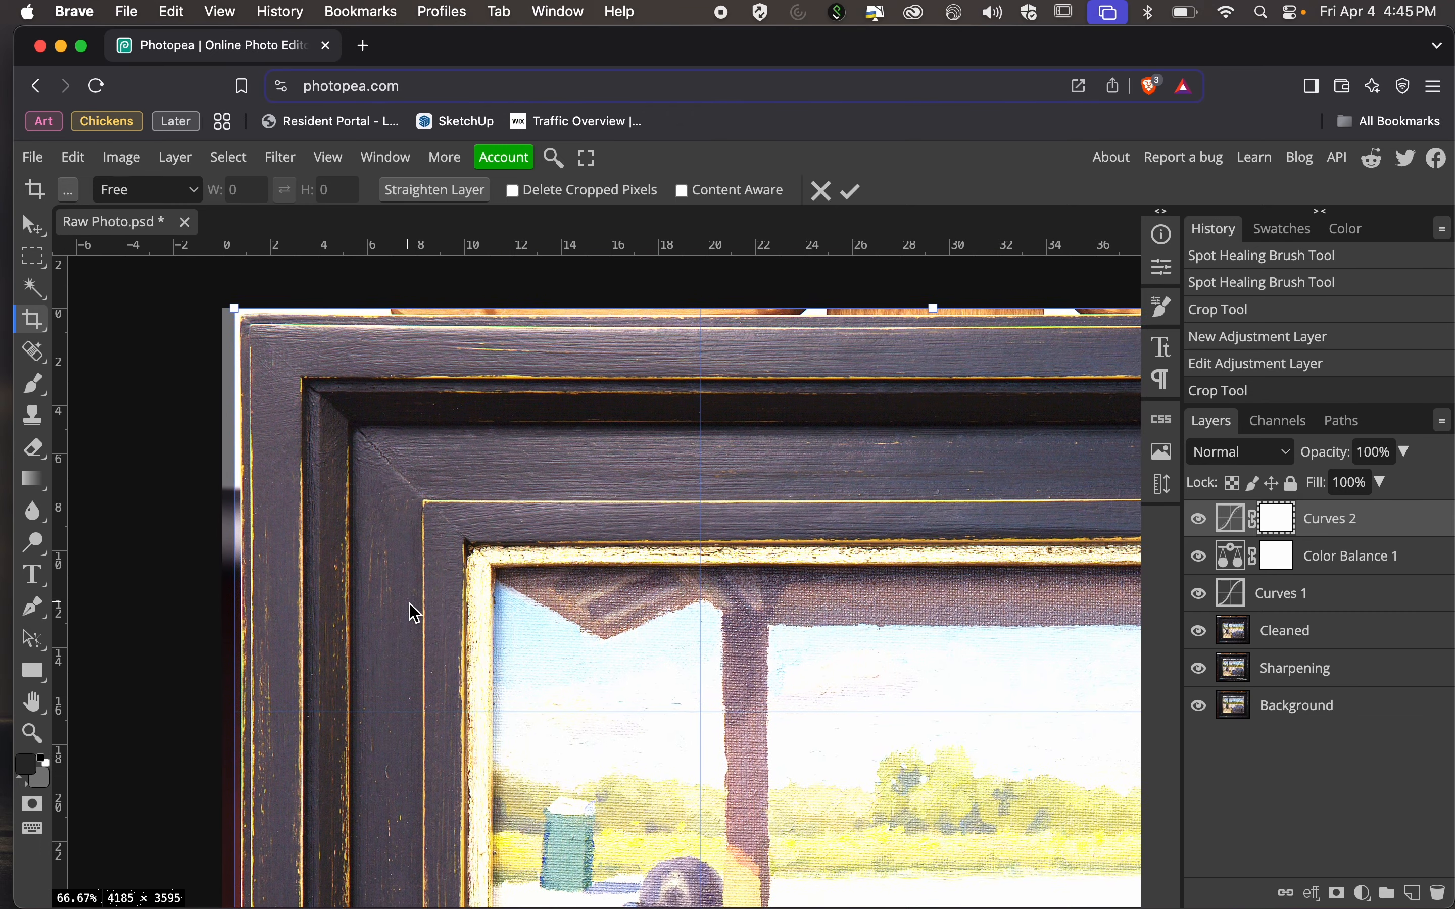
scroll(399, 394, right, 10)
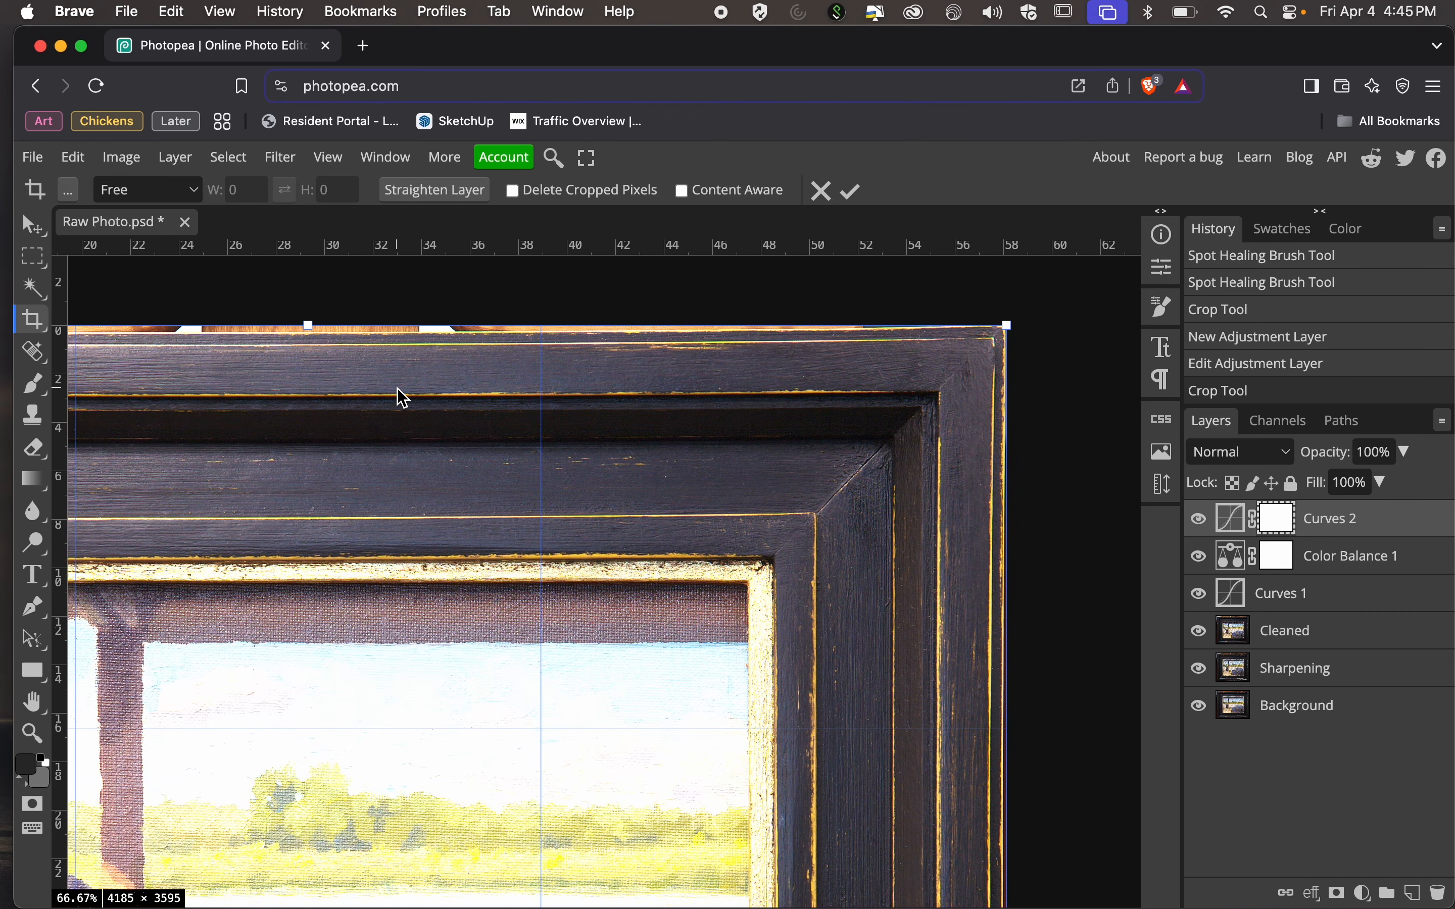
scroll(896, 448, down, 15)
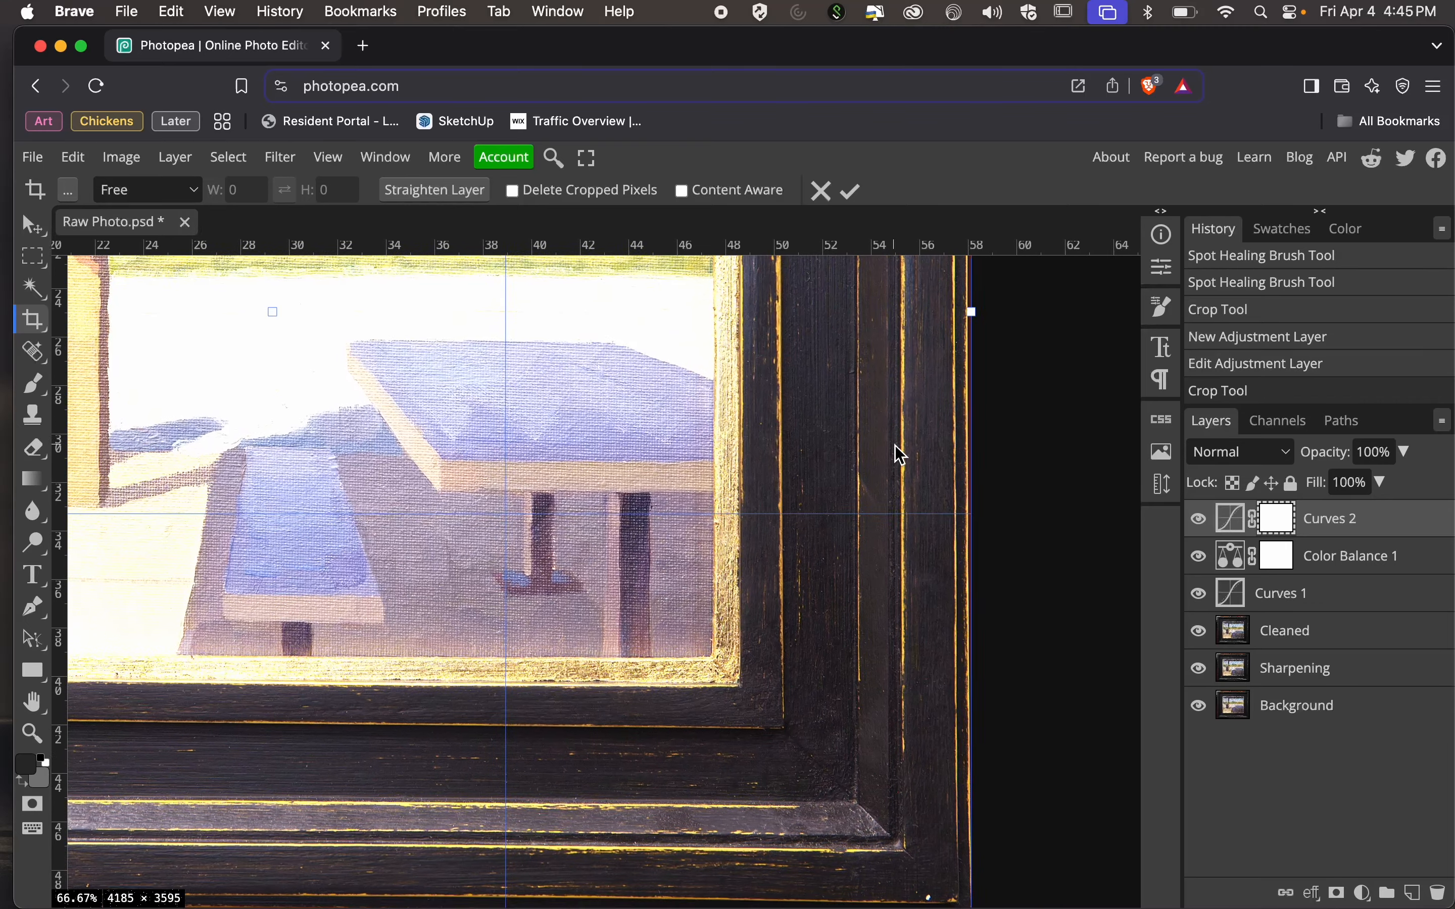
scroll(902, 455, down, 5)
scroll(688, 659, left, 12)
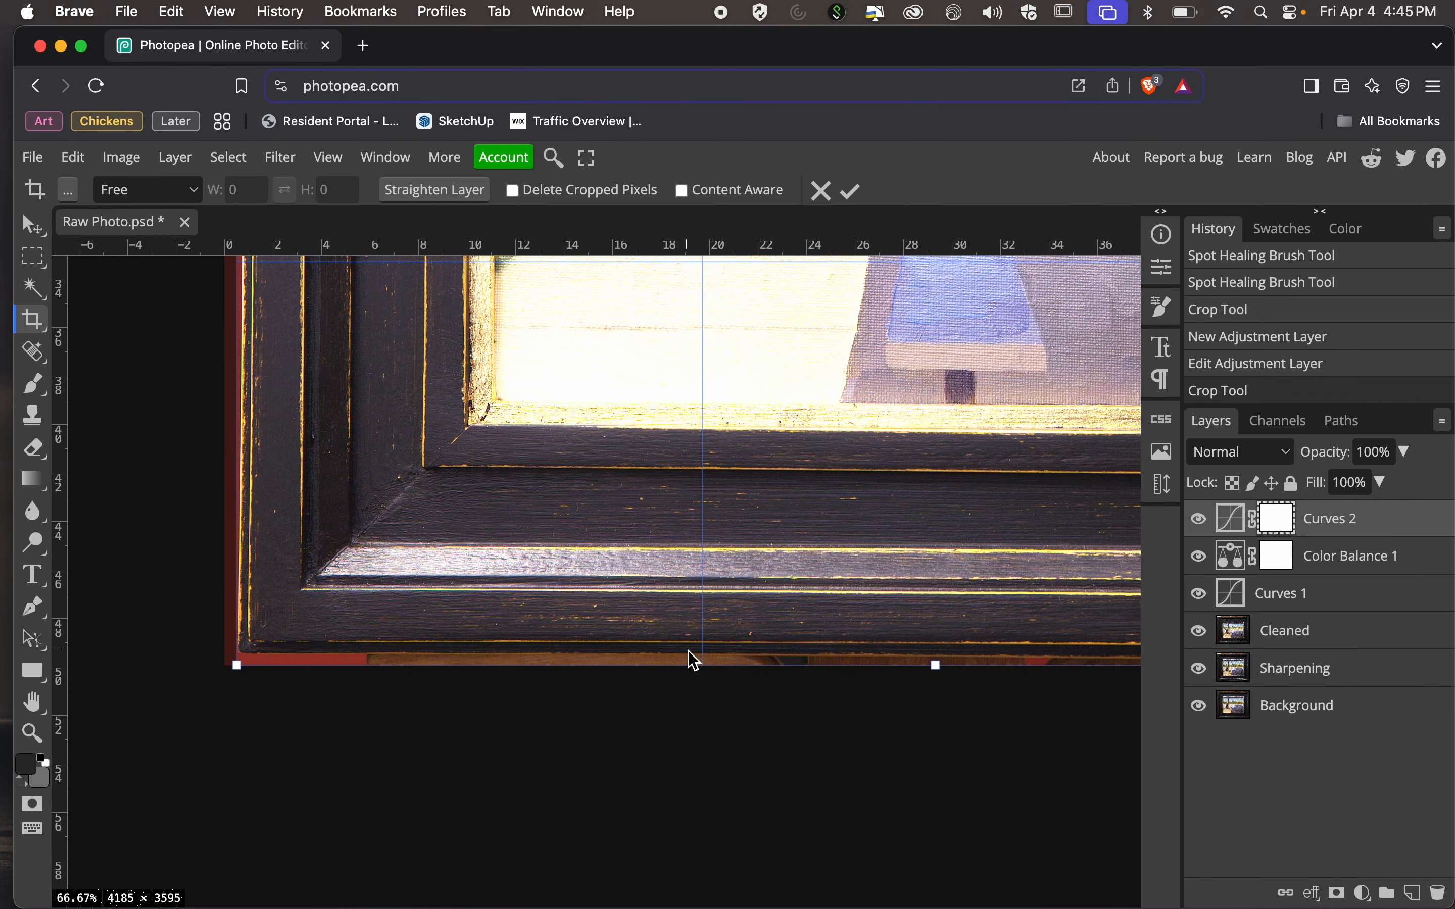
key(Return)
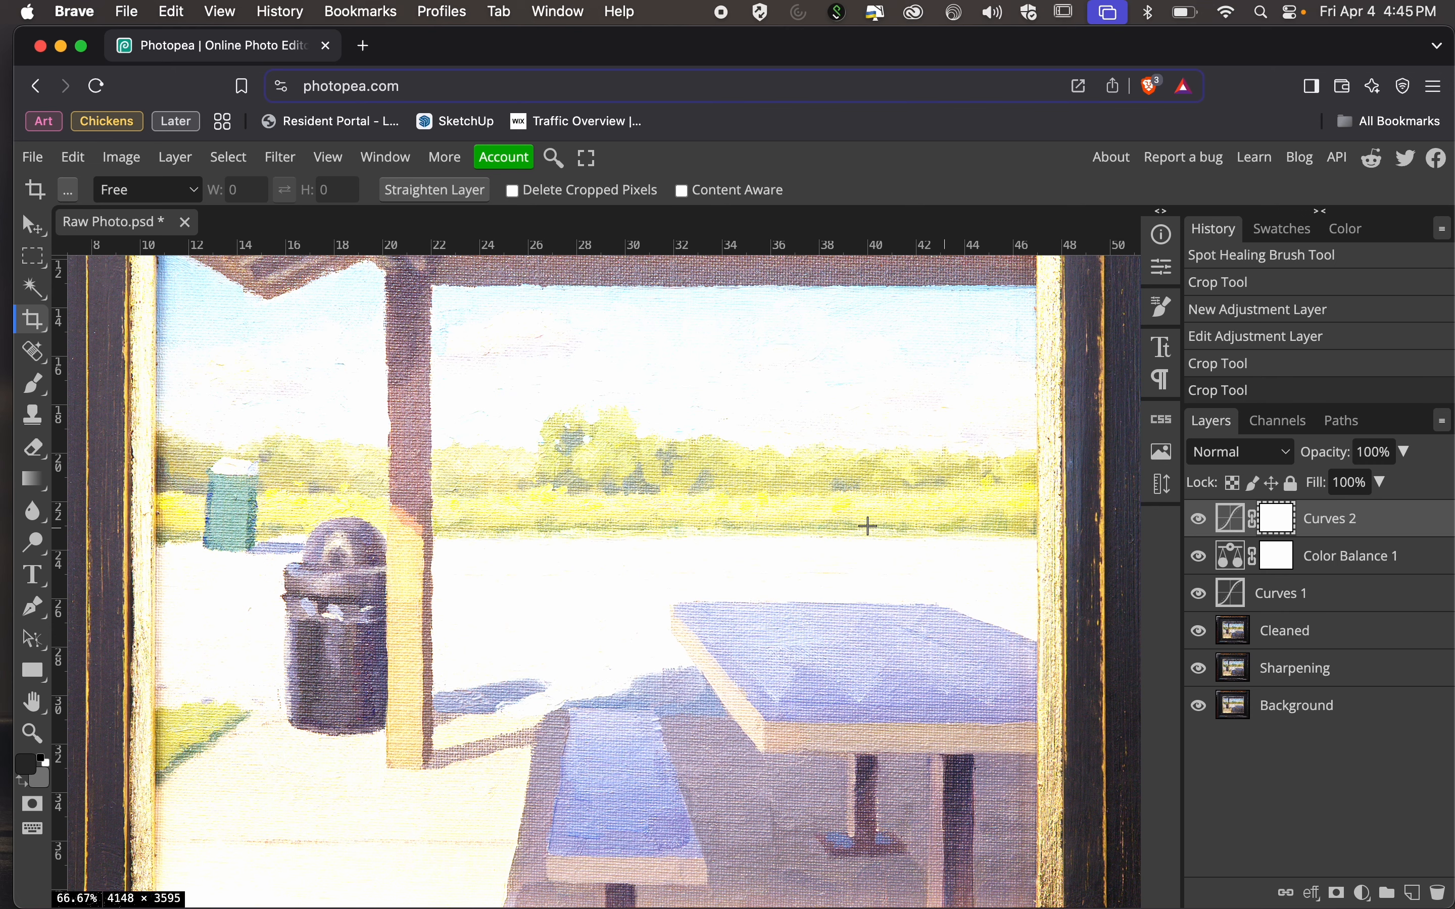
Duplicate the Cleaned layer and rename the copy Transform.
scroll(838, 519, down, 5)
scroll(838, 520, down, 5)
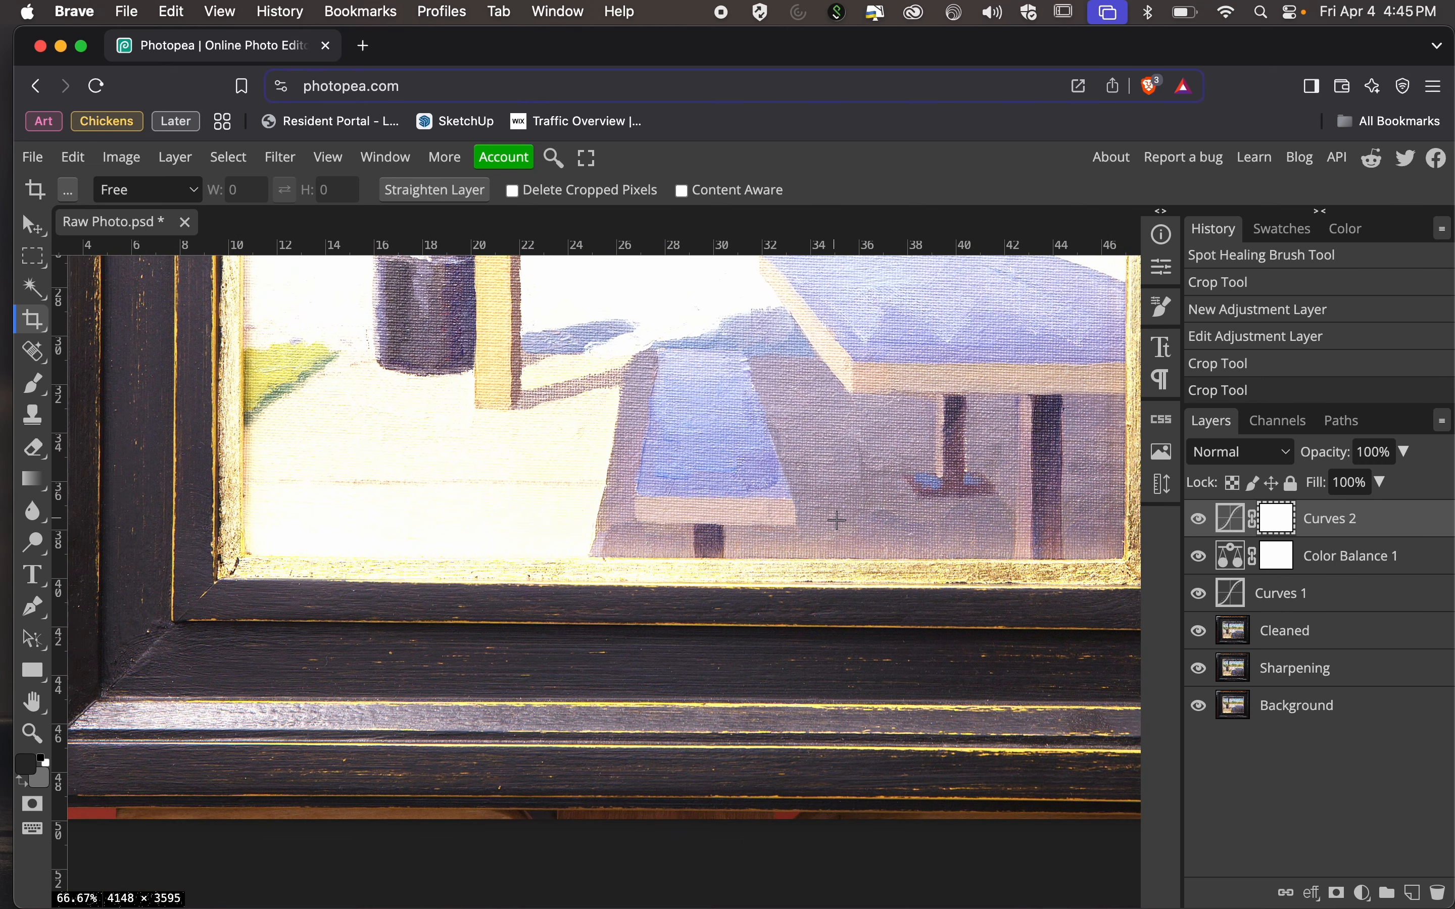
scroll(837, 519, left, 3)
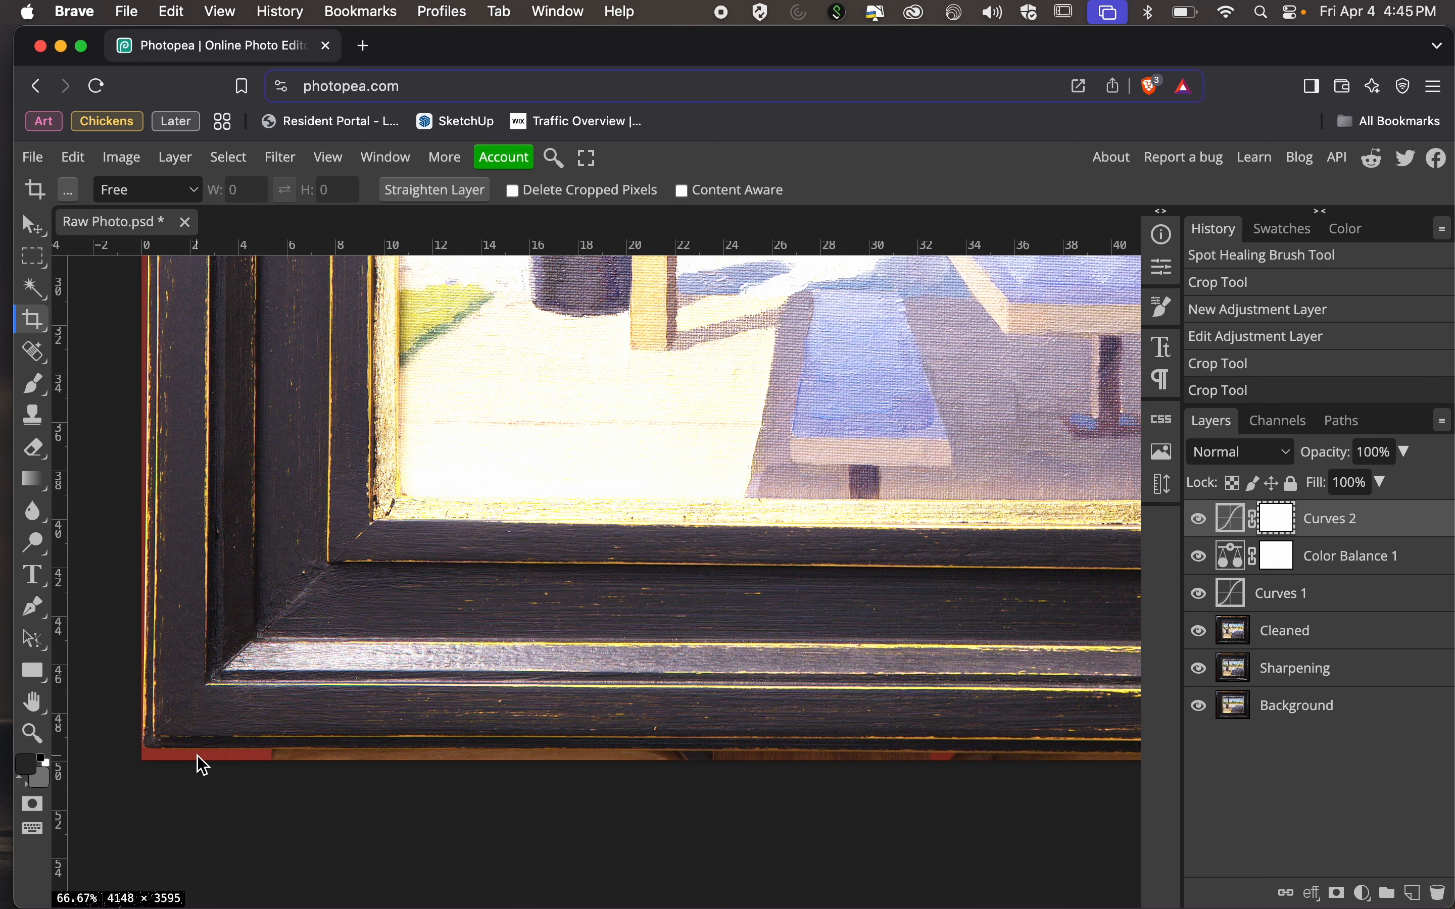
click(1336, 641)
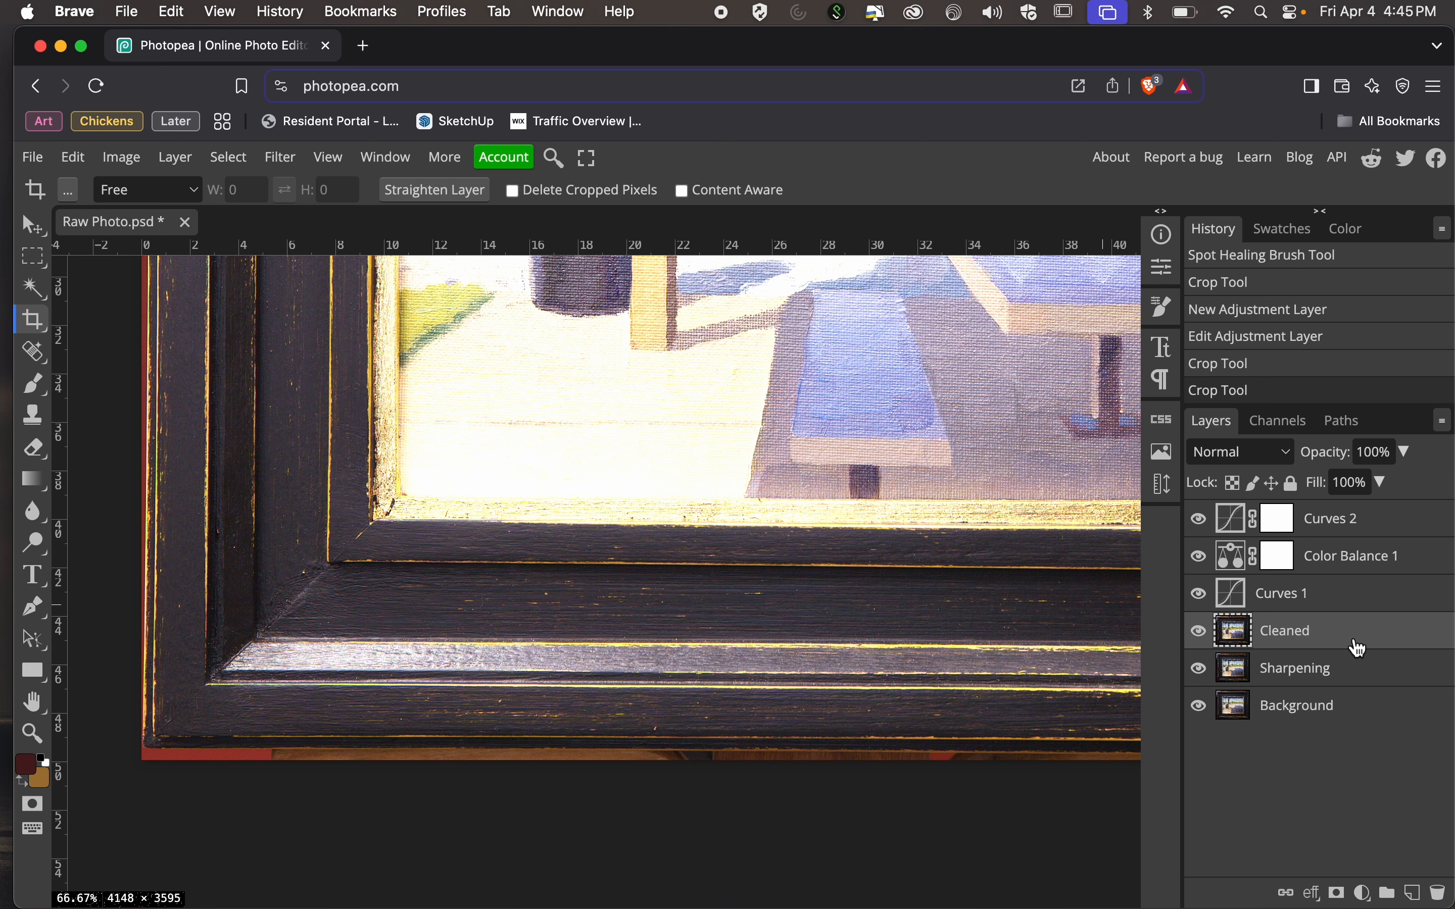
drag(1359, 648, 1420, 897)
double_click(1342, 637)
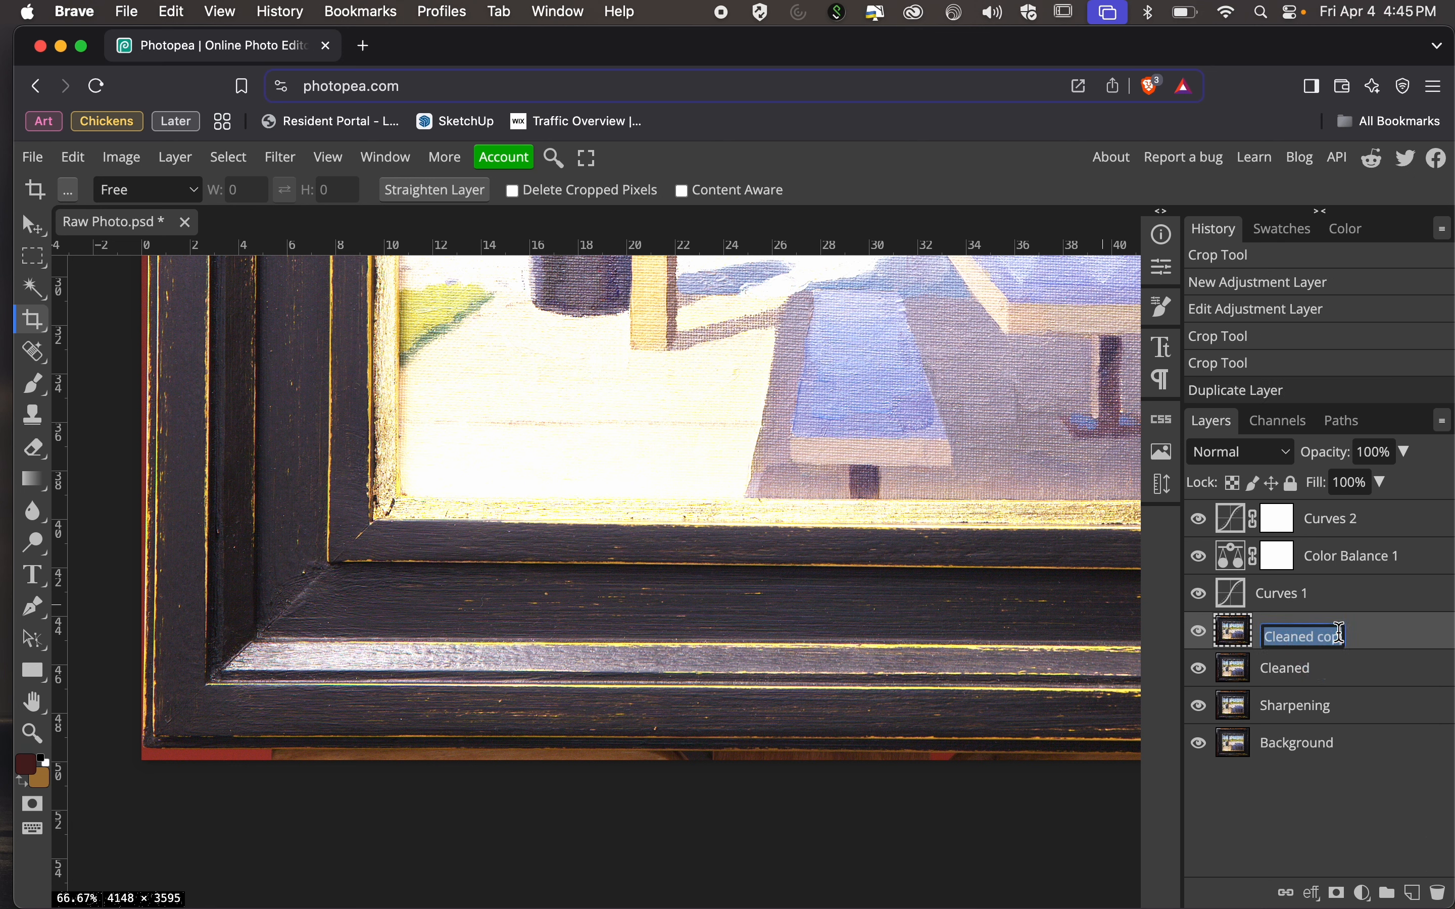
key(Caps_Lock)
text(Tran)
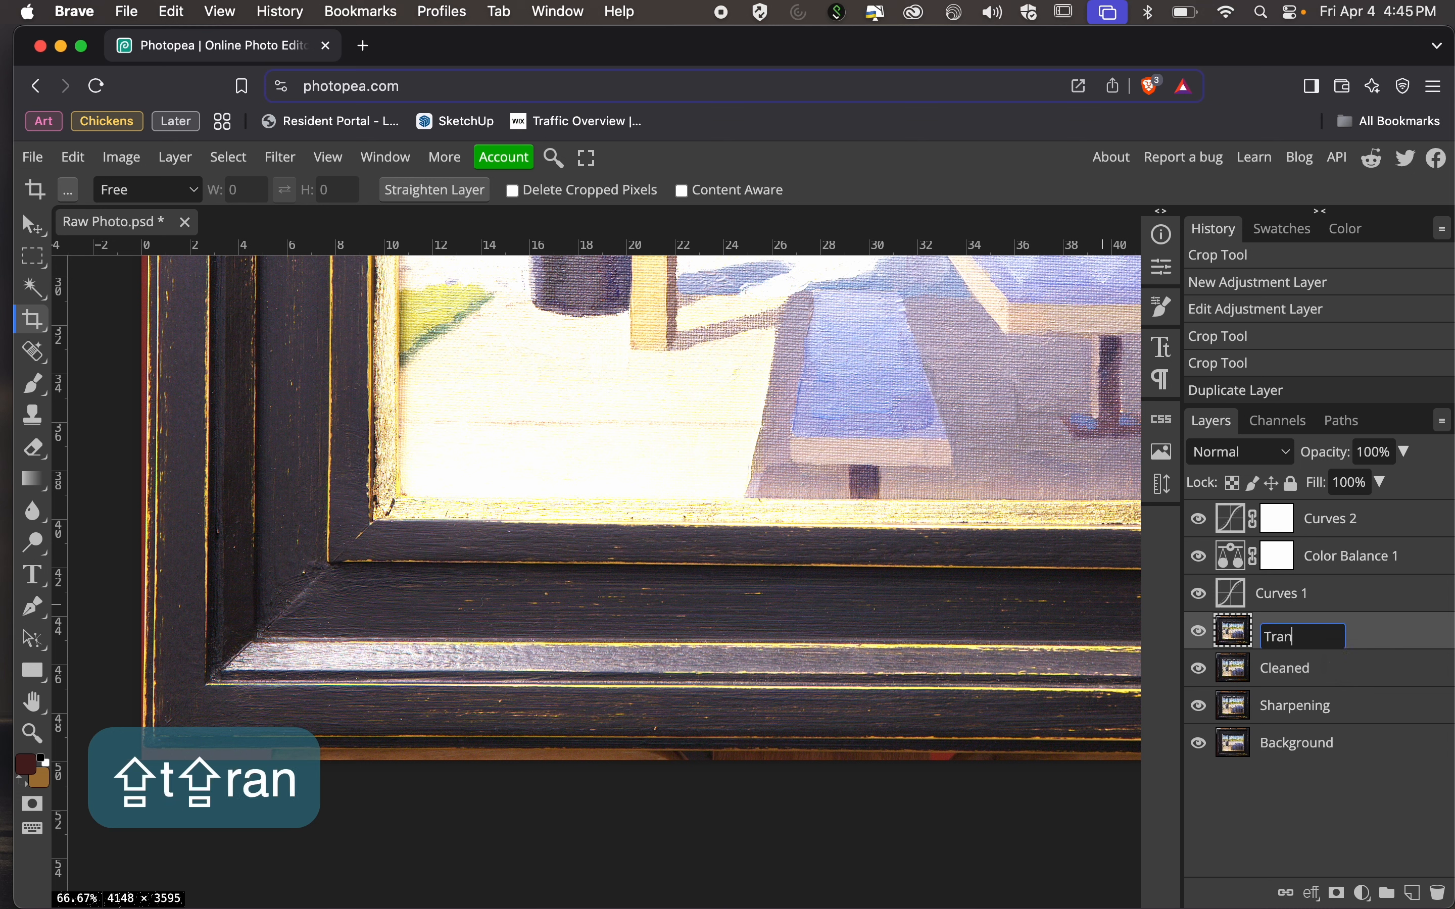
text(sform)
key(Return)
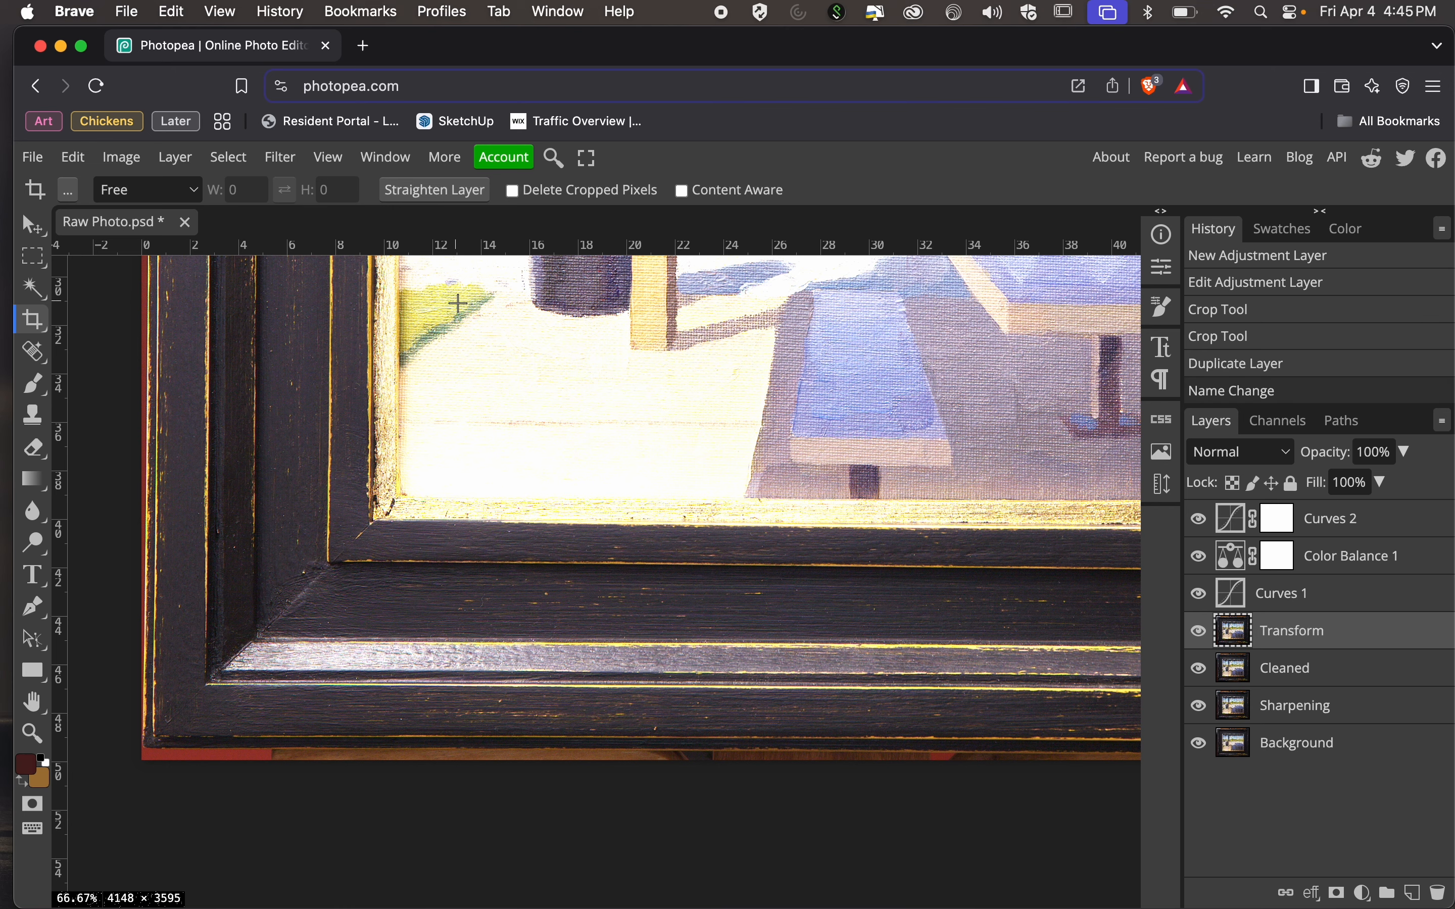
Try distorting the Transform layer by pulling its lower-left corner far into the painting, and cancel the transform.
key(ctrl)
scroll(302, 280, up, 10)
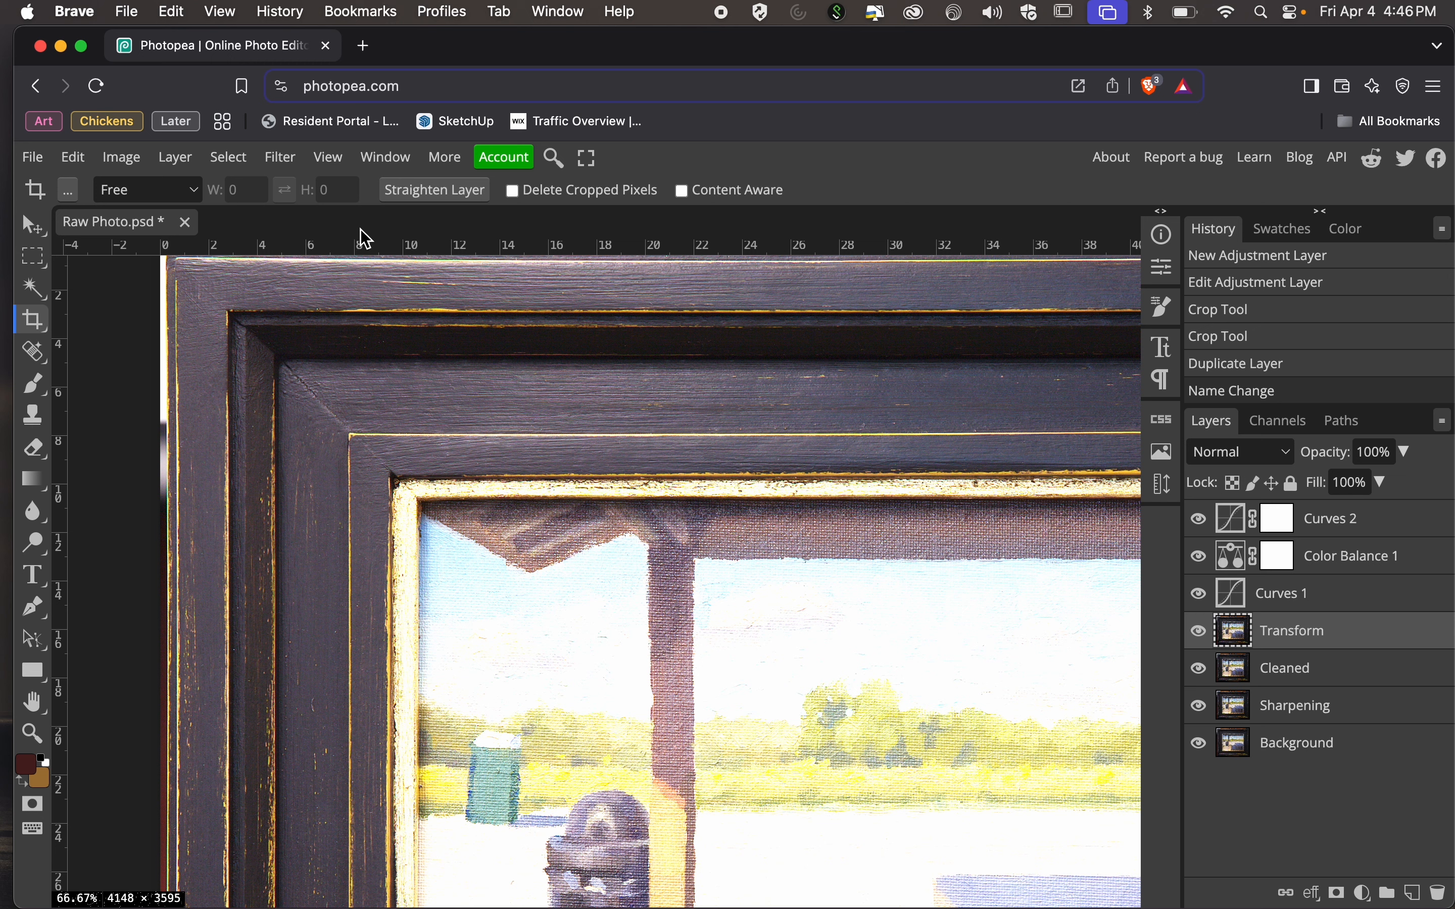
click(79, 154)
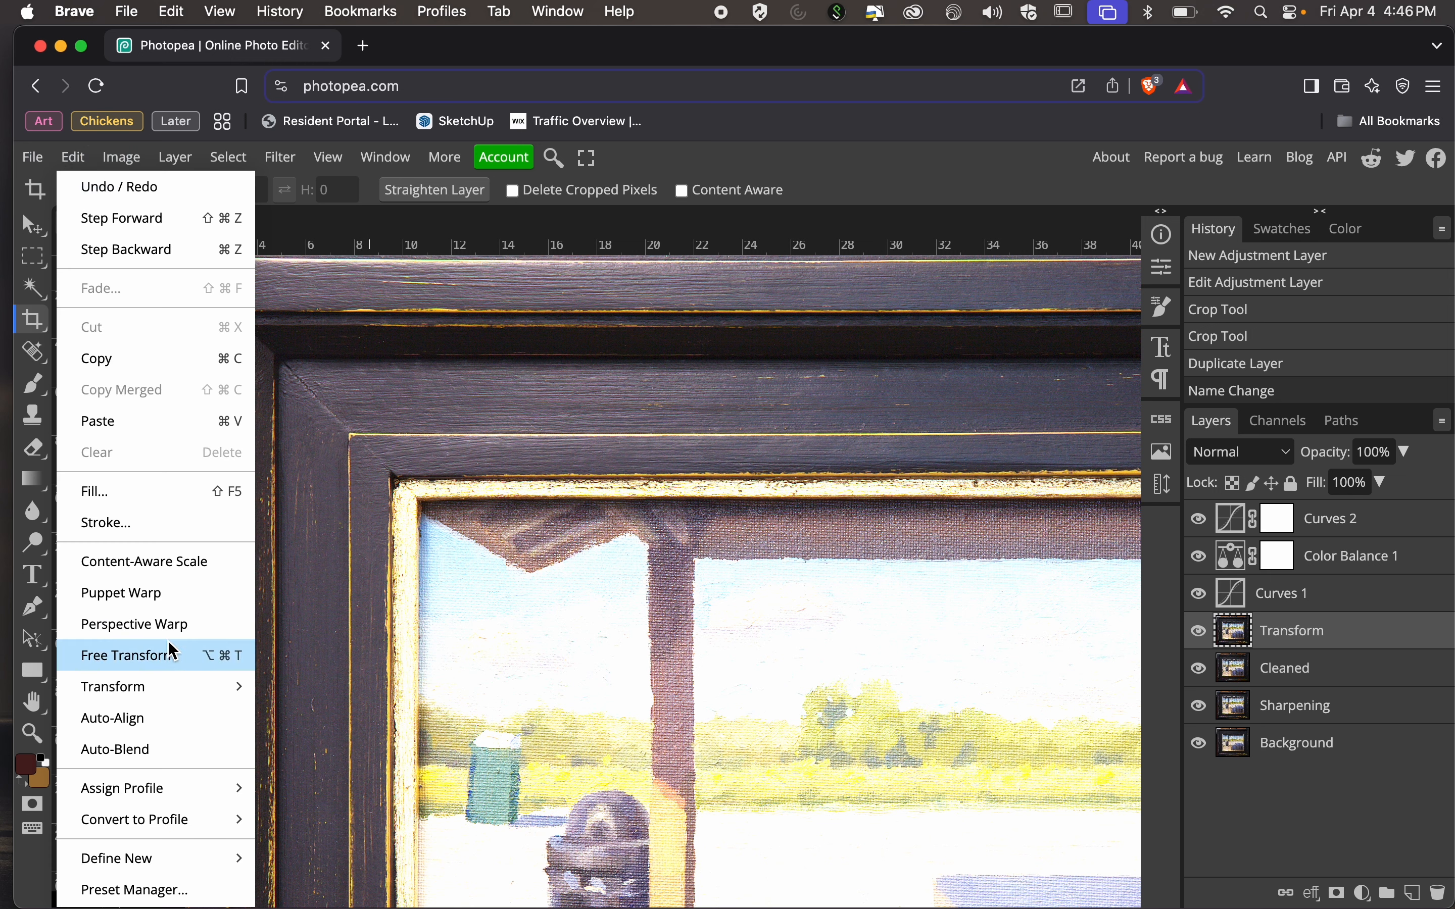
mouse_move(172, 693)
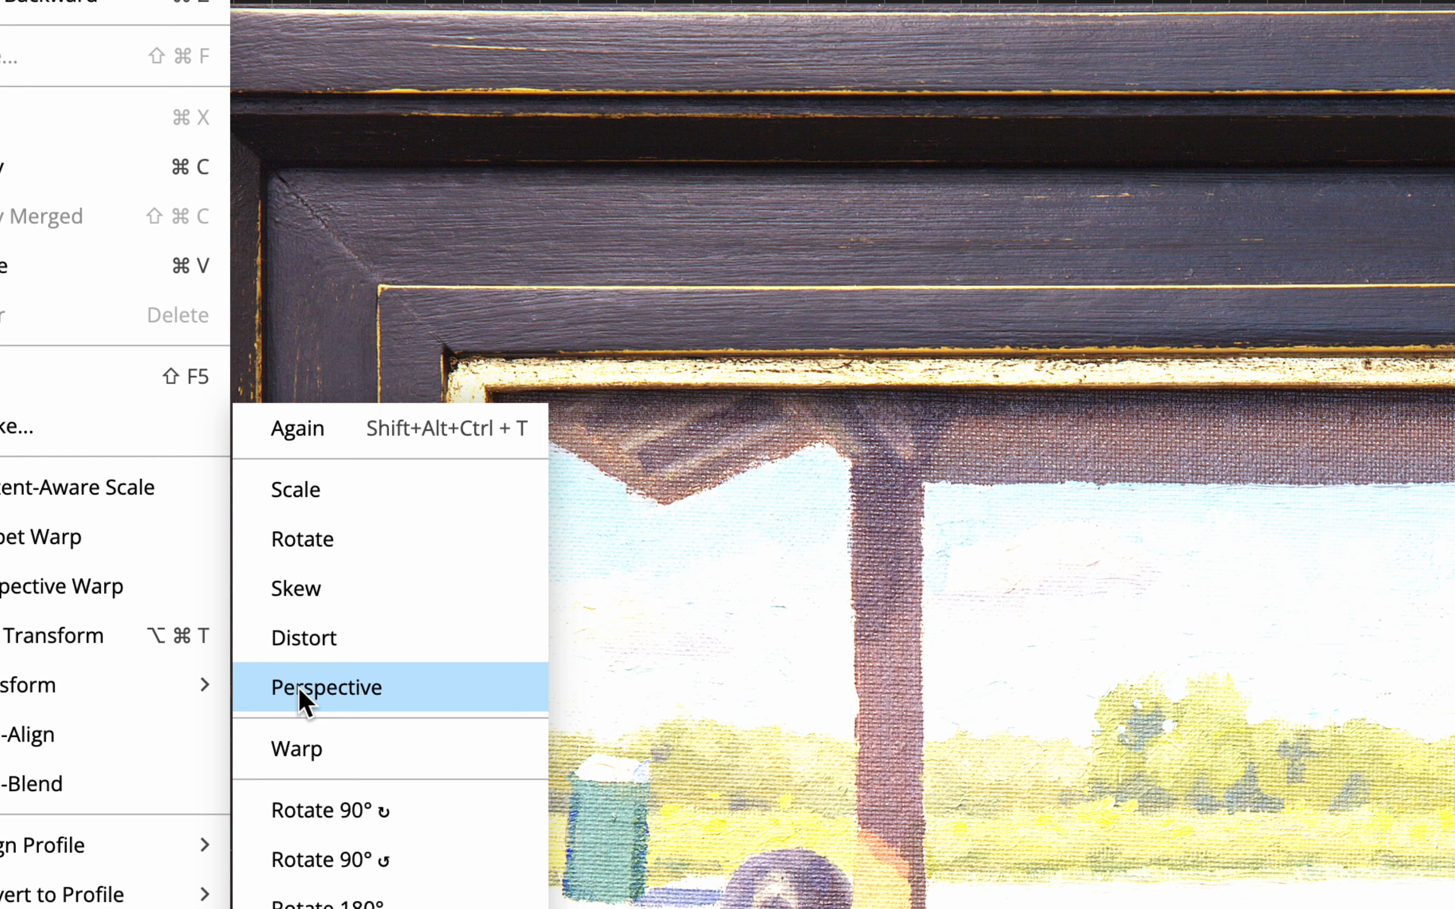
click(299, 654)
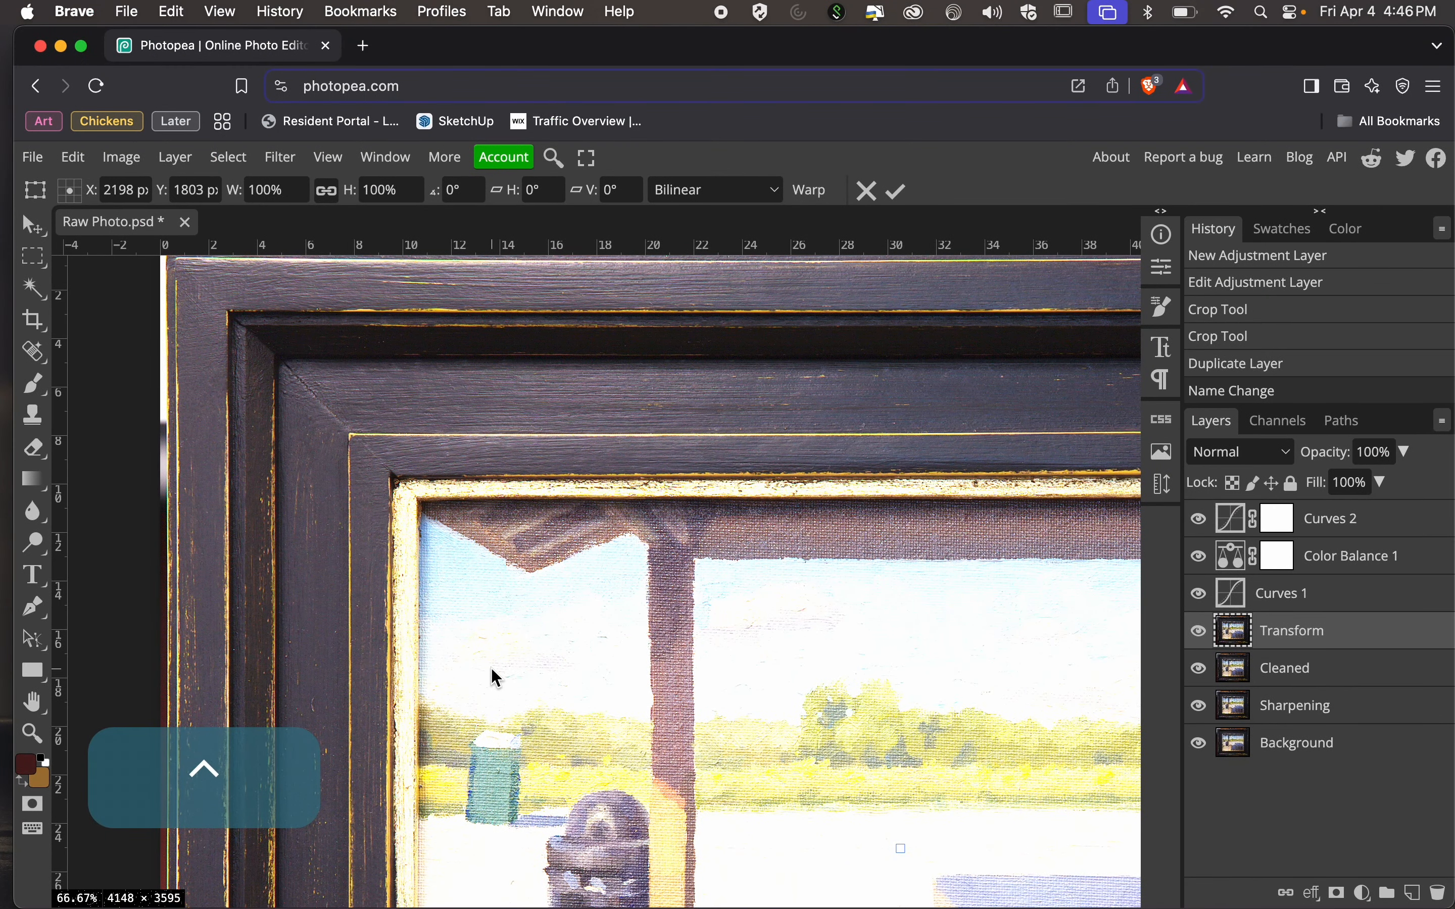
key(super+minus)
key(super+minus)
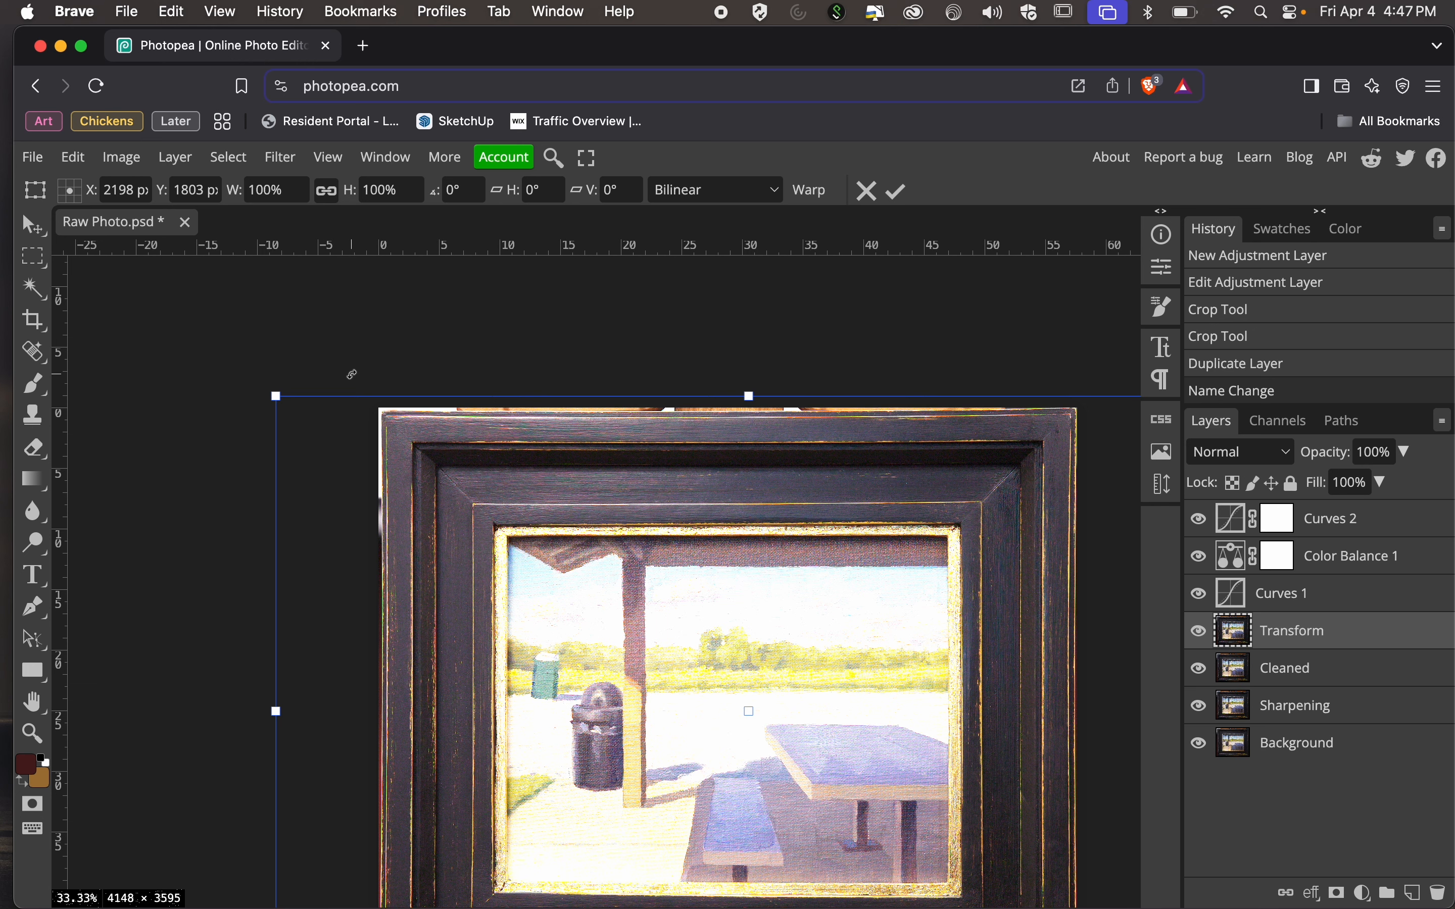
scroll(419, 425, down, 1)
scroll(535, 536, down, 5)
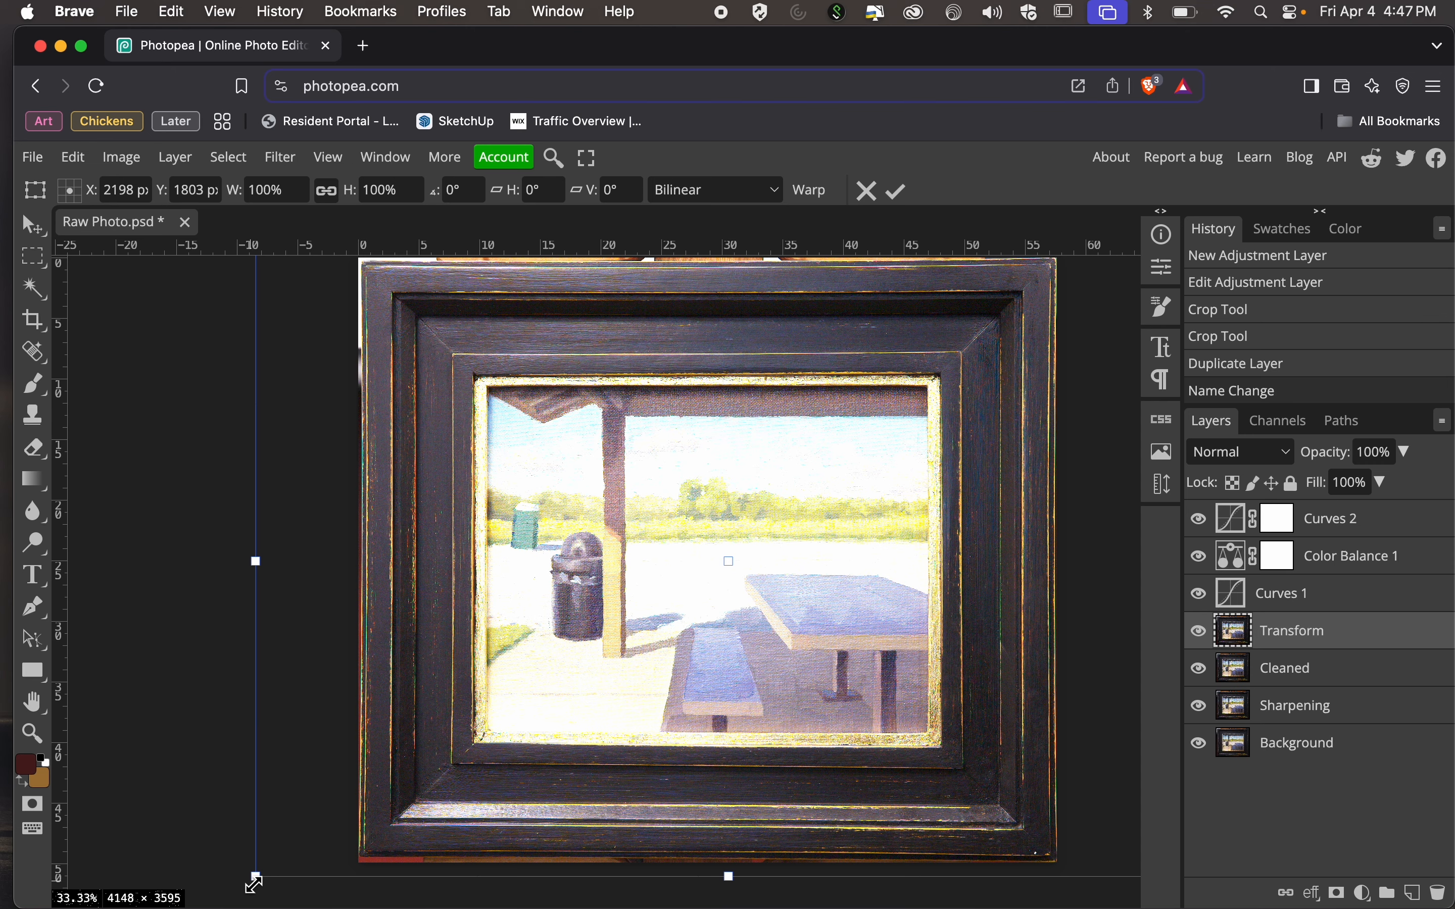
mouse_move(254, 883)
mouse_down()
mouse_move(461, 701)
mouse_move(401, 659)
mouse_move(327, 700)
mouse_move(660, 721)
mouse_move(730, 552)
mouse_move(538, 565)
mouse_move(506, 584)
mouse_up()
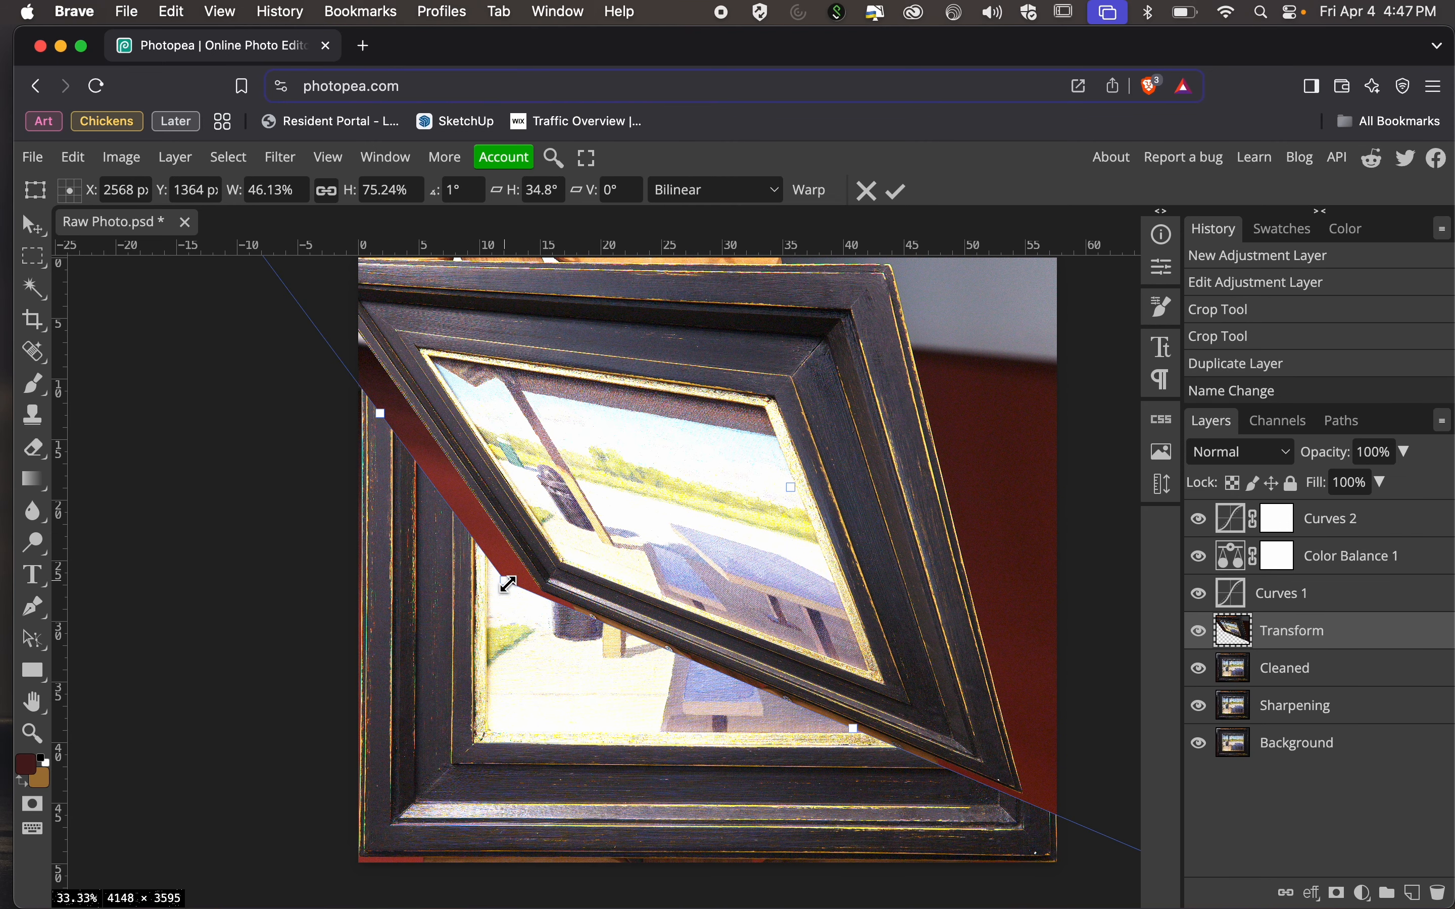
key(super+z)
key(super+z)
key(Escape)
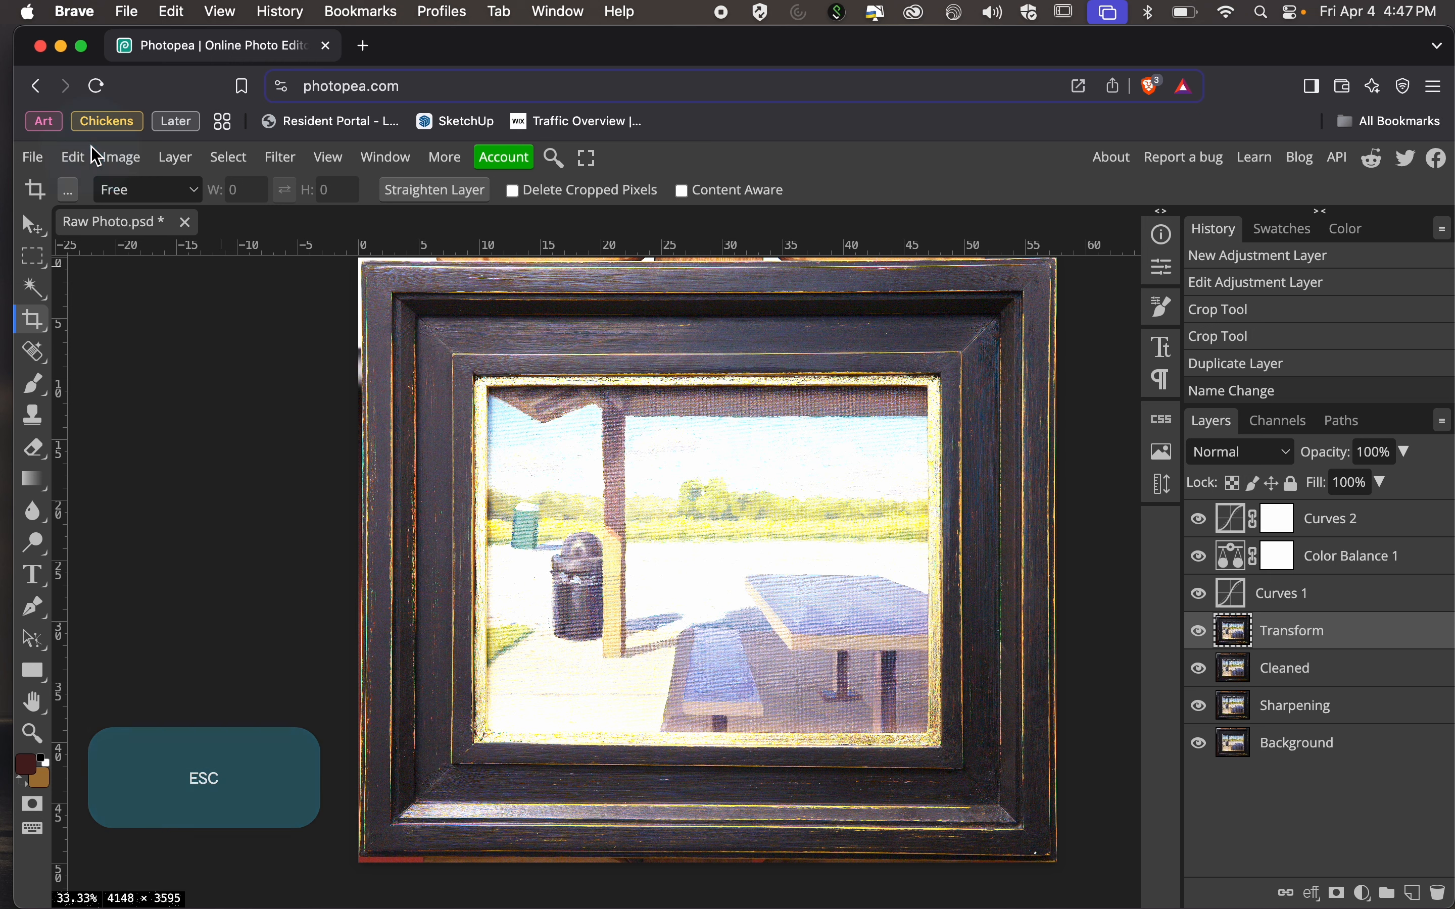
Try a slighter Distort on the Transform layer by shifting its lower-left corner inward, and undo it.
click(119, 158)
mouse_move(73, 158)
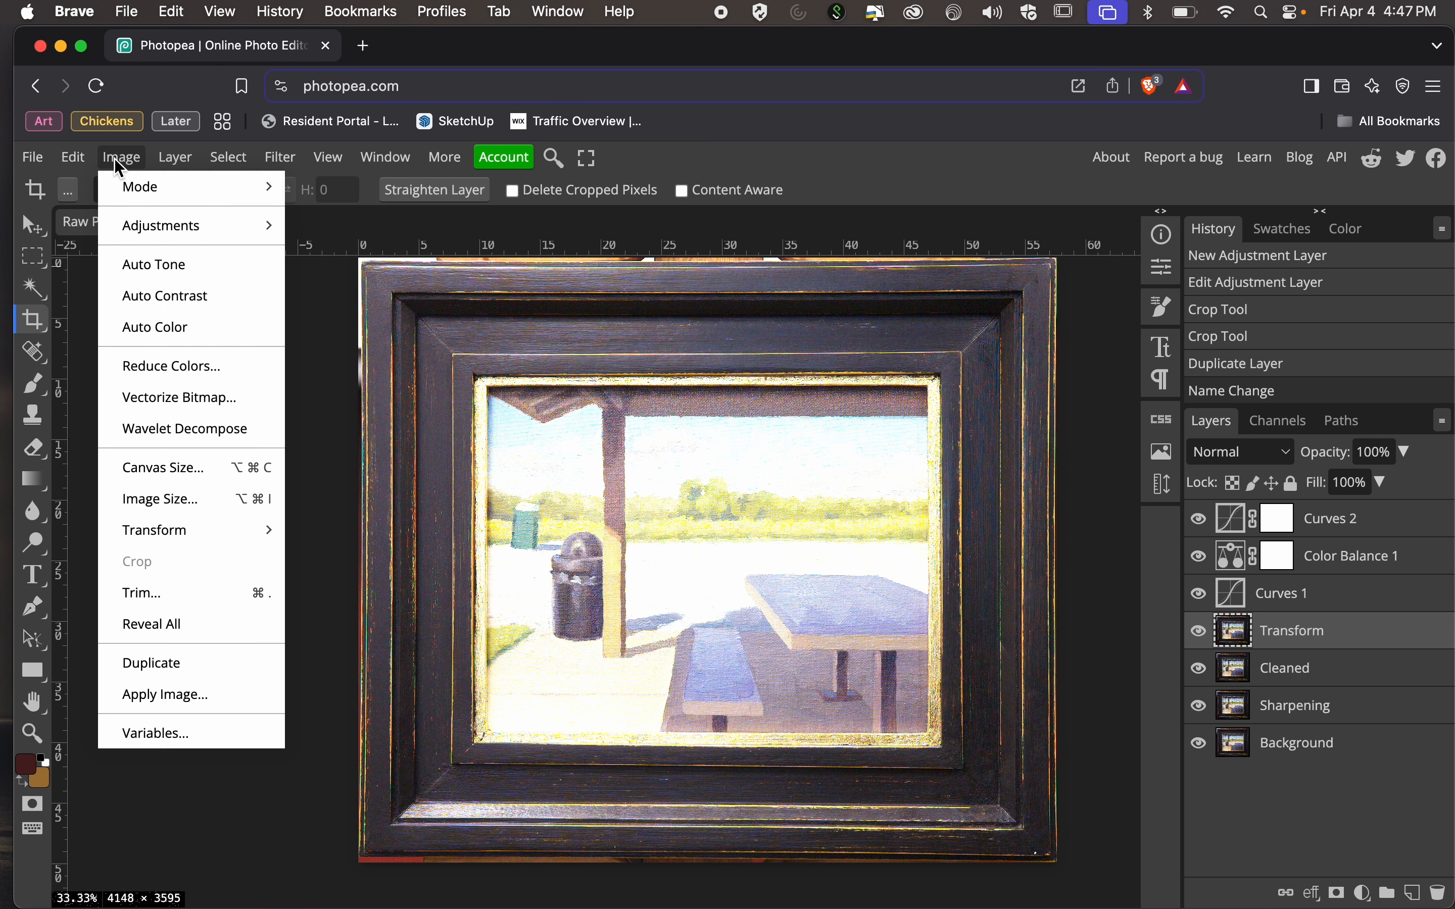
mouse_move(201, 546)
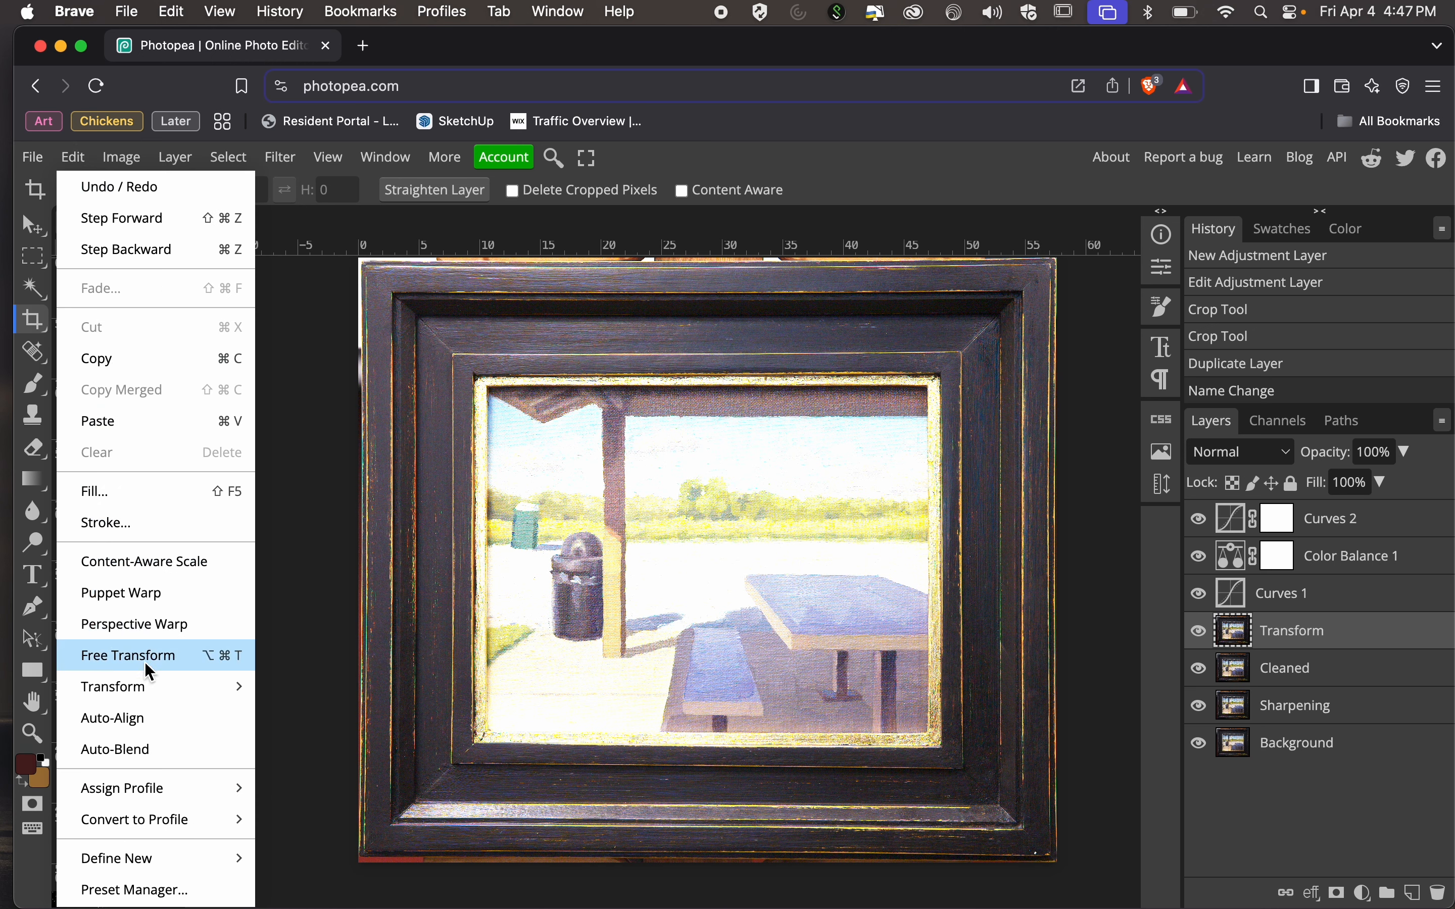
mouse_move(155, 700)
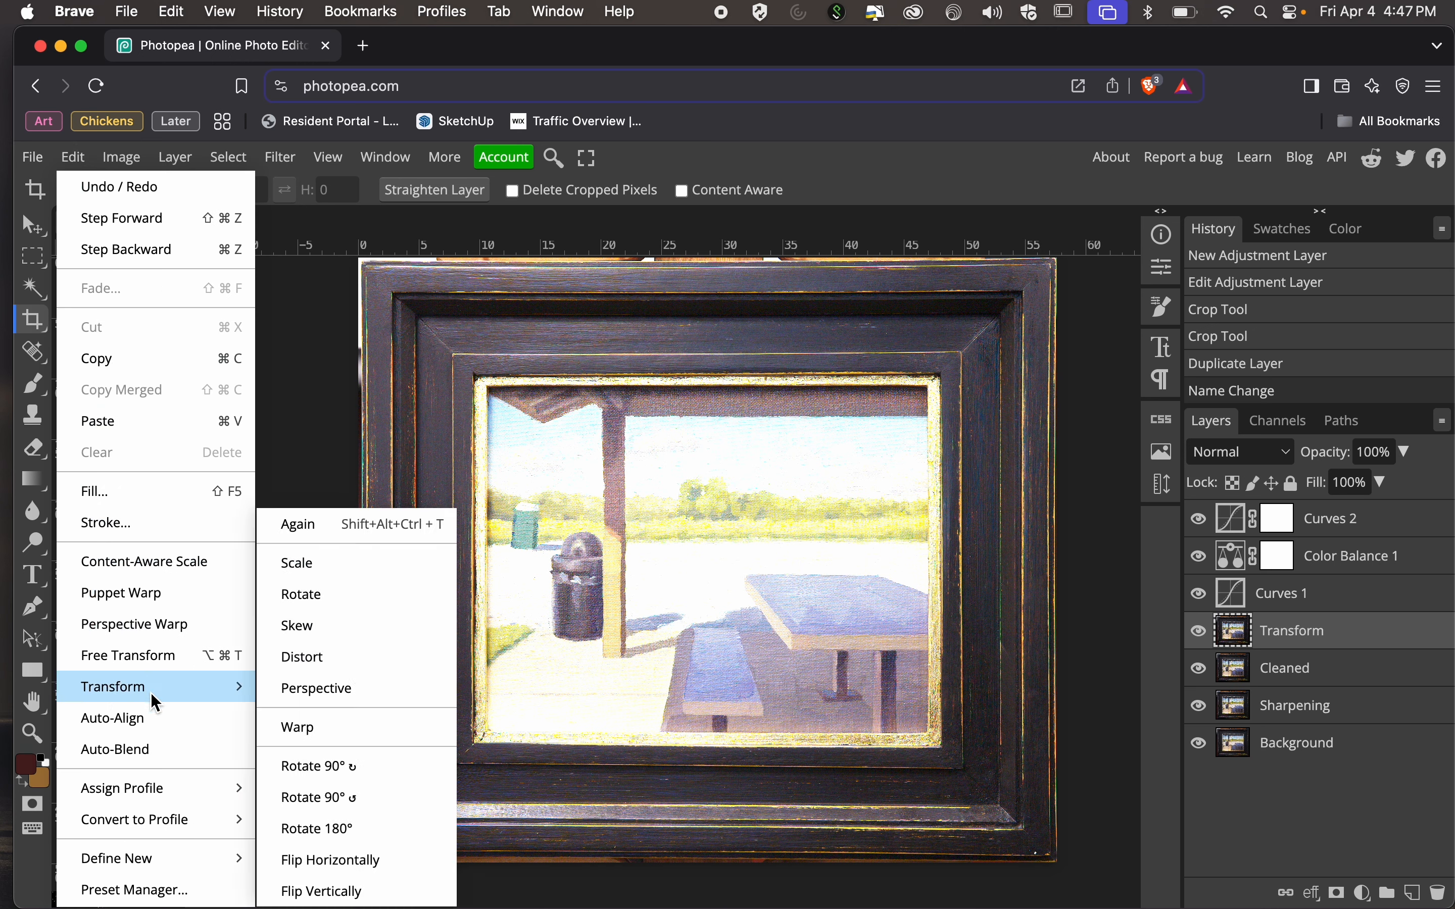
click(325, 656)
scroll(325, 876, down, 5)
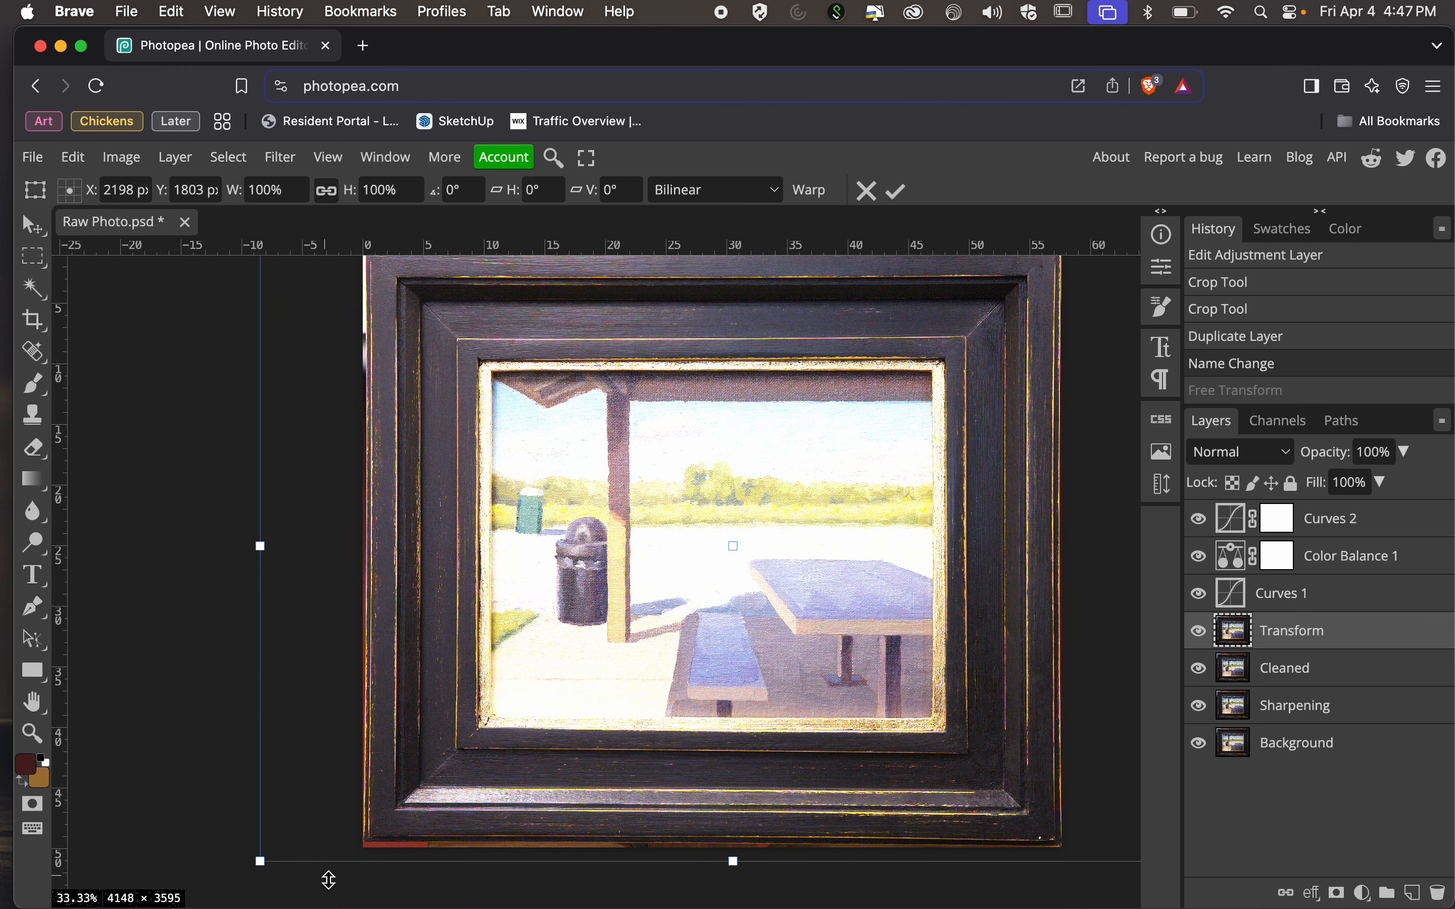
key(super+equal)
key(super+equal)
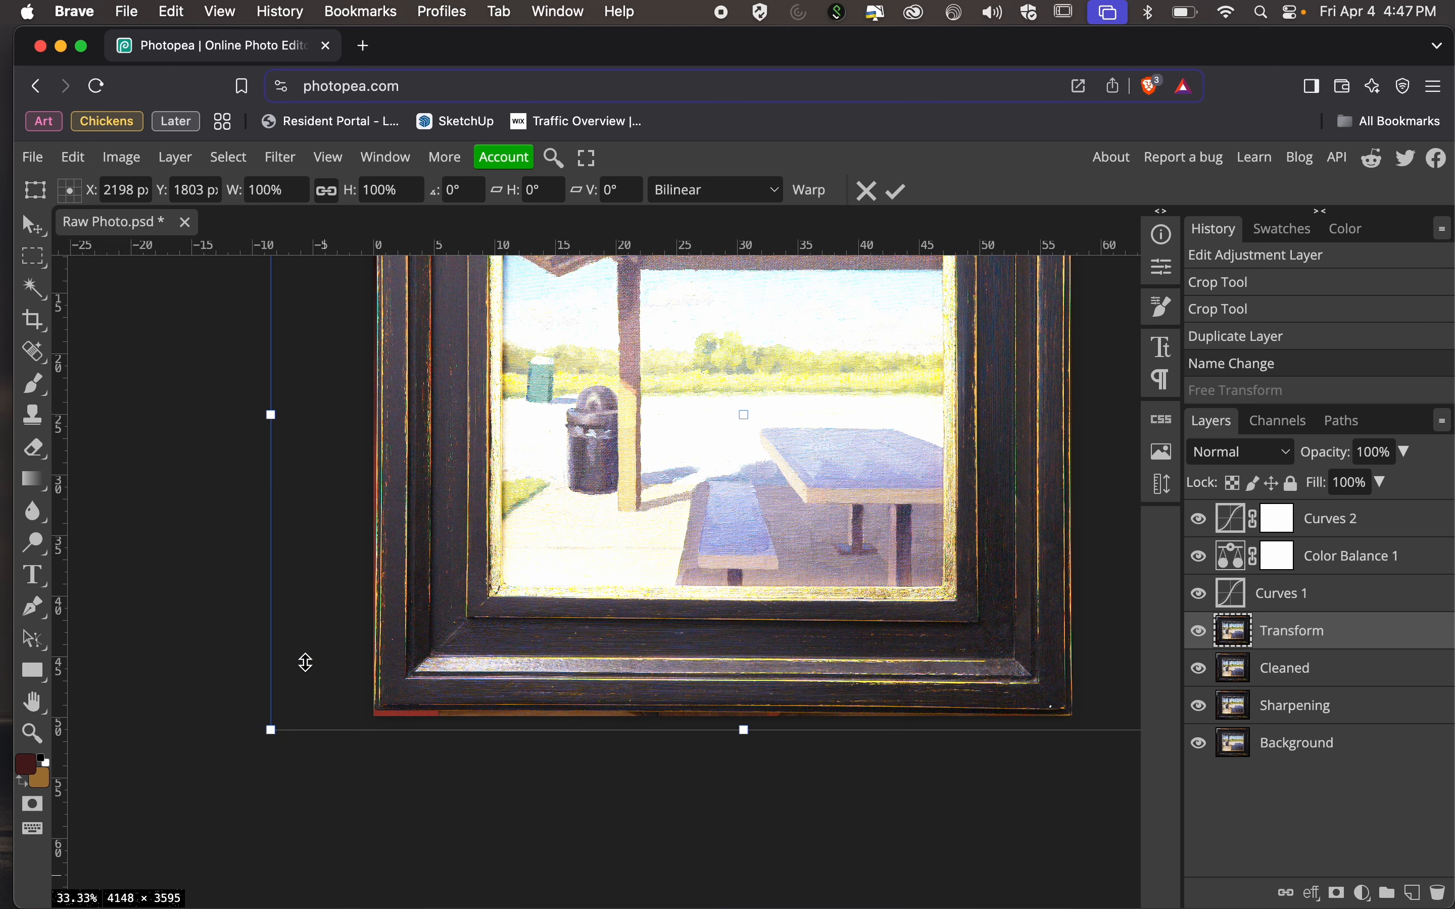
key(super+equal)
key(super+equal)
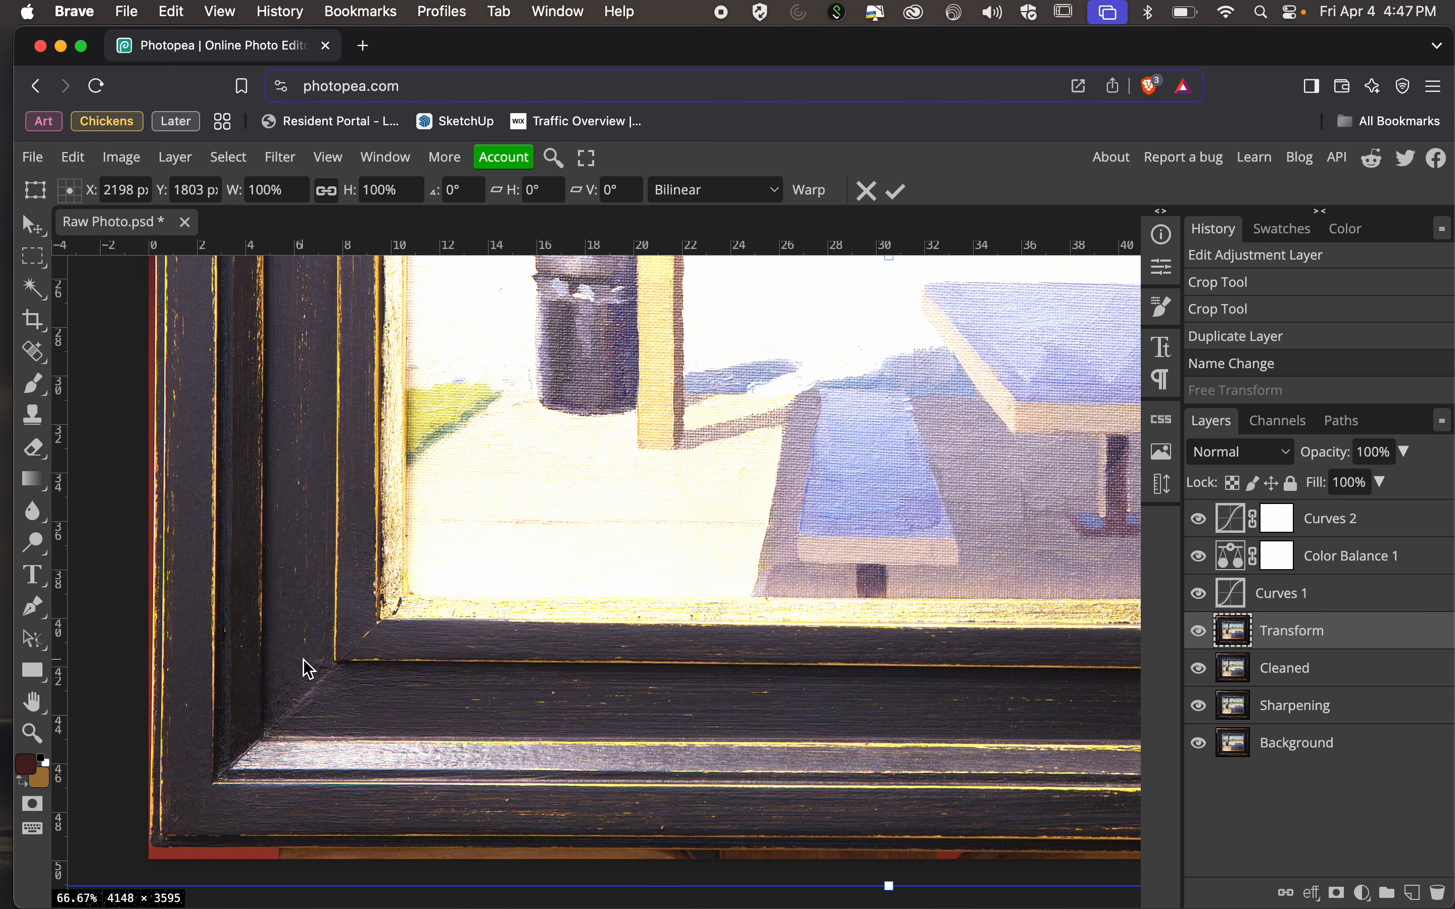
scroll(334, 653, down, 3)
scroll(334, 653, left, 10)
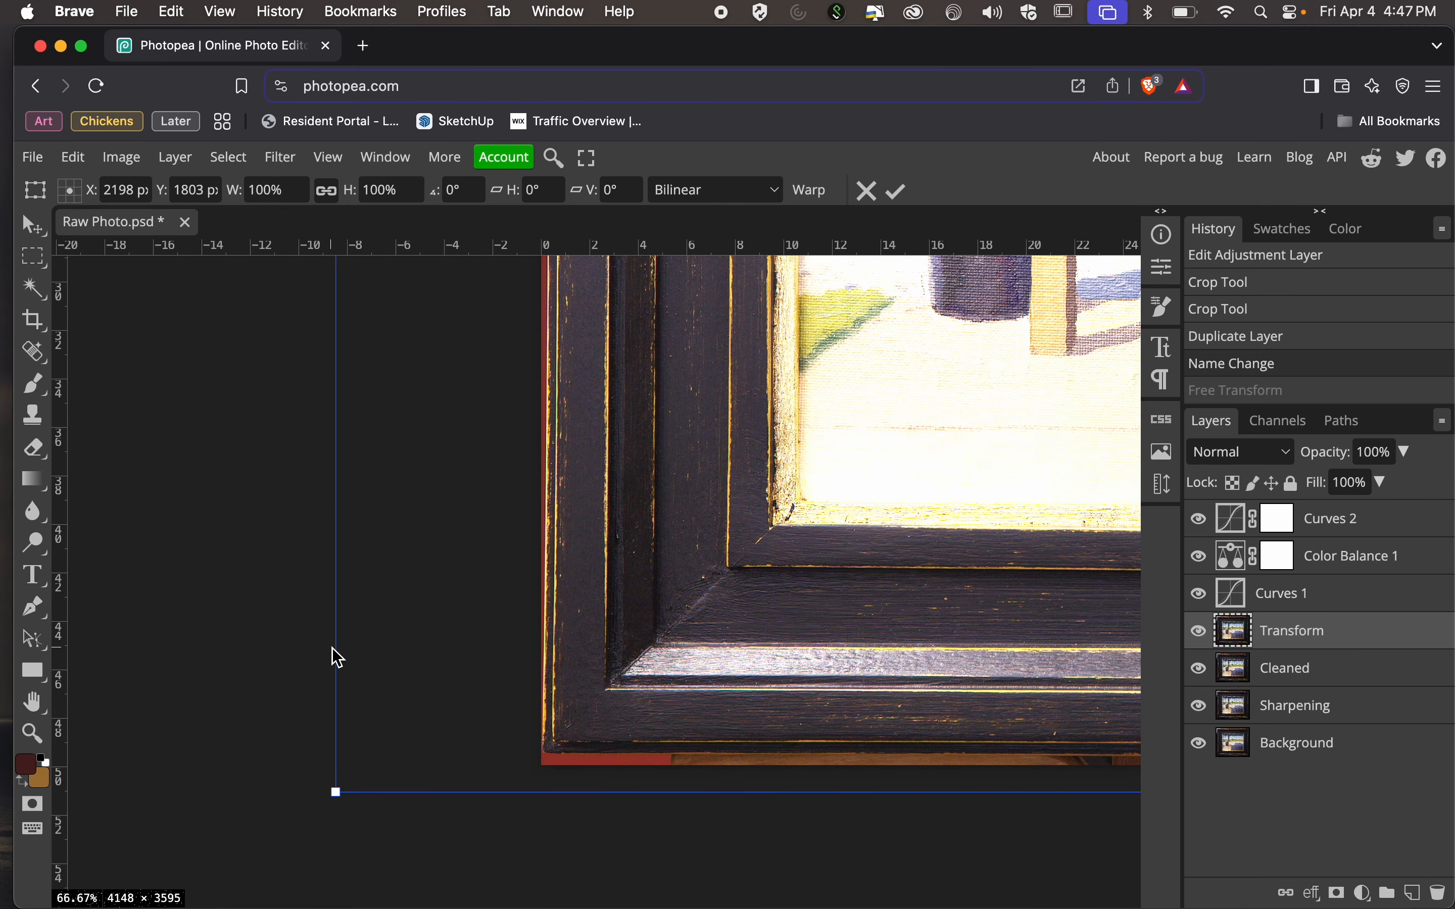
drag(337, 802, 436, 788)
key(super+z)
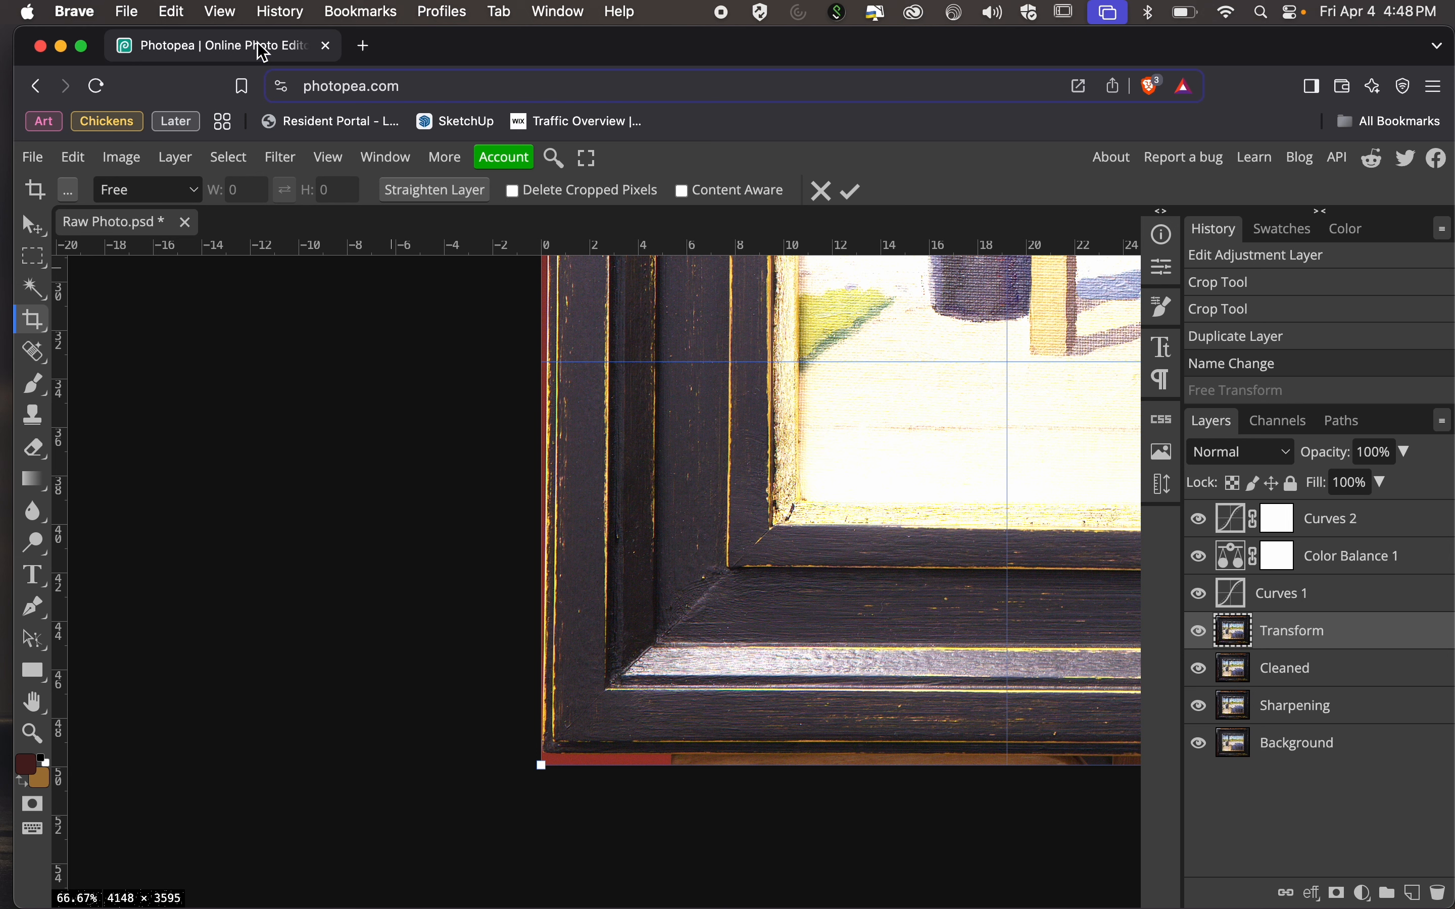
Distort the Transform layer by pulling its lower-left and upper-left corners slightly outward so the frame's left side meets the canvas edges.
click(80, 156)
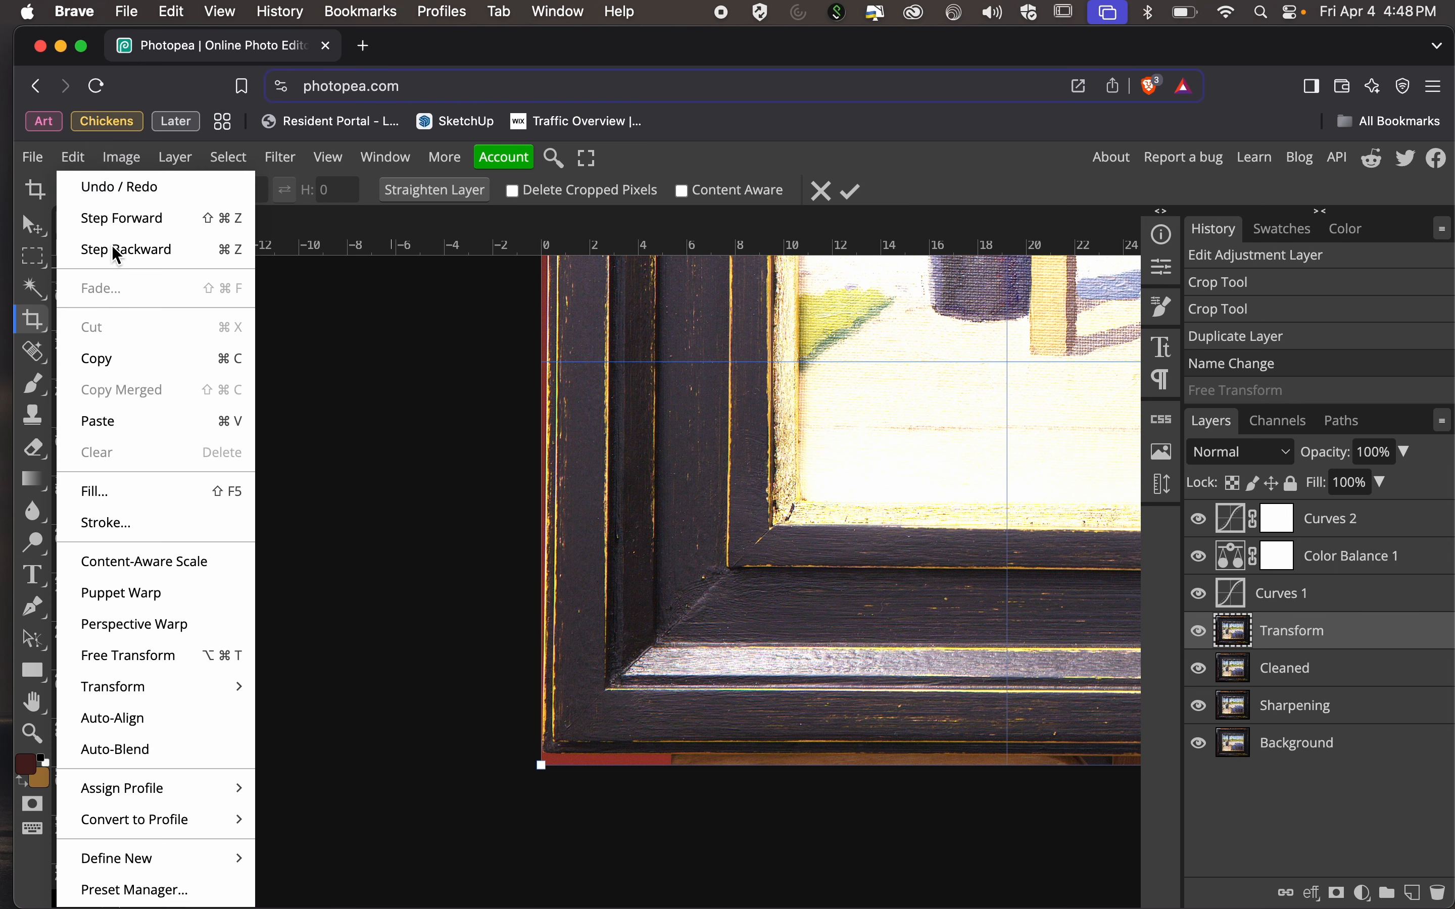
mouse_move(120, 153)
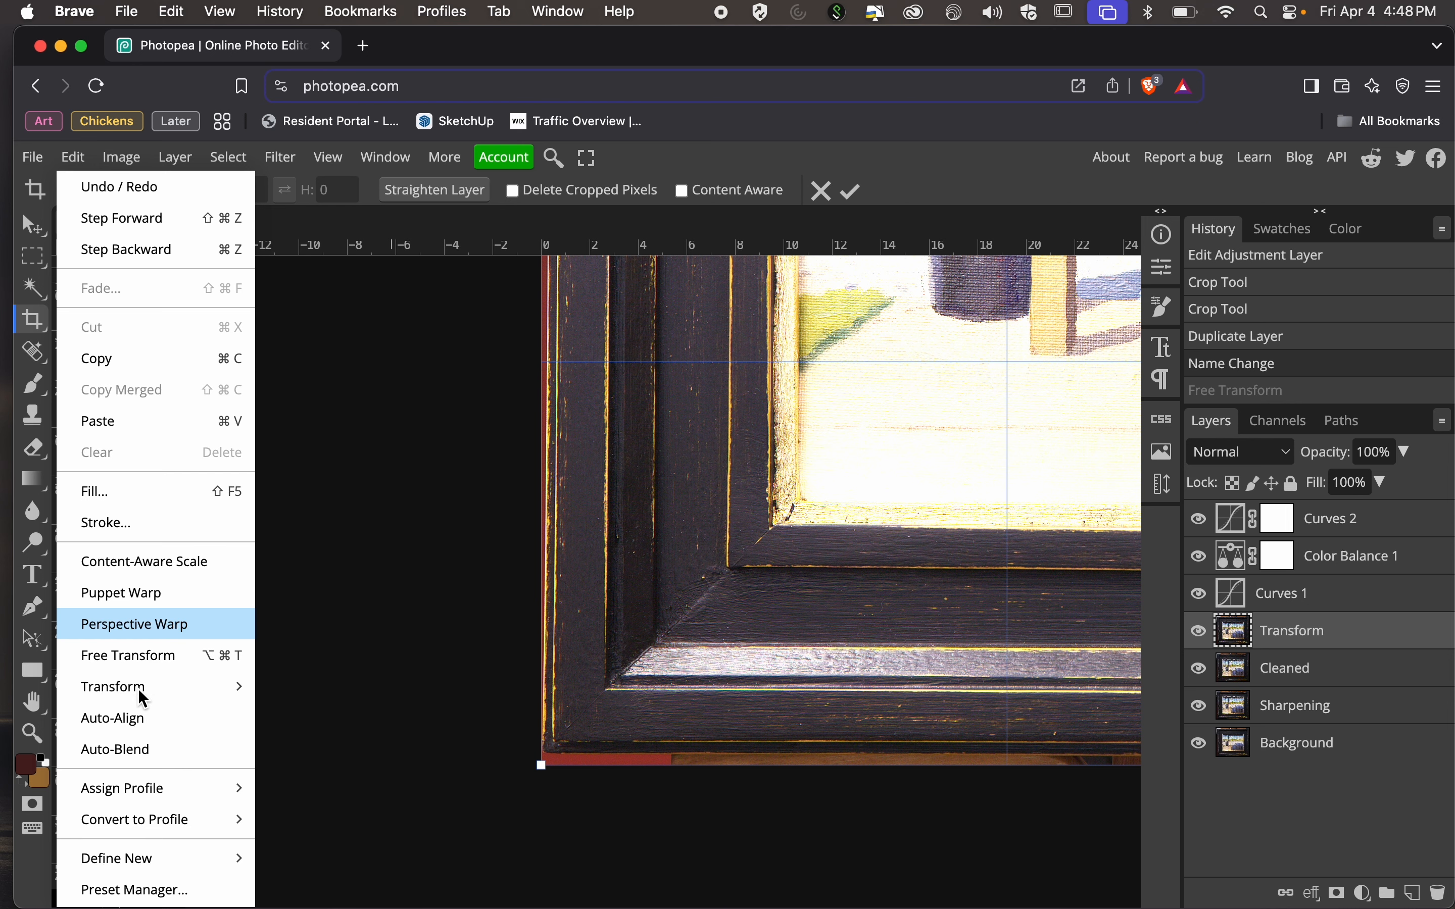
mouse_move(151, 691)
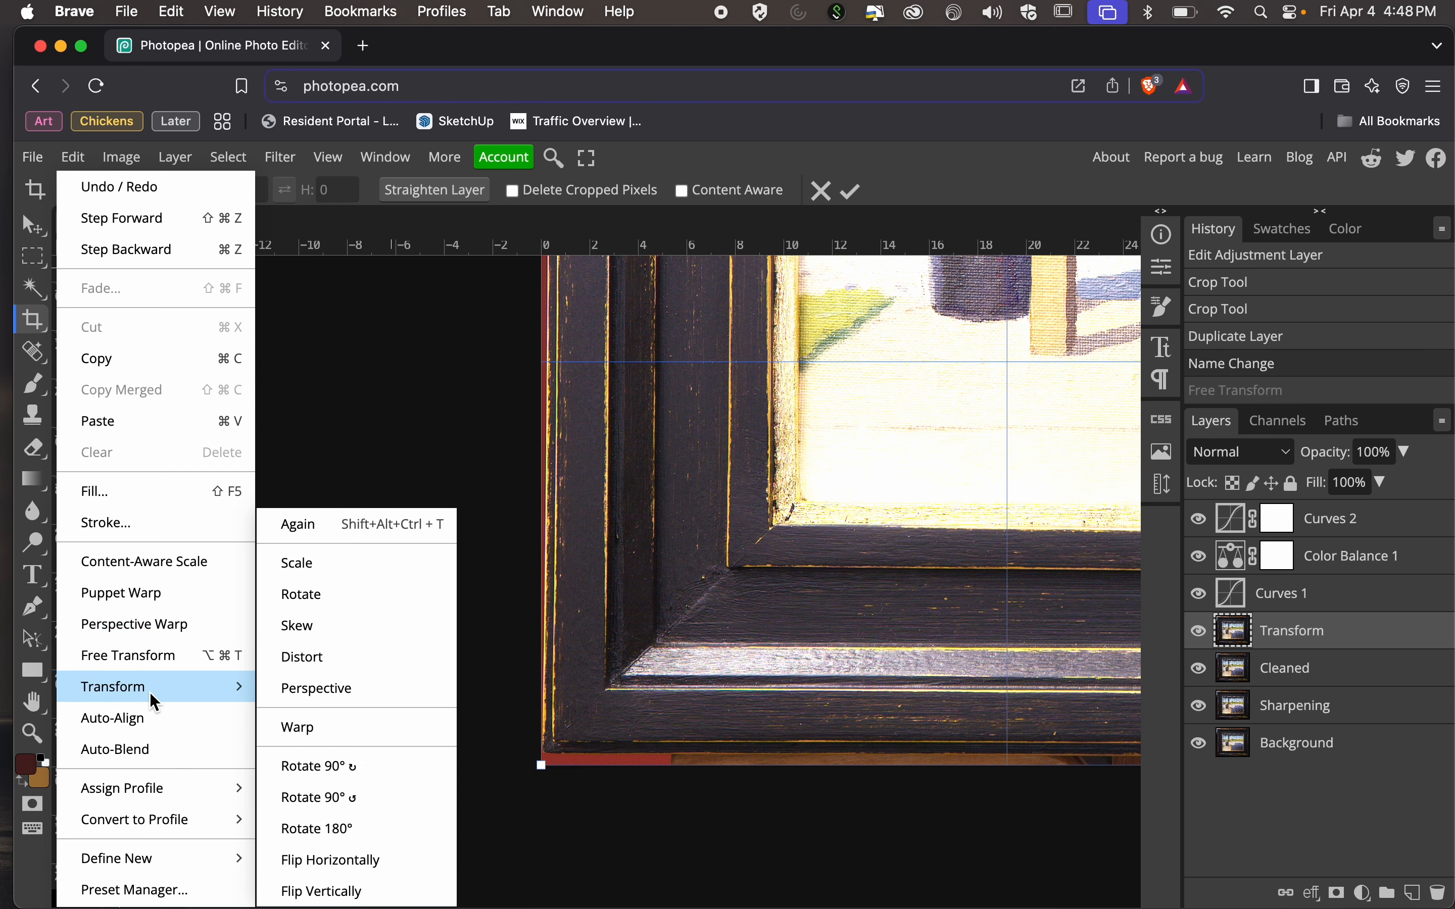
click(325, 660)
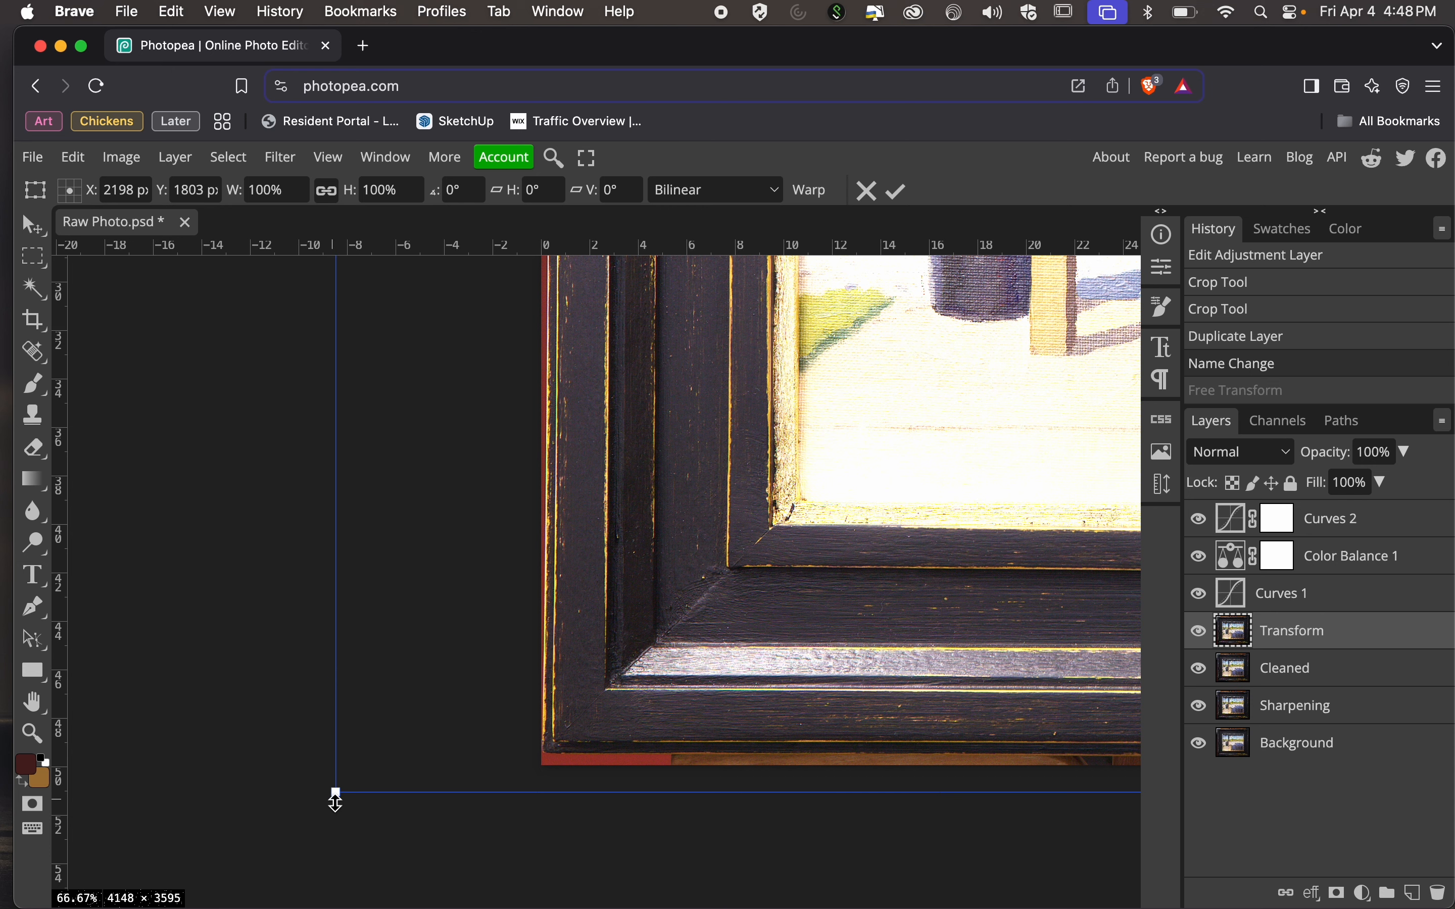
mouse_move(331, 795)
mouse_down()
mouse_move(360, 795)
mouse_move(332, 807)
mouse_up()
scroll(373, 588, up, 10)
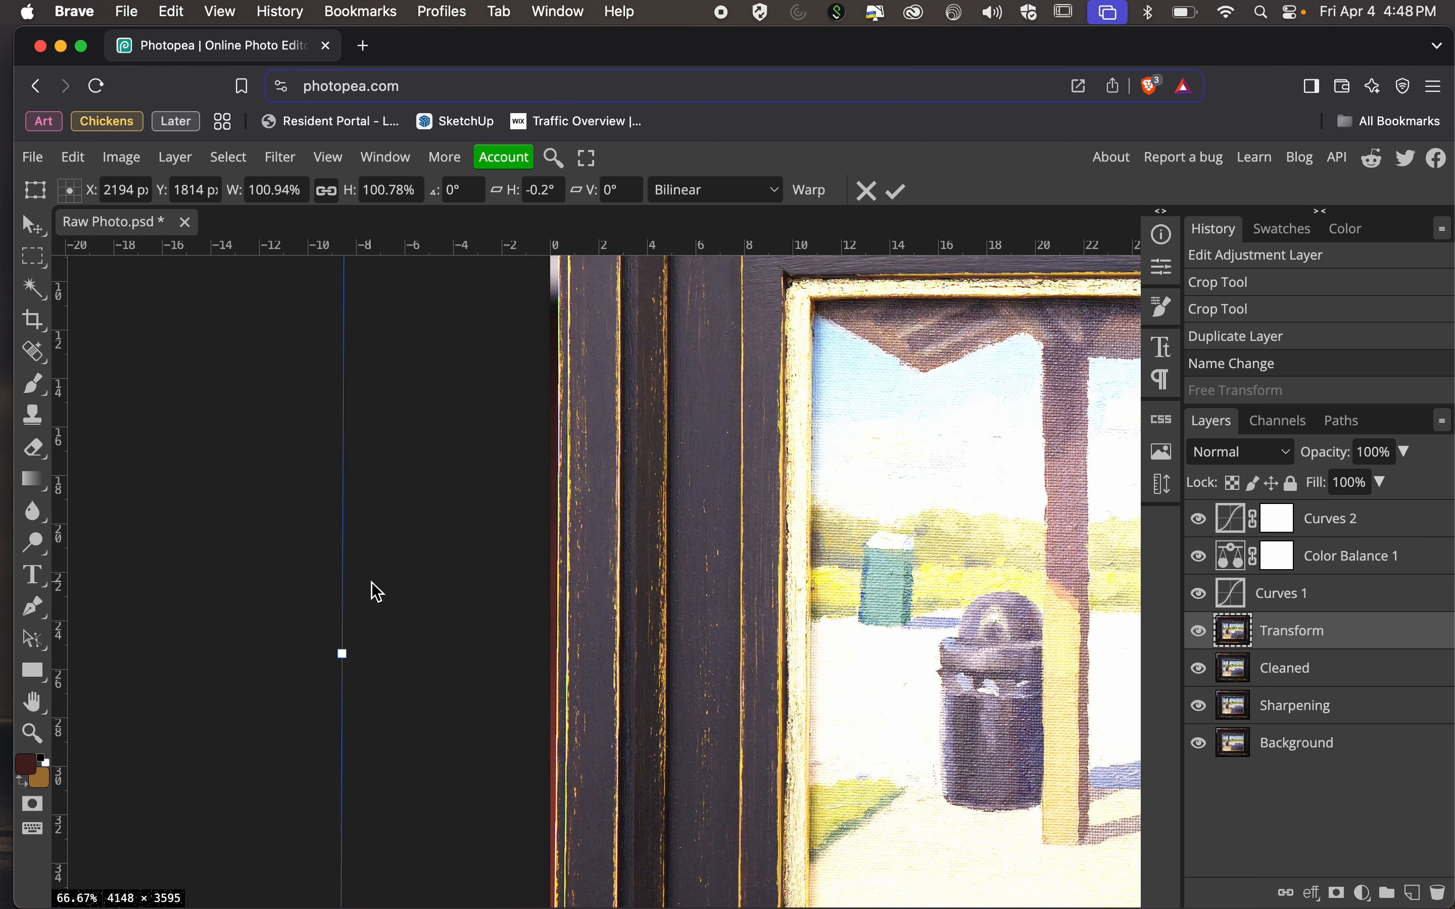
scroll(374, 588, up, 8)
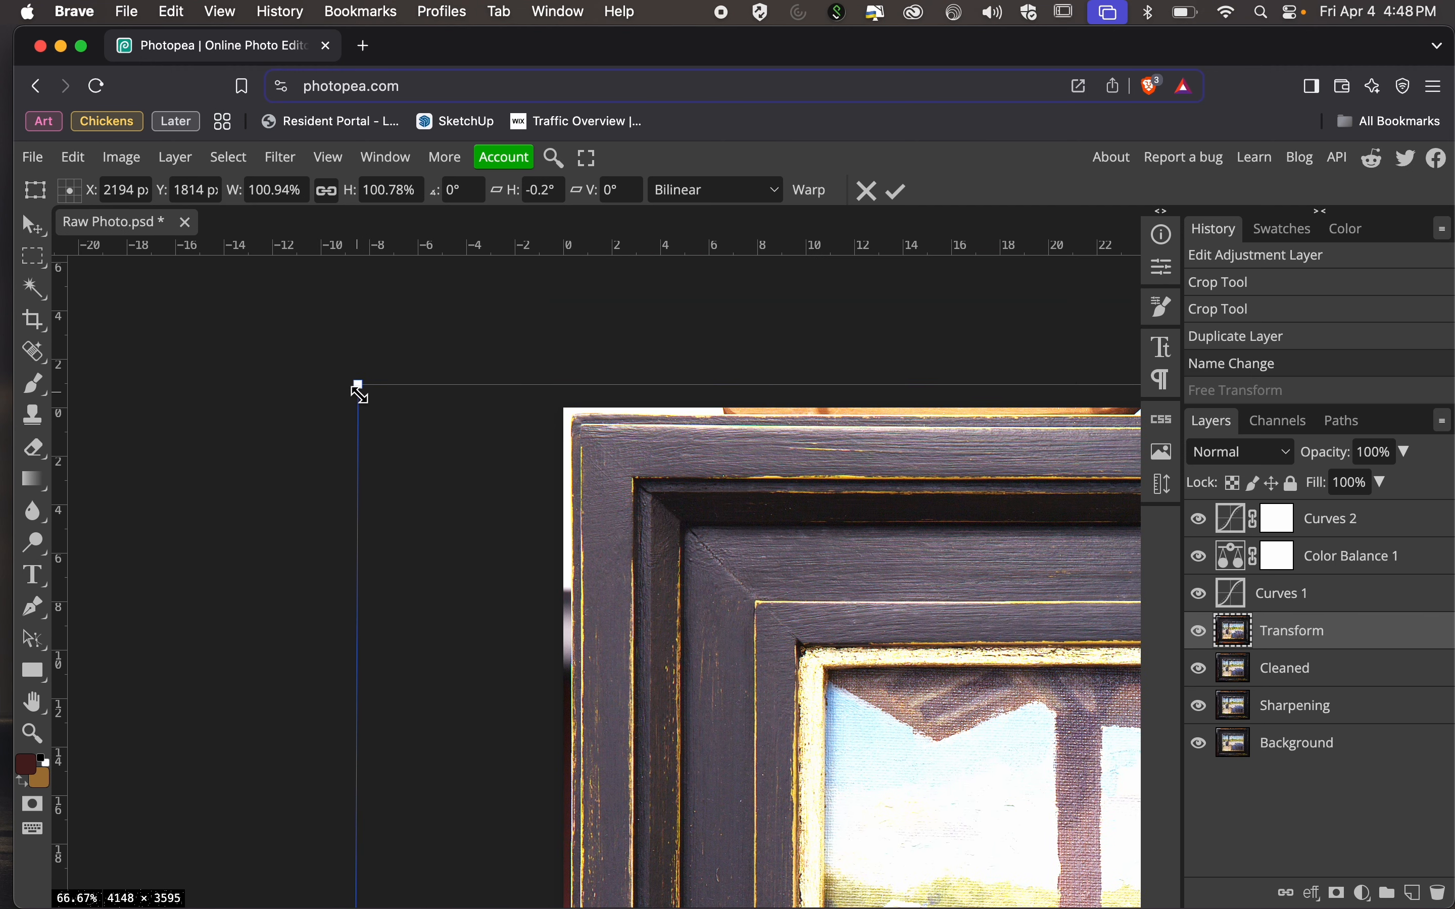
drag(357, 388, 349, 378)
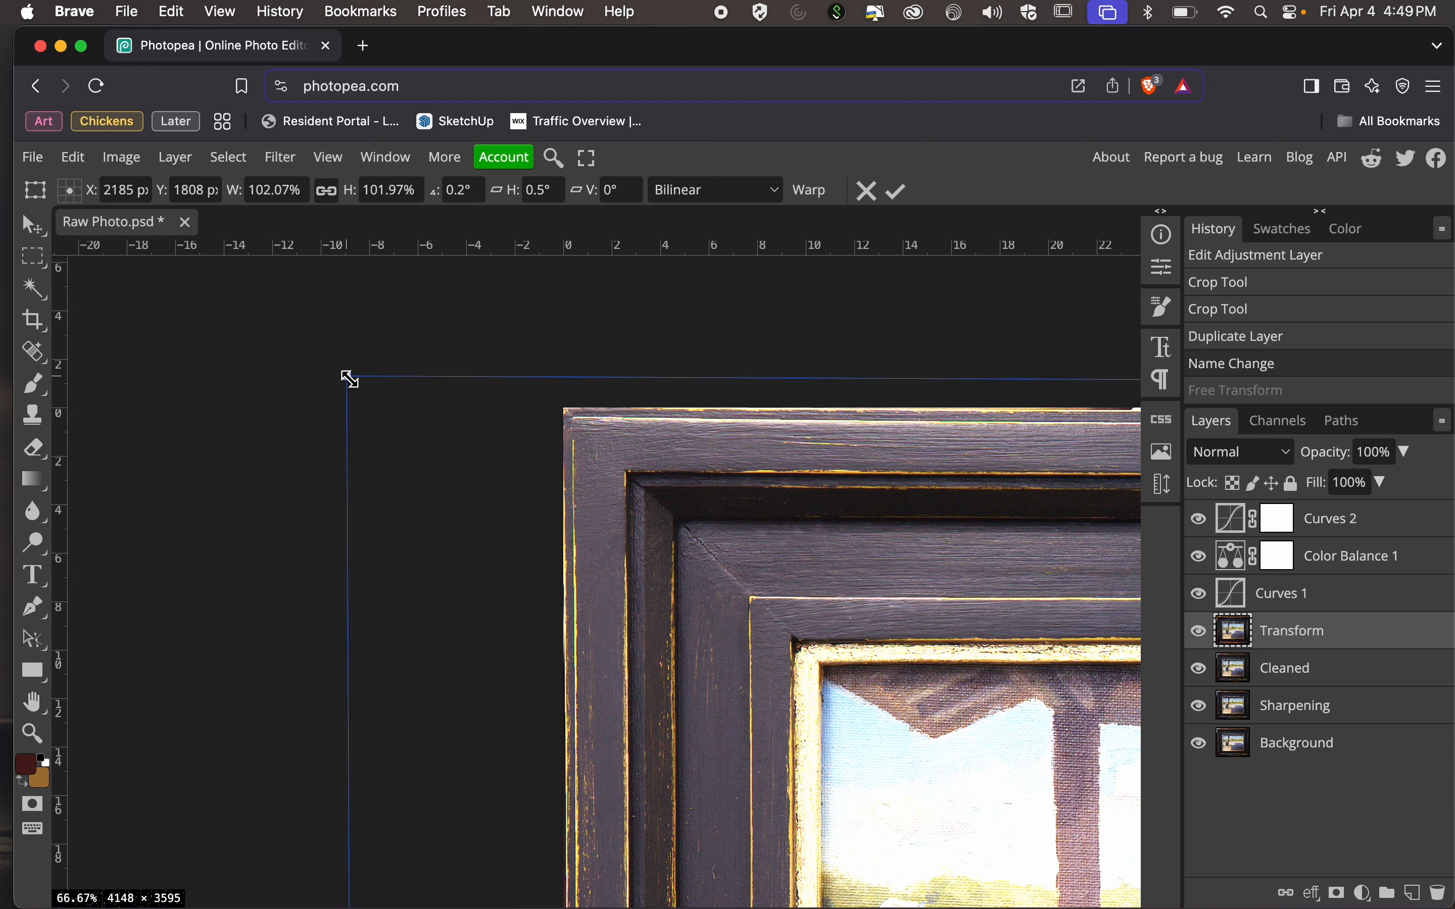
Check the remaining frame edges and corners against the canvas boundary and apply the distortion to the Transform layer.
scroll(350, 379, right, 15)
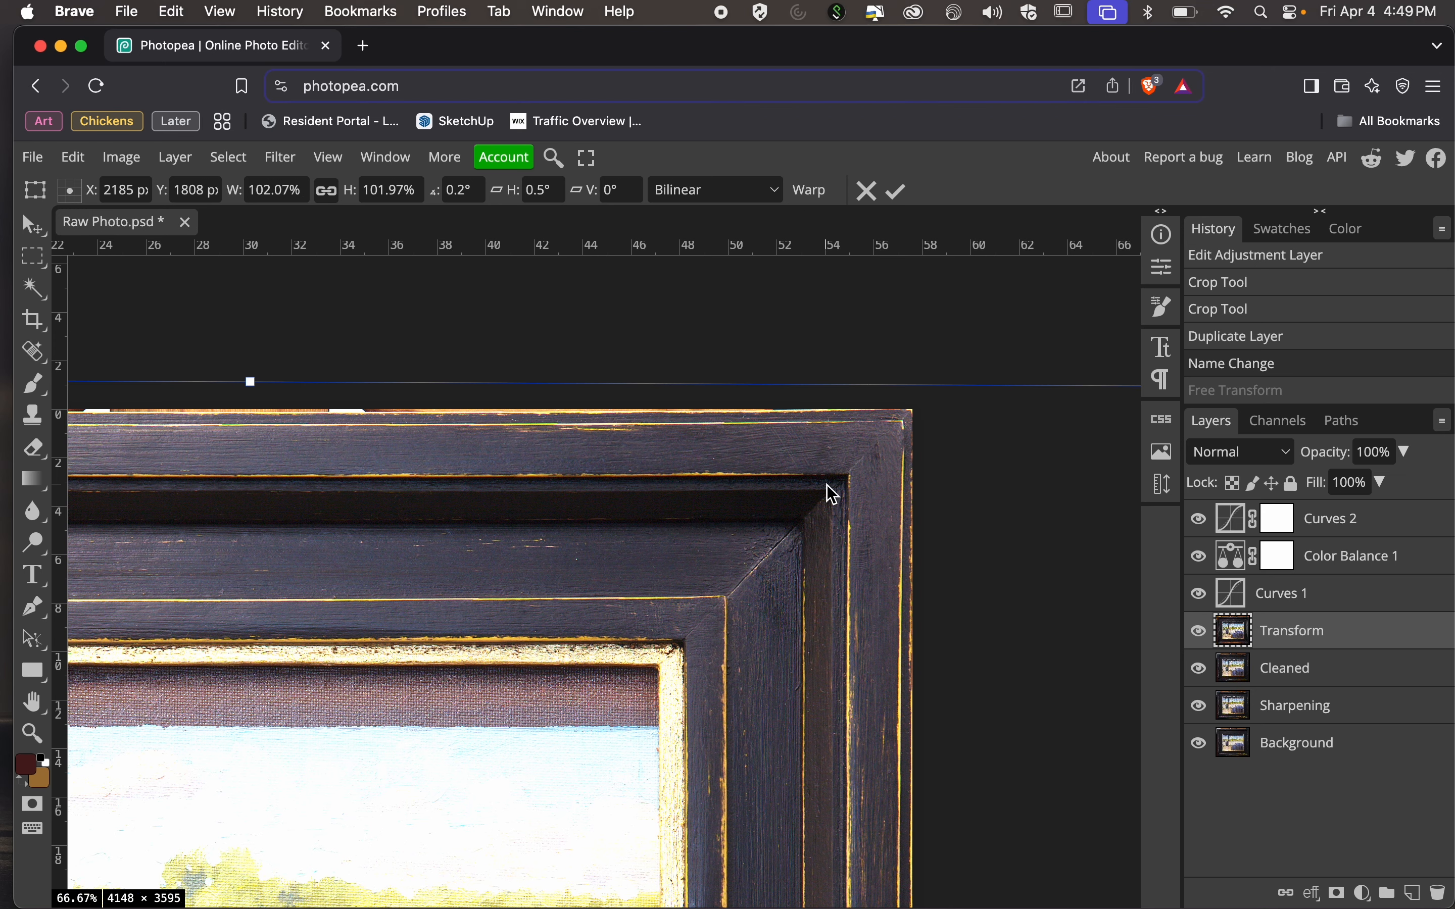
scroll(834, 495, down, 15)
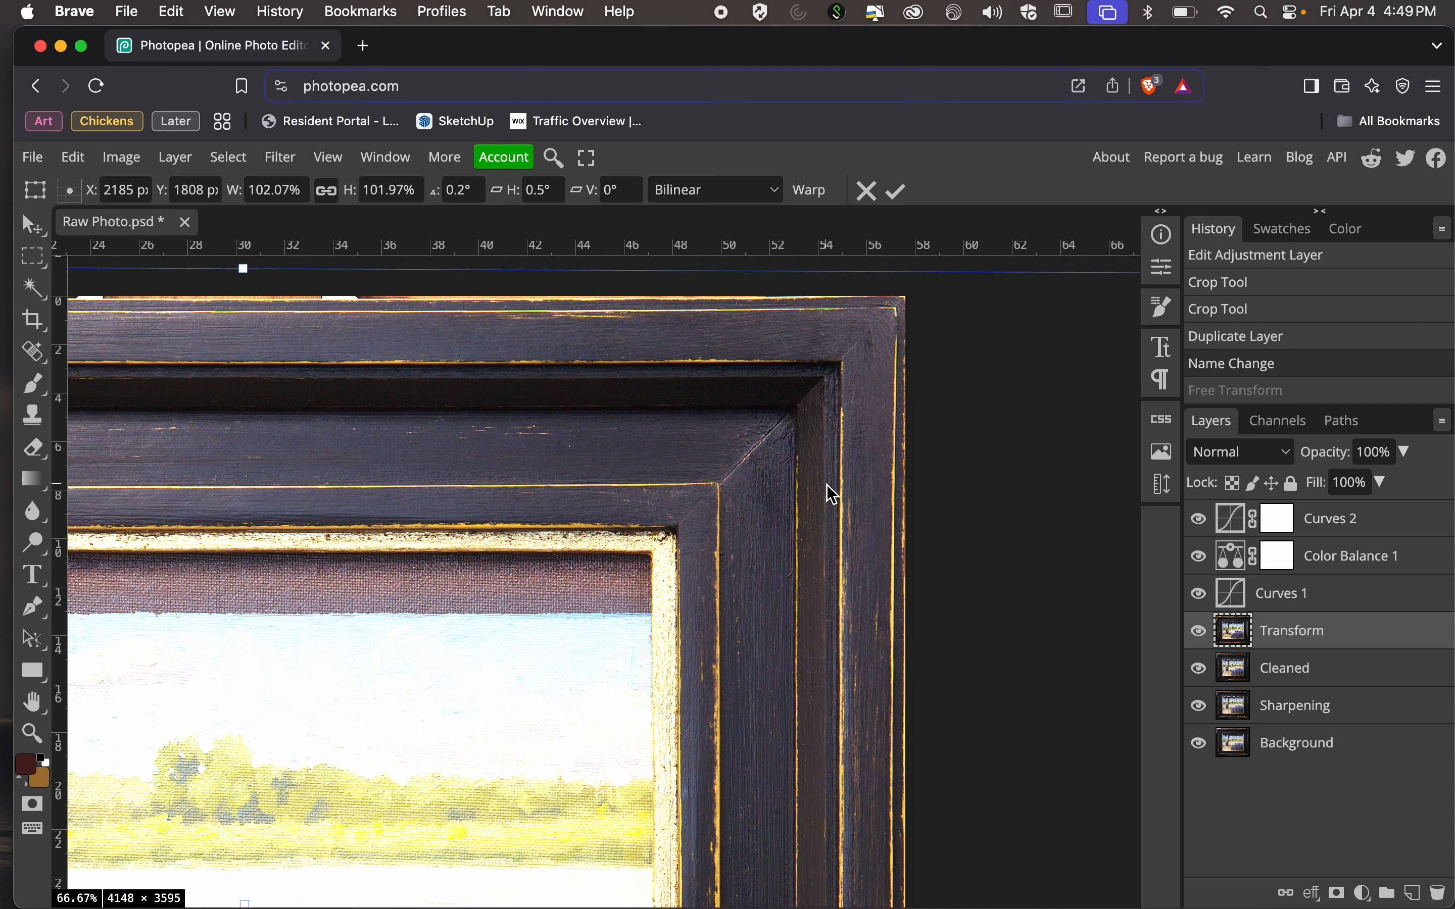
scroll(834, 495, down, 1)
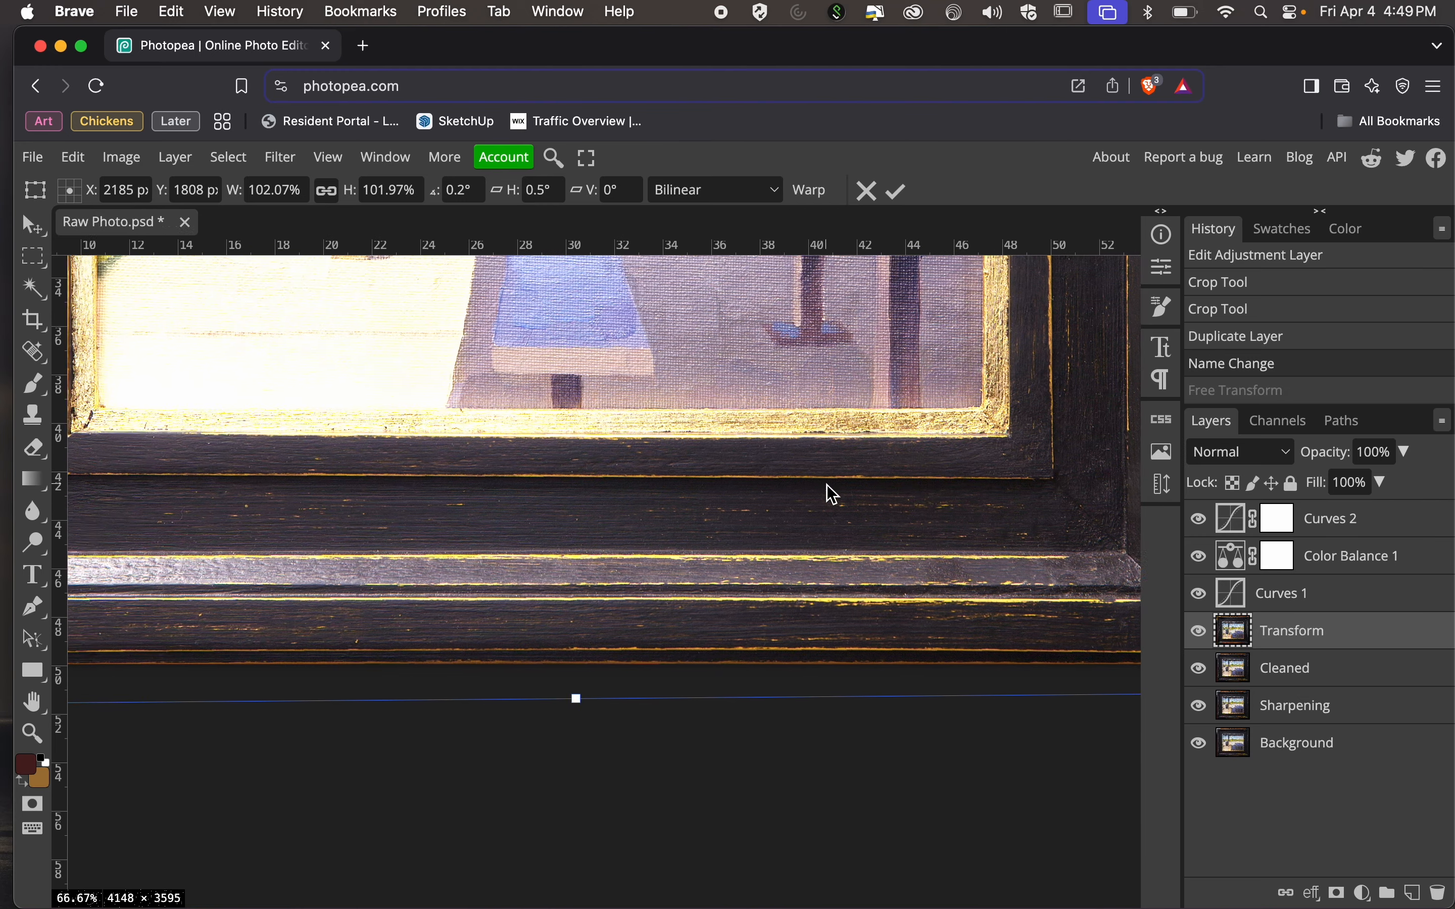
scroll(834, 495, left, 10)
scroll(834, 495, up, 5)
scroll(834, 495, up, 6)
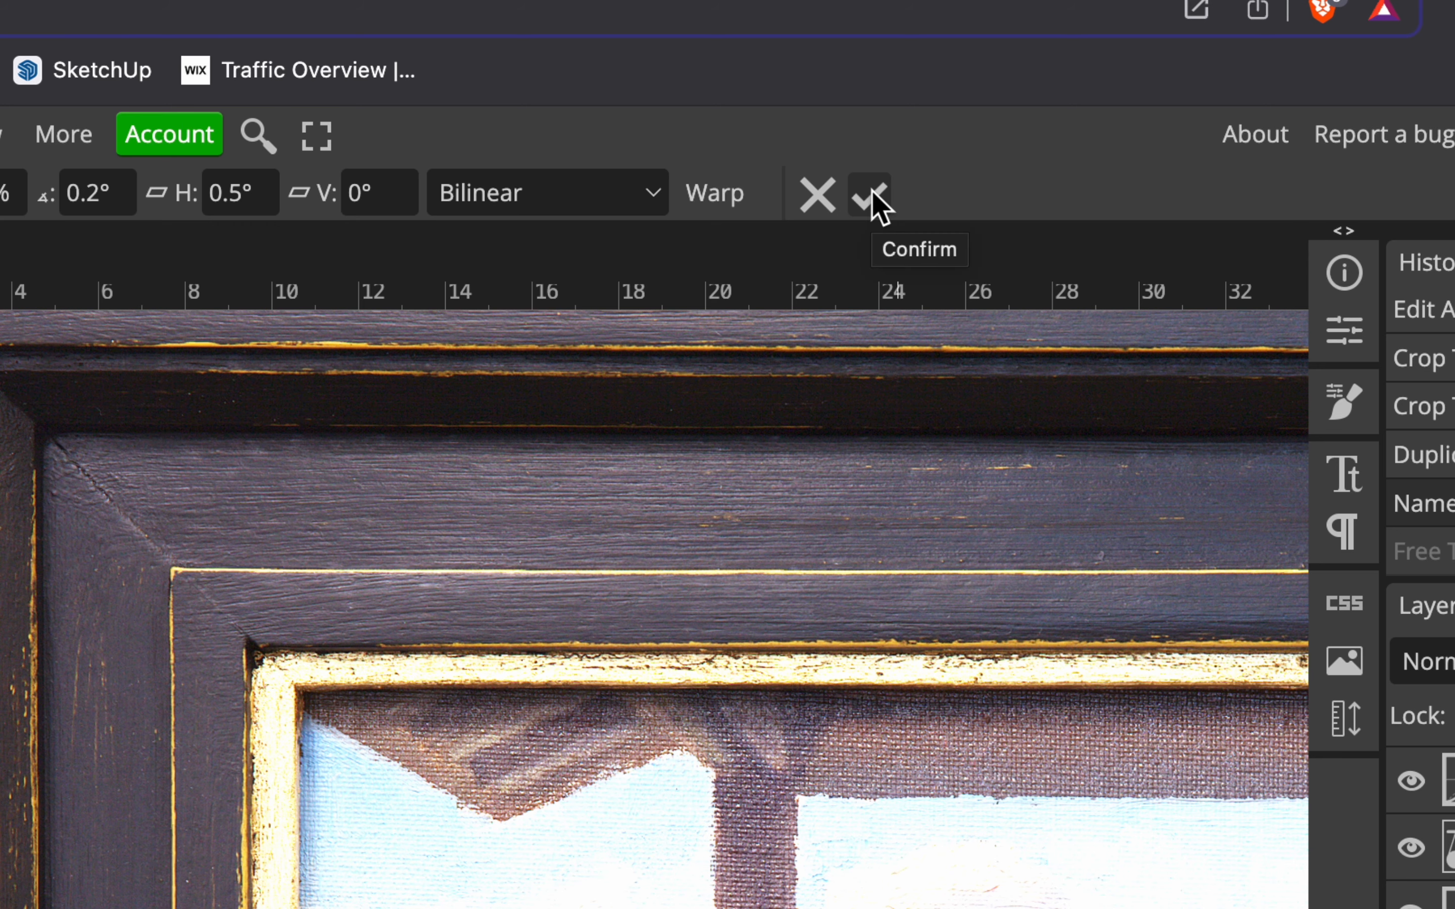
click(872, 196)
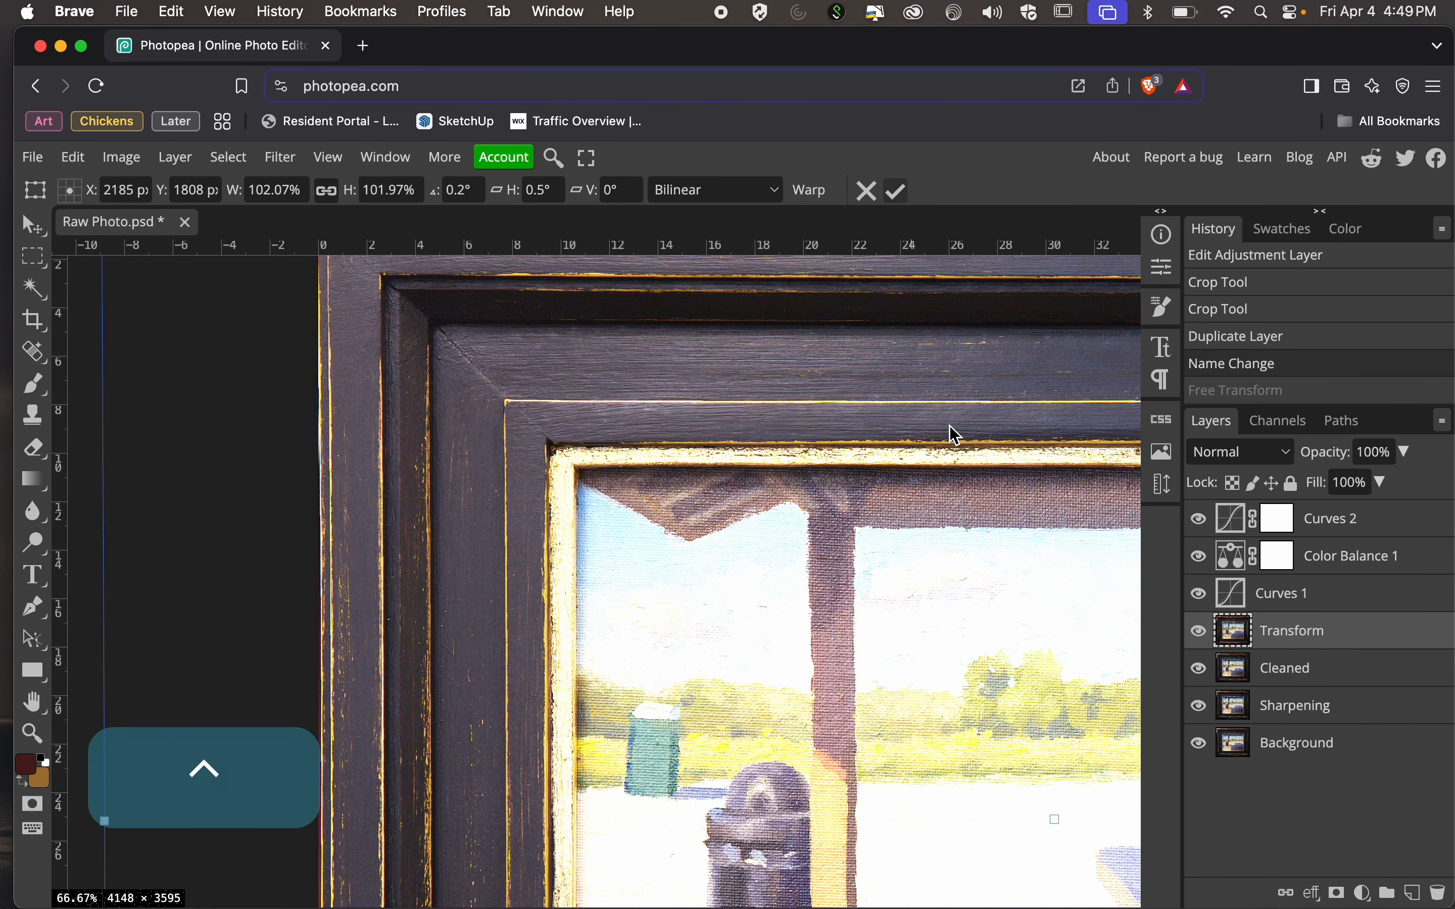
Hide the Curves 2 adjustment layer and bring the whole framed painting into view.
click(1199, 518)
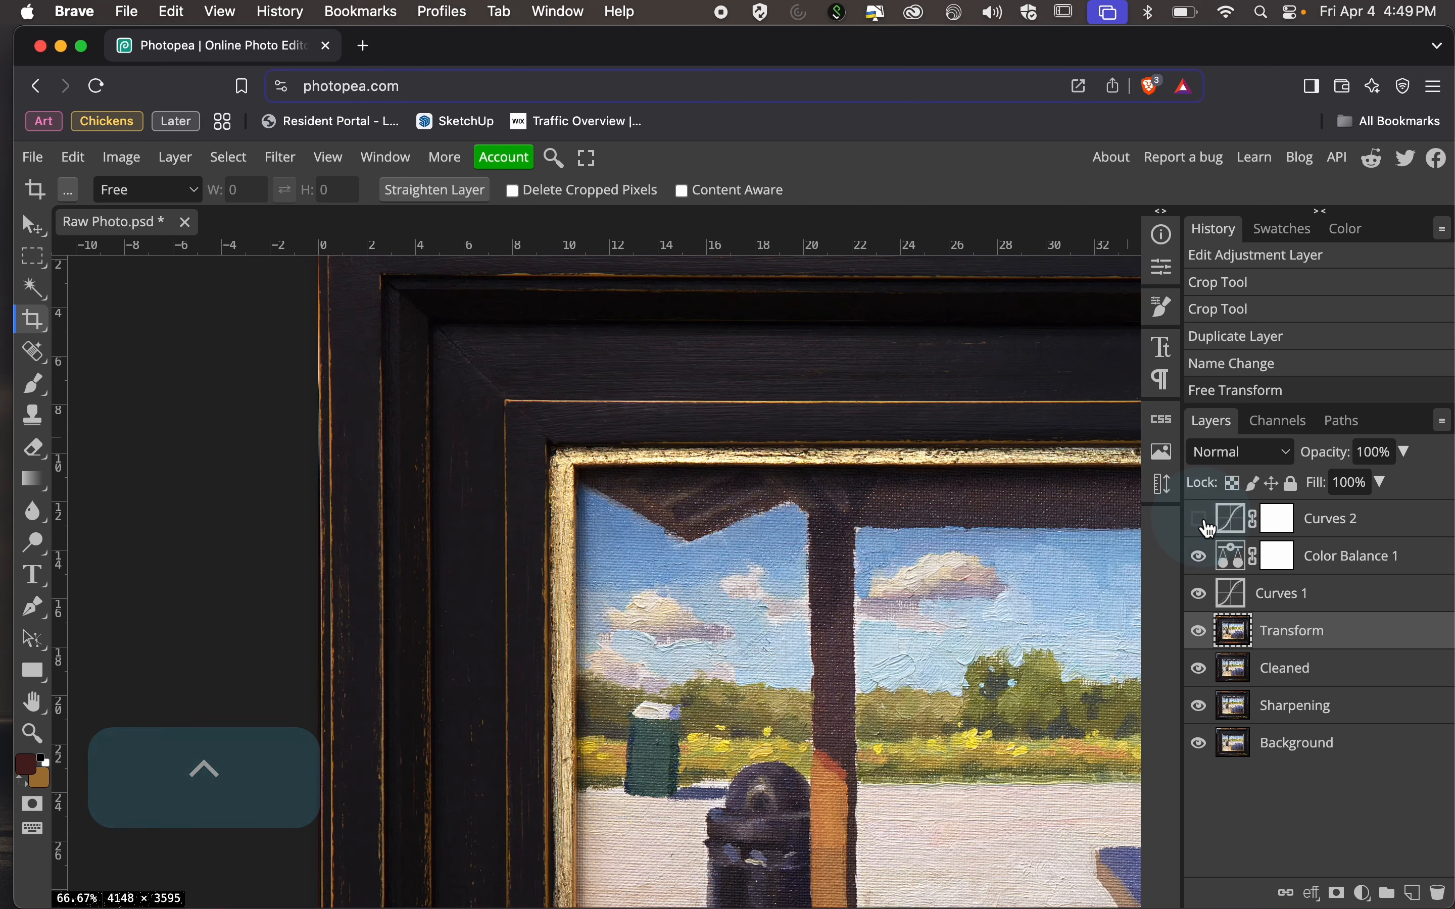
scroll(819, 558, right, 1)
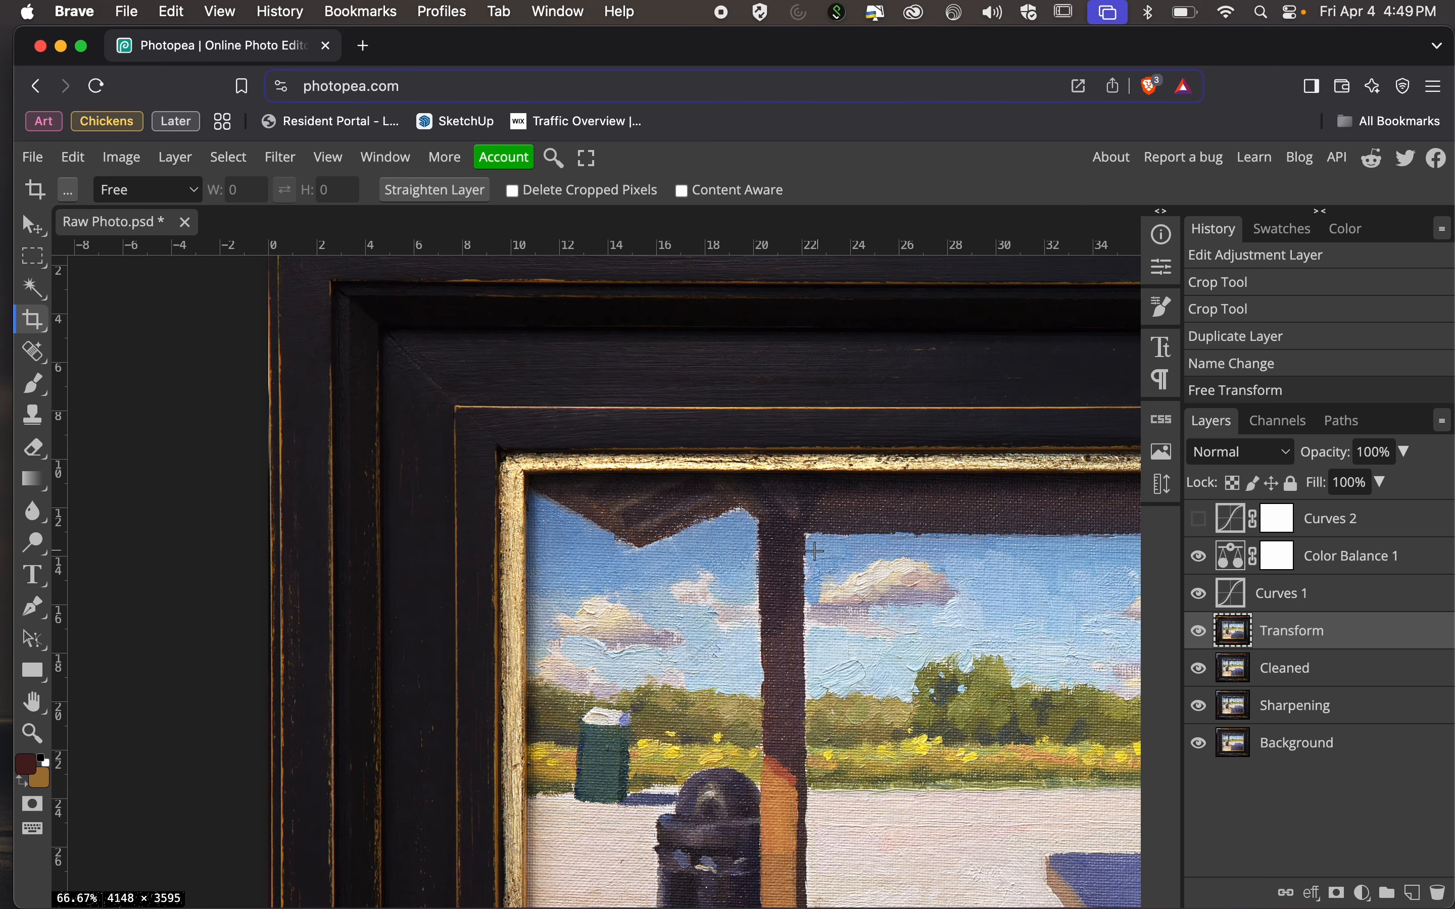
key(super+minus)
key(super+minus)
key(super+minus)
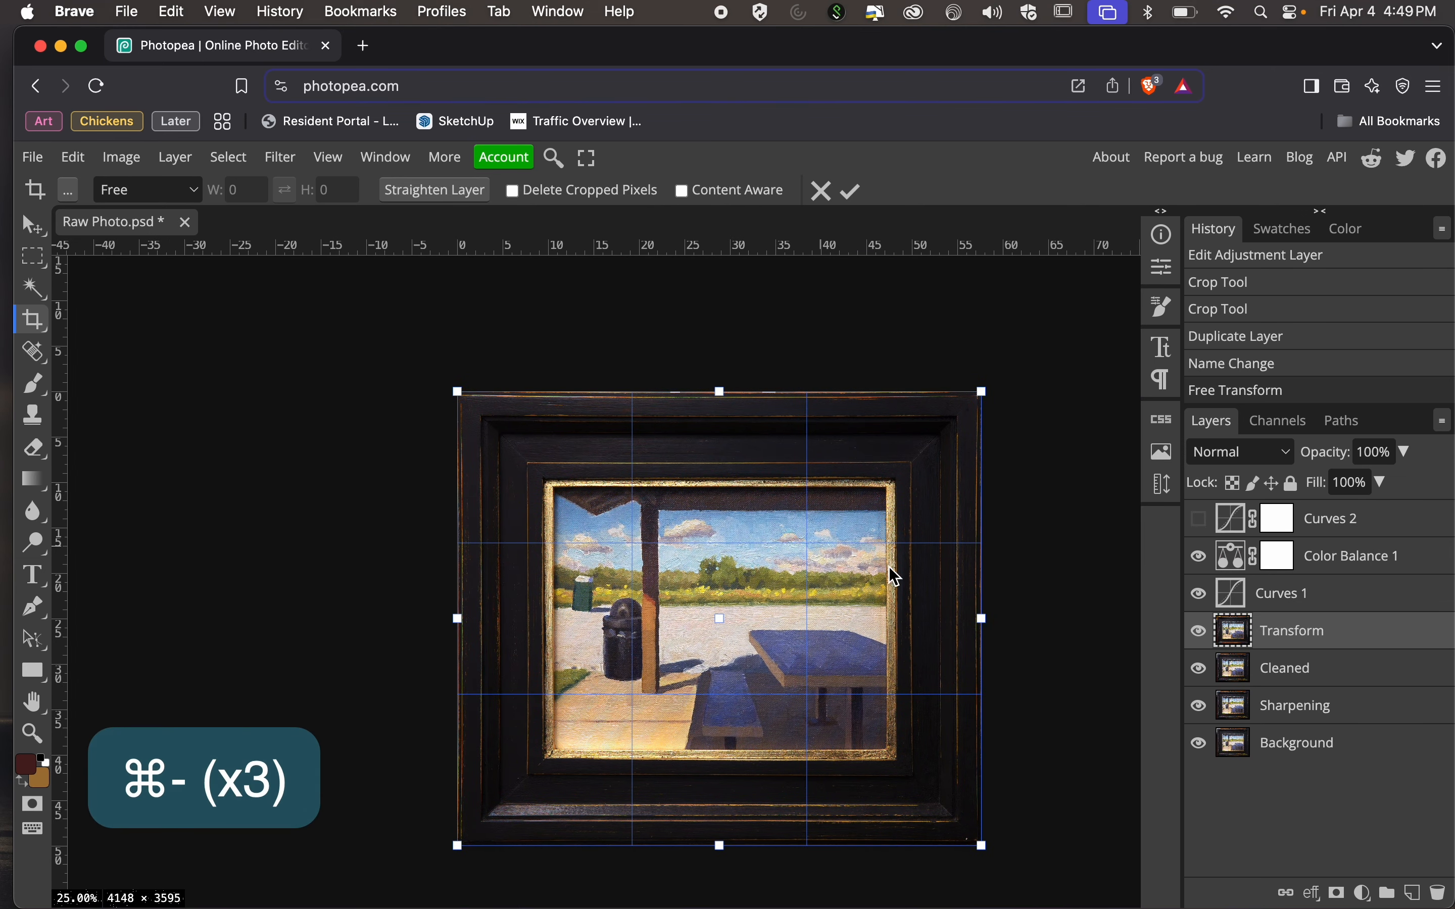
Duplicate the Transform layer and rename the copy Bad.
click(39, 220)
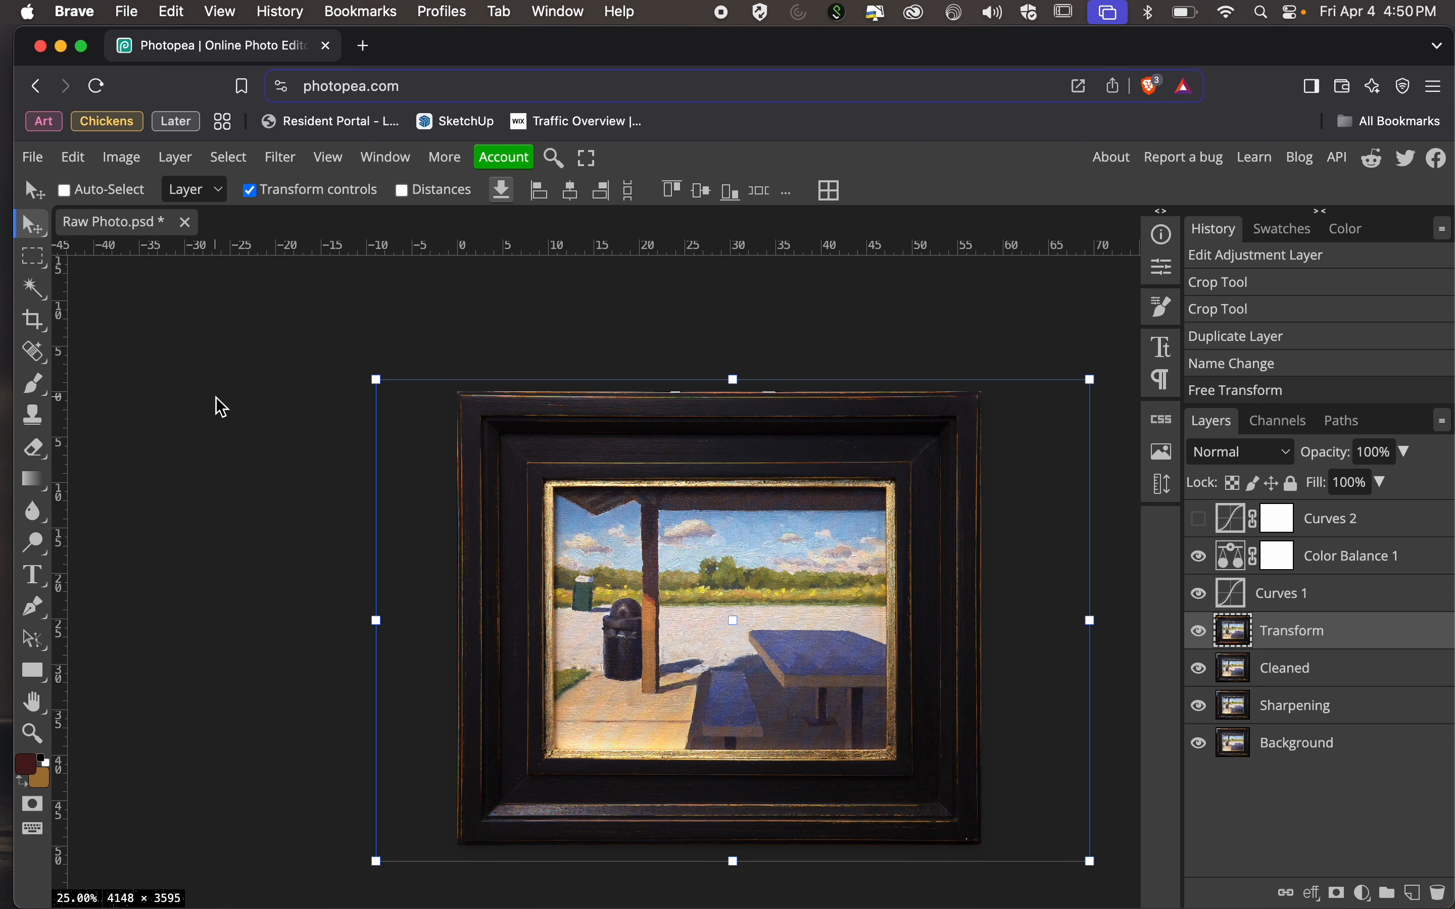
drag(1424, 638, 1415, 893)
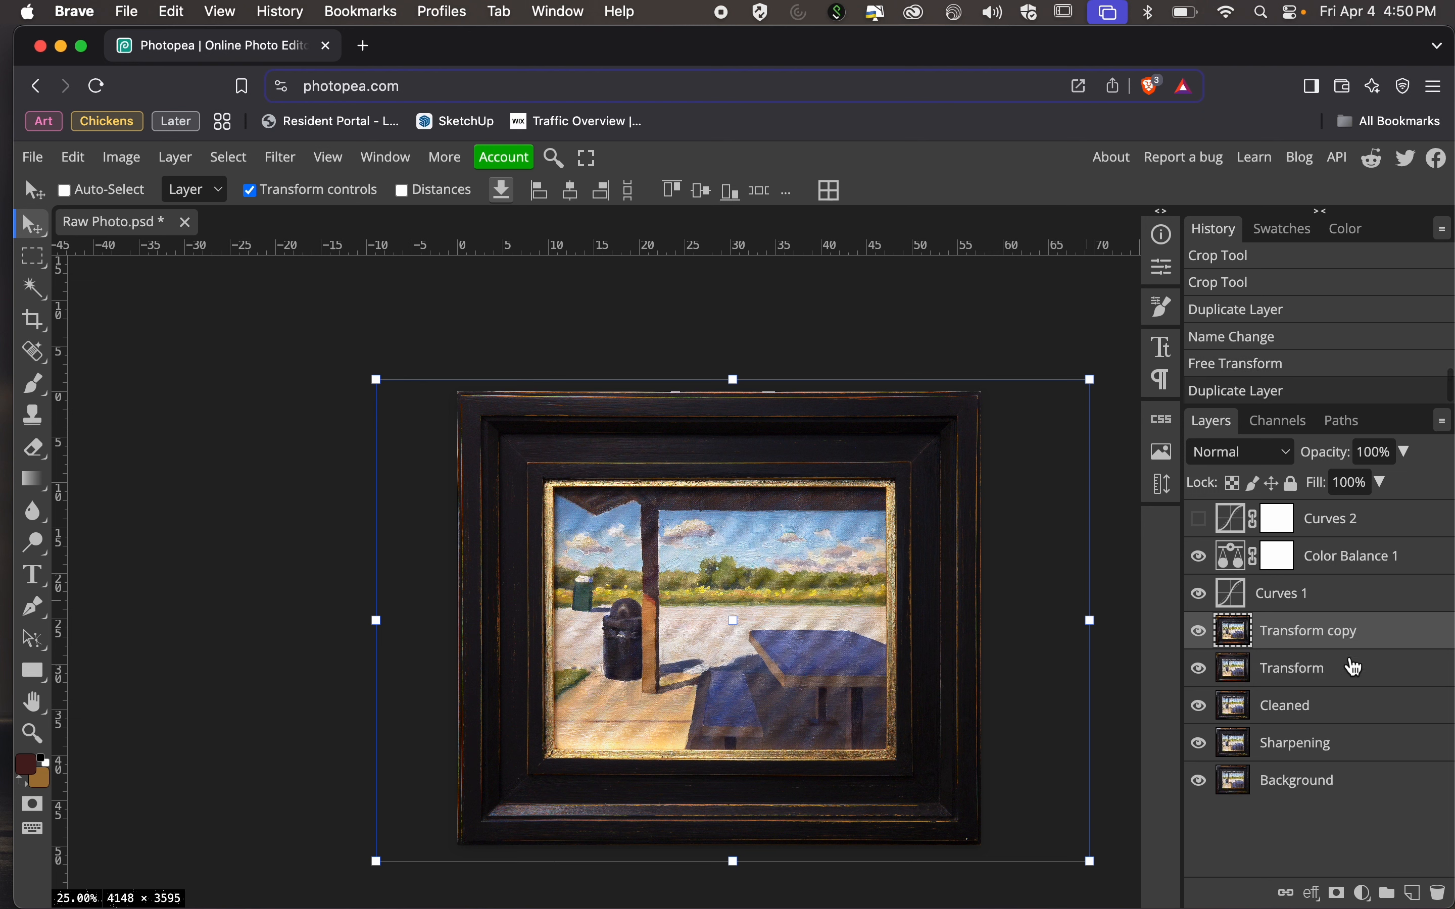
double_click(1323, 633)
text(Bad)
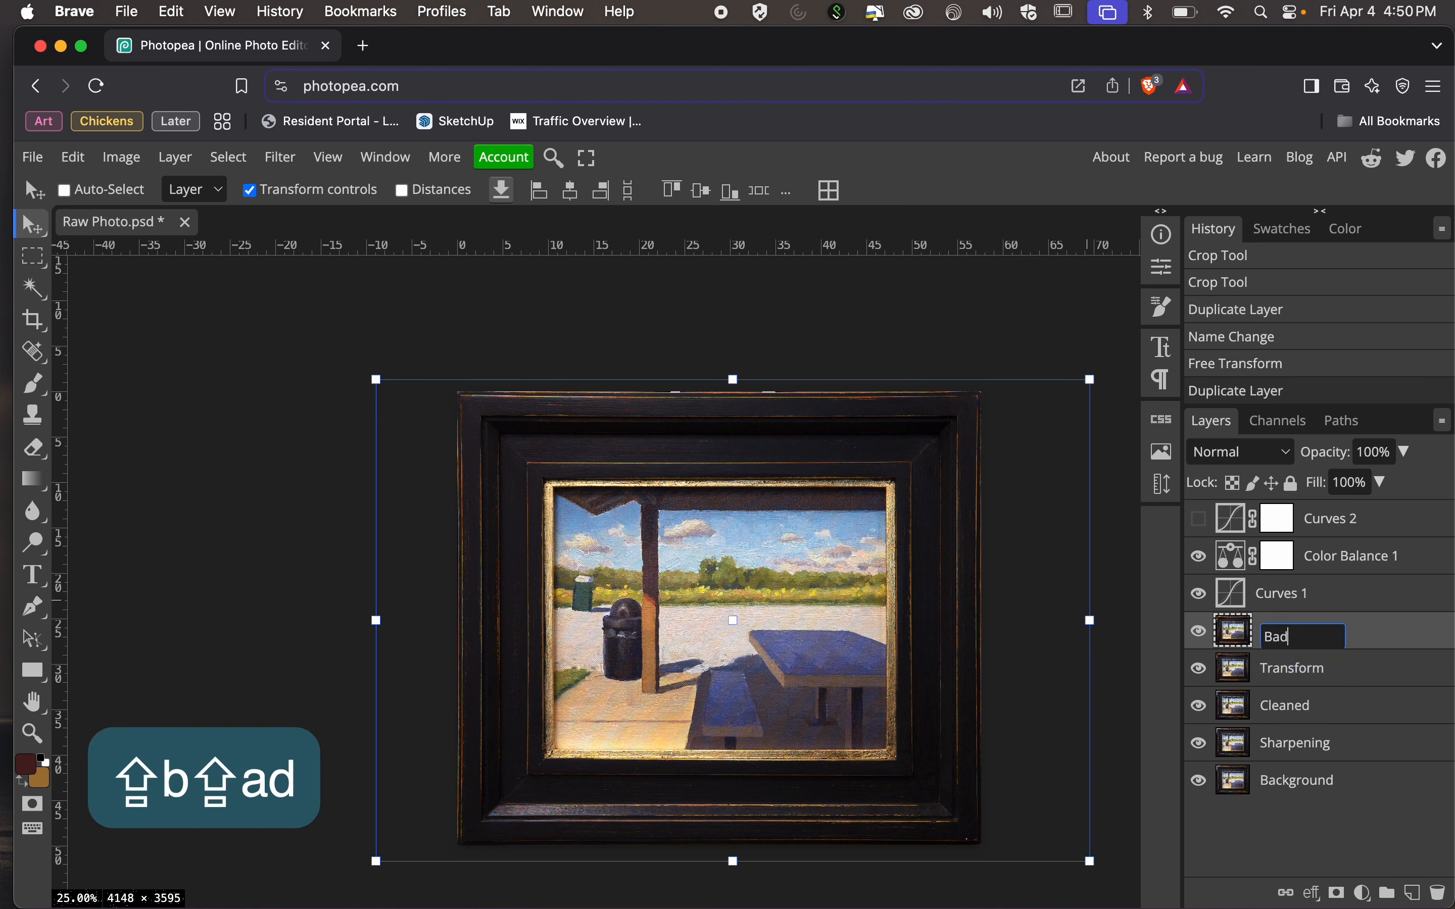
key(Return)
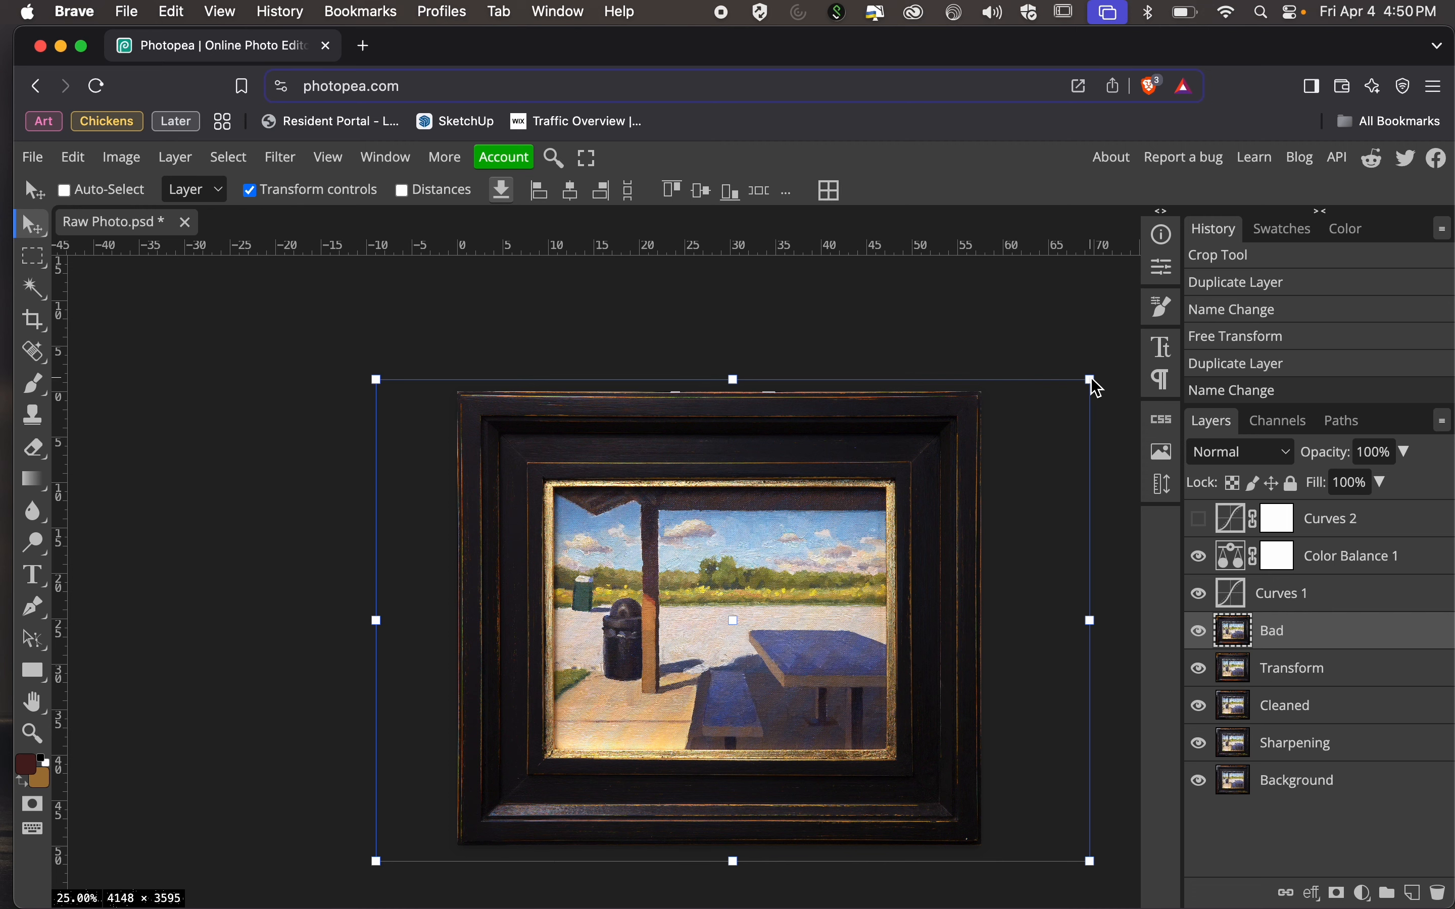
Shrink the Bad layer to about 19% and apply it, and scale the result up about 534% to cover the original frame.
drag(1094, 384, 493, 743)
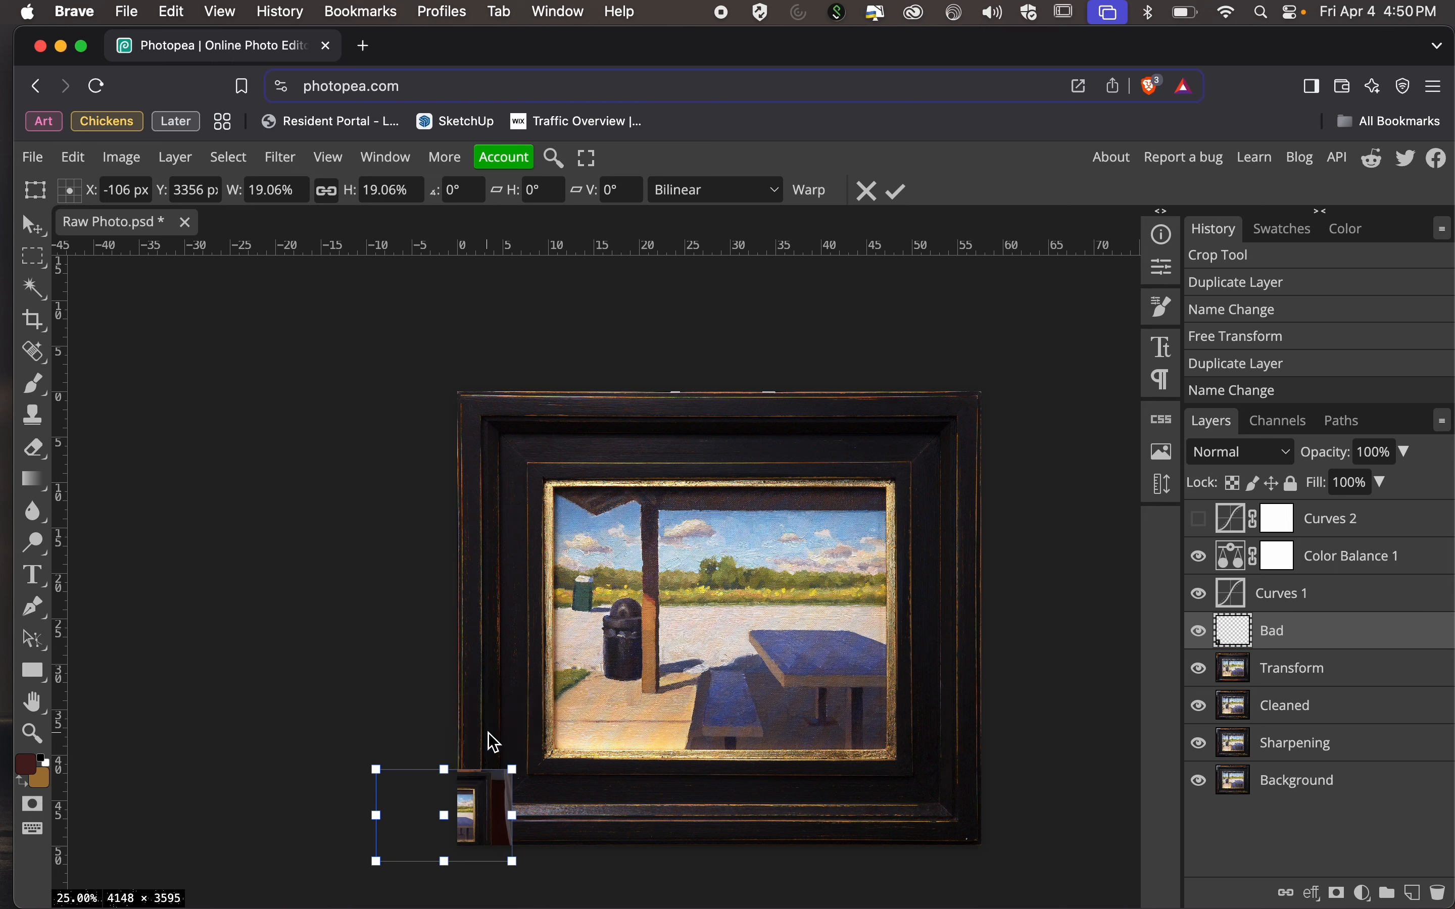
key(Return)
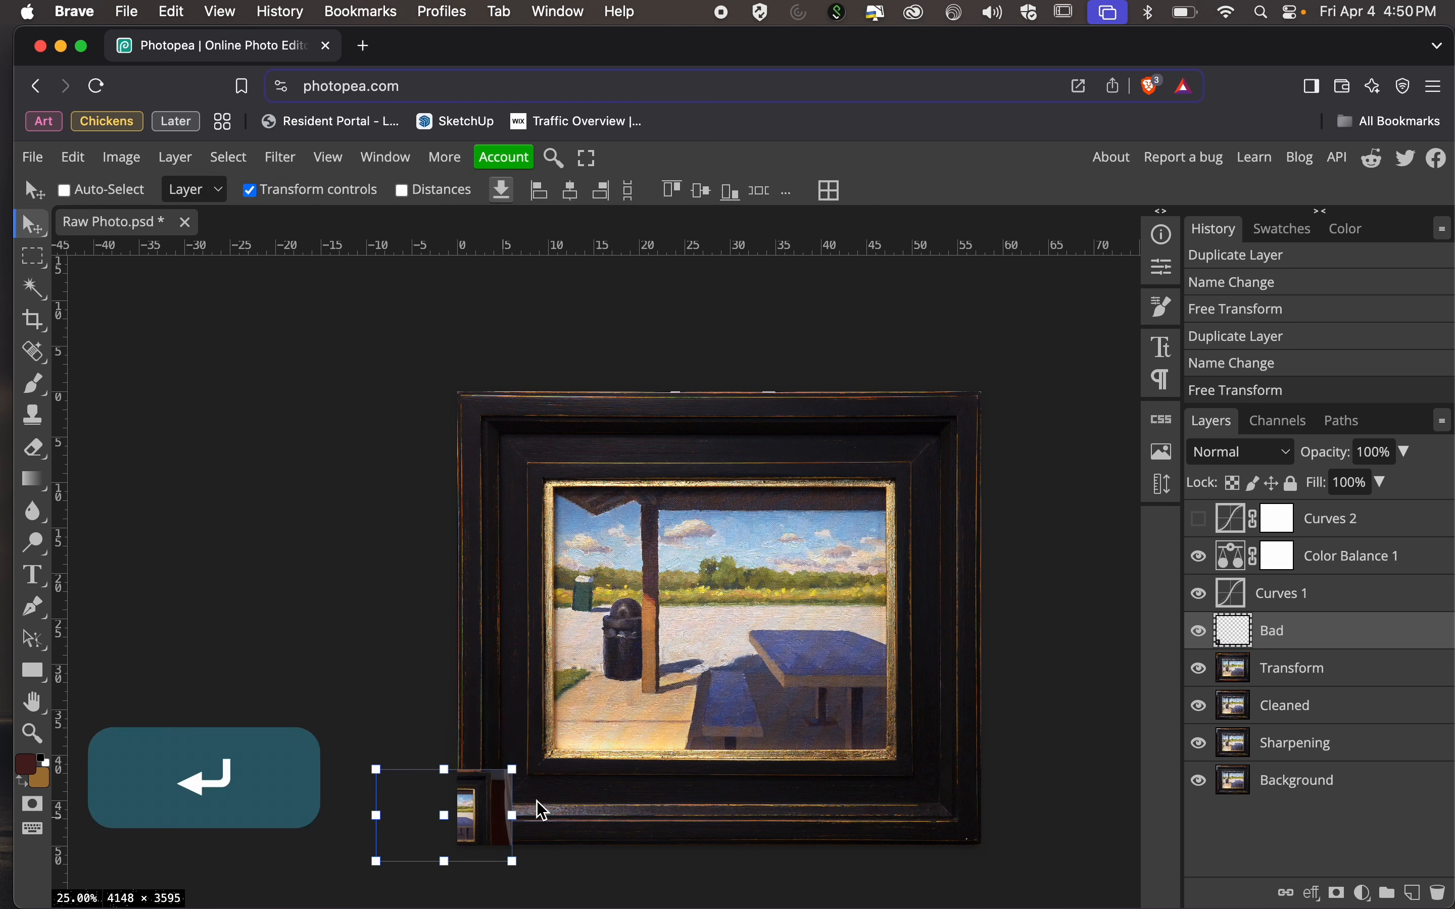
drag(511, 770, 1139, 296)
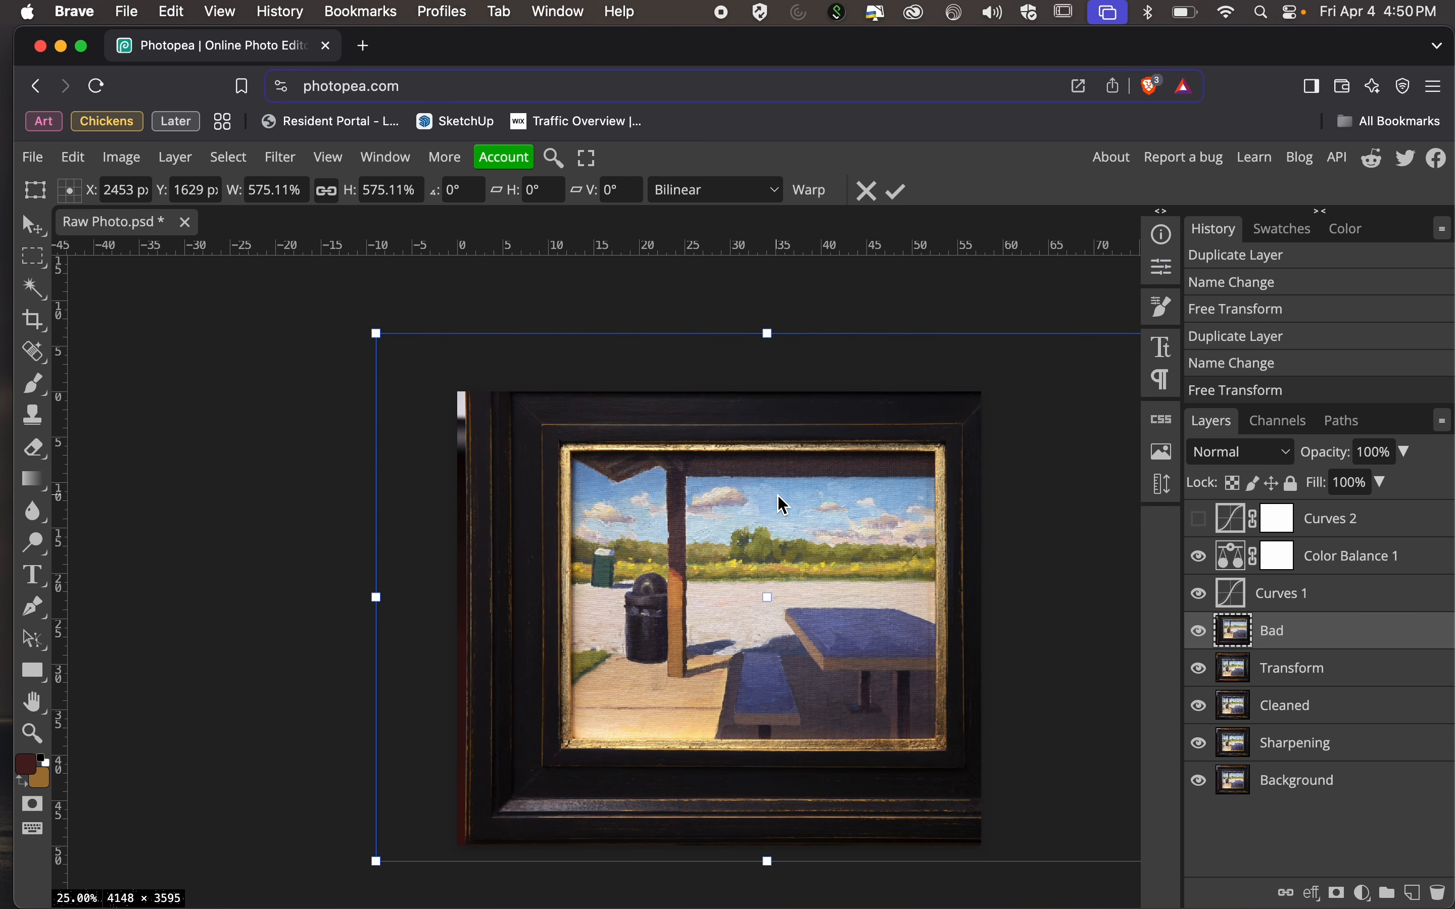
drag(783, 505, 755, 520)
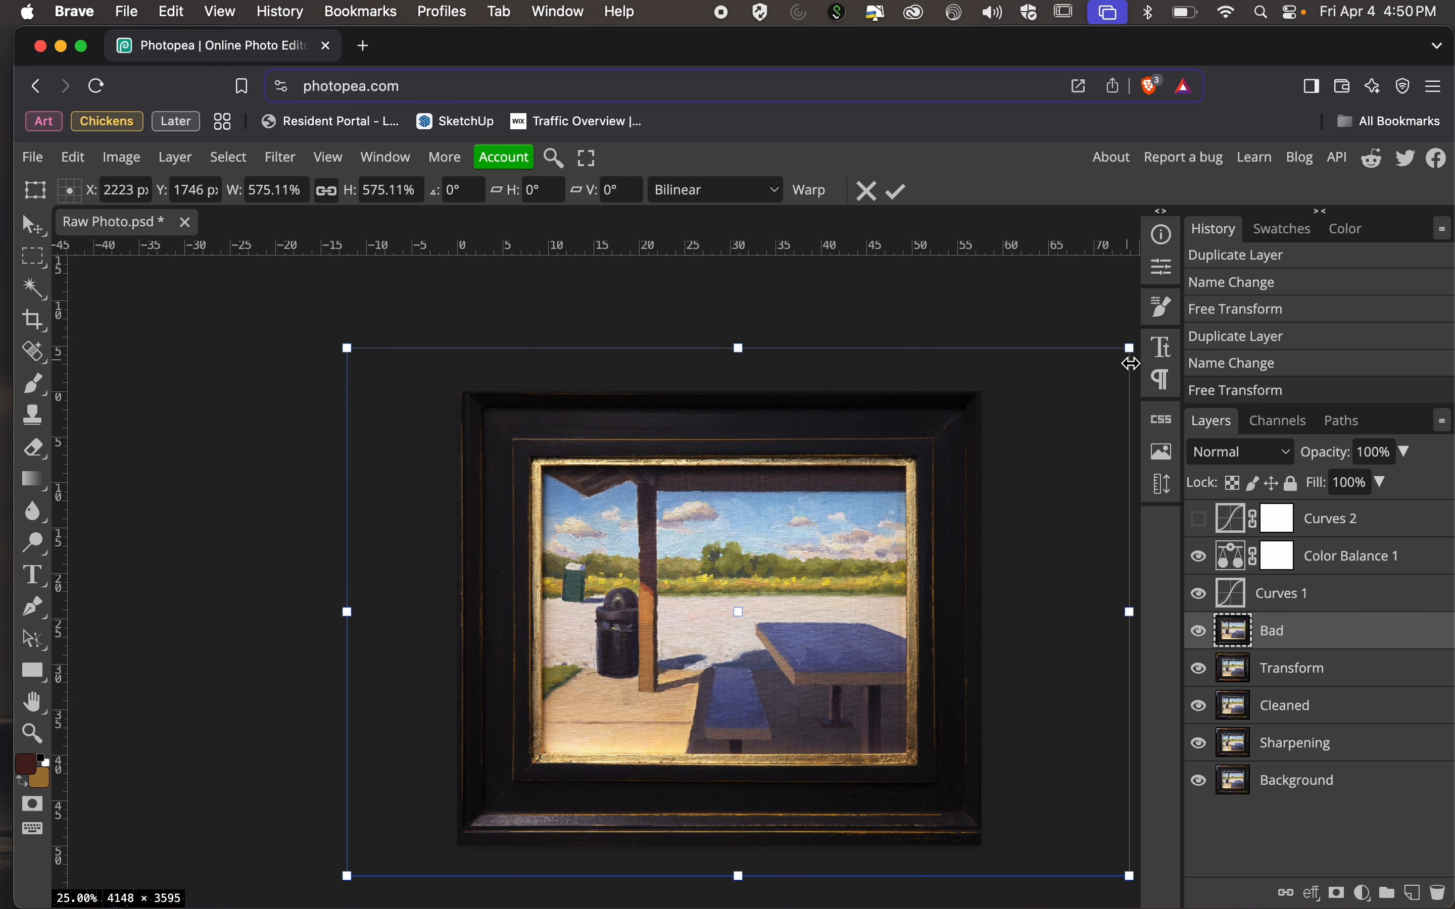
drag(1132, 364, 1093, 372)
drag(900, 470, 911, 474)
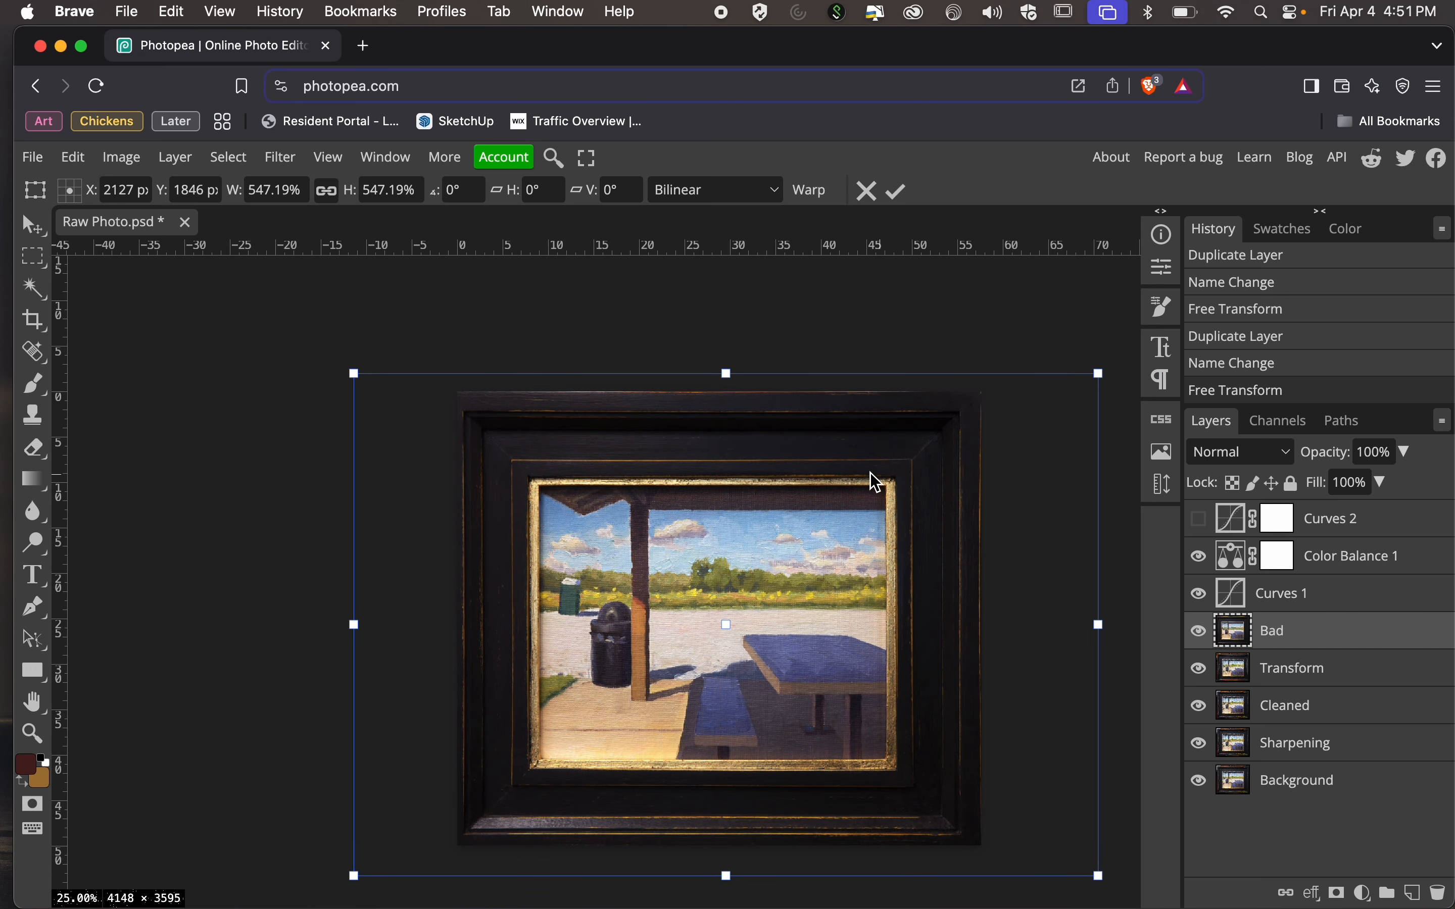
drag(353, 377, 377, 390)
drag(509, 430, 508, 424)
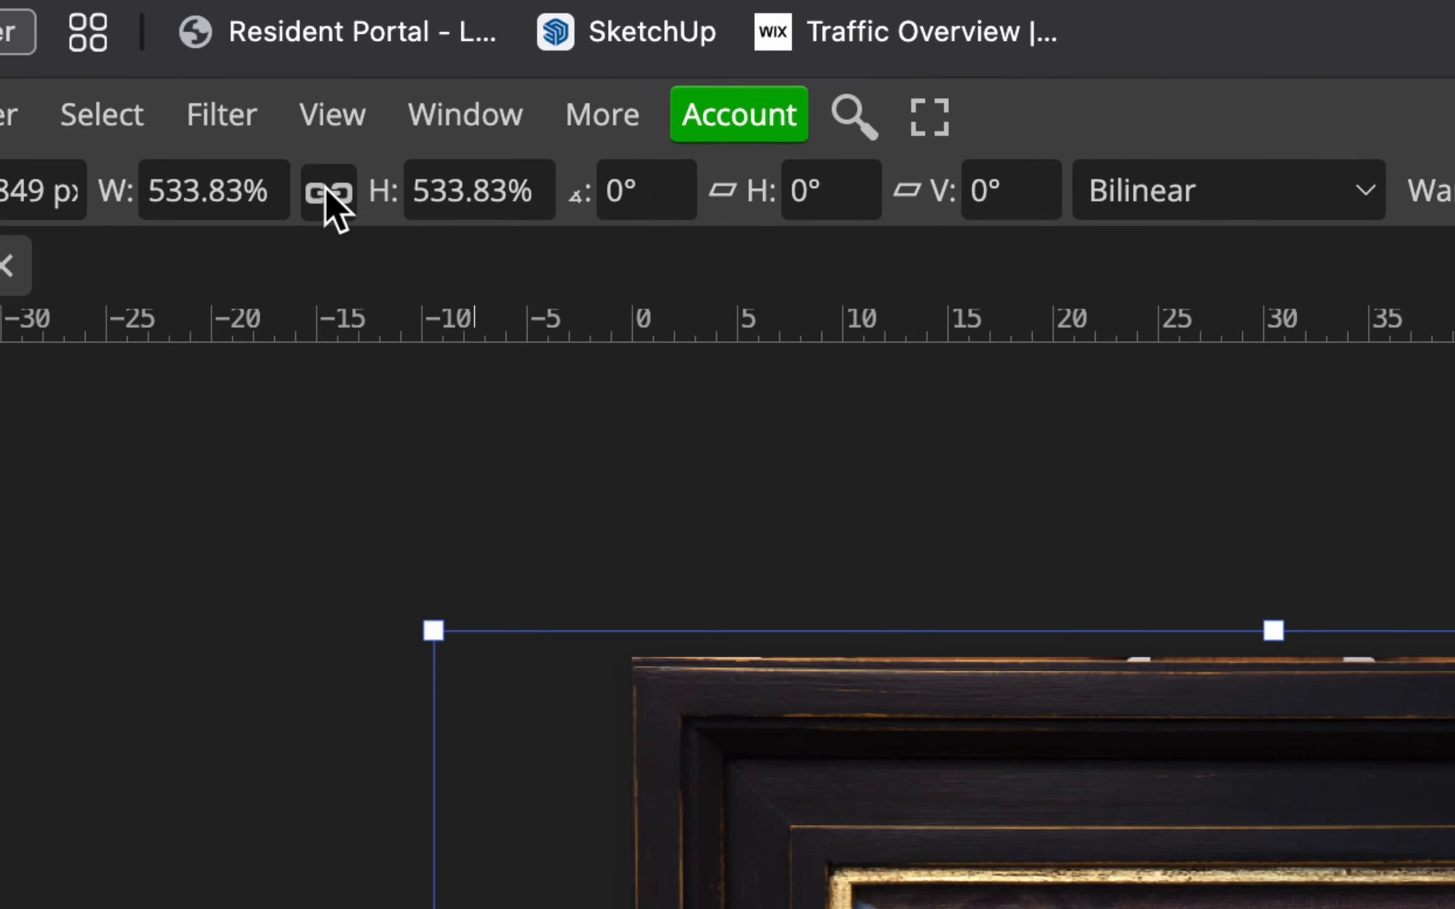
click(247, 197)
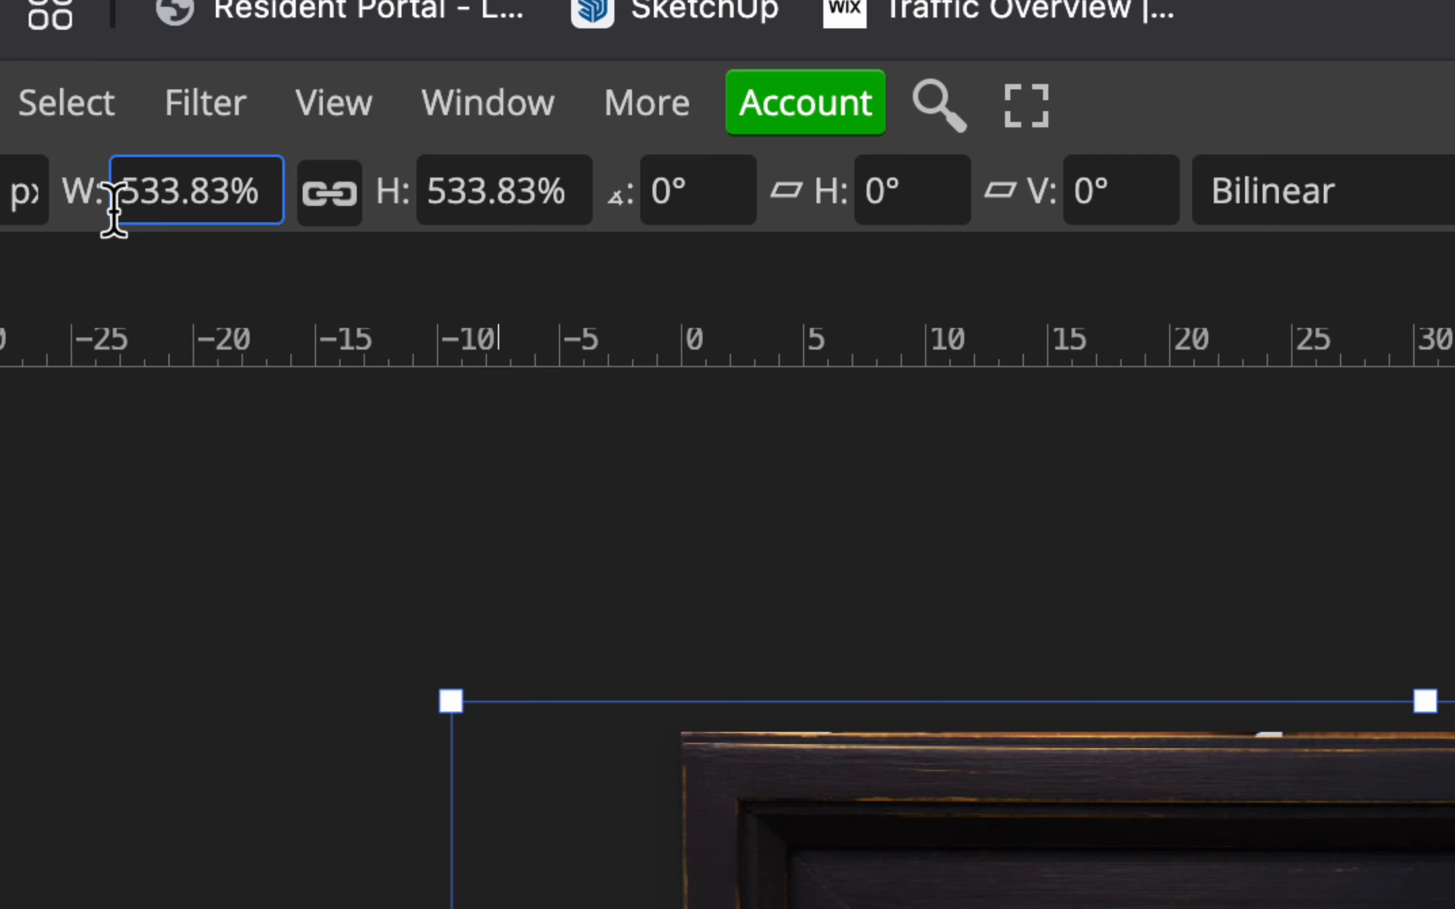
key(Return)
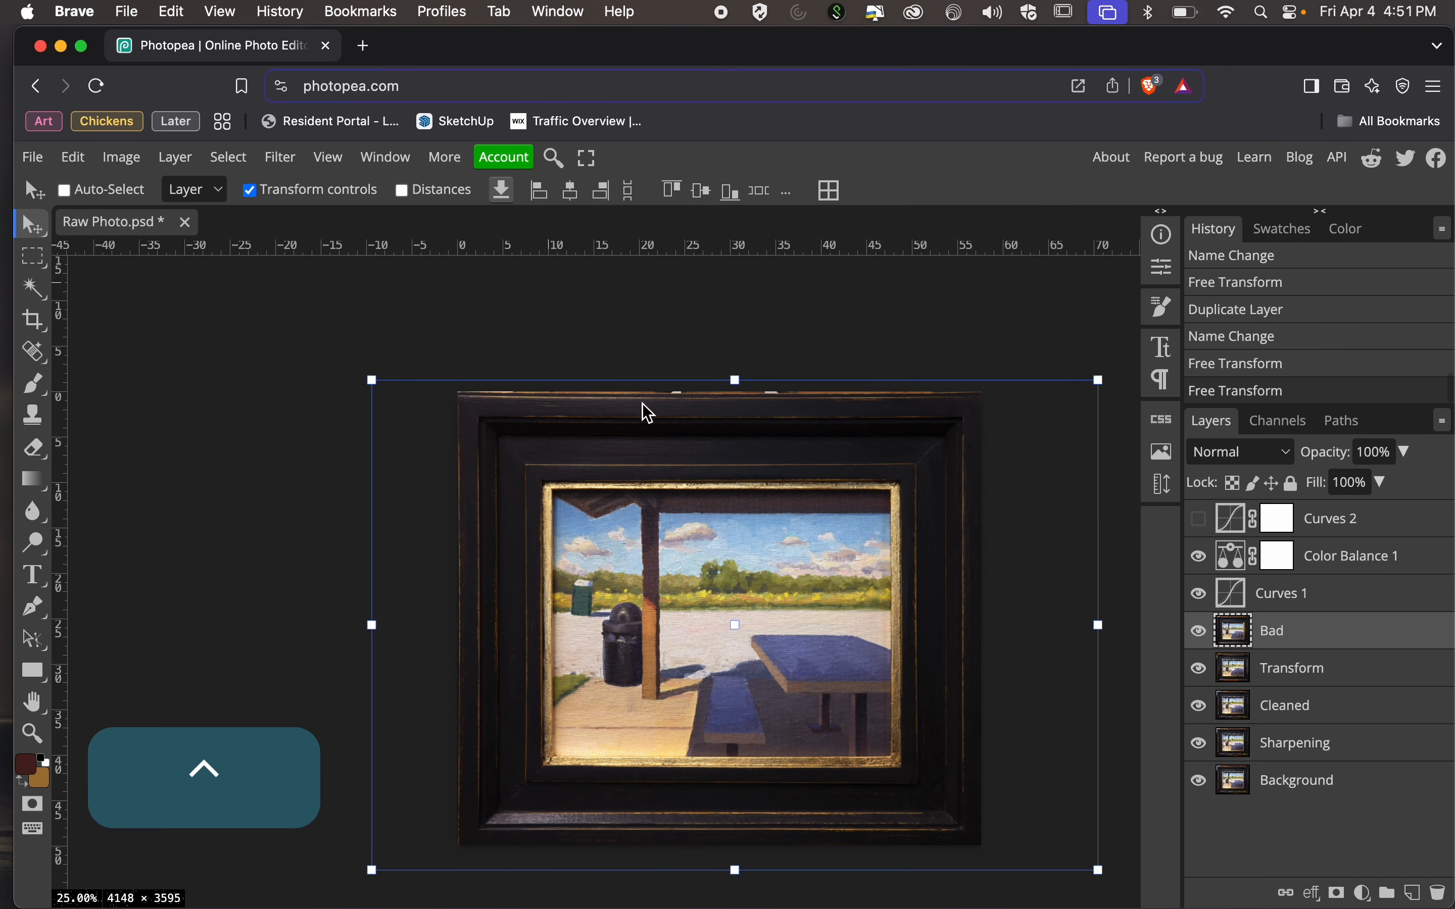
Examine the paint detail of the rescaled Bad layer up close around the trash can and post.
scroll(680, 487, down, 1)
key(super+equal)
key(super+equal)
key(super+equal)
key(super+equal)
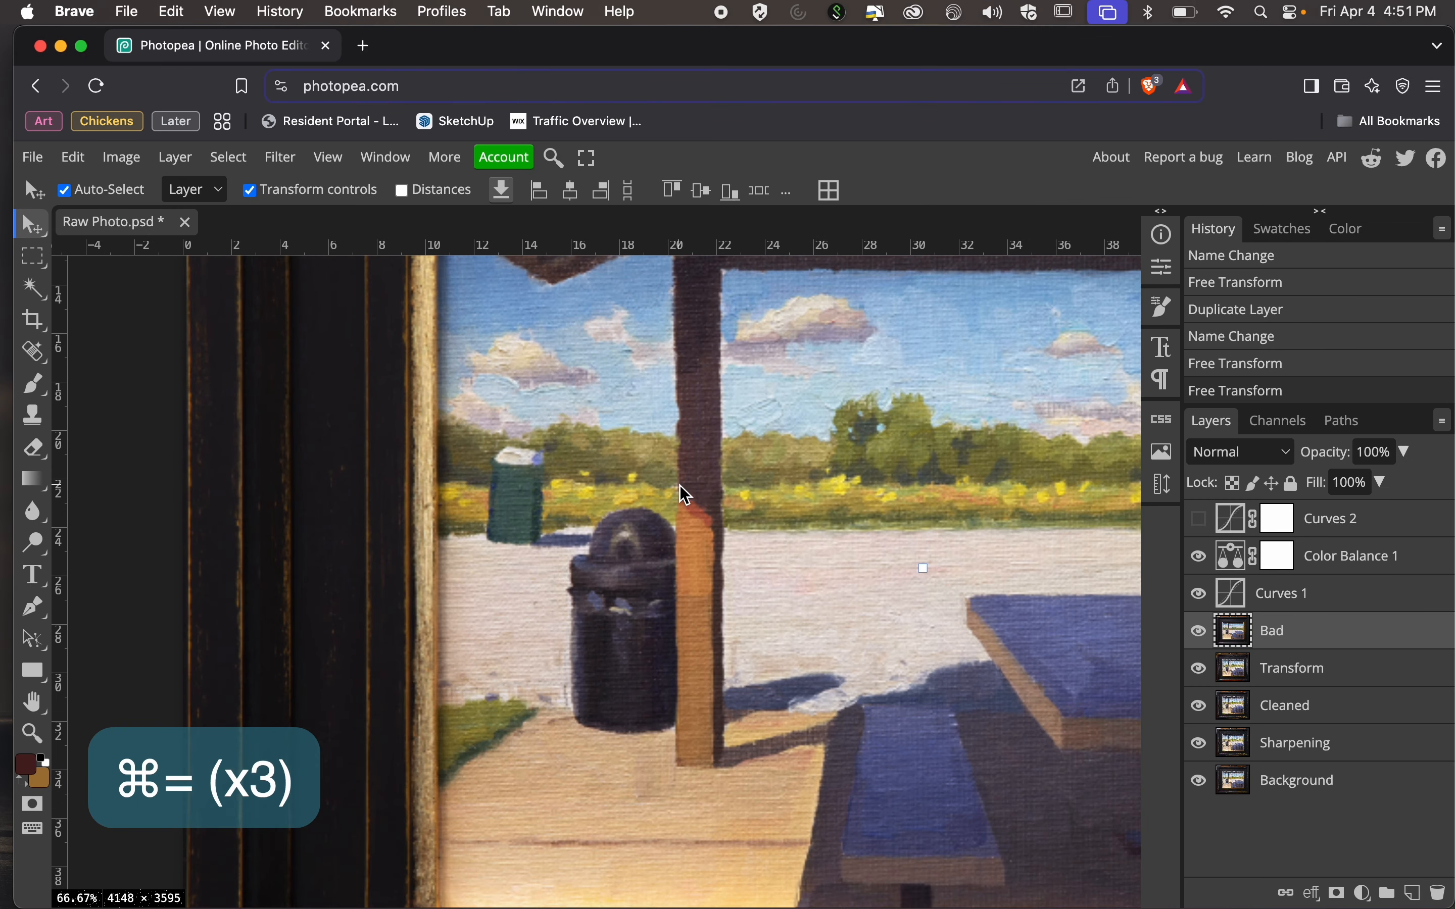
scroll(685, 493, right, 3)
key(super+equal)
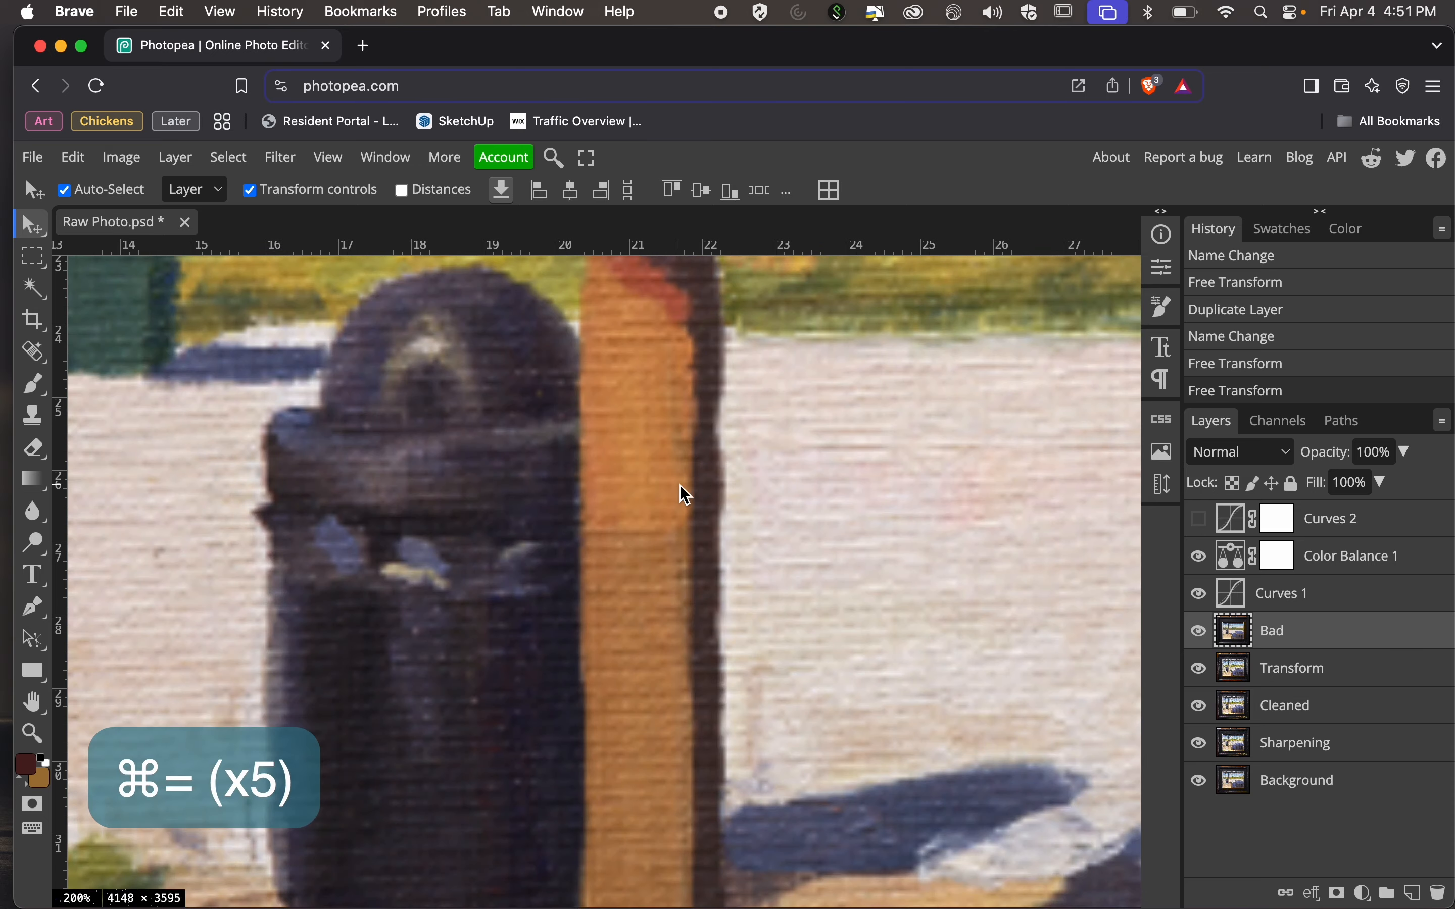
key(super+minus)
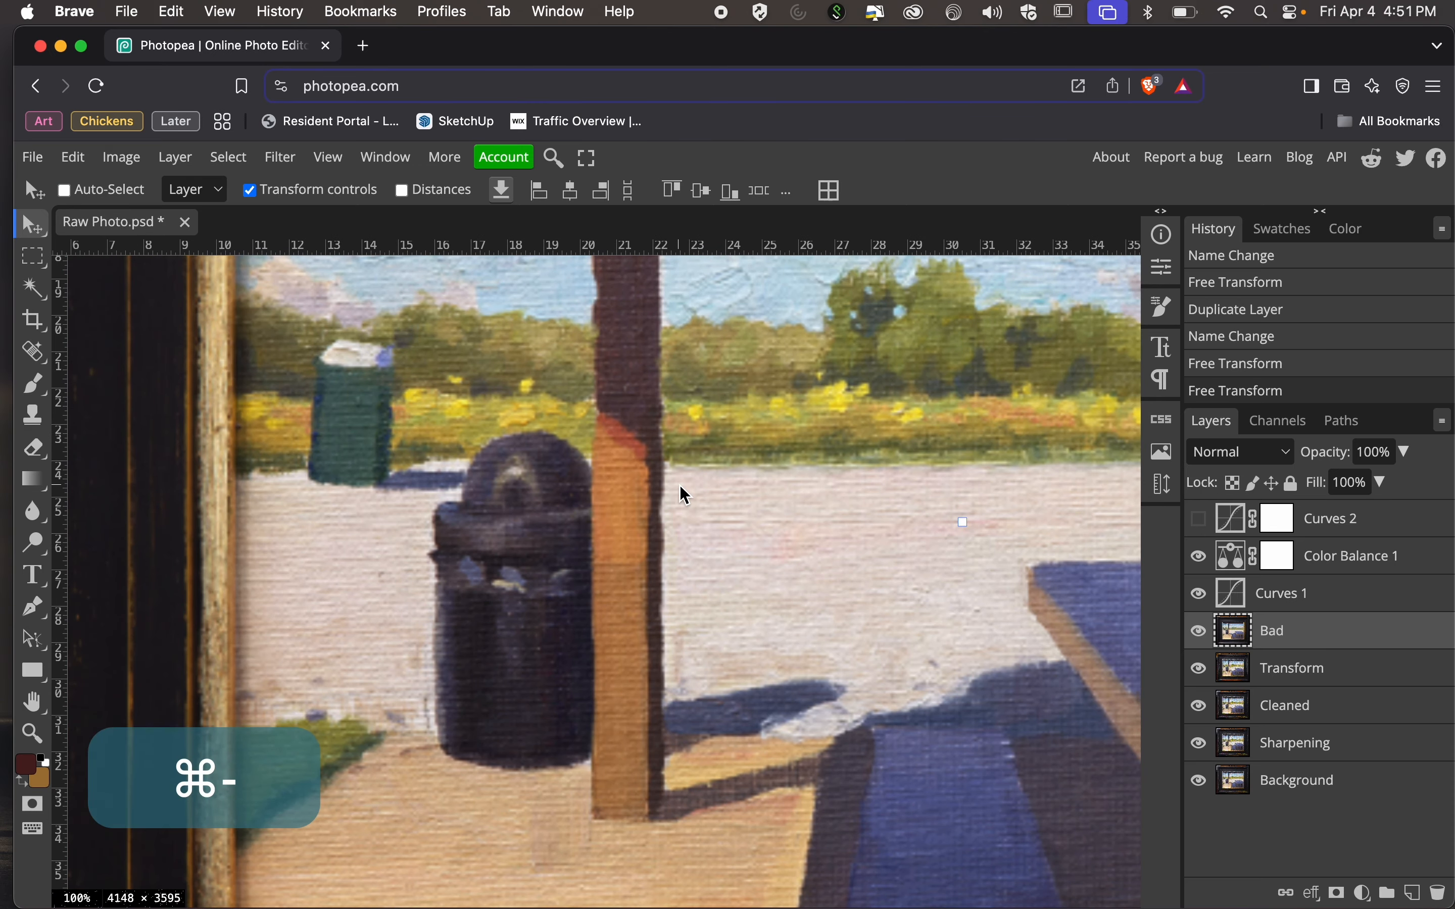
scroll(683, 486, right, 2)
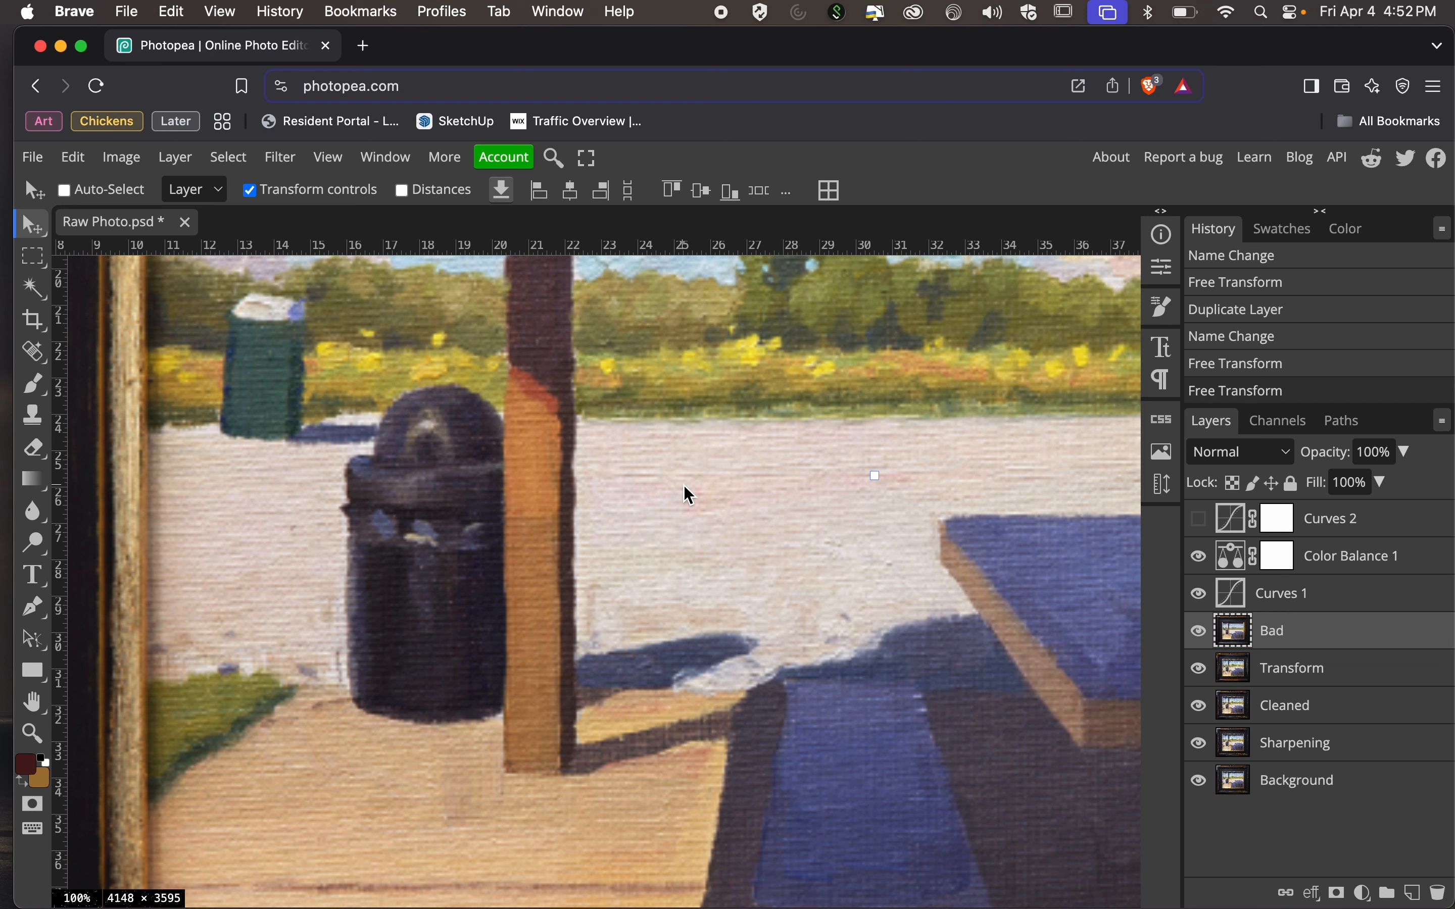
Toggle the Bad layer's visibility to compare its detail with the Transform layer, leaving Bad hidden.
click(1199, 631)
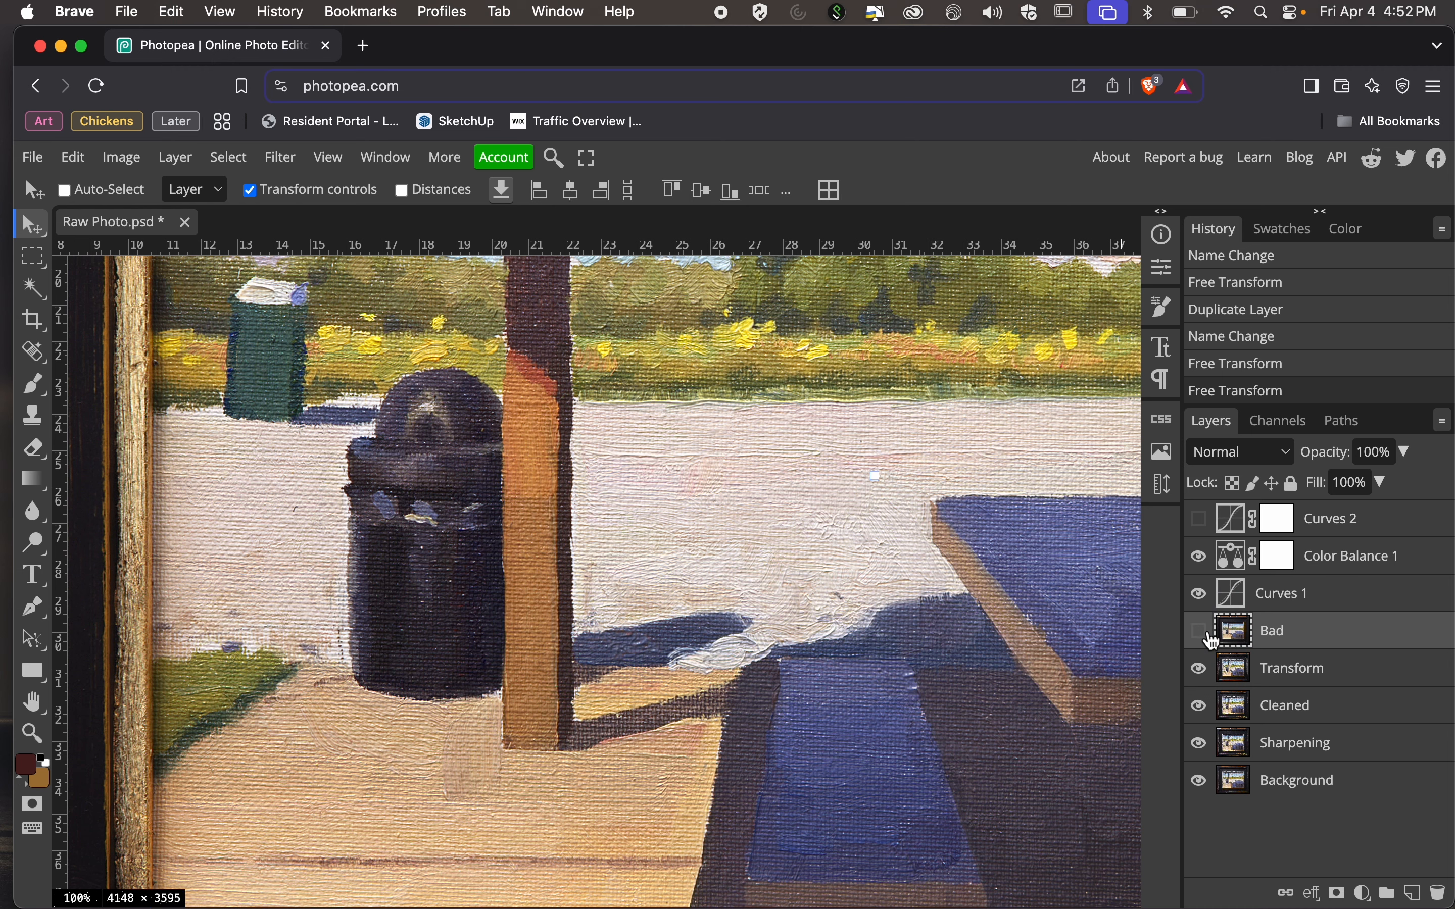
click(1199, 631)
click(1211, 638)
click(1211, 639)
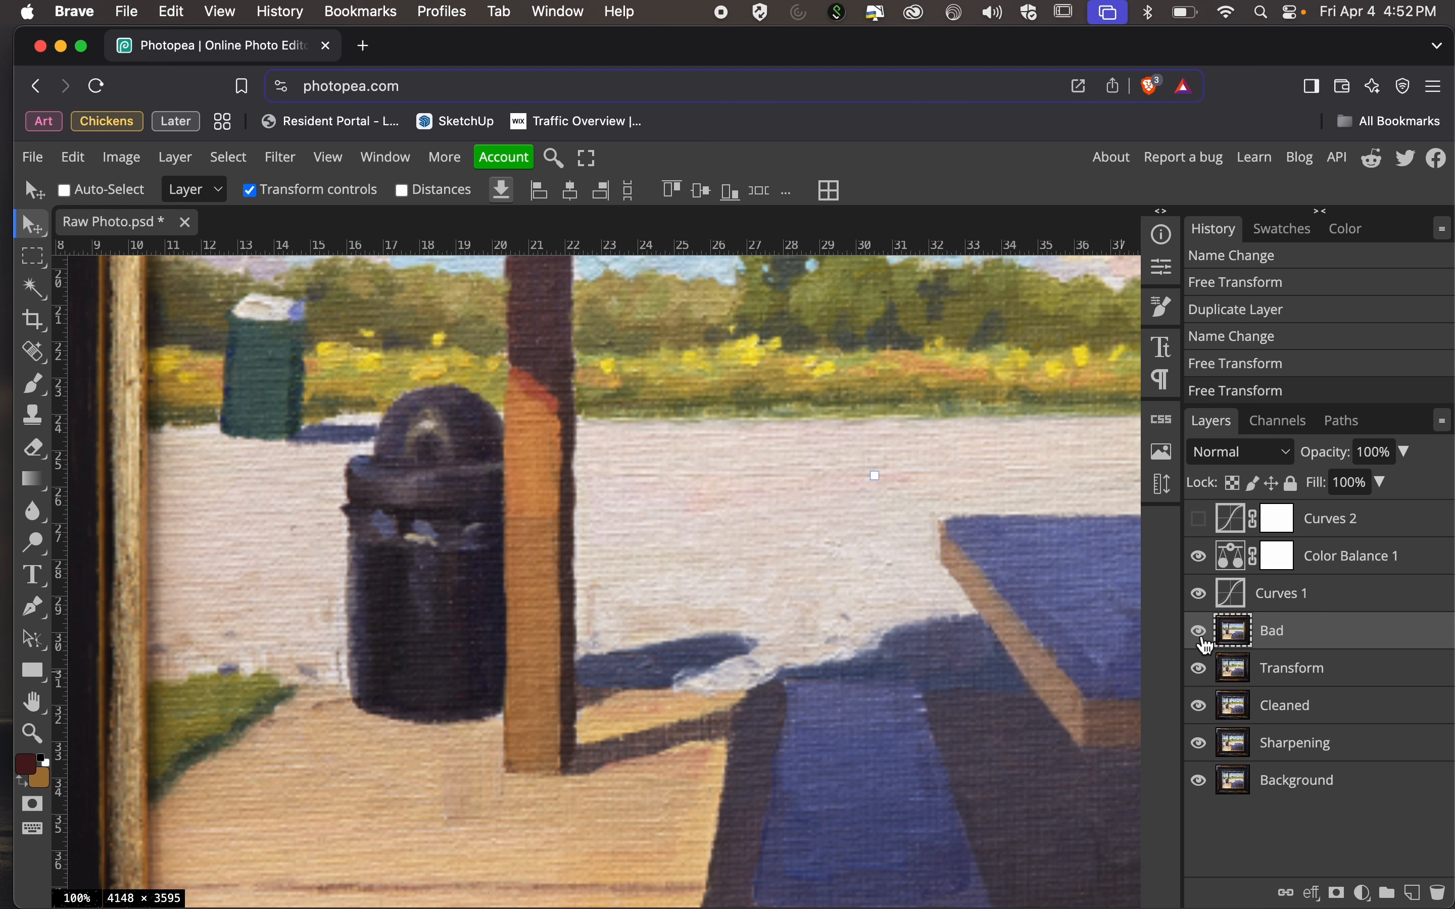
click(1201, 636)
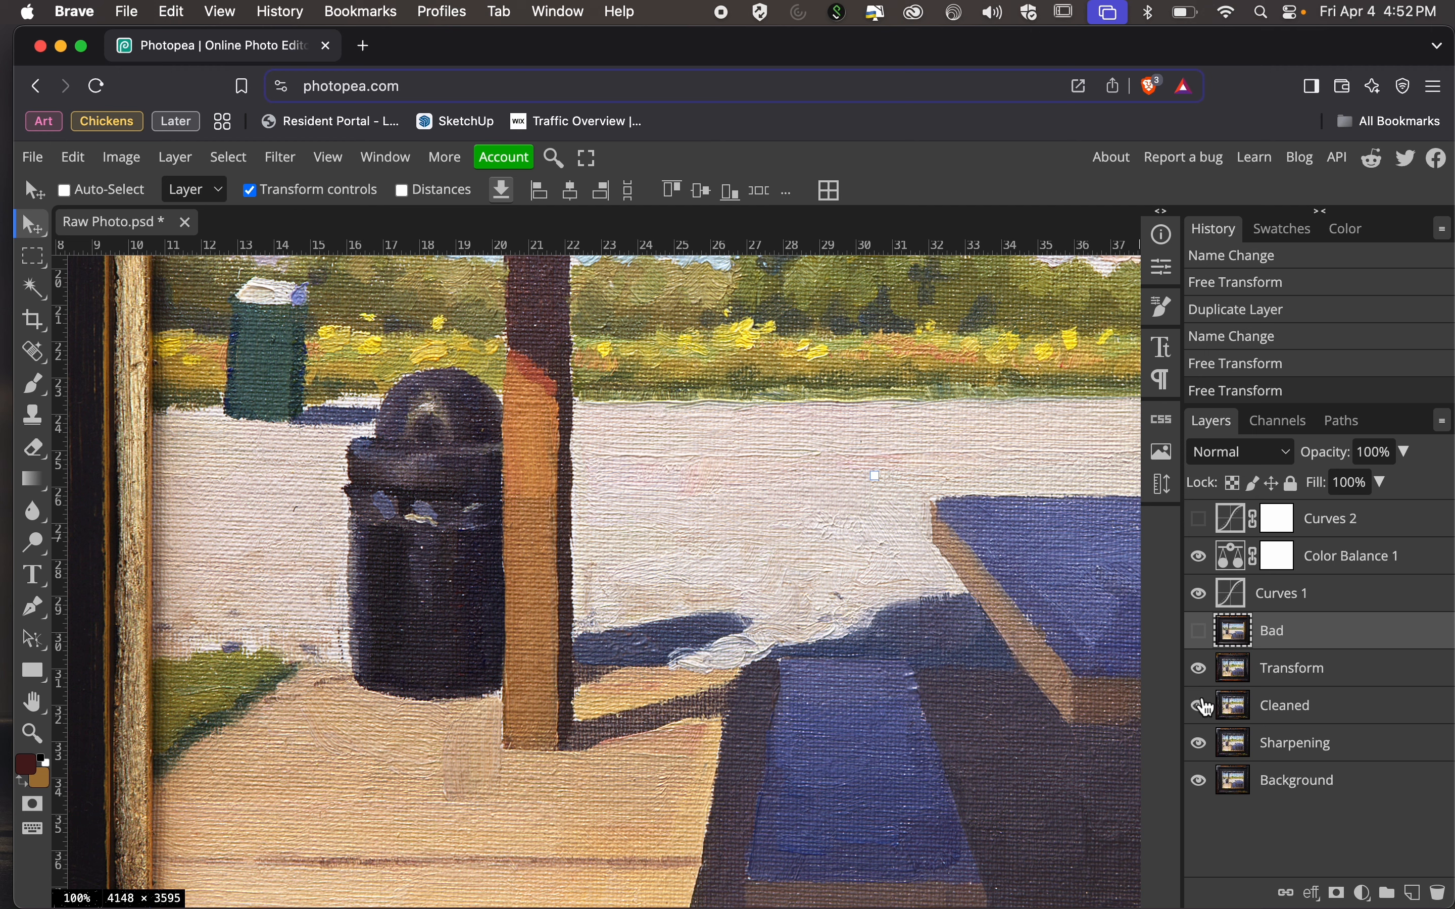
Hide the Transform, Cleaned, Sharpening, Color Balance 1 and Curves 1 layers, leaving only the Background shown.
drag(1202, 669, 1199, 743)
drag(1201, 558, 1206, 593)
key(super+minus)
key(super+minus)
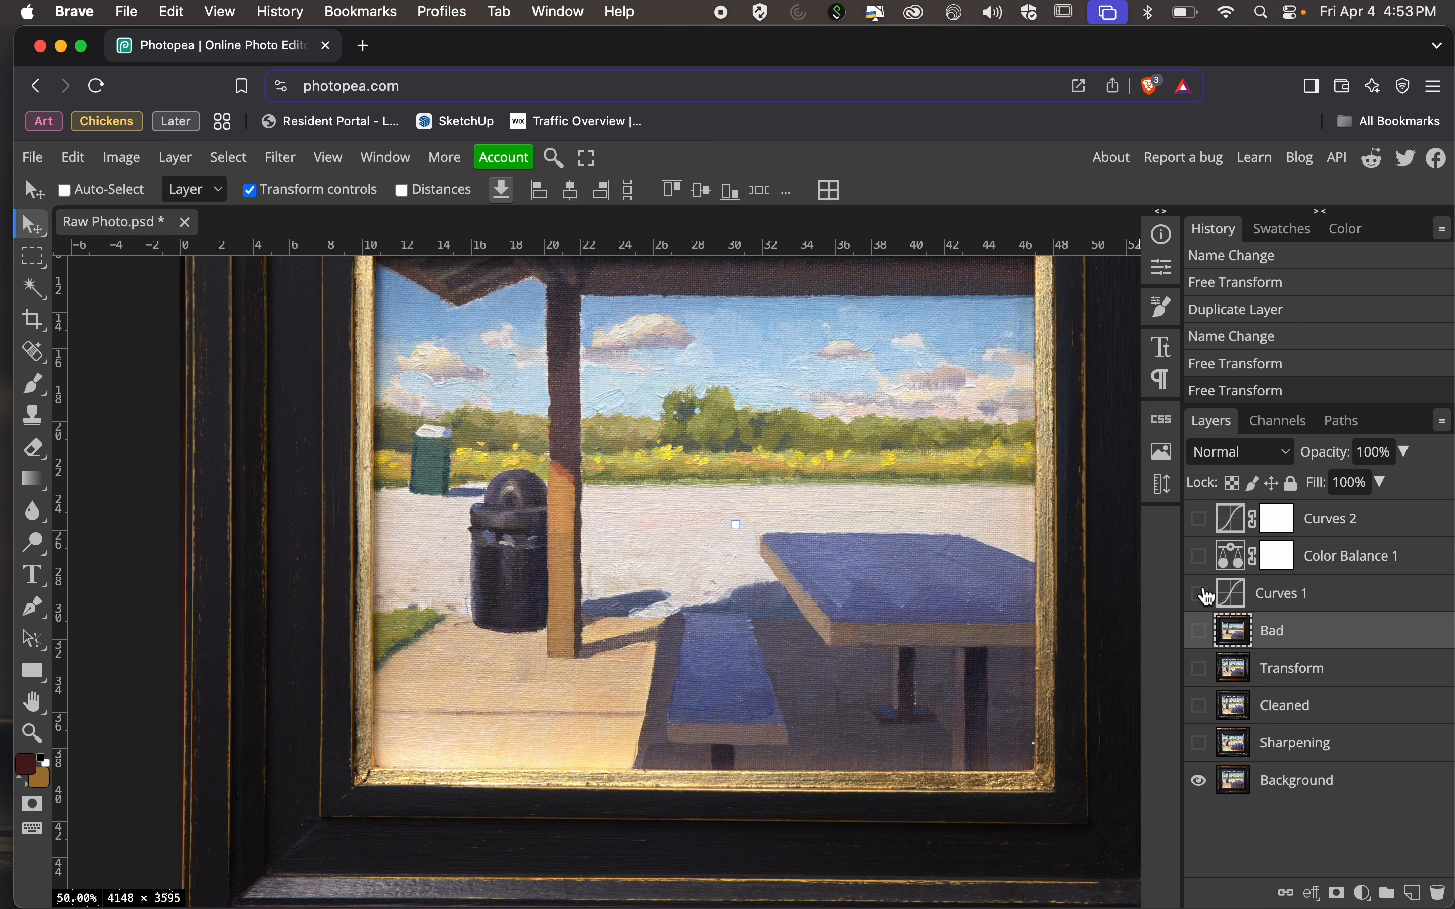
Show the Sharpening, Cleaned, Transform, Curves 1 and Color Balance 1 layers again, leaving Bad and Curves 2 hidden.
click(1201, 745)
click(1200, 706)
click(1200, 668)
click(1201, 594)
click(1200, 556)
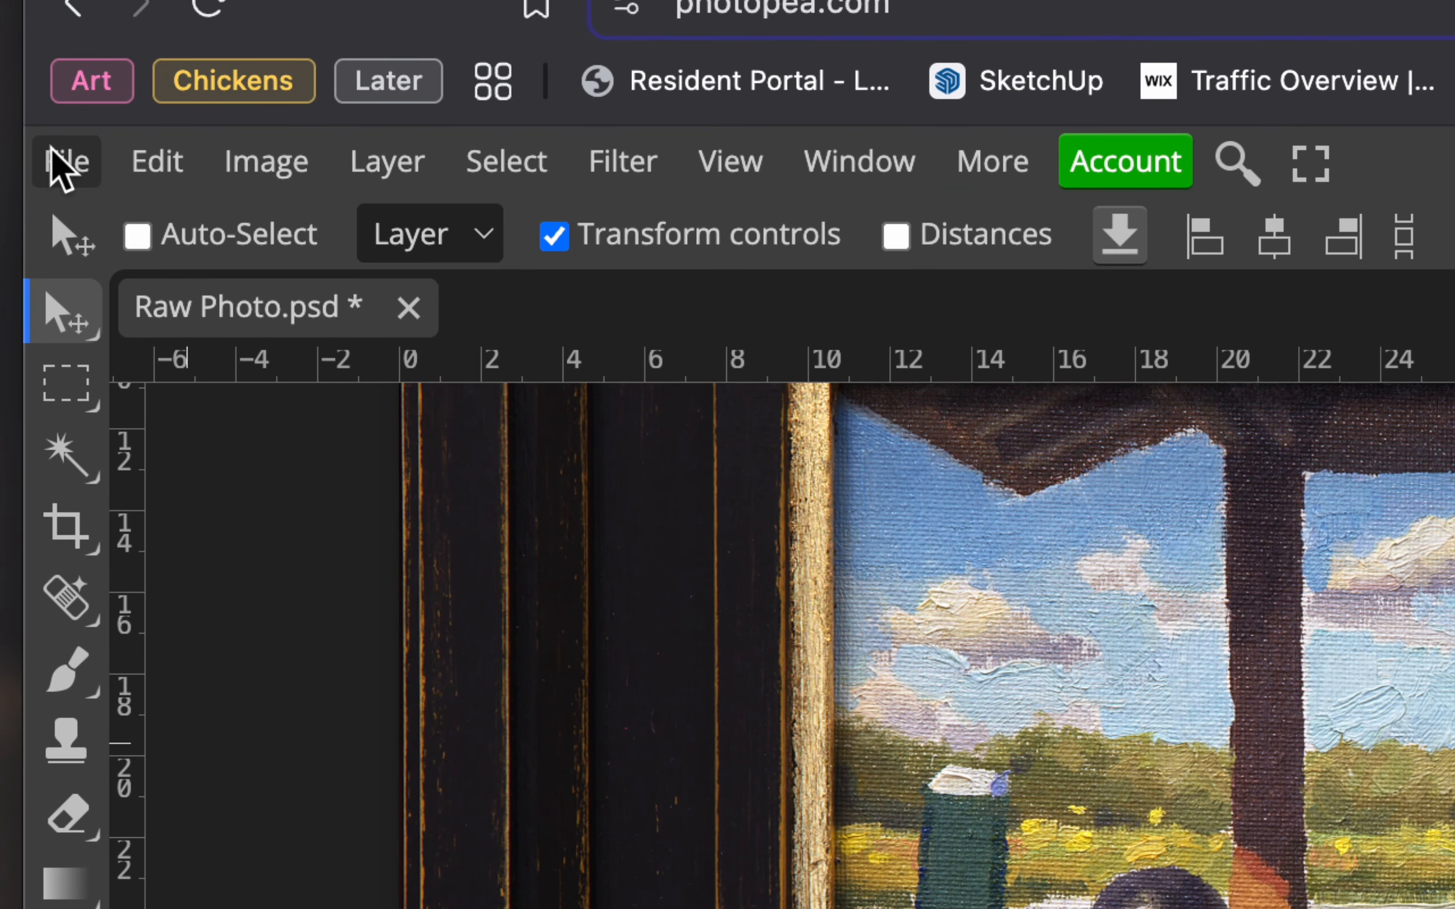
Save the document as a PSD named Demonstration Edit in the Photo Workshop Resources folder.
click(53, 155)
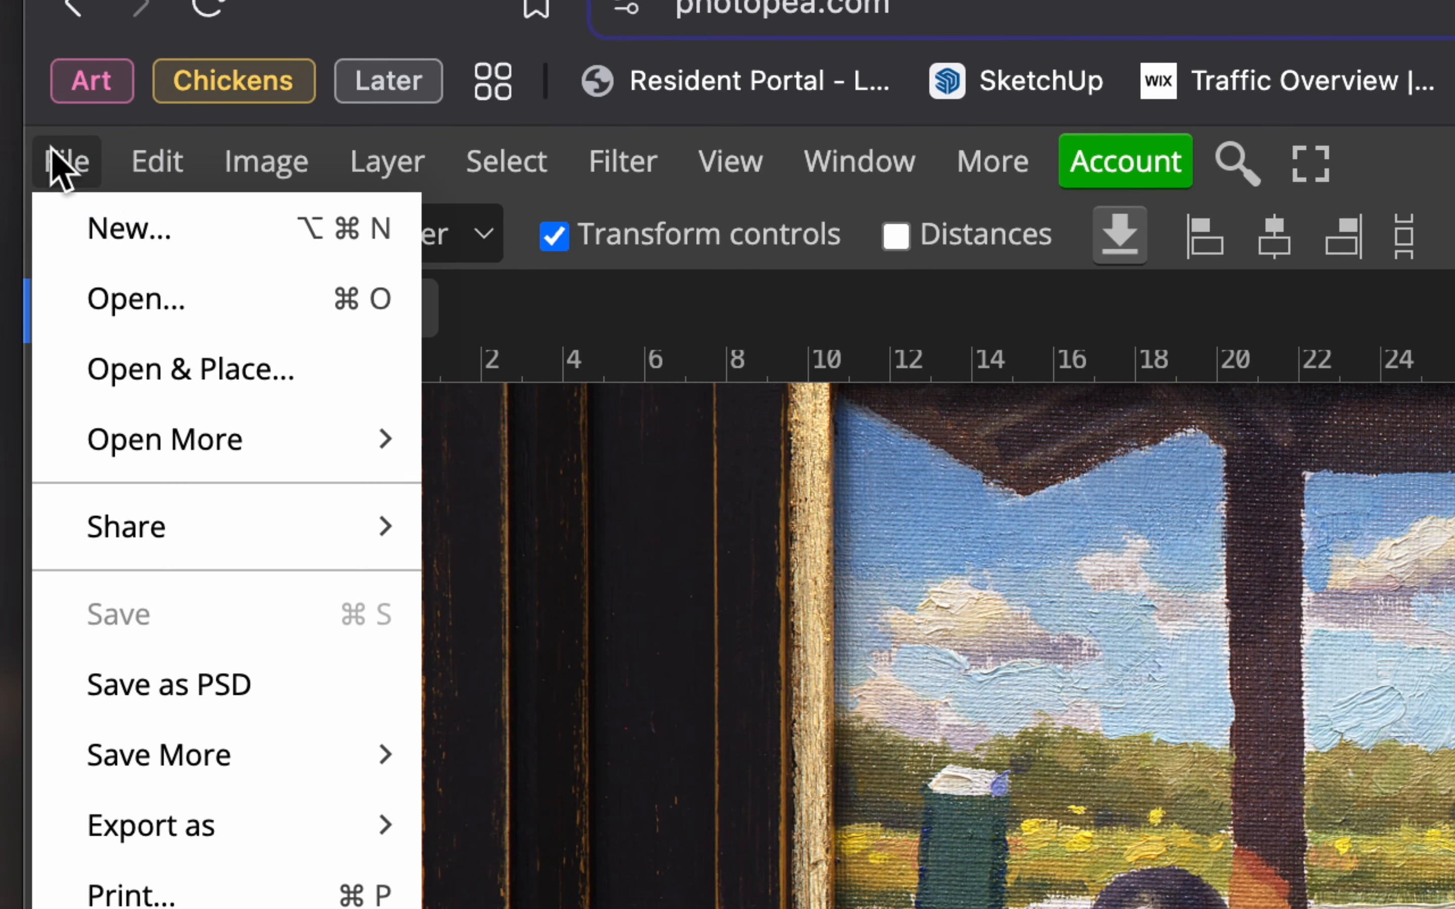
click(265, 692)
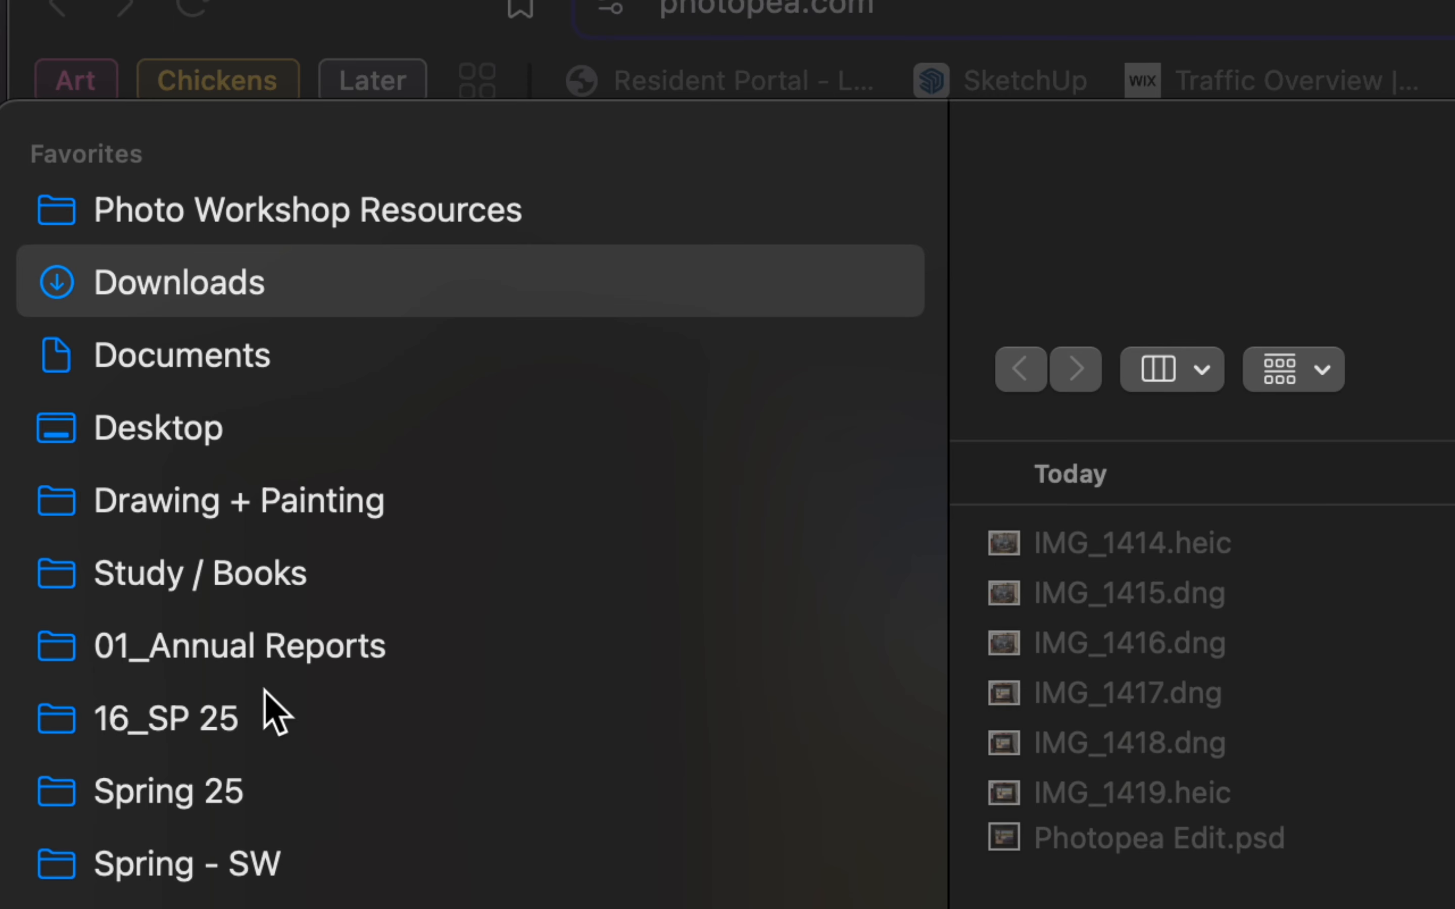
click(331, 231)
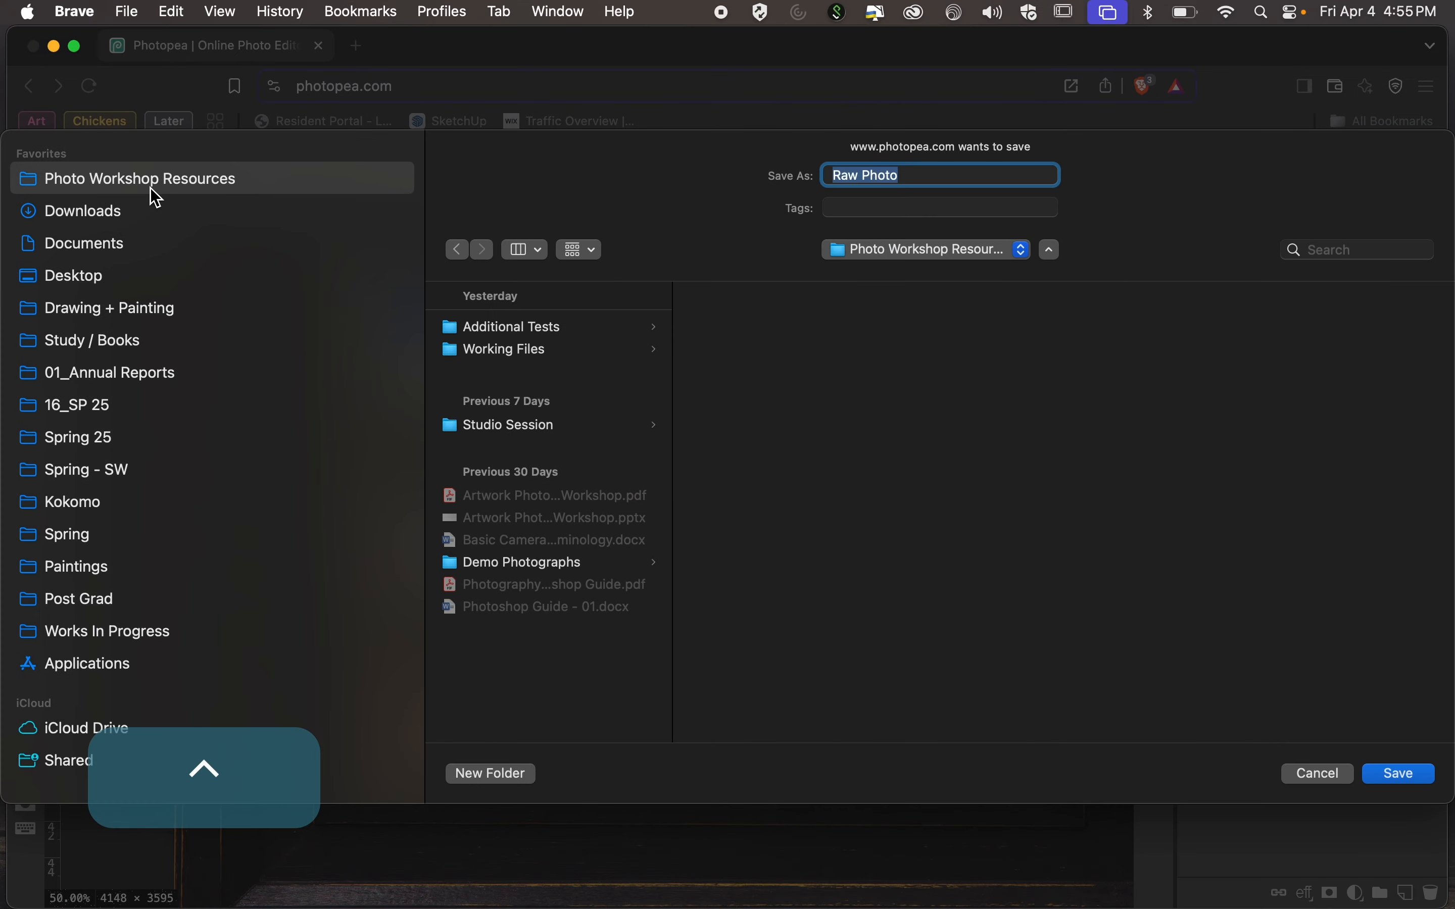
key(BackSpace)
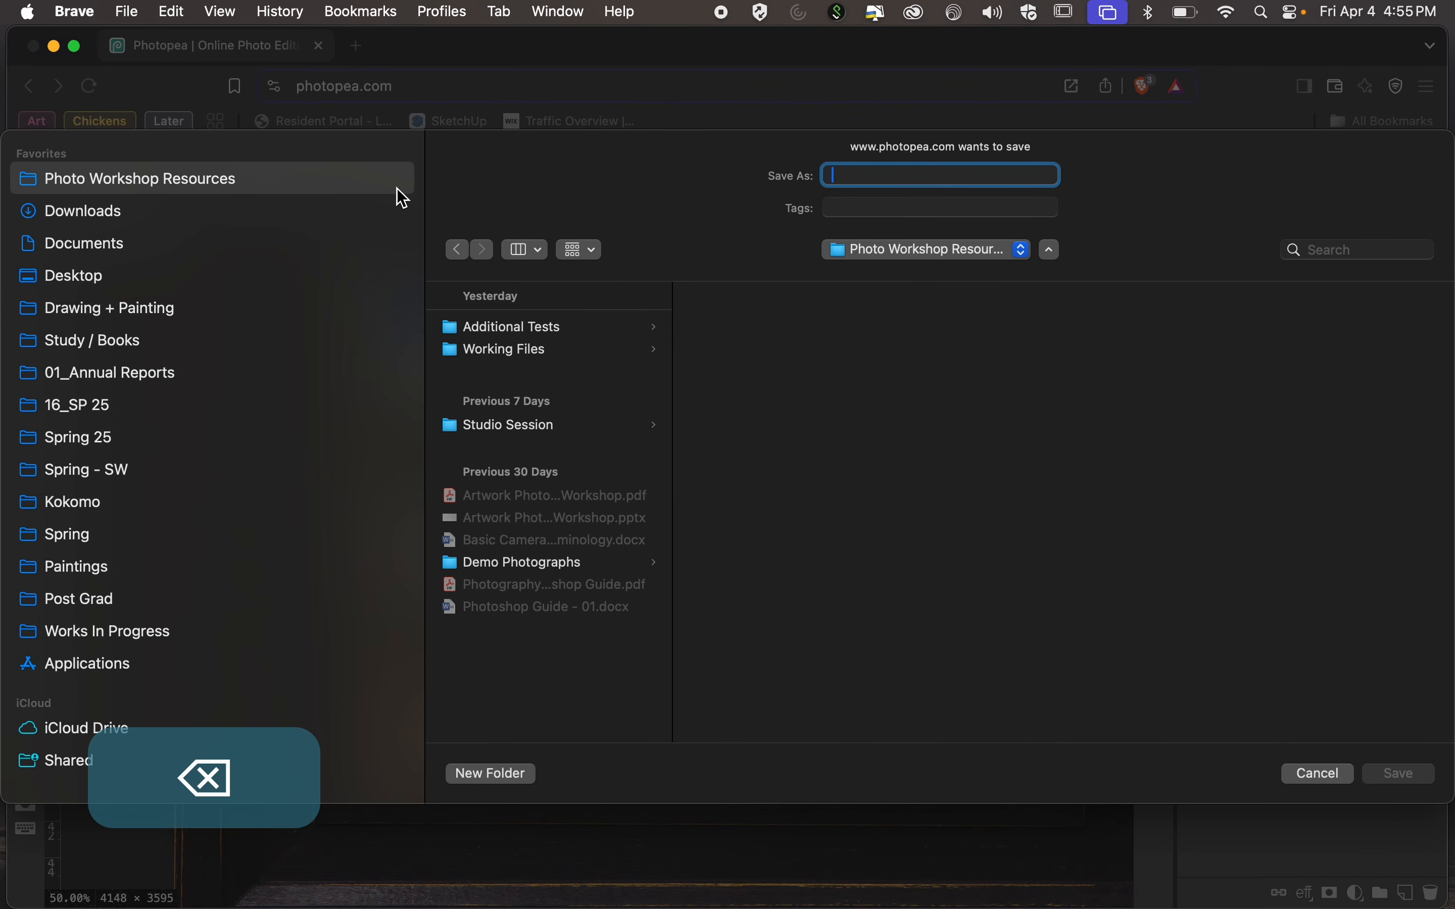
text(Demonstration)
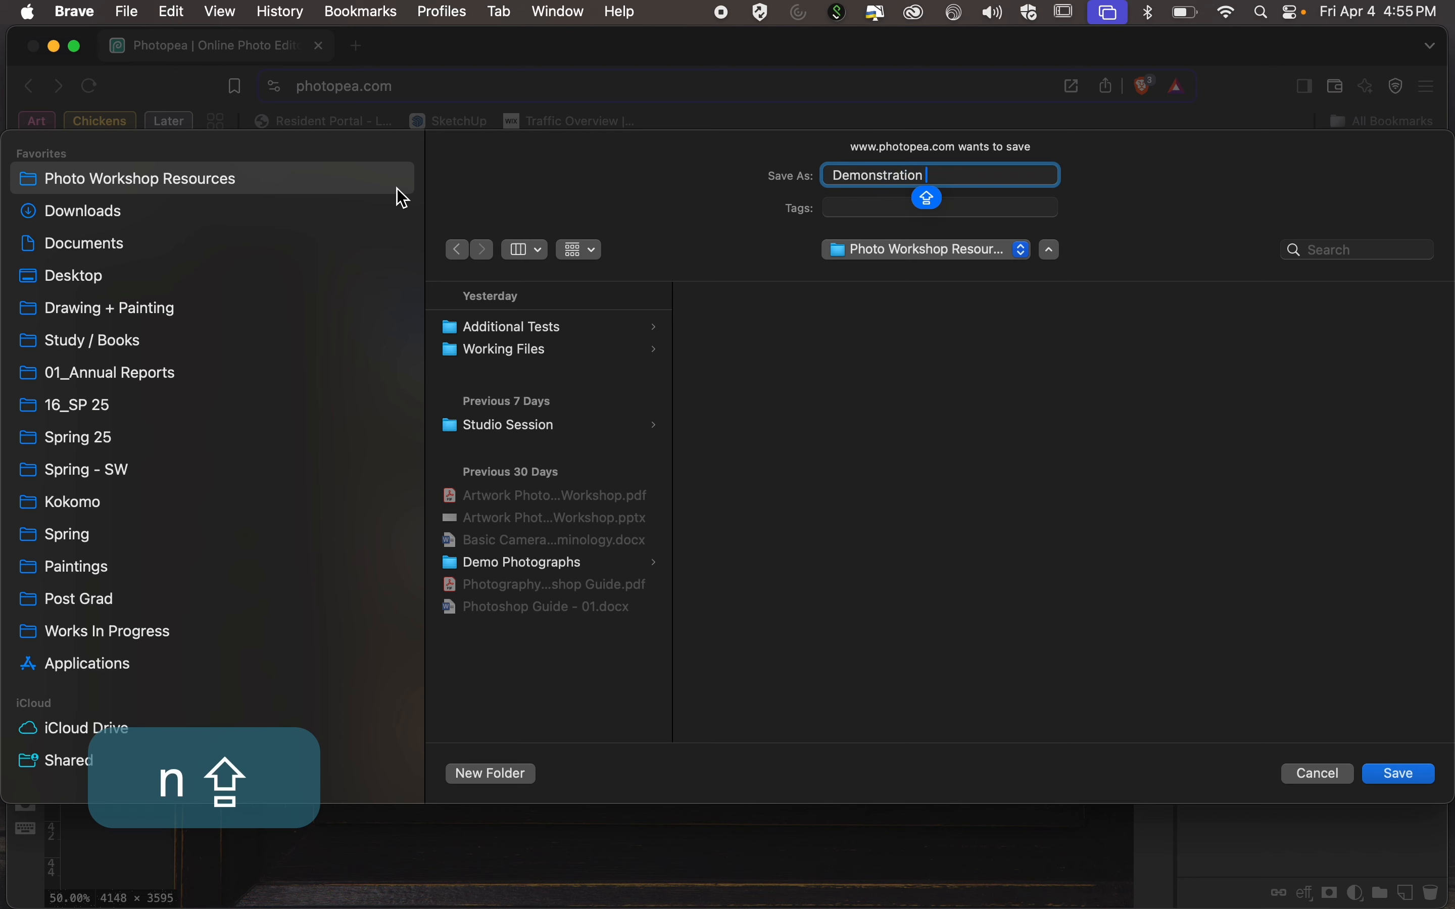
text( Edit)
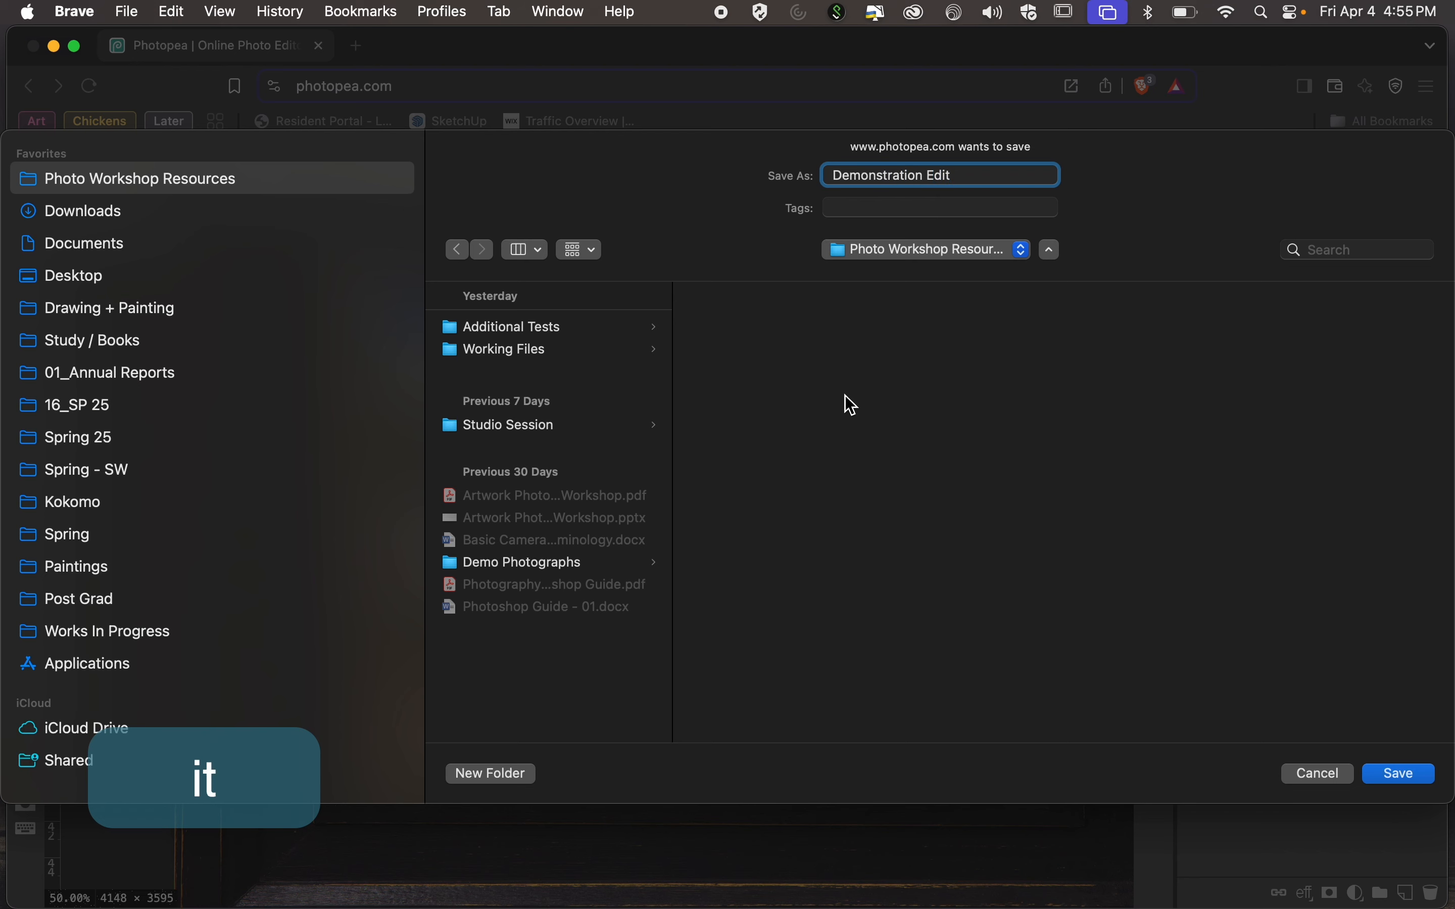
click(1410, 777)
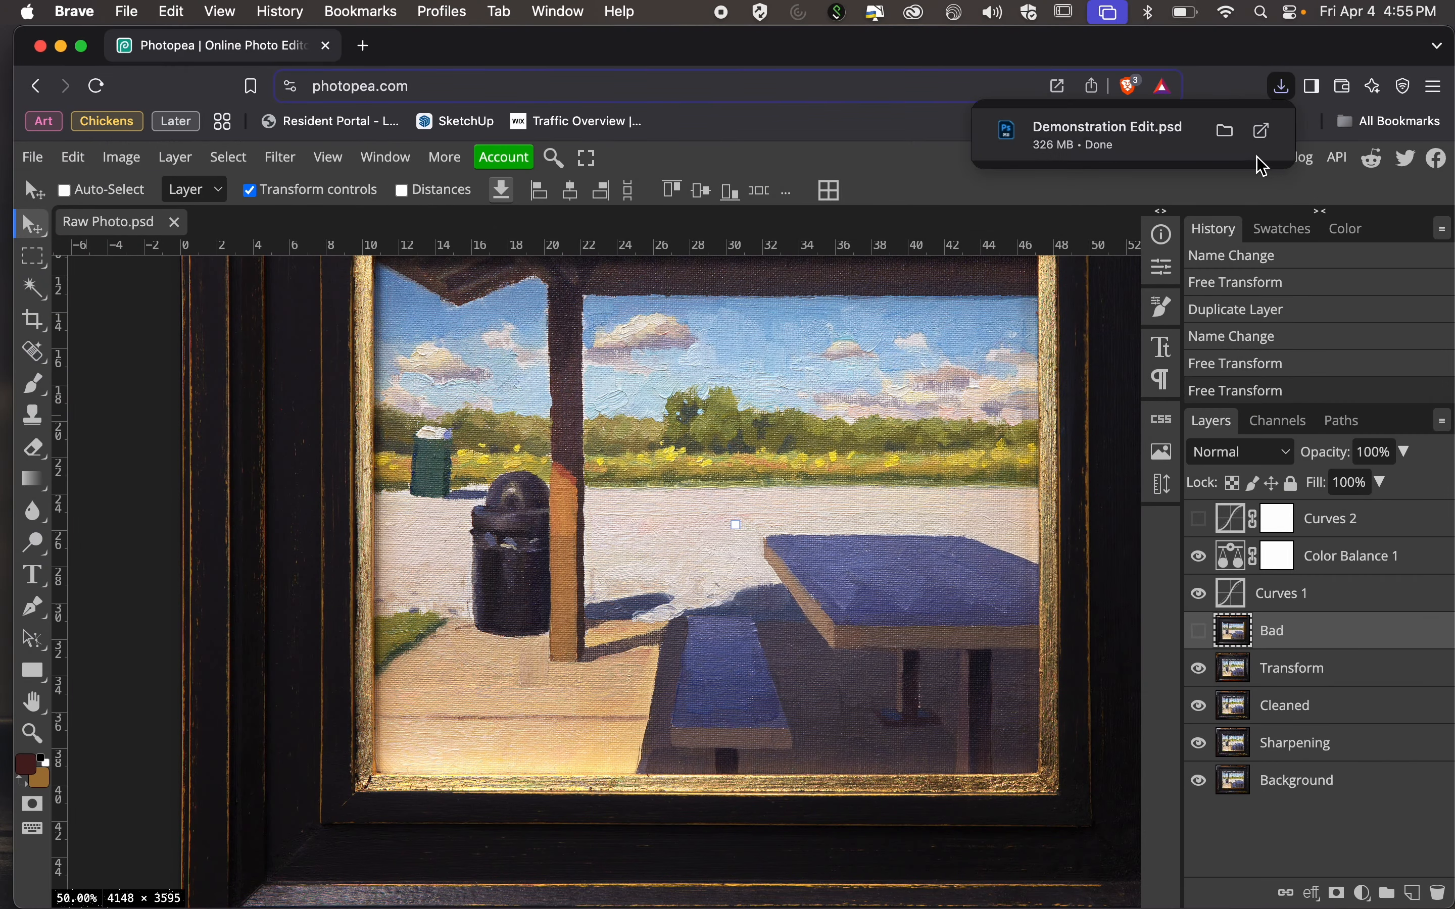
Switch to Photoshop and minimize its window showing the IMG_1414.heic photo.
scroll(1177, 166, up, 5)
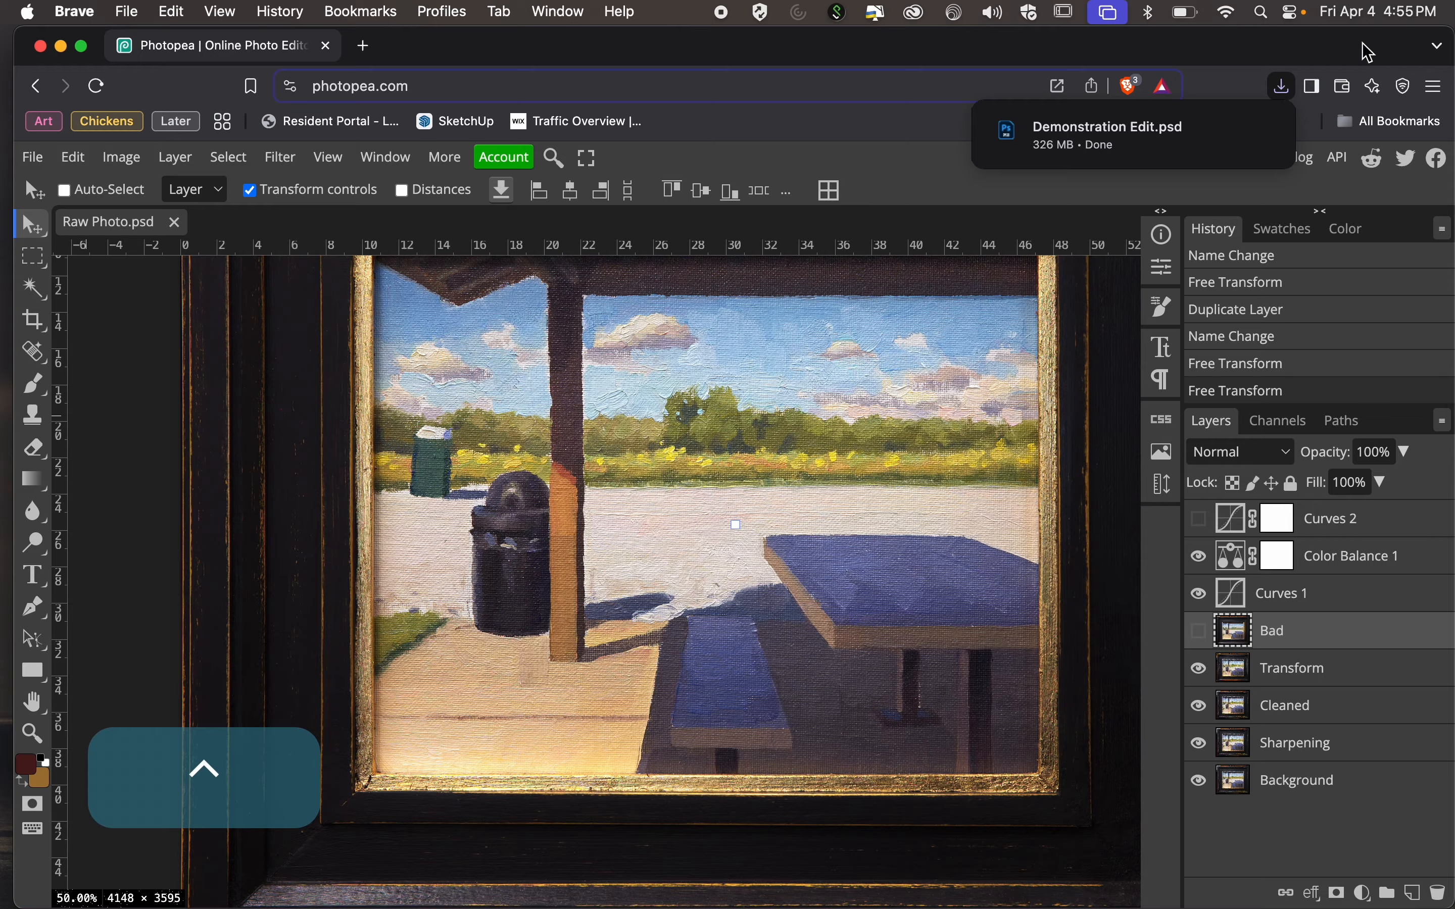
key(ctrl+Right)
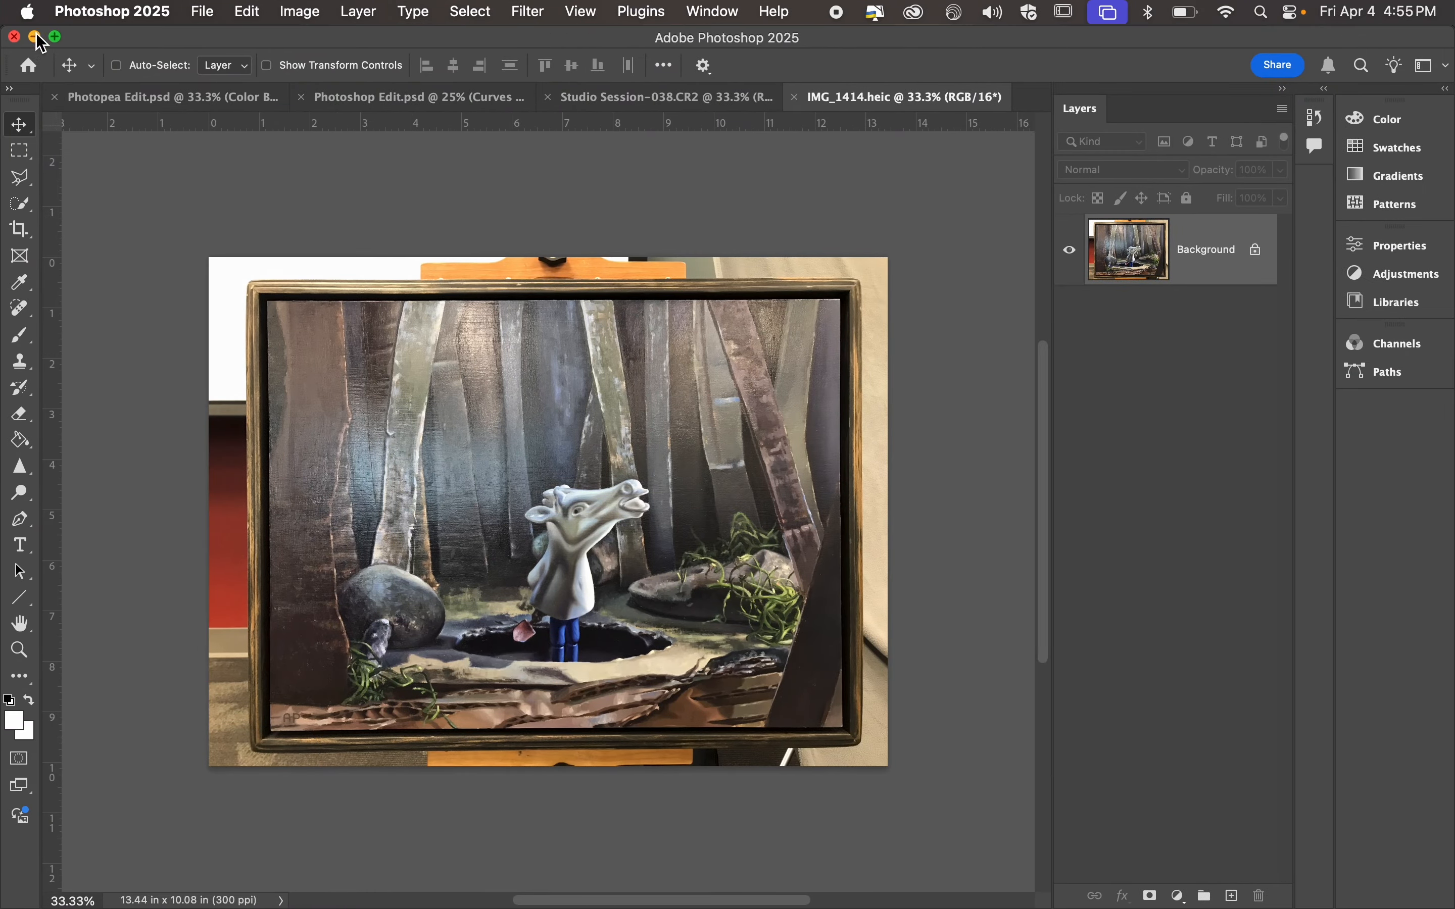
click(35, 39)
Switch to Finder by restoring its minimized window and show the Studio Session location with the workshop files.
key(ctrl+Right)
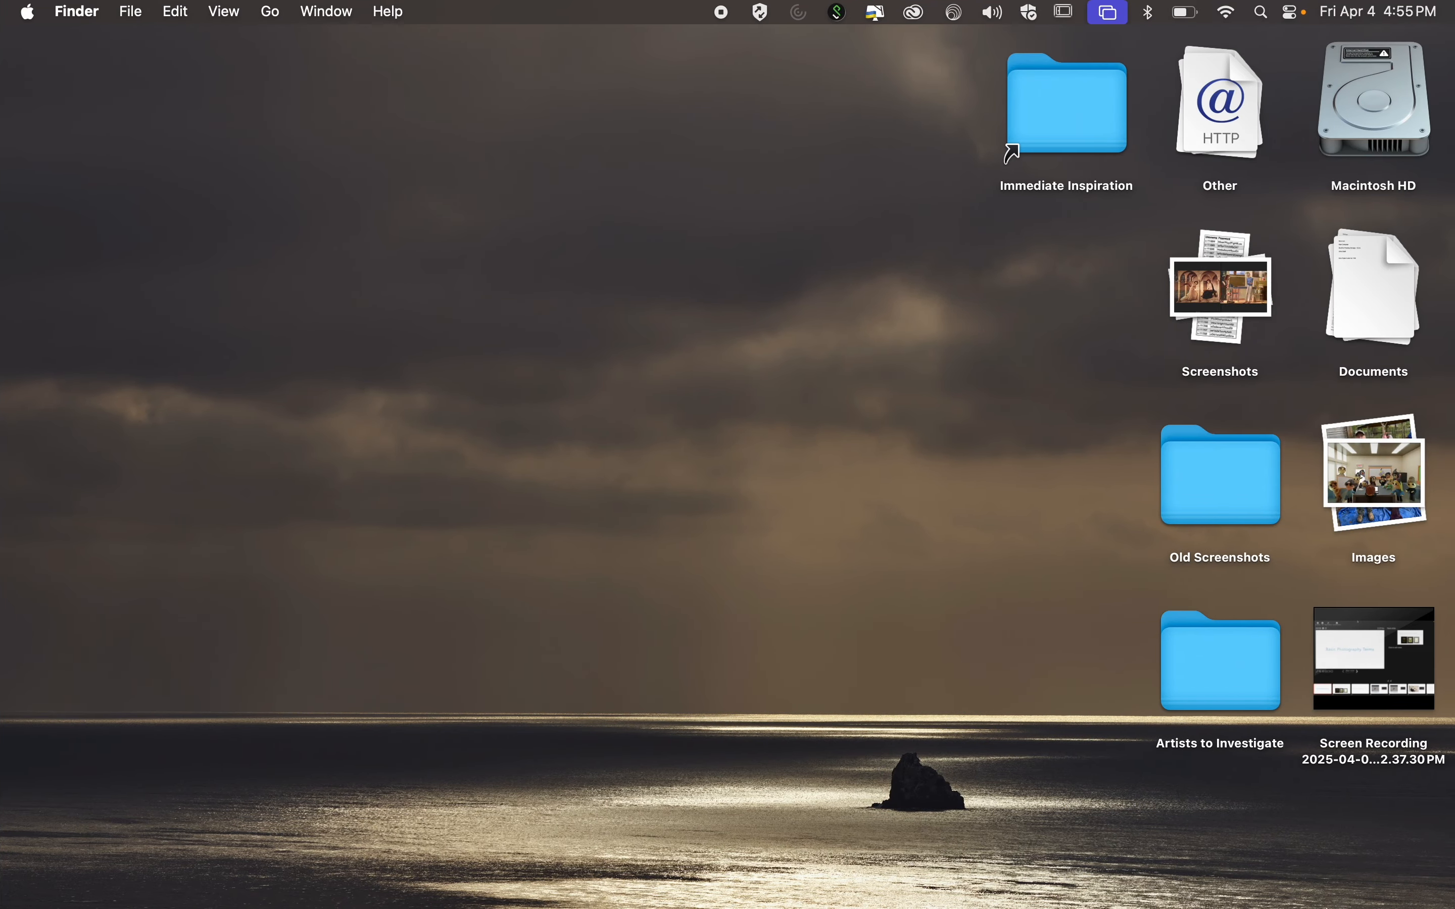
mouse_move(1242, 862)
key(ctrl+Left)
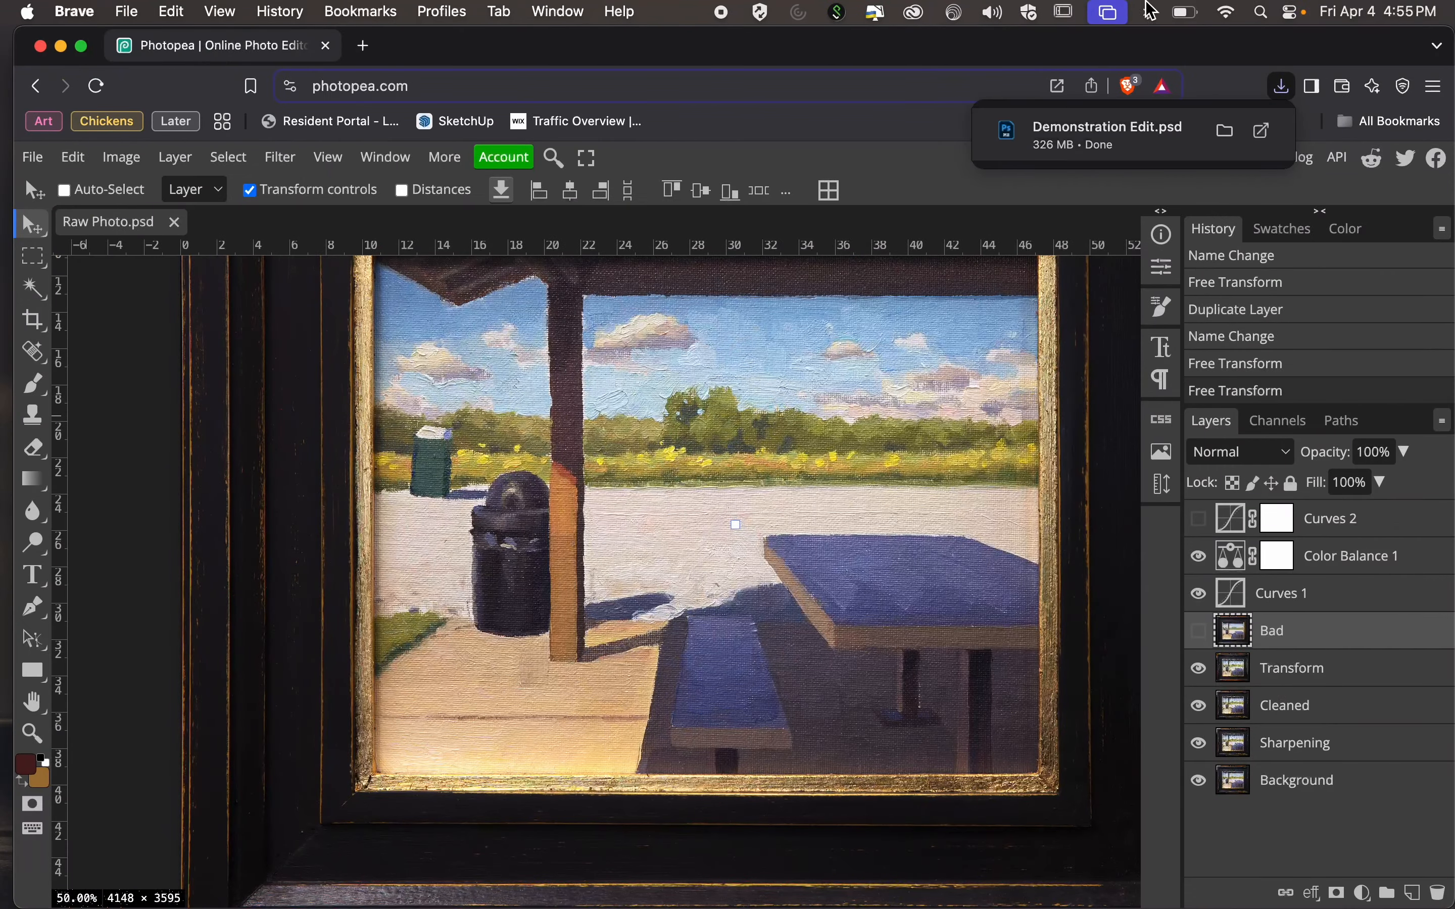
drag(1033, 45, 1064, 109)
key(ctrl+Left)
mouse_move(108, 37)
mouse_down()
mouse_move(155, 391)
mouse_move(127, 62)
mouse_up()
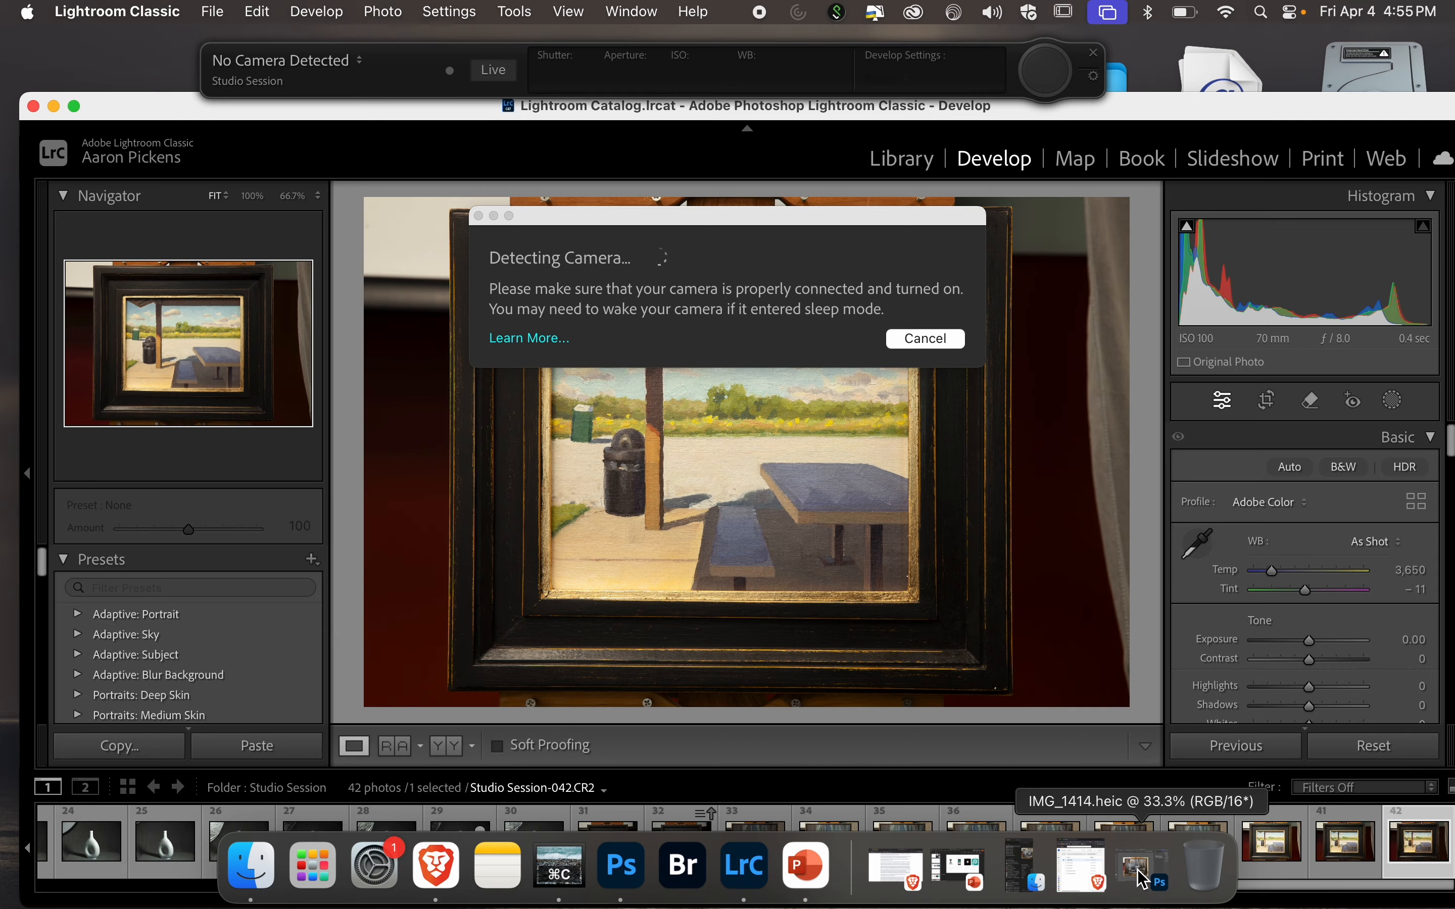
click(1029, 877)
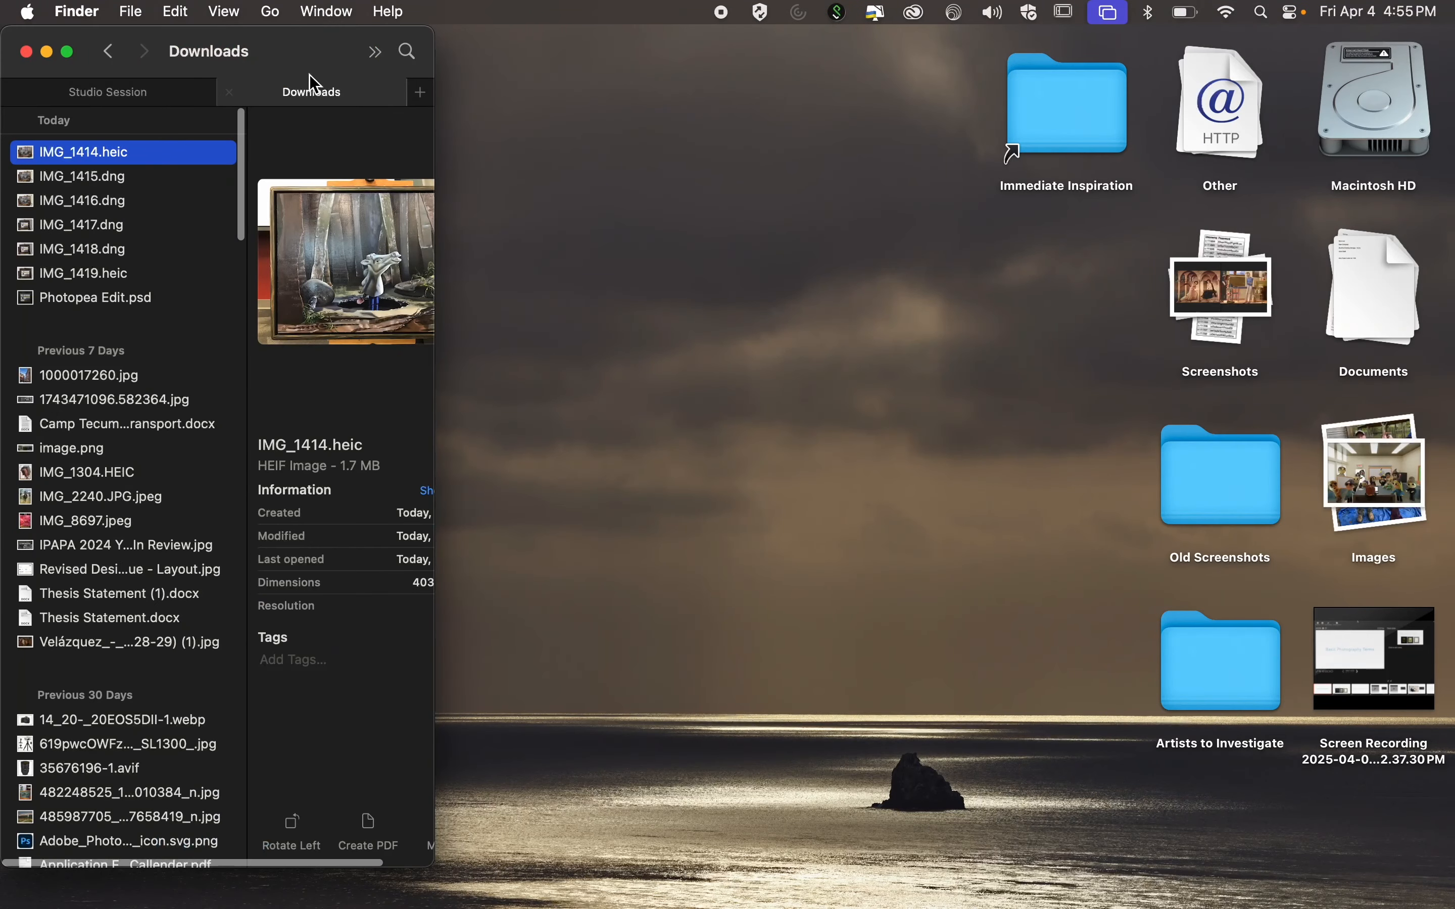
click(146, 91)
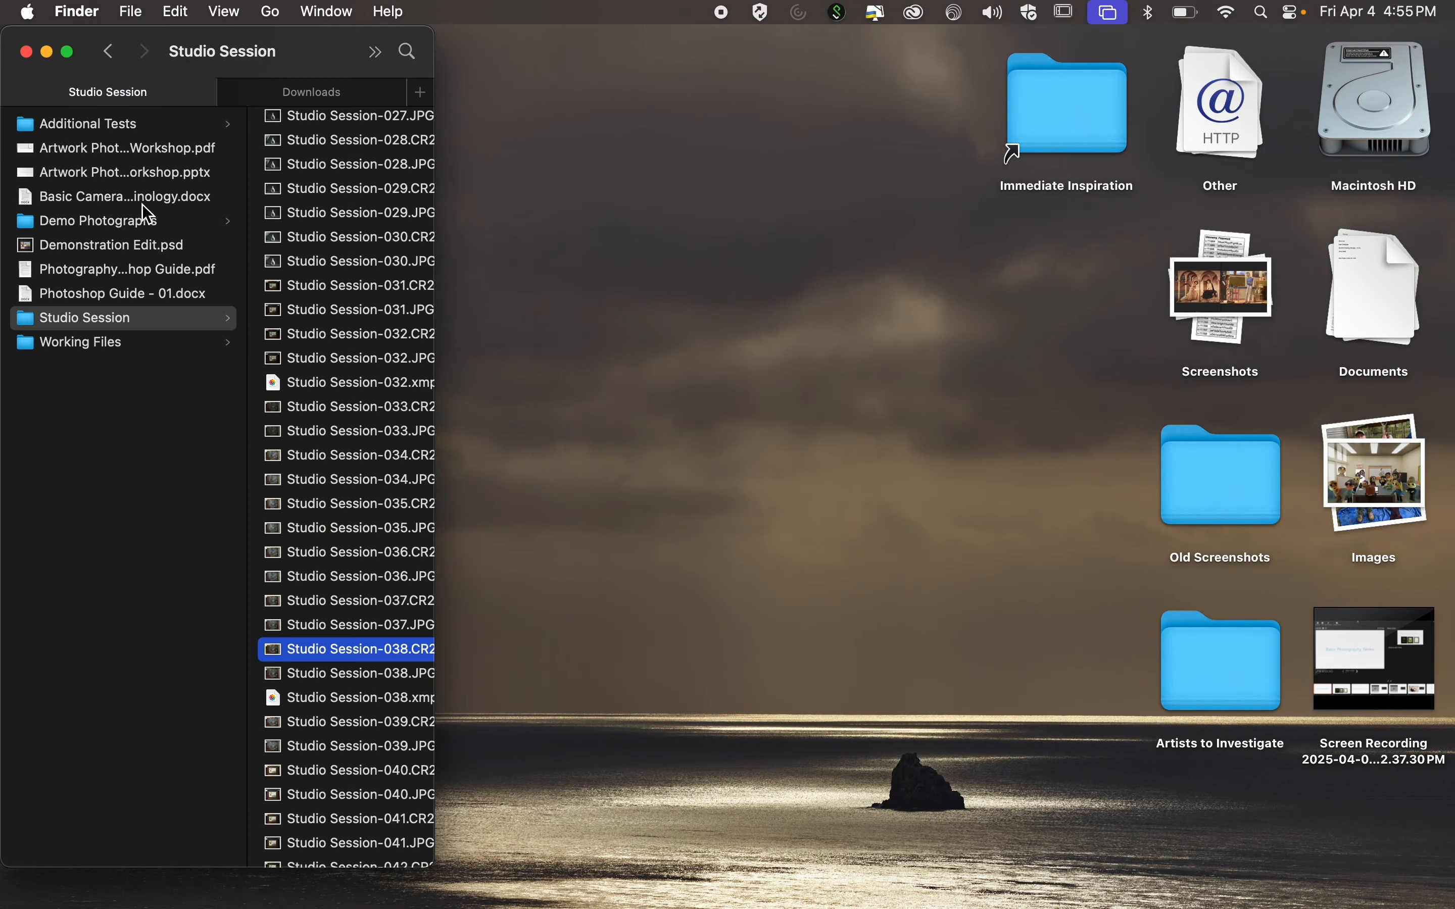
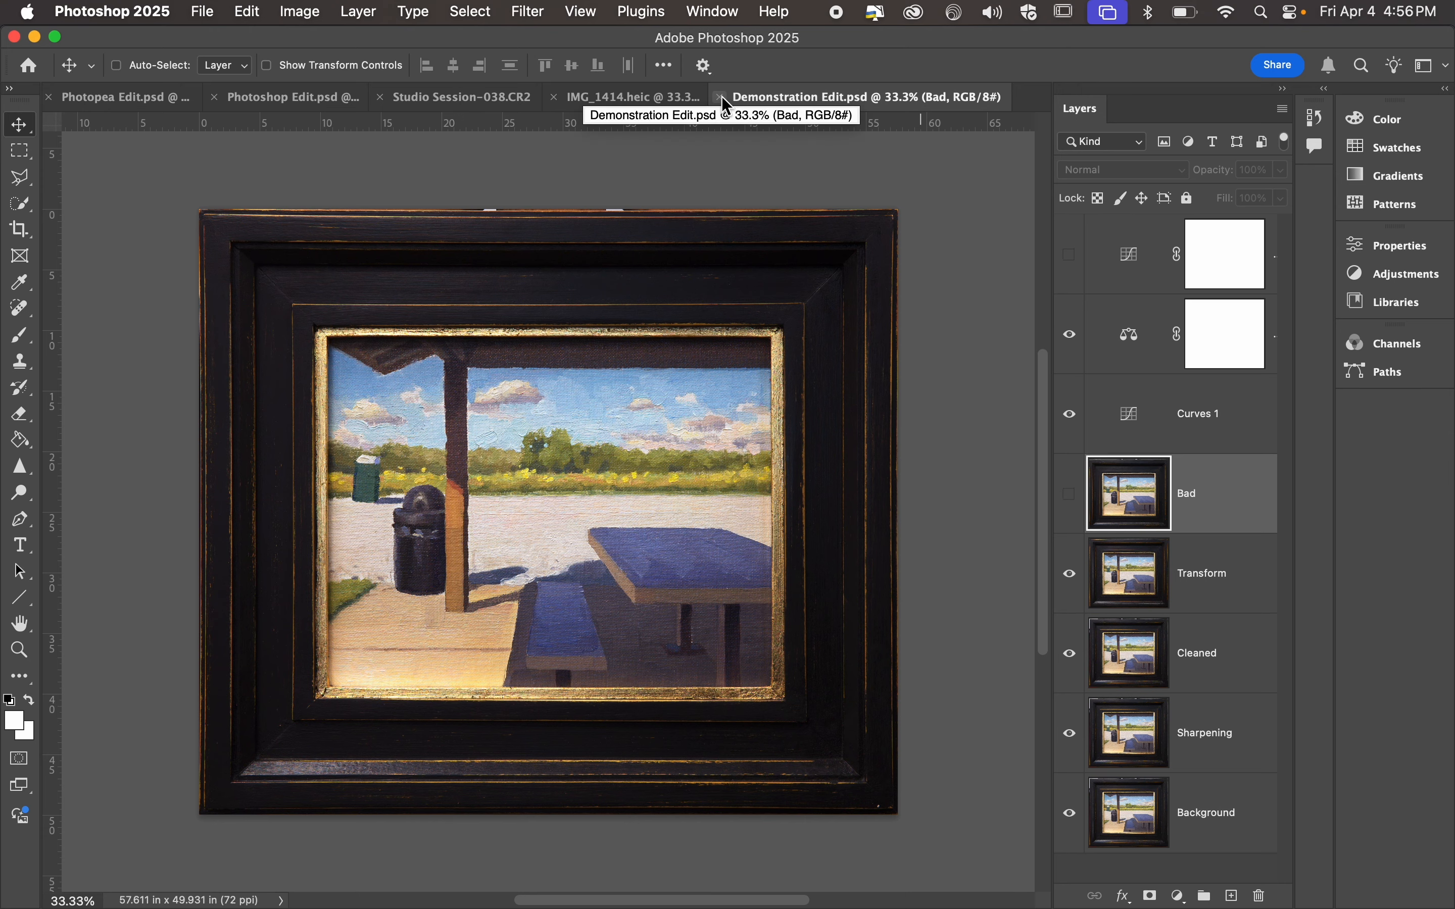
Close Demonstration Edit.psd in Photoshop and switch back to the Raw Photo.psd document in Photopea in the Brave browser.
click(720, 98)
key(ctrl+Left)
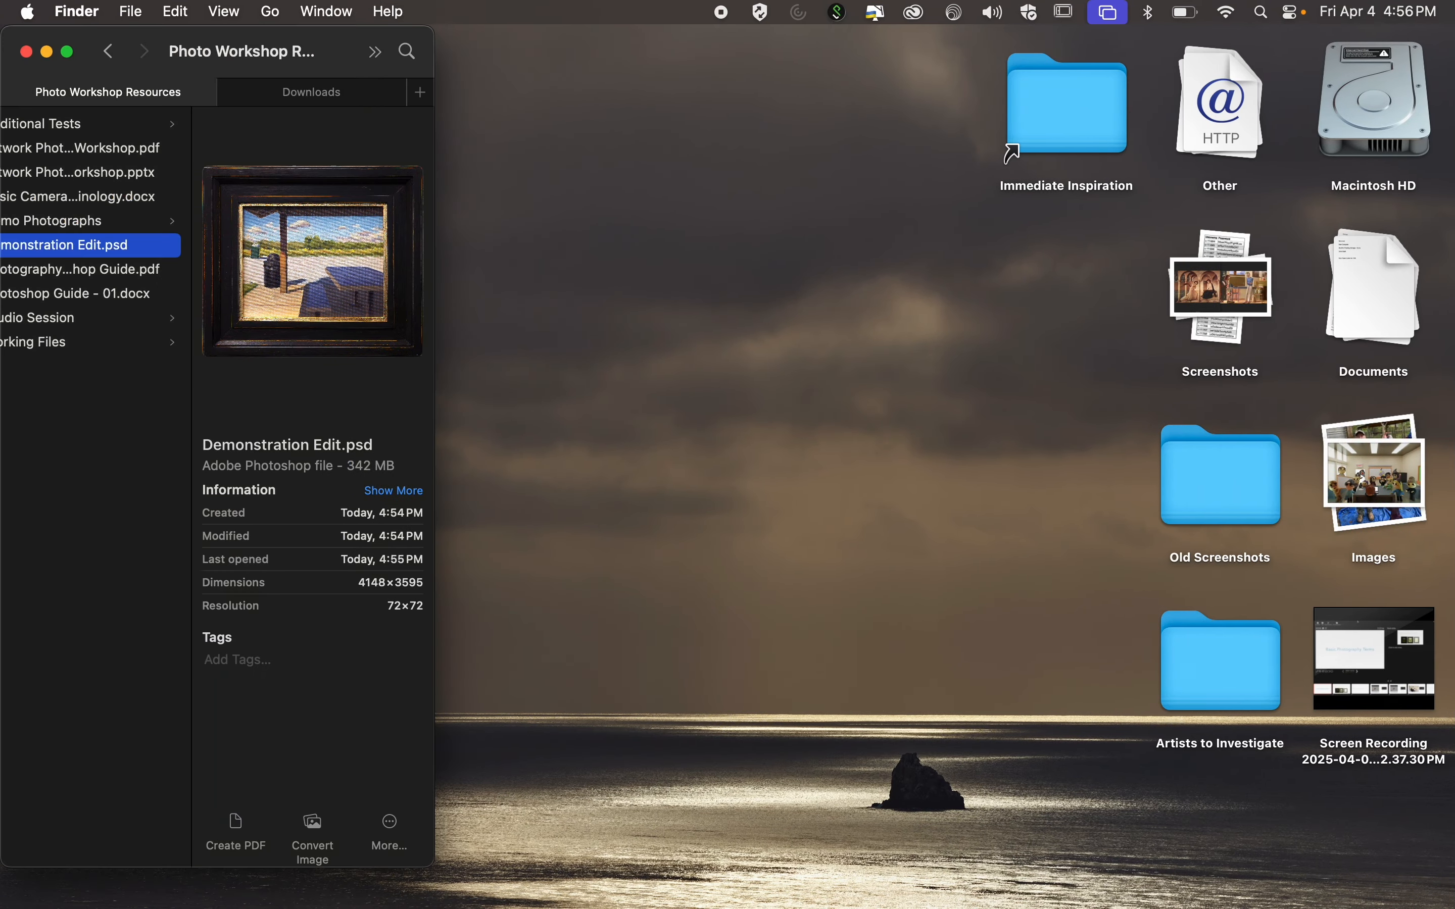
key(ctrl+Left)
mouse_move(881, 905)
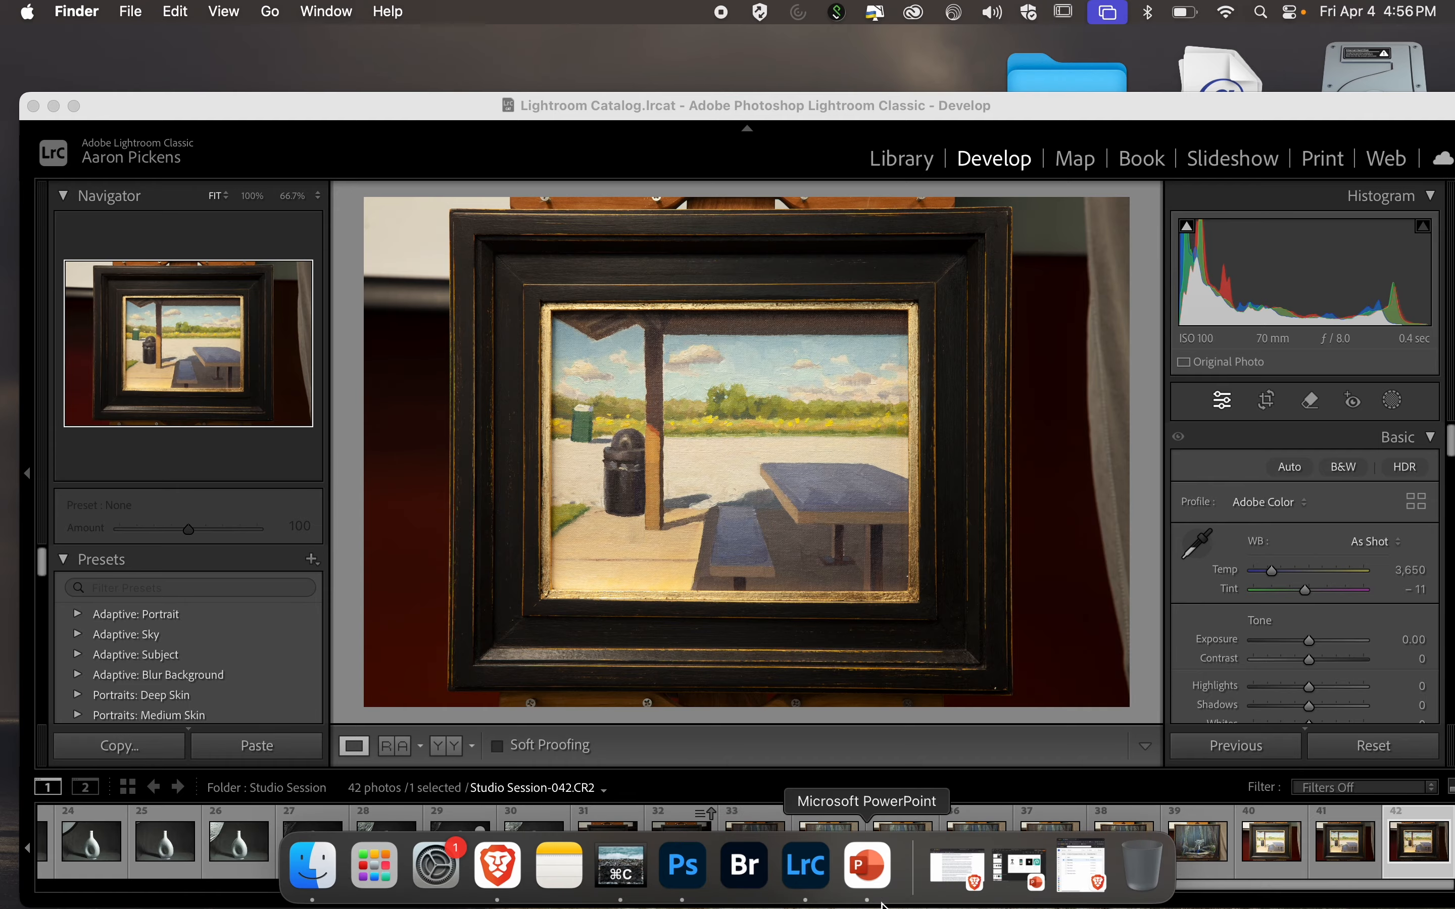
click(1091, 856)
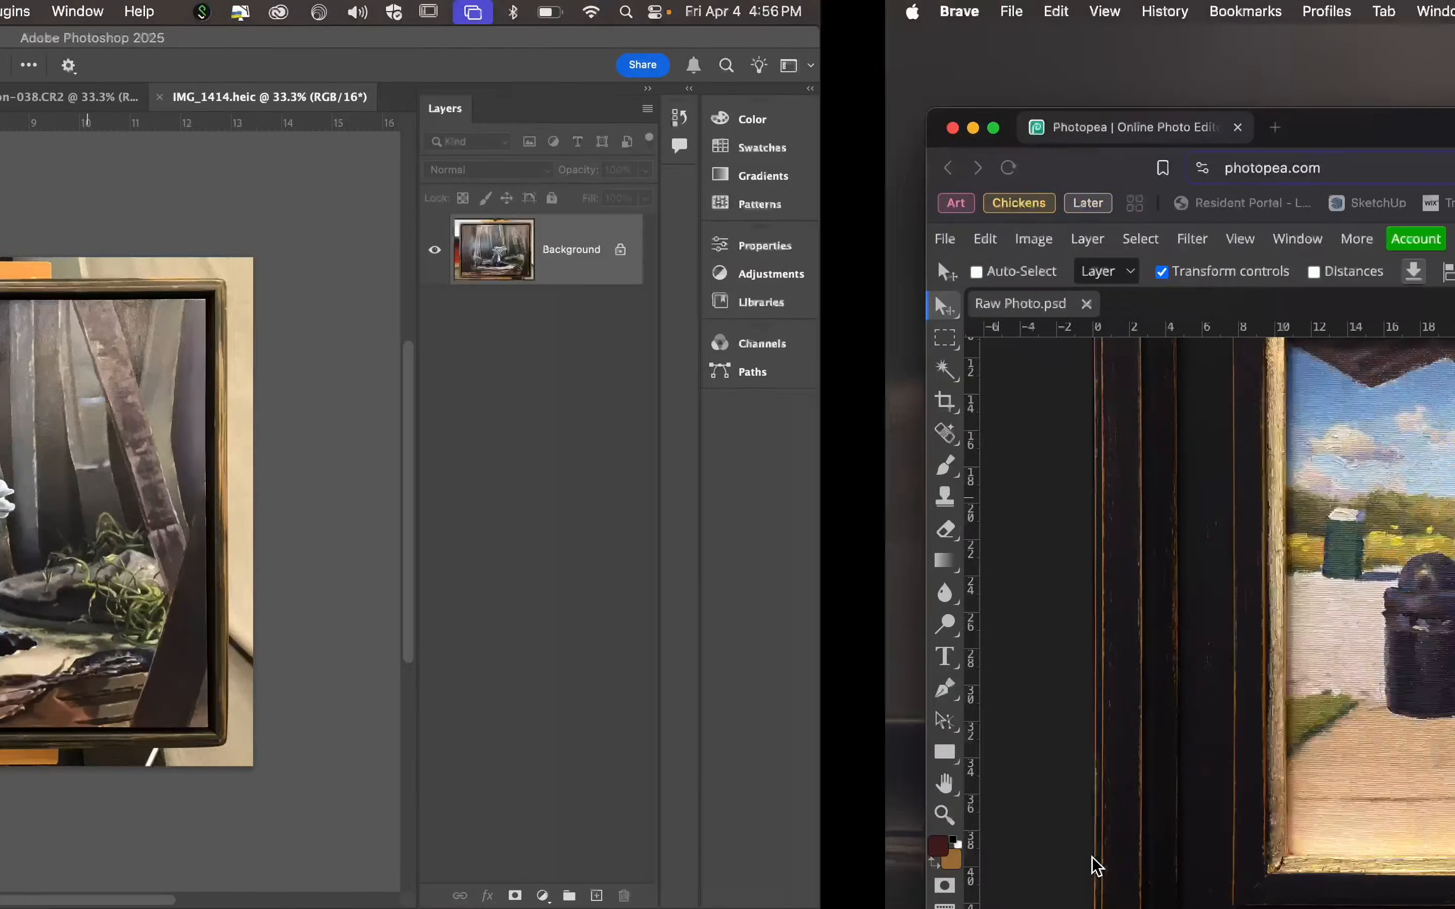
drag(743, 129, 714, 18)
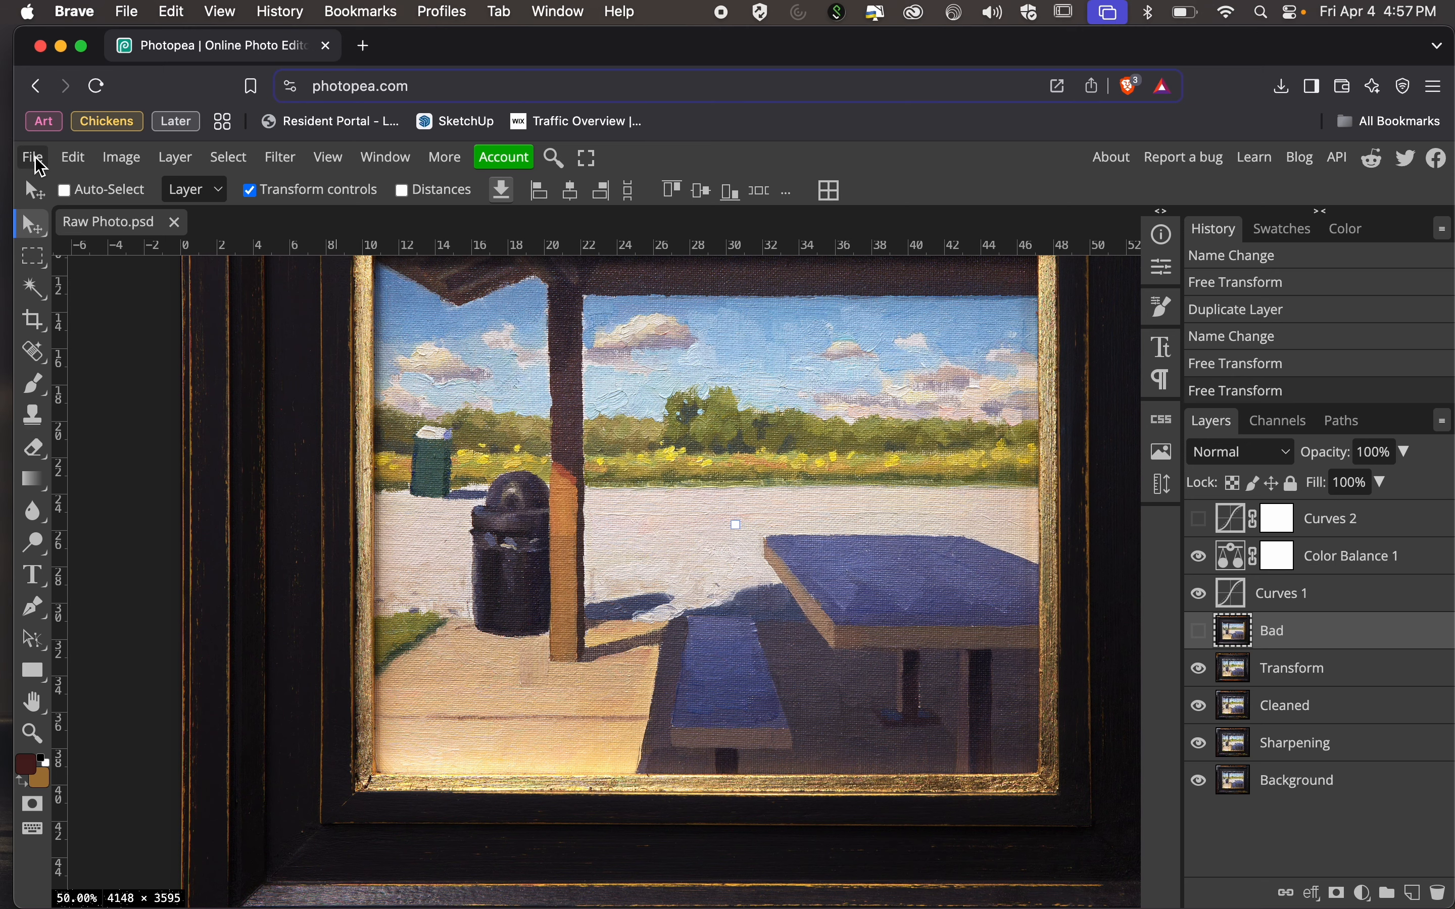
Start a JPG export of the edited painting photo and name it Demonstration Photo.
click(32, 158)
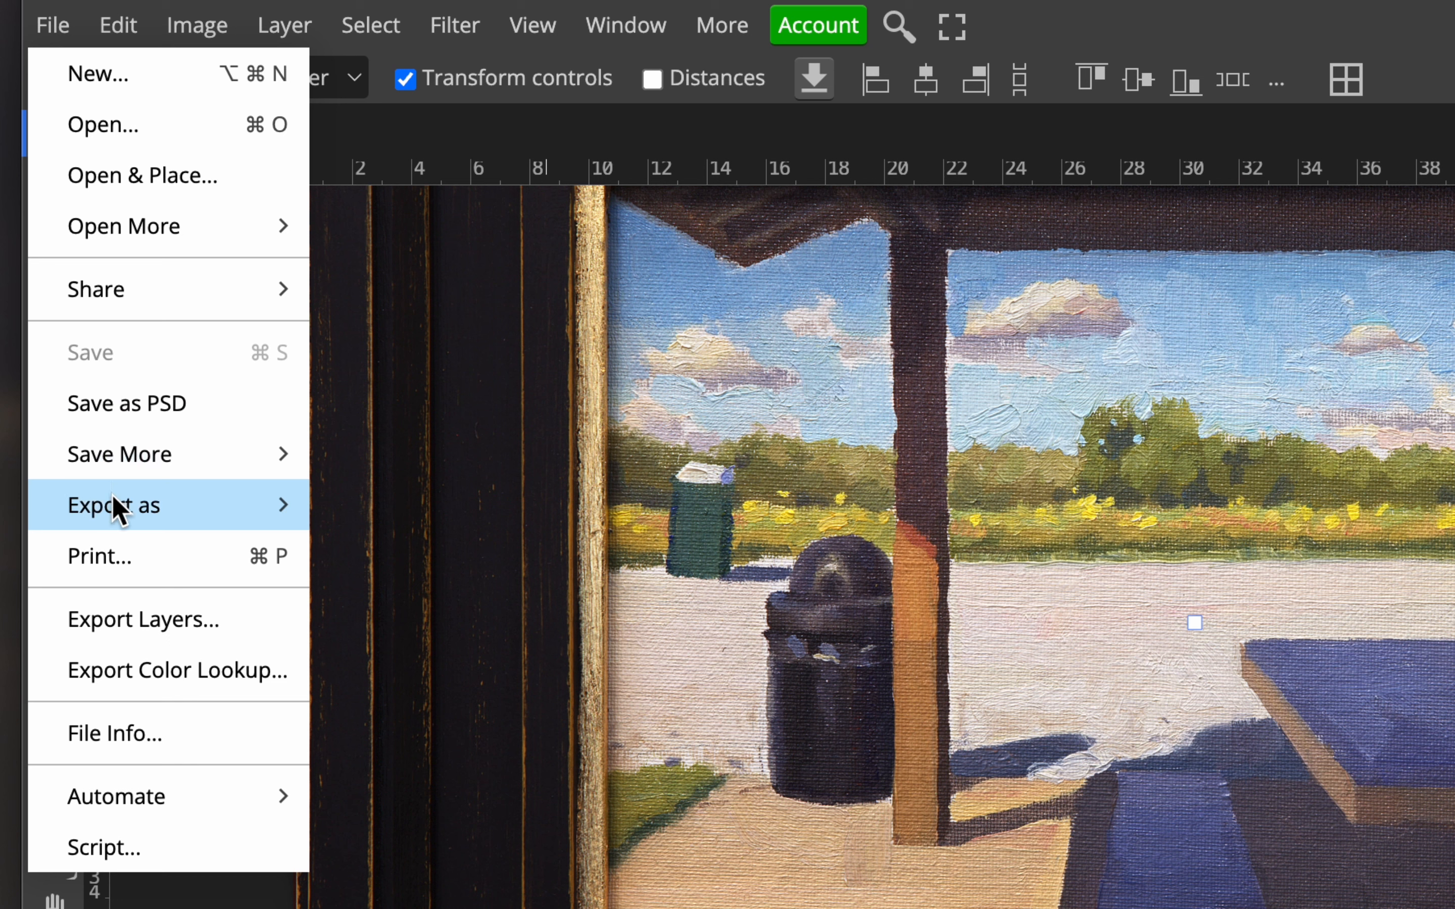
mouse_move(115, 505)
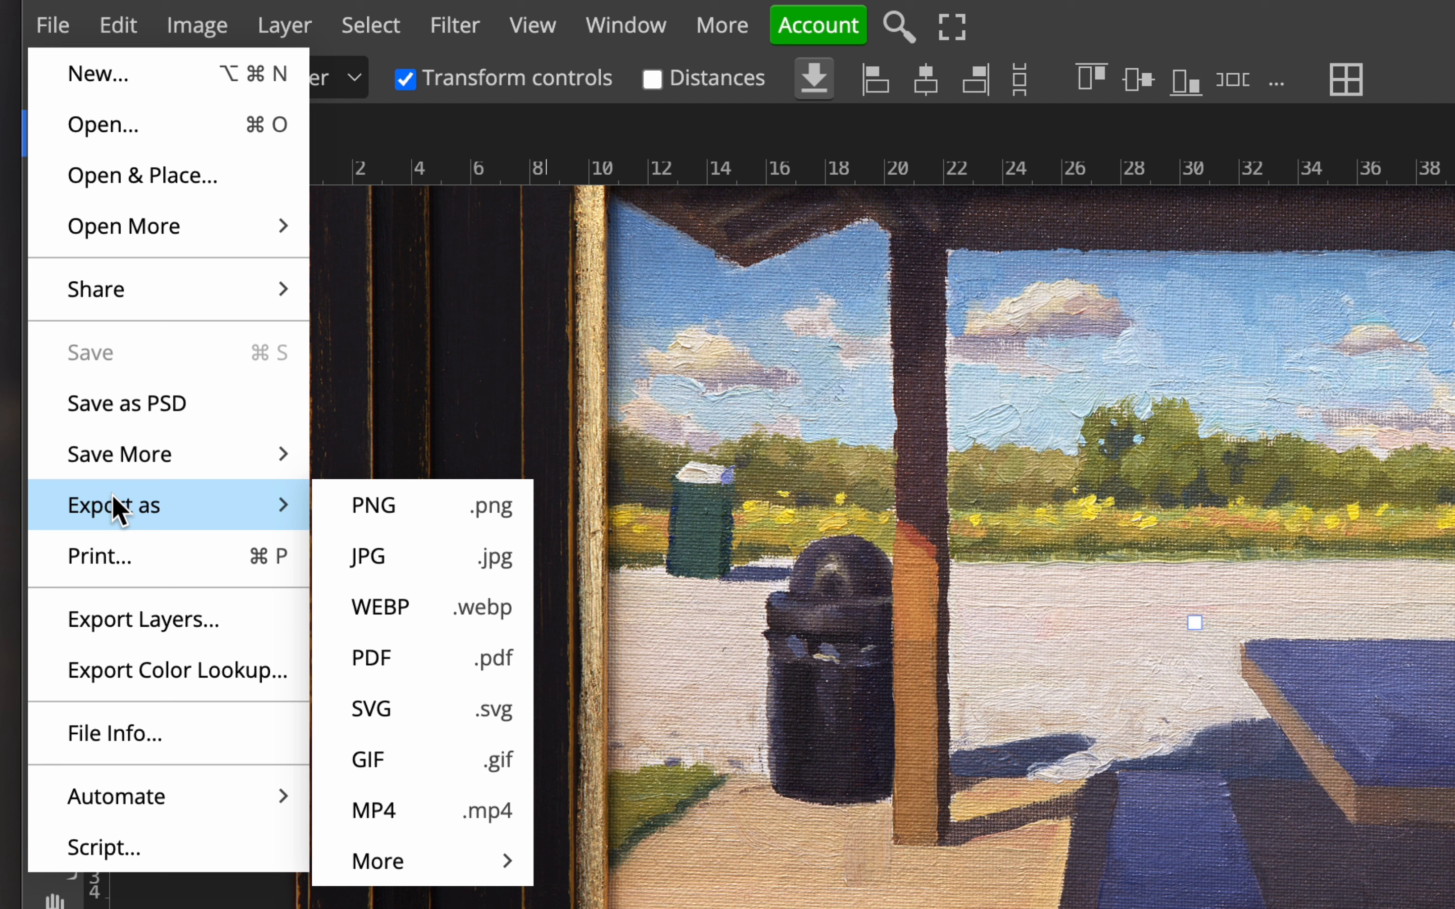
click(403, 559)
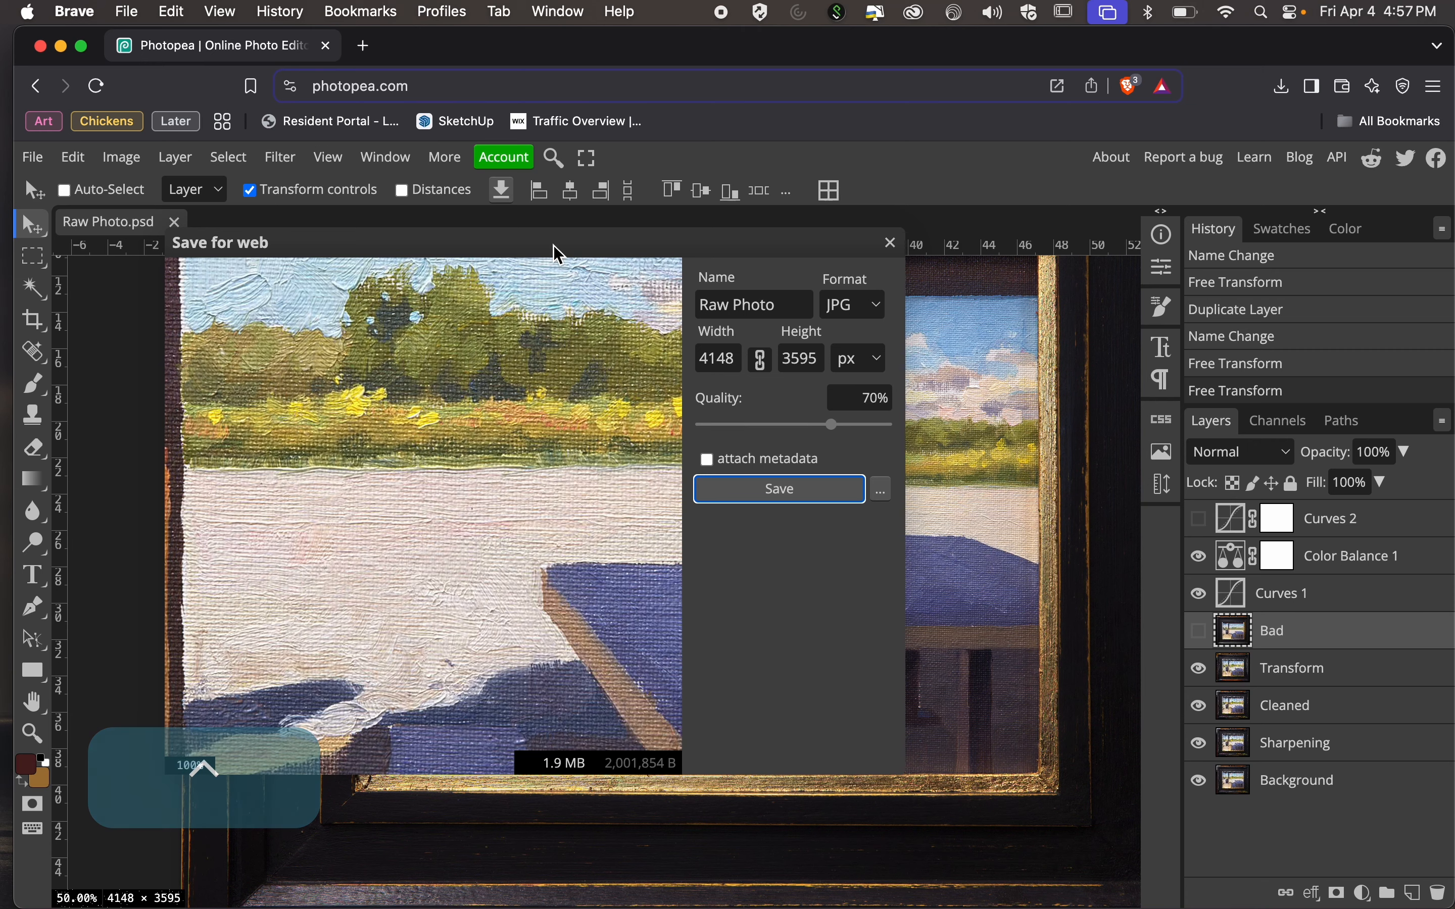
drag(559, 255, 631, 237)
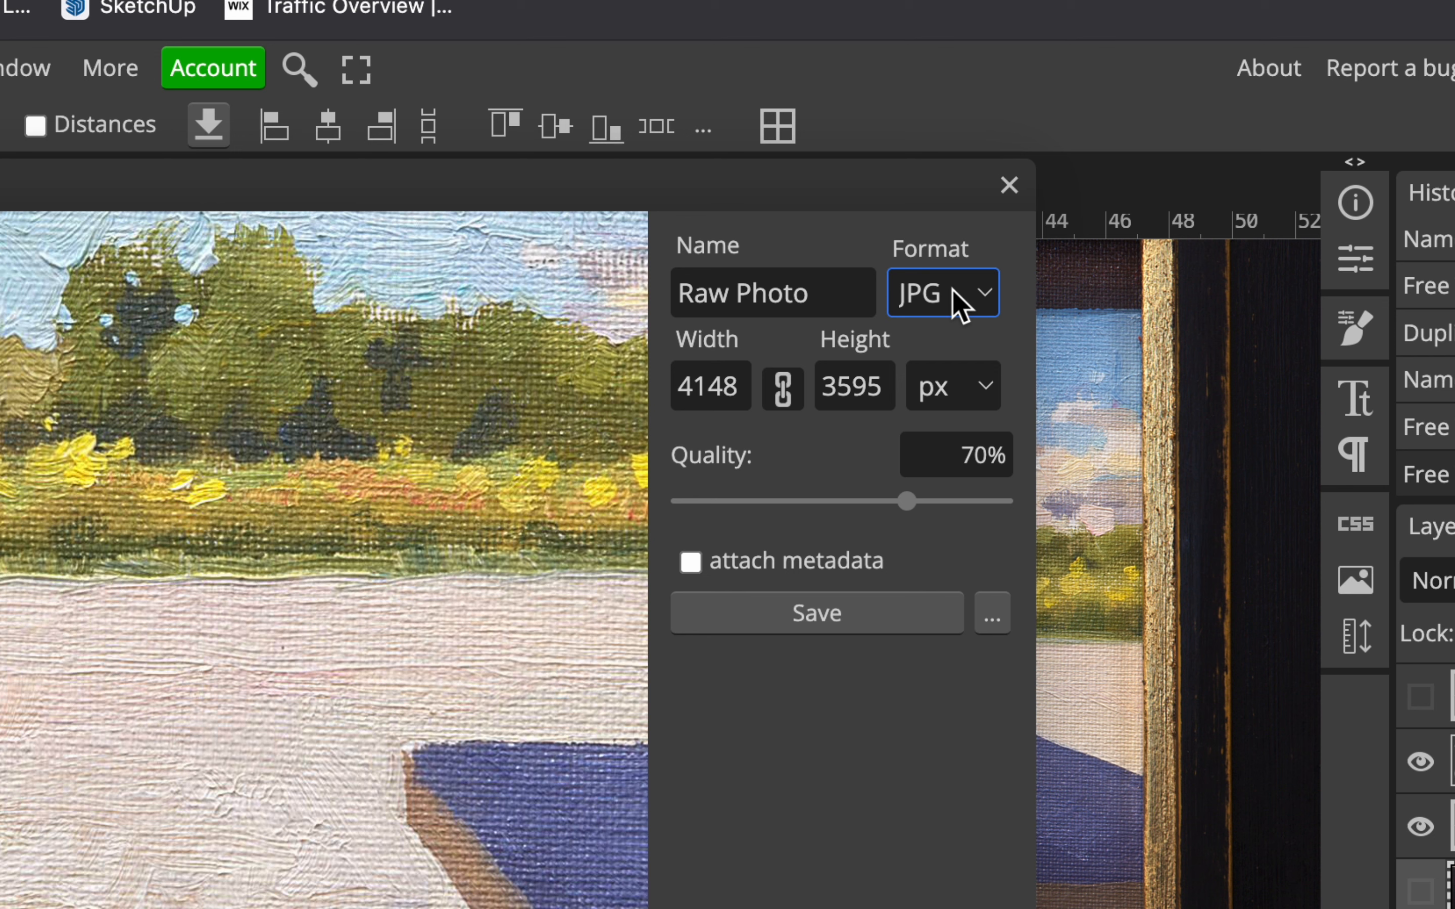
drag(843, 292, 640, 264)
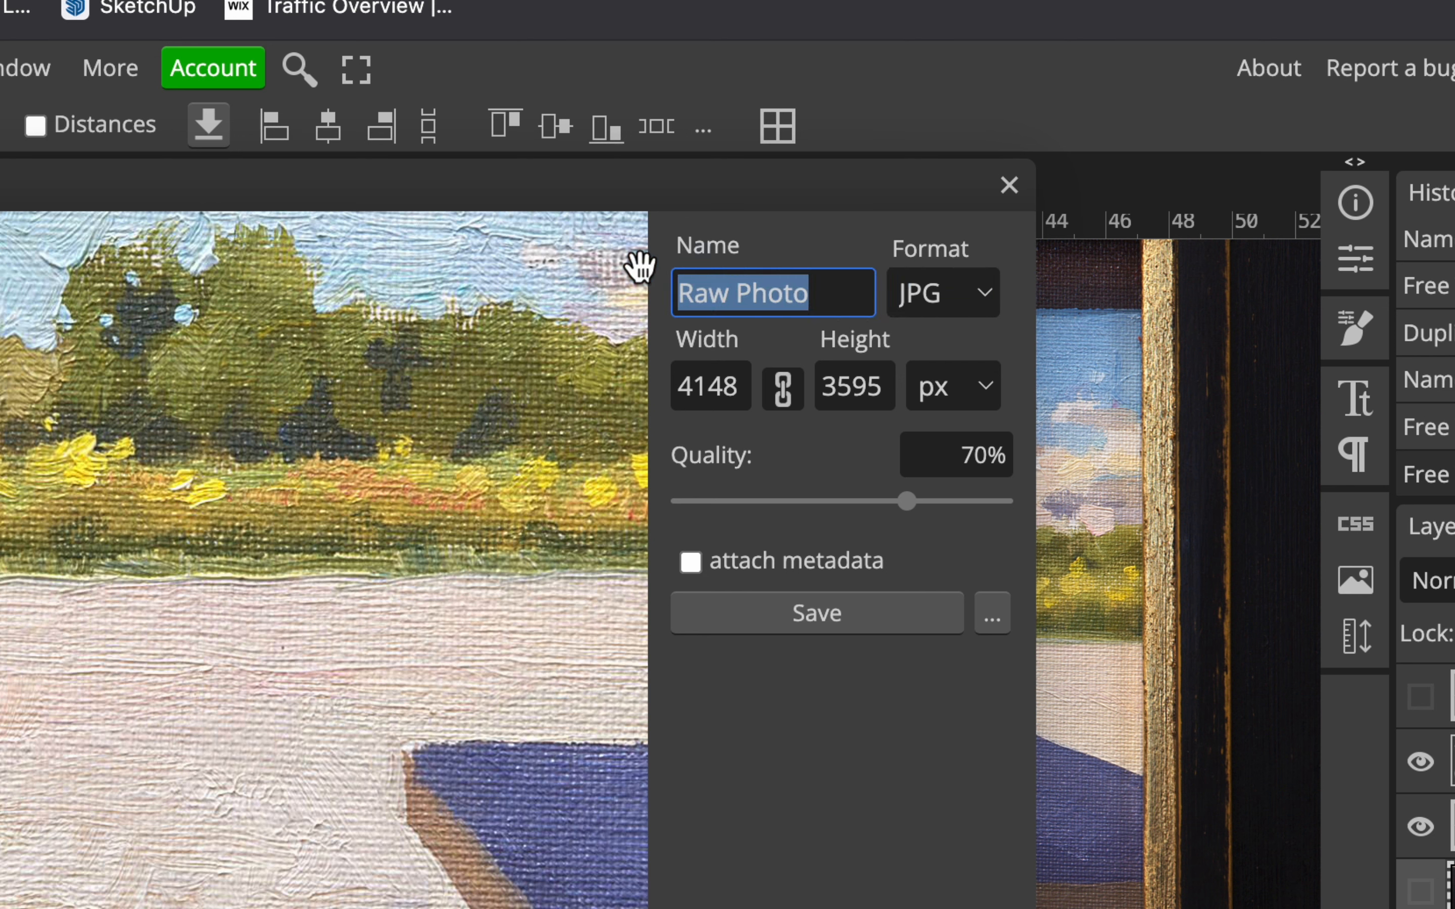
text(Doc)
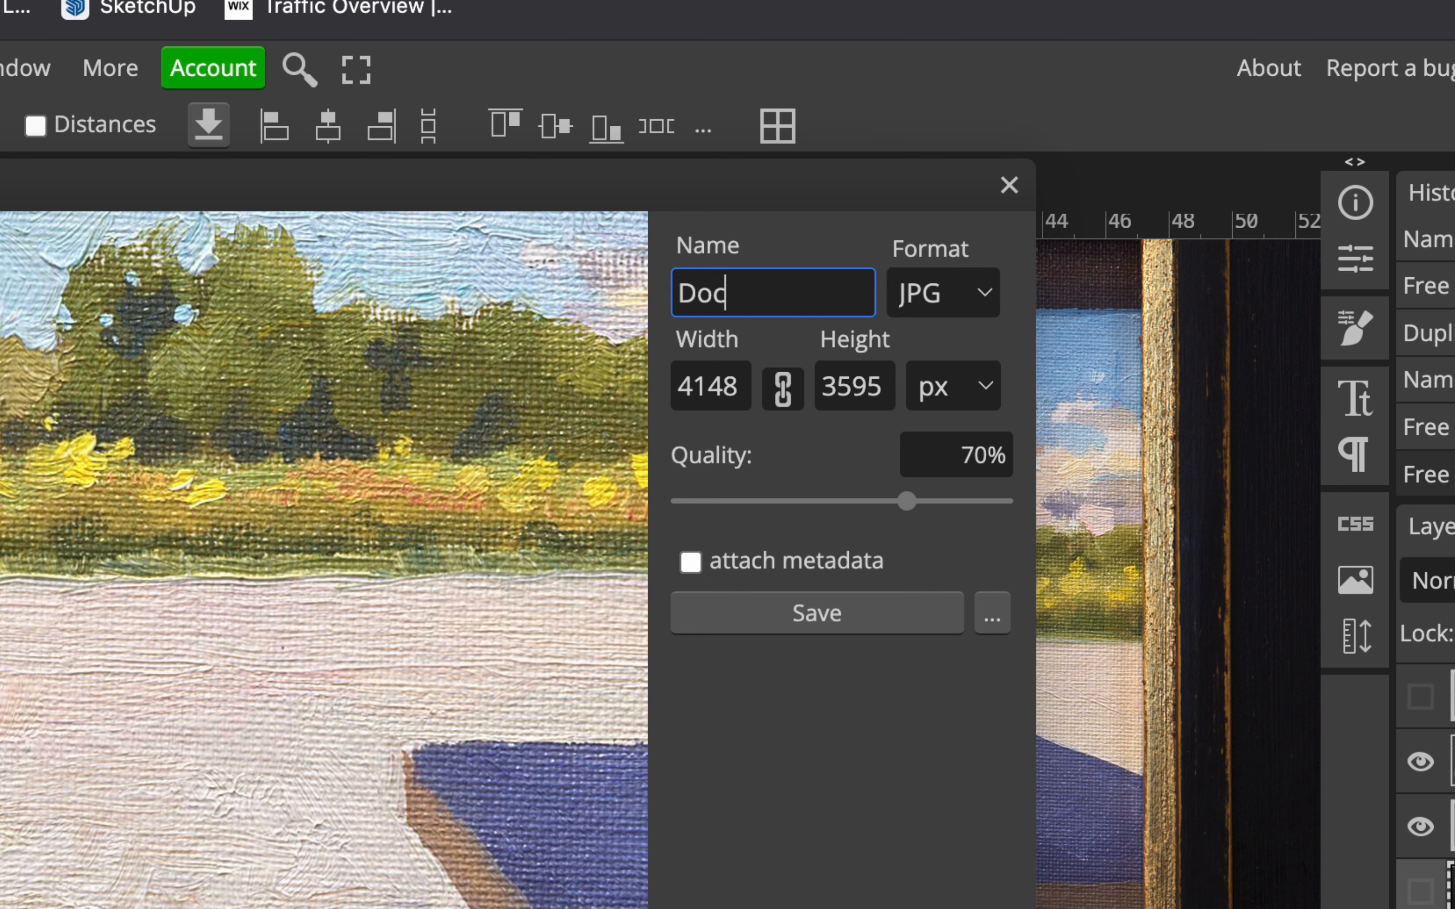
key(BackSpace)
key(BackSpace)
key(BackSpace)
text(Demonstr)
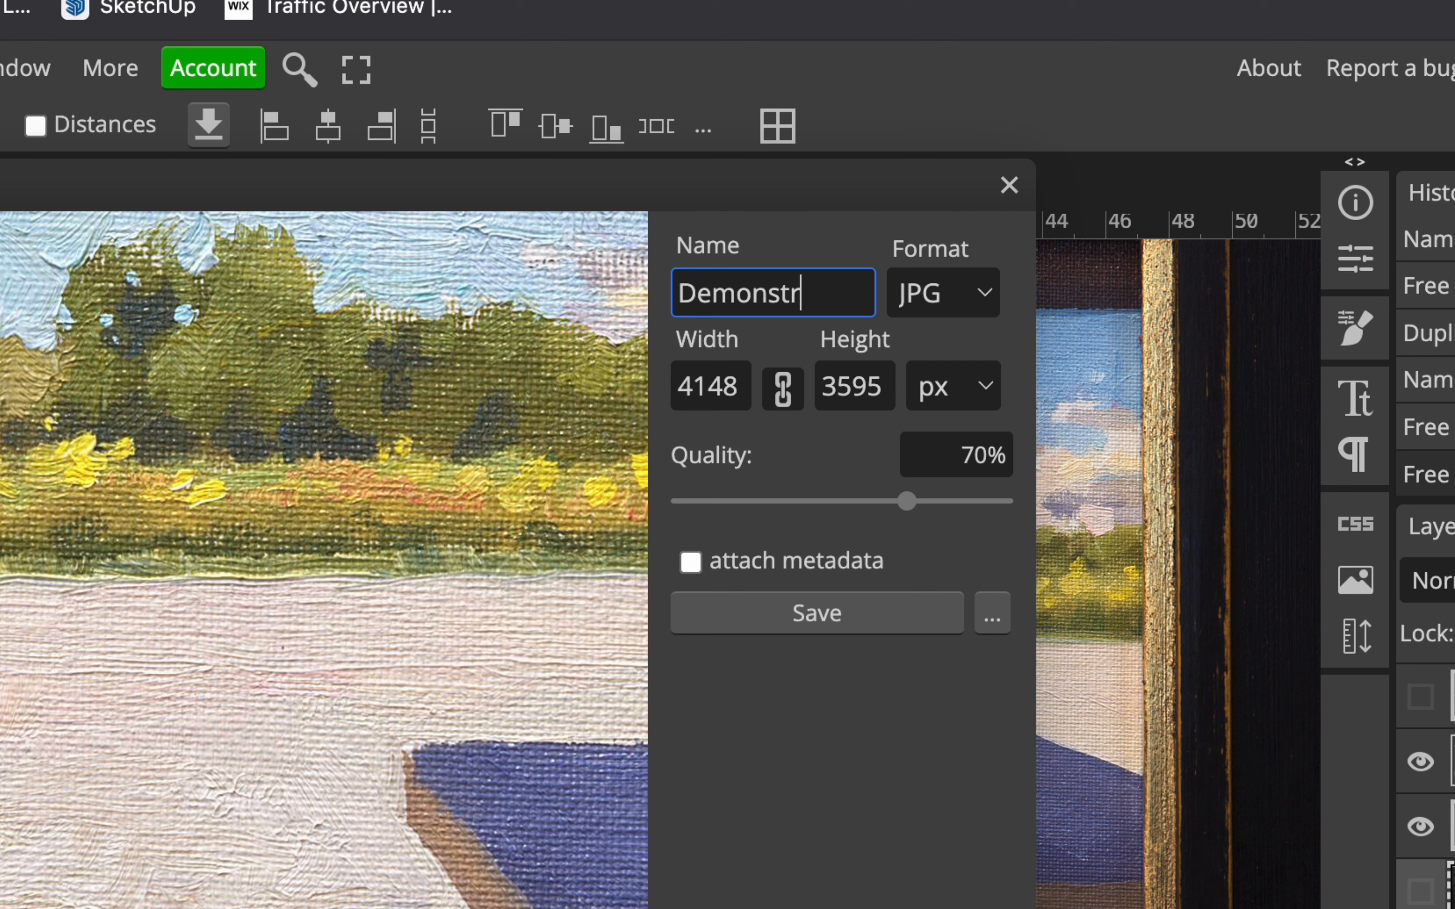
text(ation Photo)
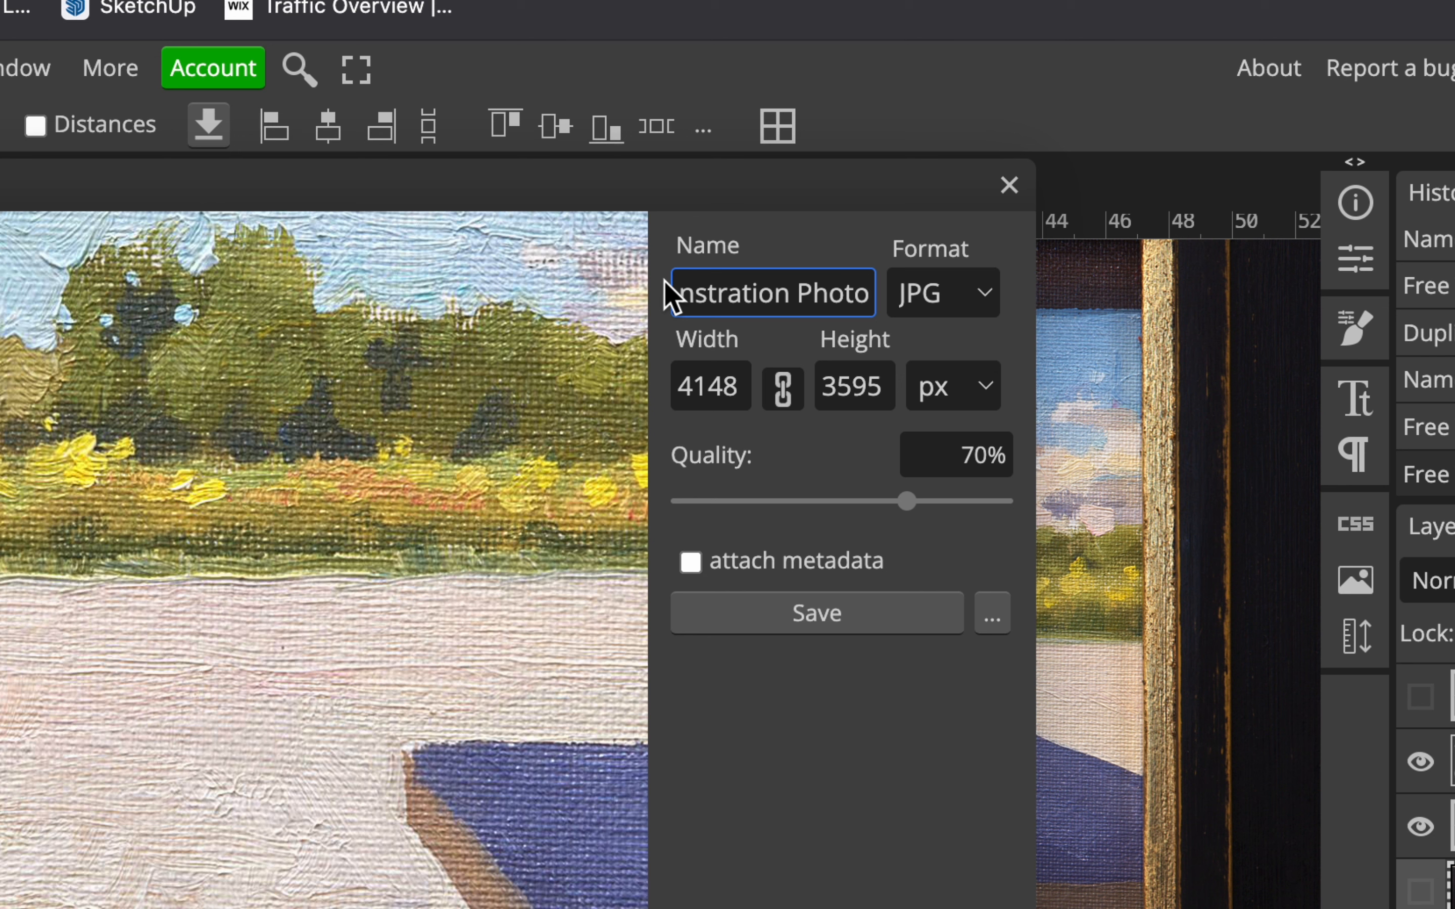
Set the export width to 2400 px with linked height and the JPG quality to 100%.
click(698, 391)
double_click(694, 394)
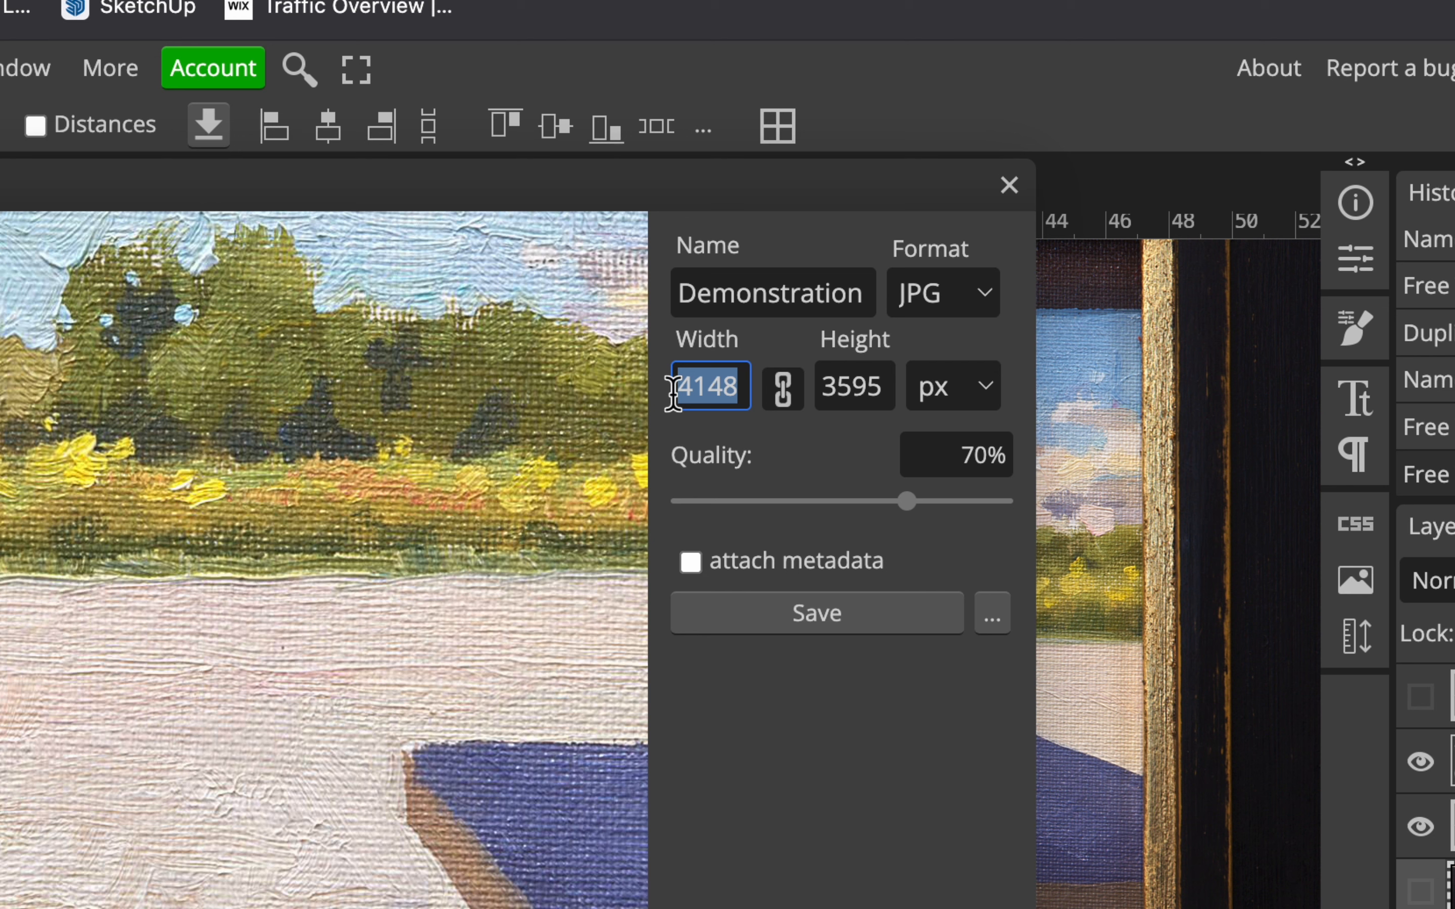
text(2400)
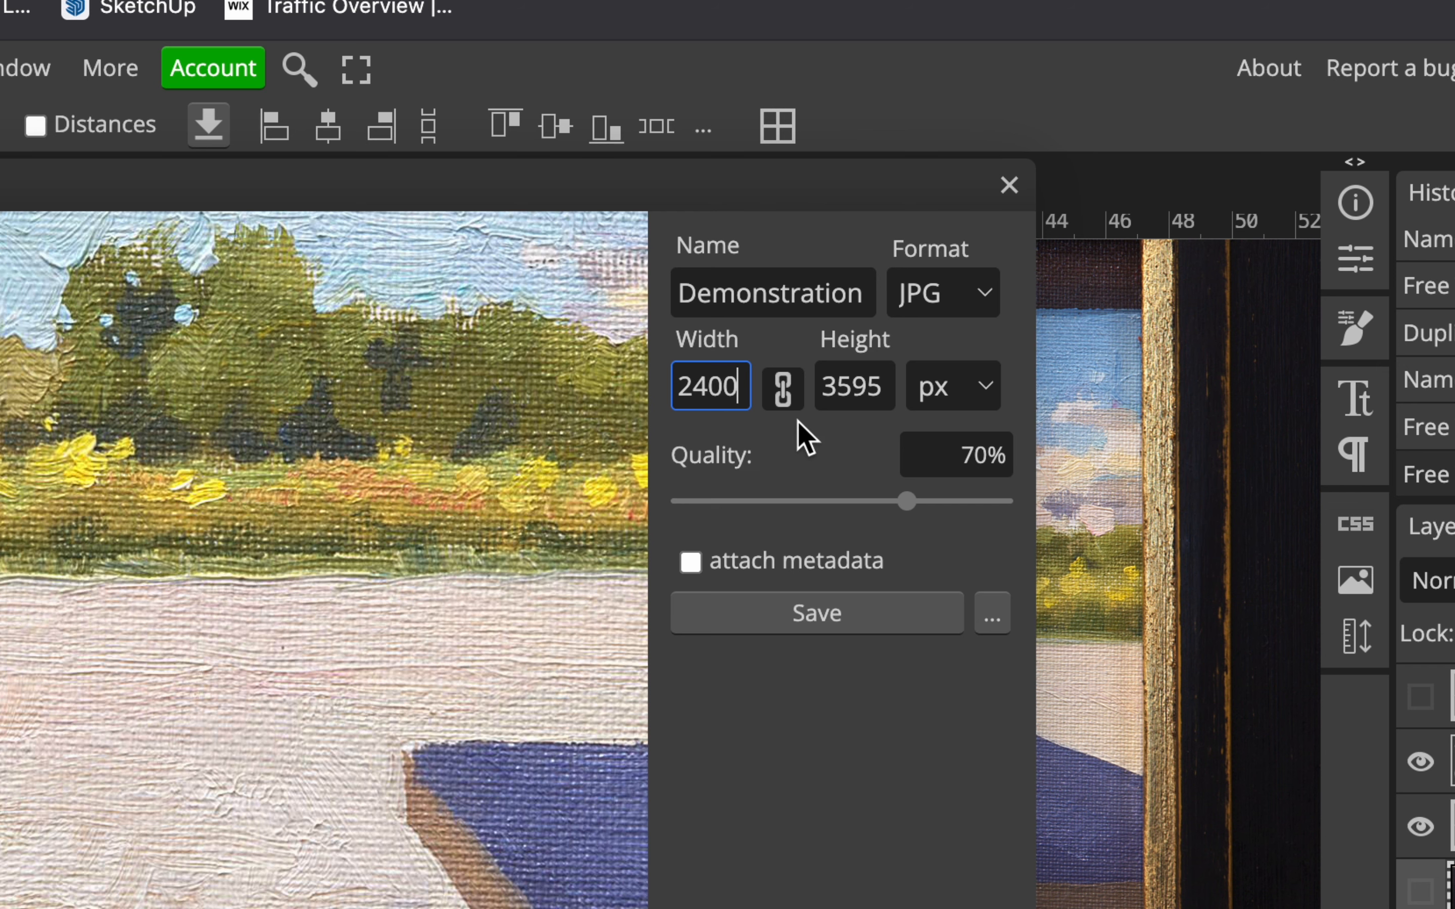
click(863, 389)
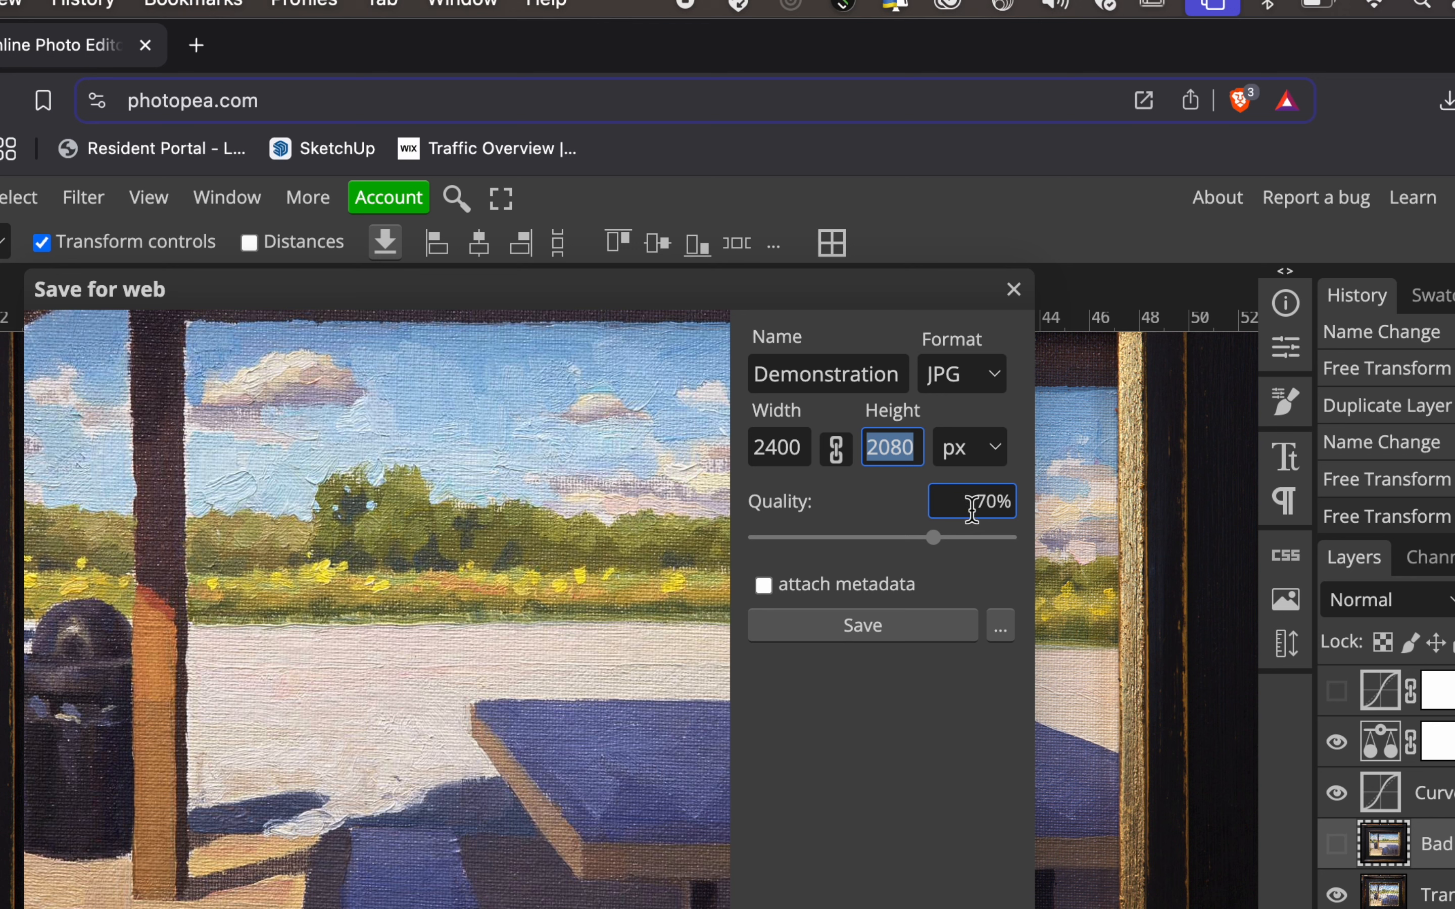
double_click(990, 508)
text(100)
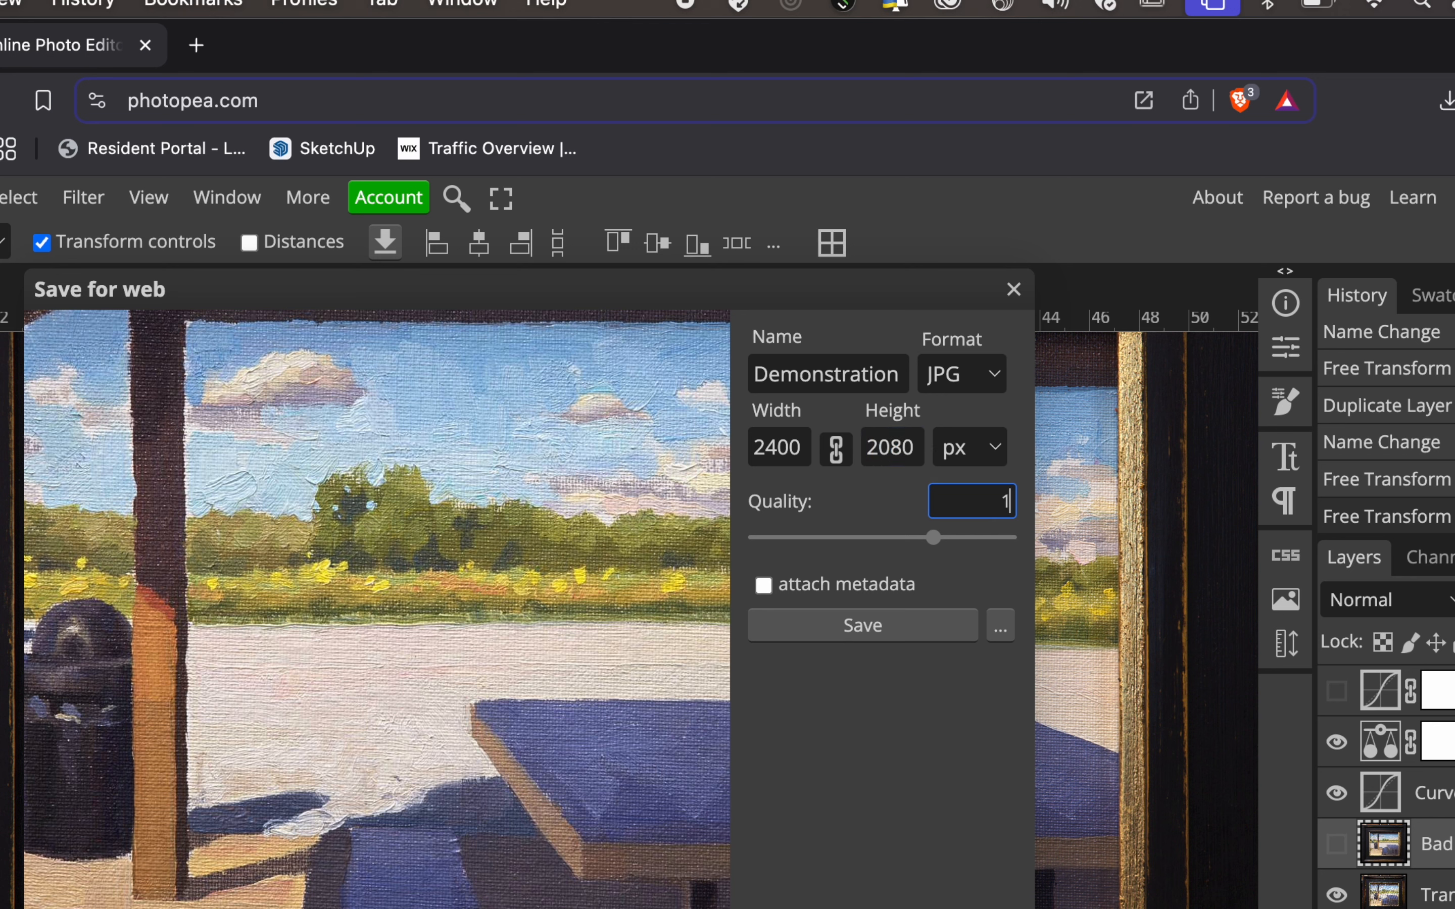
Extend the export name to Demonstration Photo - Hi and save the JPG in the Photo Workshop Resources folder.
click(844, 367)
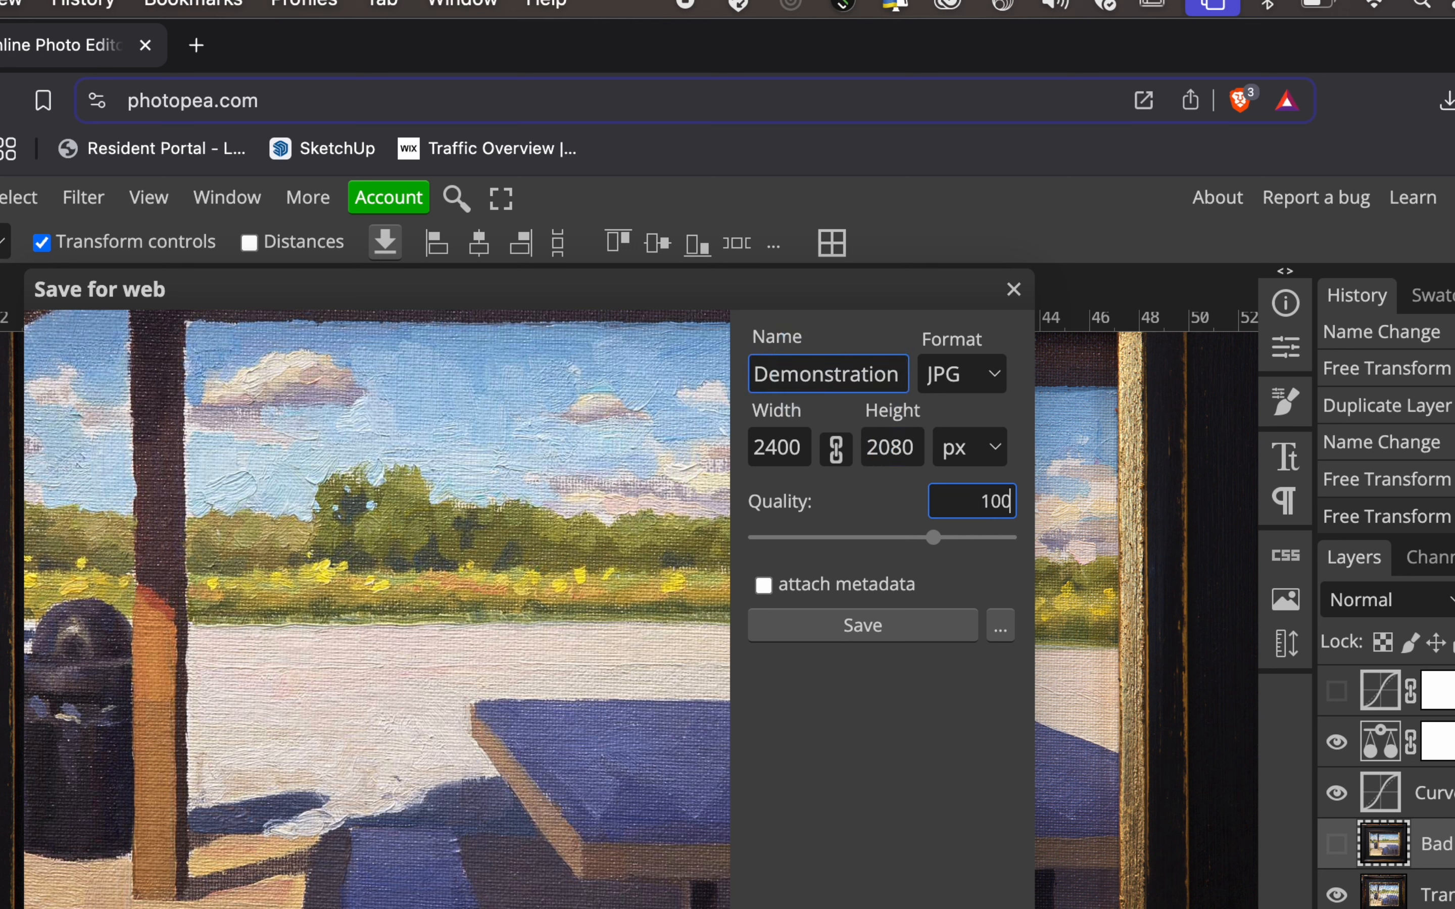
drag(851, 373, 1007, 380)
key(Right)
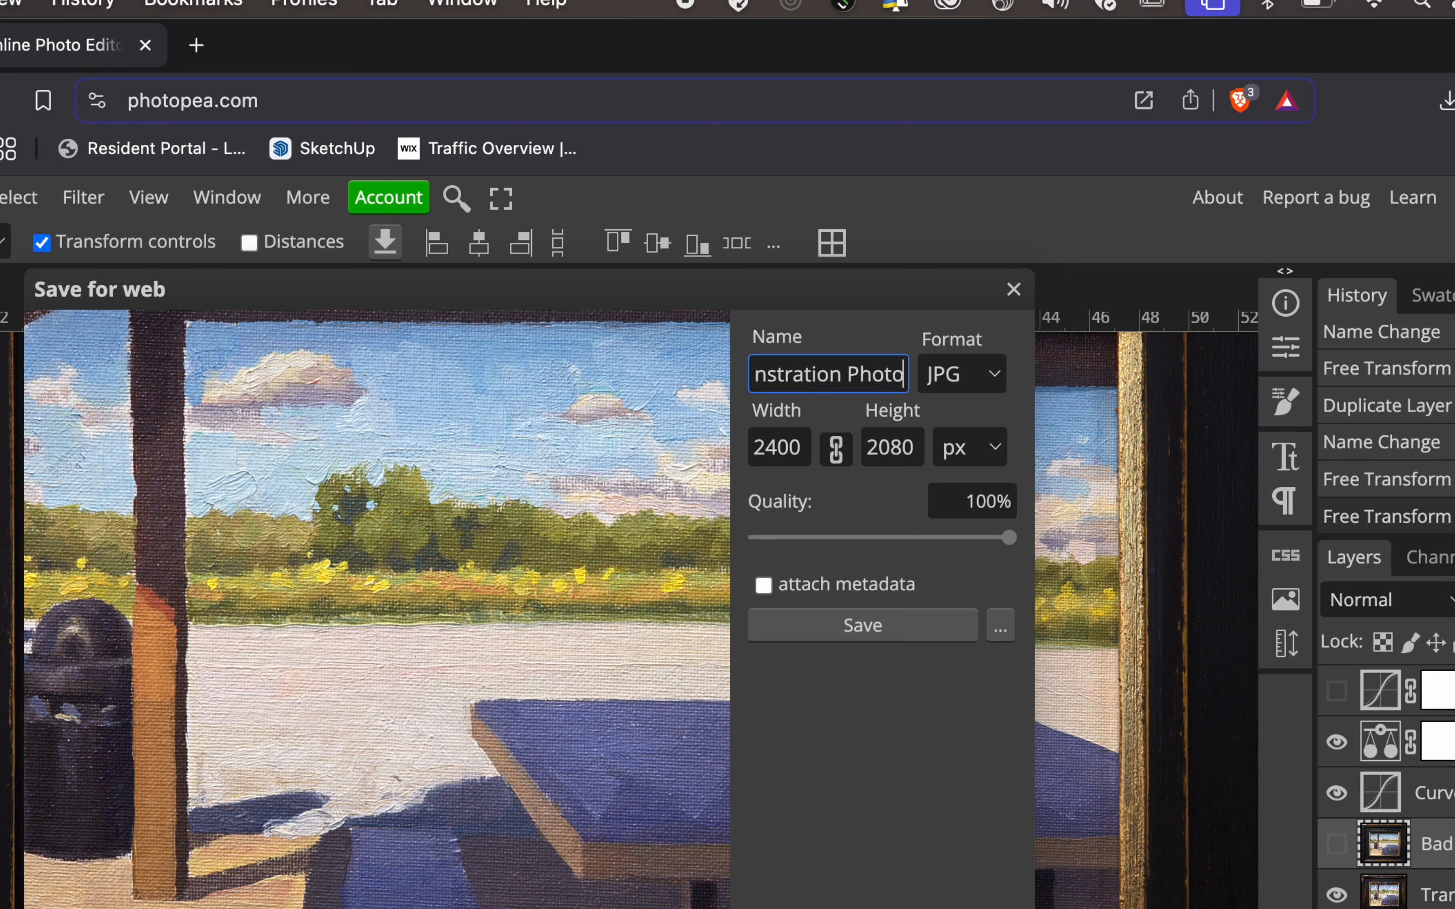
text(- Hi)
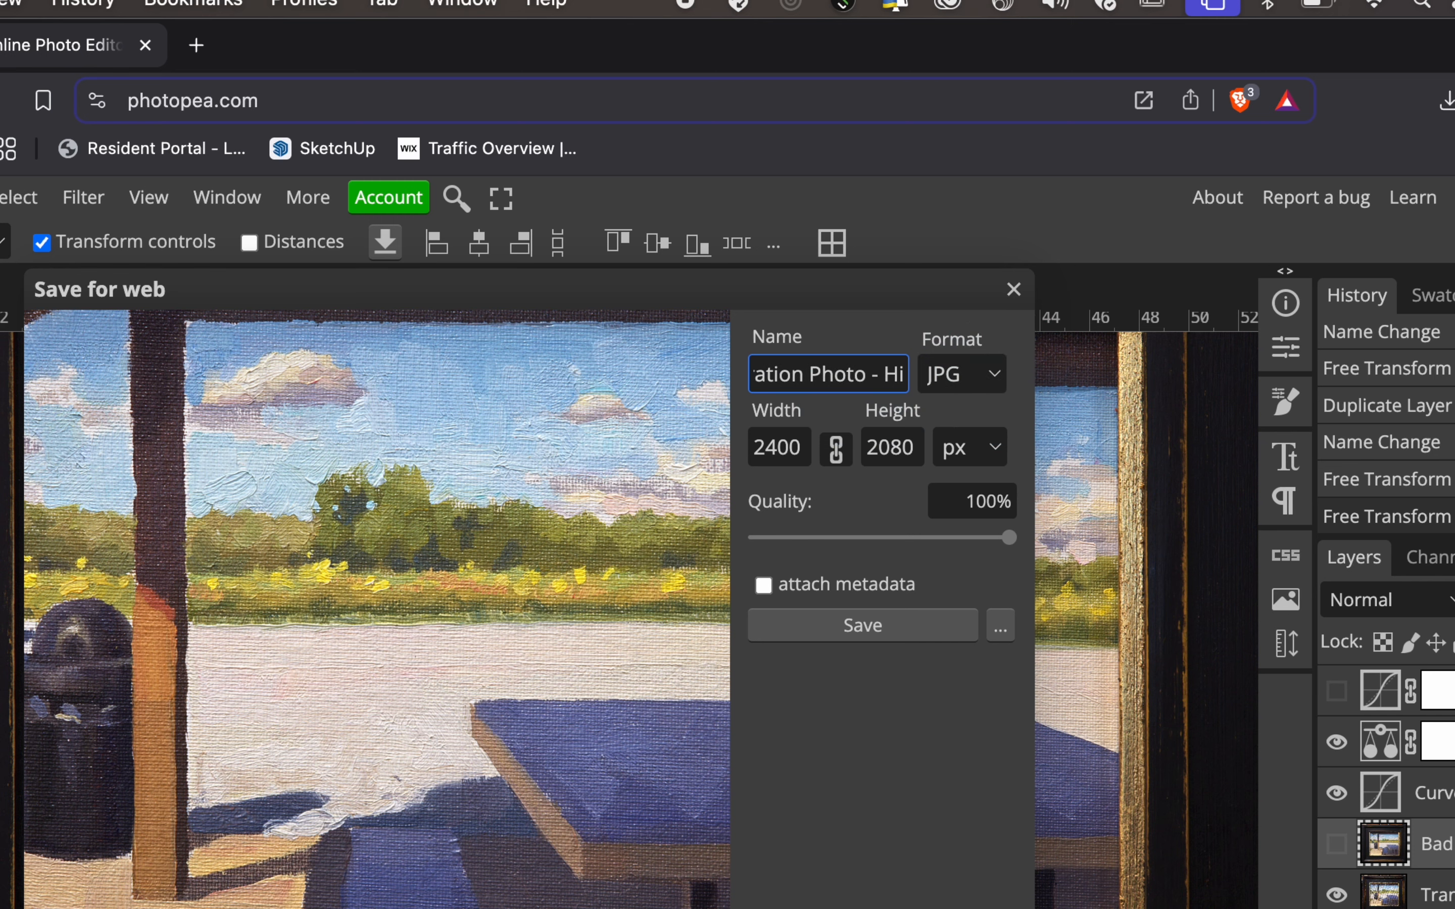
click(896, 627)
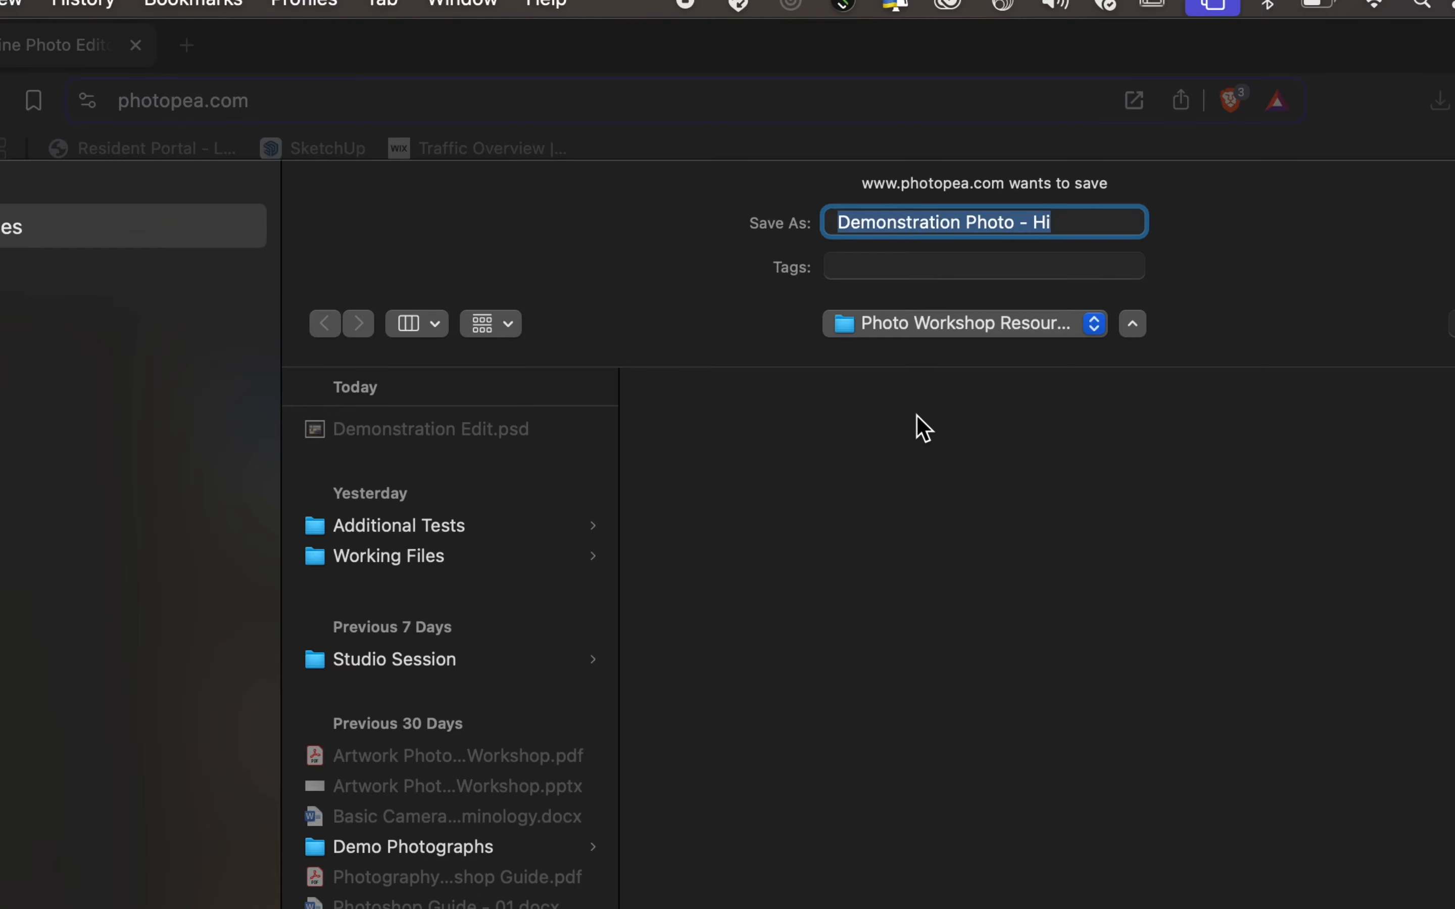
key(Return)
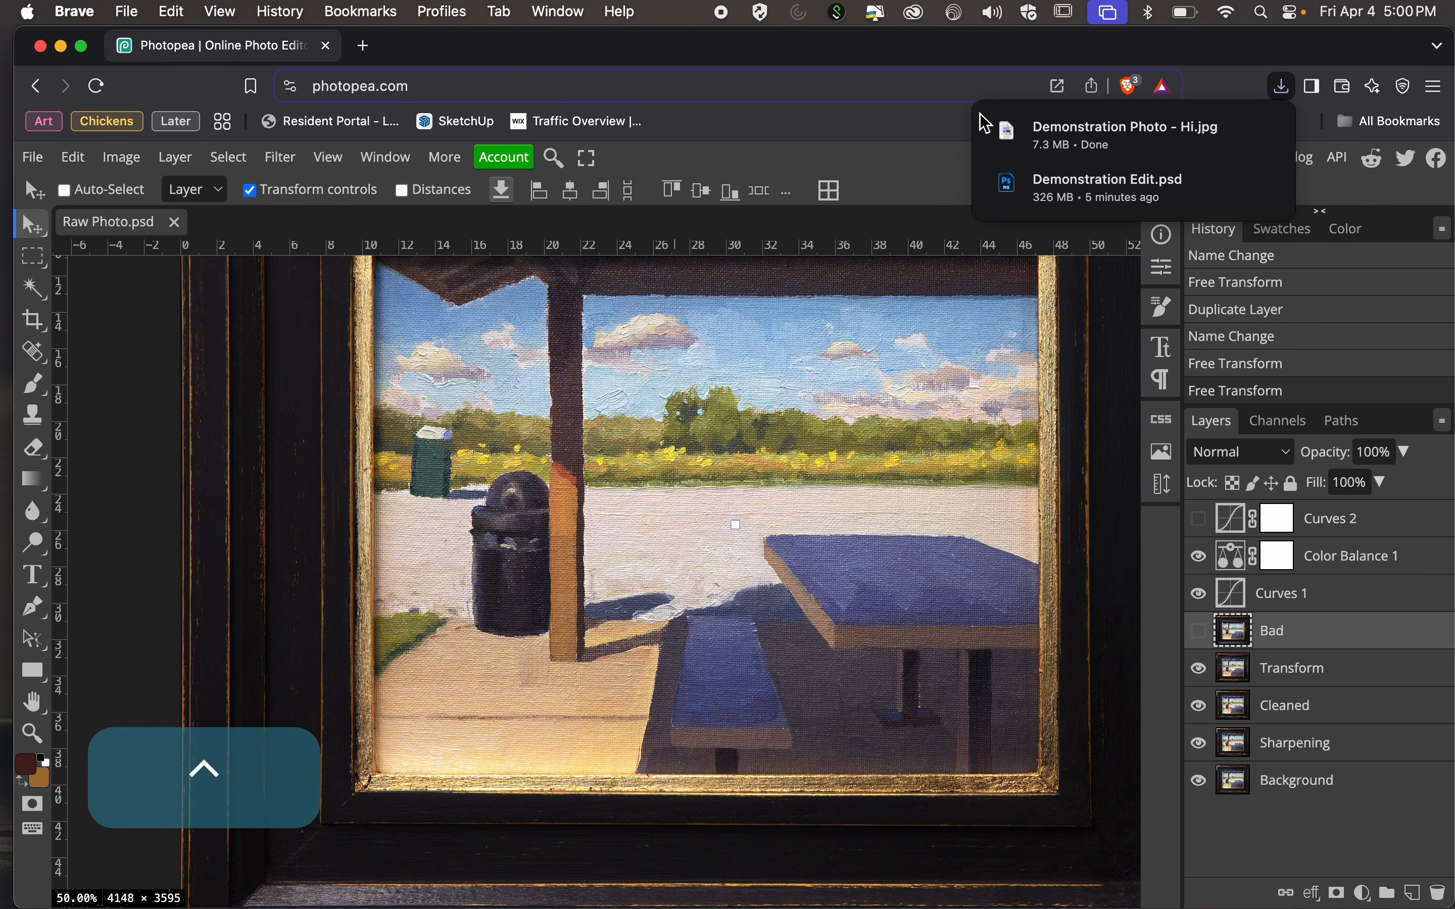
Start a second JPG export with the quality lowered to 0% and name it Demonstration Photo - Low.
mouse_move(995, 151)
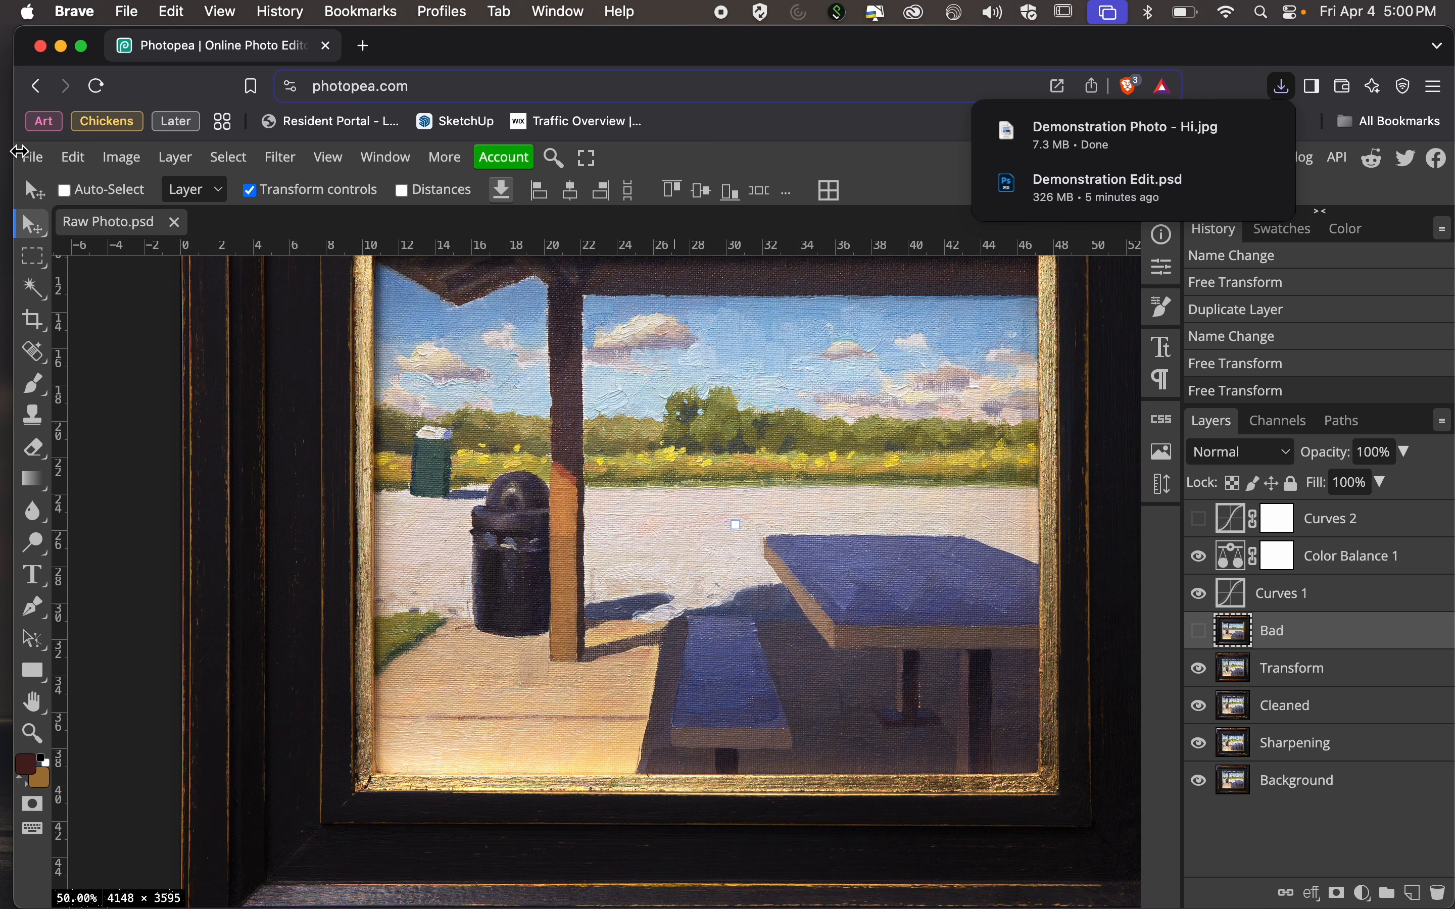
click(32, 158)
mouse_move(89, 452)
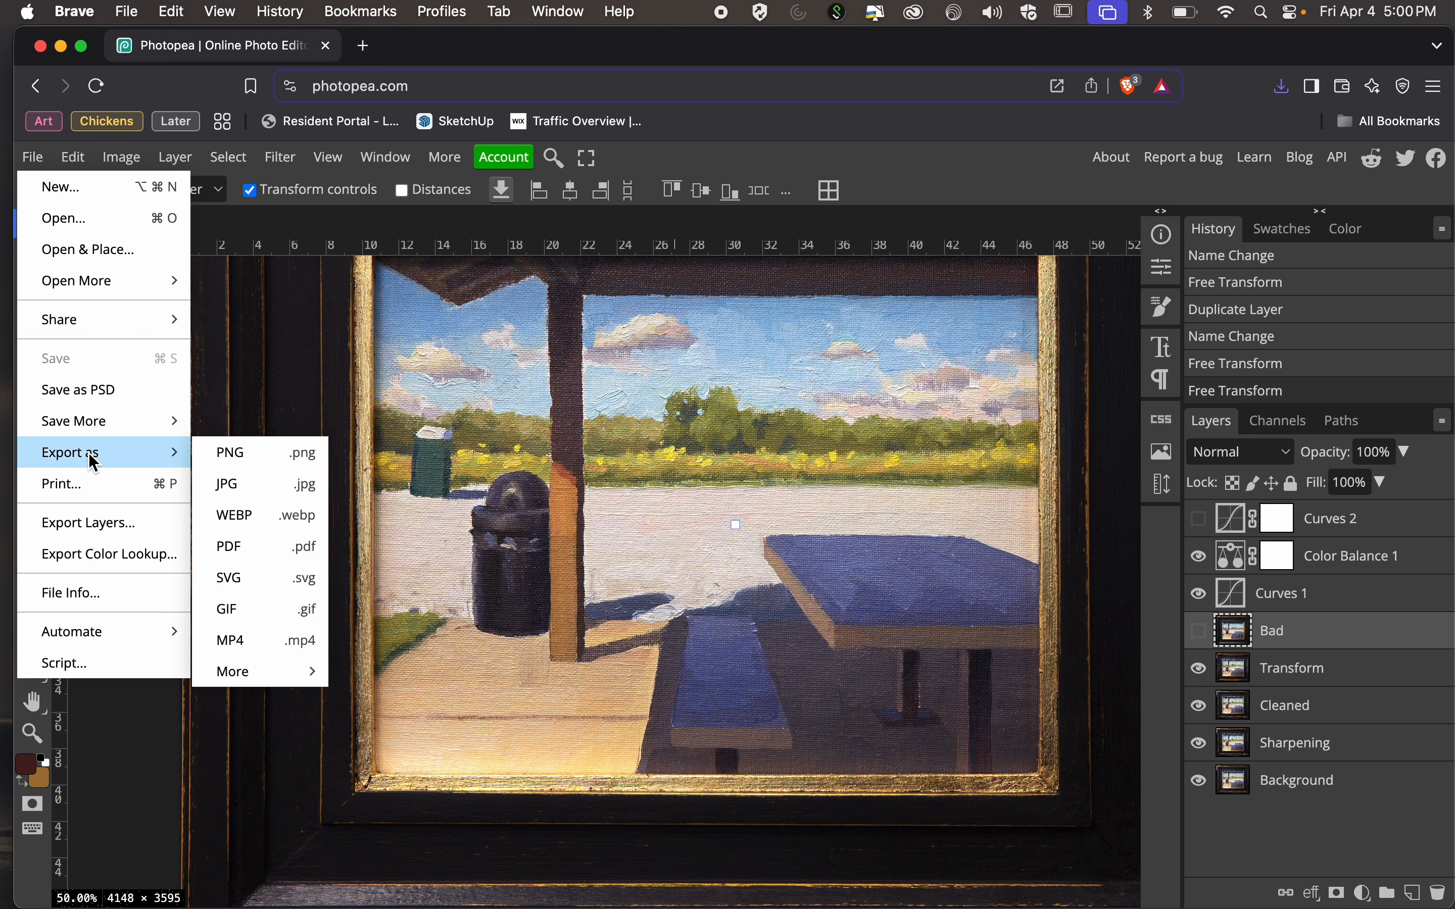
click(265, 489)
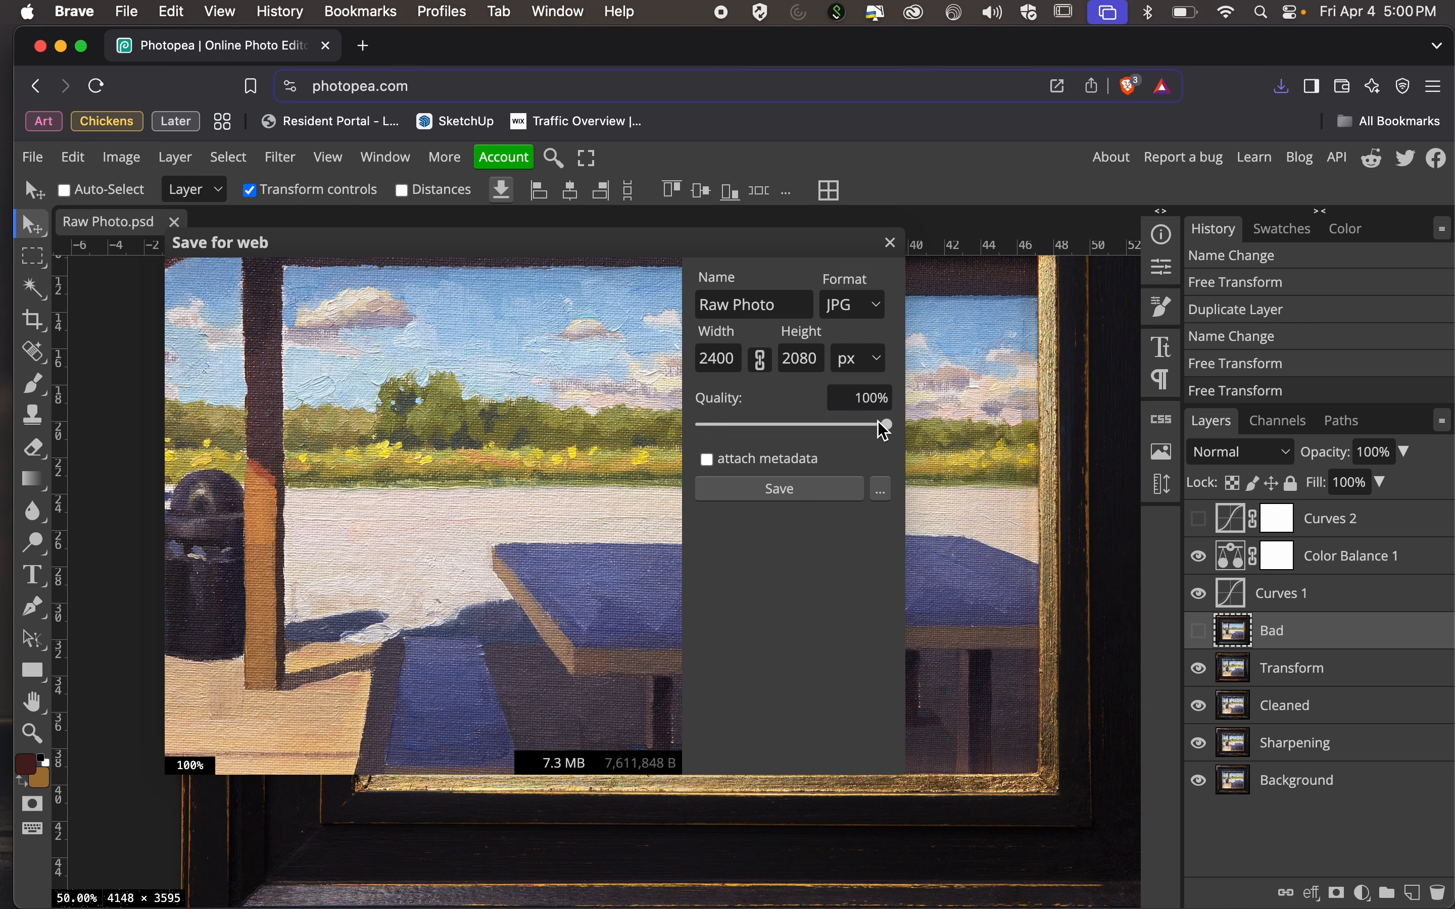
drag(884, 425, 635, 433)
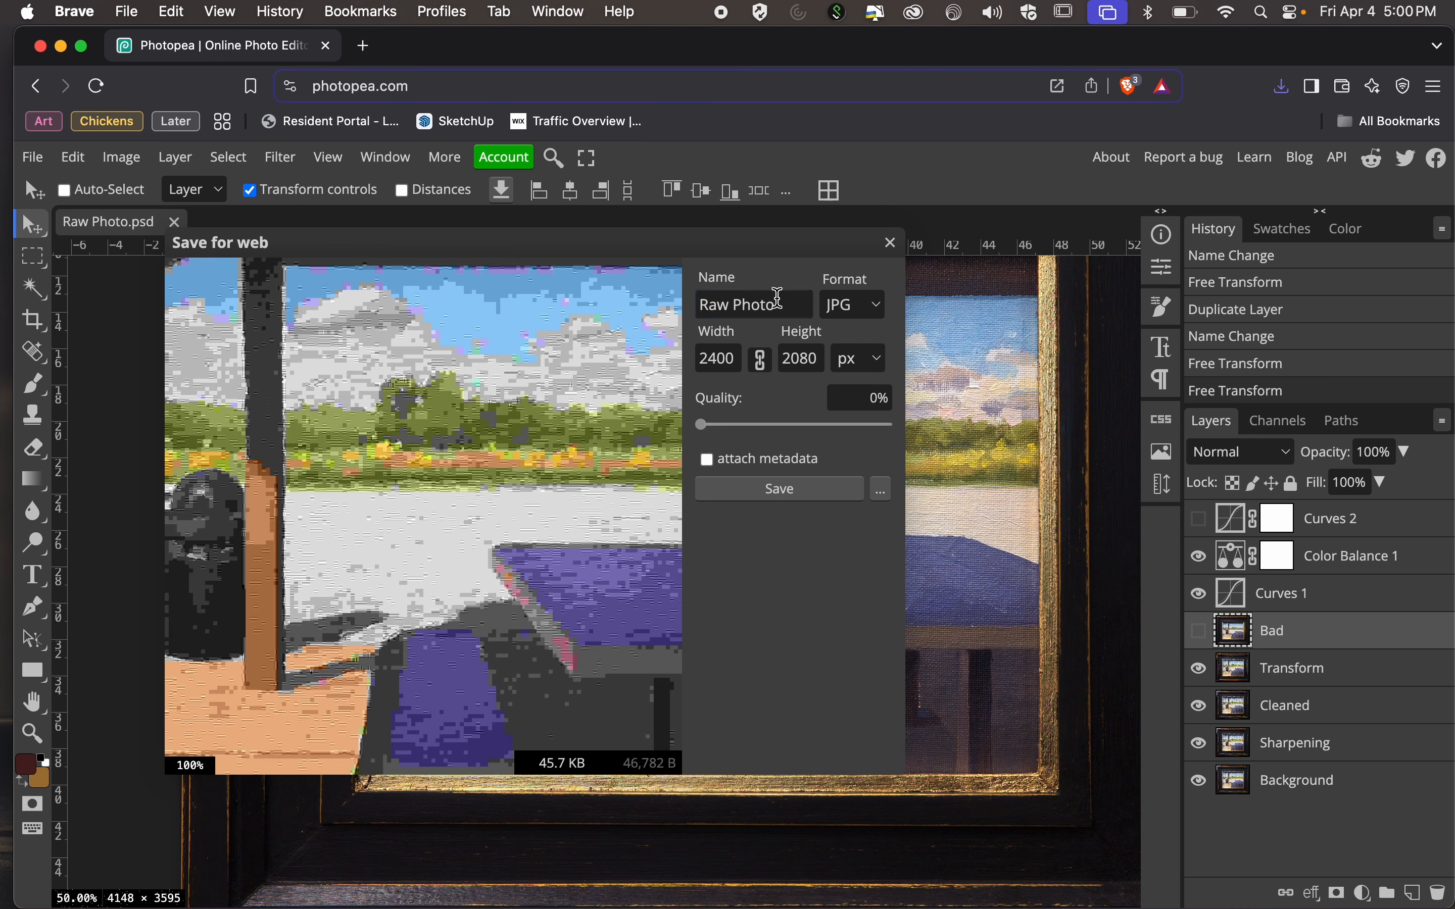
drag(782, 304, 680, 294)
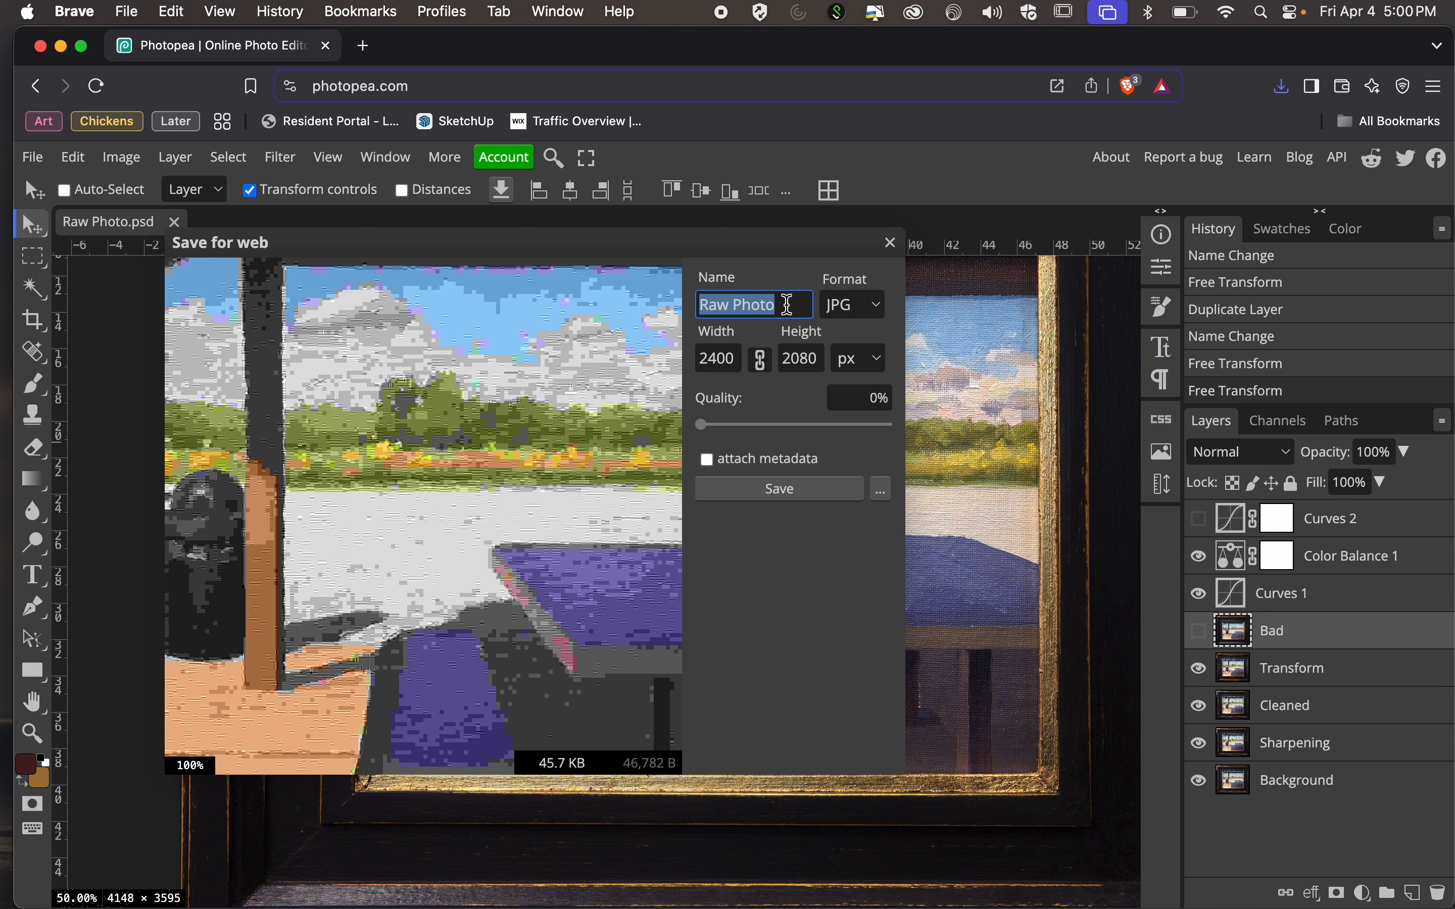
key(shift)
text(D)
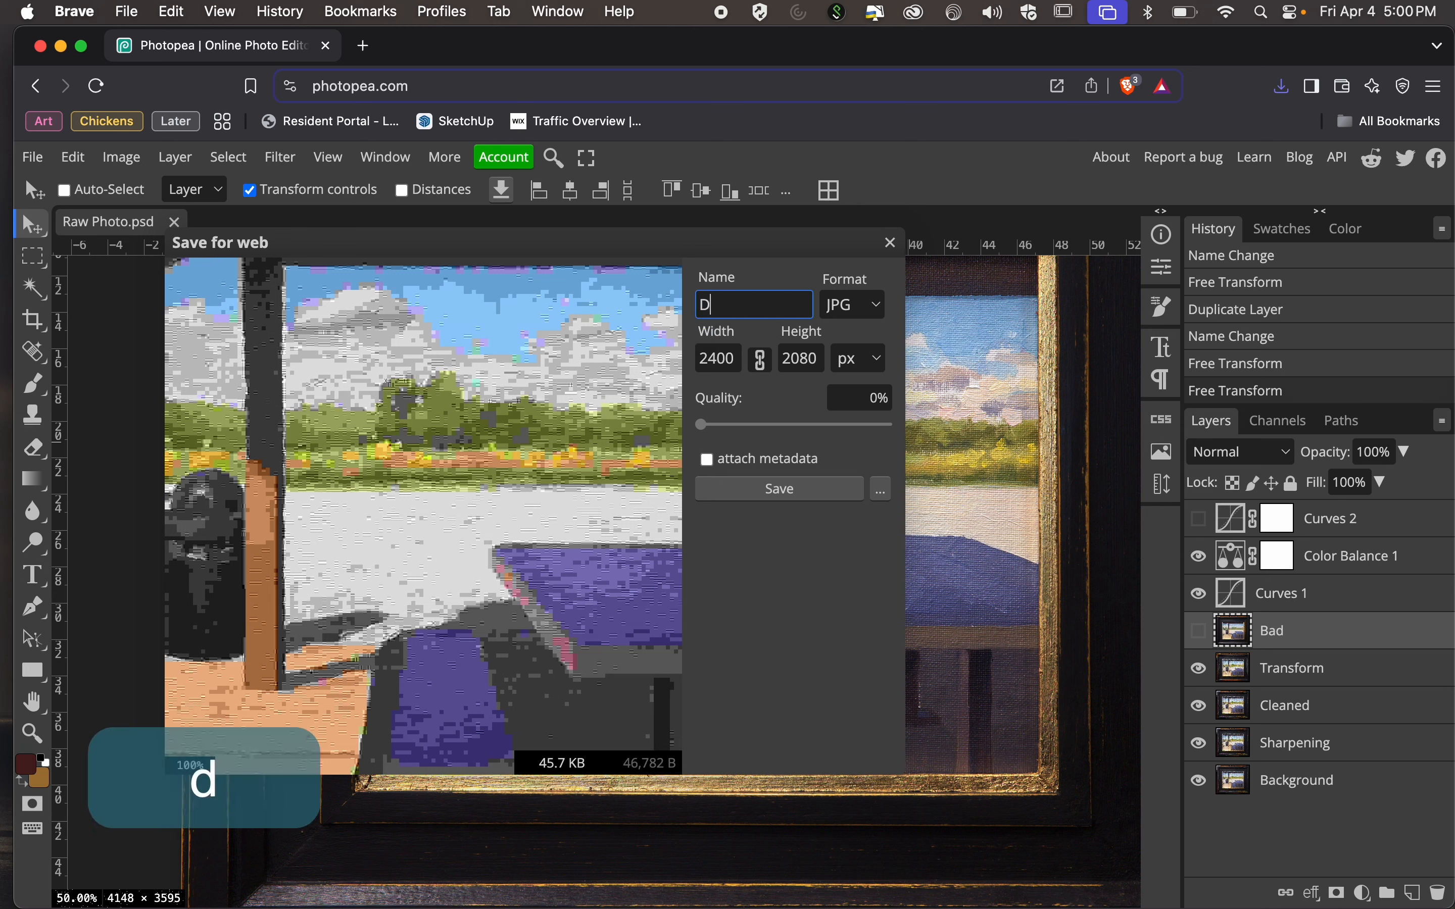
text(emonstration)
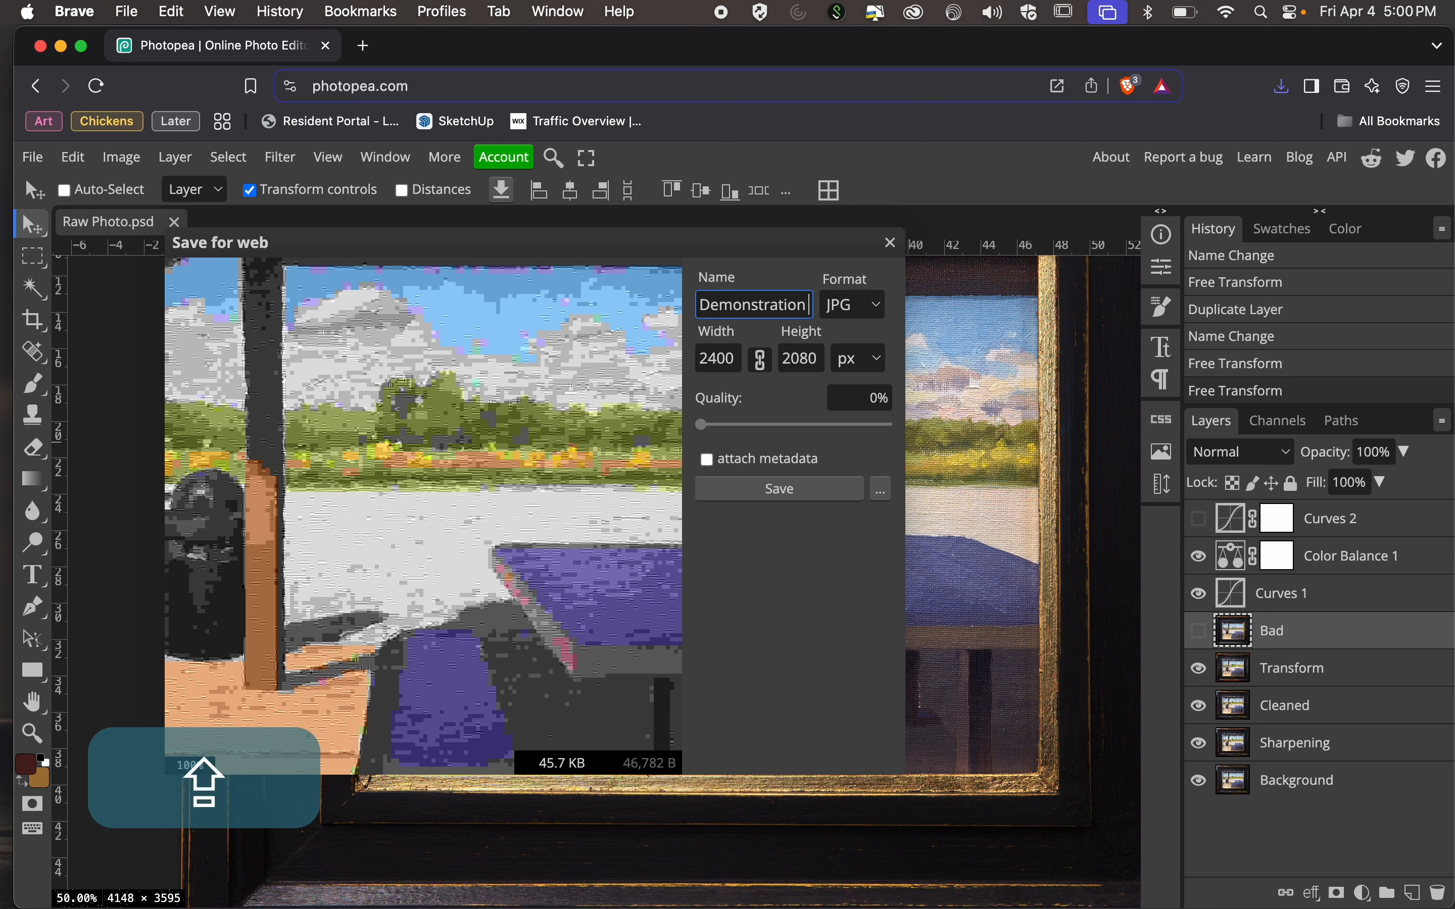
text( Photo - Low)
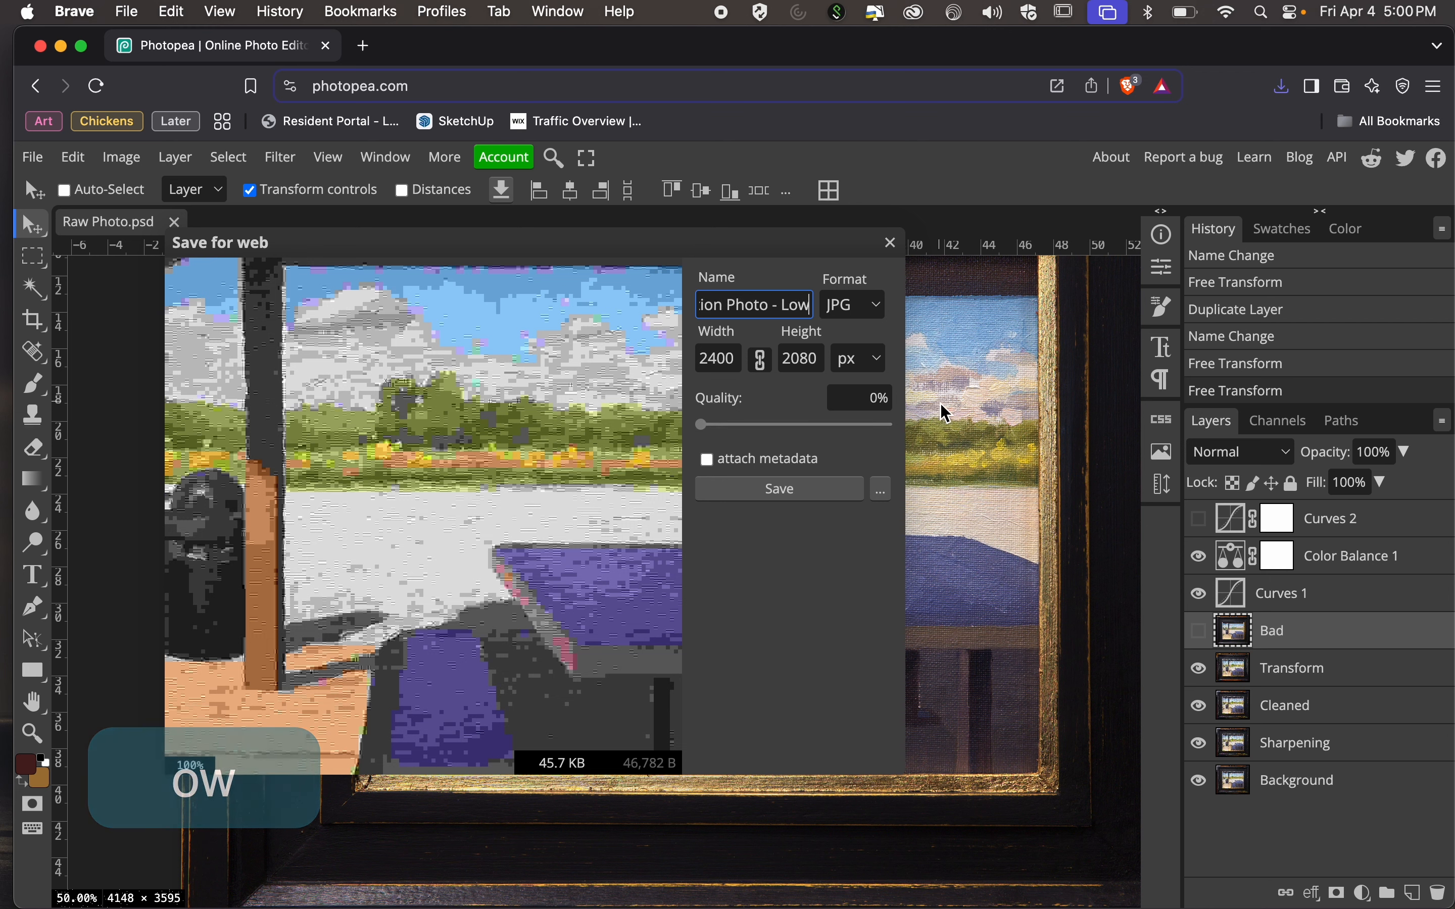
Set the JPG quality to 15% and save the low-quality export in the Photo Workshop Resources folder.
click(881, 400)
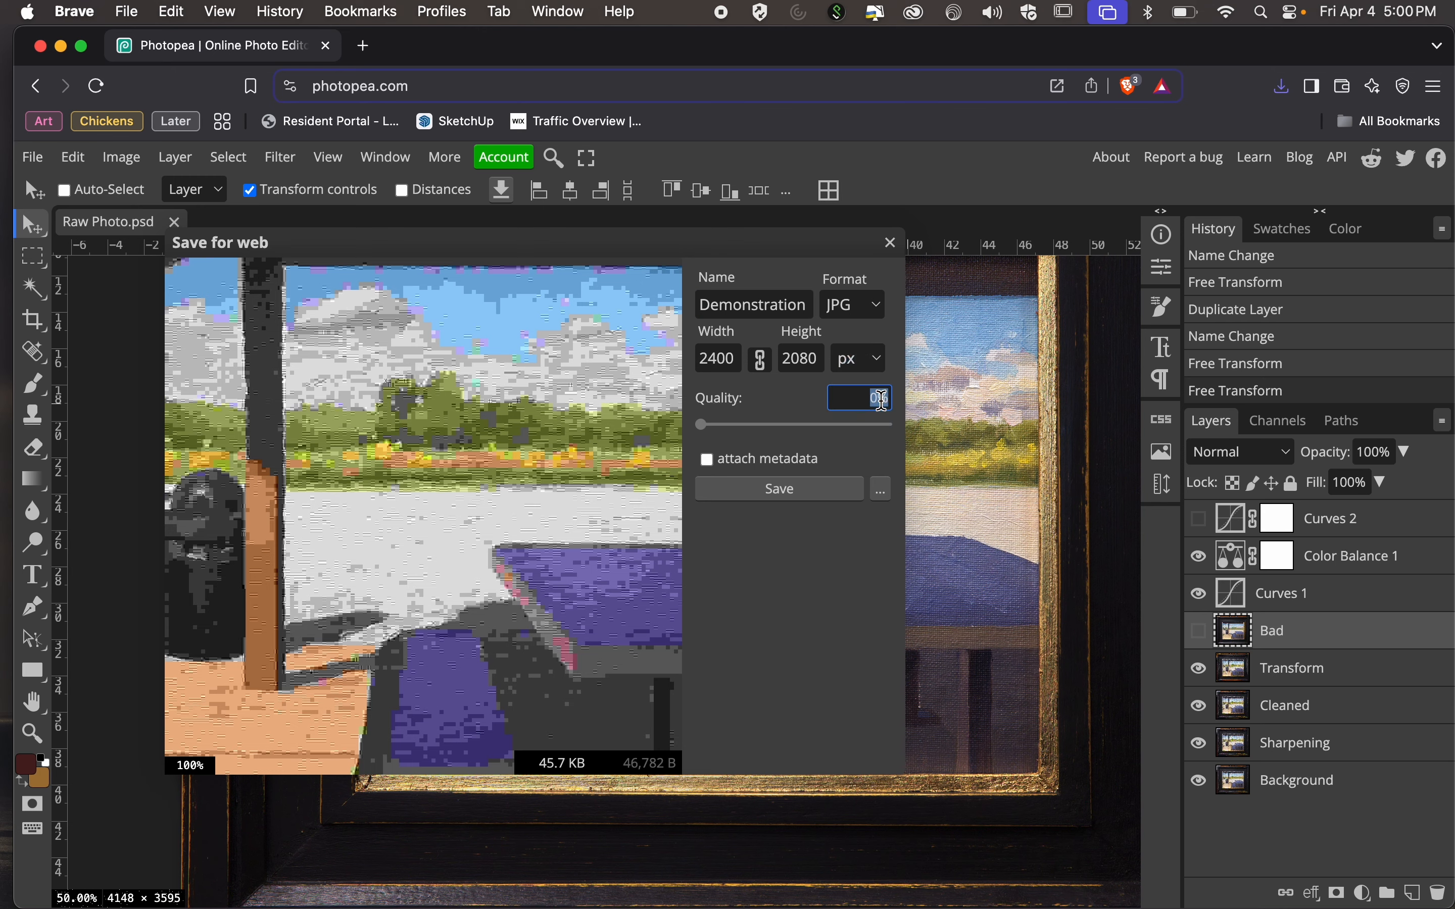
text(15)
key(Return)
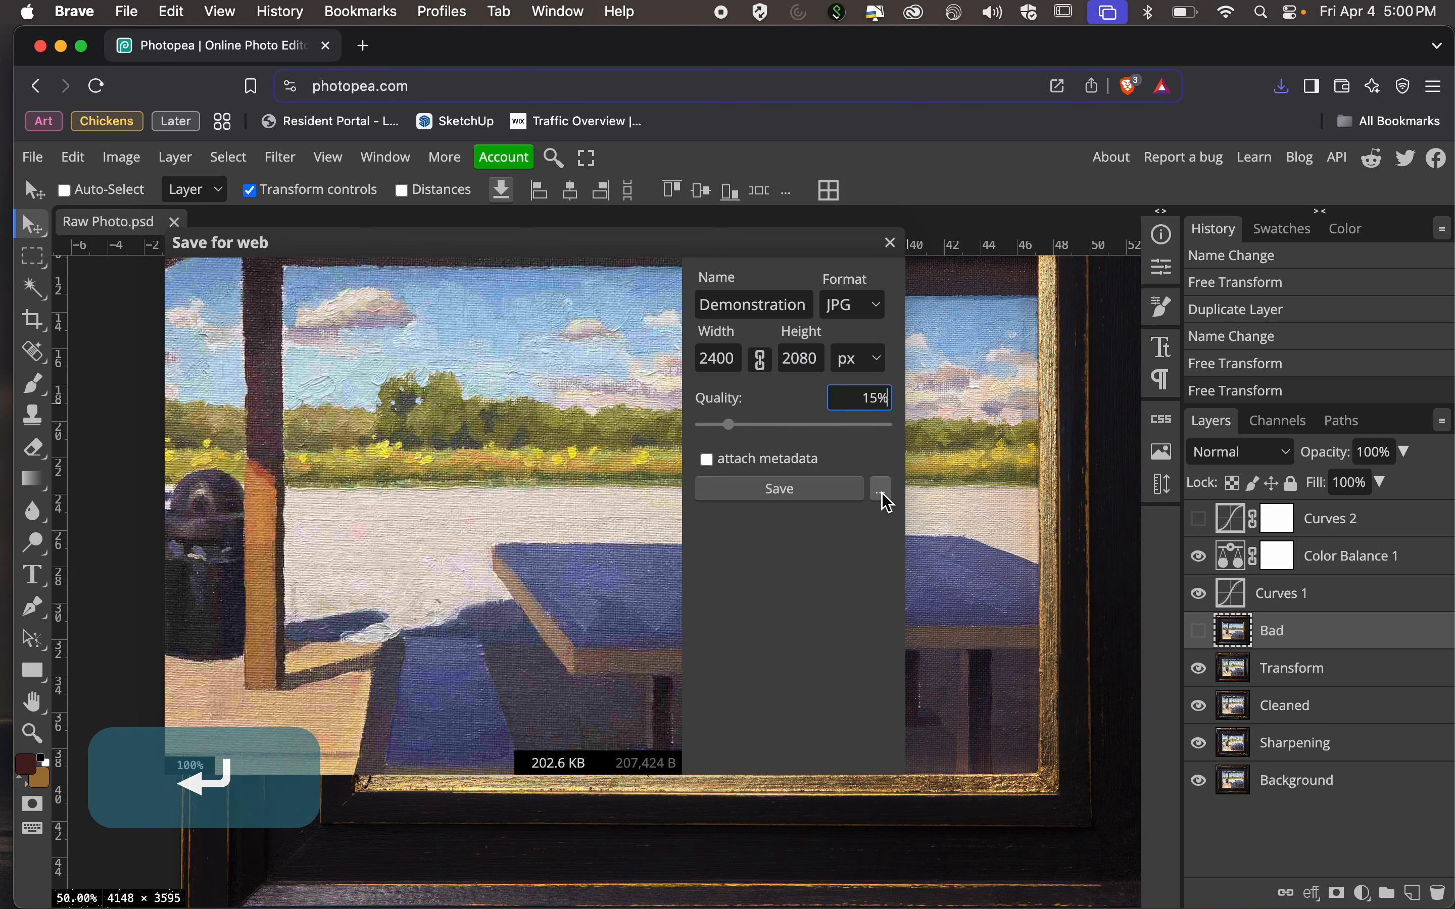
click(806, 504)
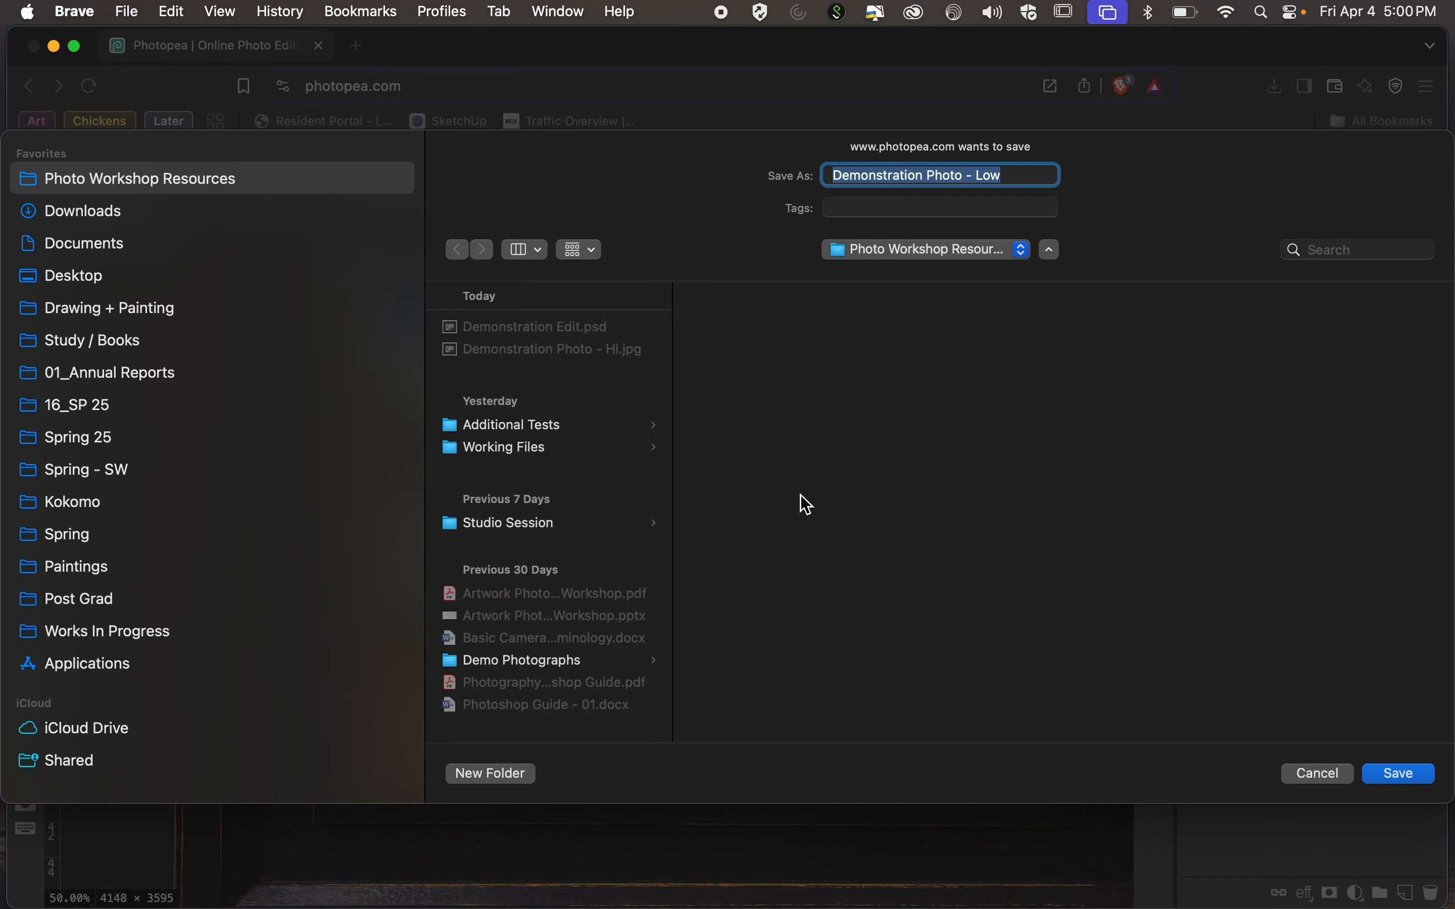
click(1367, 772)
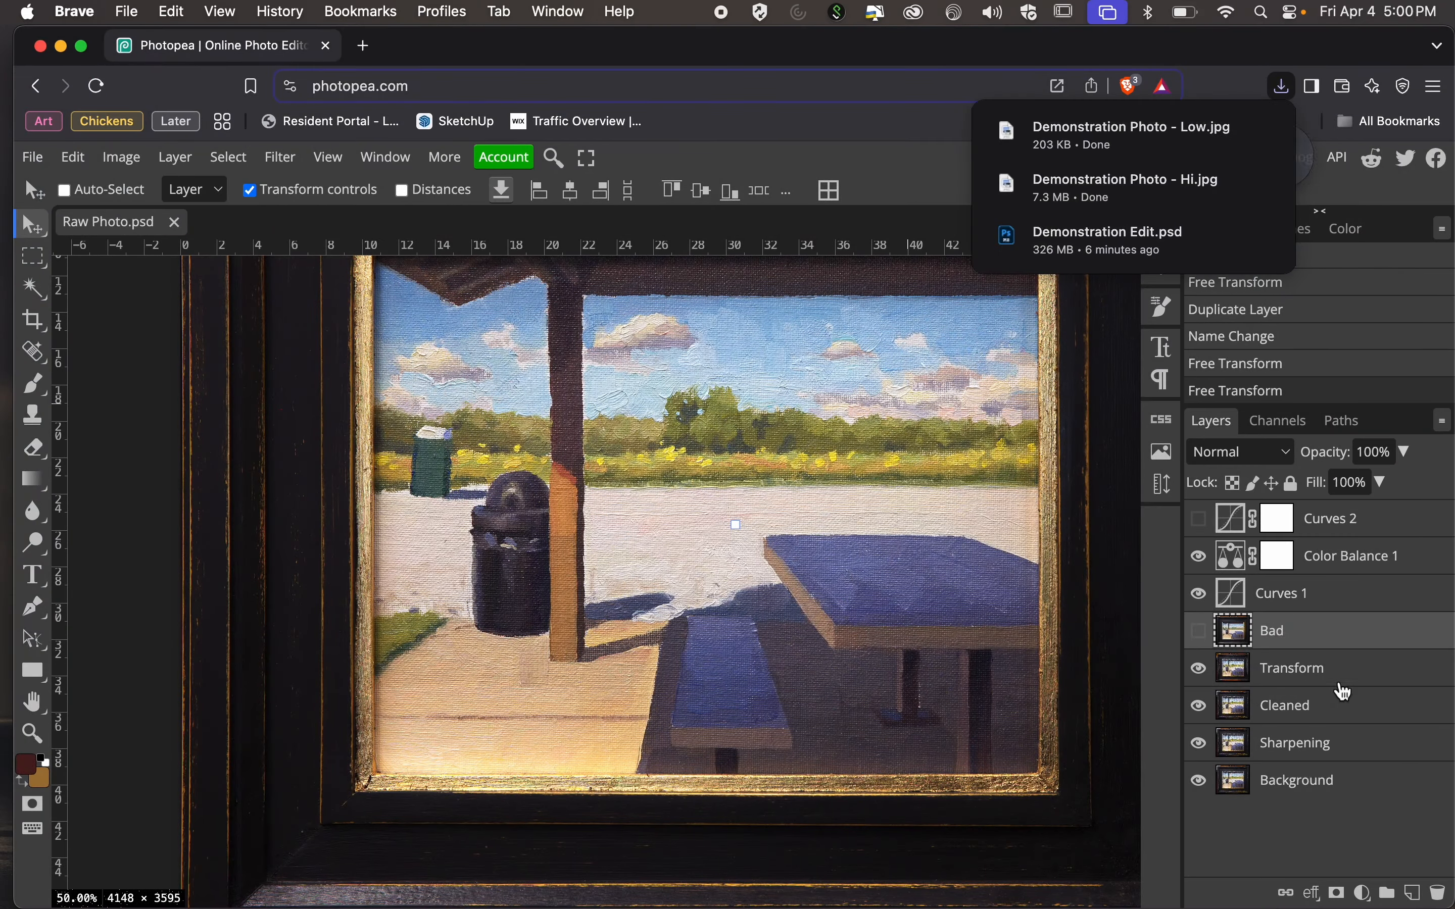
Minimize the Photopea and Photoshop windows and bring the Finder window of the Photo Workshop Resources folder fully into view.
click(60, 45)
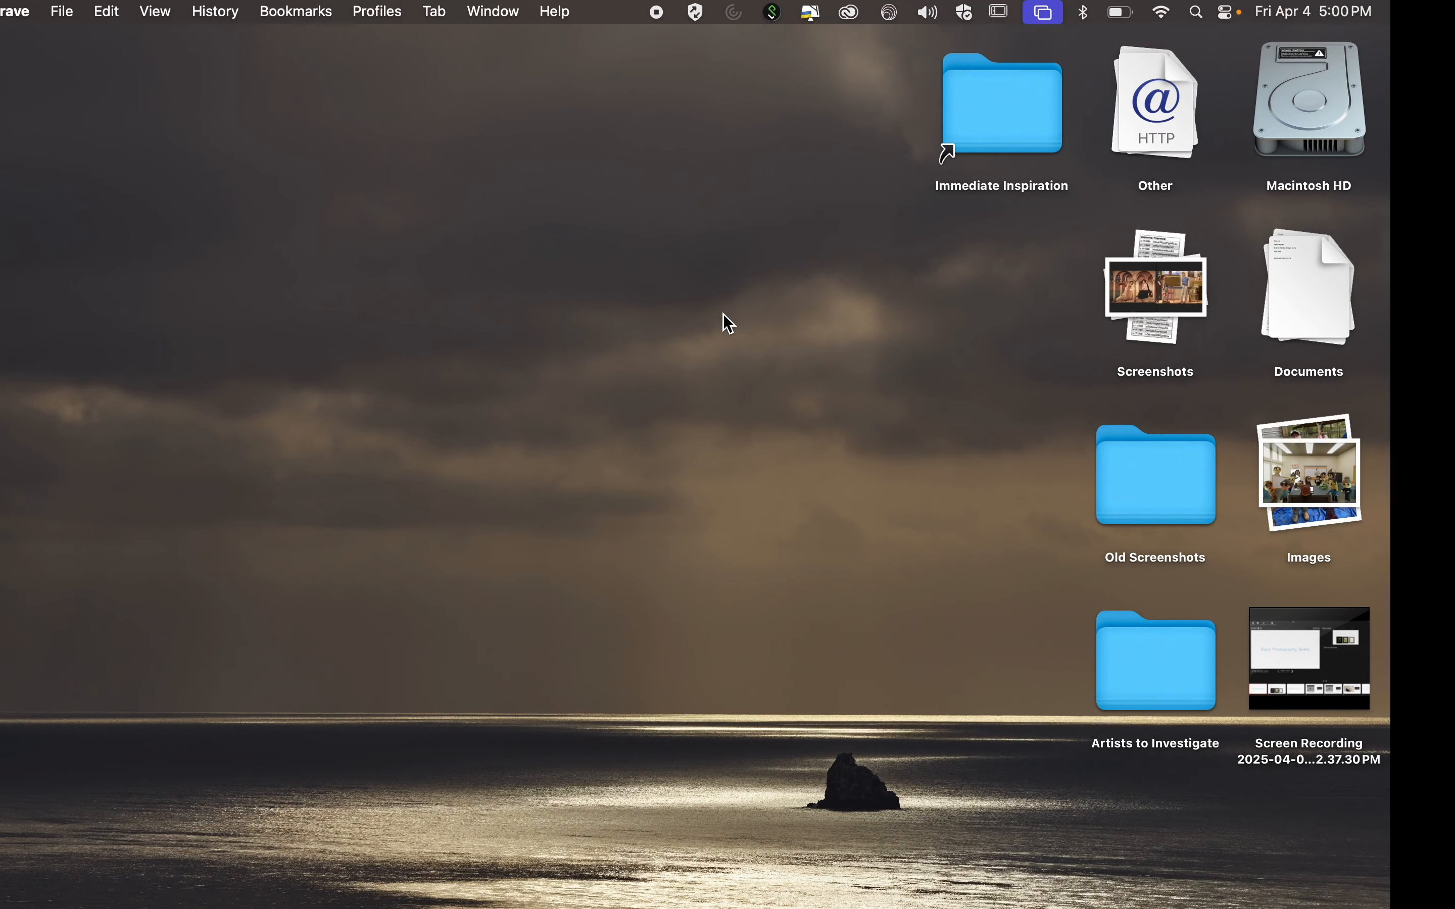
key(super+Tab)
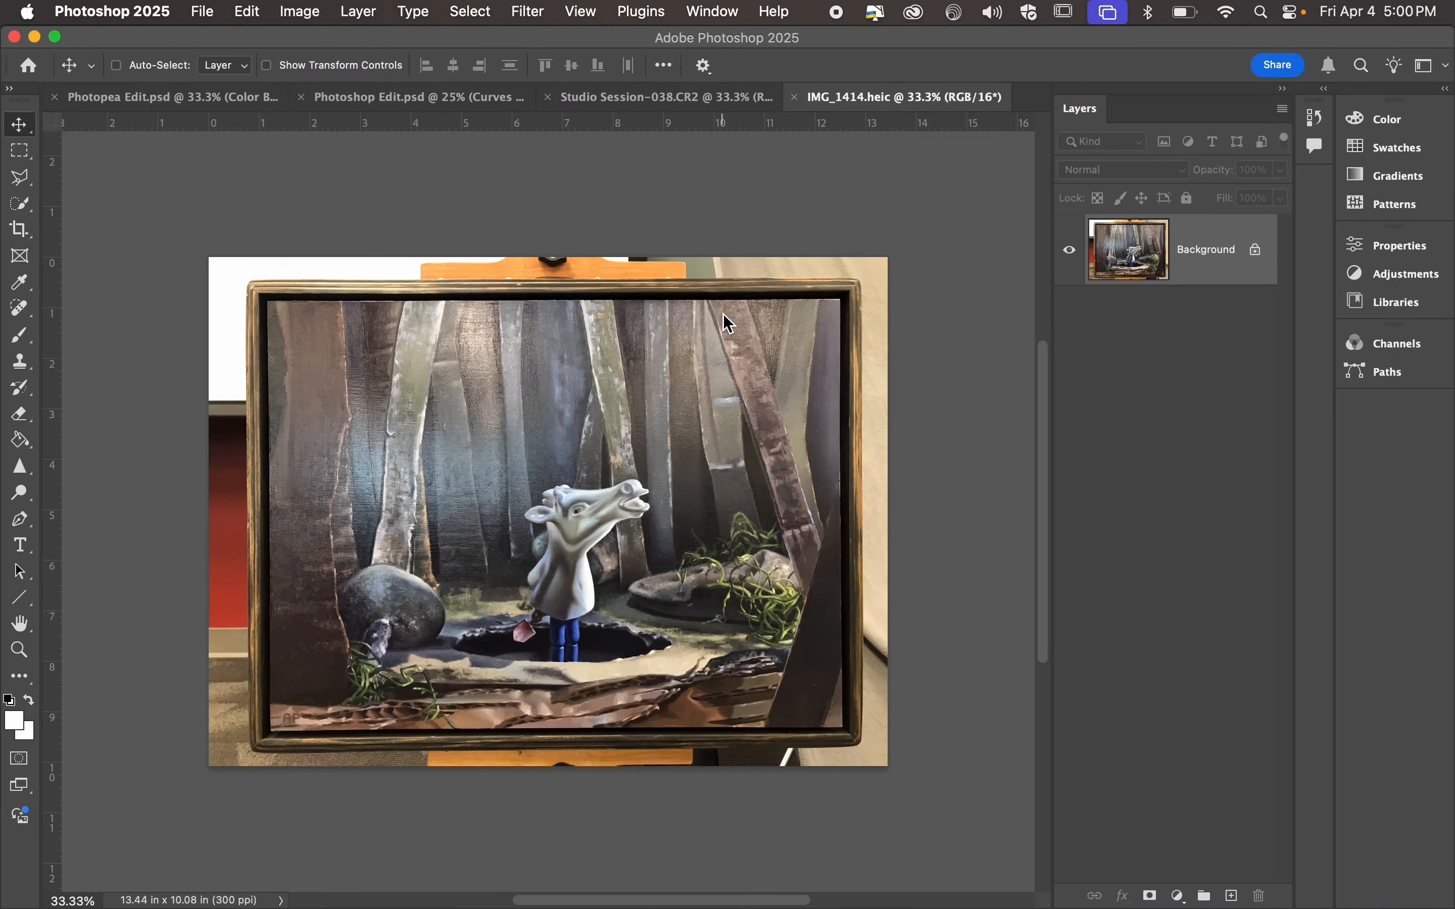
click(32, 36)
key(ctrl+Left)
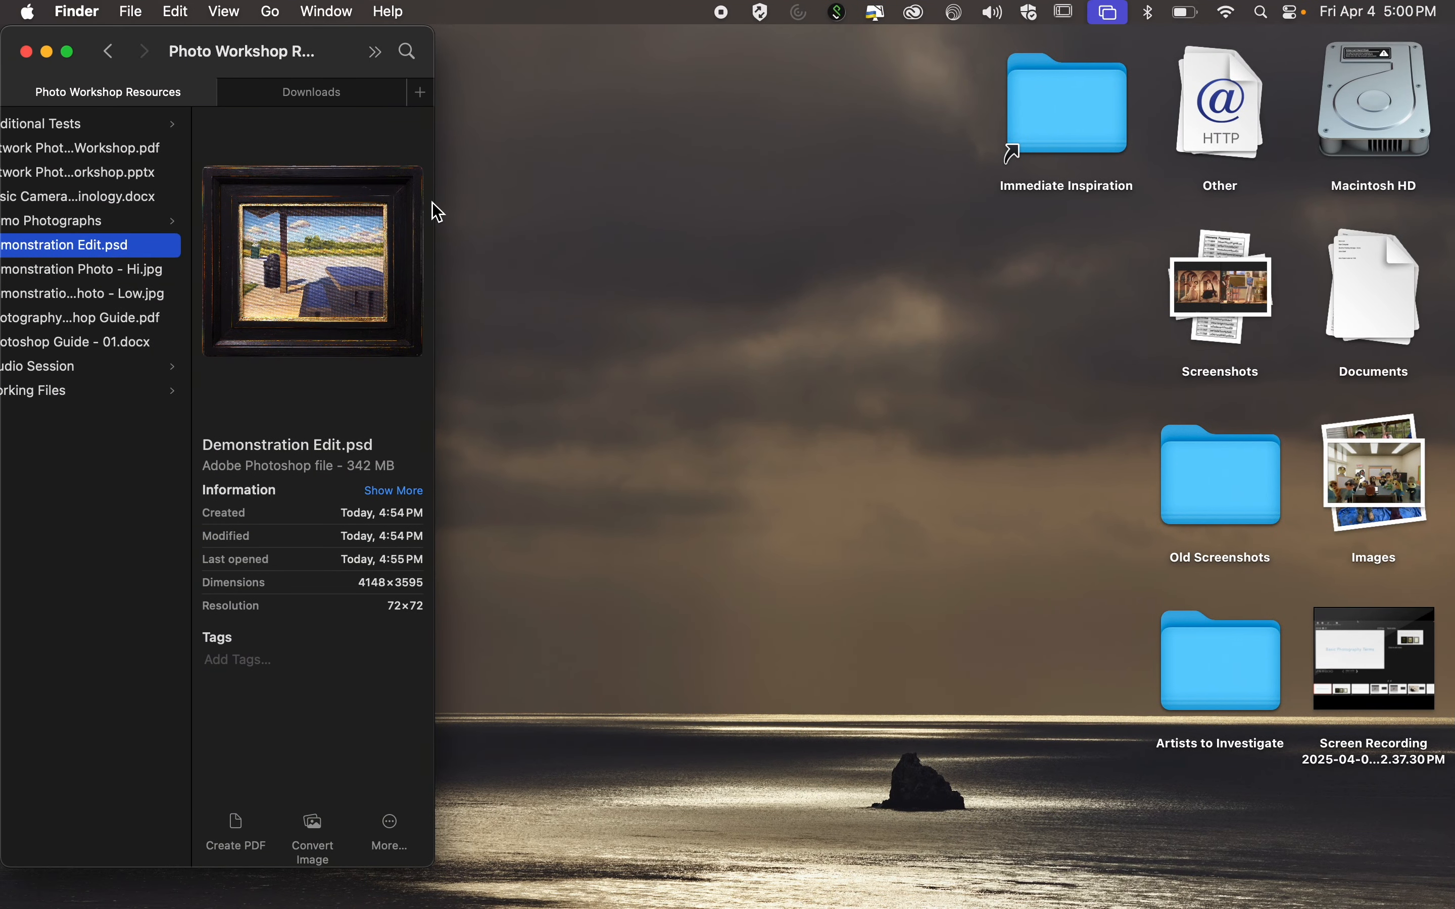
drag(436, 203, 1132, 109)
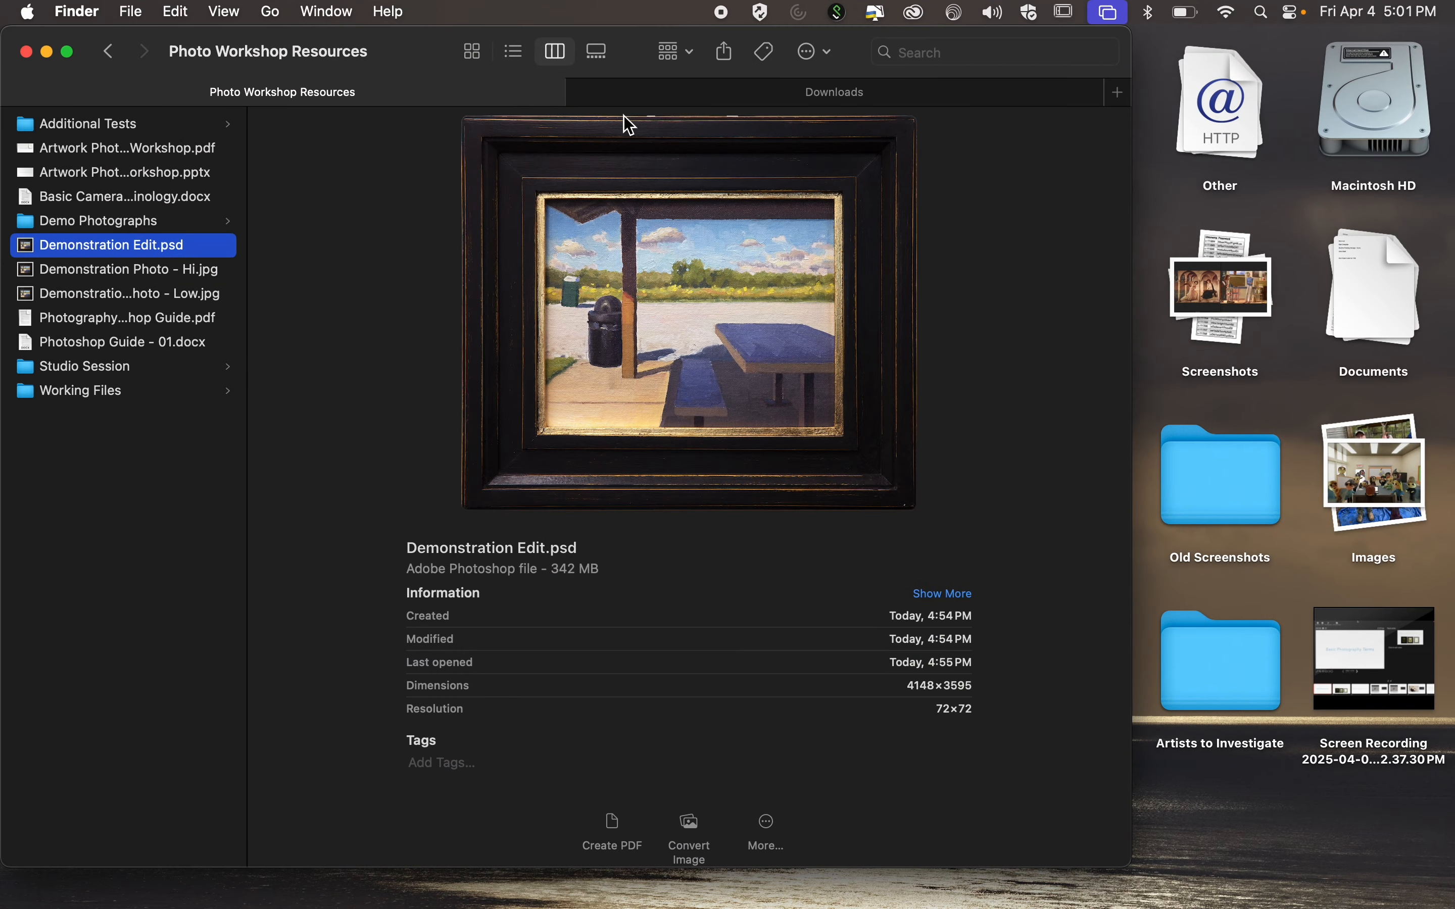
drag(401, 43, 550, 53)
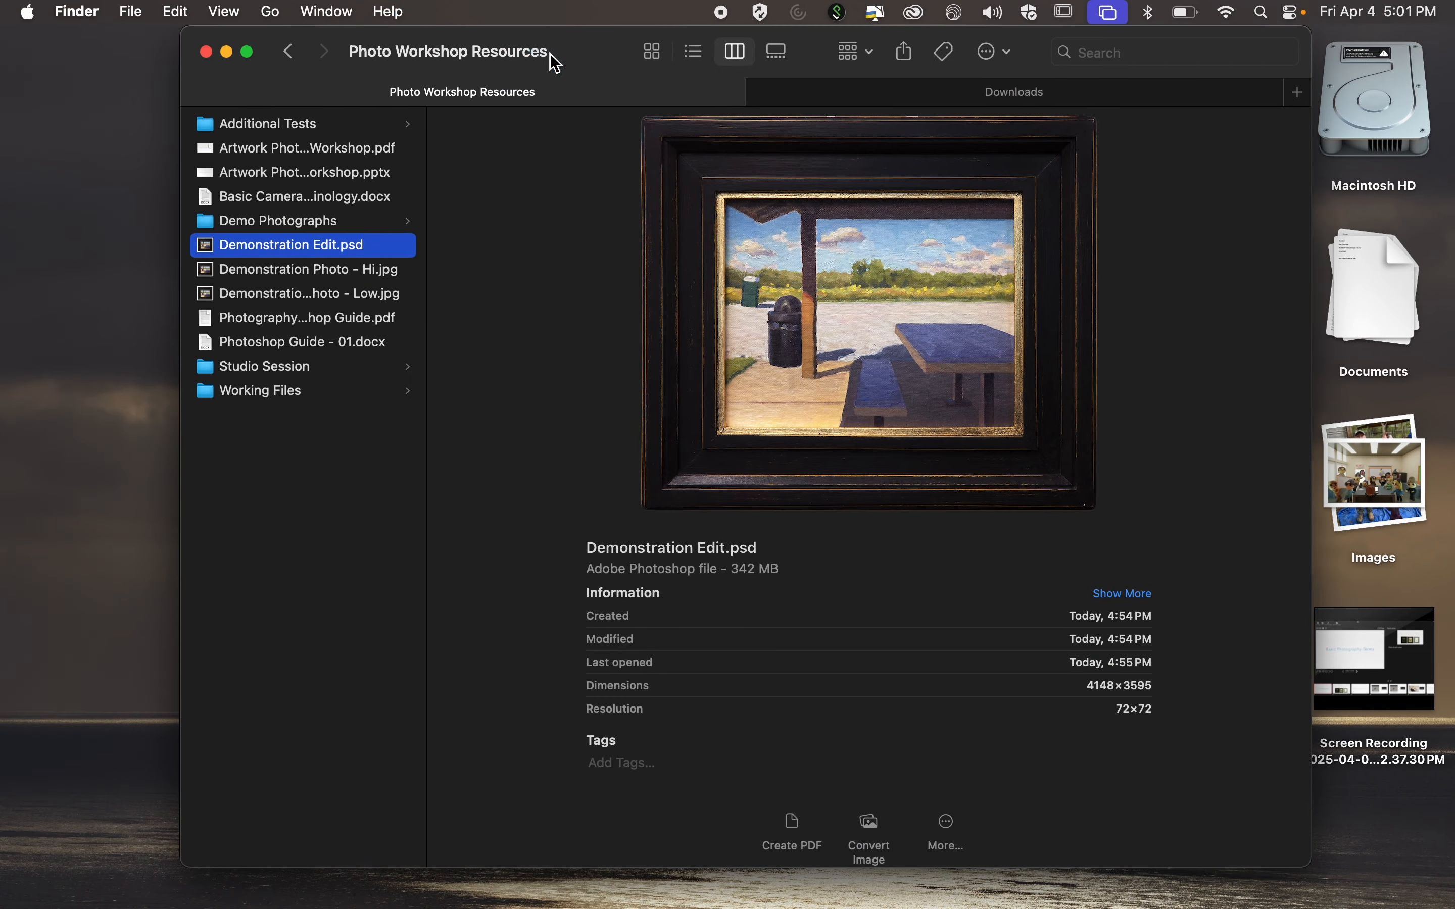
Open Demonstration Photo - Hi.jpg and Demonstration Photo - Low.jpg together in Preview.
key(Down)
super+click(361, 295)
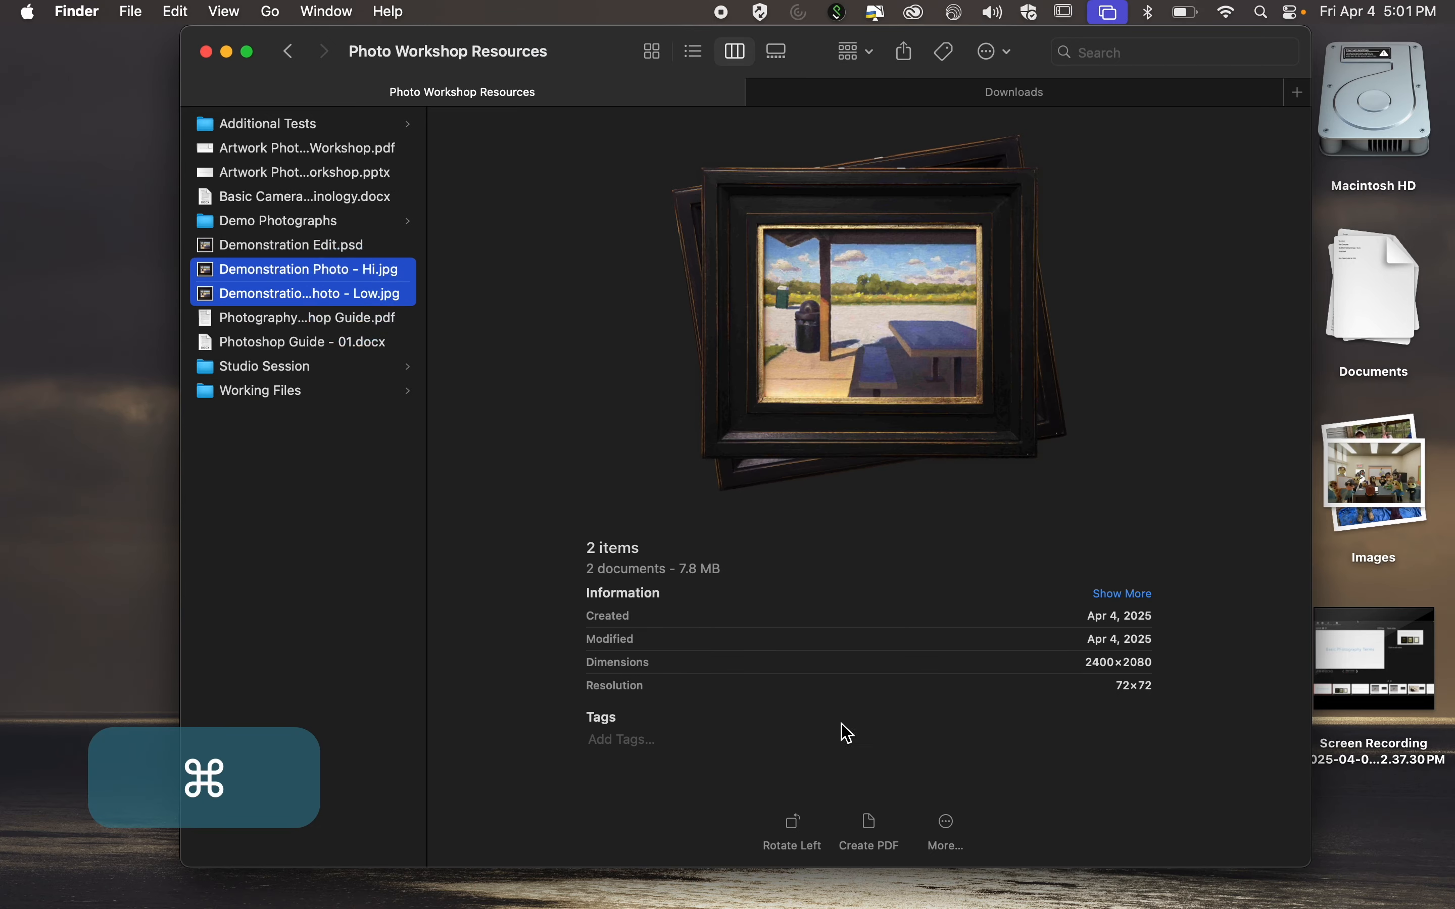
key(super+o)
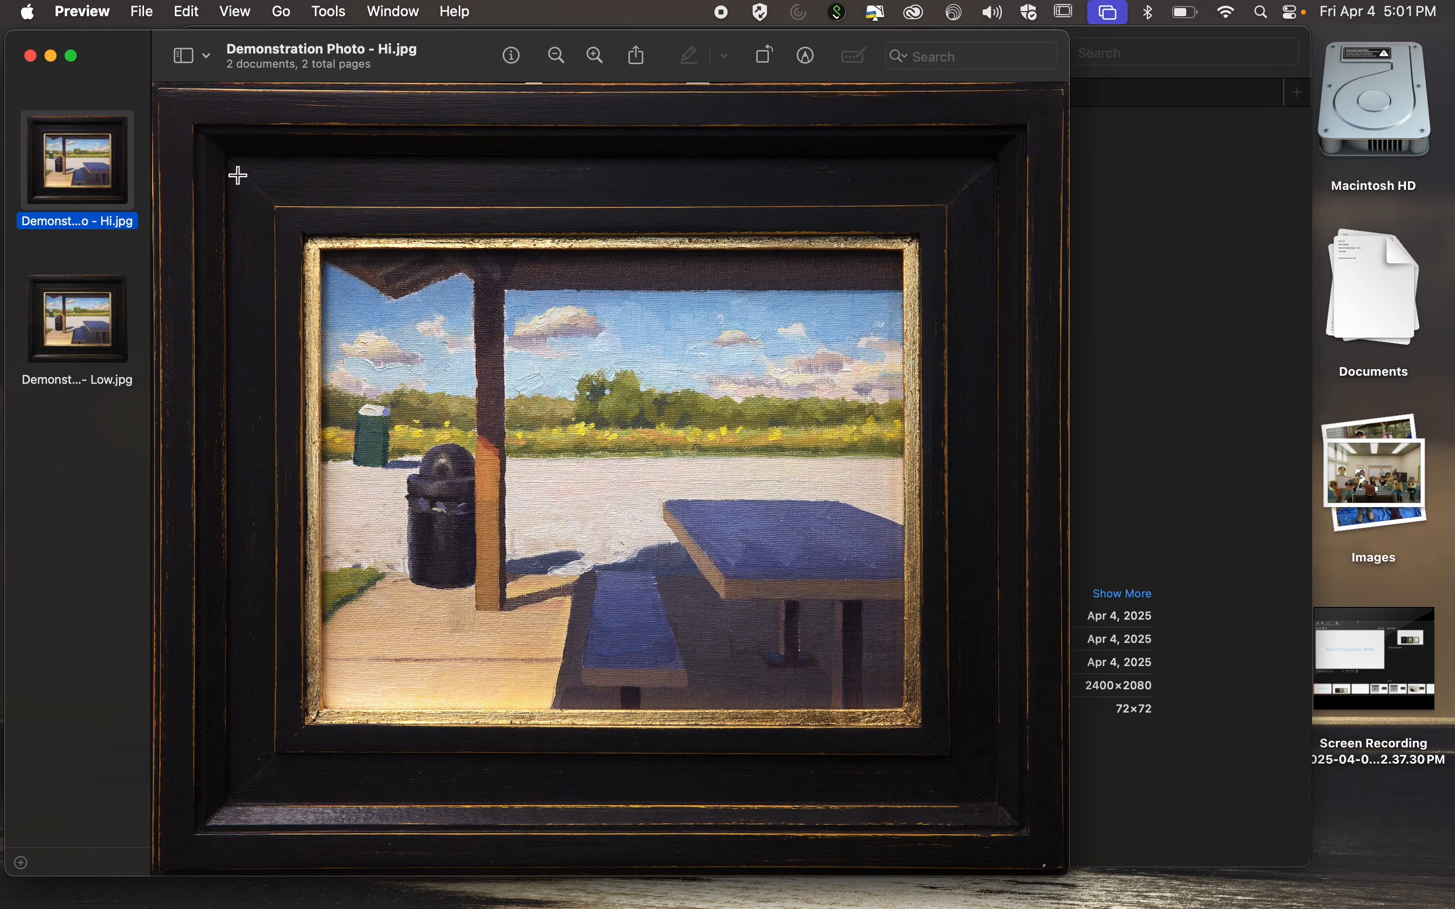
Examine the canvas texture around the wooden post in Demonstration Photo - Hi.jpg at high magnification.
key(super+equal)
key(super+equal)
key(super+equal)
key(super+equal)
key(super+equal)
key(super+equal)
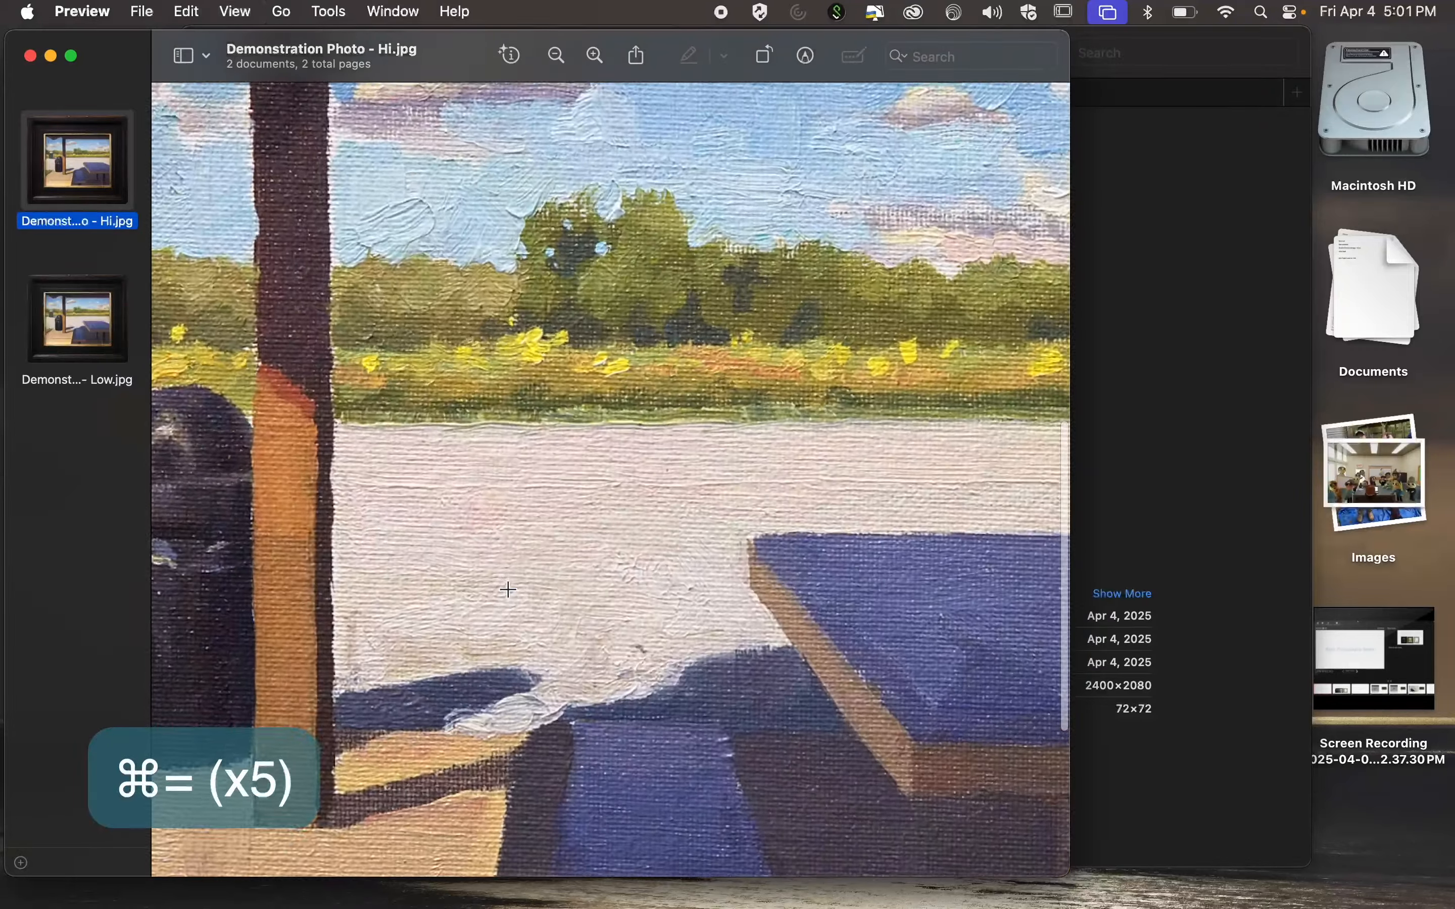
scroll(684, 417, left, 10)
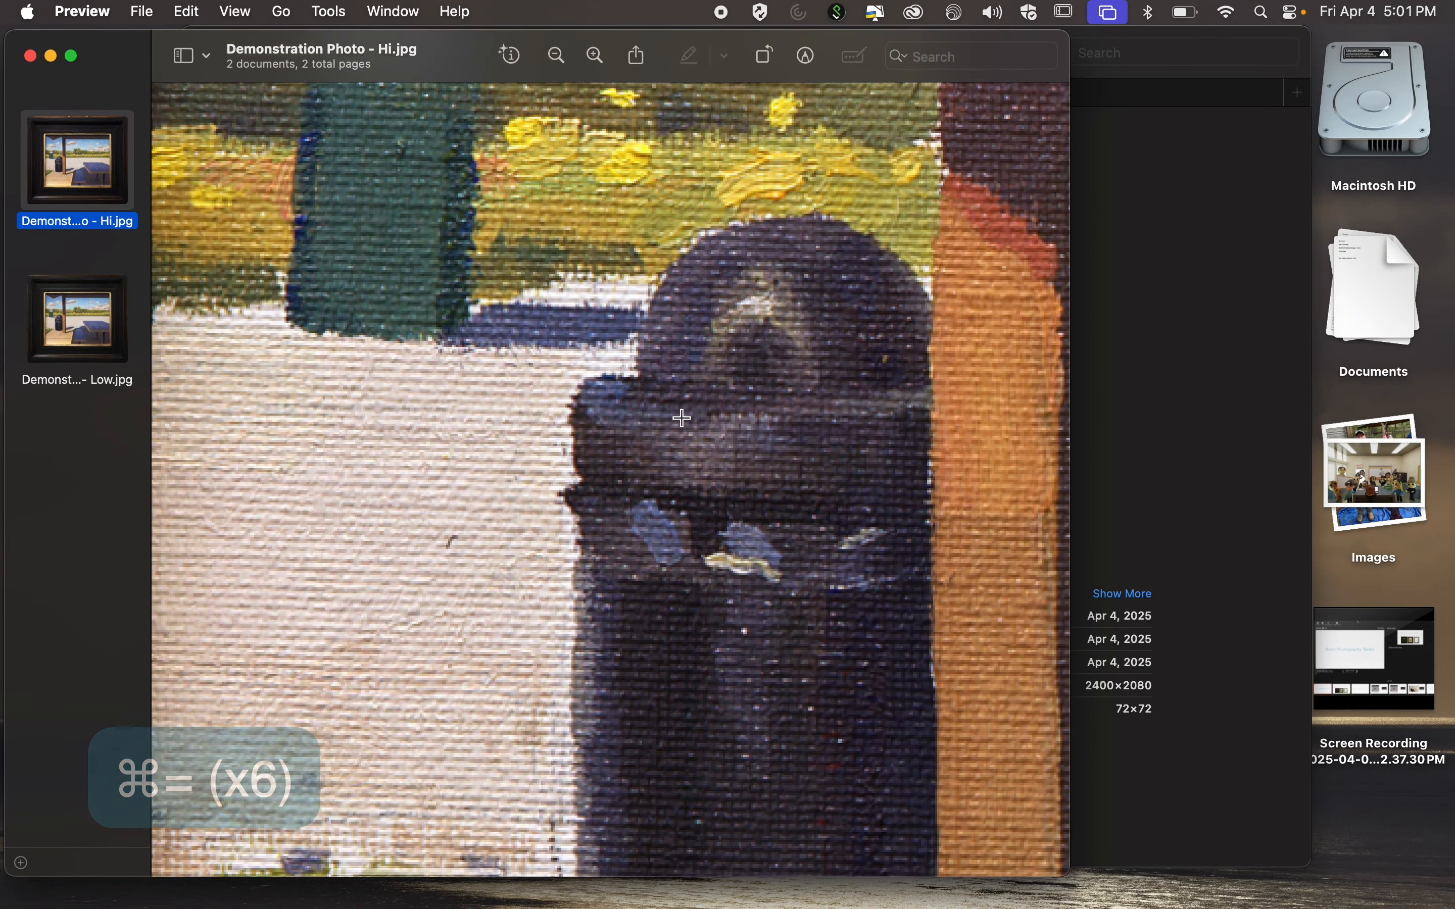
Examine the same post and trash can area in Demonstration Photo - Low.jpg for compression artifacts.
click(83, 337)
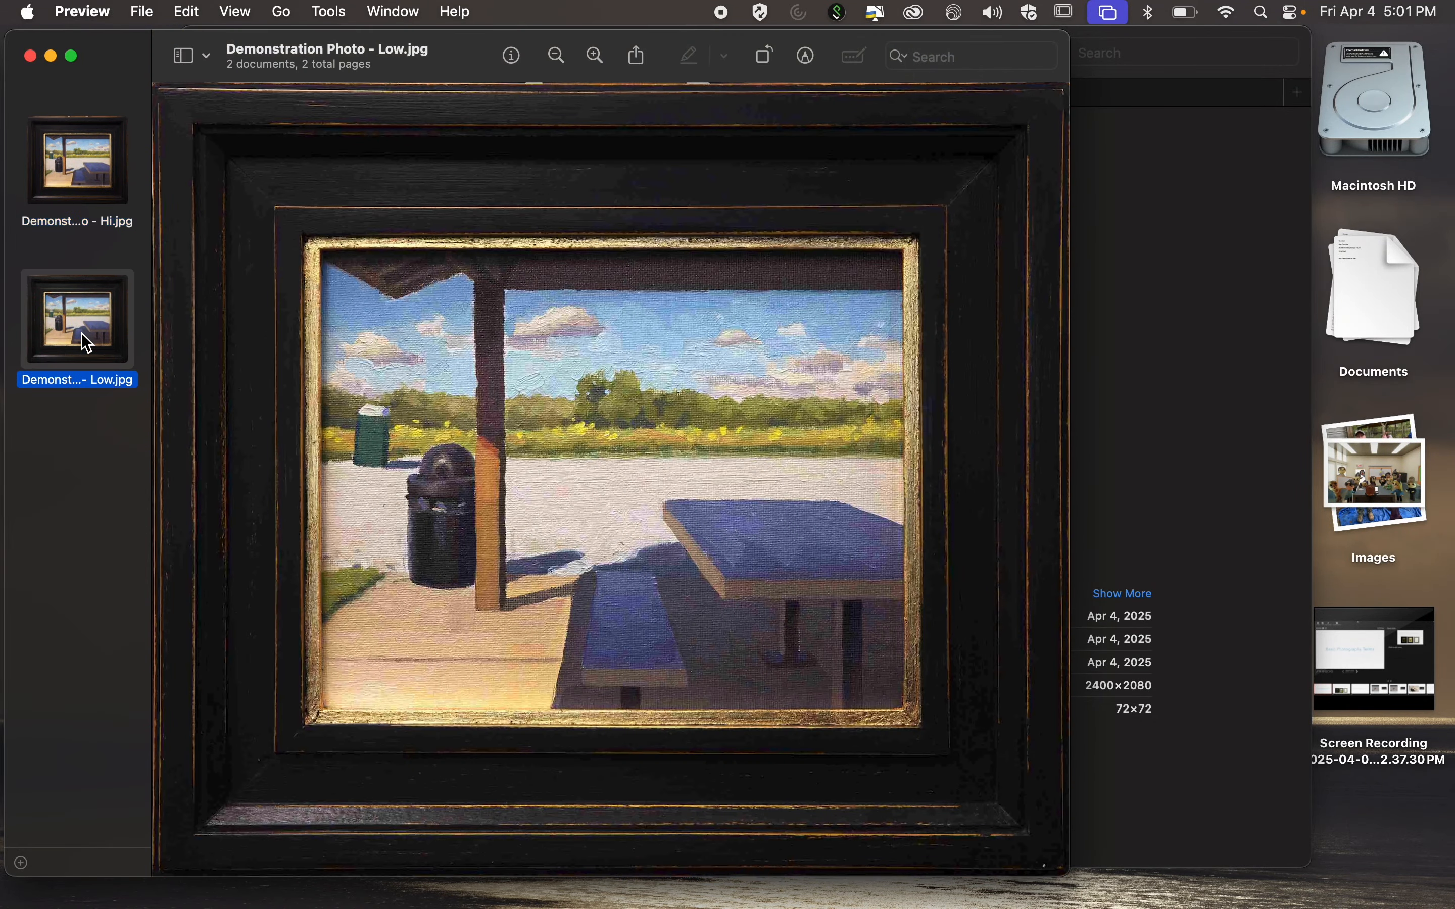
key(super+equal)
key(super+equal)
key(super+equal)
key(super+equal)
key(super+equal)
key(super+equal)
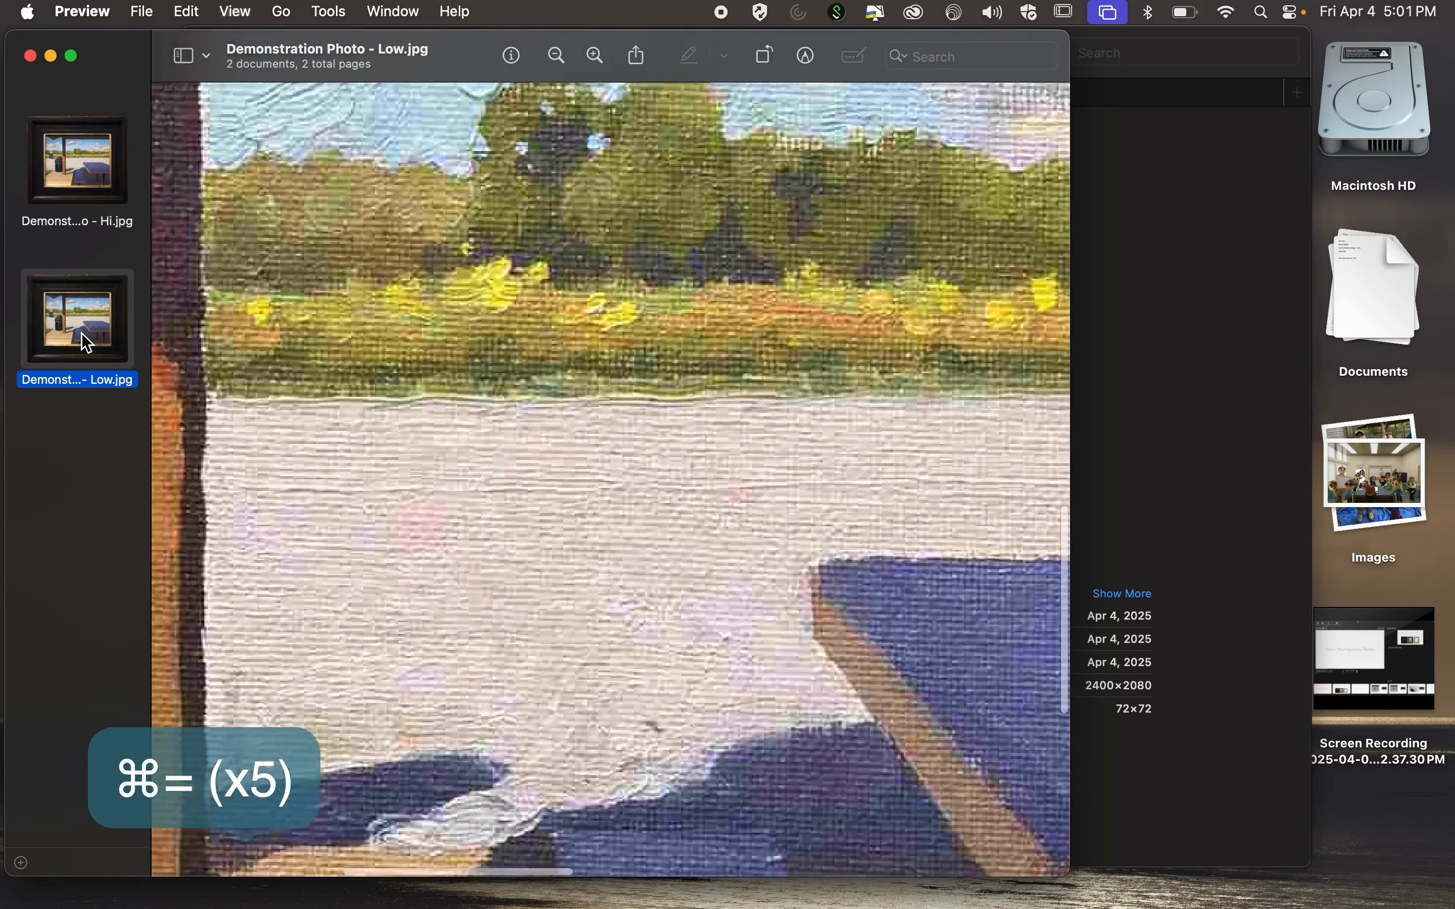
scroll(653, 481, left, 8)
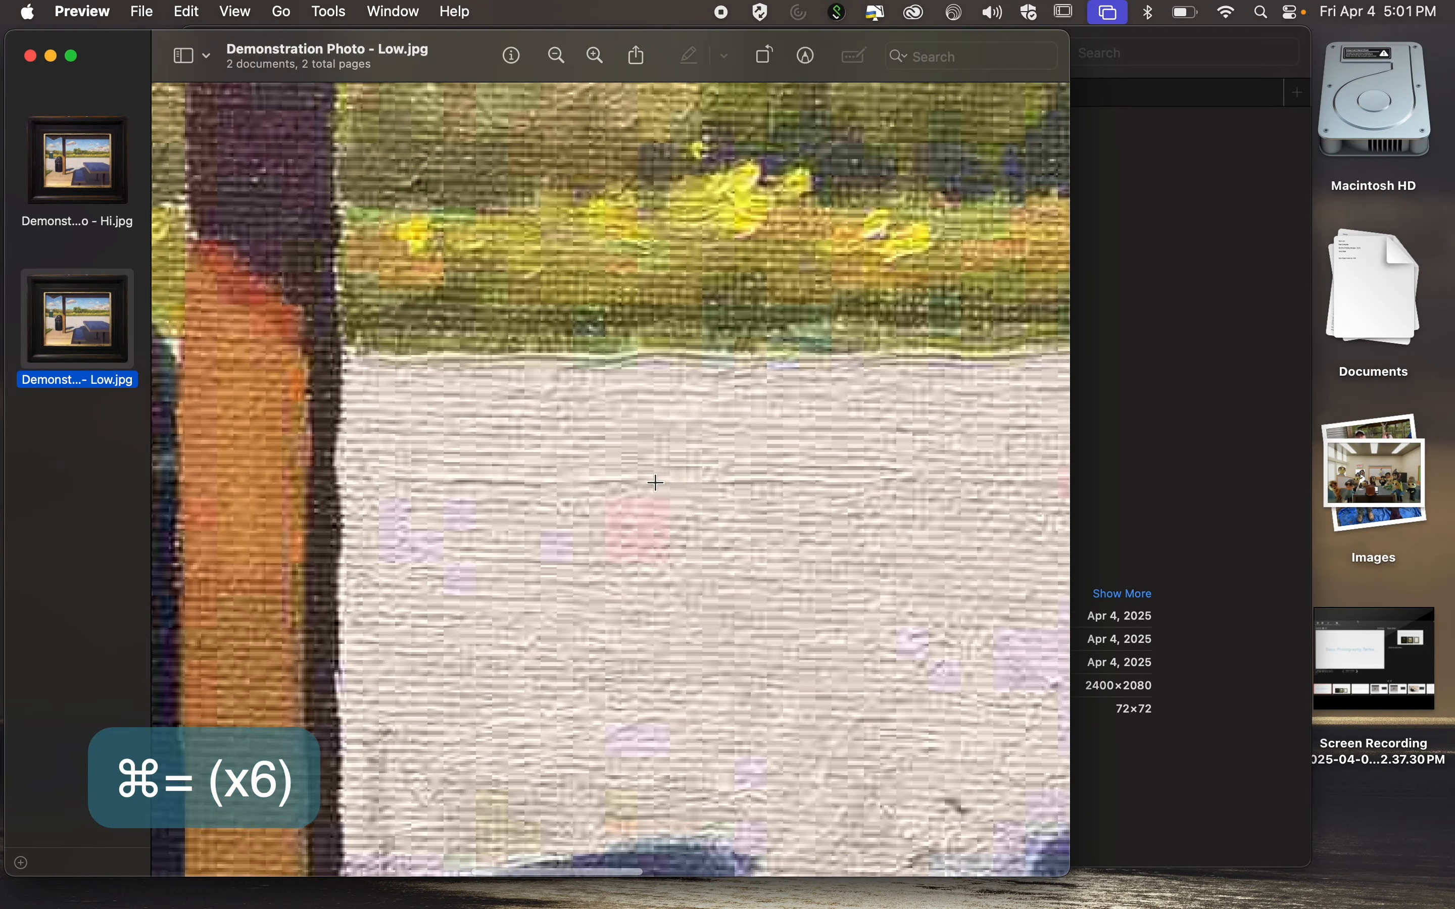
scroll(657, 483, left, 5)
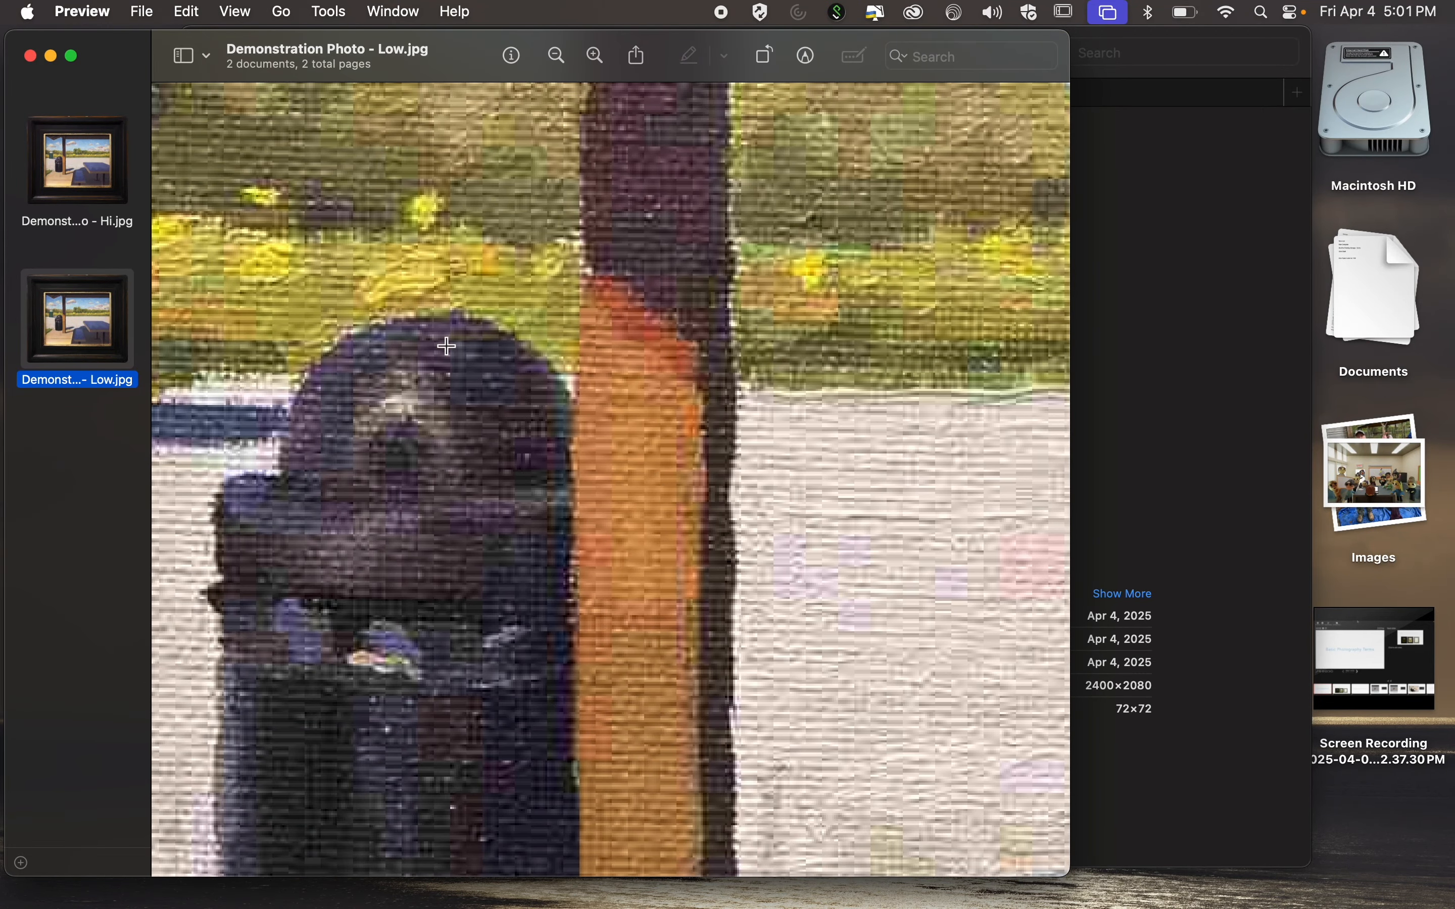
Compare the trash can detail in the high-quality JPG against the low-quality JPG.
click(55, 195)
scroll(633, 361, right, 5)
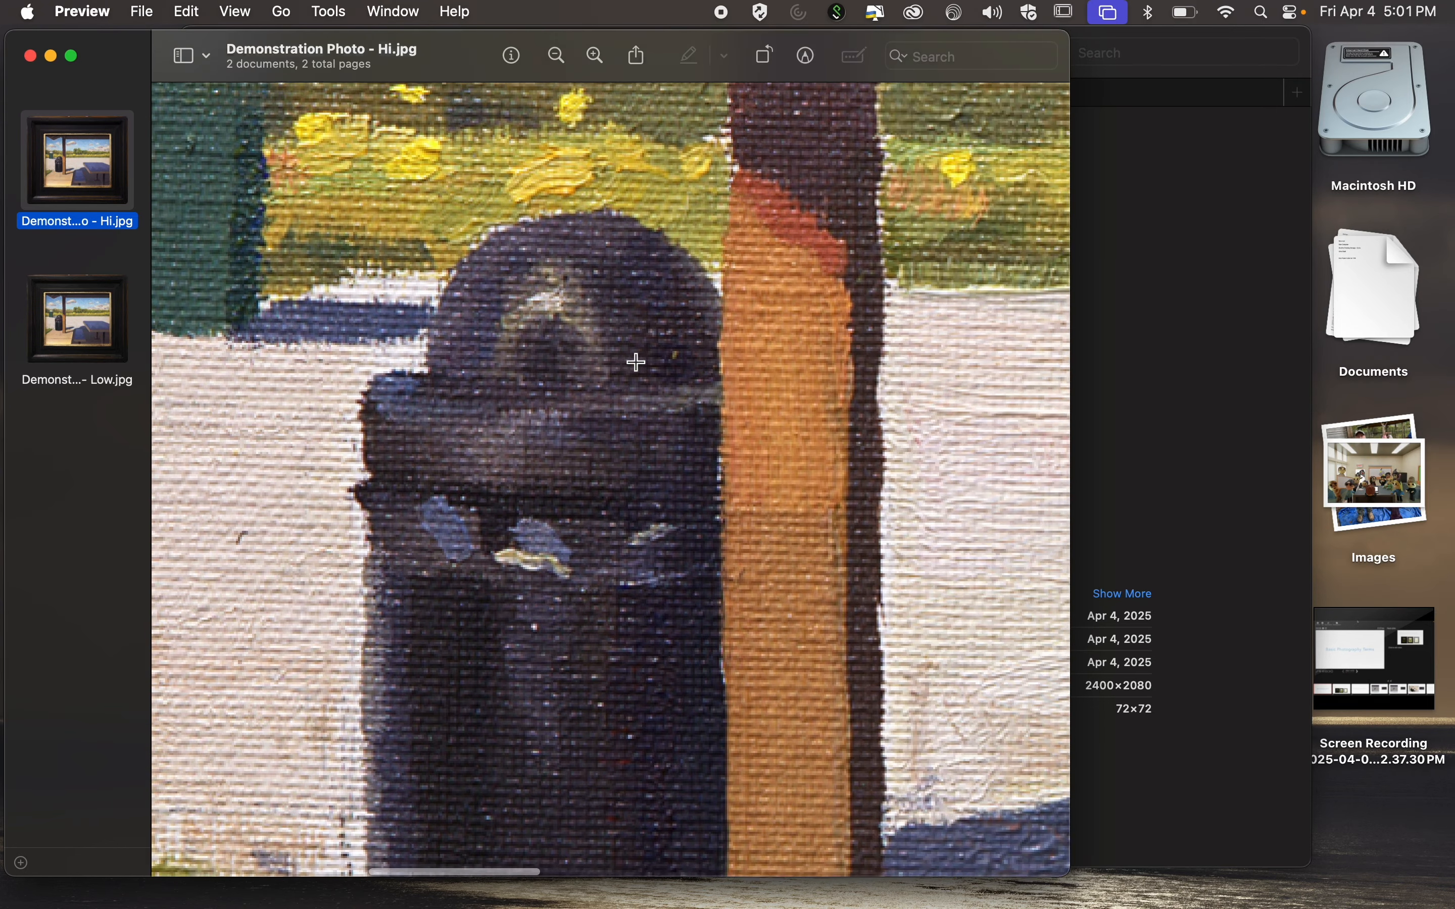
click(108, 318)
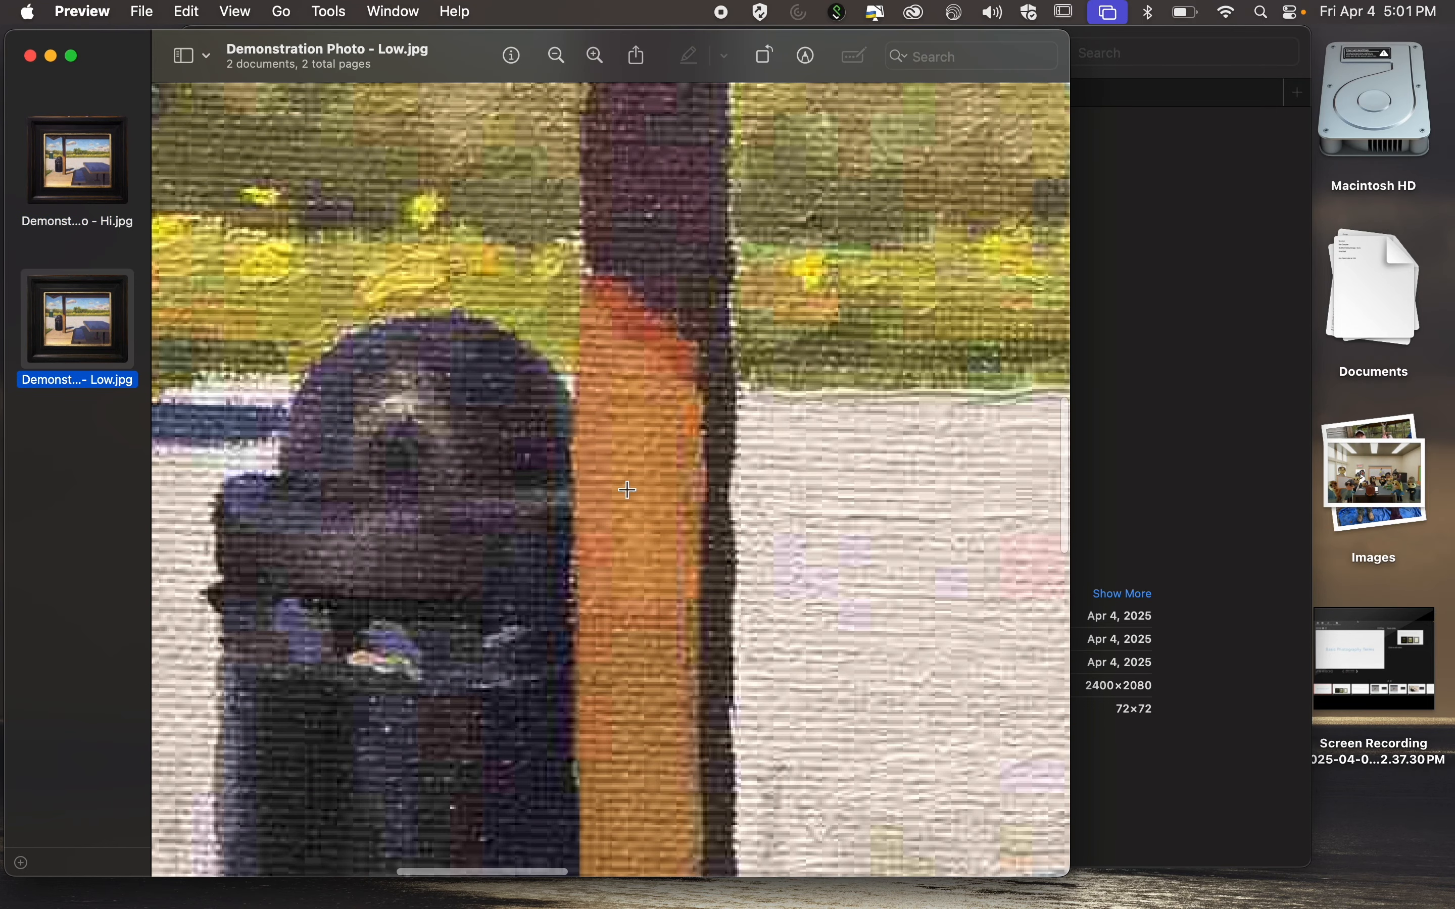
scroll(629, 489, down, 4)
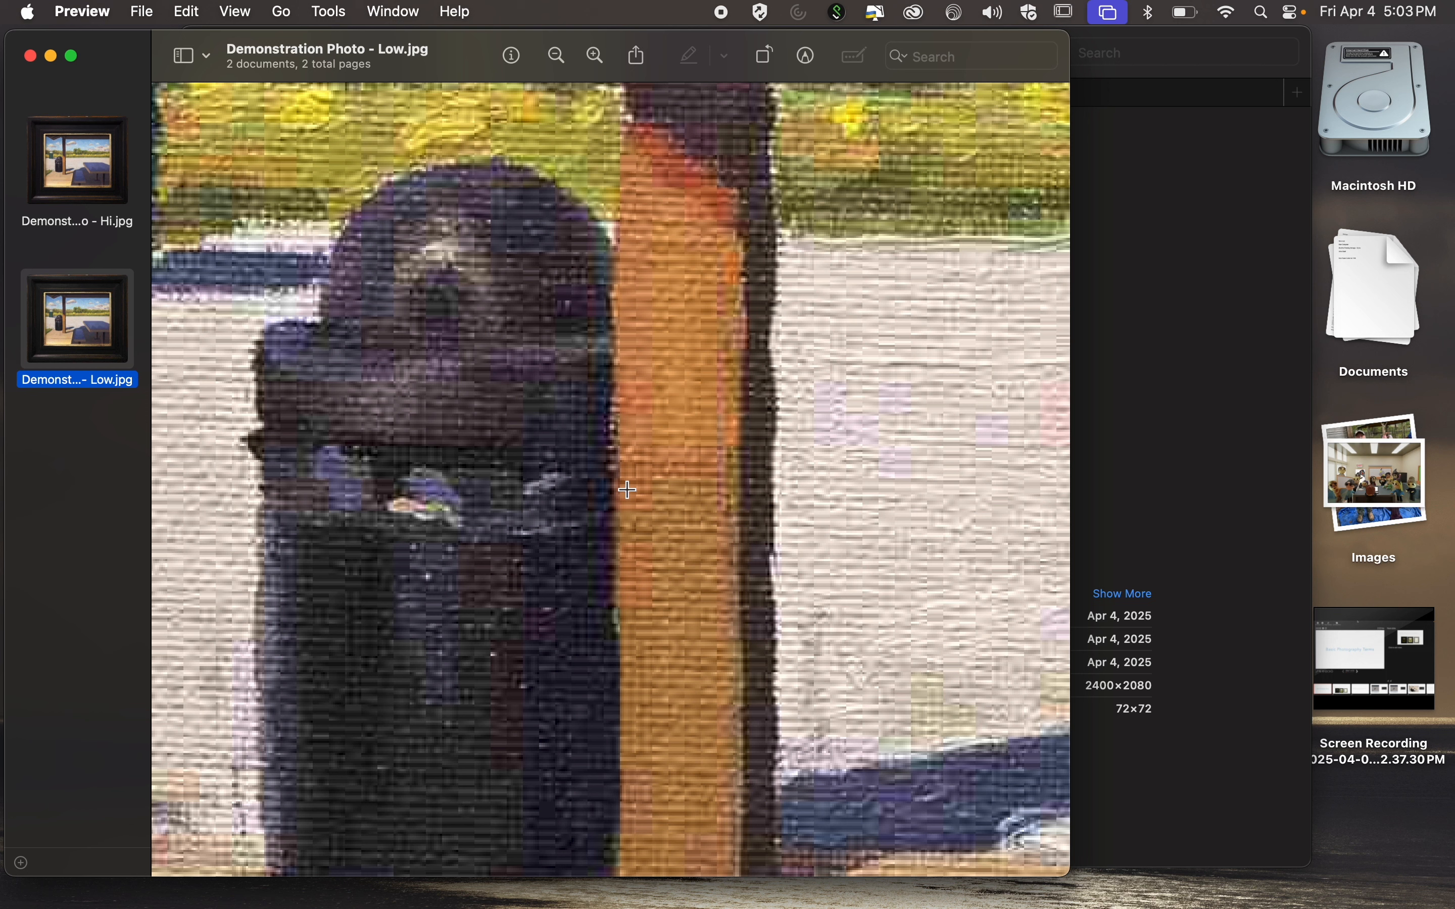
key(ctrl+Right)
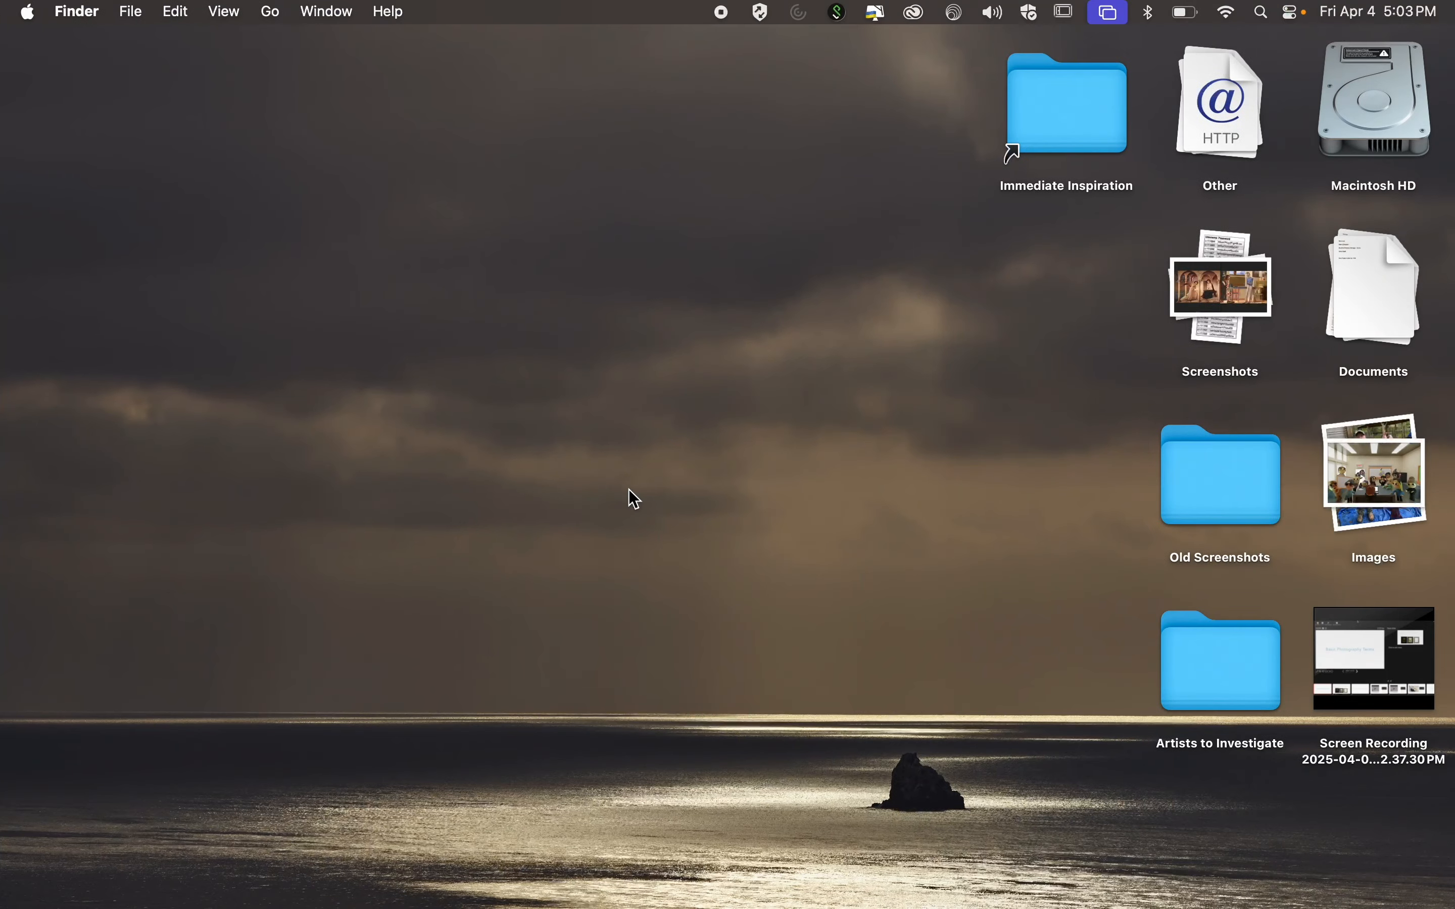
key(ctrl+Right)
key(ctrl+Left)
key(ctrl+Left)
click(557, 56)
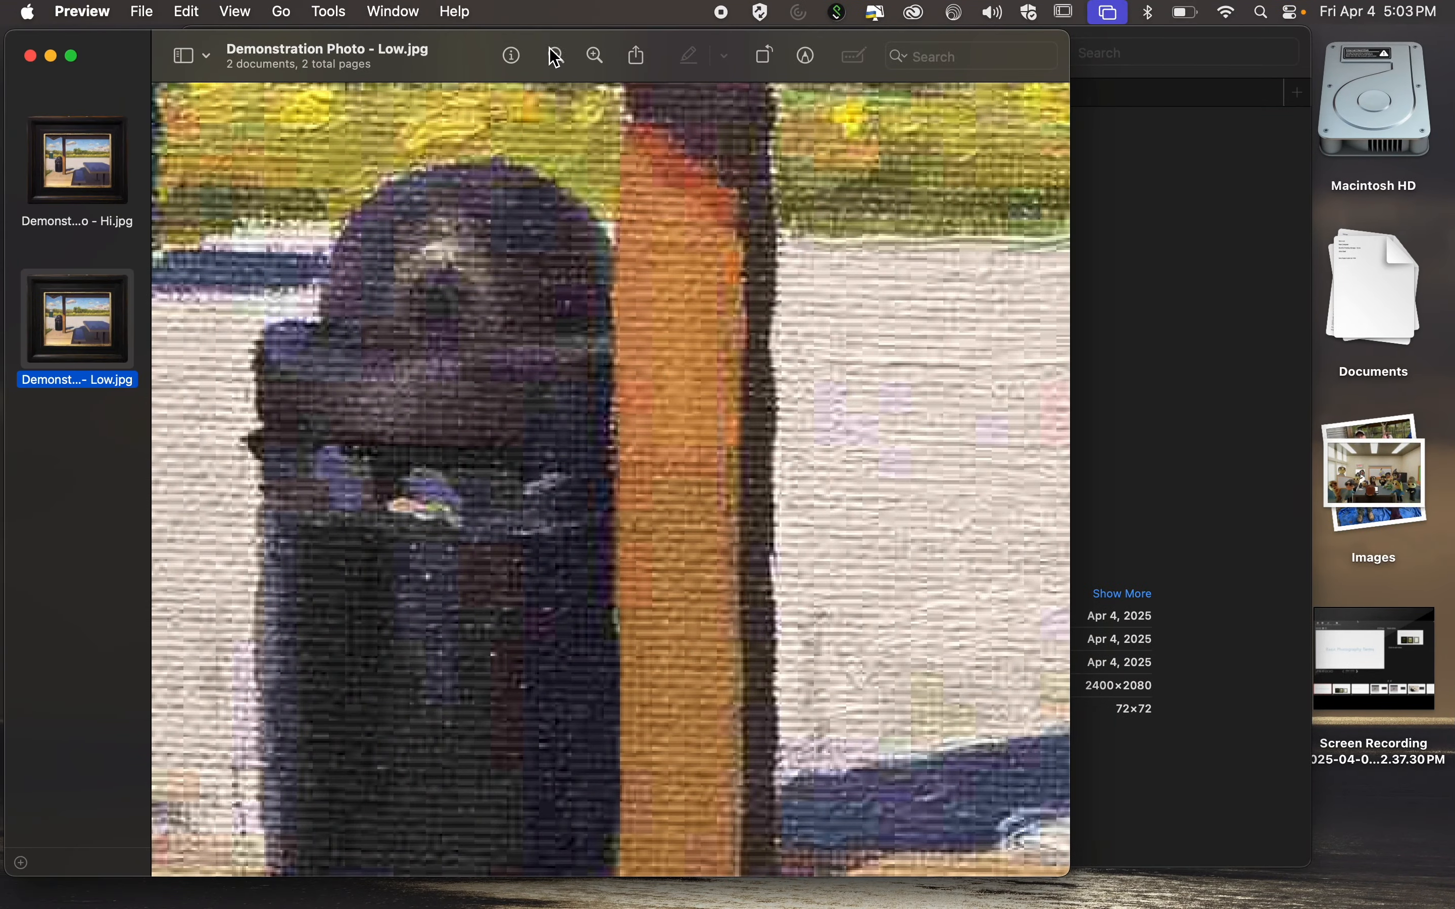
Close the Preview window with the two JPGs and bring the OneDrive browser window fully into view on its desktop.
click(28, 56)
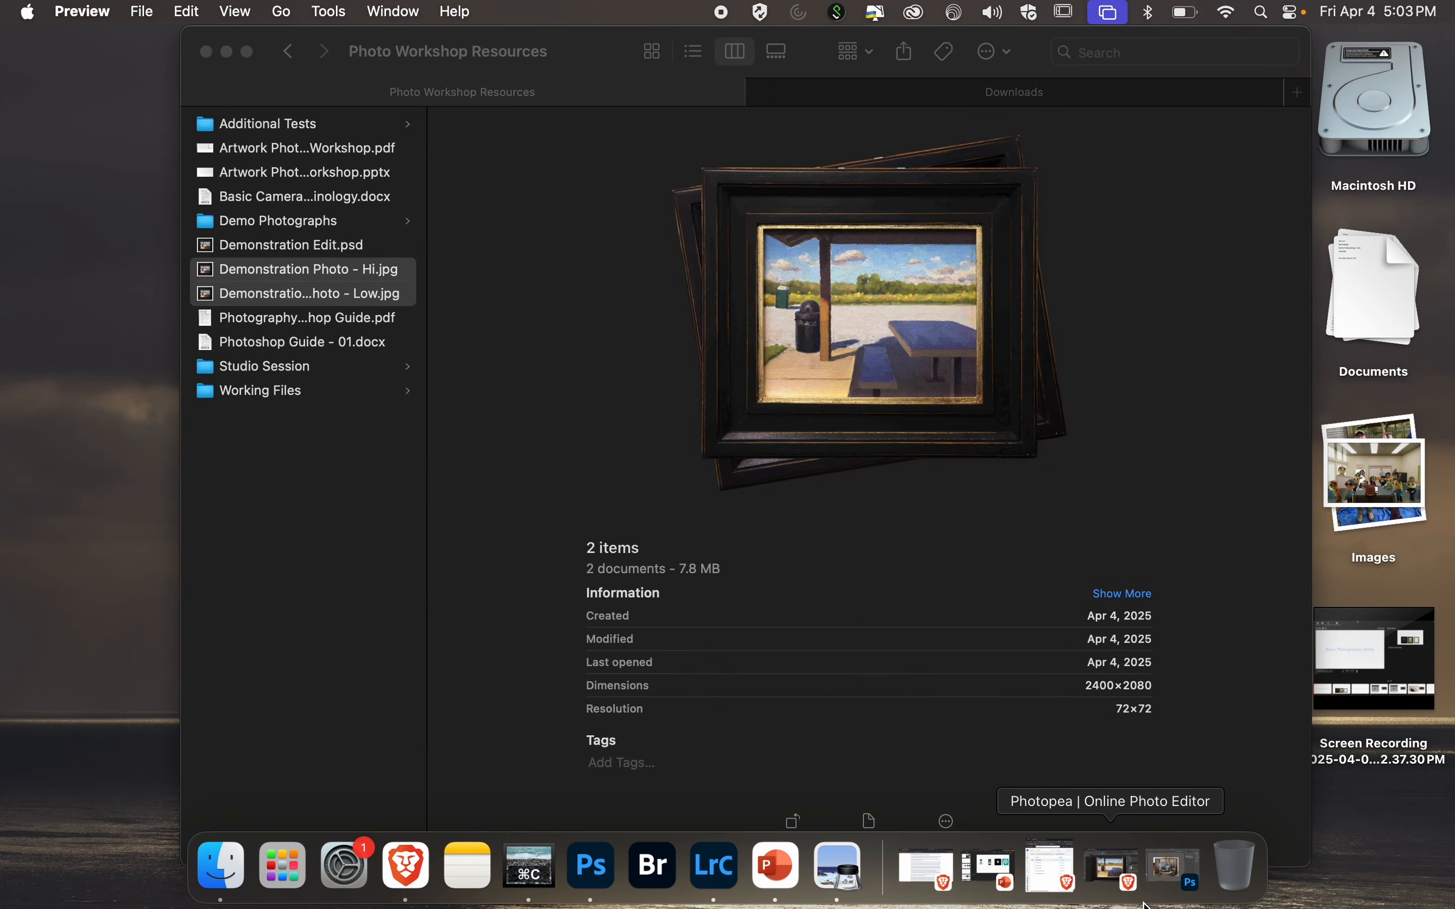
key(ctrl+Right)
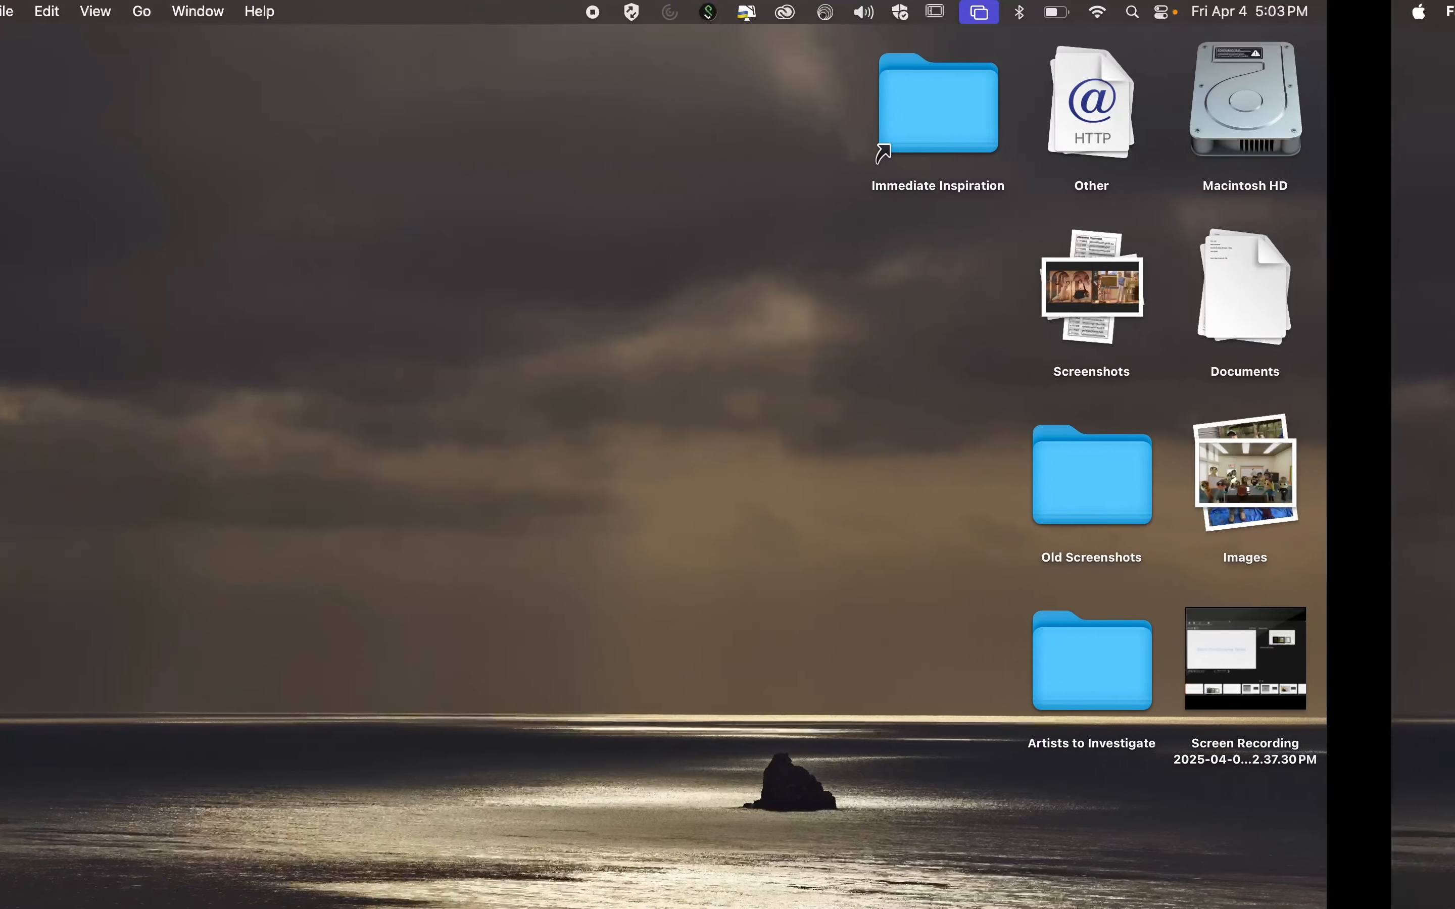
key(ctrl+Right)
mouse_move(1147, 887)
click(1053, 881)
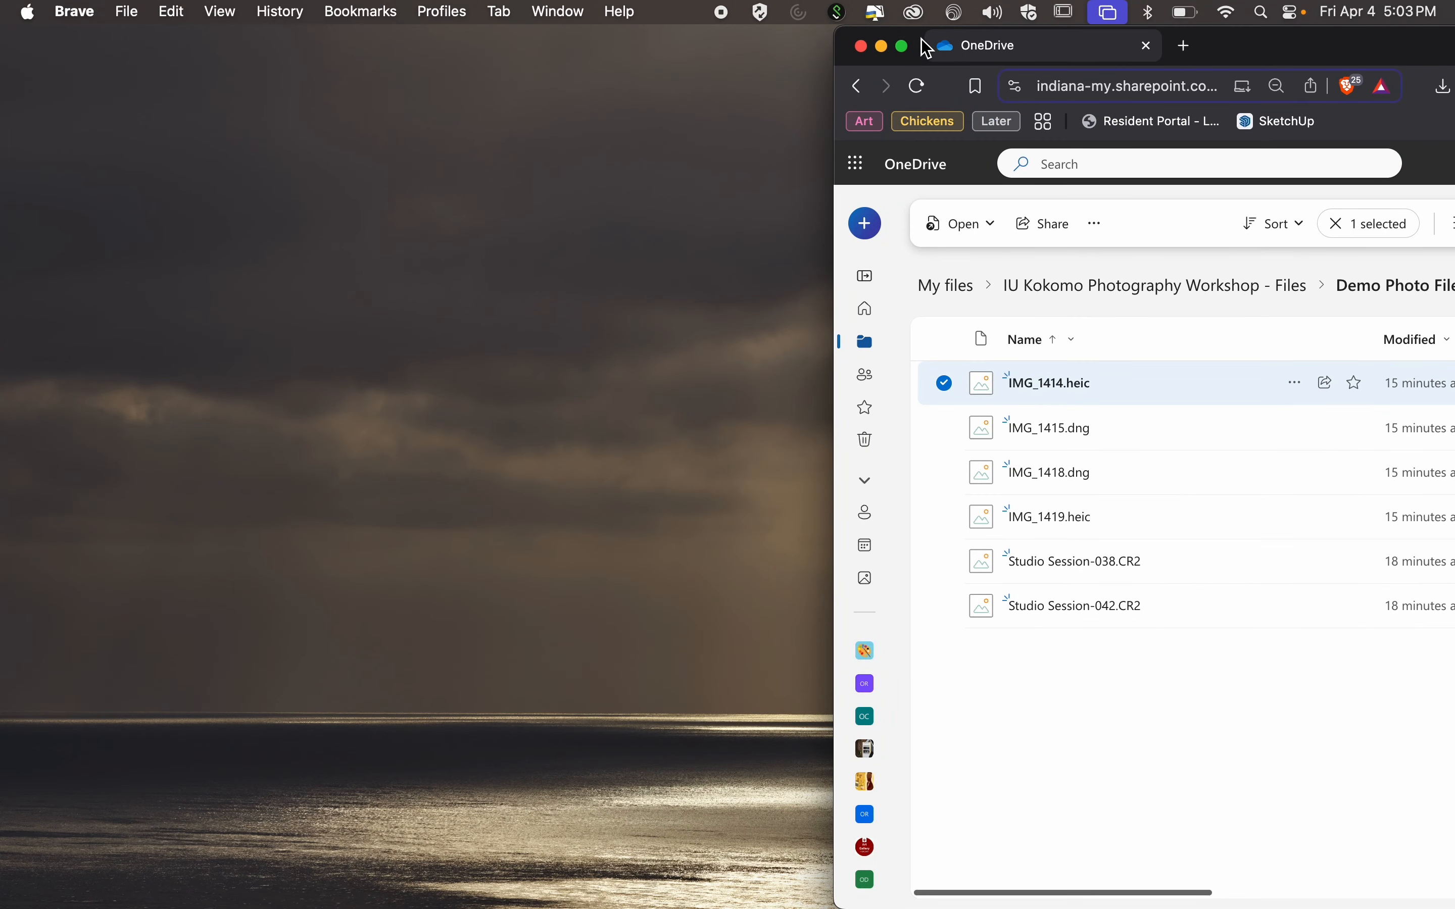
drag(1253, 51, 586, 51)
Open the Example Files folder inside IU Kokomo Photography Workshop - Files, enlarge the browser window, and look through the file list.
click(552, 289)
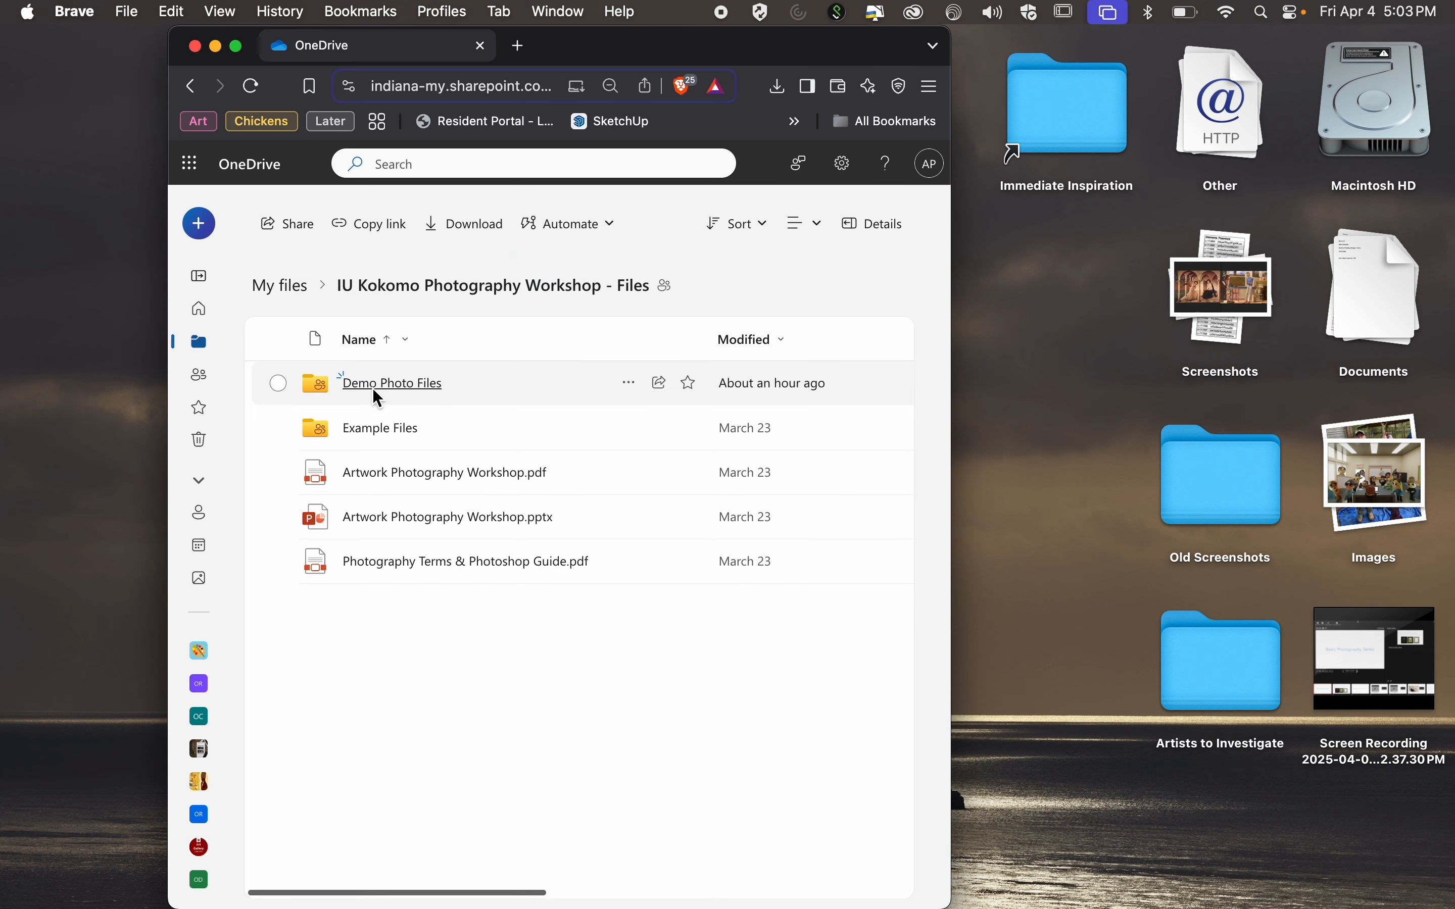
click(380, 442)
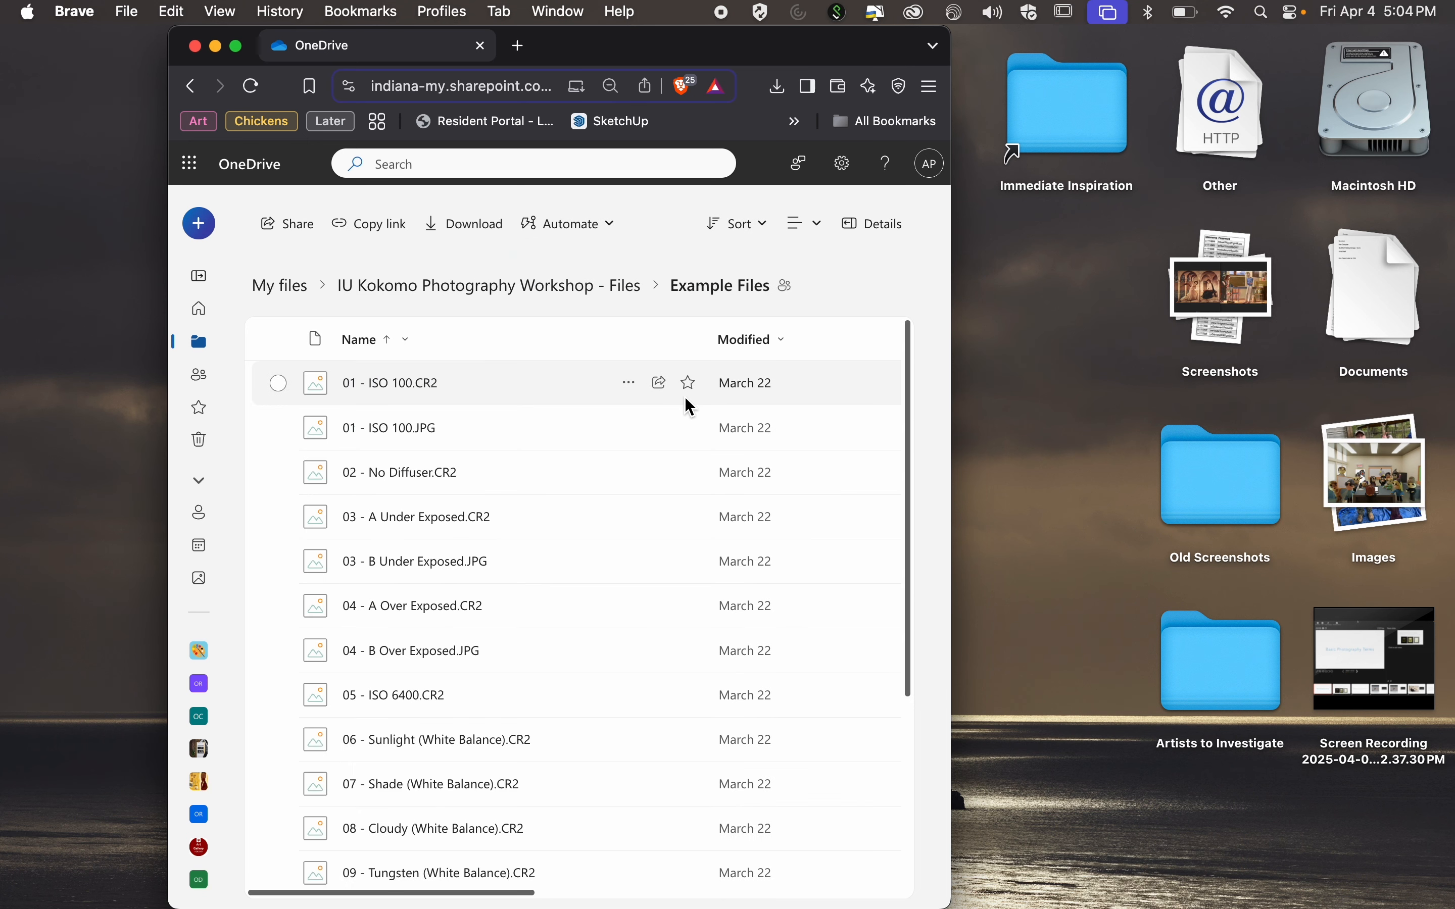
double_click(951, 871)
scroll(867, 491, down, 5)
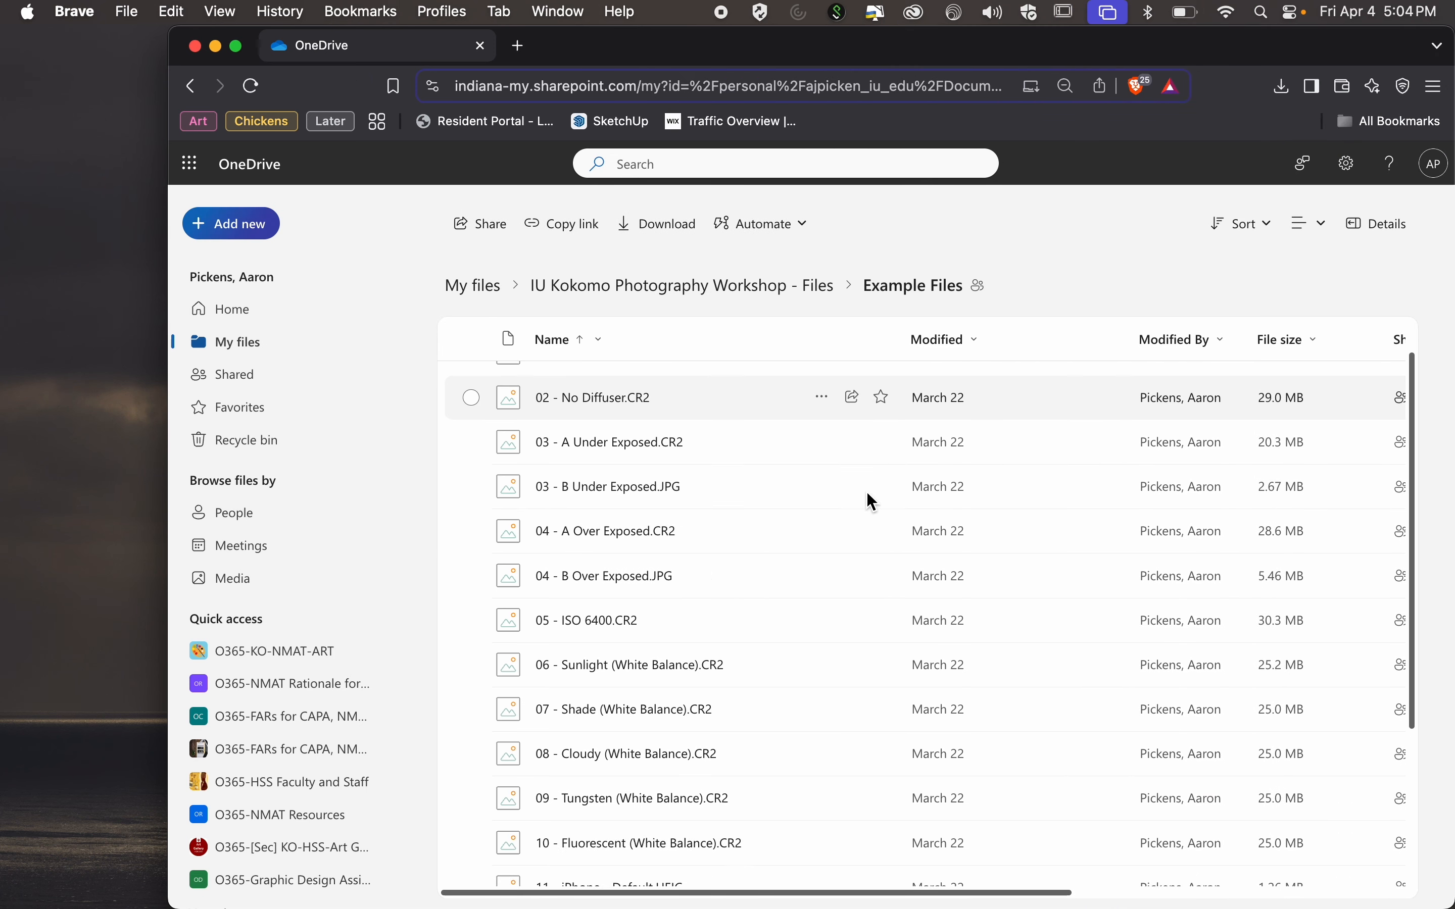
scroll(866, 491, up, 5)
scroll(867, 492, down, 5)
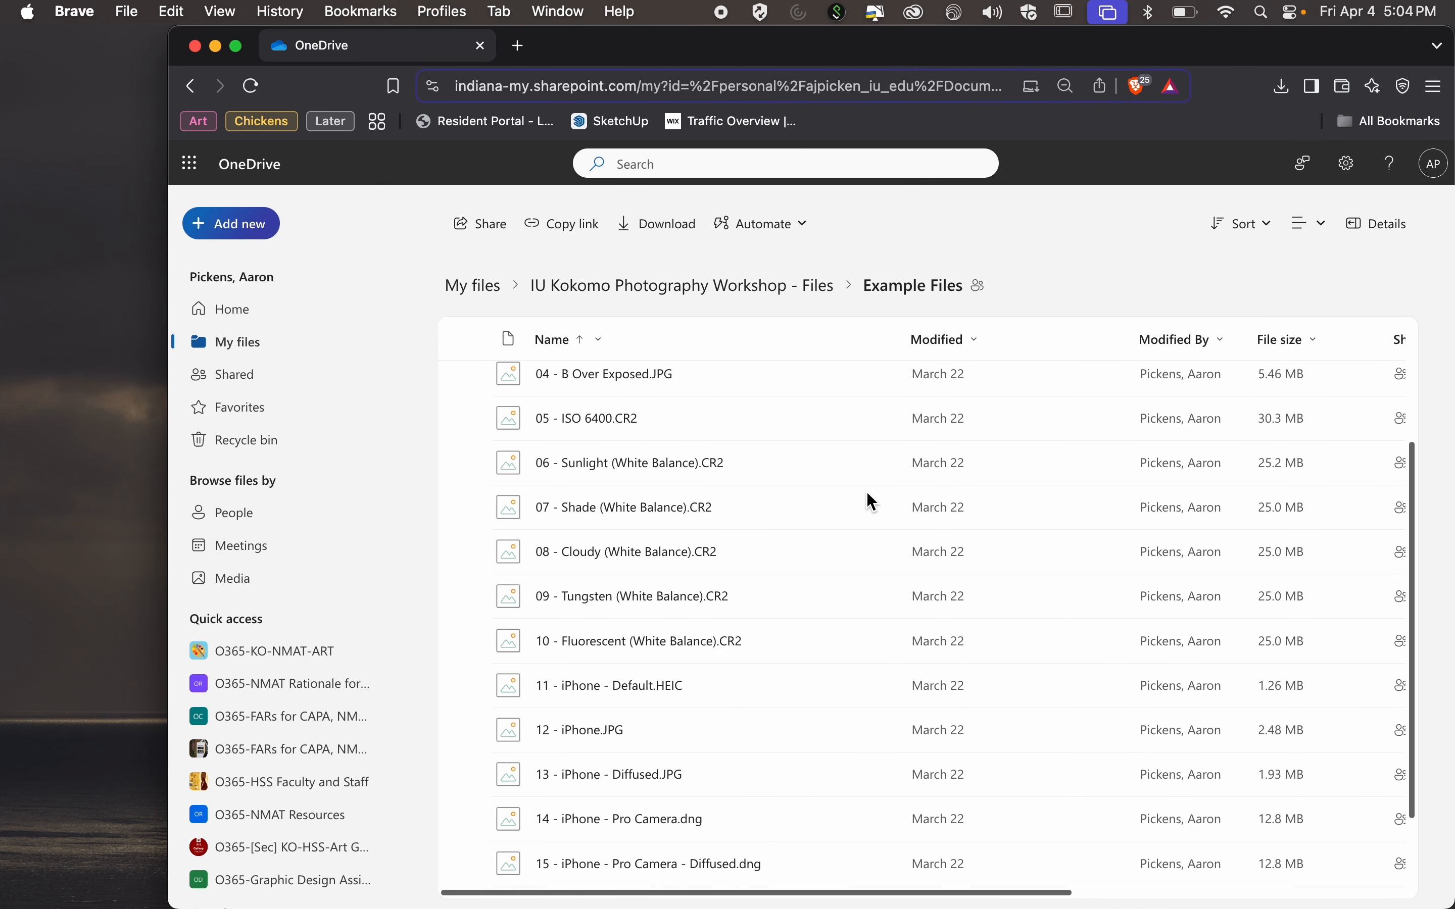
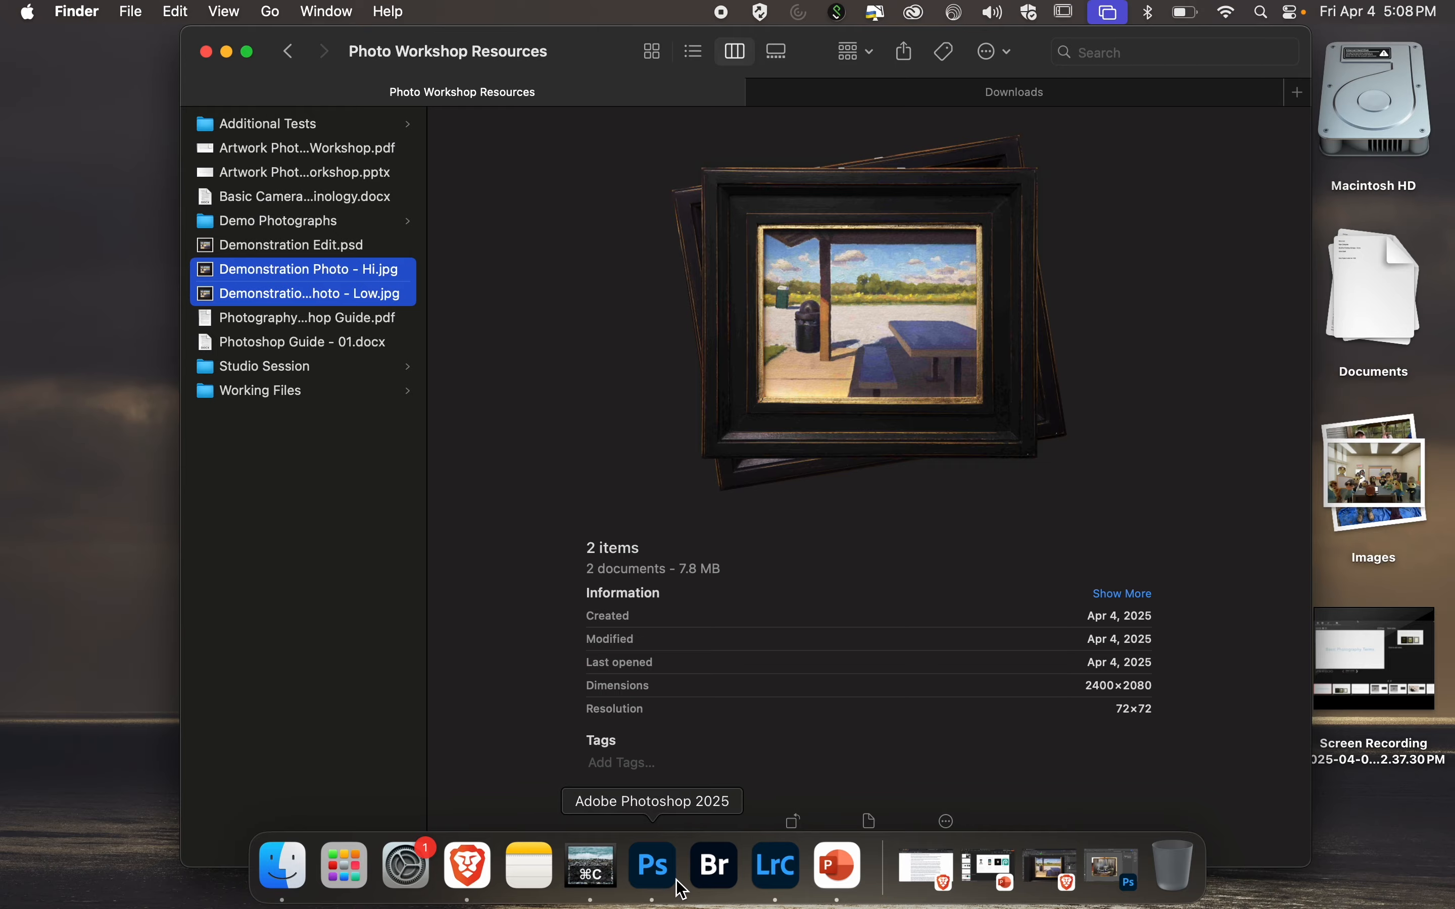
Switch to Photoshop and open the recent file Demonstration Edit.psd.
click(678, 884)
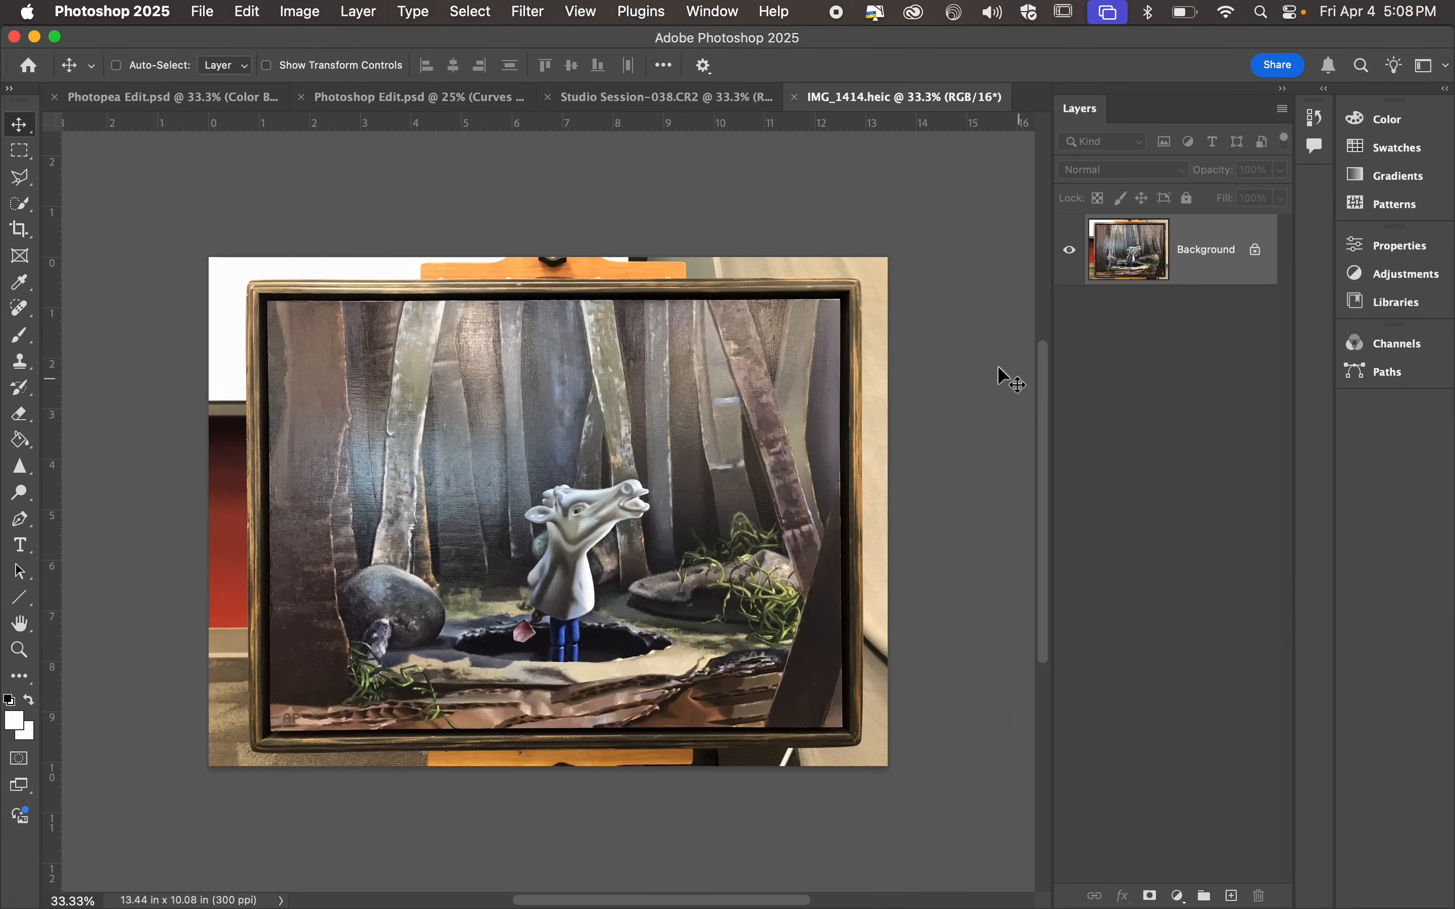
click(202, 11)
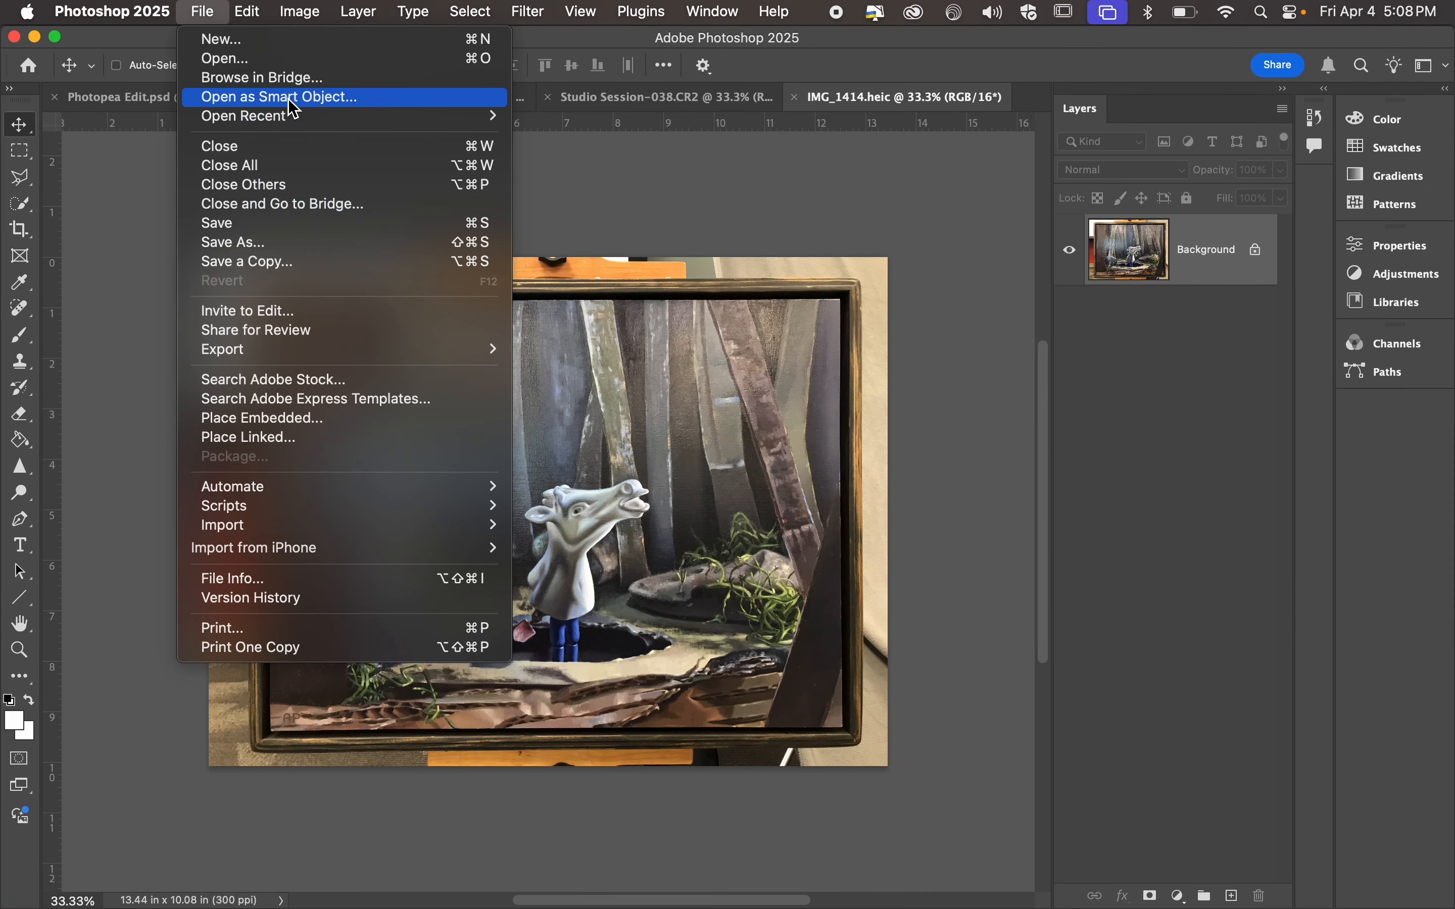
mouse_move(357, 116)
click(626, 133)
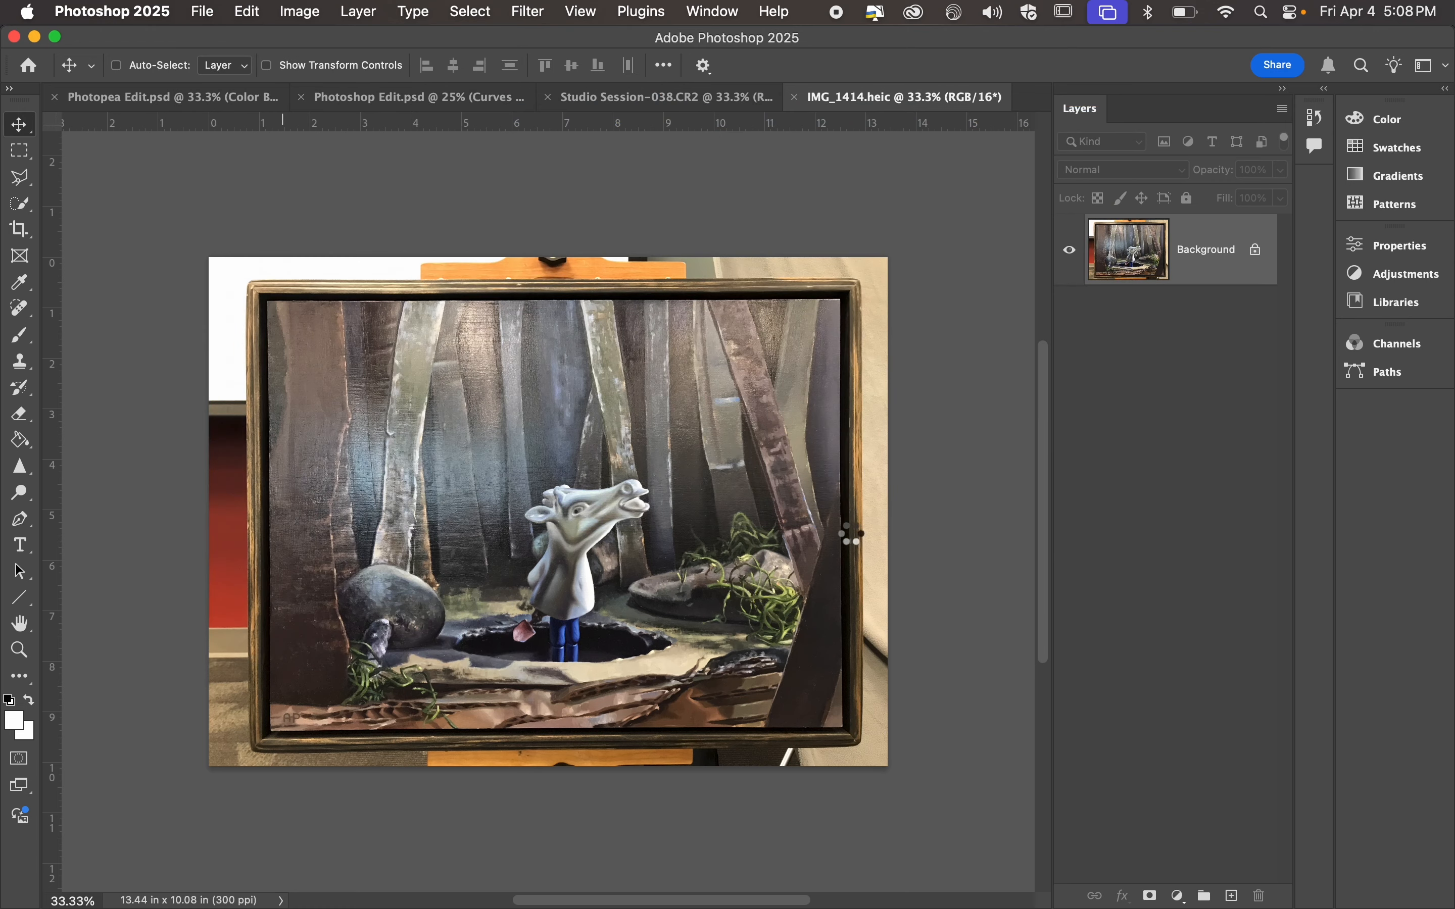
click(780, 379)
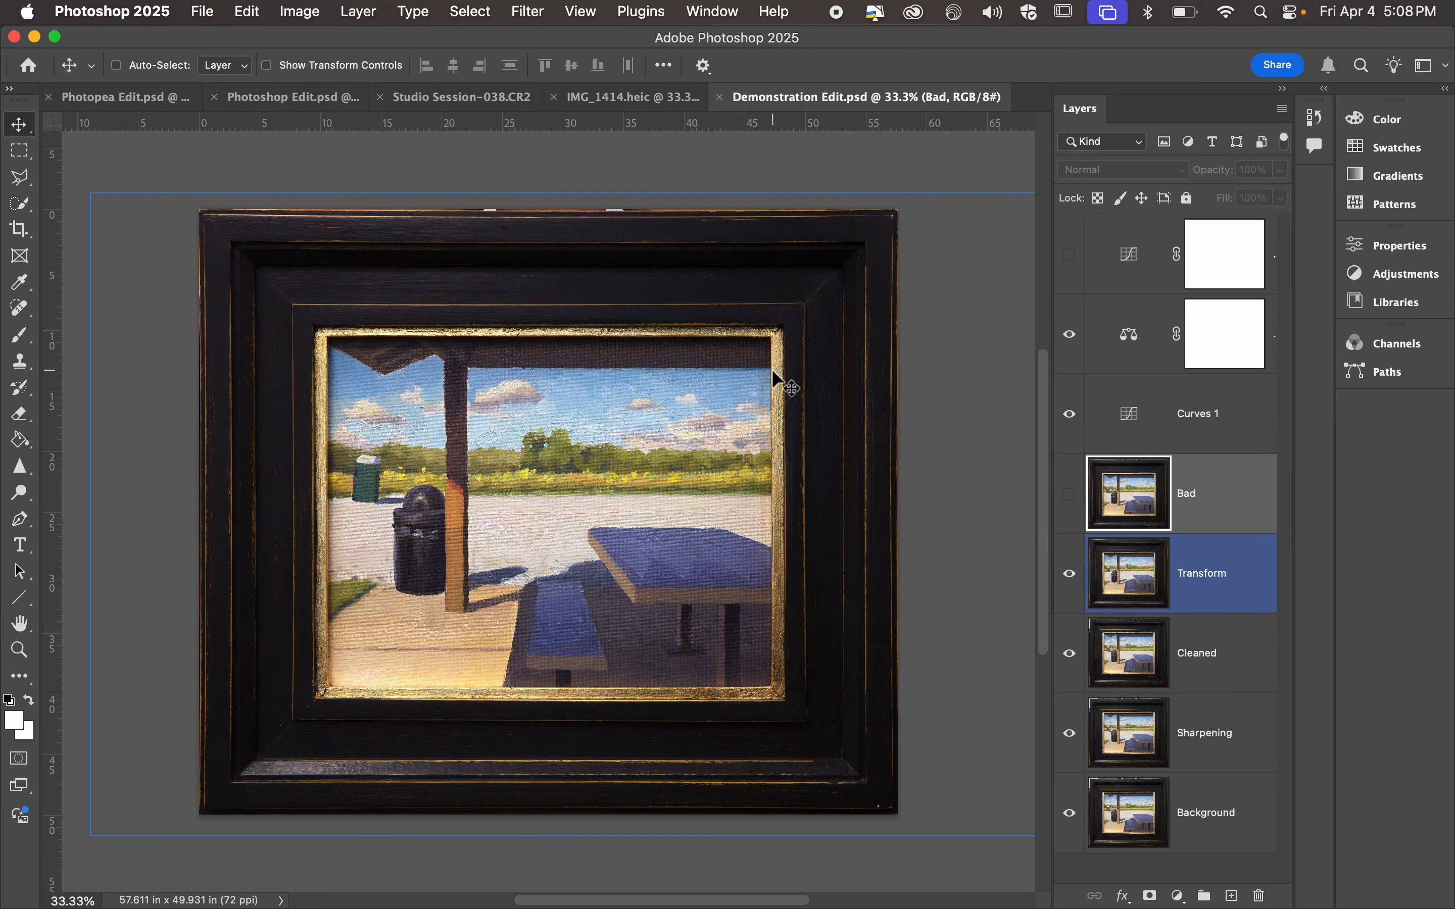
click(203, 12)
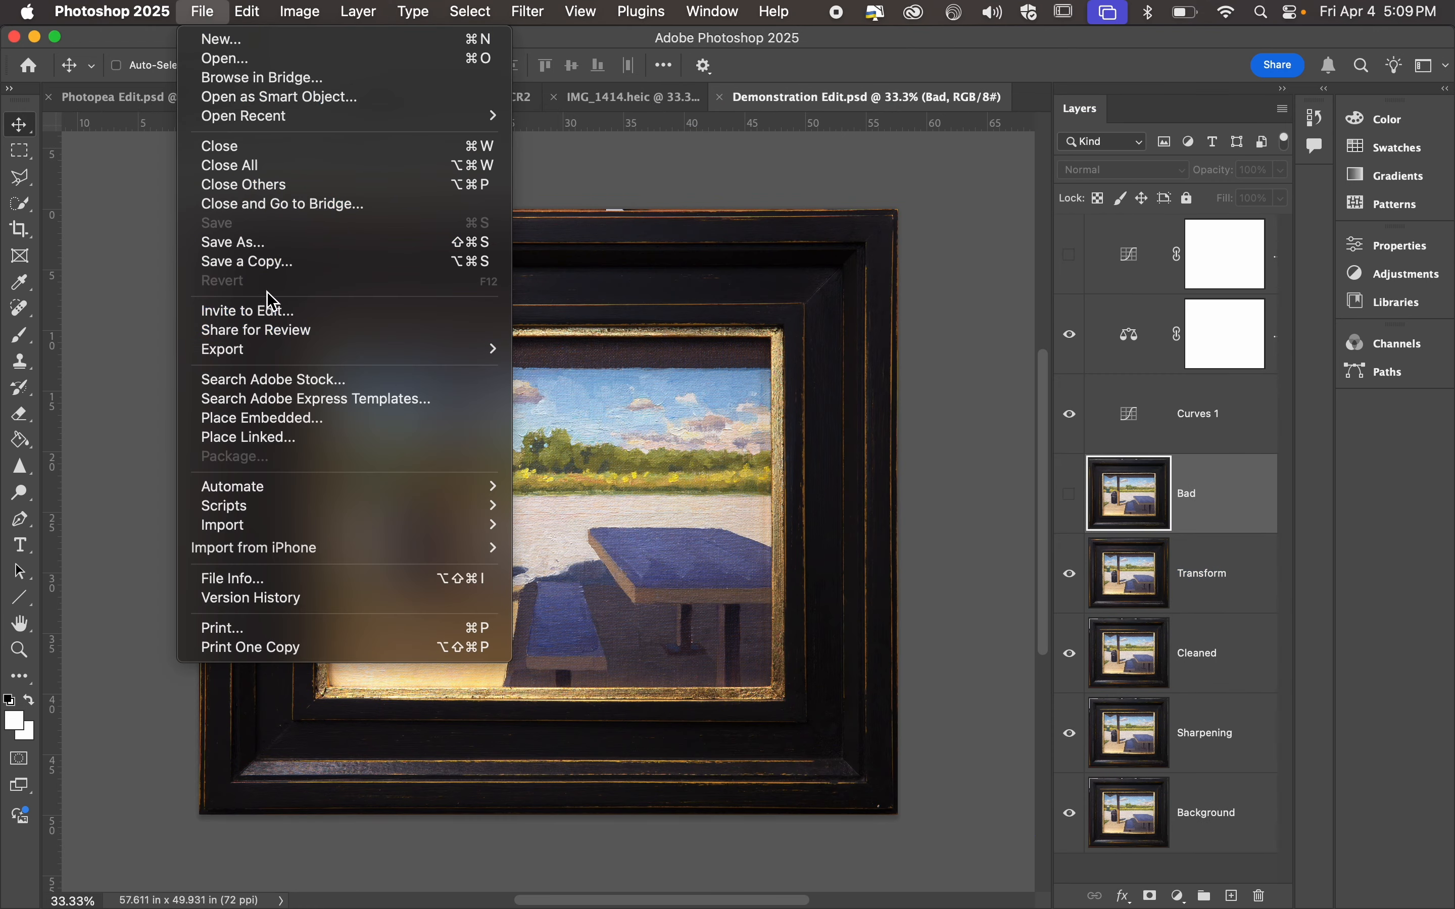
click(264, 243)
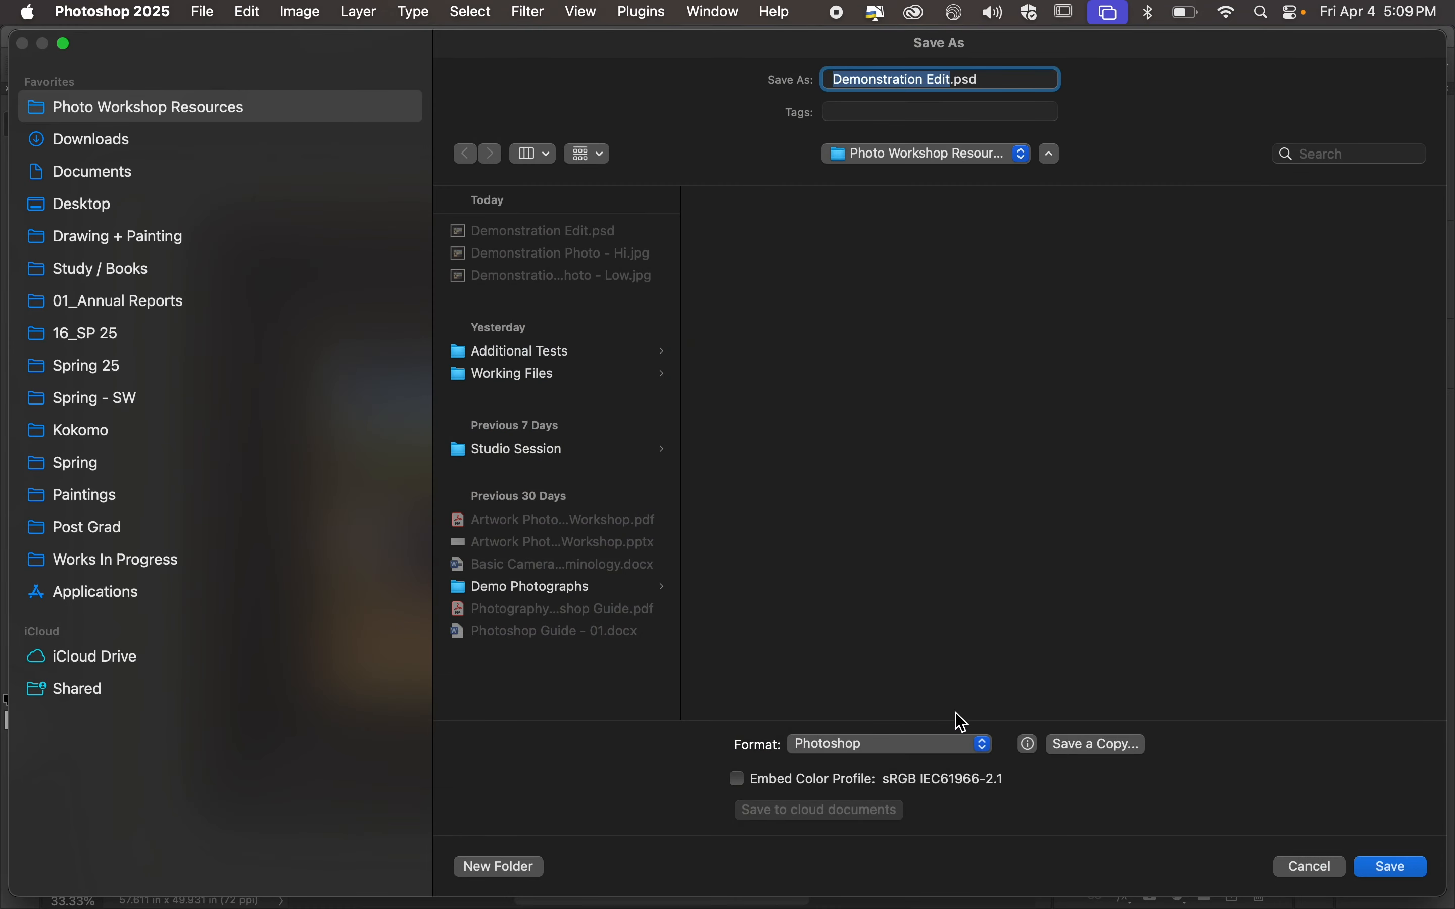
click(932, 746)
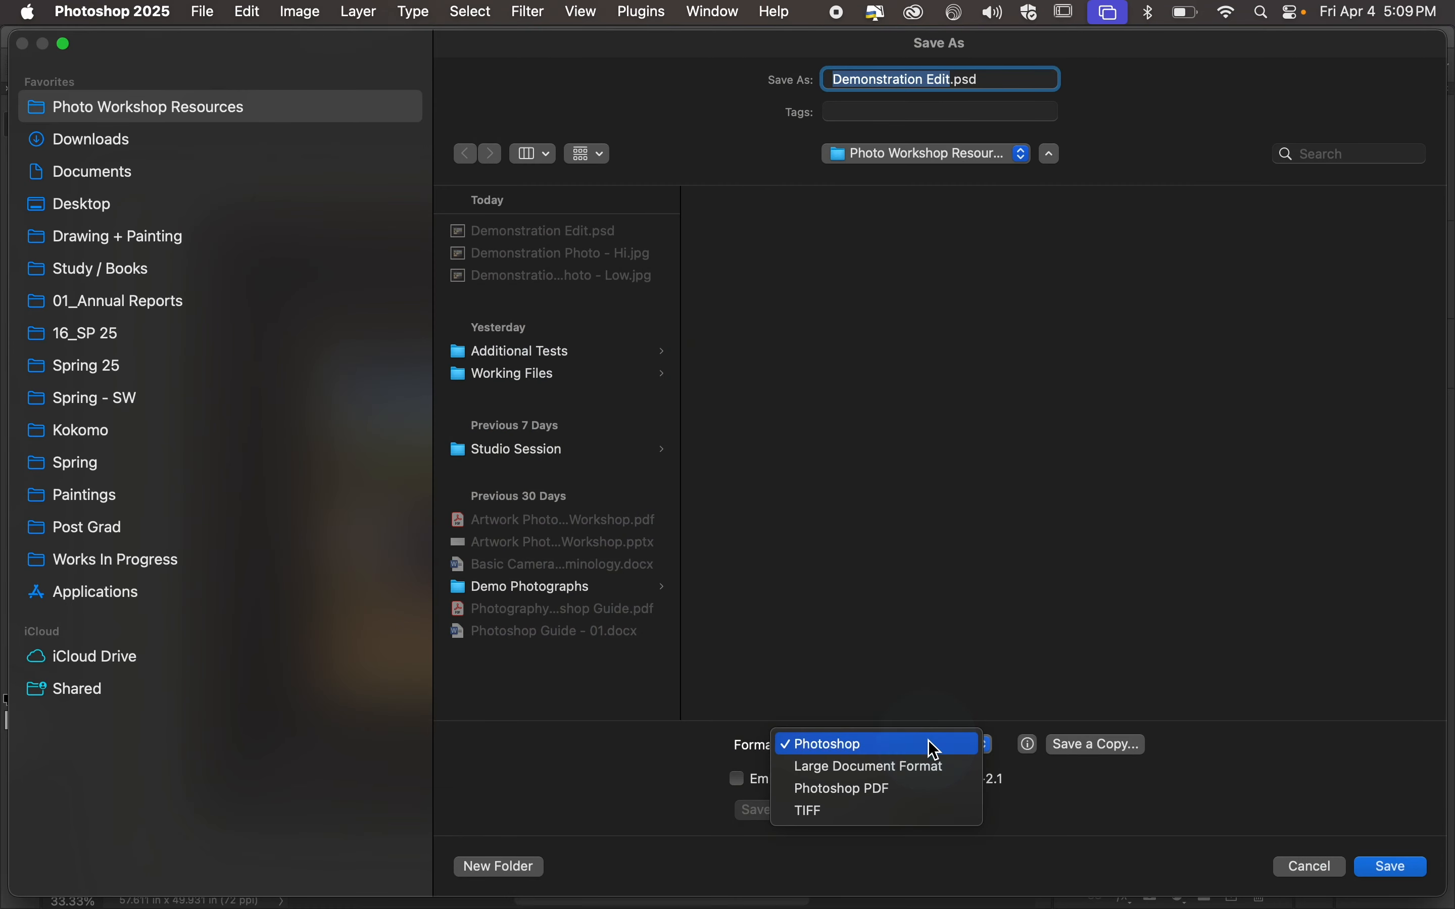
click(909, 812)
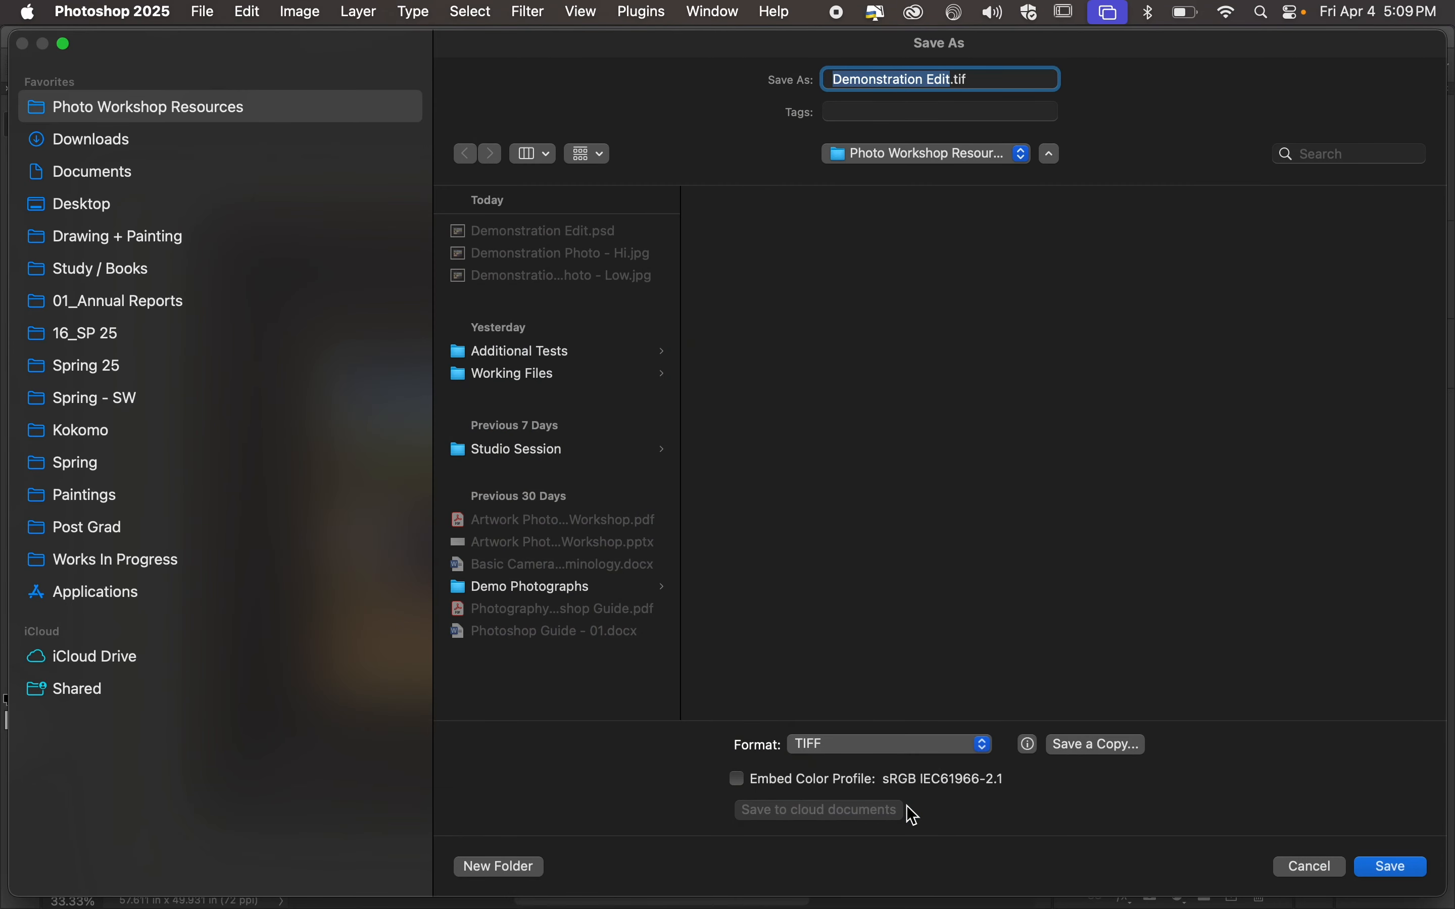
key(Return)
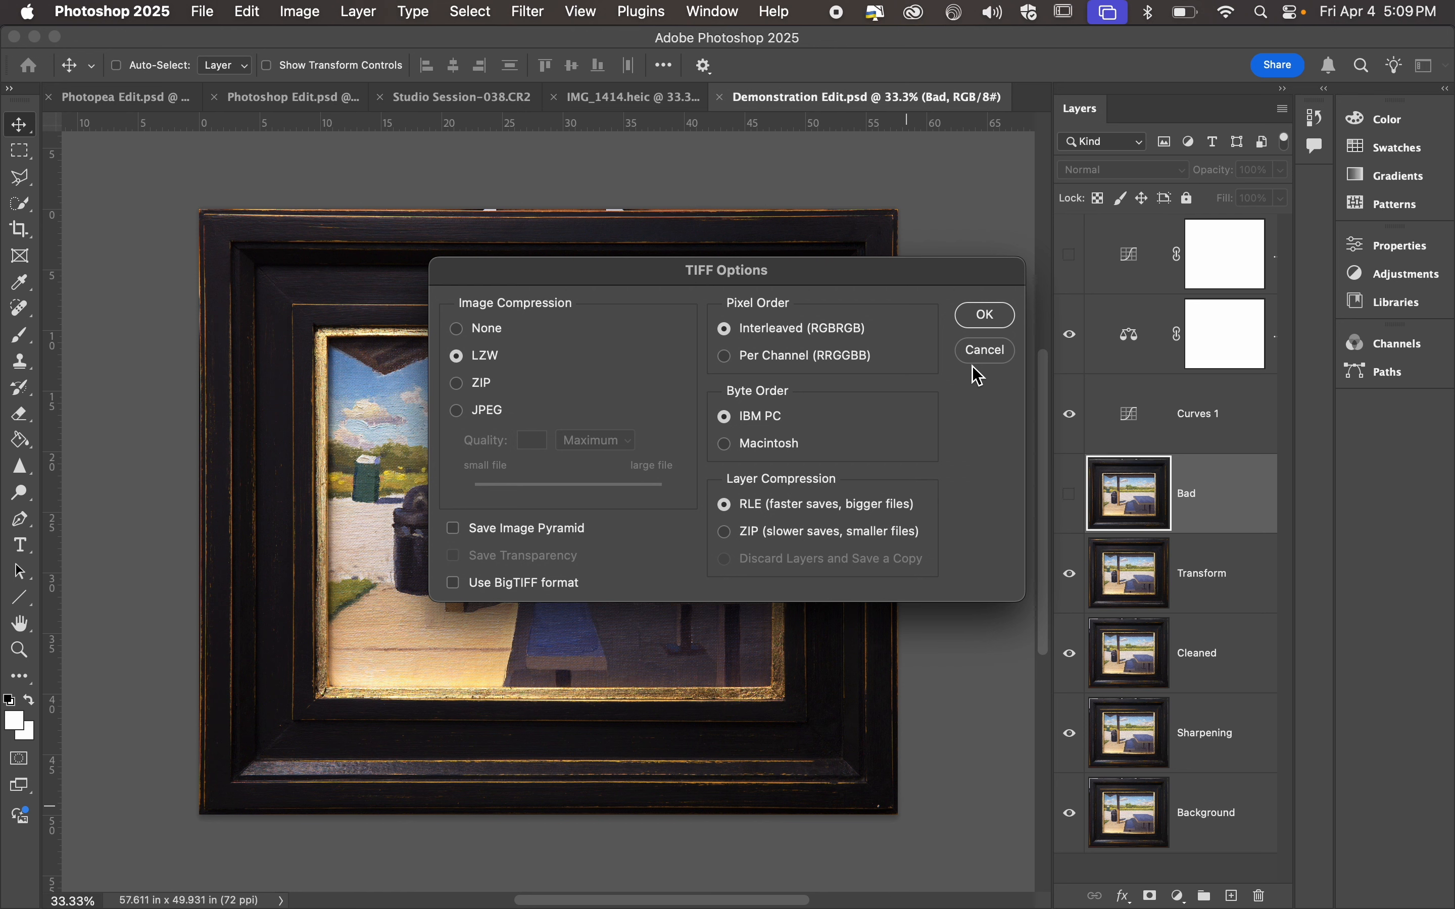
click(984, 351)
Save a TIFF copy without layers as Demonstration Edit copy.tif in Photo Workshop Resources, using LZW compression and discarding layers.
click(203, 12)
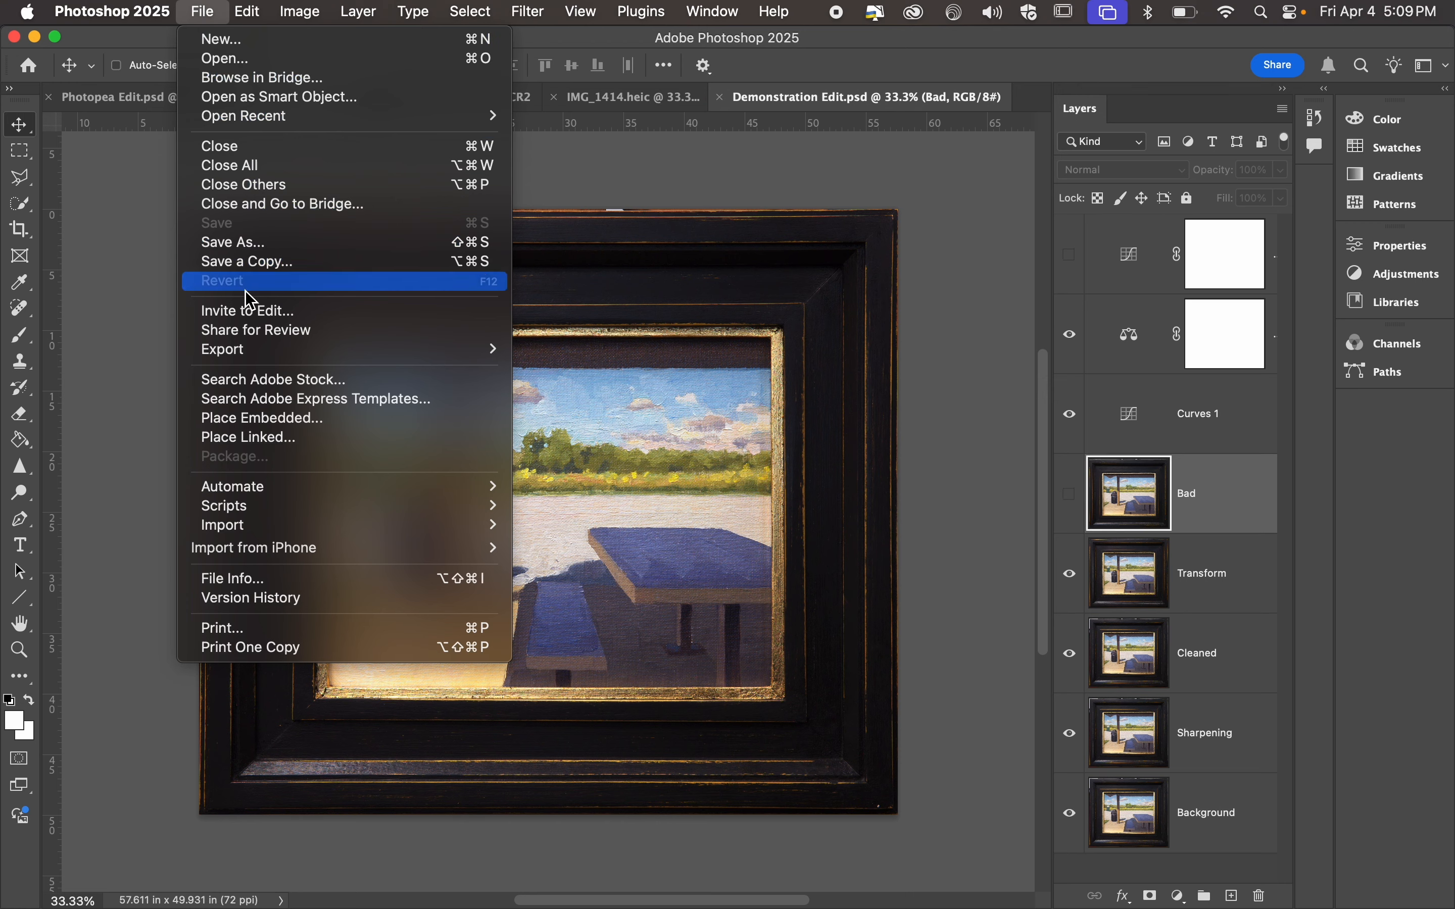
click(253, 243)
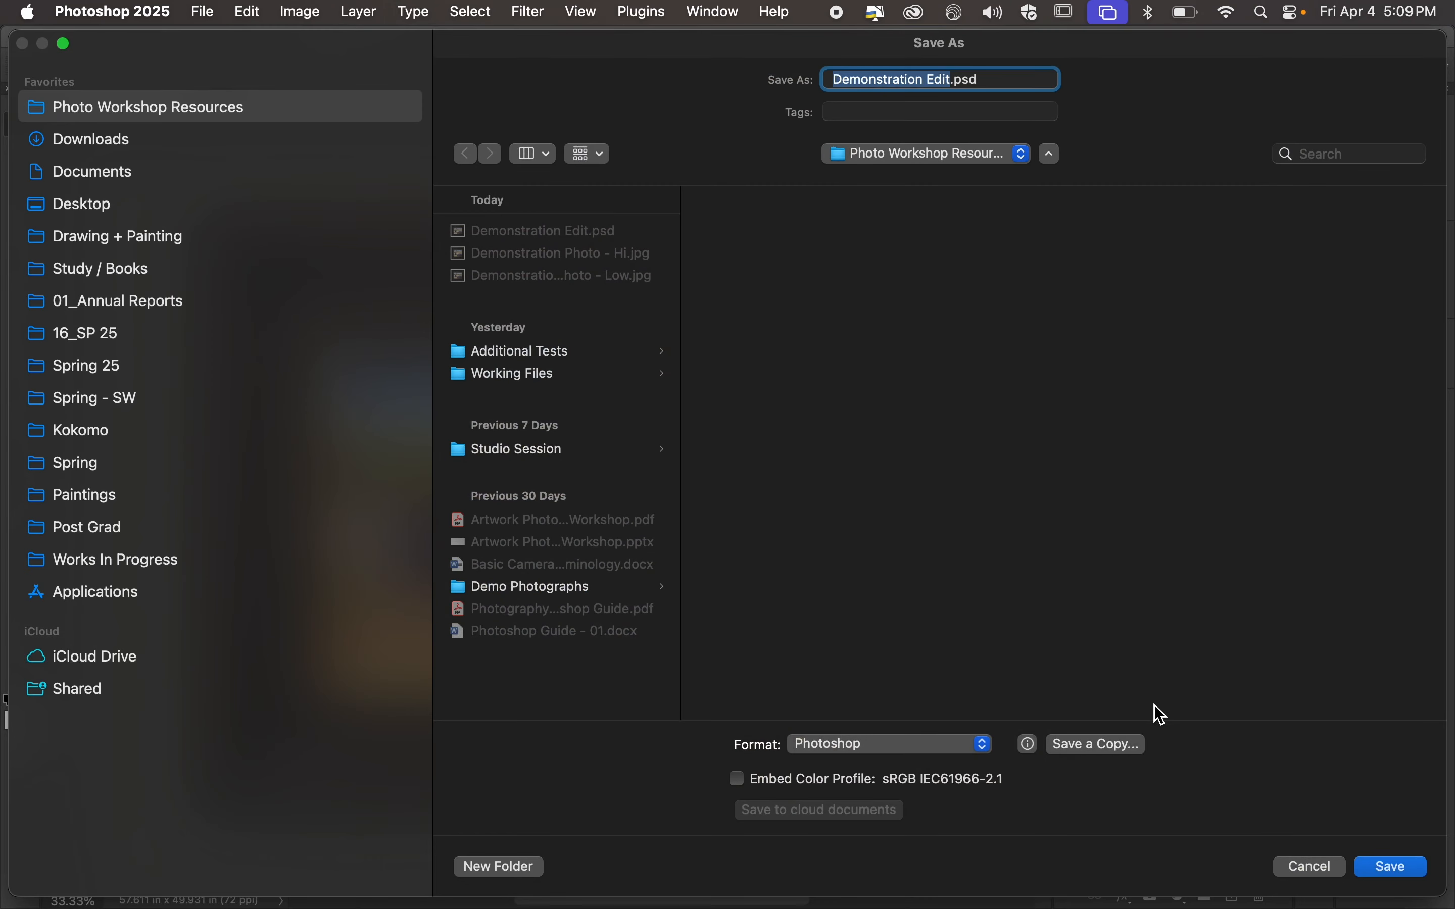
click(894, 747)
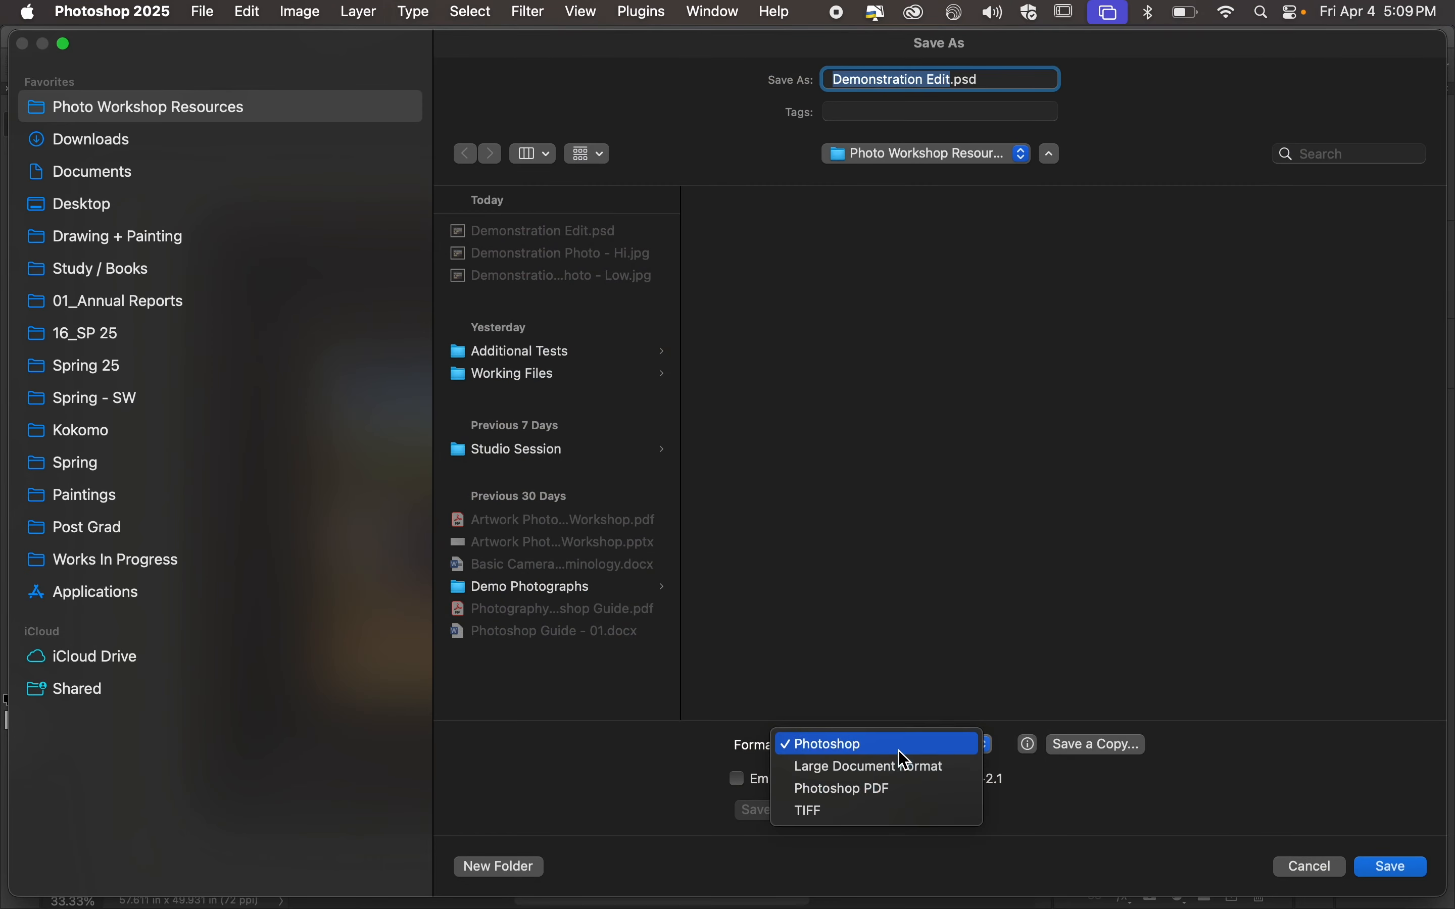
click(881, 812)
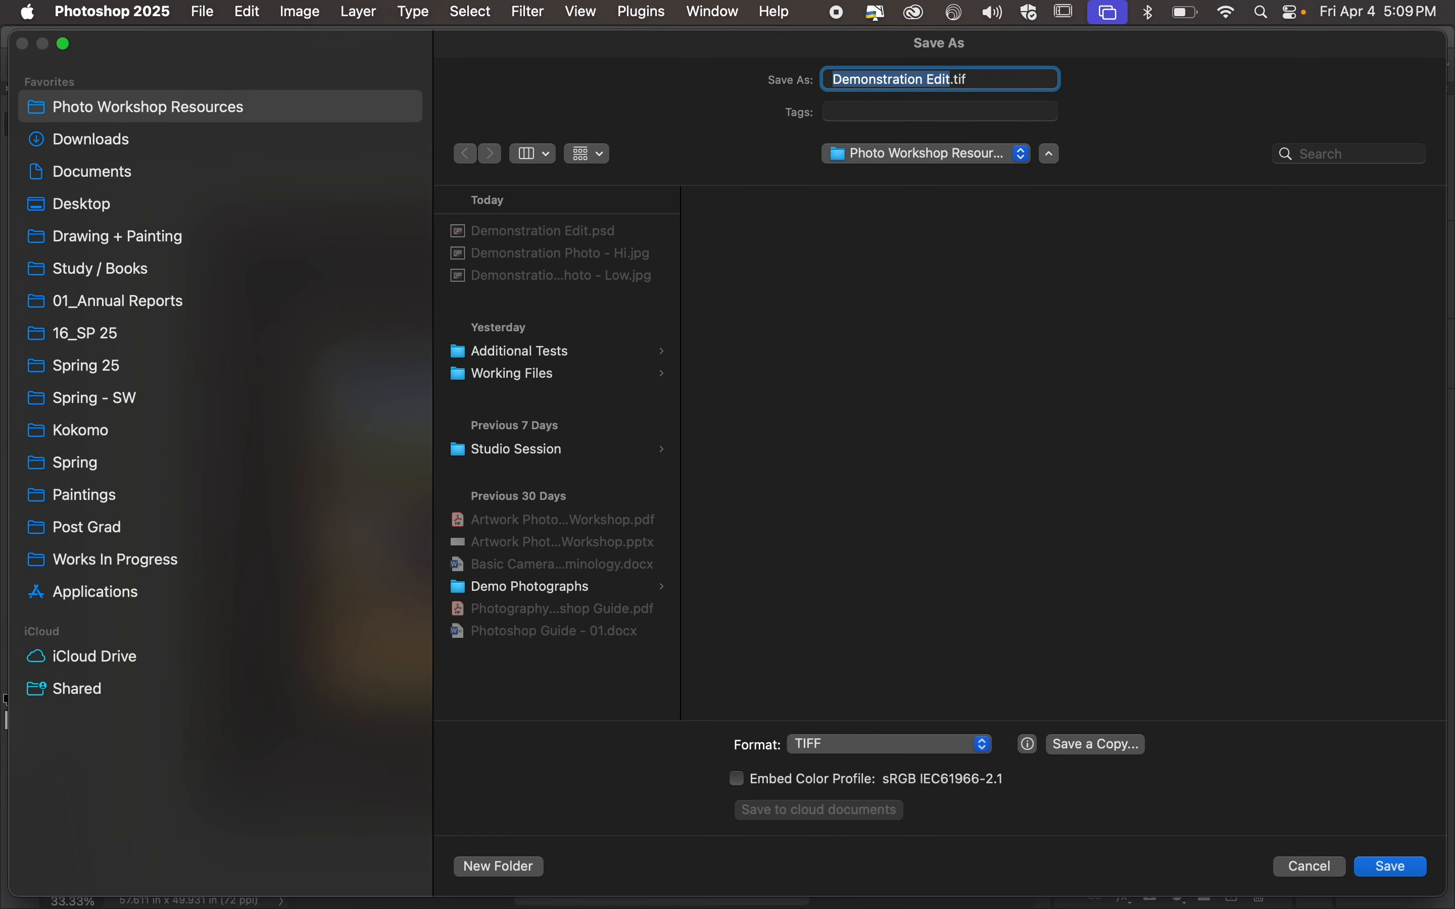
click(1092, 751)
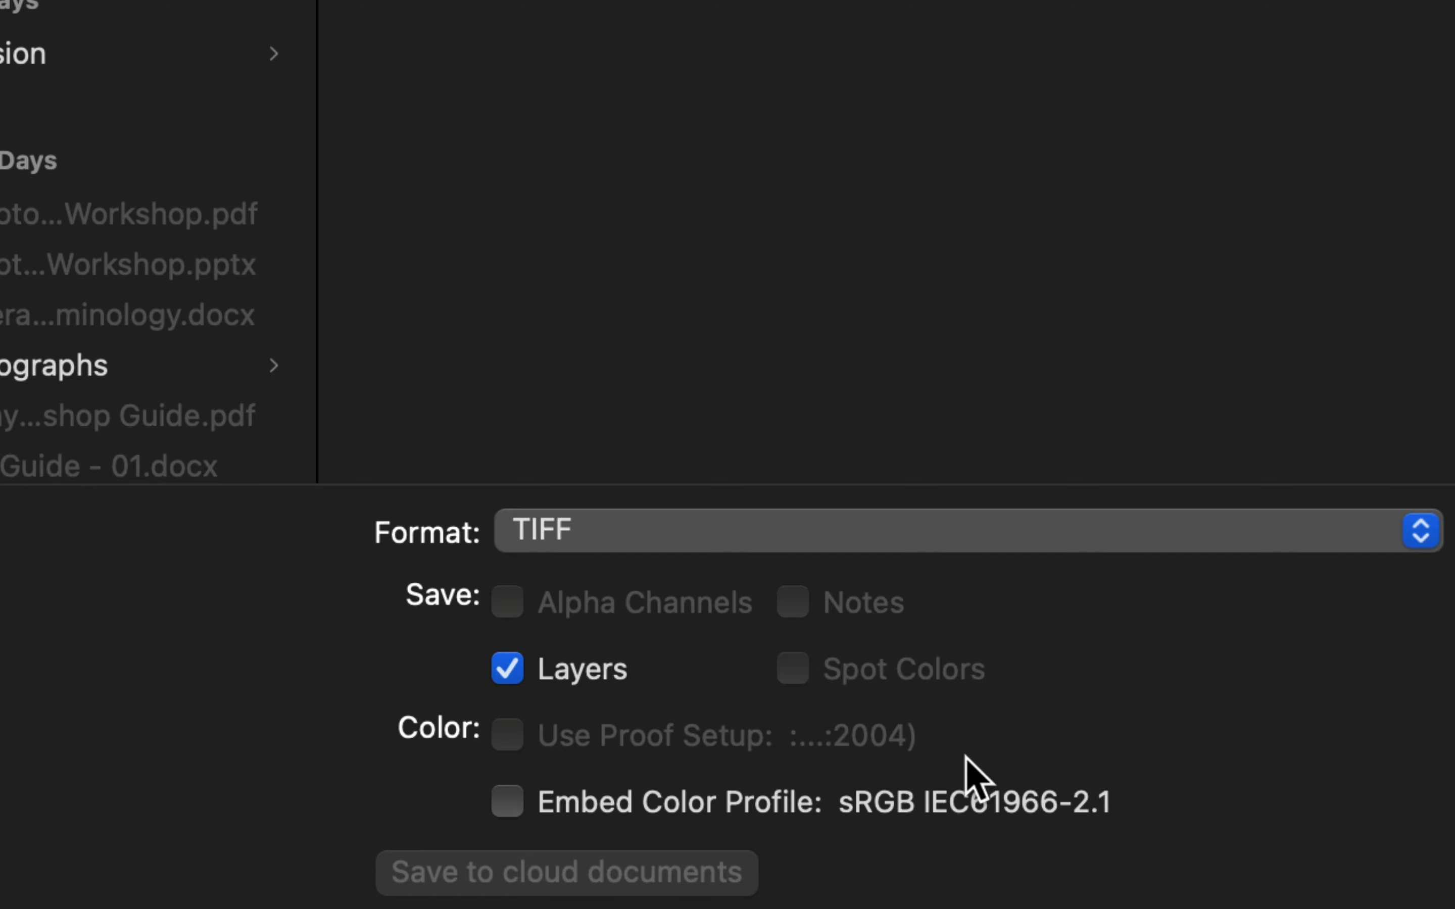
click(506, 668)
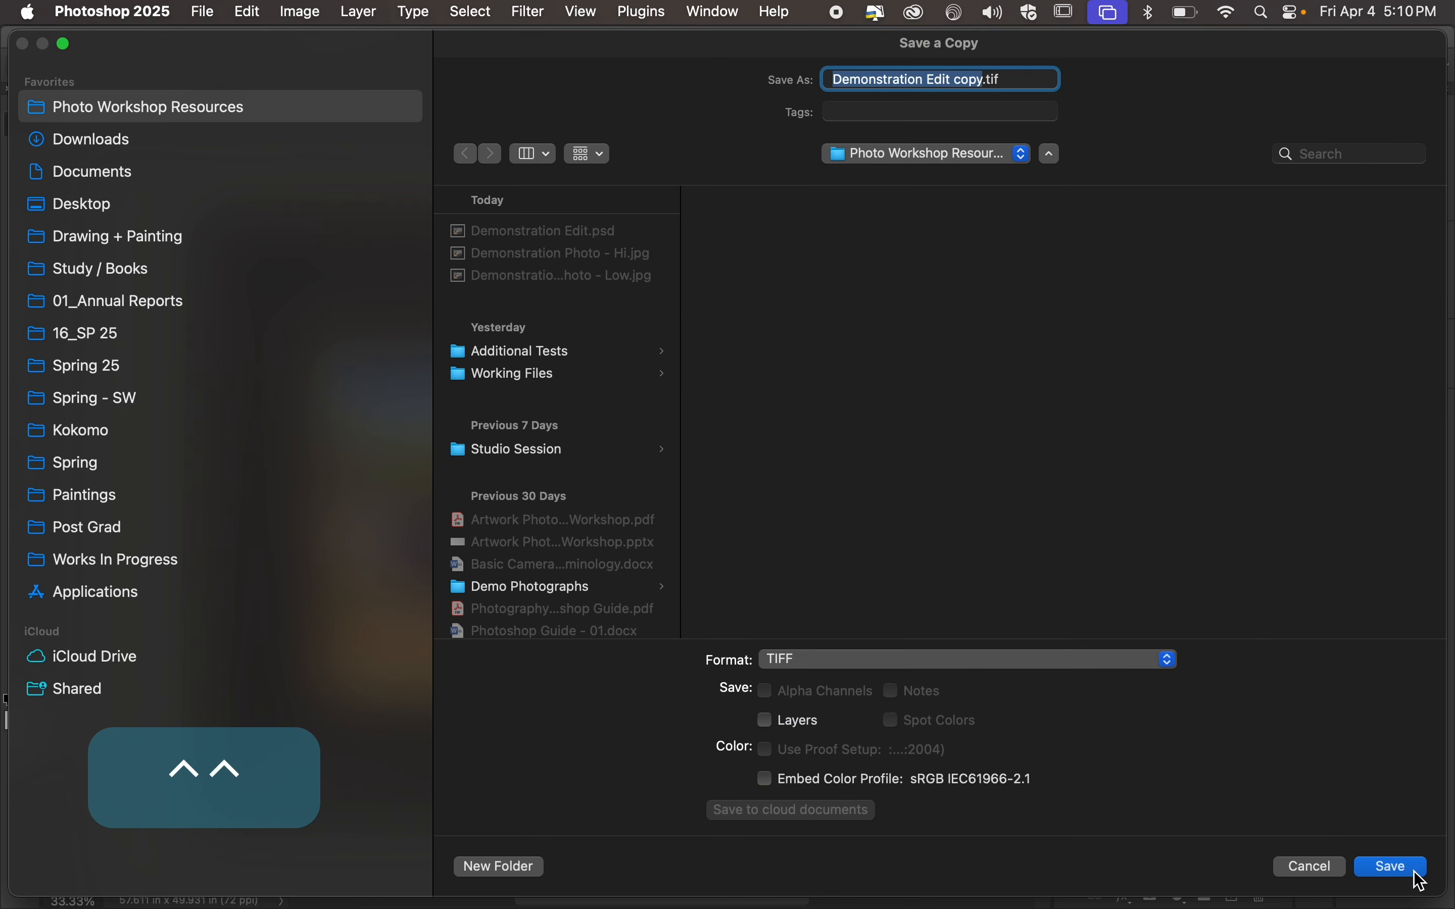
click(1420, 881)
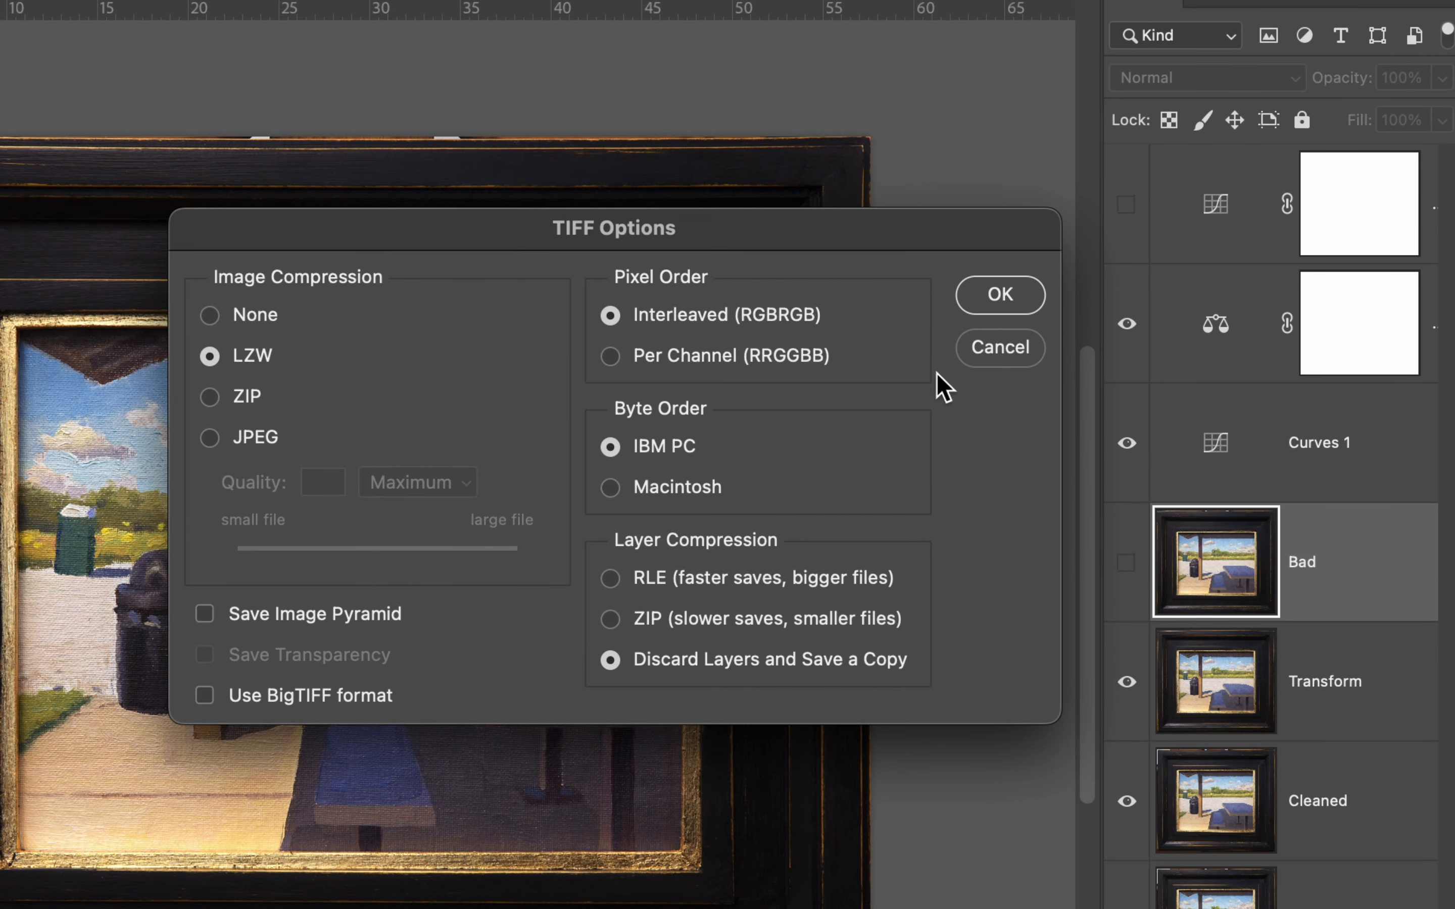
click(1000, 294)
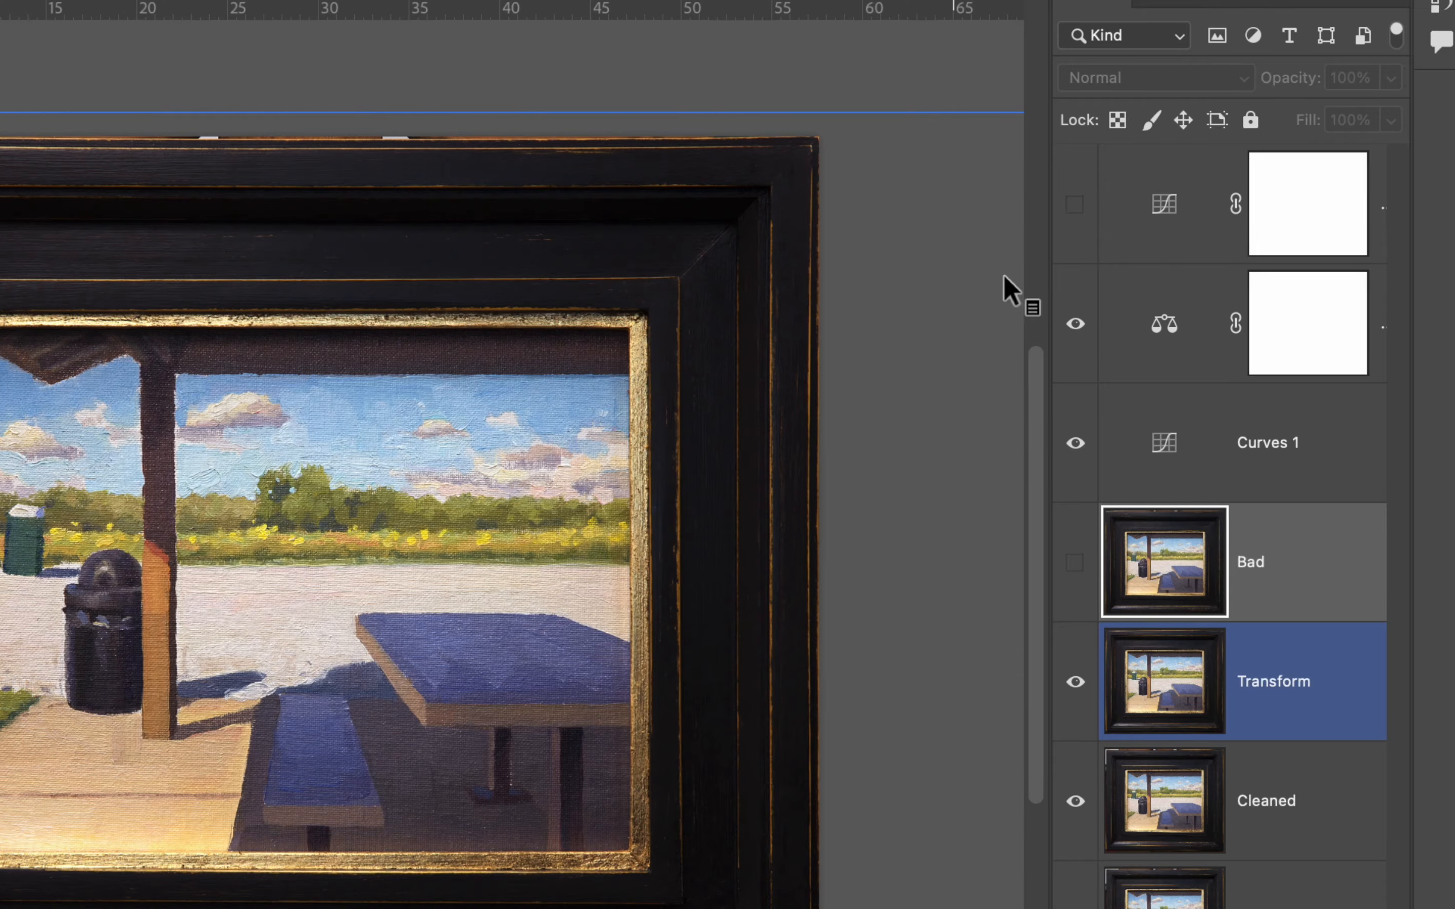
Switch back to the Photo Workshop Resources folder in Finder and compare the file sizes of Demonstration Photo - Hi.jpg and Demonstration Edit copy.tif.
key(super+Tab)
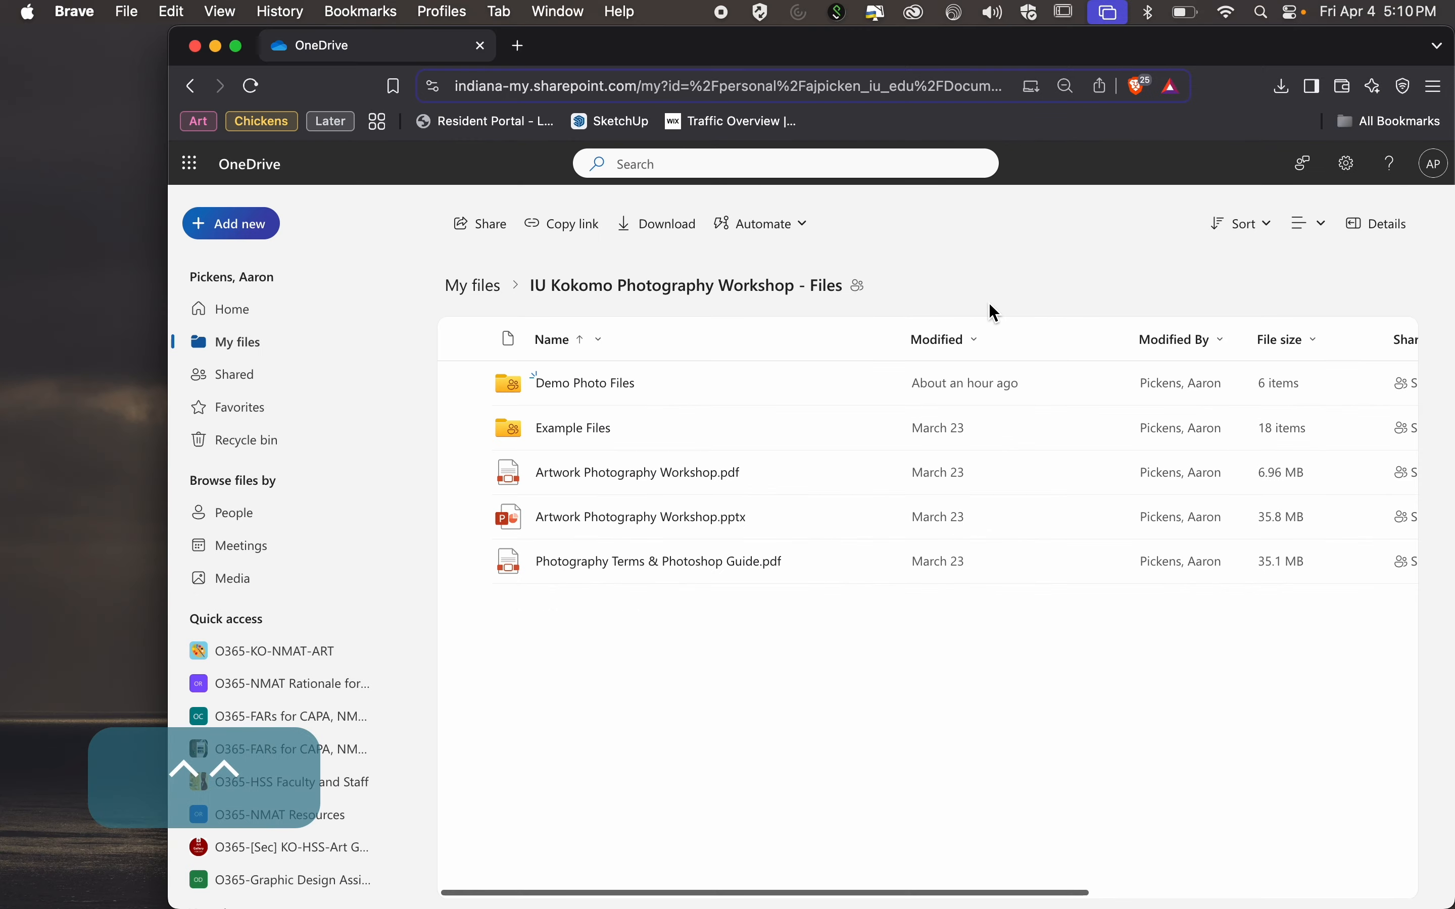
key(ctrl+Left)
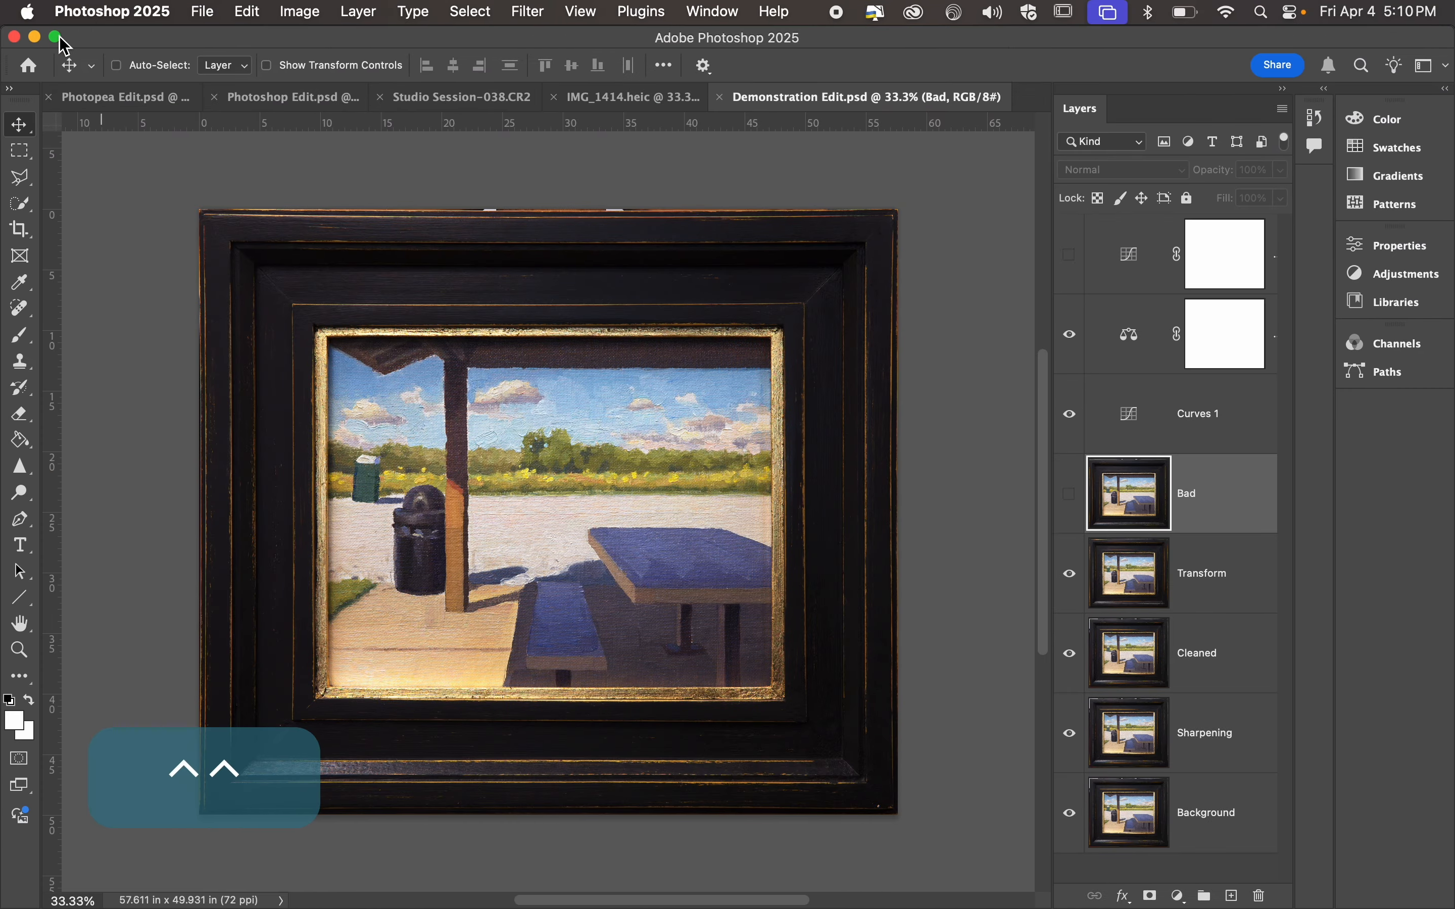
click(34, 40)
key(ctrl+Left)
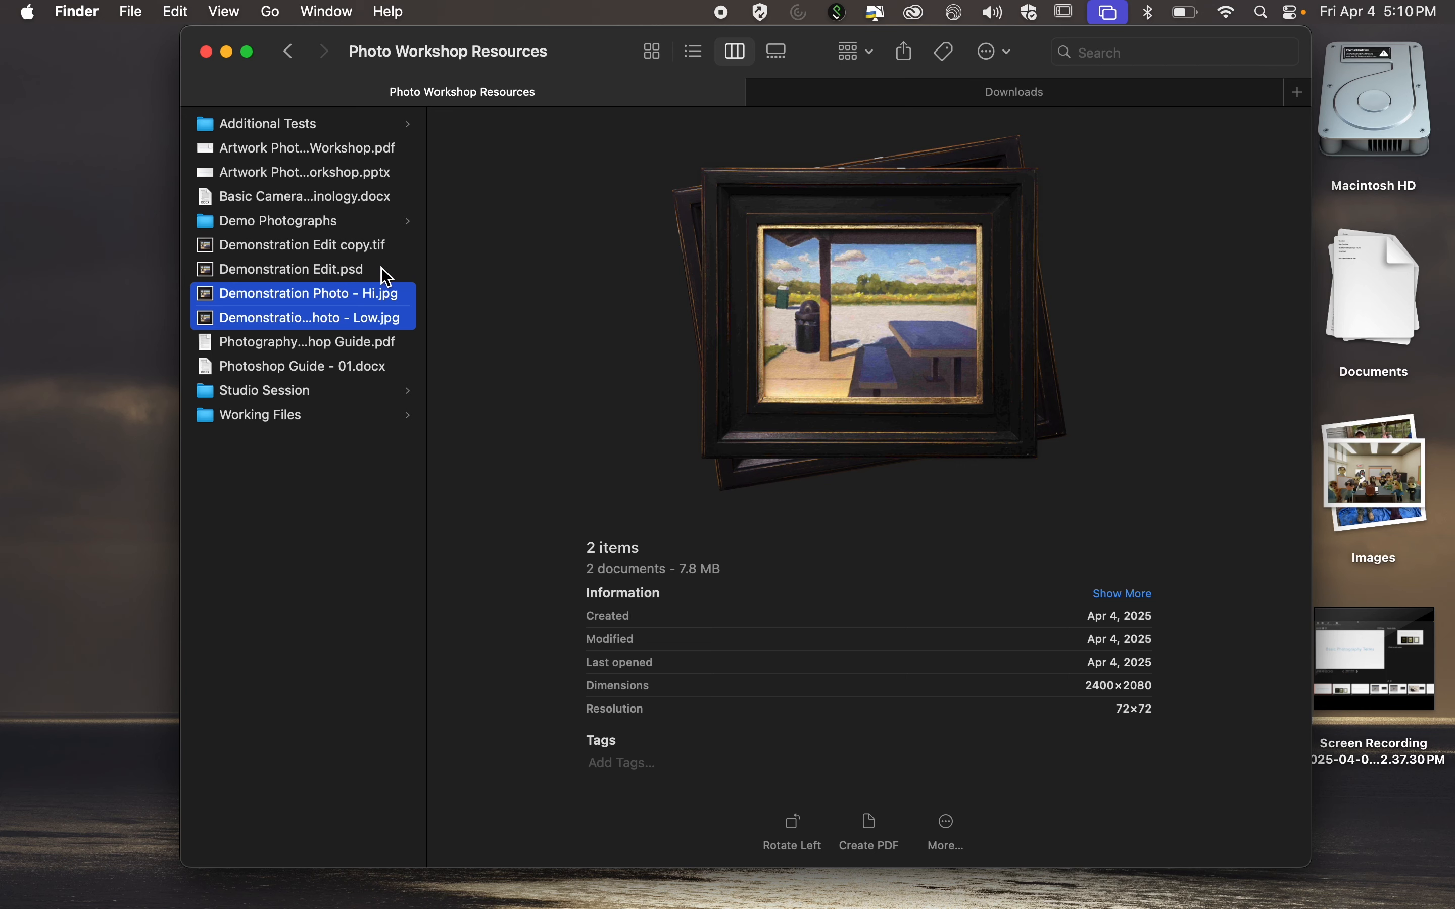
click(371, 294)
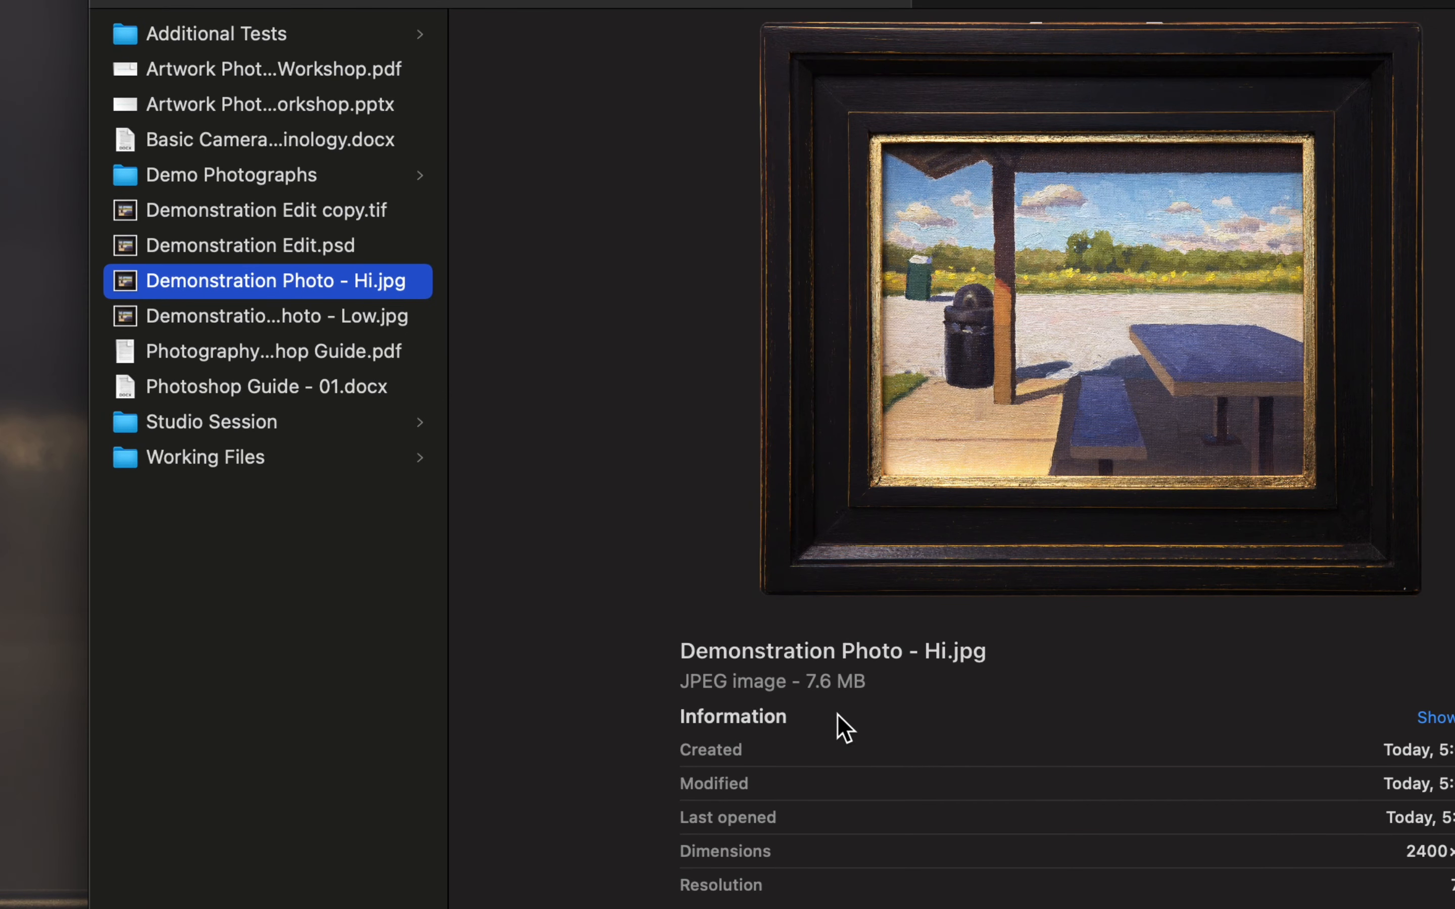
click(382, 224)
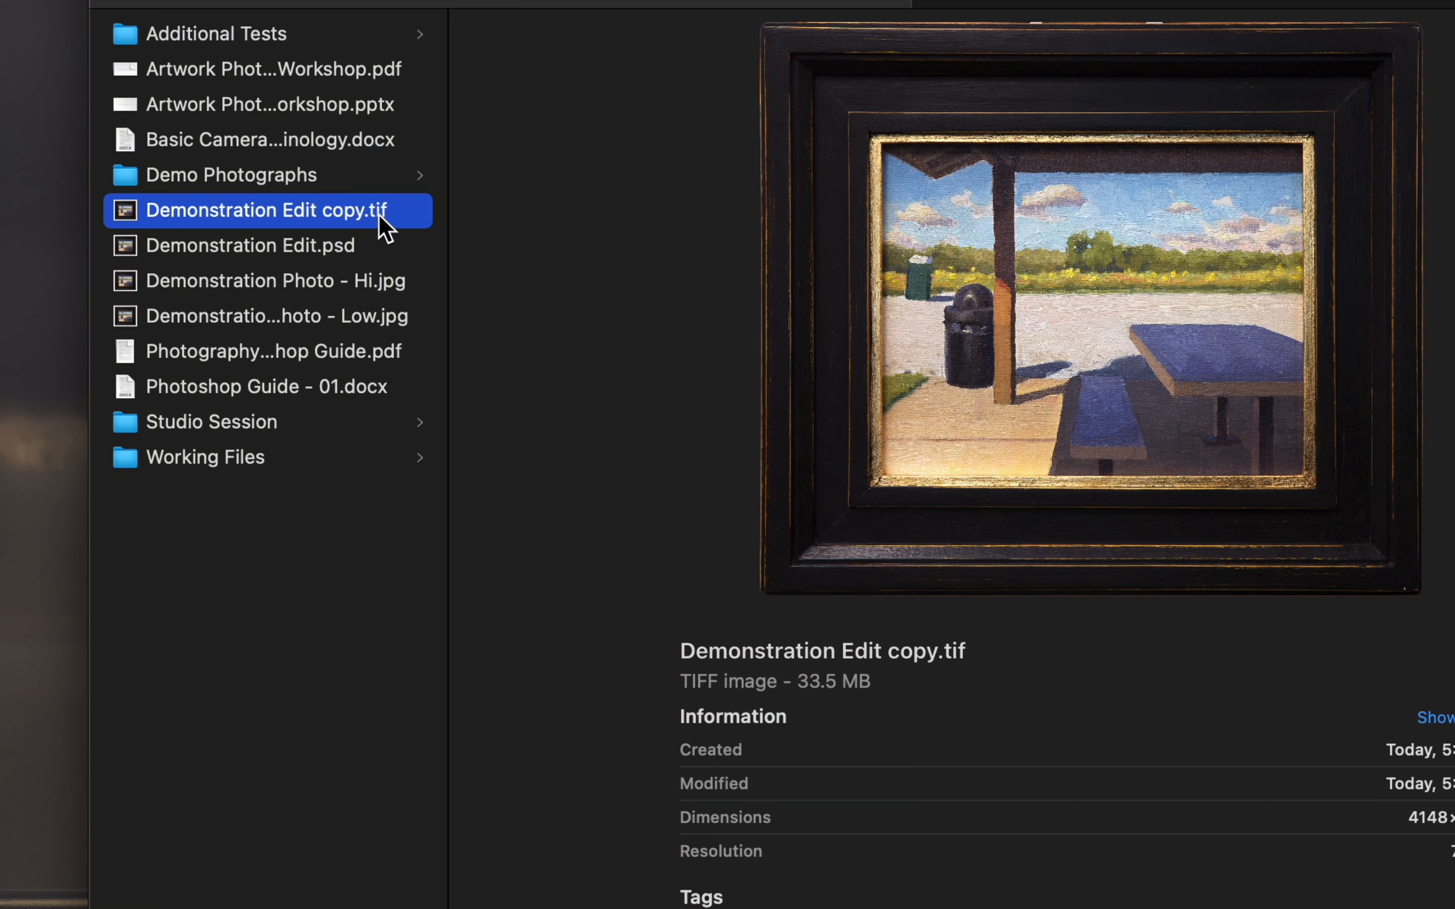